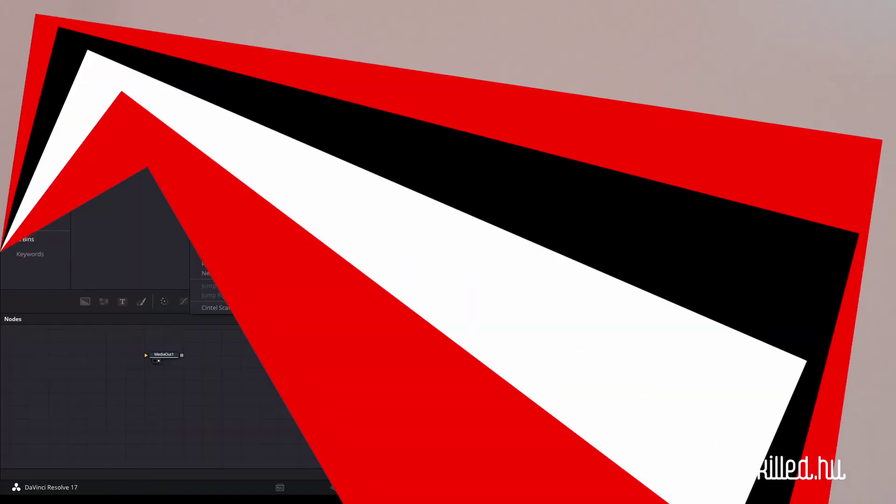
Step: Show the Playback menu's Render Cache submenu with its None, Smart and User options
mouse_move(231, 69)
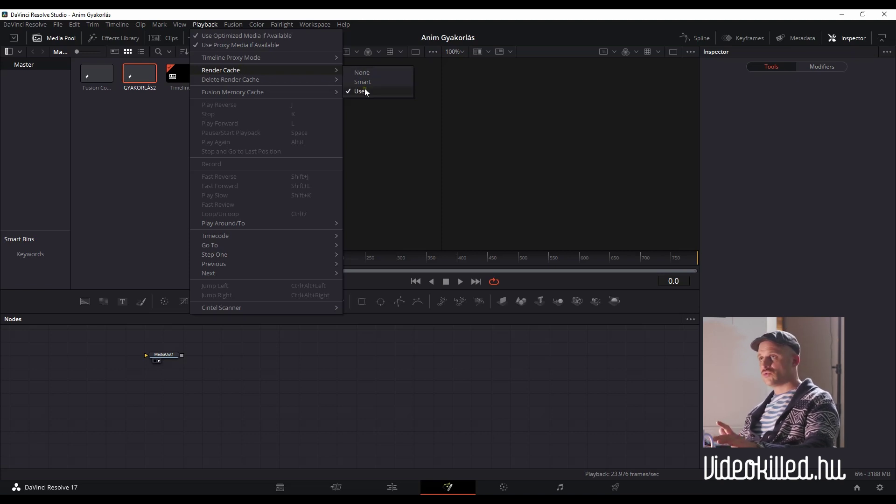
Step: Leave the Playback menu and bring up the Fusion menu from the menu bar
mouse_move(256, 58)
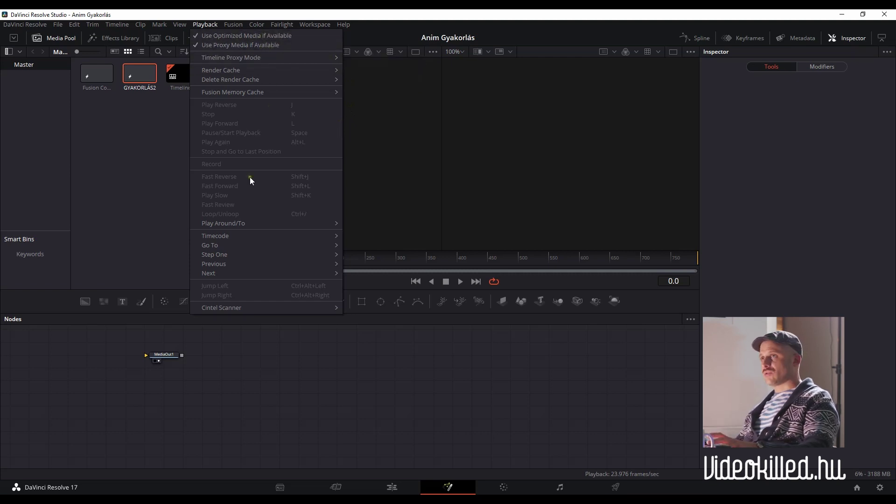
mouse_move(236, 28)
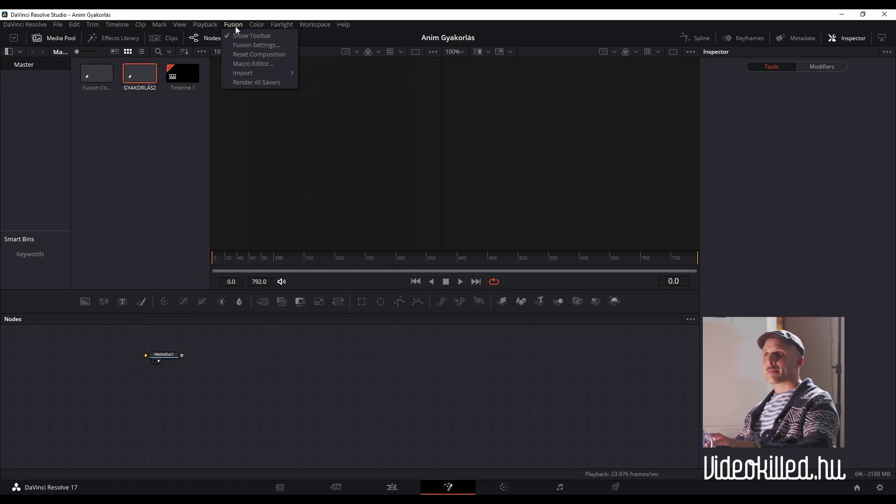
Step: Check Fusion Settings without saving, then disable High Quality and Motion Blur viewer playback
left_click(242, 45)
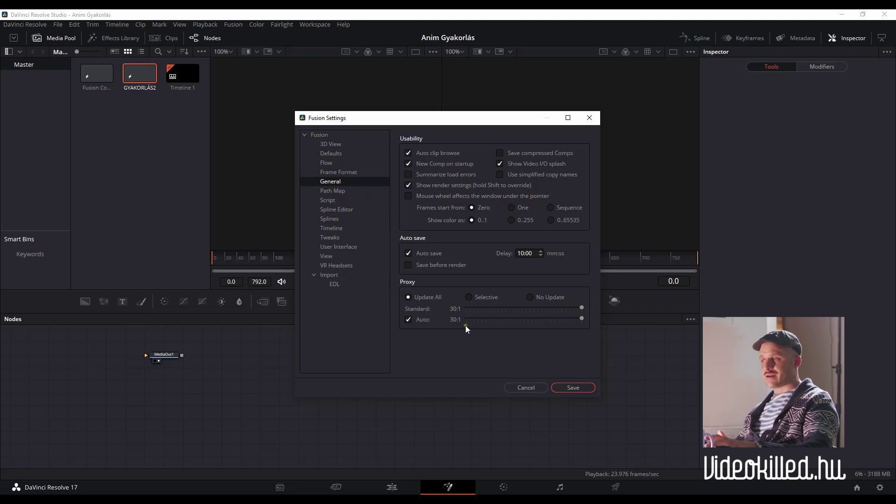
left_click(516, 387)
right_click(517, 282)
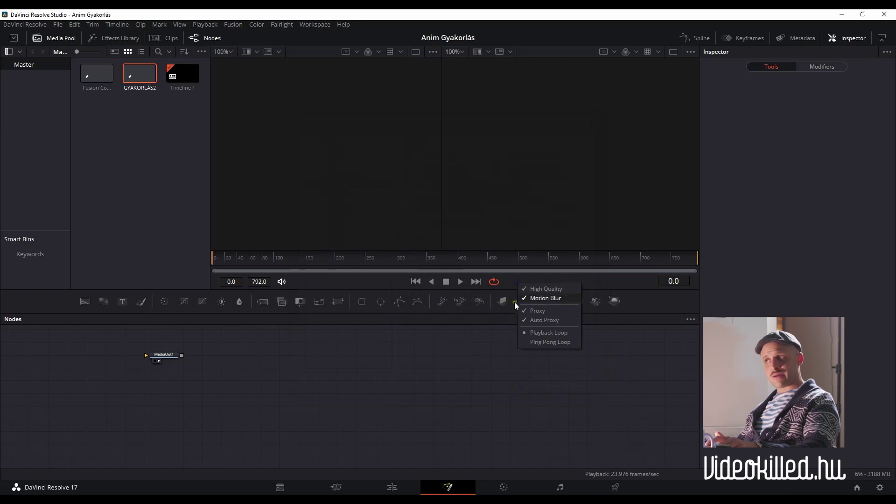
left_click(545, 288)
right_click(525, 283)
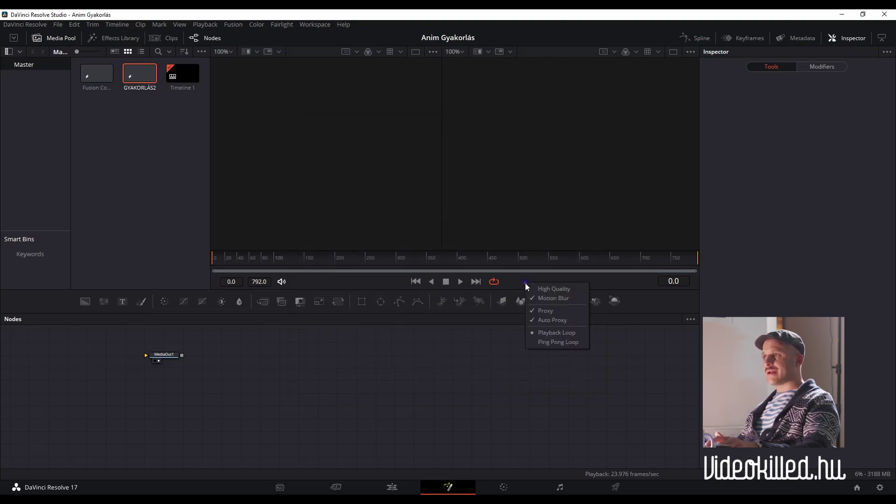
left_click(547, 300)
right_click(528, 282)
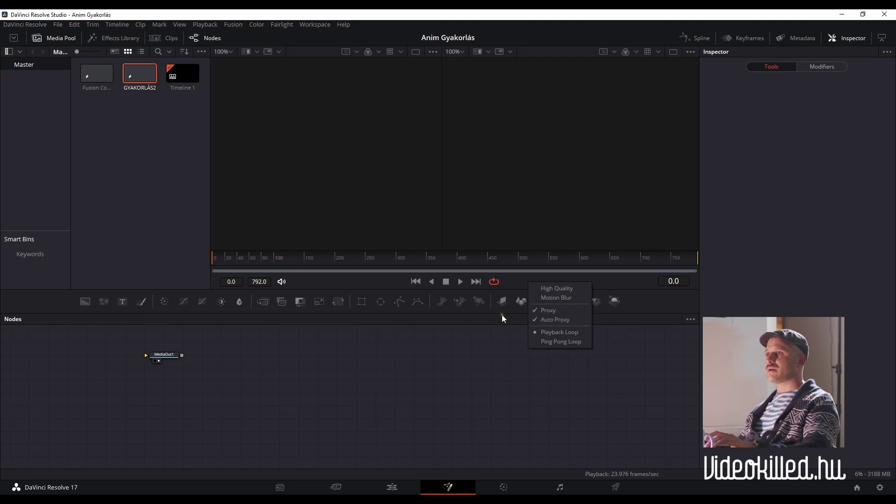
Step: Add a Background1 node masked by a new Ellipse1 node placed to its left
left_click(497, 345)
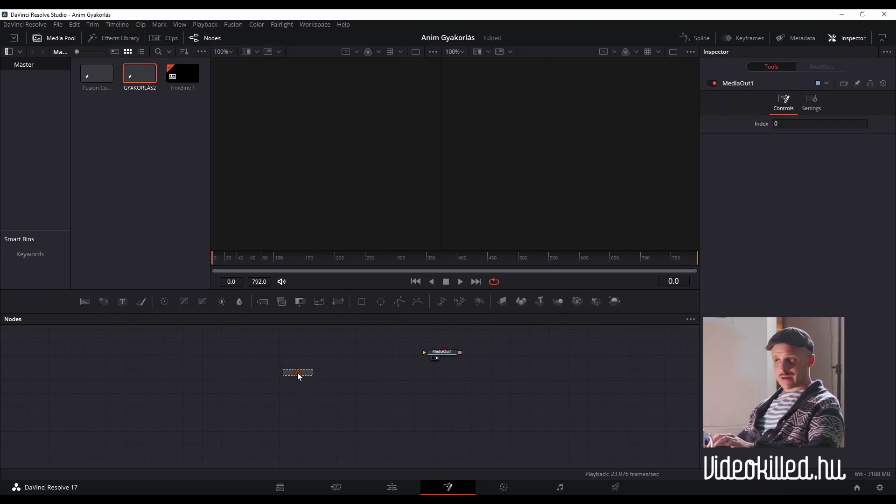
left_click(298, 373)
left_click_drag(298, 379, 287, 375)
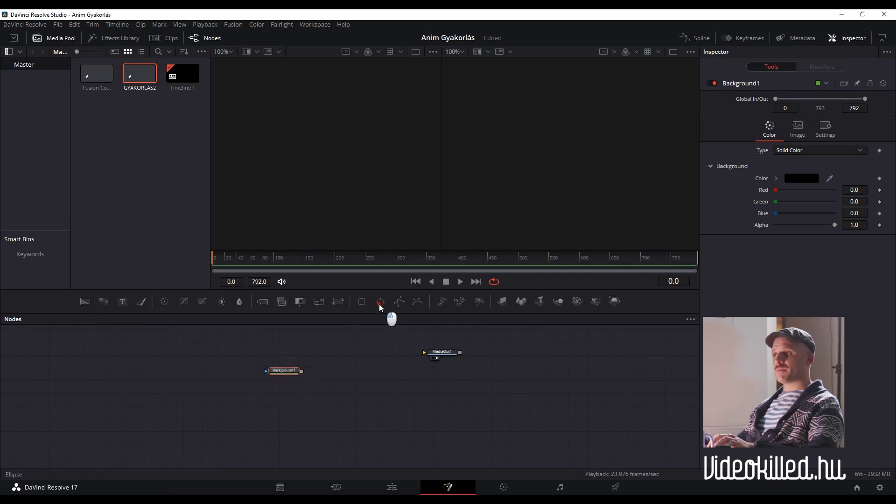
left_click(381, 302)
left_click_drag(293, 377, 229, 378)
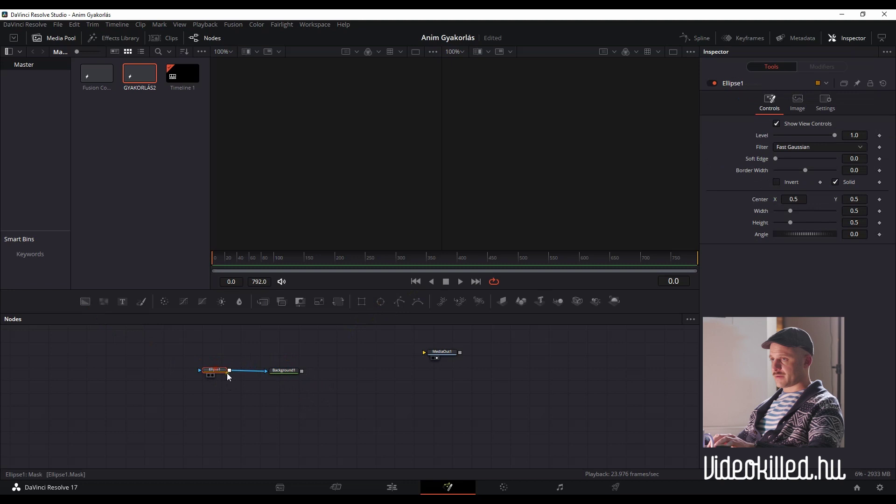
Step: View Ellipse1 in the left viewer and Background1 in the right viewer
mouse_move(285, 376)
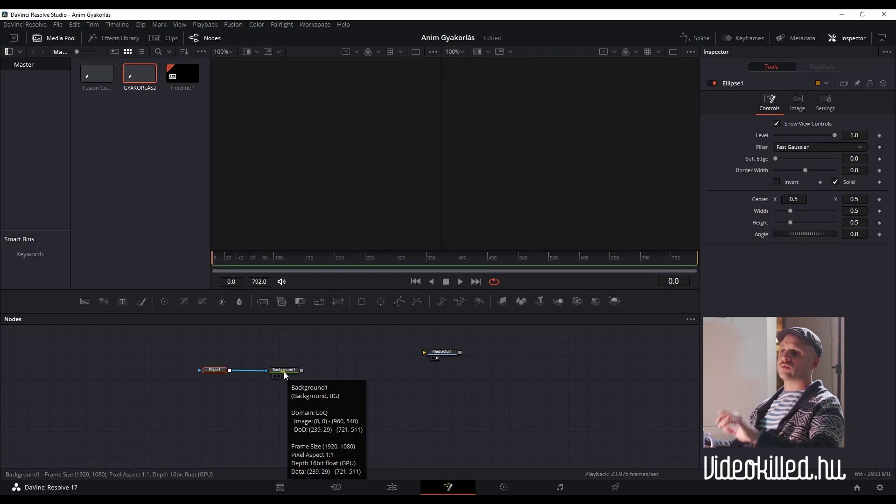
left_click(286, 370)
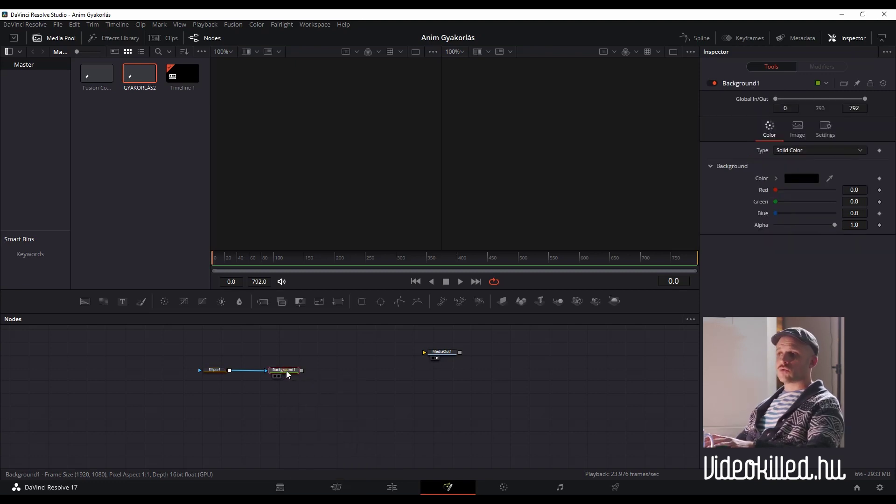
left_click_drag(287, 371, 573, 190)
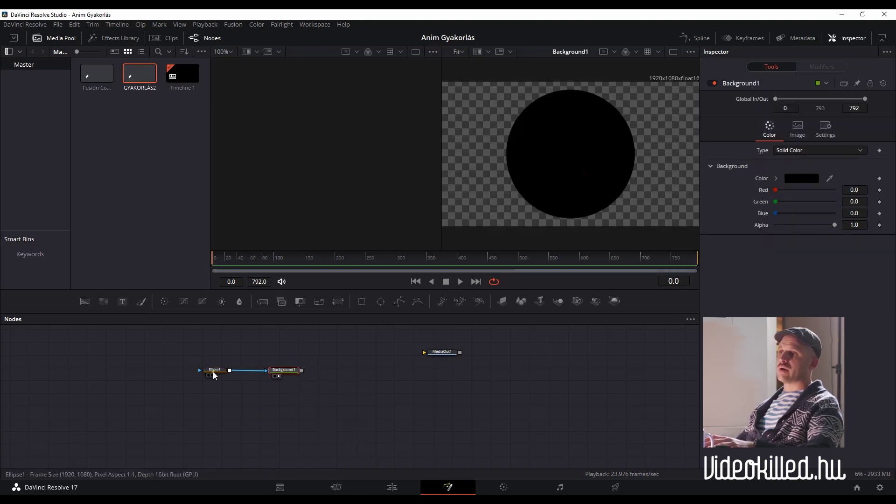
left_click_drag(213, 372, 308, 140)
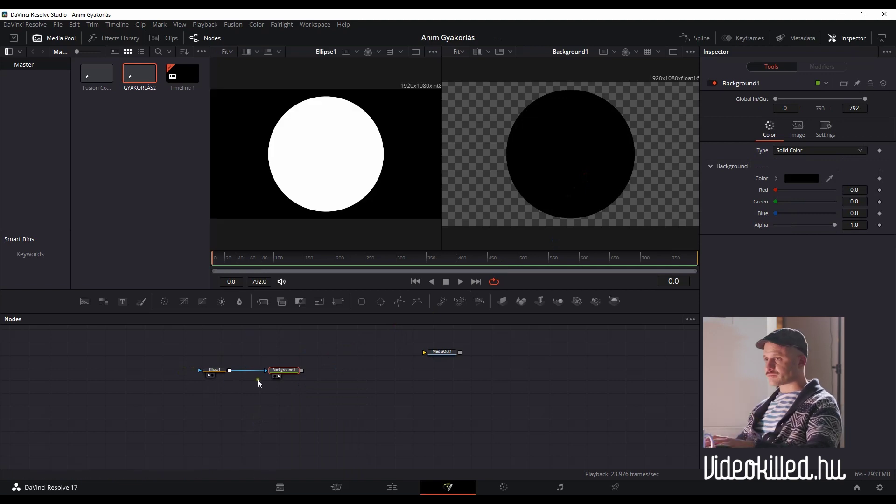
left_click(278, 376)
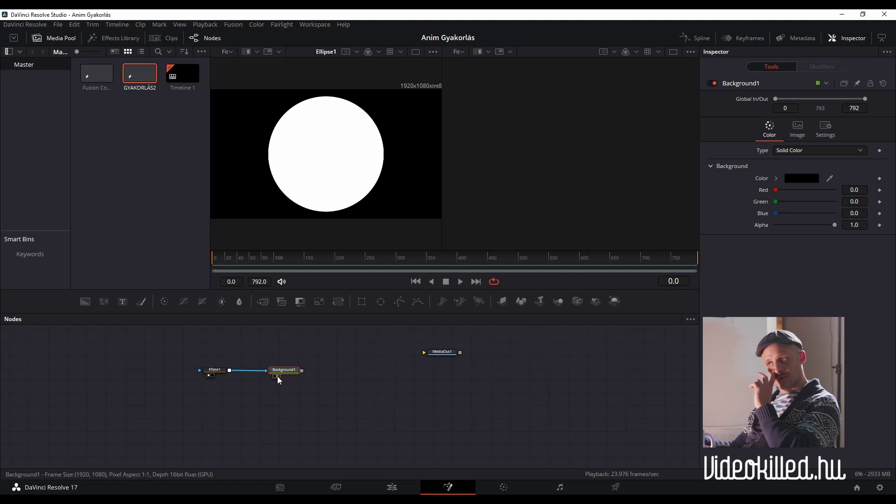
left_click(278, 376)
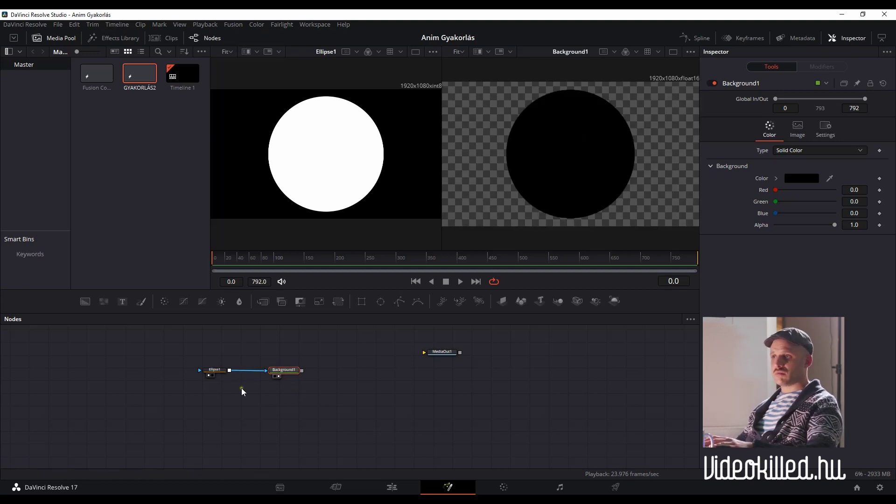
left_click(215, 370)
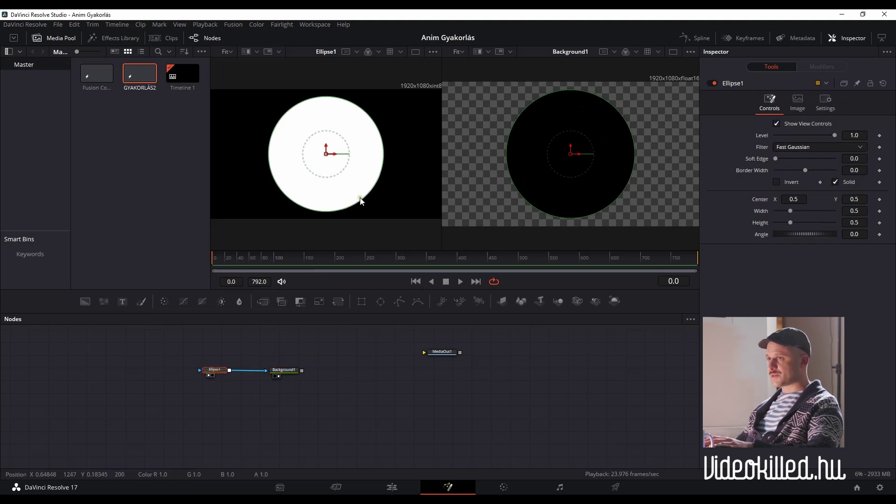
Step: Link Ellipse1's Width to its Height by expression, both 0.5, and shift the node left
left_click(209, 376)
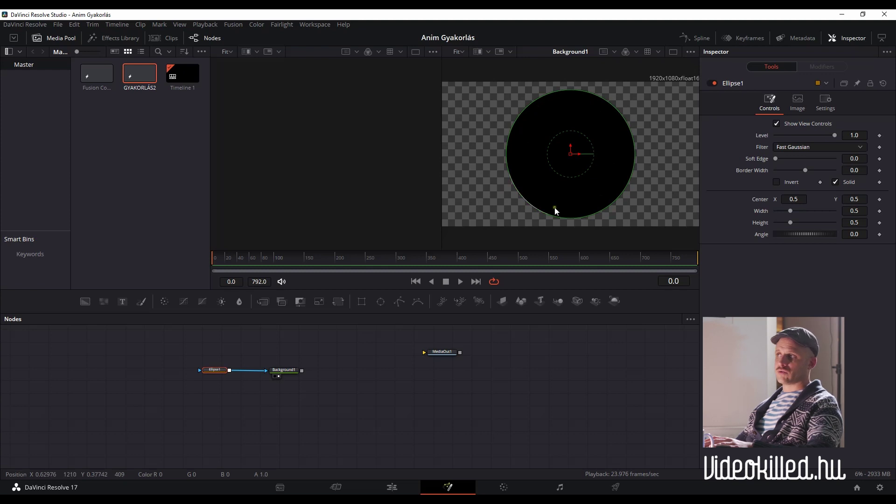
right_click(761, 211)
left_click(764, 244)
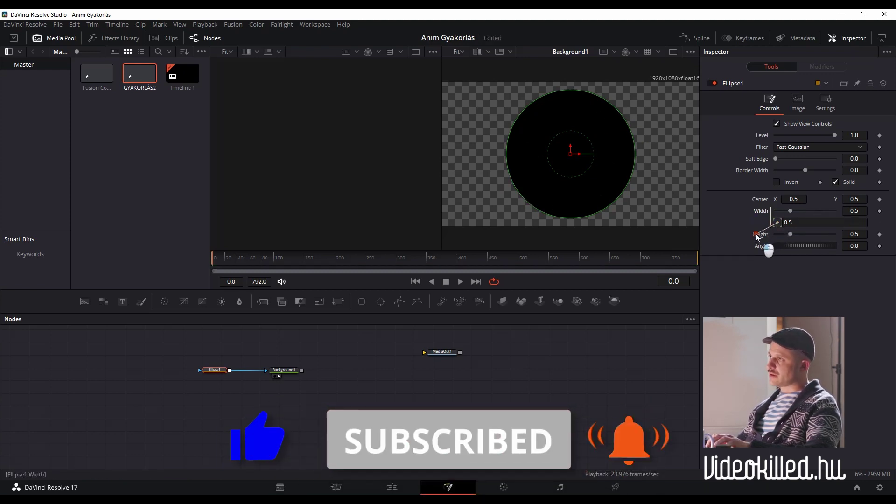
left_click_drag(757, 237, 761, 234)
mouse_move(855, 233)
left_mouse_down()
mouse_move(448, 237)
mouse_move(853, 234)
left_mouse_up()
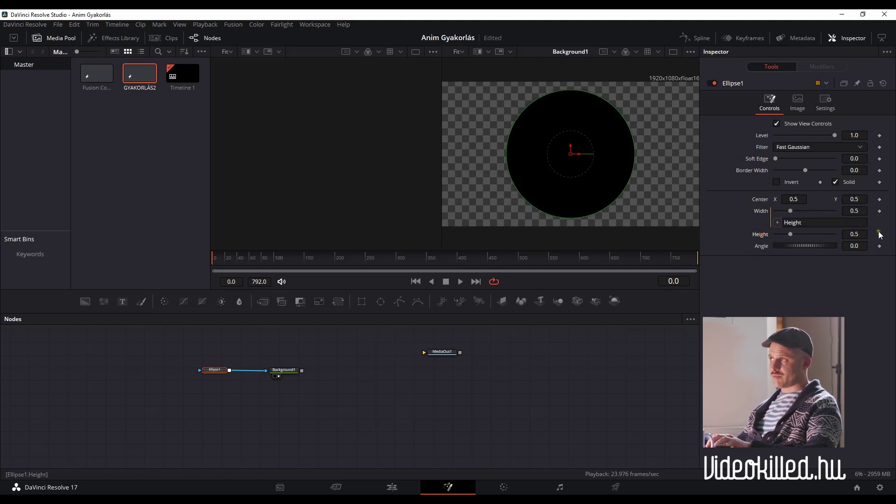
left_click_drag(216, 372, 151, 375)
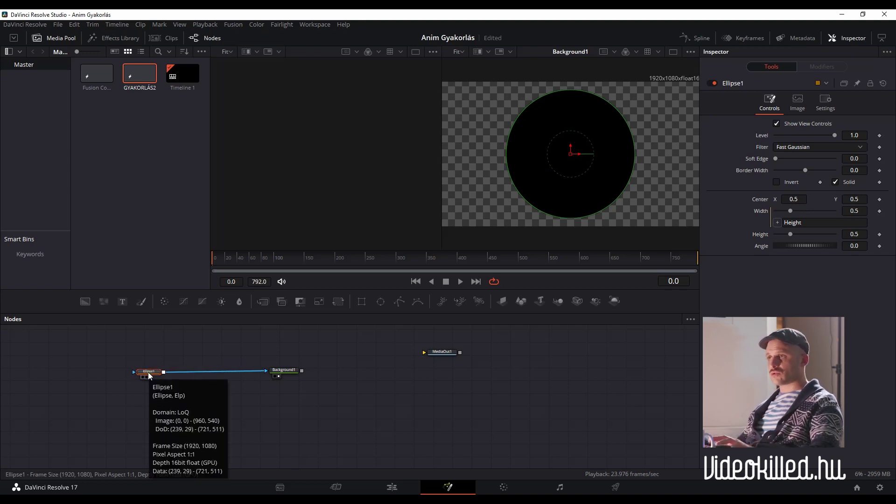
Step: Paste a copy of Ellipse1, set its Height to 0.483 and Paint Mode to Subtract
key("ctrl+c")
key("ctrl+v")
left_click_drag(181, 373, 206, 375)
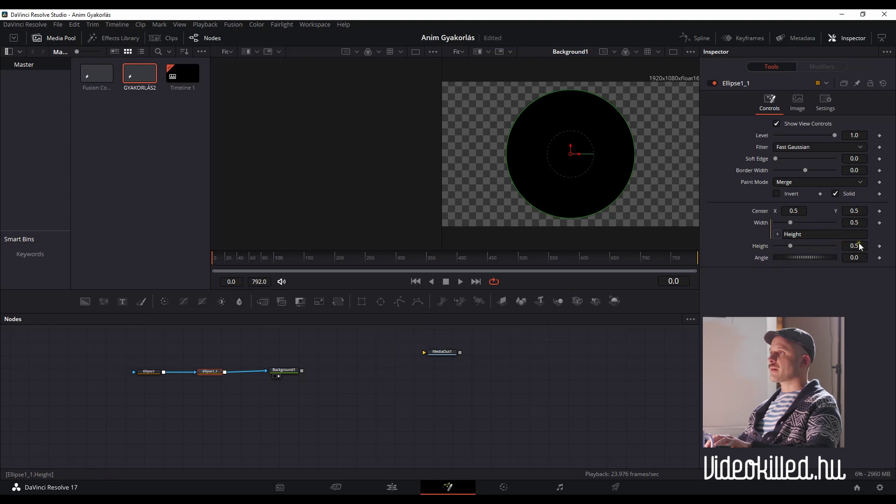
left_click_drag(861, 246, 850, 246)
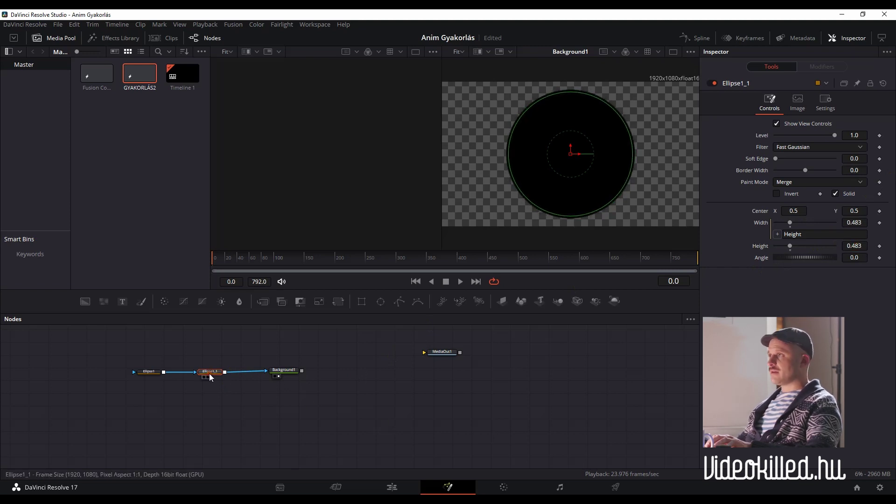
left_click(801, 183)
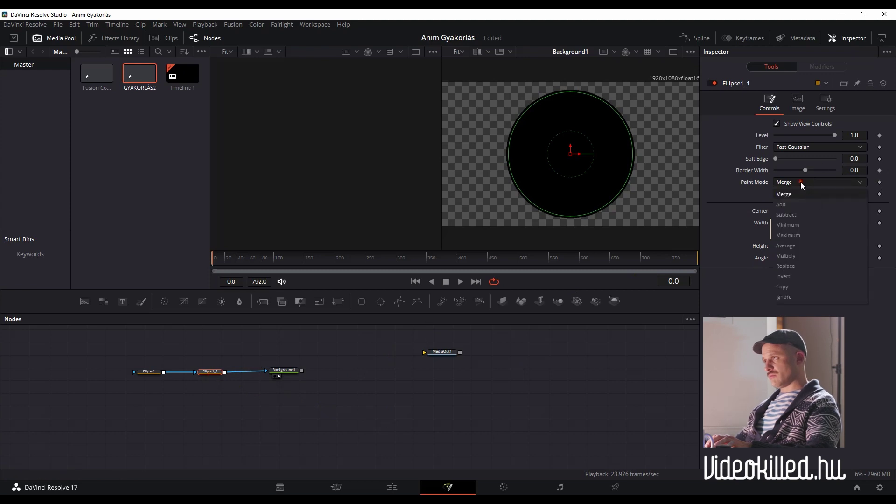
left_click(800, 215)
Step: Add a second Background node, Background2, to the node graph
scroll(578, 127, "up", 2)
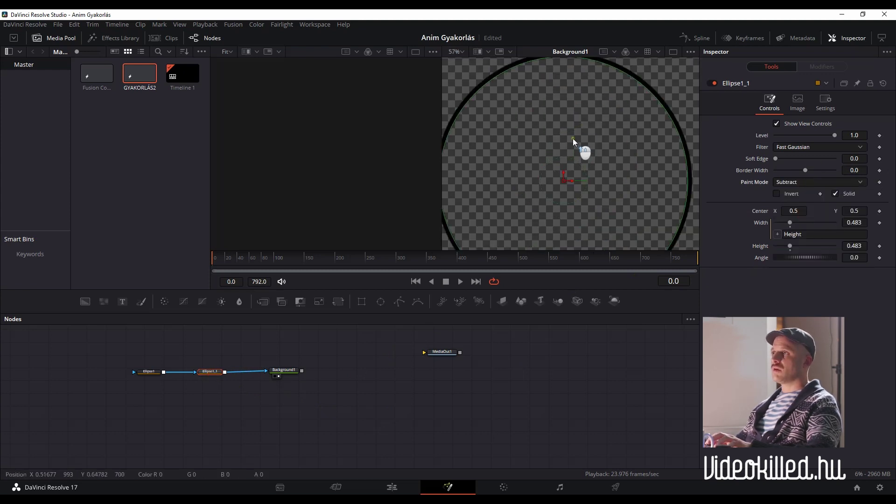
scroll(572, 139, "down", 2)
scroll(558, 96, "up", 2)
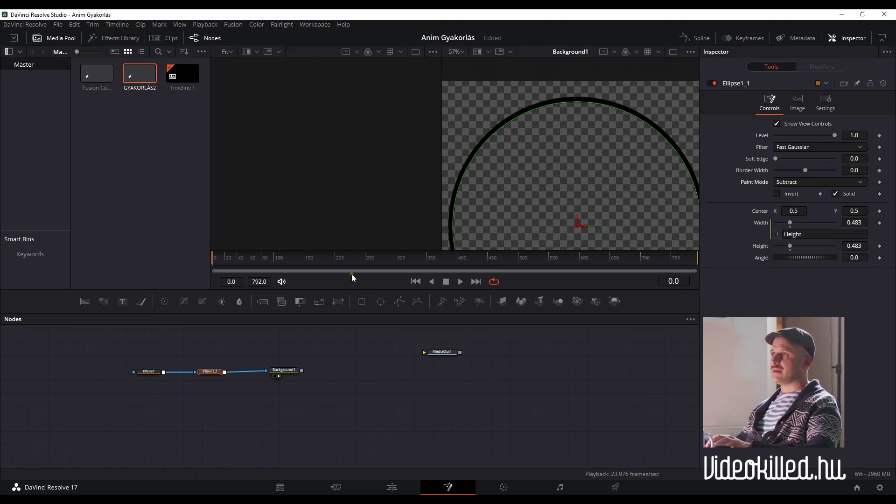
scroll(861, 244, "up", 5)
left_click_drag(85, 301, 290, 400)
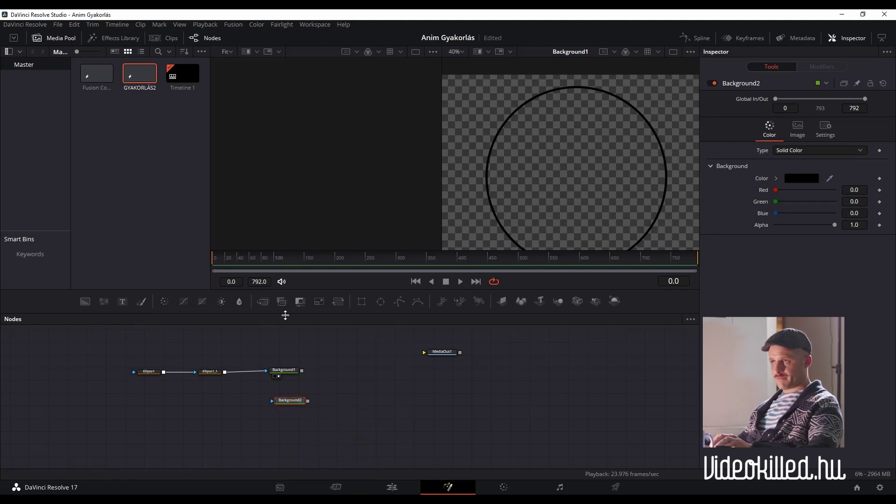
Step: Mask Background2 with a new Ellipse2 and merge Background1 over it as Merge1
left_click(380, 301)
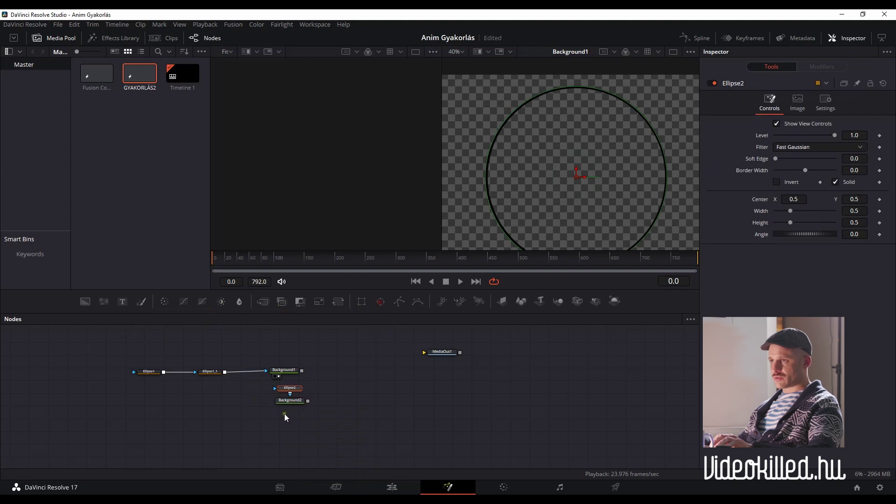
left_click_drag(298, 391, 241, 397)
left_click(287, 395)
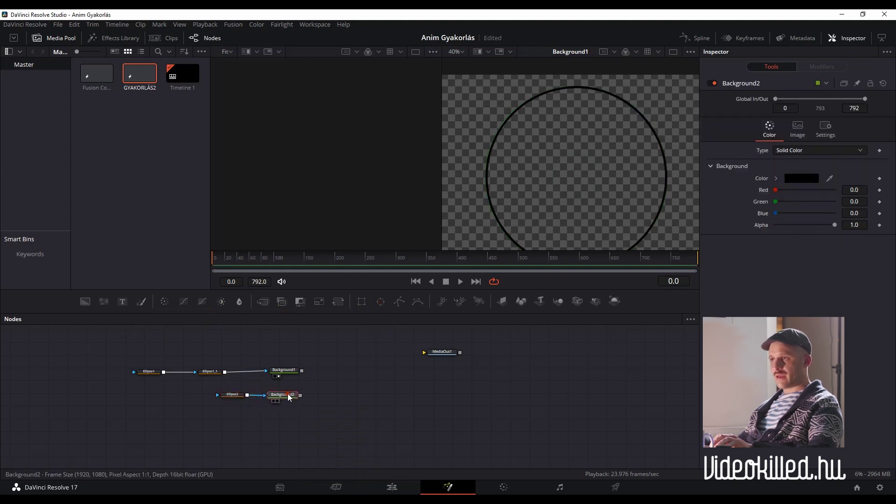
left_click_drag(301, 372, 299, 398)
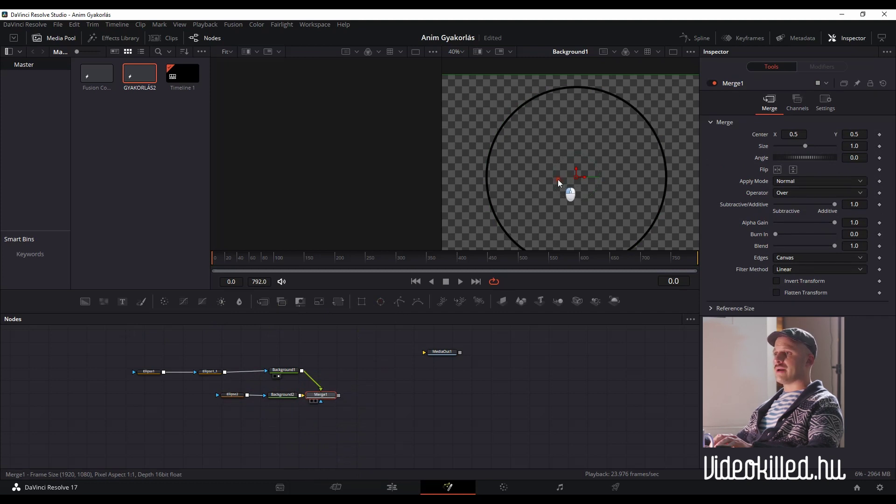
Step: View the Merge1 result, nudge Merge1 right, and load Ellipse2 in the Inspector
left_click_drag(558, 180, 558, 179)
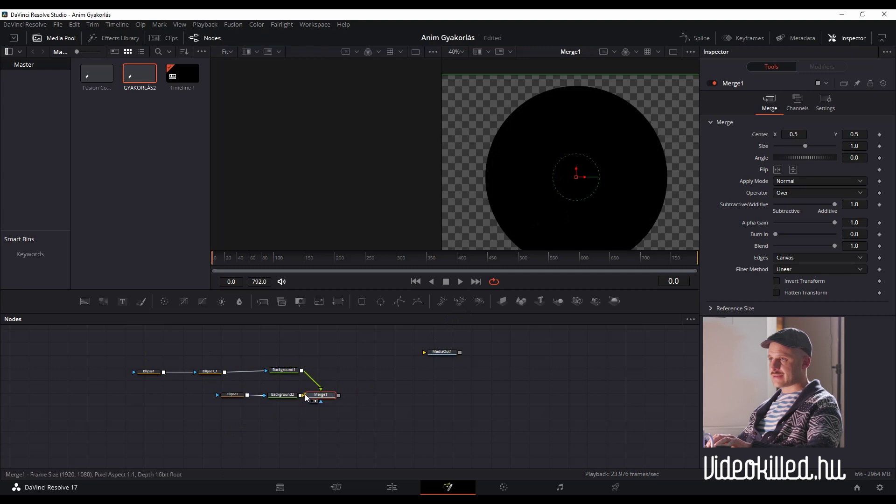
left_click_drag(328, 397, 341, 398)
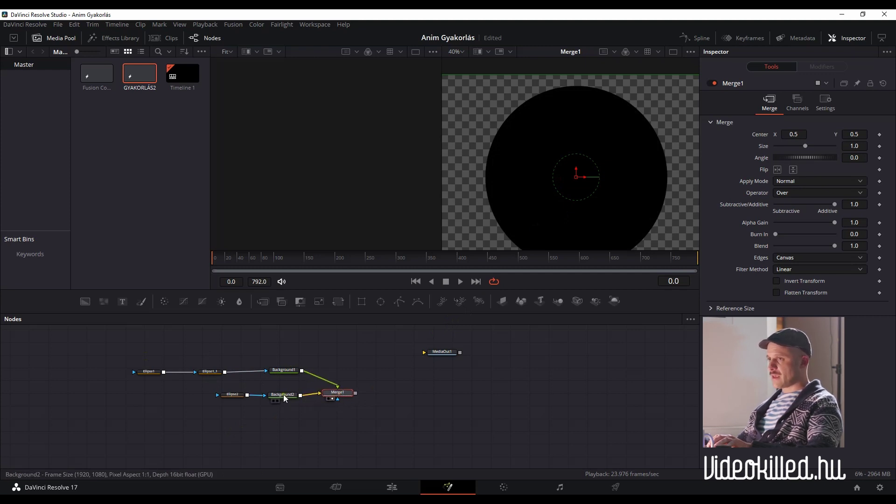
left_click(284, 396)
left_click(232, 394)
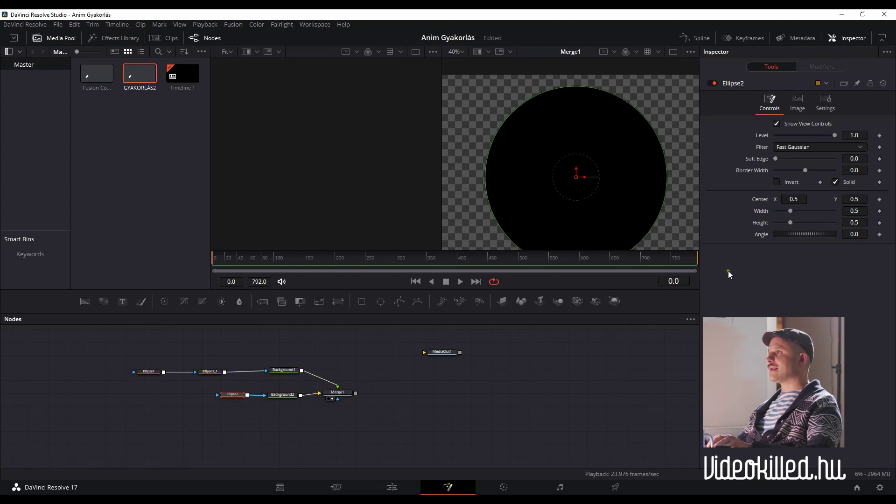
Step: Tie Ellipse2's Width to Height by expression and shrink the ellipse to a small dot
right_click(761, 211)
left_click(782, 293)
left_click_drag(778, 223, 761, 235)
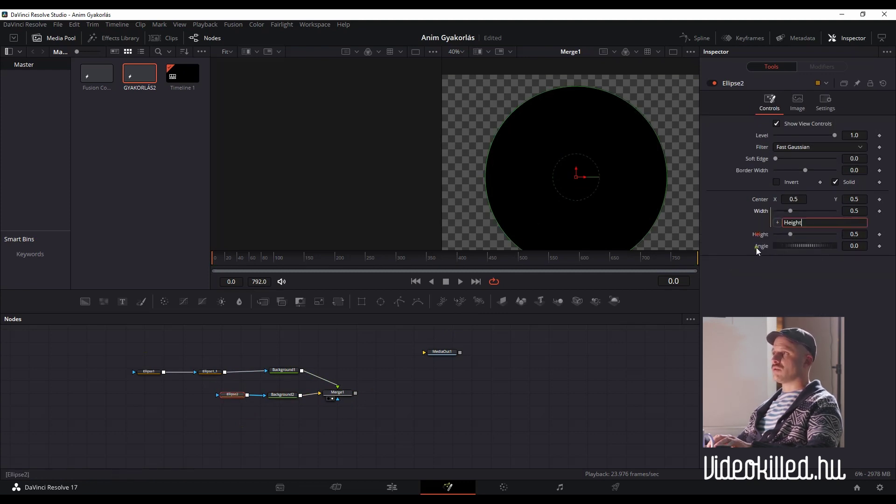
left_click_drag(863, 234, 831, 234)
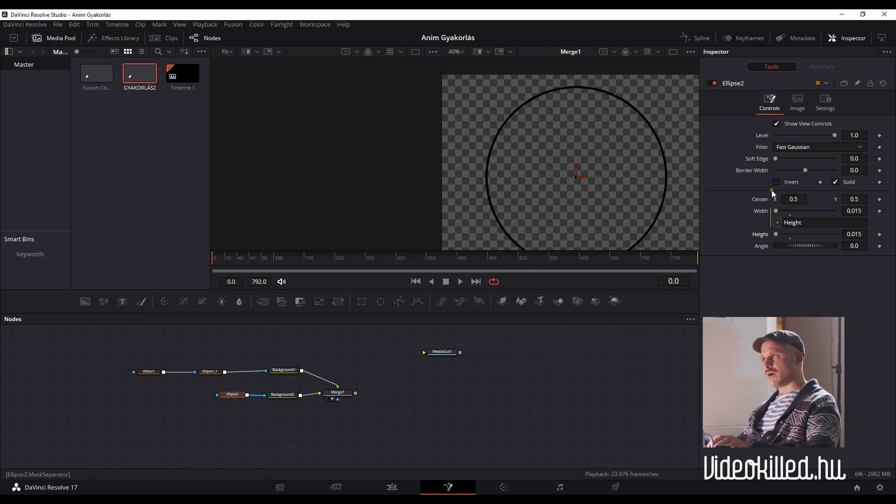
mouse_move(857, 232)
left_mouse_down()
mouse_move(412, 236)
mouse_move(339, 249)
mouse_move(861, 231)
left_mouse_up()
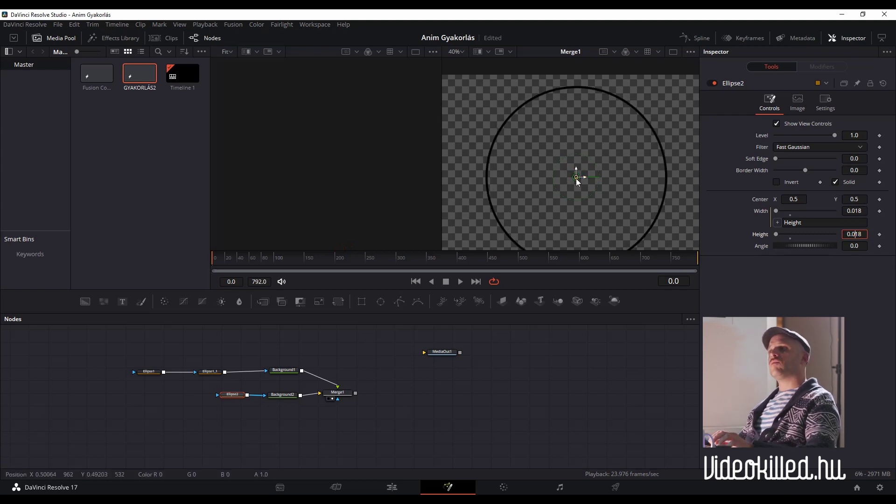
scroll(579, 186, "up", 2)
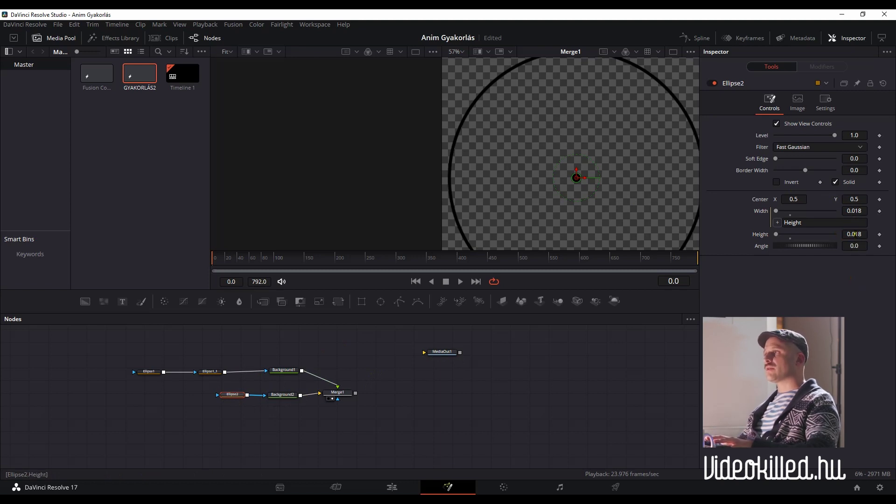
left_click_drag(855, 234, 848, 234)
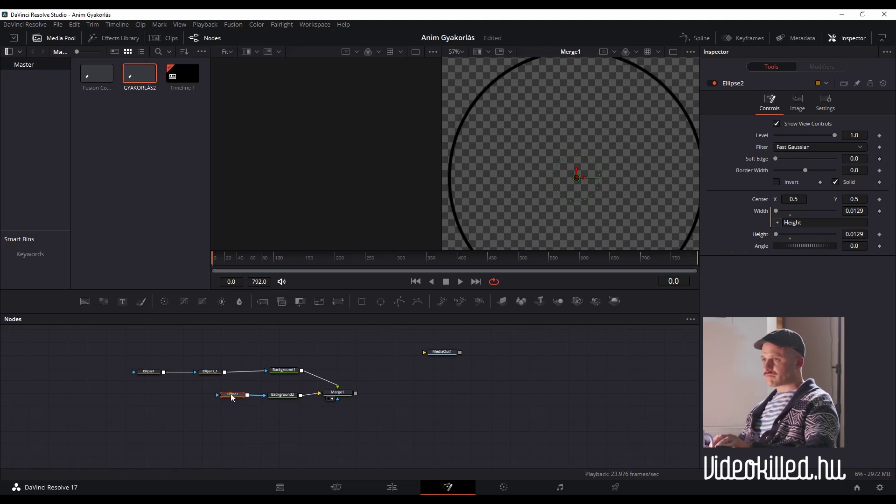
Step: Move Ellipse2 and Background2 left, then drag the dot onto the ring's top at Y 0.912
left_click(284, 395, "ctrl")
mouse_move(283, 395)
left_mouse_down()
mouse_move(178, 396)
mouse_move(204, 400)
left_mouse_up()
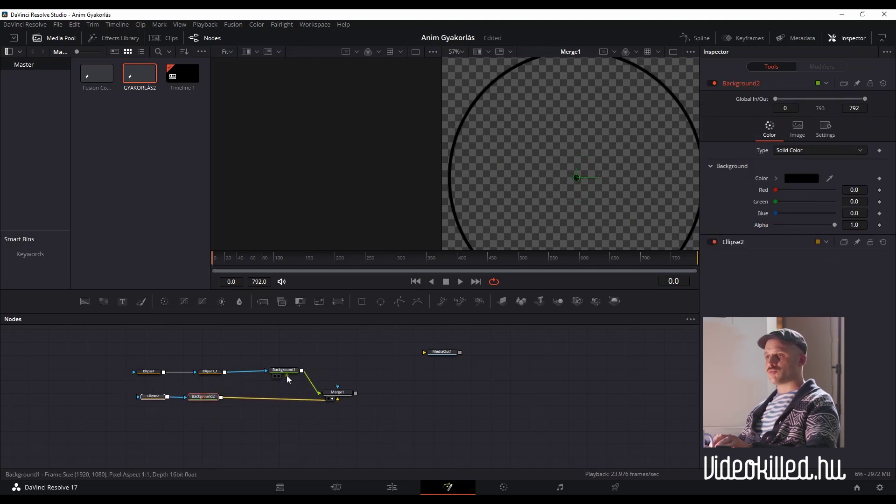
left_click(150, 397)
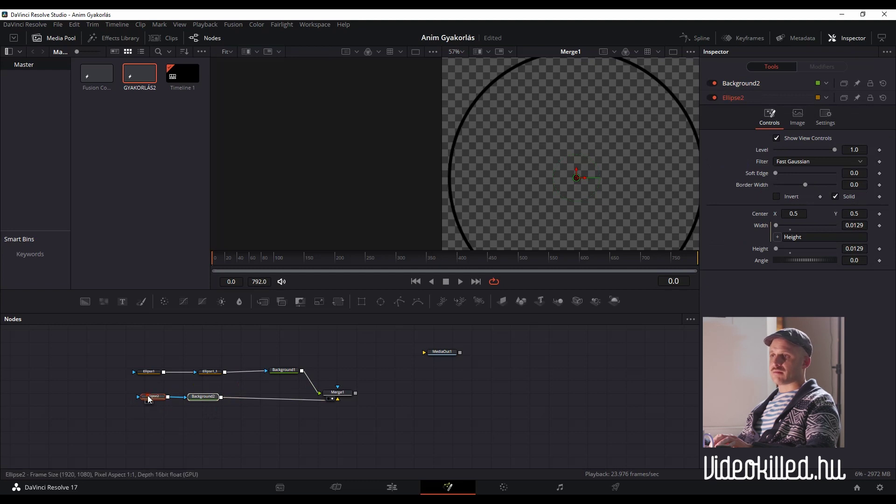
left_click_drag(577, 171, 570, 65)
scroll(583, 114, "up", 3)
scroll(579, 91, "up", 2)
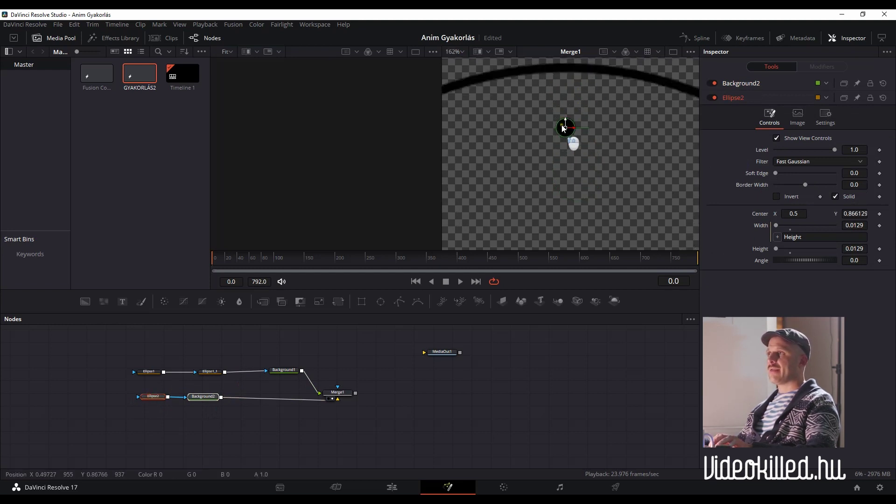
left_click_drag(564, 129, 572, 92)
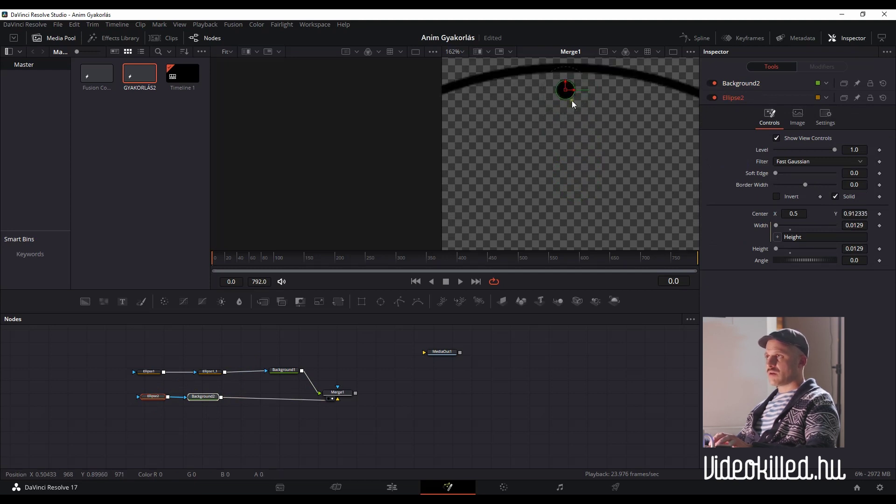
Step: Enter 0.002 as the dot's Height, then select Background2
double_click(850, 249)
type("0.002")
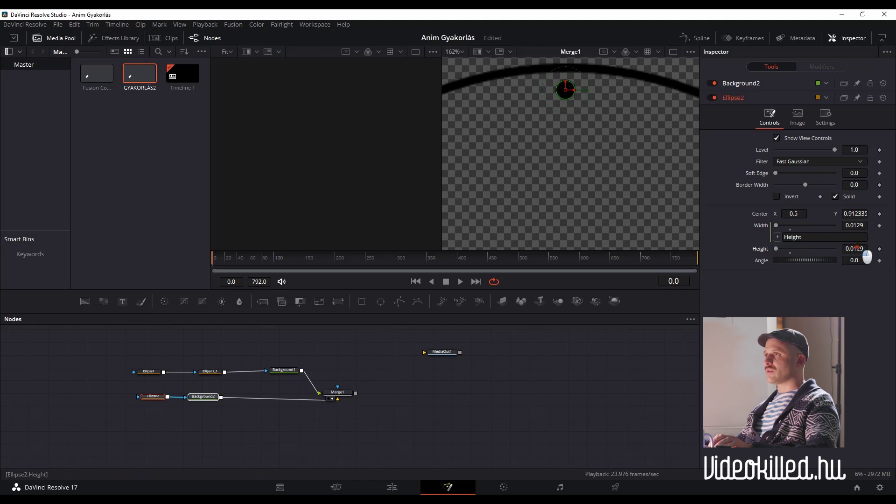
key("Return")
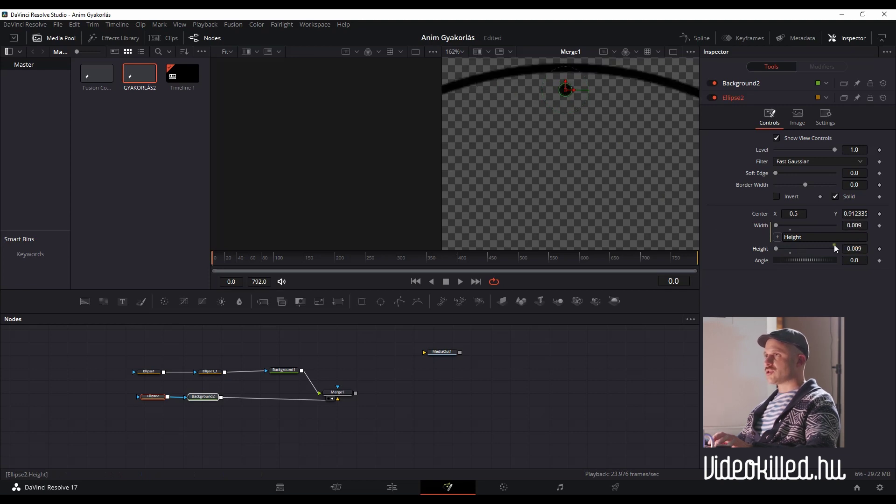
scroll(580, 198, "down", 2)
scroll(581, 204, "down", 2)
scroll(580, 210, "down", 1)
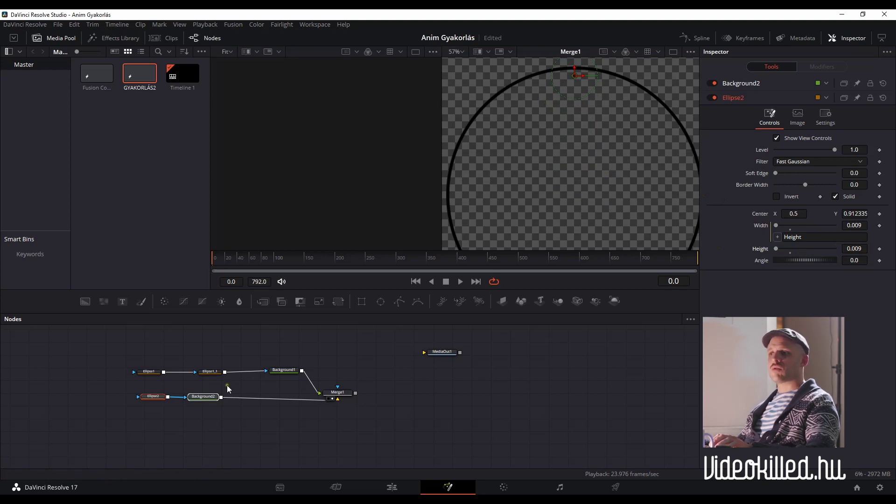
left_click(204, 398)
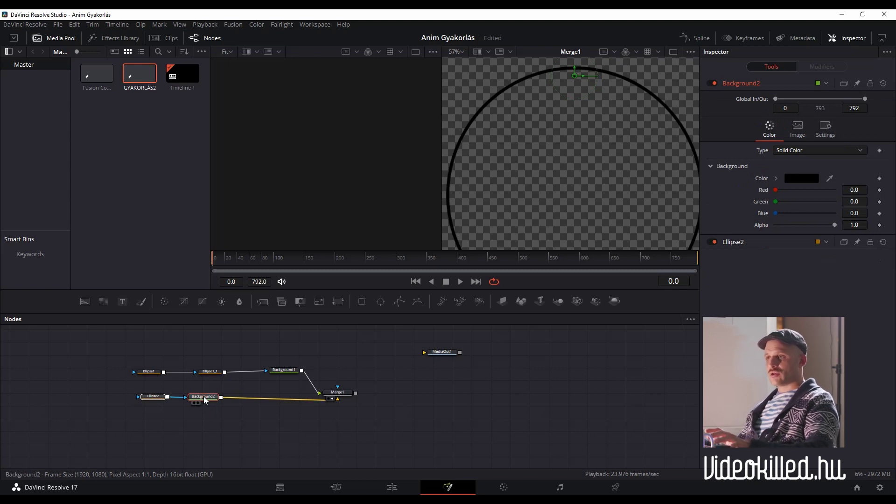
Step: Insert a Duplicate1 tool after Background2 by searching 'dupli' in Select Tool
key("shift+space")
type("dupli")
left_click(428, 126)
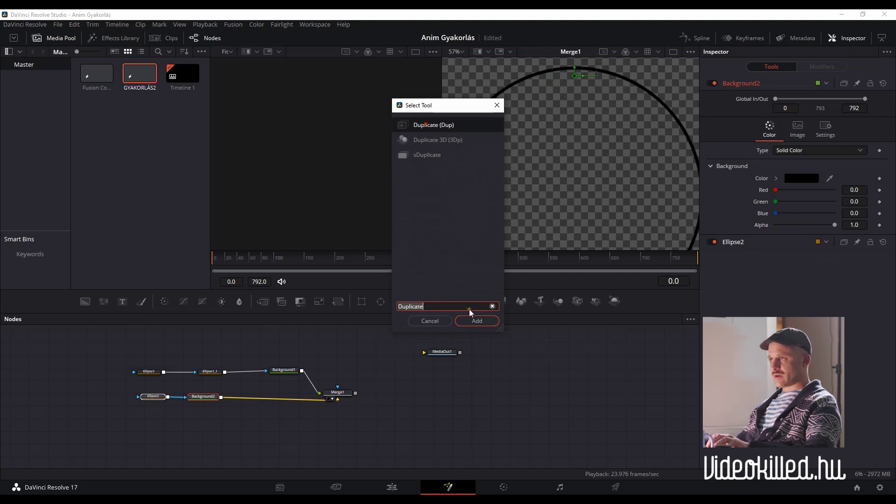
left_click(476, 321)
left_click_drag(248, 403, 256, 402)
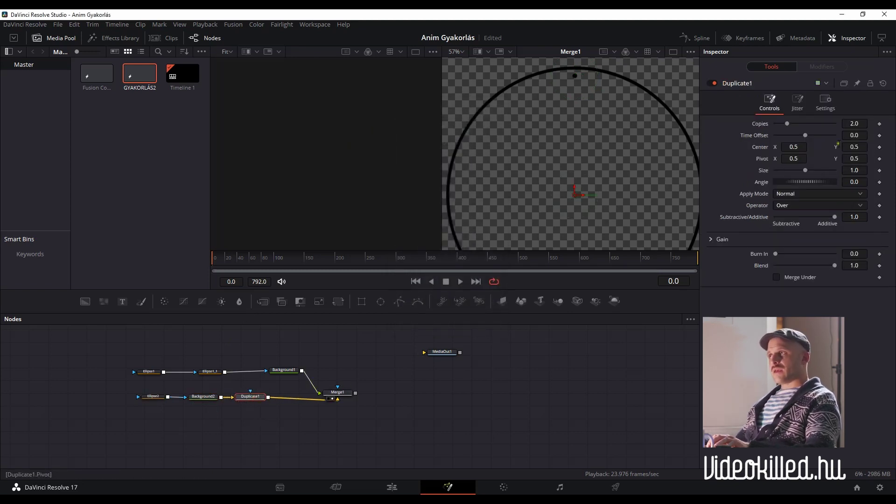
Step: Set Duplicate1's Copies to 15
scroll(578, 136, "down", 2)
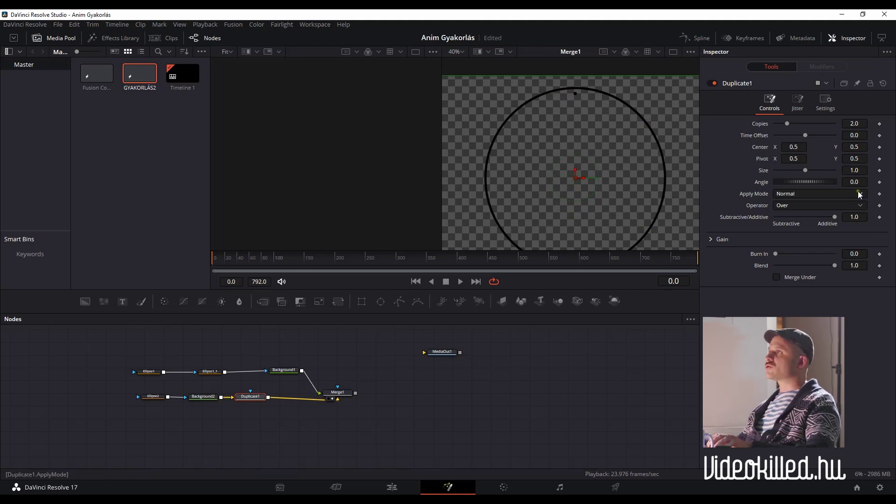
left_click_drag(857, 124, 854, 123)
type("15")
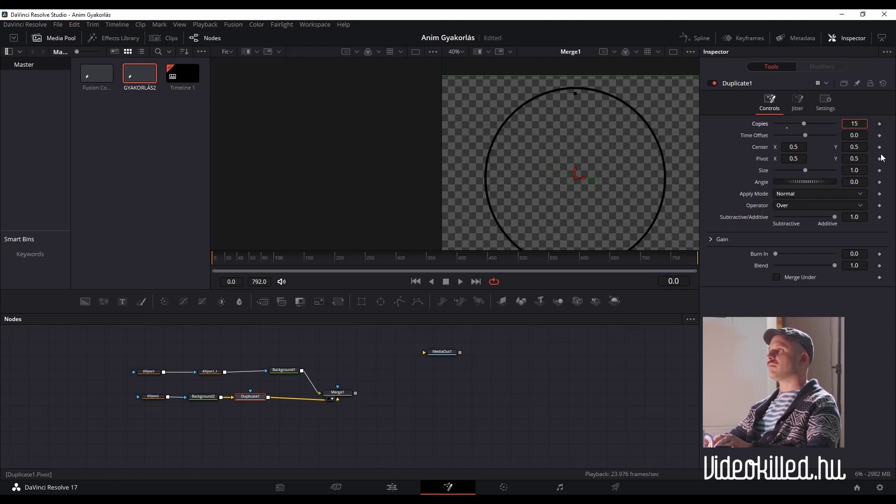
key("Tab")
left_click(855, 124)
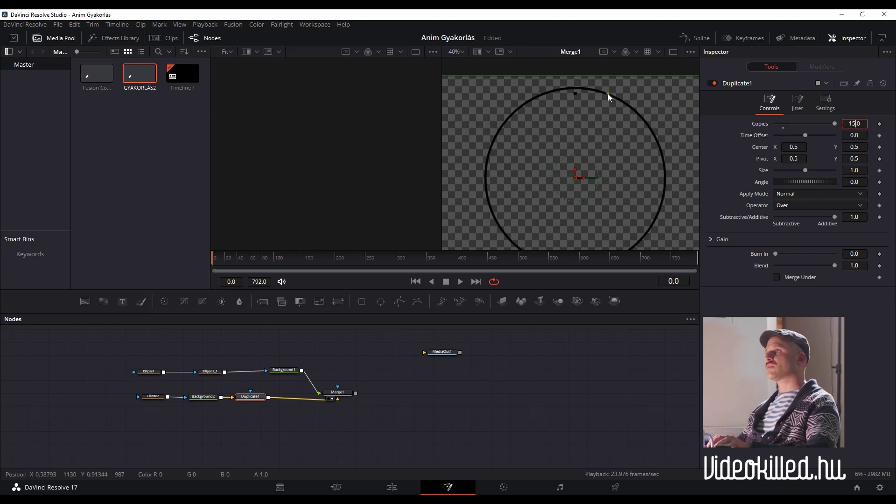
Step: Rotate the copies 16.2° apart so the dots fan around the ring, and save the project
mouse_move(854, 182)
left_mouse_down()
mouse_move(864, 183)
mouse_move(853, 191)
mouse_move(861, 192)
left_mouse_up()
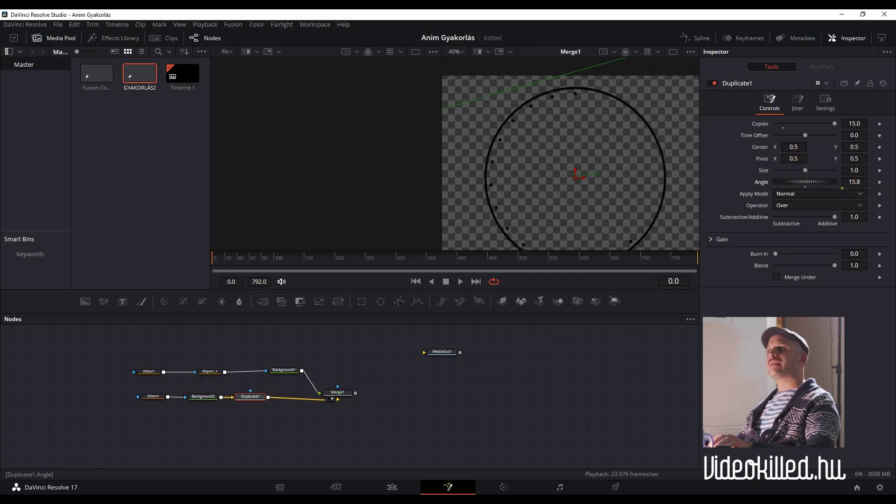
left_click_drag(864, 182, 816, 200)
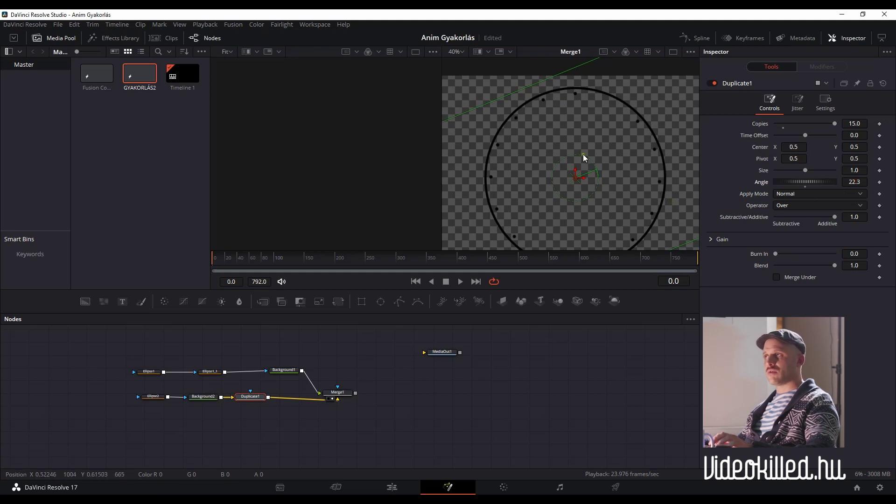
scroll(581, 197, "down", 2)
key("ctrl+s")
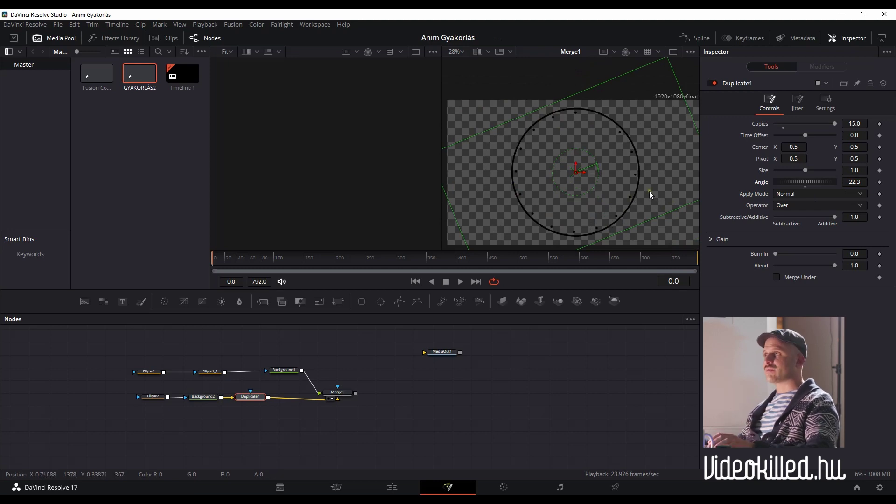
type("18")
left_click_drag(858, 182, 860, 182)
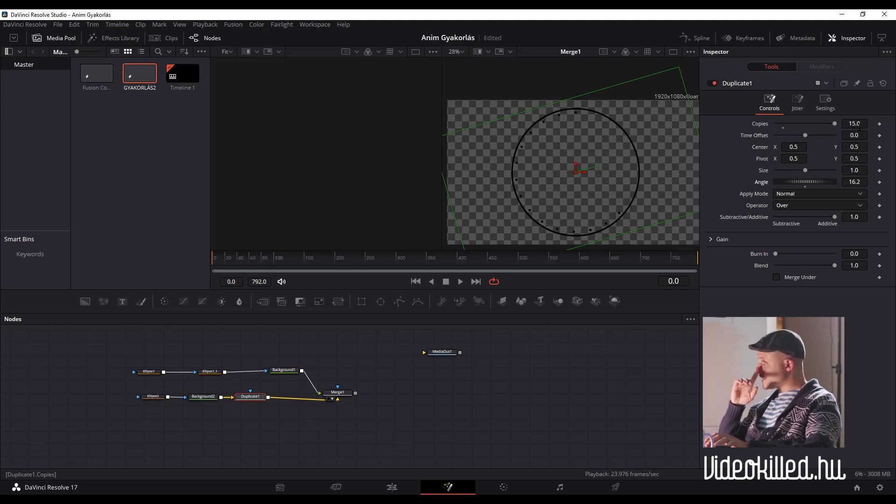
Step: Give Duplicate1 17 copies at a 360/17 (21.17647°) angle, then deselect it
left_click(857, 182)
type("360/15")
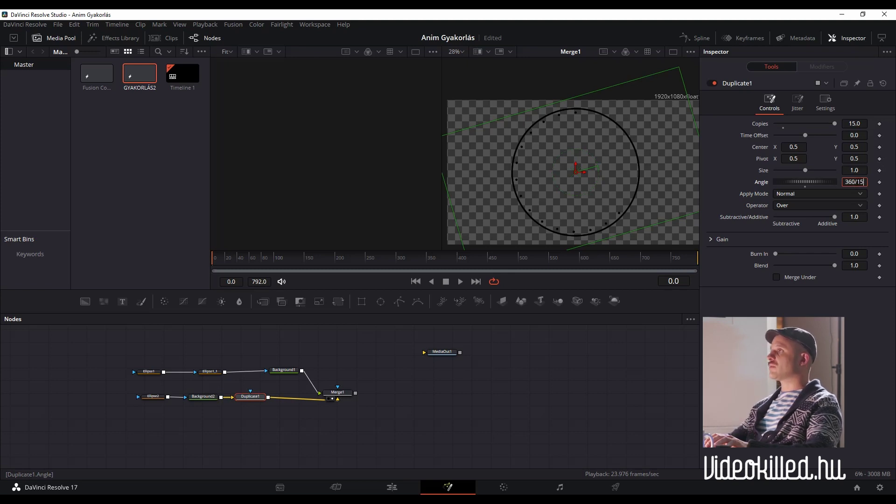
key("Tab")
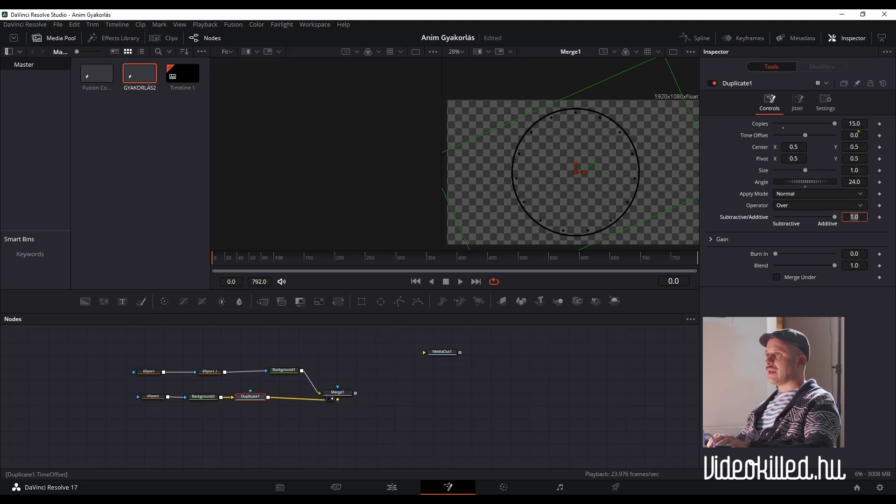
left_click(855, 124)
type("17")
key("Tab")
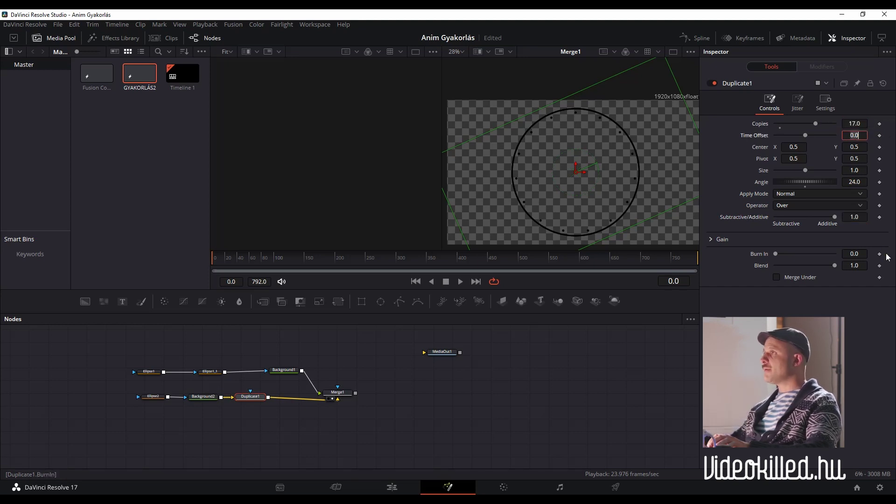
left_click(861, 182)
type("360/17")
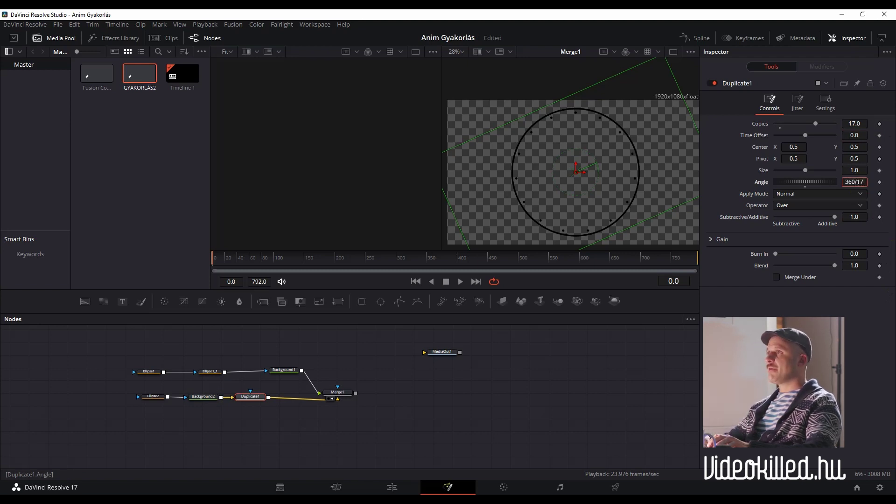
key("Tab")
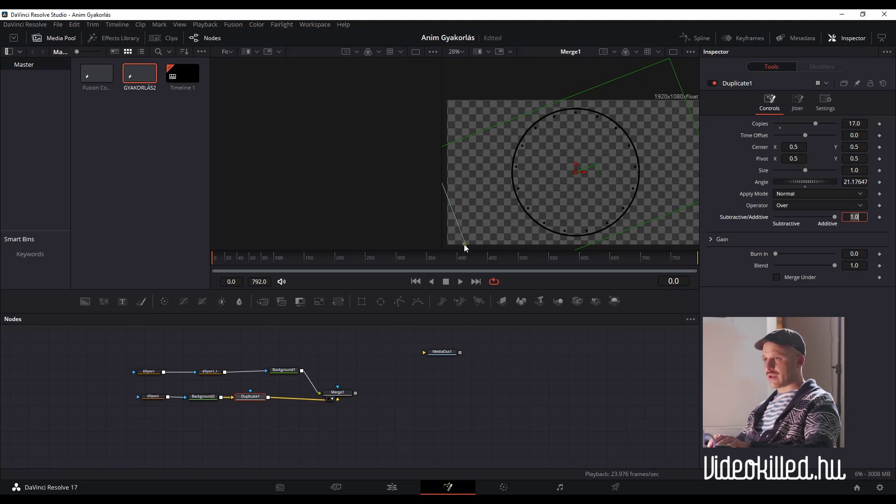
left_click(288, 426)
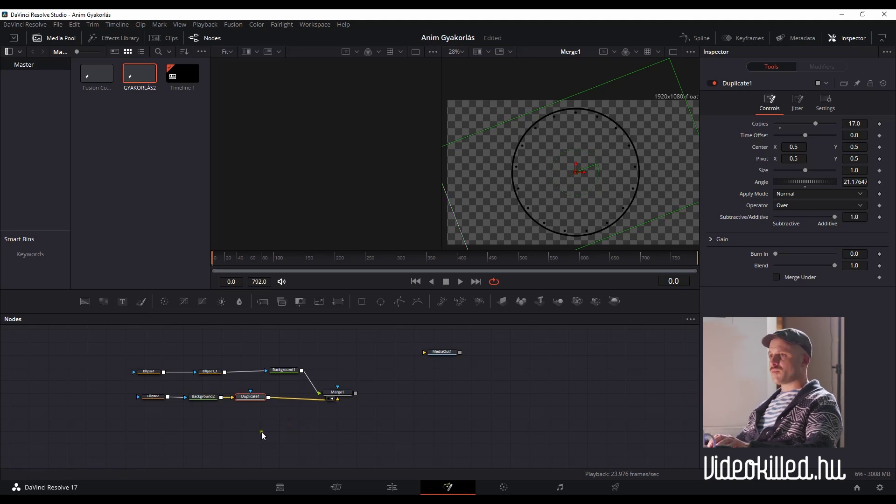
left_click(286, 418)
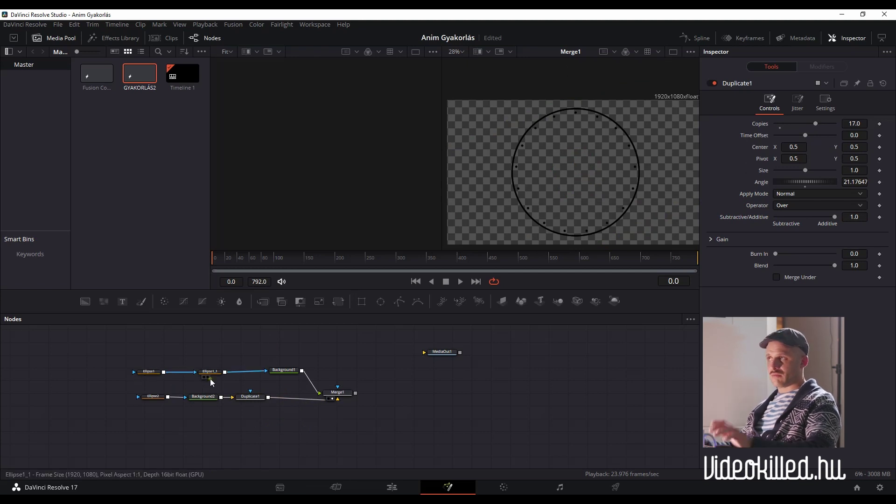
Step: Copy-paste Ellipse1, Ellipse1_1 and Background1 below, then merge the copy with Merge1 in Merge2
mouse_move(210, 379)
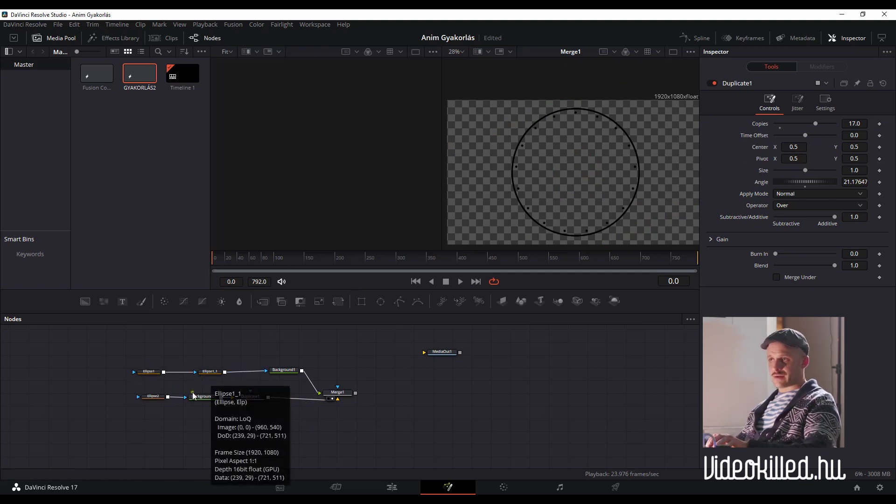
left_click_drag(151, 360, 280, 378)
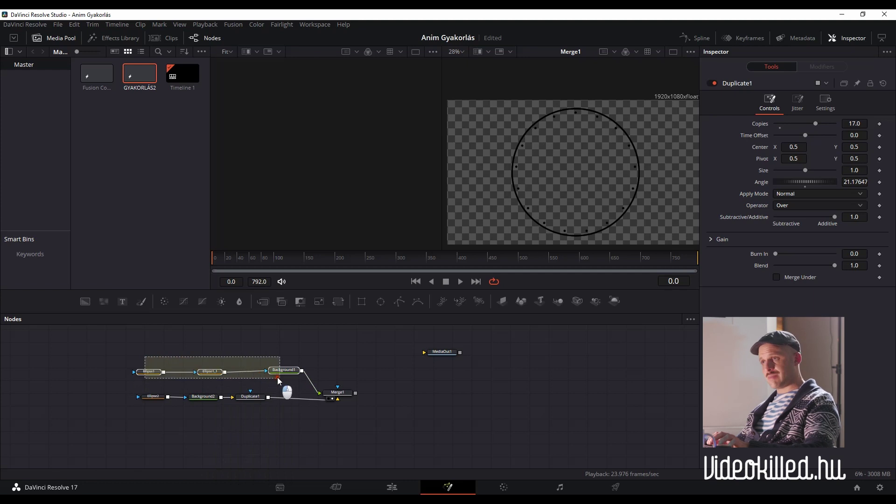
key("ctrl+c")
left_click(266, 432)
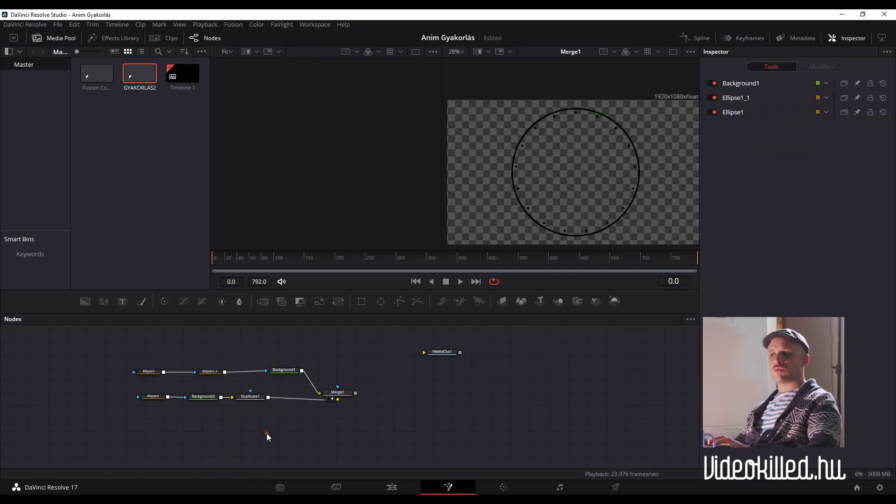
key("ctrl+v")
left_click_drag(413, 431, 308, 427)
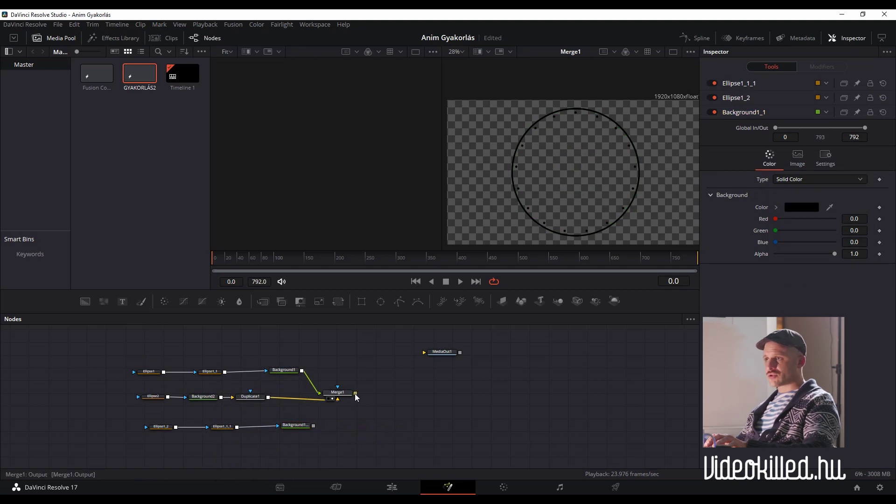
left_click_drag(355, 394, 315, 426)
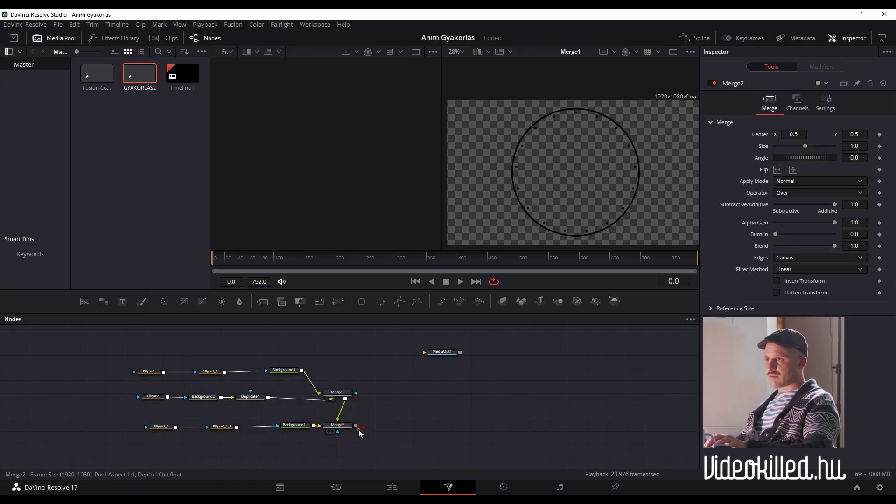
left_click(337, 425)
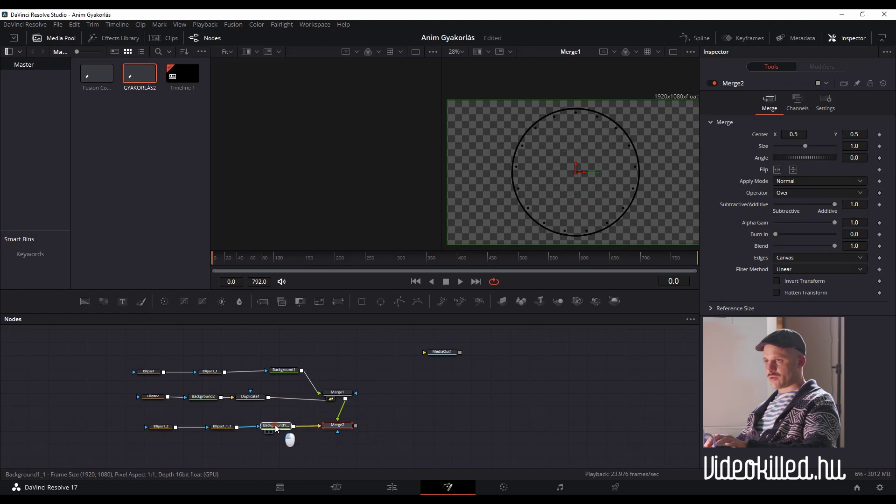
Step: Shrink Ellipse1_2 to a width and height of 0.433
left_click_drag(275, 425, 273, 425)
left_click(223, 427)
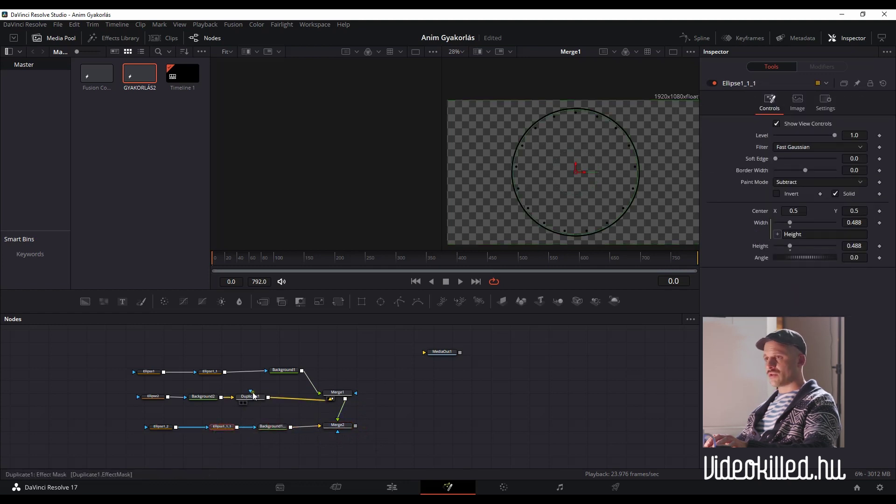
left_click(161, 427)
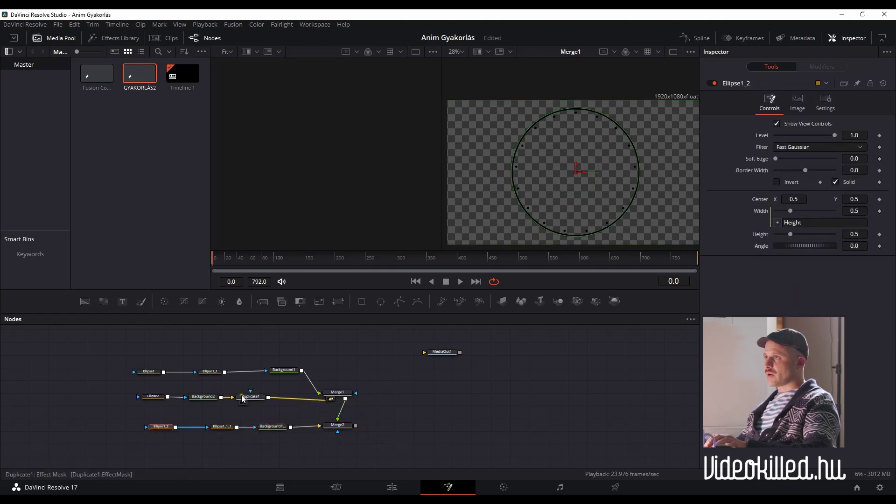
left_click_drag(855, 234, 862, 234)
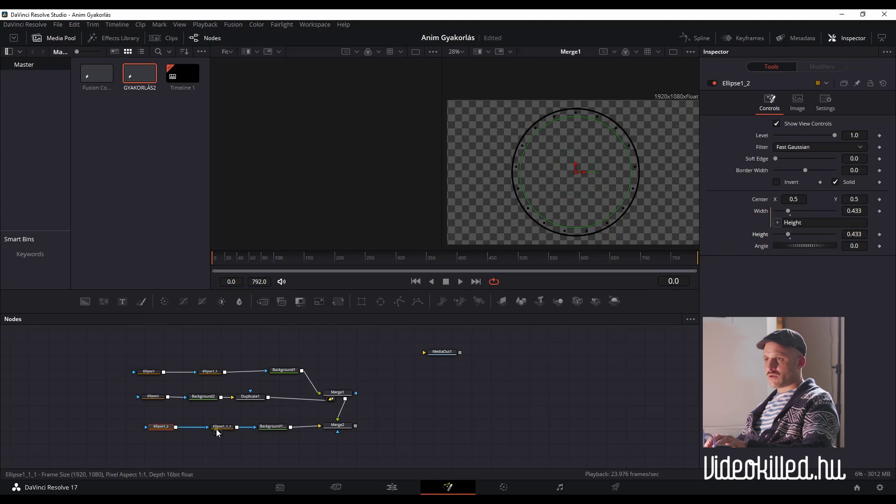
Step: Load Merge2 into the viewer with 2 to see the combined rings
left_click(231, 426)
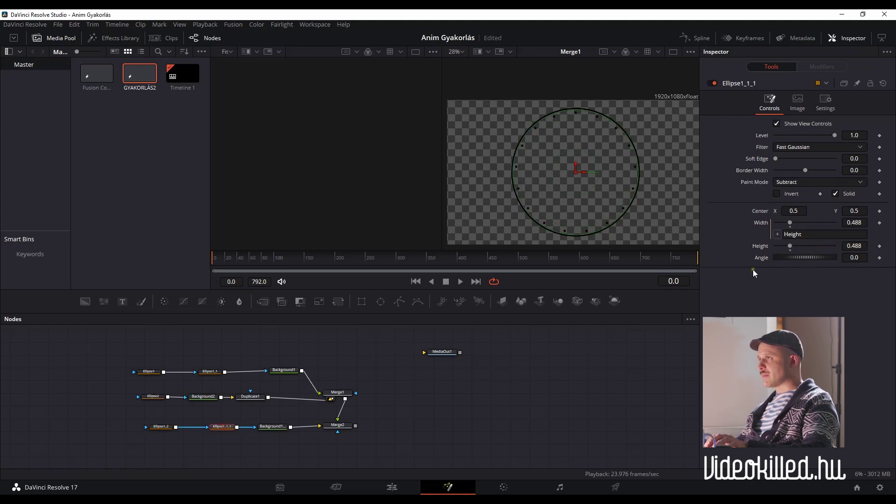
scroll(854, 246, "down", 3)
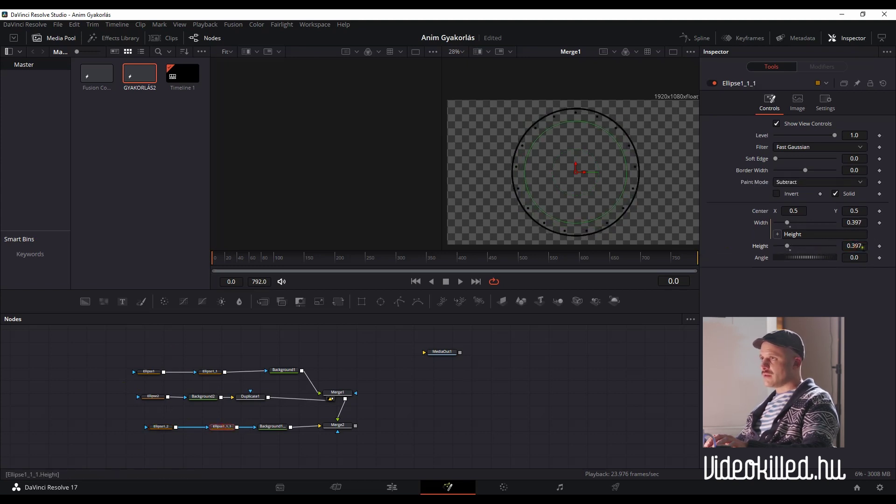
scroll(854, 245, "up", 2)
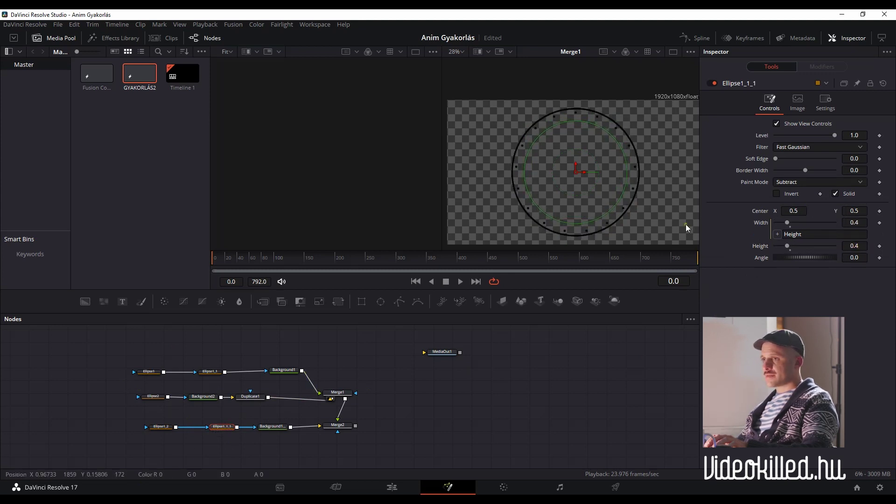
left_click(348, 430)
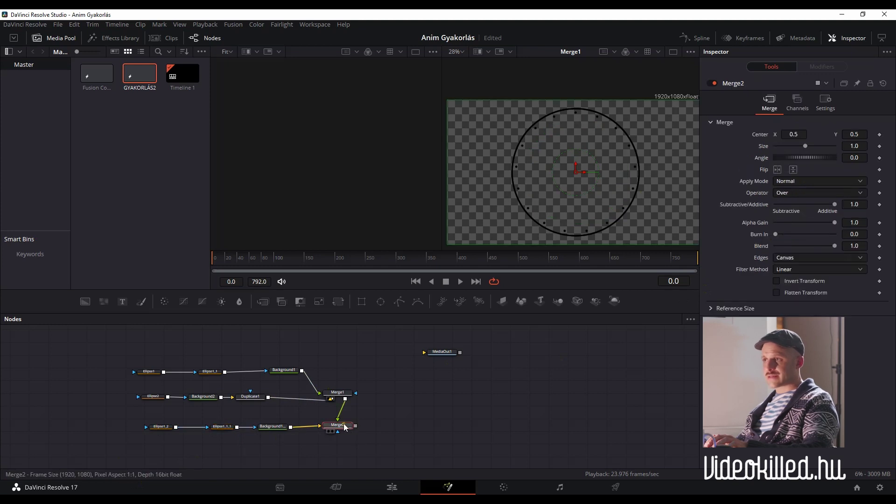
key("2")
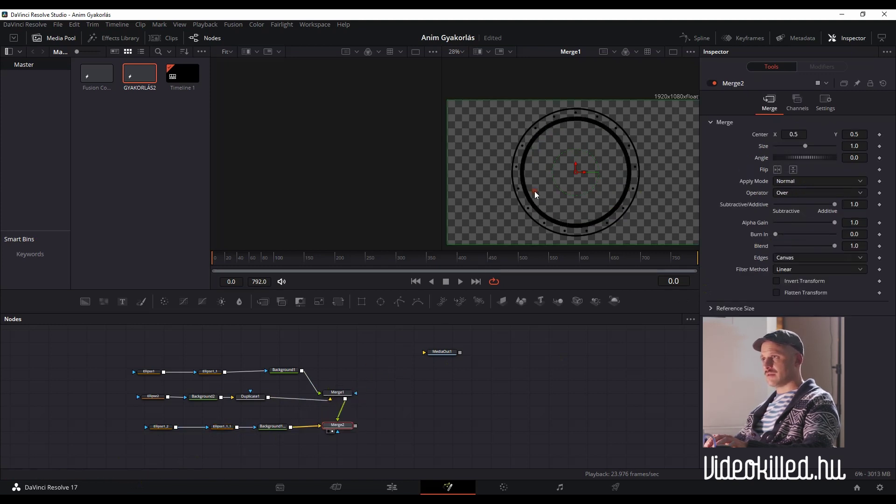
Step: Set Ellipse1_1_1 to 0.422 so a thick inner ring forms, and tidy its node
left_click(223, 429)
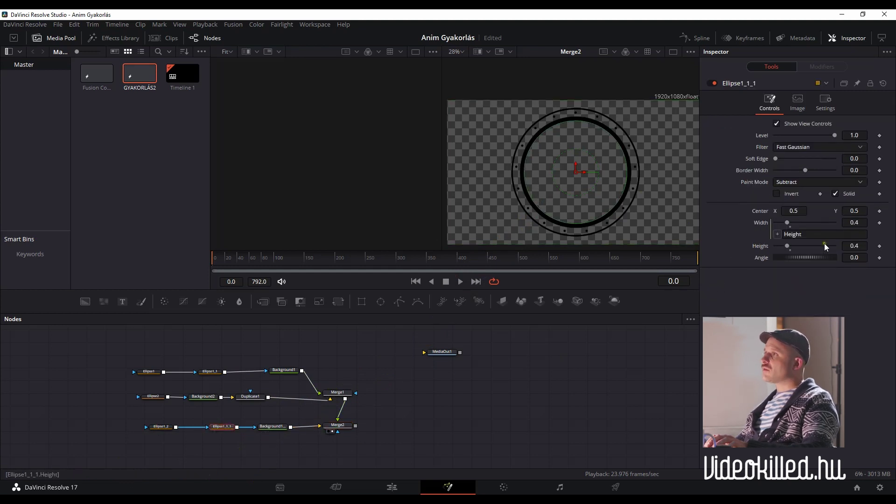
scroll(854, 246, "up", 2)
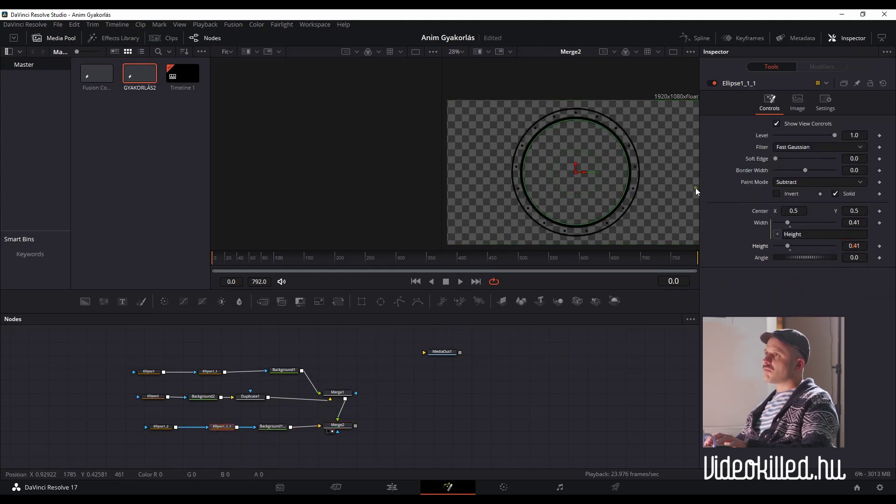
scroll(584, 147, "up", 2)
scroll(861, 256, "up", 1)
scroll(860, 256, "up", 1)
scroll(620, 136, "up", 3)
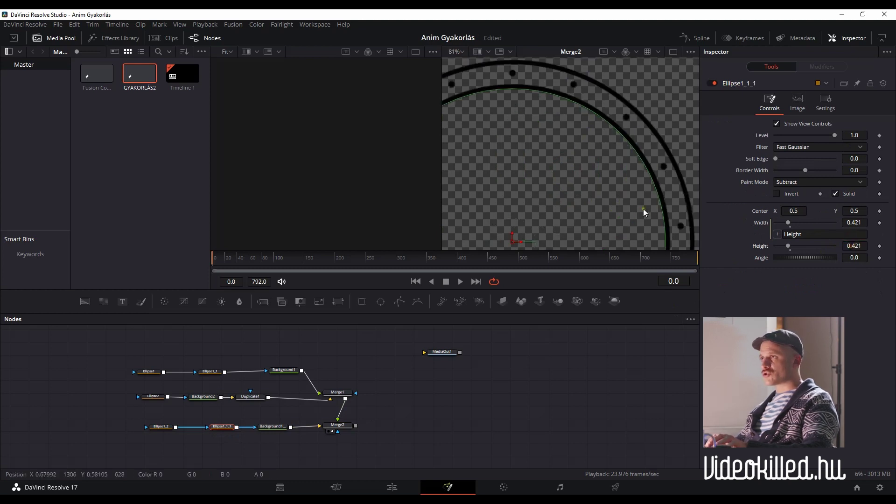
scroll(533, 154, "down", 3)
scroll(470, 142, "up", 5)
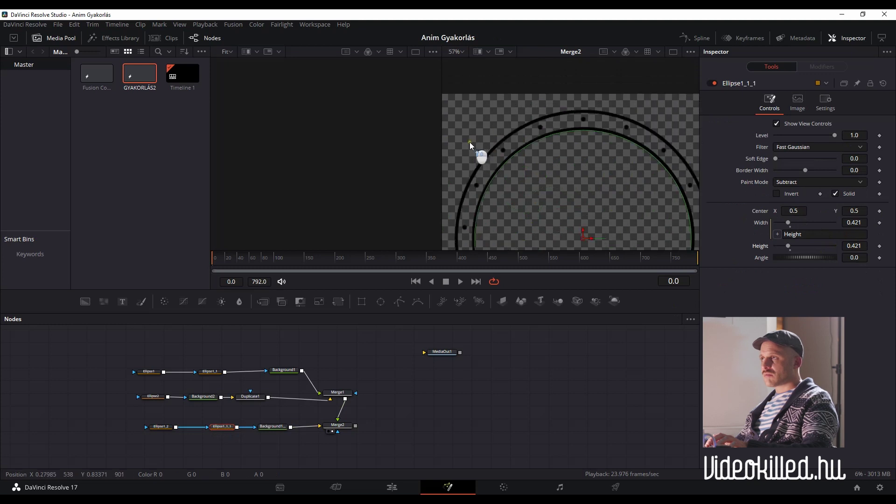
scroll(858, 247, "down", 1)
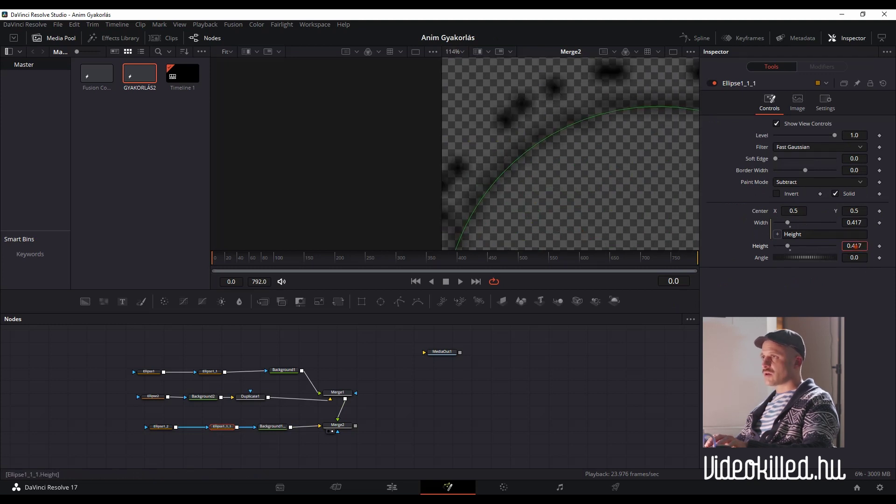
scroll(858, 246, "down", 1)
scroll(855, 246, "up", 1)
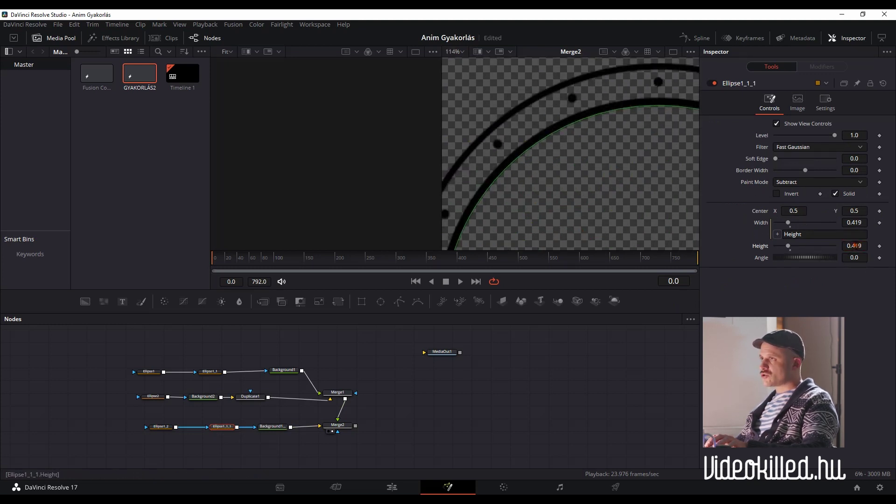
scroll(855, 247, "up", 2)
scroll(853, 246, "up", 1)
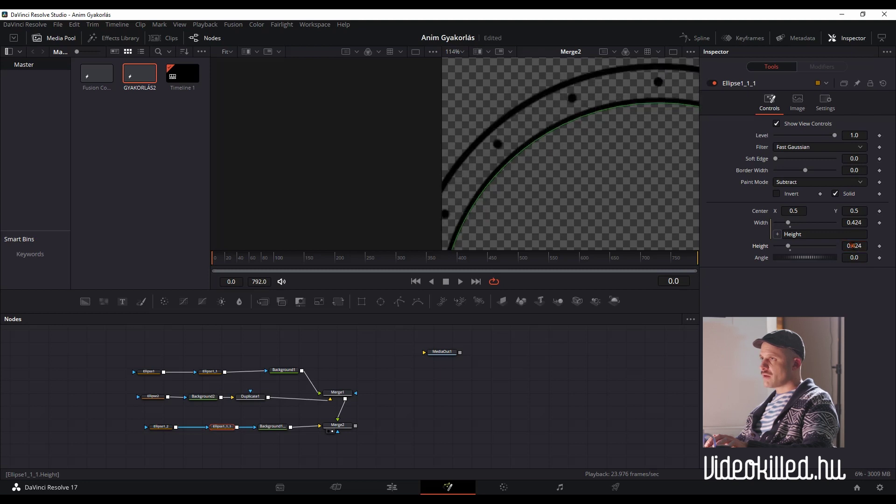
scroll(853, 246, "down", 1)
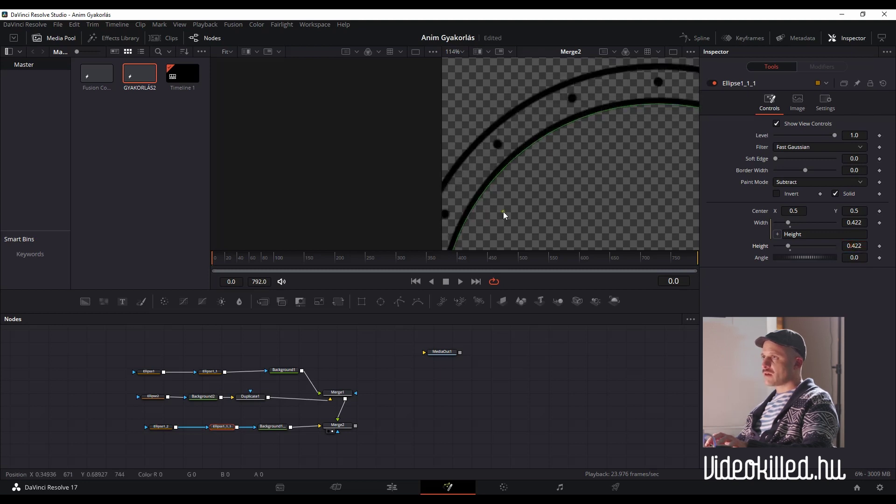
scroll(503, 211, "down", 2)
scroll(517, 220, "down", 1)
scroll(544, 209, "down", 2)
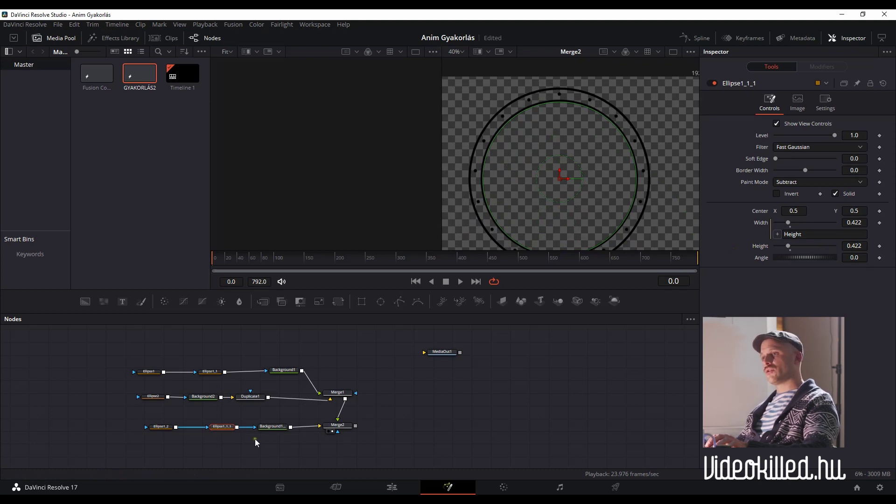
left_click_drag(227, 429, 211, 430)
left_click(161, 426)
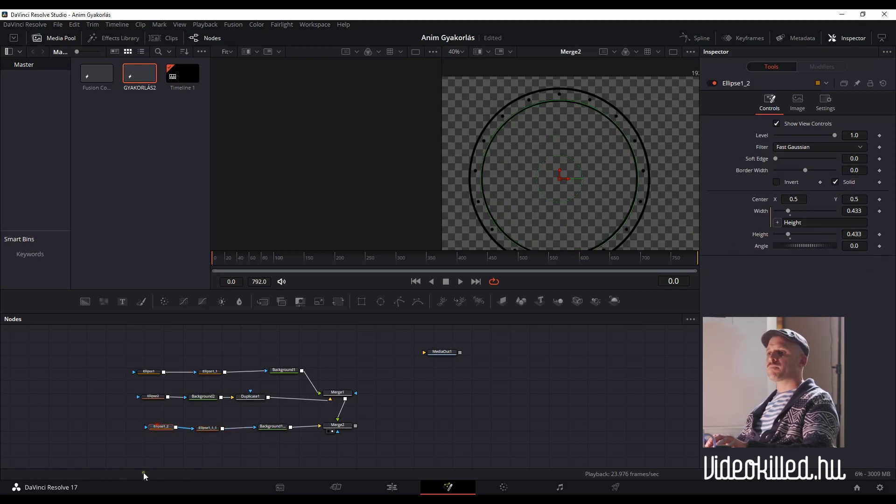
Step: Delete the misplaced Rectangle1 node and move Ellipse1_1_1 next to Ellipse1_2
left_click_drag(362, 303, 188, 427)
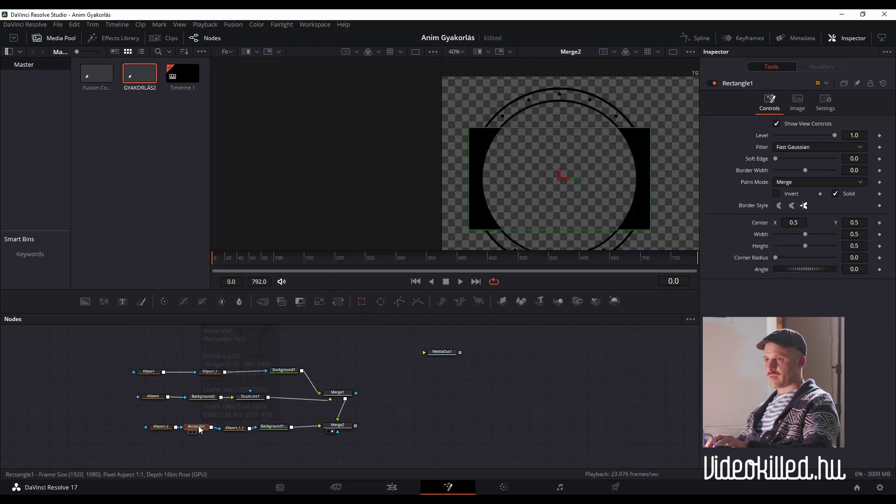
key("Delete")
left_click(159, 427)
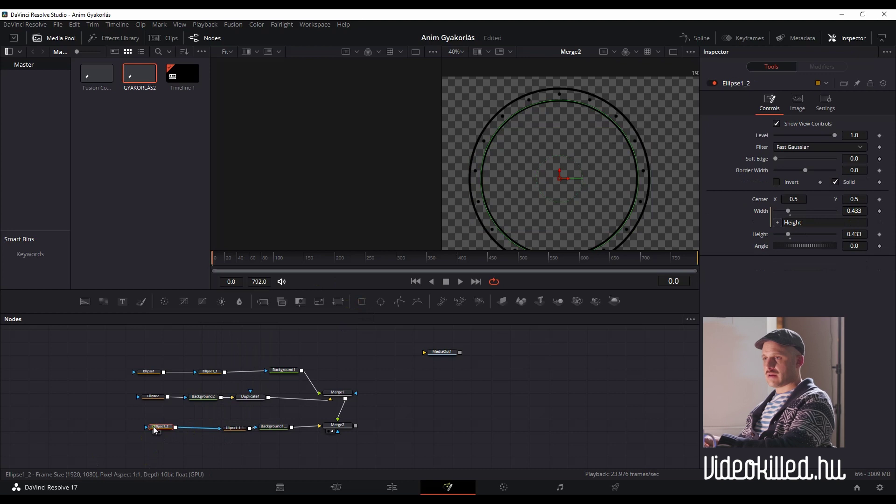
left_click_drag(234, 427, 208, 425)
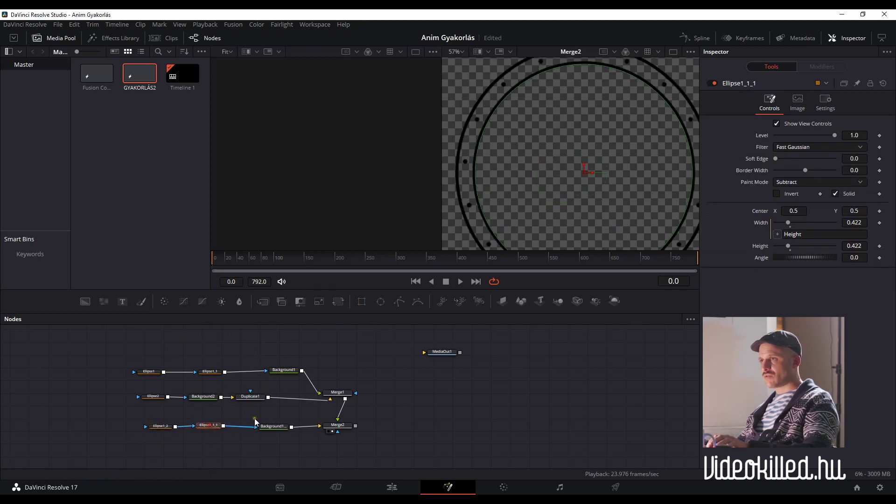
Step: Add a Rectangle1 mask at height 0.139269, set to Subtract and inverted
left_click(362, 301)
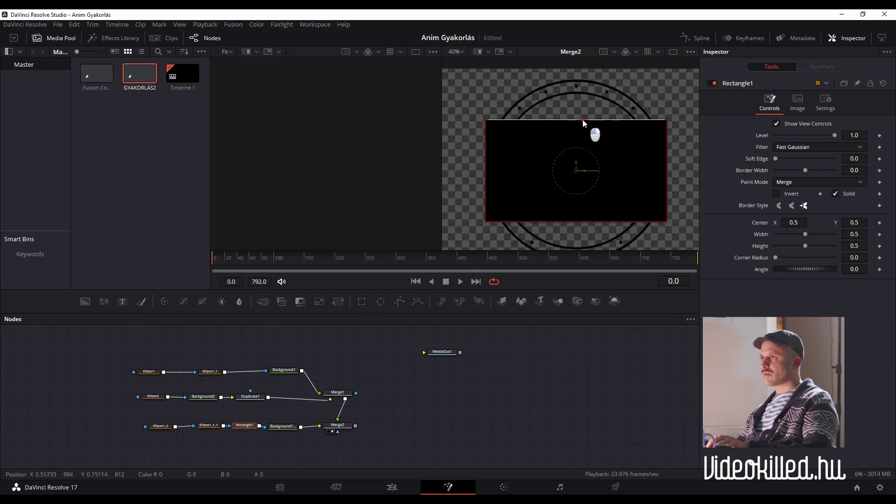
left_click_drag(582, 119, 579, 156)
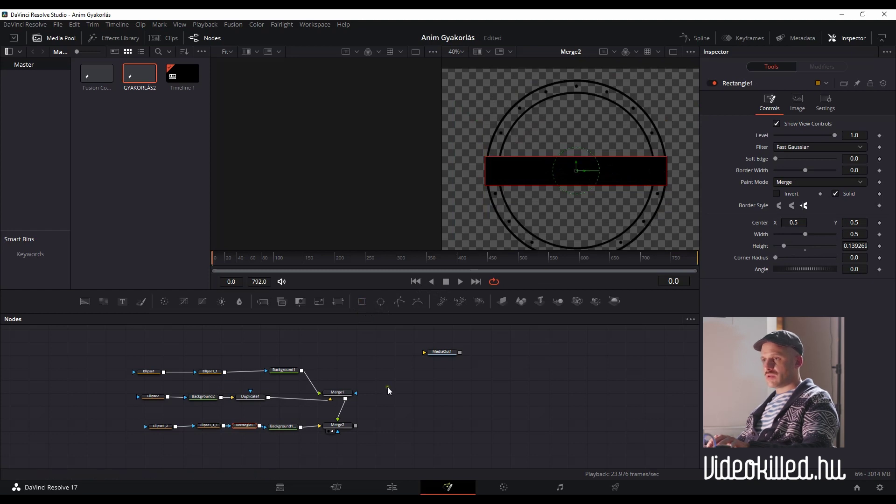
left_click(814, 181)
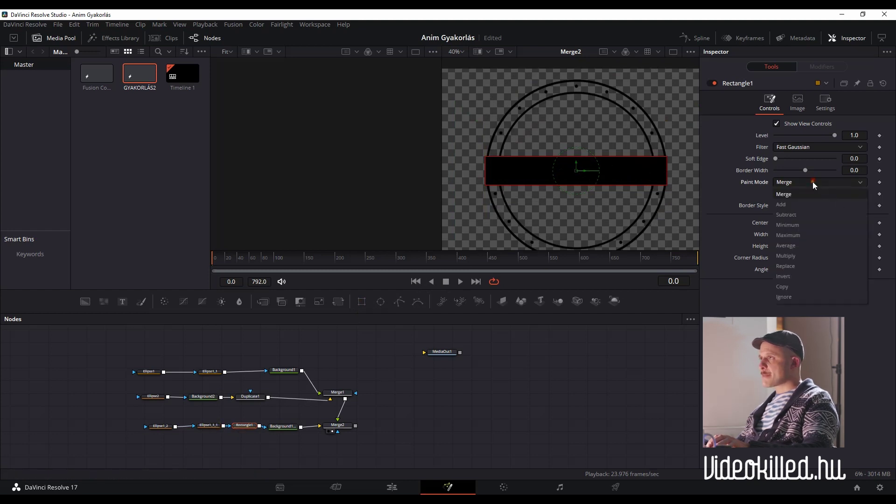
left_click(798, 223)
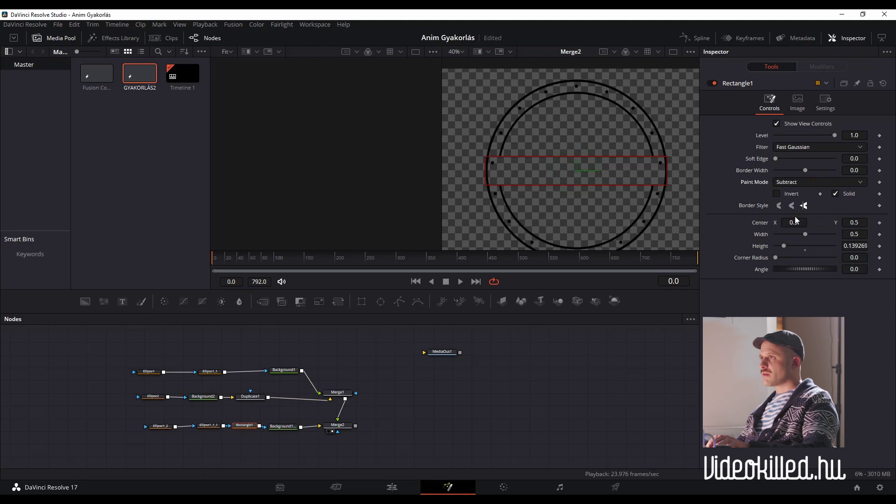
left_click(777, 194)
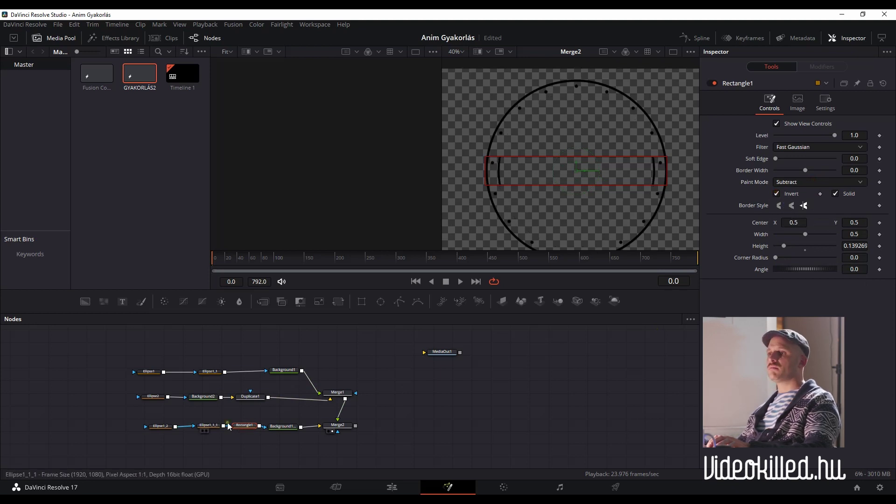
left_click_drag(229, 439, 130, 420)
mouse_move(209, 425)
left_mouse_down()
mouse_move(189, 424)
mouse_move(214, 427)
left_mouse_up()
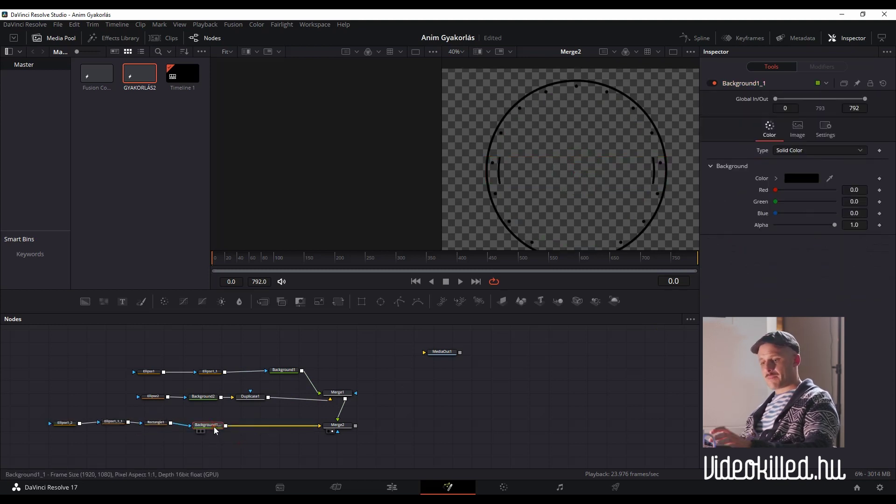
Step: Insert a Duplicate2 node between Background1_1 and Merge2 with 7 copies
key("shift+space")
type("Duplicate")
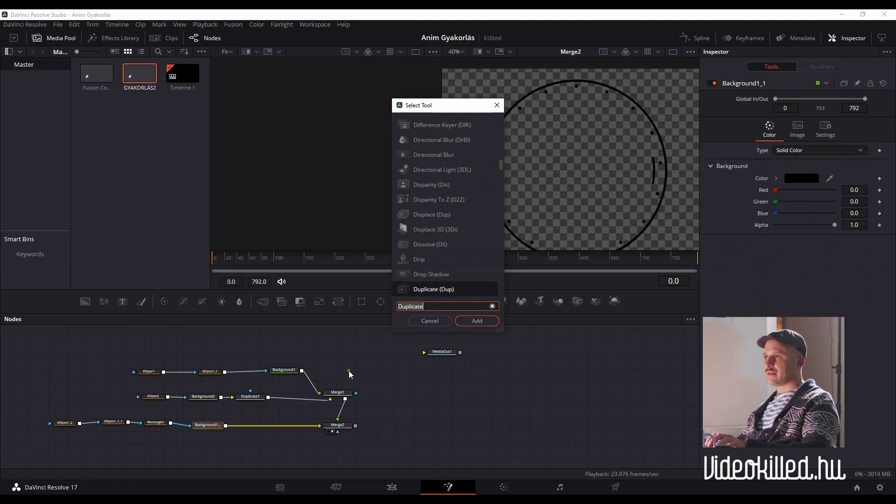
left_click(481, 321)
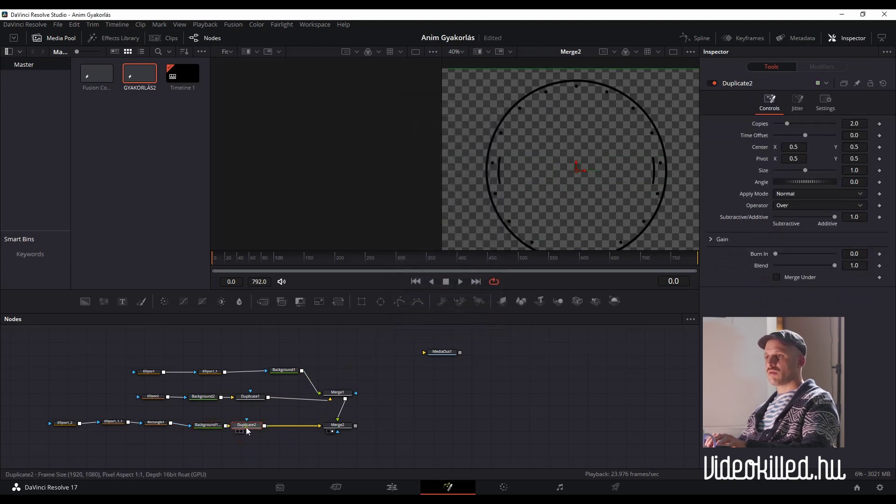
left_click_drag(247, 427, 257, 427)
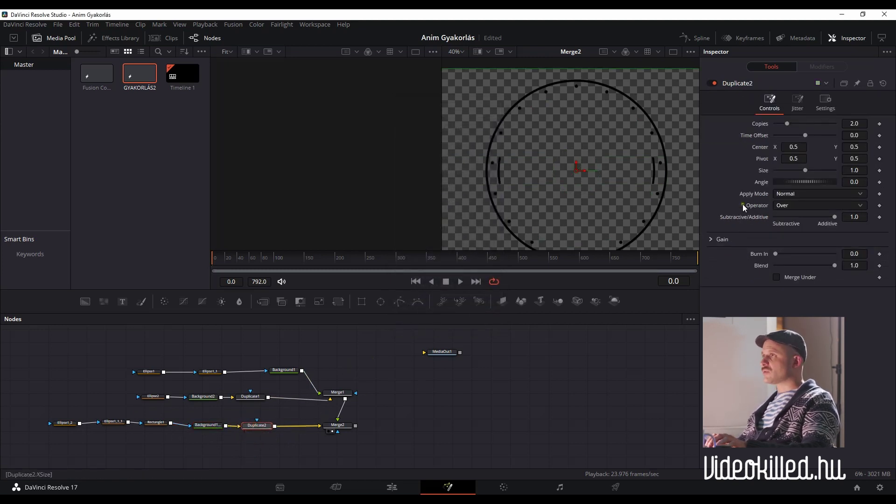
left_click(856, 123)
type("7")
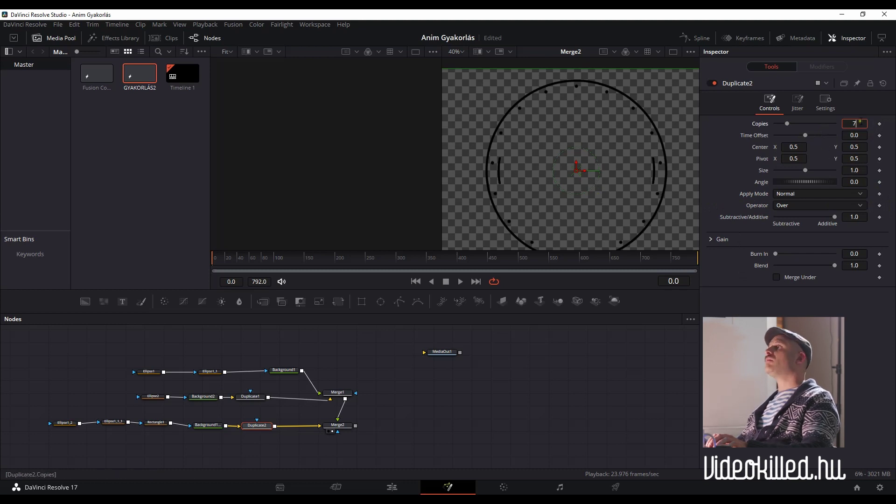
left_click(889, 123)
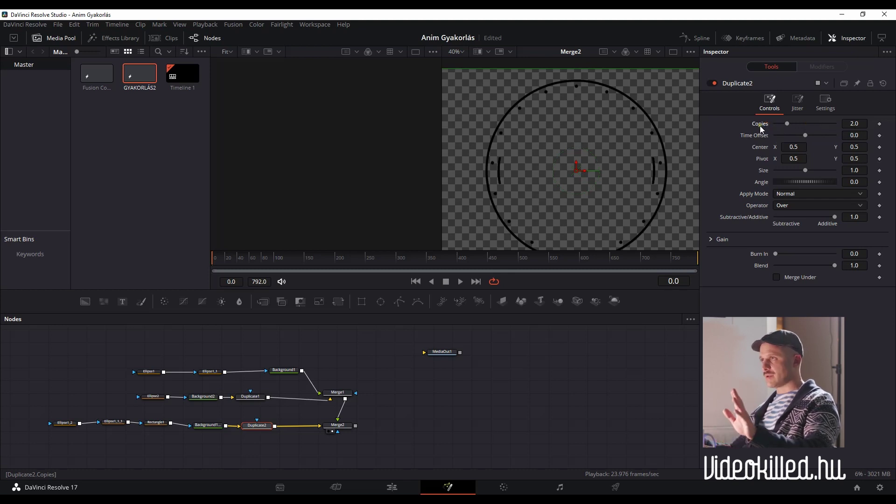
Step: Move Rectangle1's center X to 0.61 and set Duplicate2's angle to 360/7 (51.42857°)
left_click(156, 423)
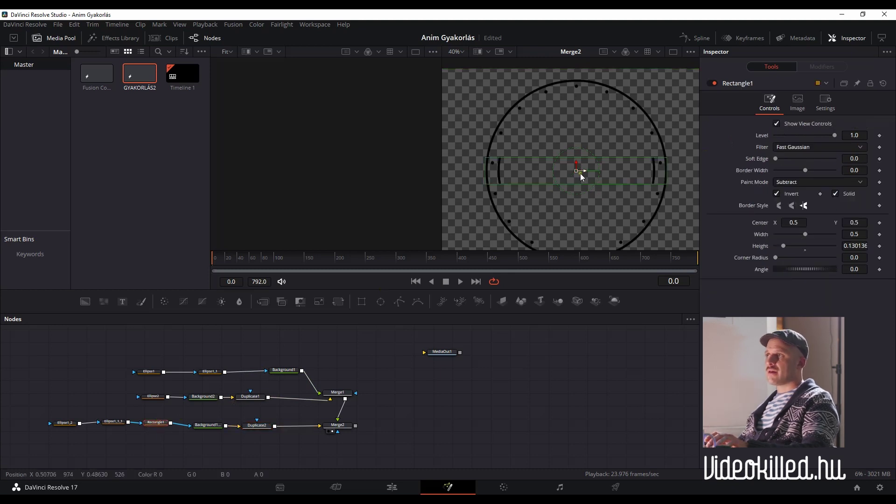
left_click_drag(584, 171, 657, 166)
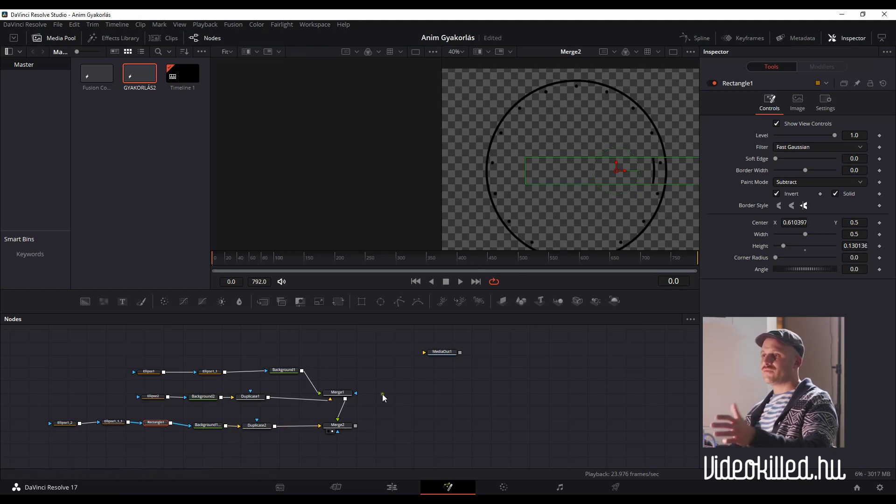
left_click(259, 427)
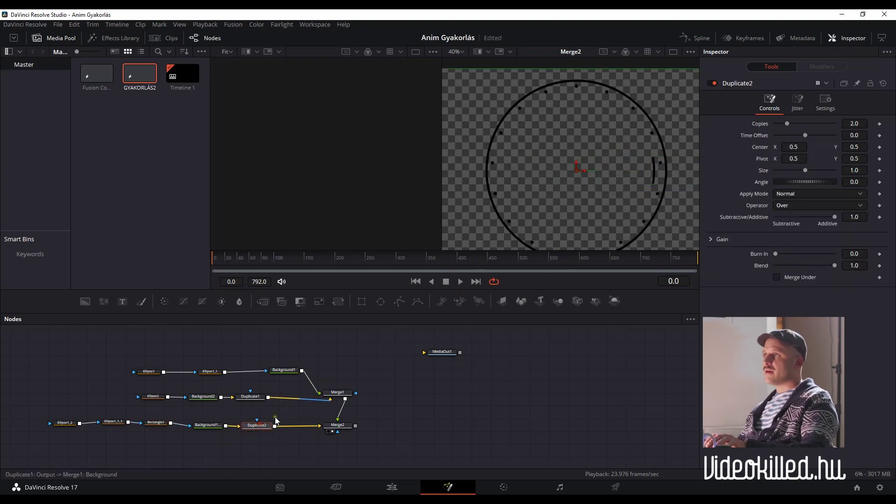
left_click(855, 124)
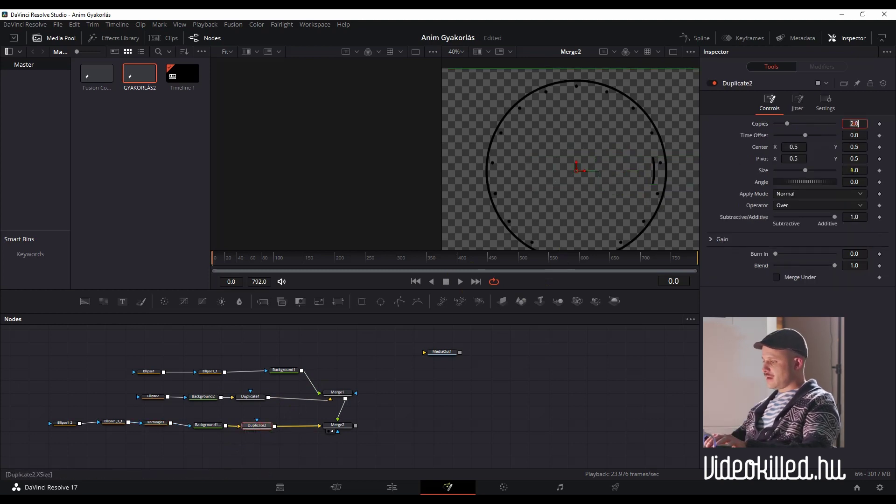
type("7")
key("Tab")
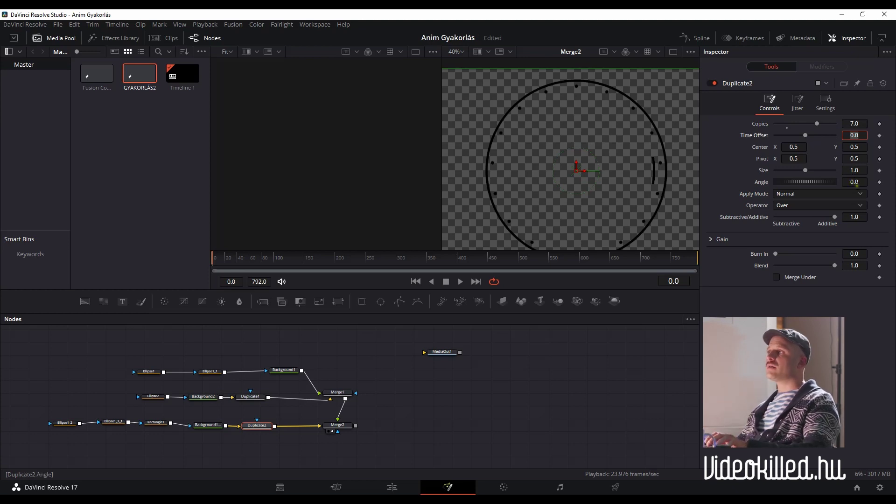
left_click(857, 182)
type("360/7")
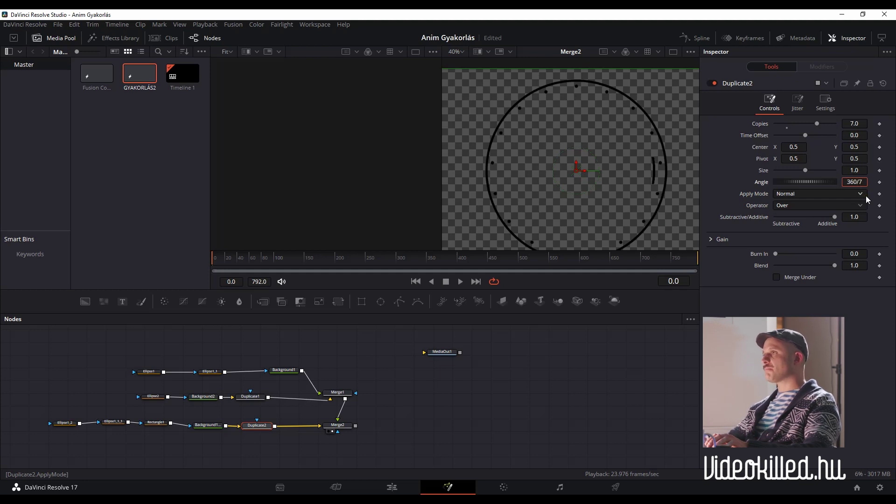
key("Return")
left_click_drag(46, 410, 305, 443)
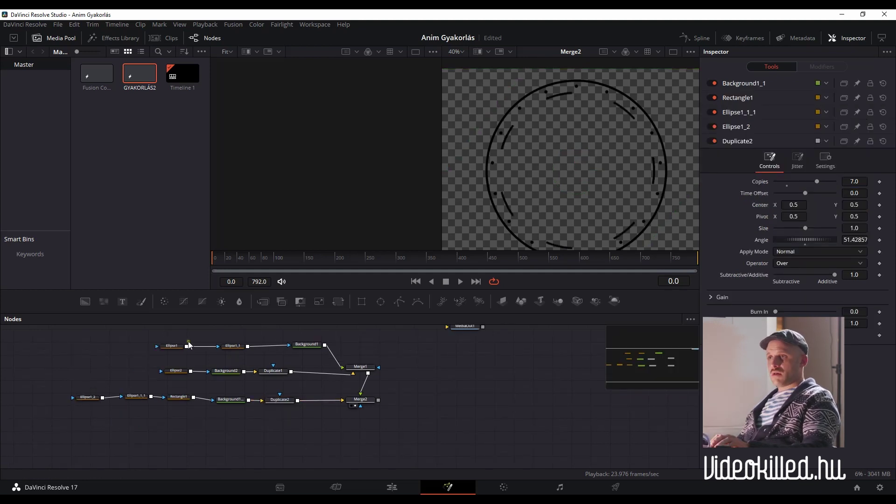
Step: Add Background3 masked by Ellipse3, merge it with Merge2 into Merge3, and view Merge3
left_click(87, 301)
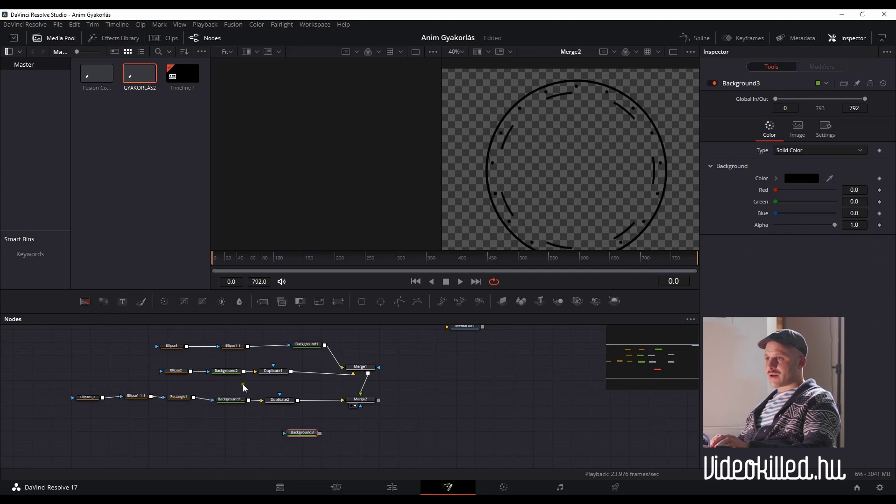
left_click_drag(304, 432, 336, 424)
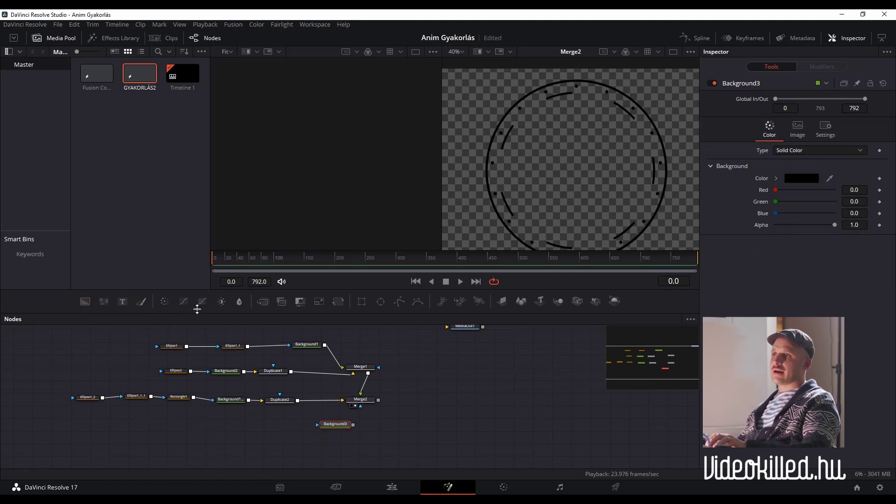
left_click(379, 304)
left_click_drag(338, 416, 273, 426)
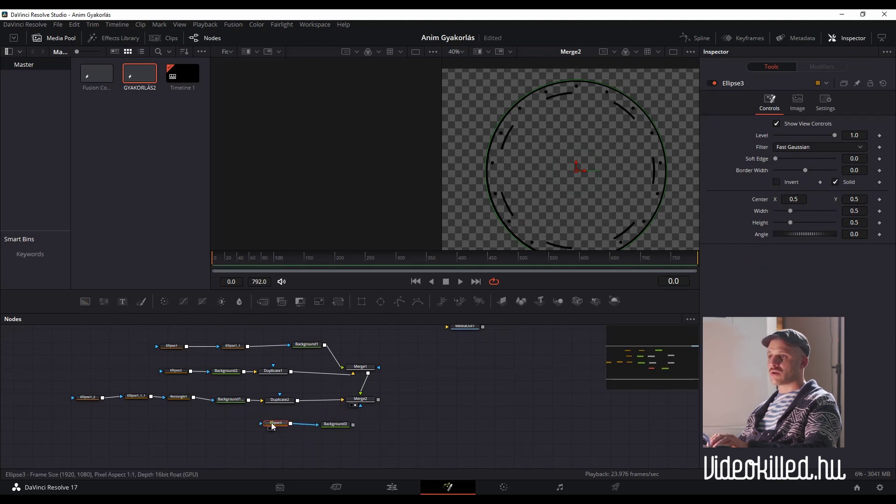
left_click(343, 426)
left_click_drag(379, 399, 354, 425)
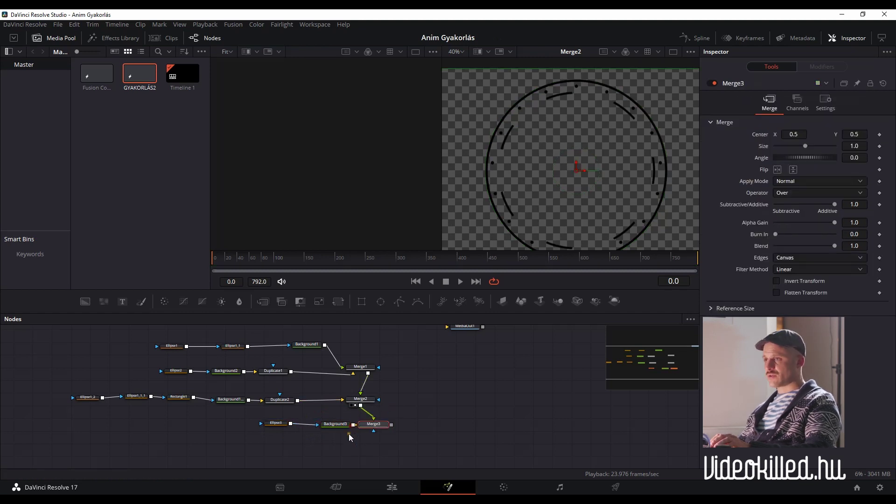
left_click(368, 430)
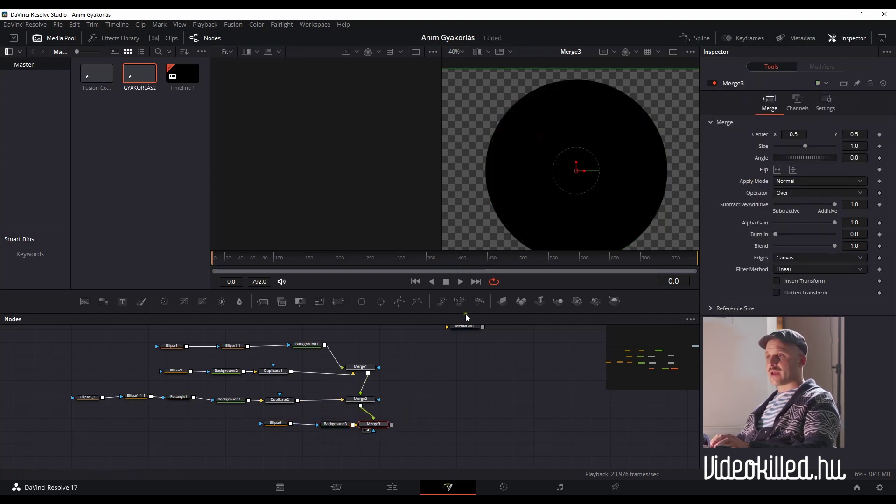
left_click_drag(335, 424, 268, 423)
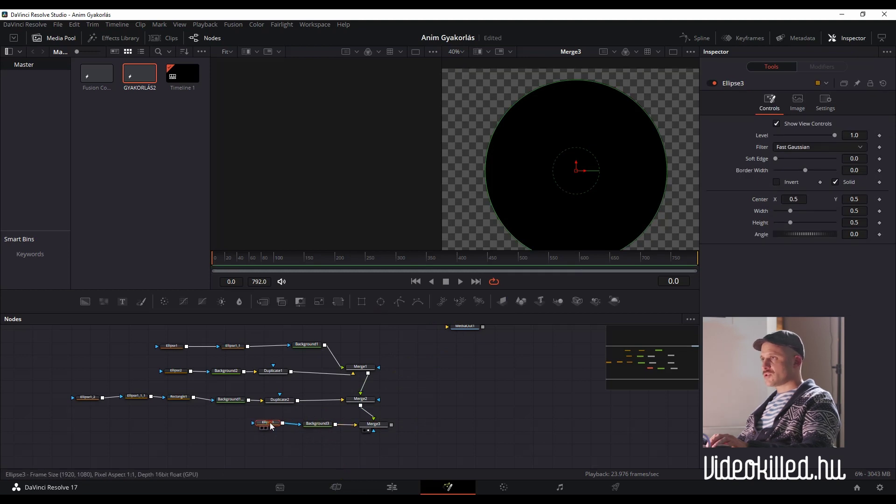
Step: Link Ellipse3's width to its height by expression and set the height to 0.401
right_click(750, 225)
left_click(780, 275)
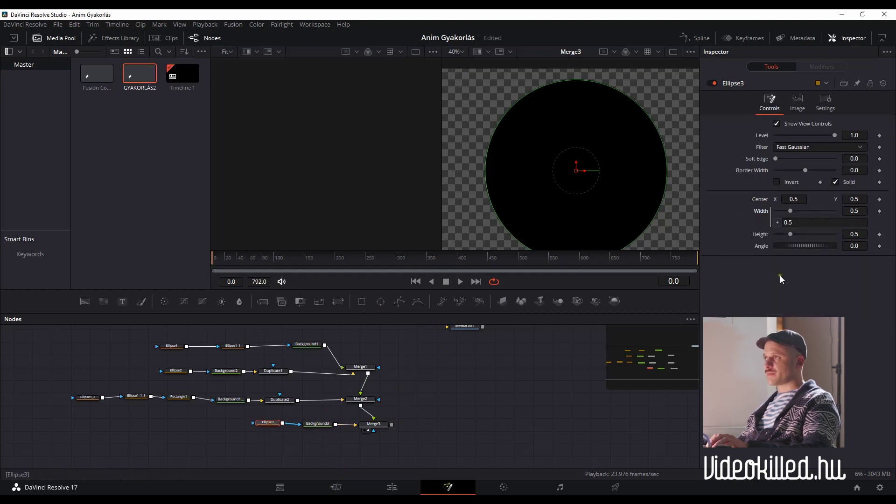
left_click_drag(777, 223, 760, 235)
mouse_move(856, 232)
left_mouse_down()
mouse_move(868, 243)
mouse_move(836, 259)
left_mouse_up()
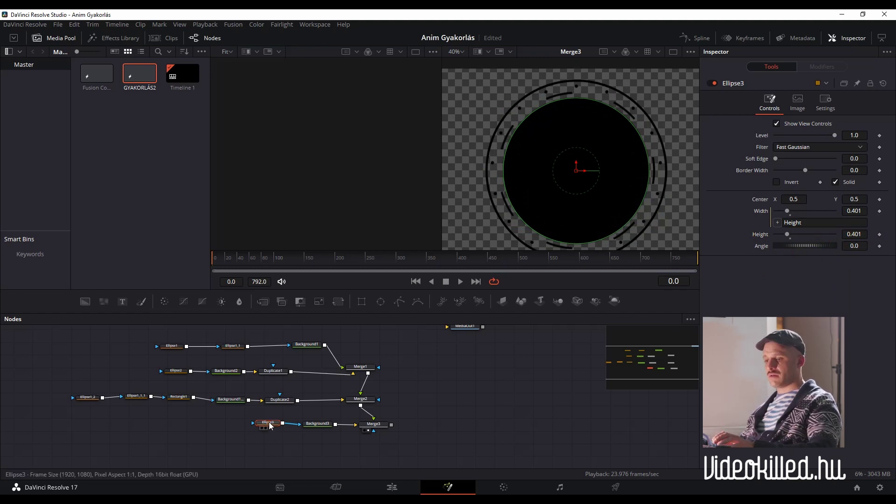
Step: Paste a copy of Ellipse3 as Ellipse3_1 and size it to 0.39
key("ctrl+c")
key("ctrl+v")
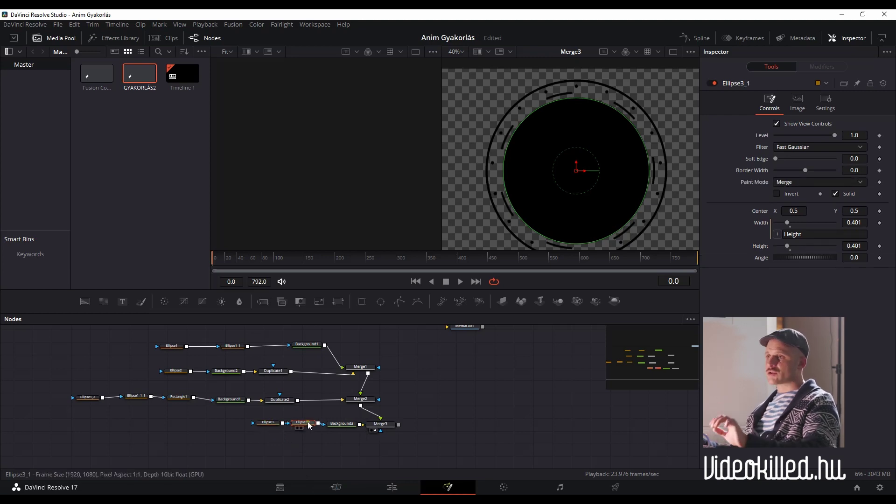
left_click(274, 425)
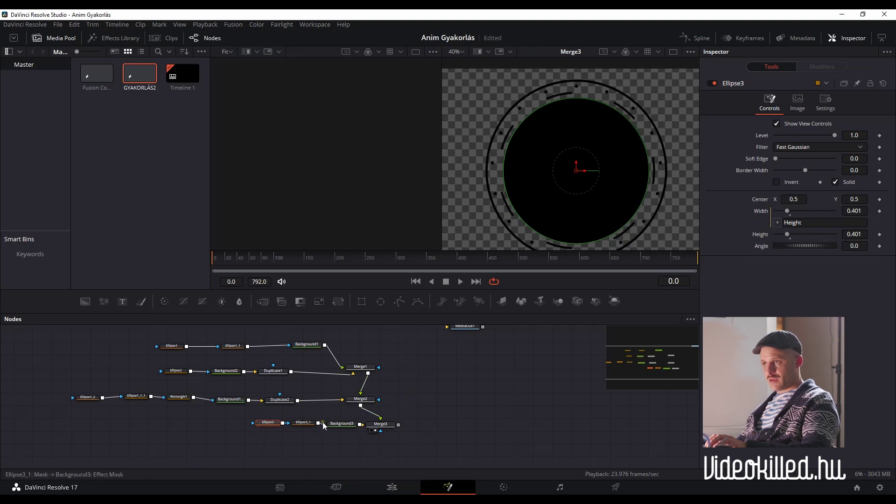
left_click(304, 423)
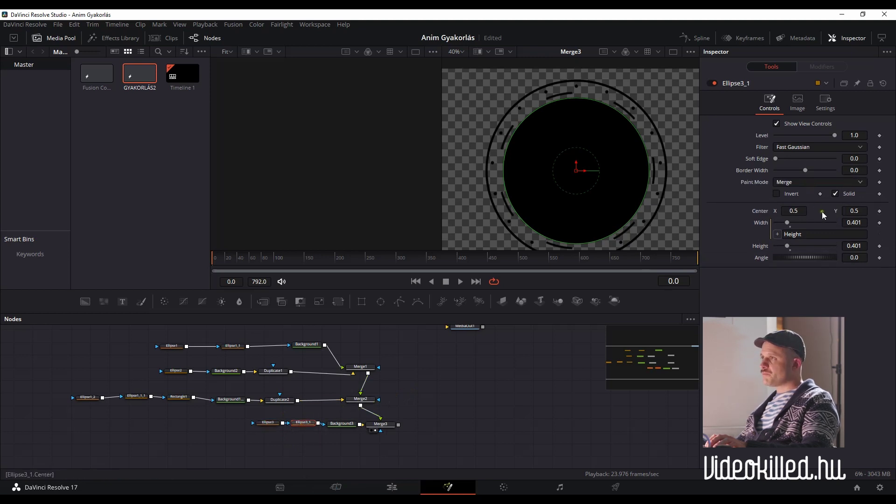
left_click_drag(855, 246, 856, 246)
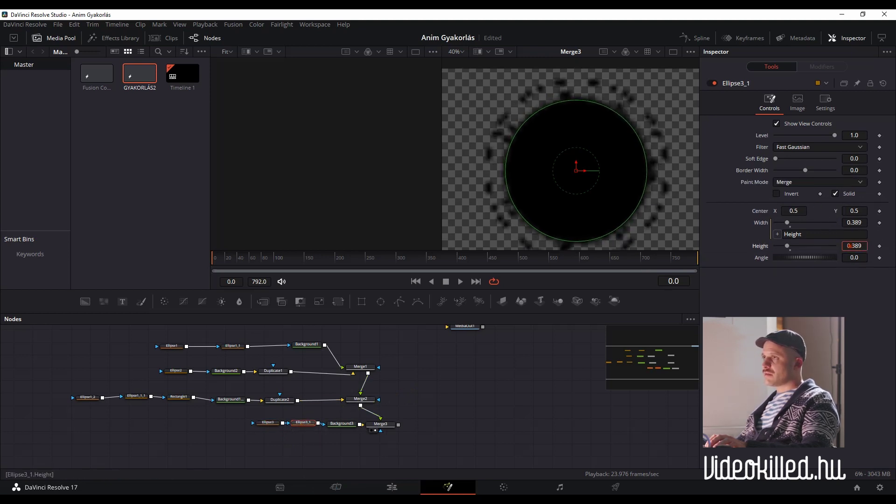
scroll(855, 246, "up", 7)
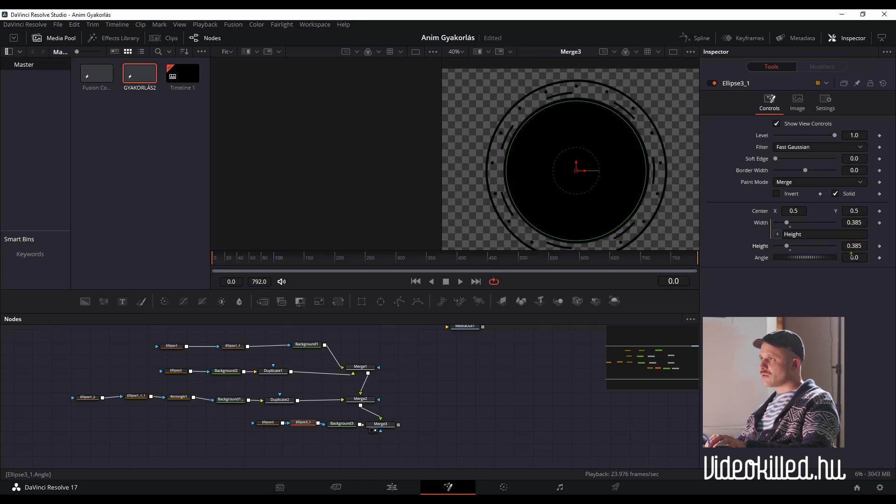
scroll(853, 246, "up", 1)
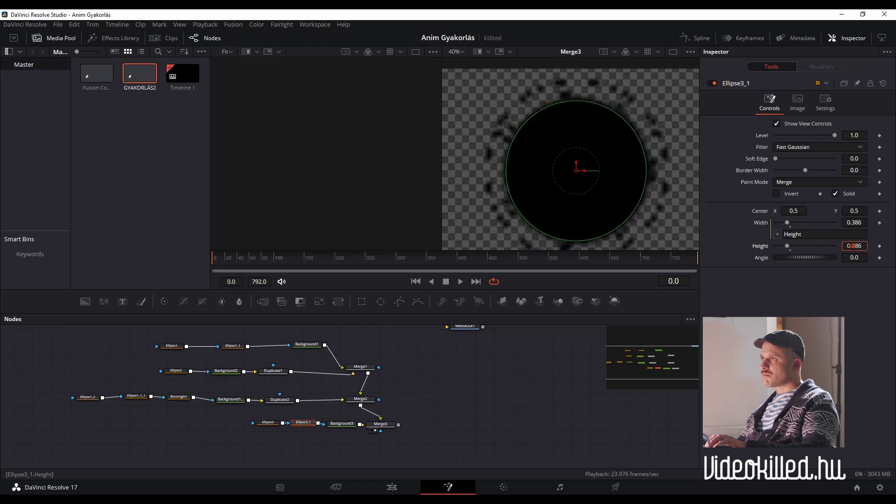
scroll(578, 102, "up", 3)
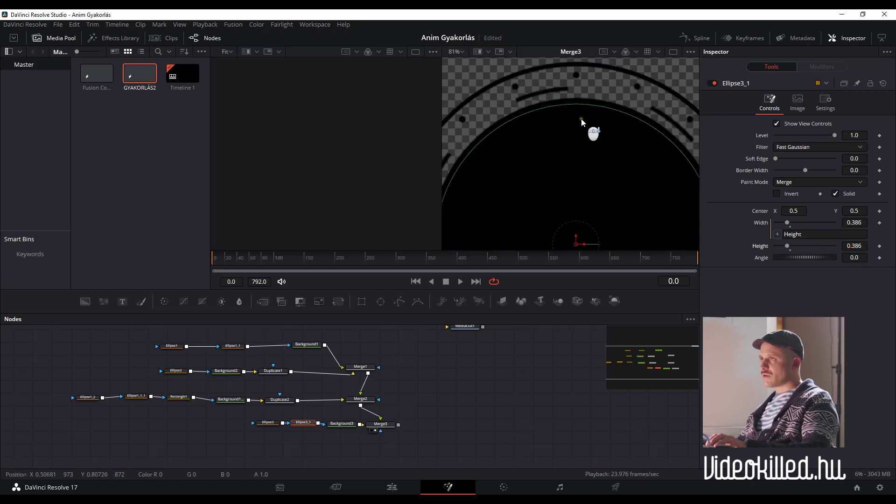
scroll(859, 247, "up", 2)
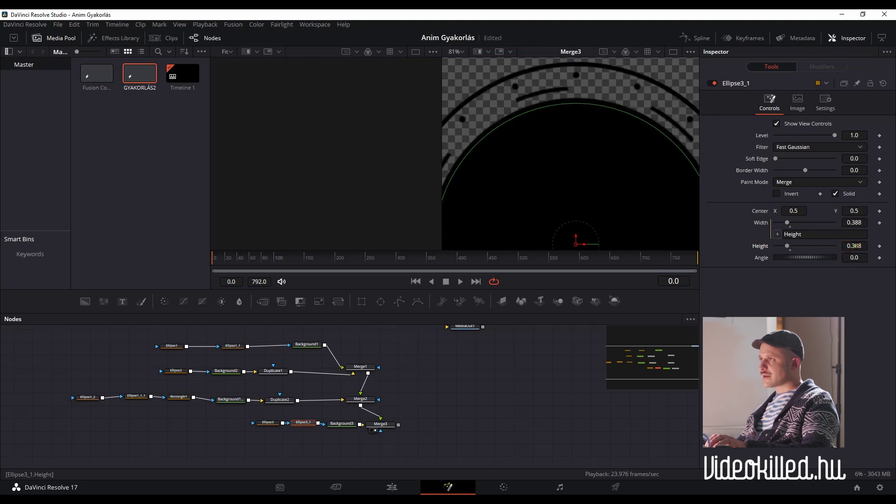
scroll(858, 246, "up", 3)
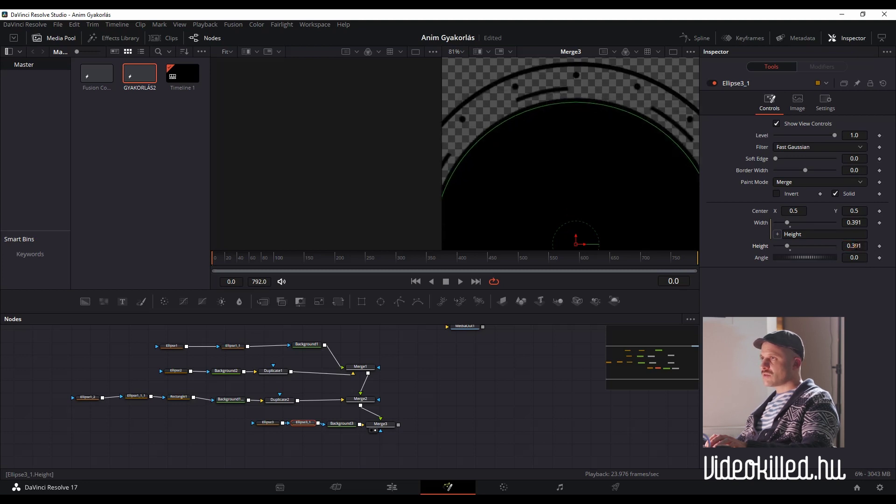
scroll(855, 246, "down", 1)
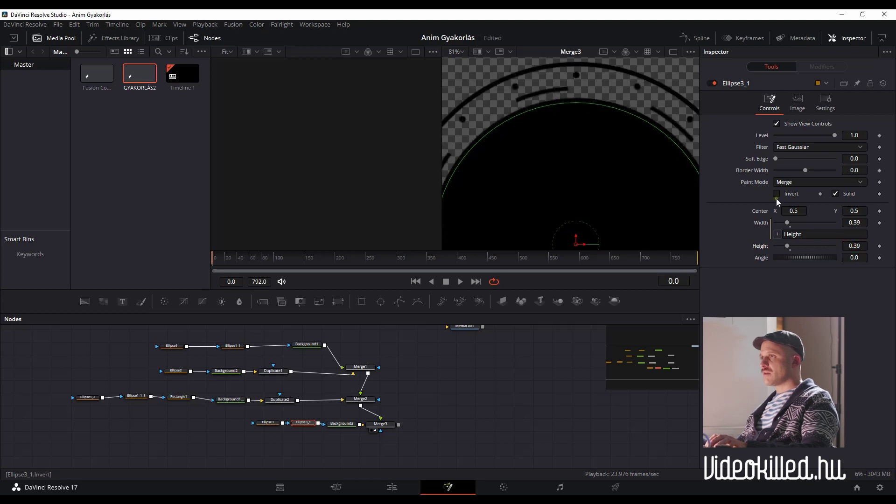
Step: Switch Ellipse3_1's Paint Mode to Subtract and tidy the two ellipse nodes
left_click(803, 182)
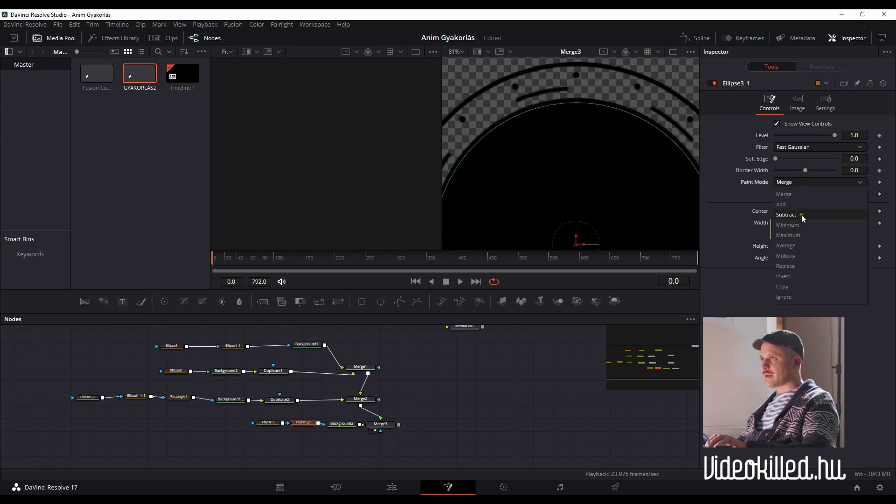
left_click(802, 215)
scroll(565, 172, "down", 3)
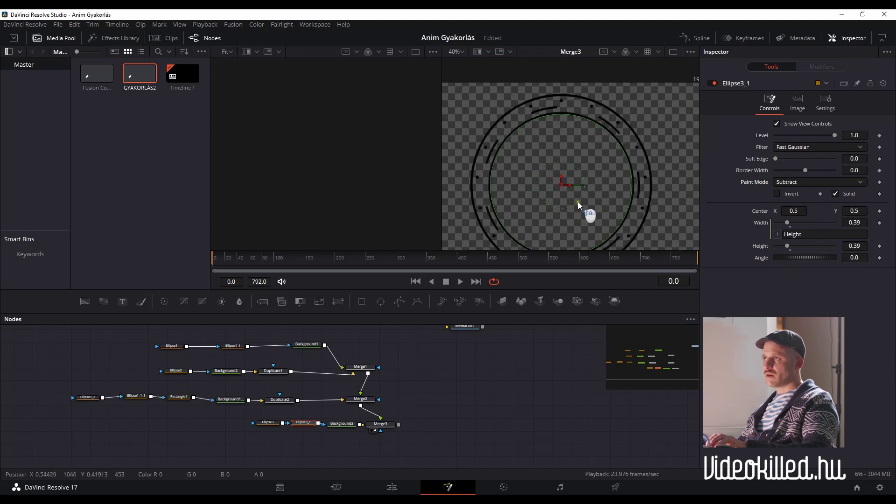
scroll(565, 207, "down", 1)
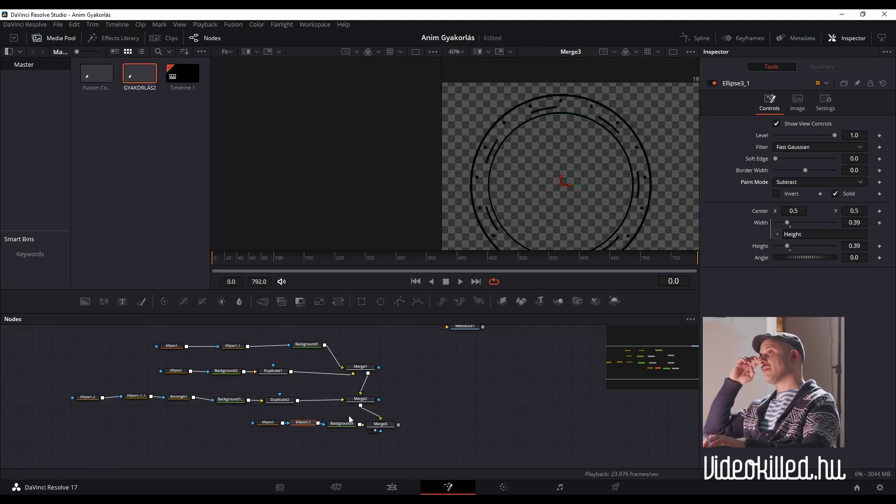
mouse_move(260, 413)
left_mouse_down()
mouse_move(318, 440)
mouse_move(258, 425)
left_mouse_up()
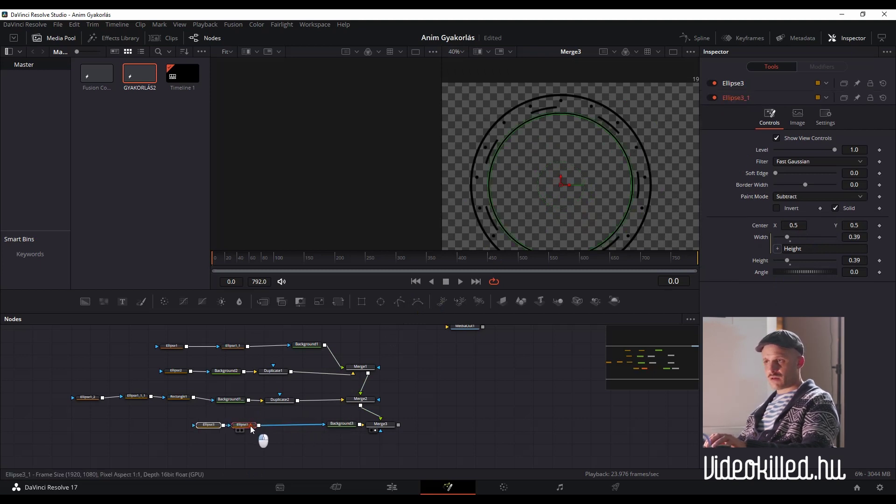
left_click(248, 425)
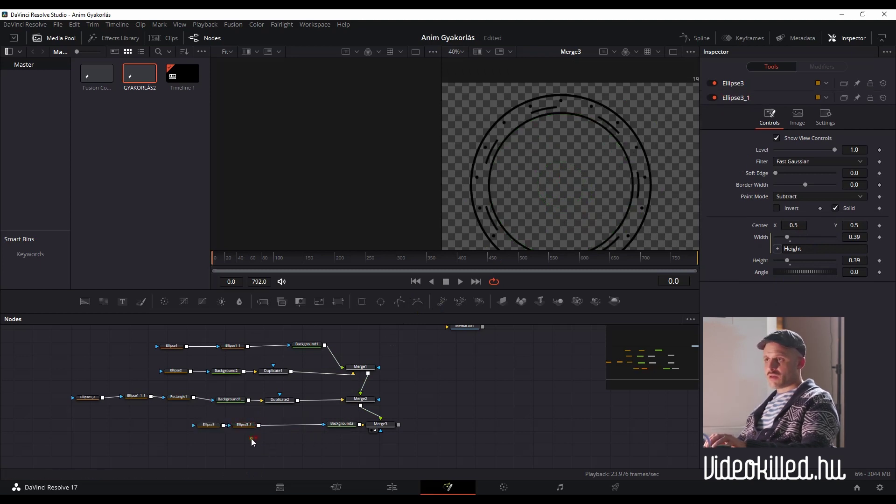
Step: Add a Rectangle2 mask after Ellipse3_1 and narrow it into a short vertical bar
left_click(362, 301)
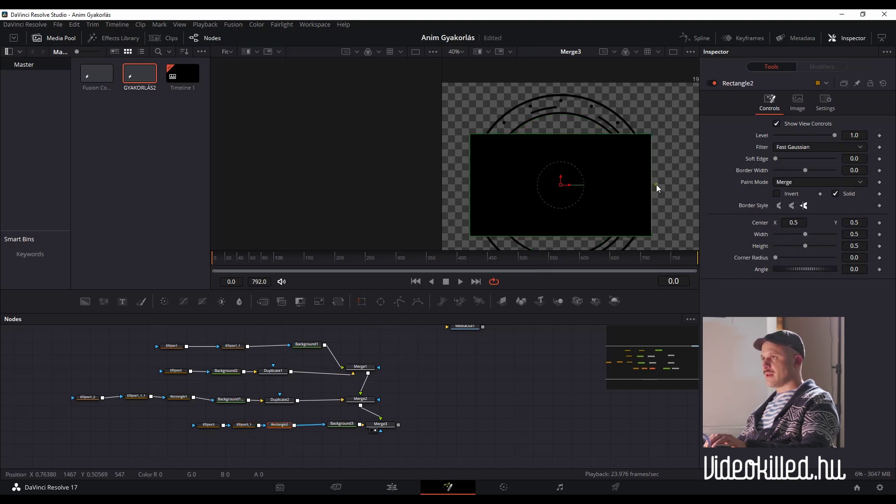
left_click_drag(652, 188, 562, 195)
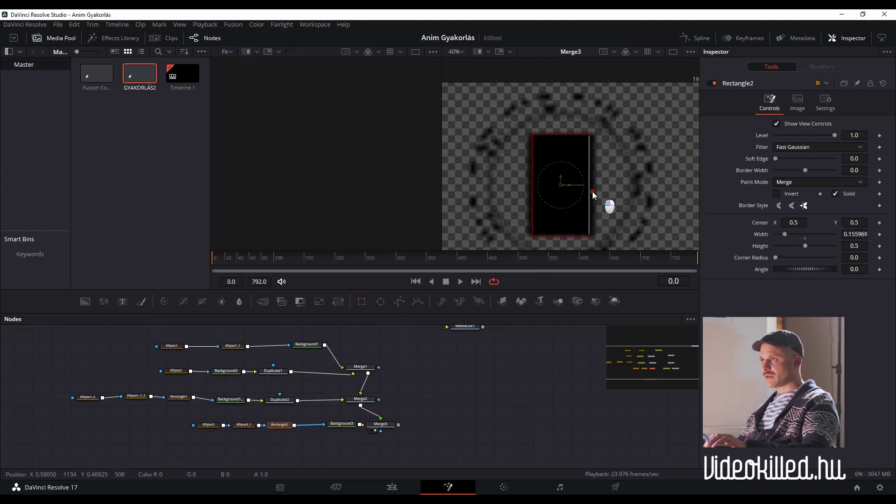
scroll(562, 145, "up", 2)
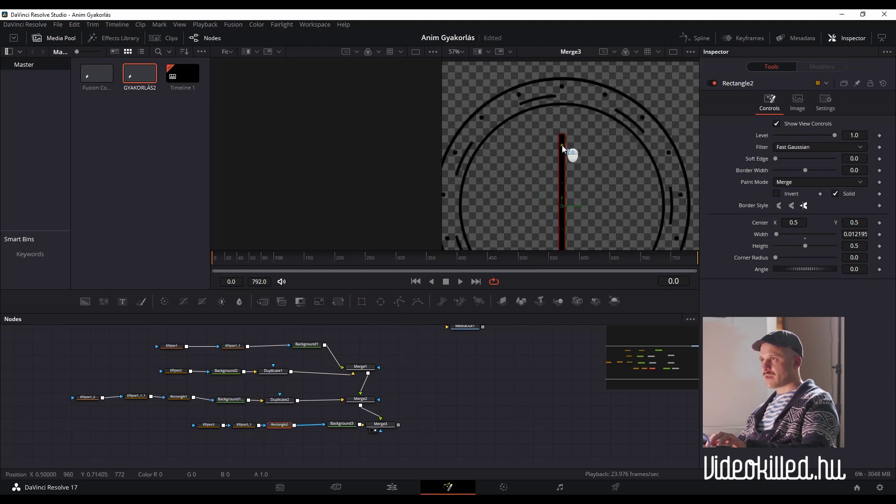
scroll(563, 200, "down", 3)
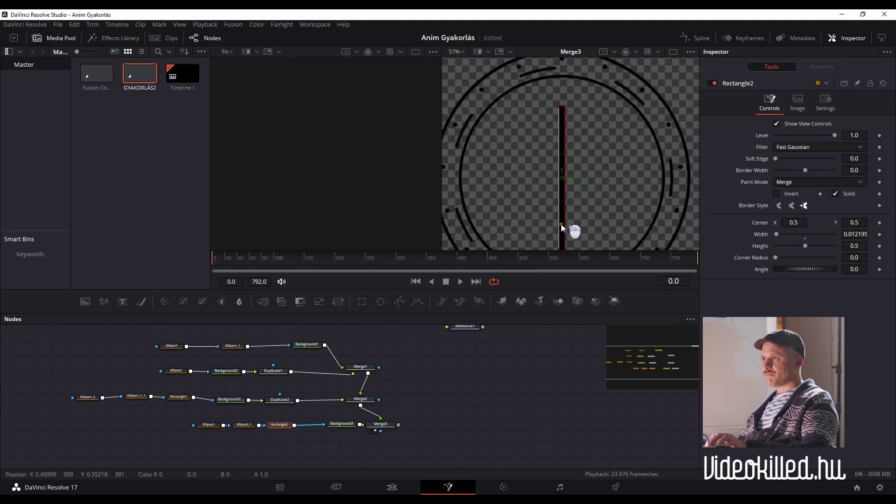
scroll(564, 238, "down", 2)
left_click_drag(562, 223, 562, 167)
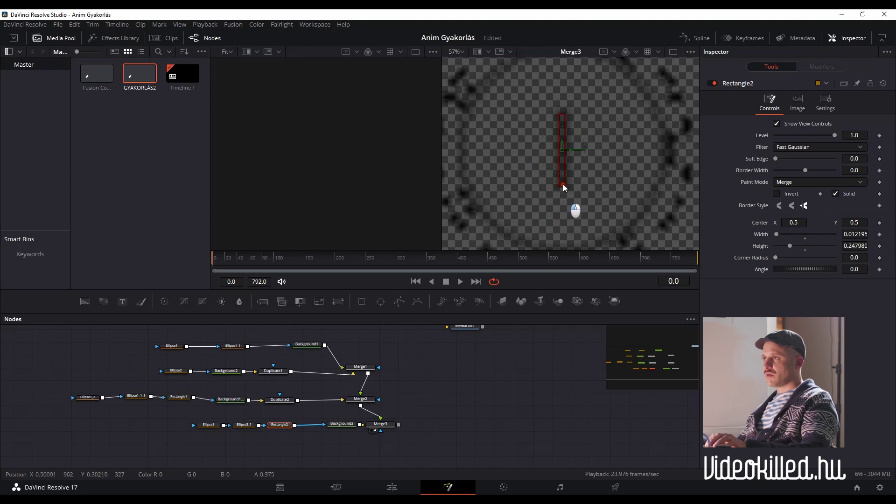
scroll(563, 170, "up", 3)
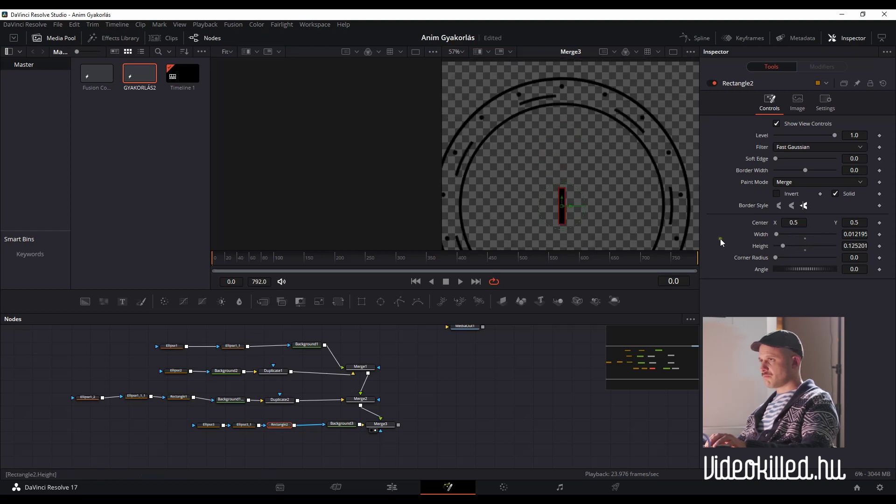
Step: Size the tick to 0.005795 × 0.045401 and place it at Center Y 0.832
left_click_drag(859, 237, 857, 234)
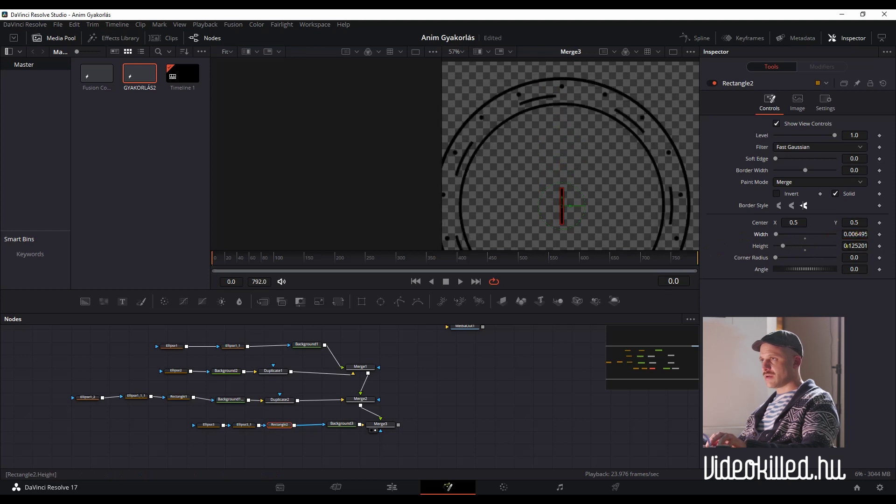
mouse_move(860, 246)
left_mouse_down()
mouse_move(851, 246)
mouse_move(880, 244)
mouse_move(854, 234)
mouse_move(878, 222)
mouse_move(857, 223)
mouse_move(849, 234)
mouse_move(853, 224)
left_mouse_up()
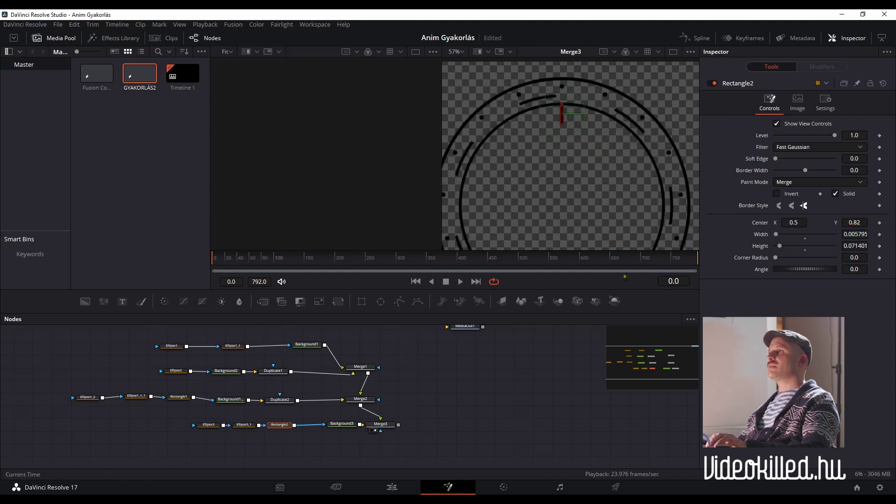
left_click_drag(855, 245, 854, 245)
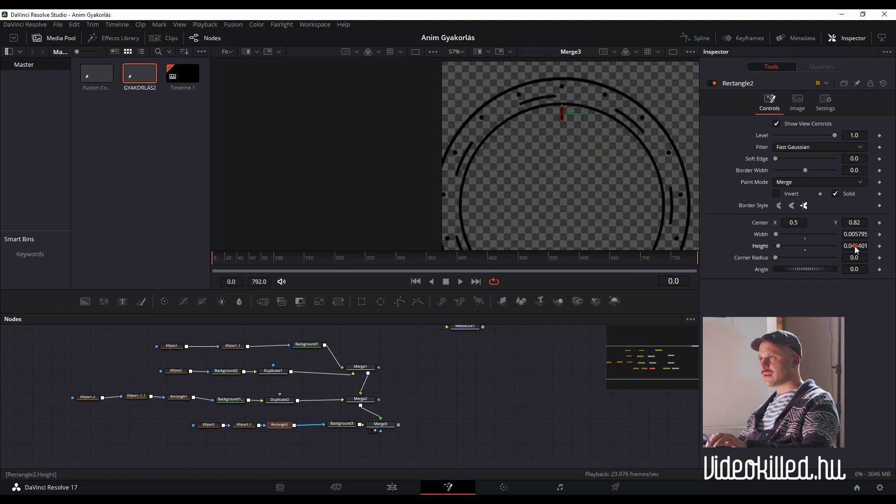
left_click_drag(846, 218, 852, 230)
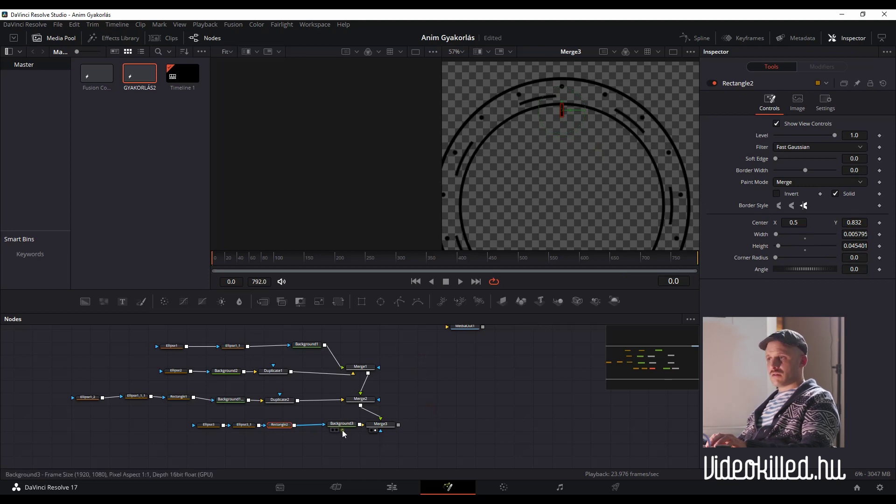
left_click(340, 424)
mouse_move(201, 413)
left_mouse_down()
mouse_move(318, 427)
mouse_move(232, 428)
left_mouse_up()
Step: Insert a Duplicate3 node after Background3 via the 'dupli' tool search
left_click(234, 424)
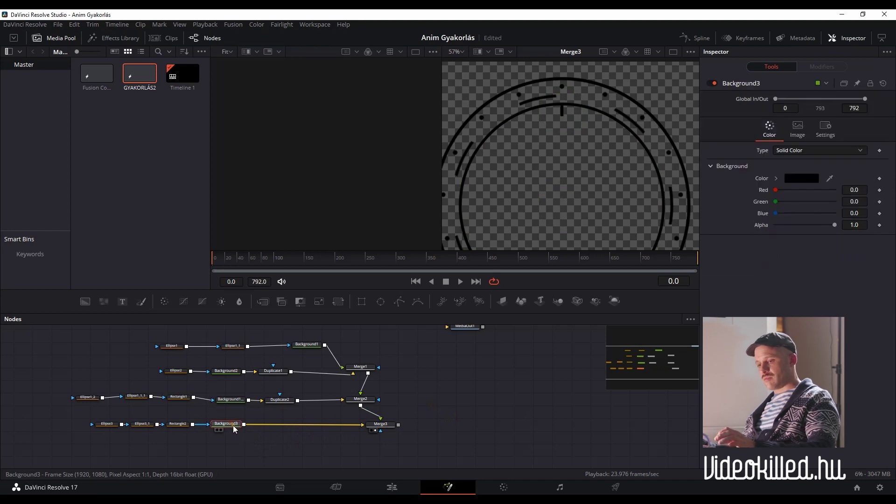
key("shift+space")
type("dupli")
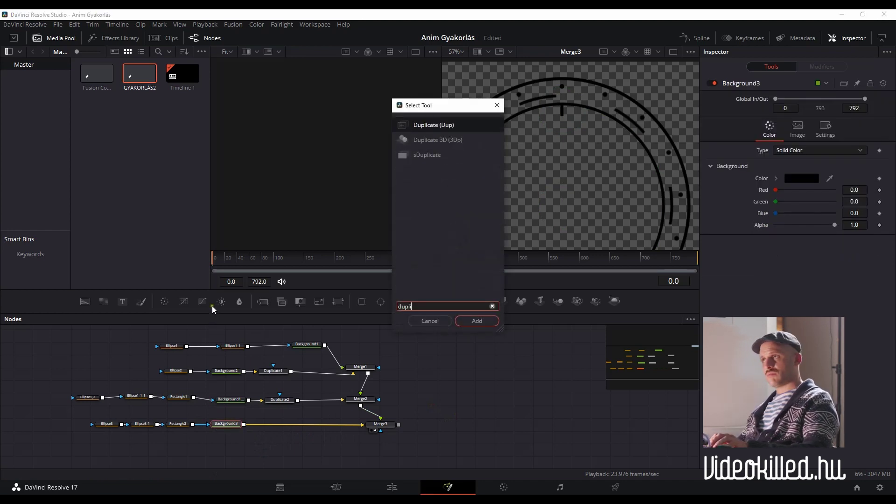
left_click(477, 321)
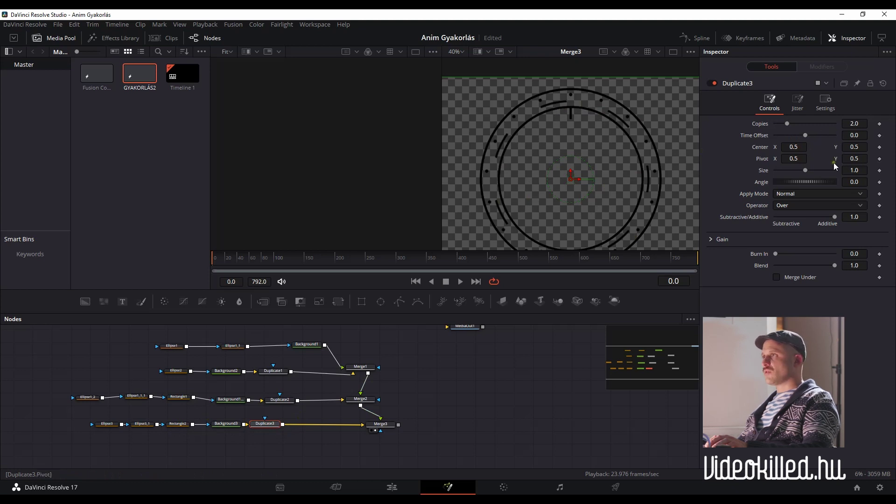
Step: Set Duplicate3 to 17 copies at a 360/17 (21.17647°) angle
left_click(859, 124)
type("17")
key("Return")
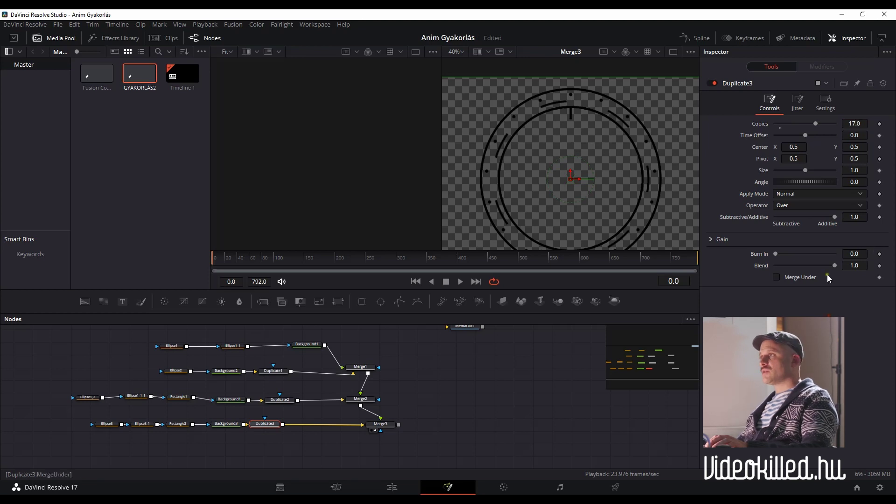
left_click(851, 181)
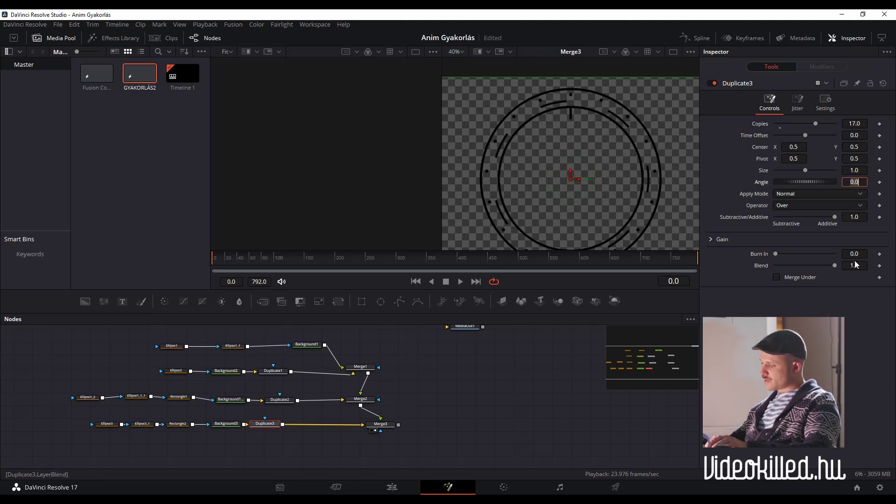
type("36017")
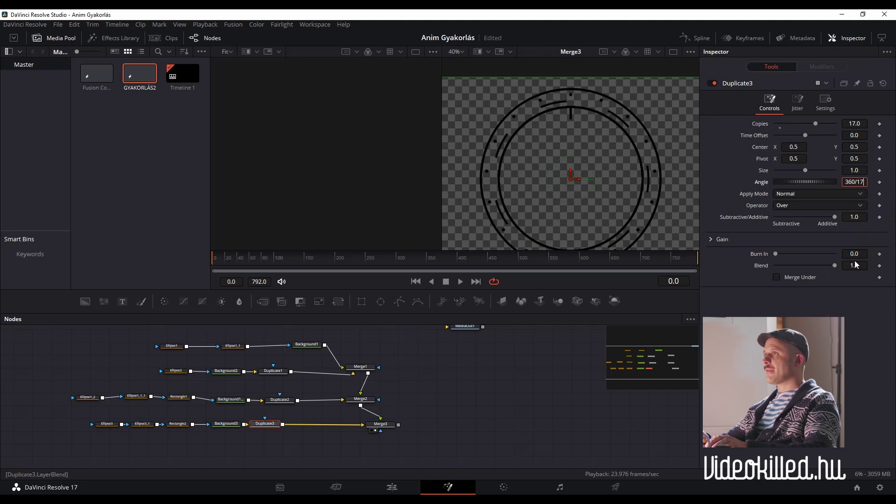
key("Tab")
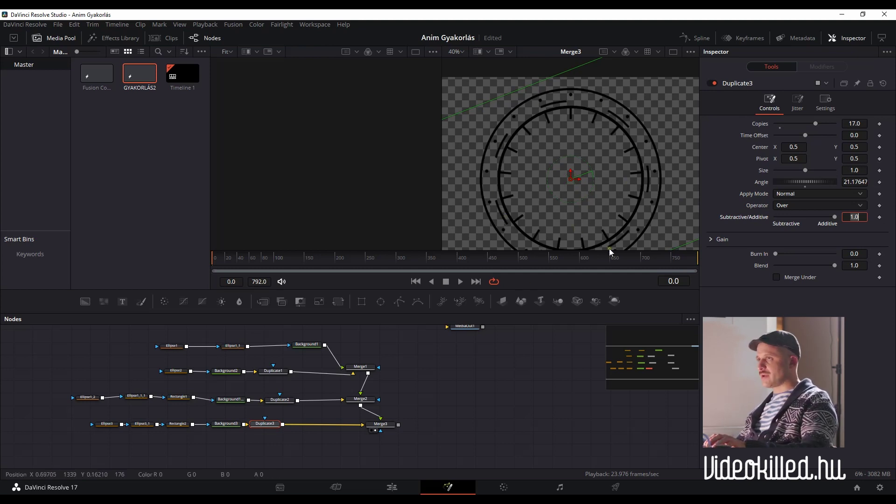
left_click_drag(296, 456, 323, 423)
left_click(324, 423)
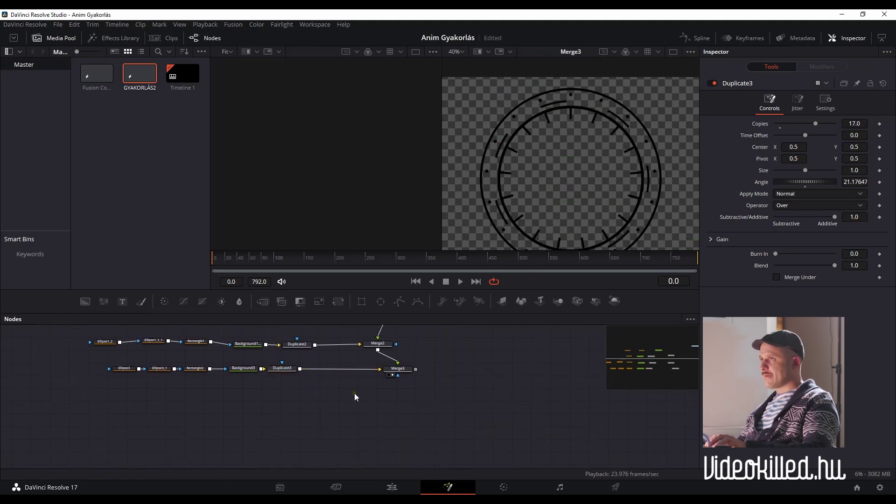
Step: Check Duplicate1, Duplicate2 and Merge3 in the viewers, then box-select Ellipse1_2 through Duplicate2
scroll(326, 402, "up", 3)
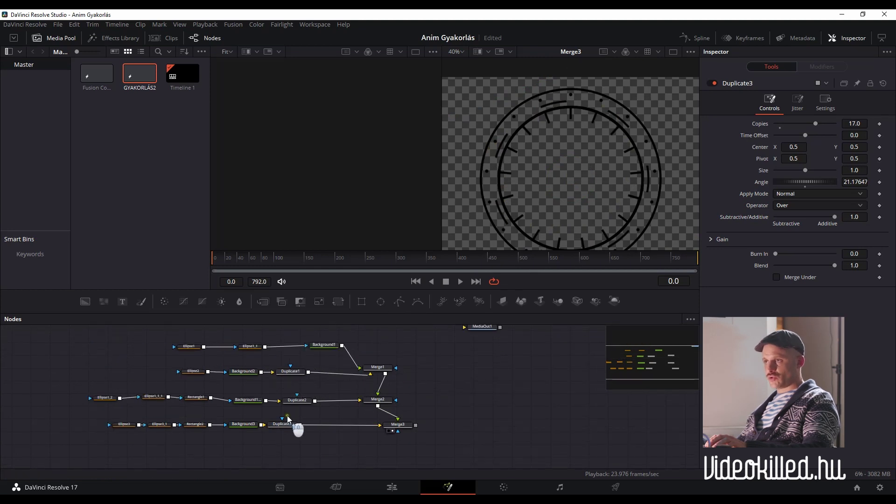
left_click(283, 377)
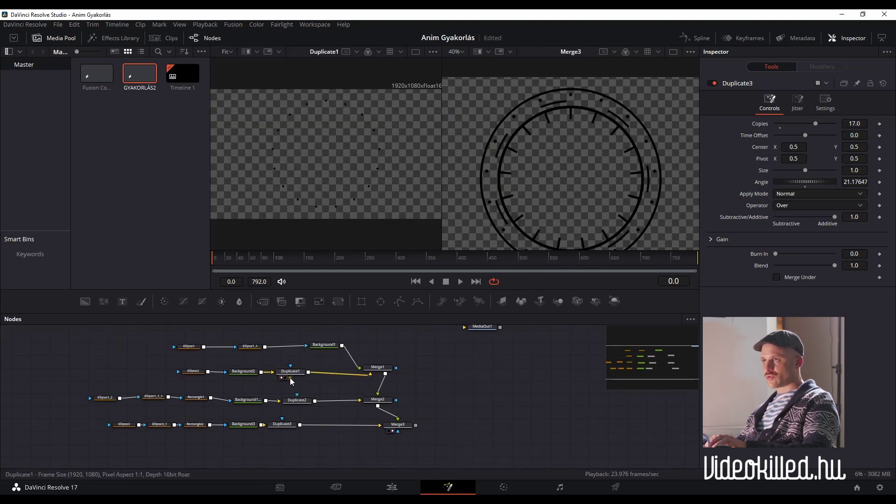
left_click(286, 378)
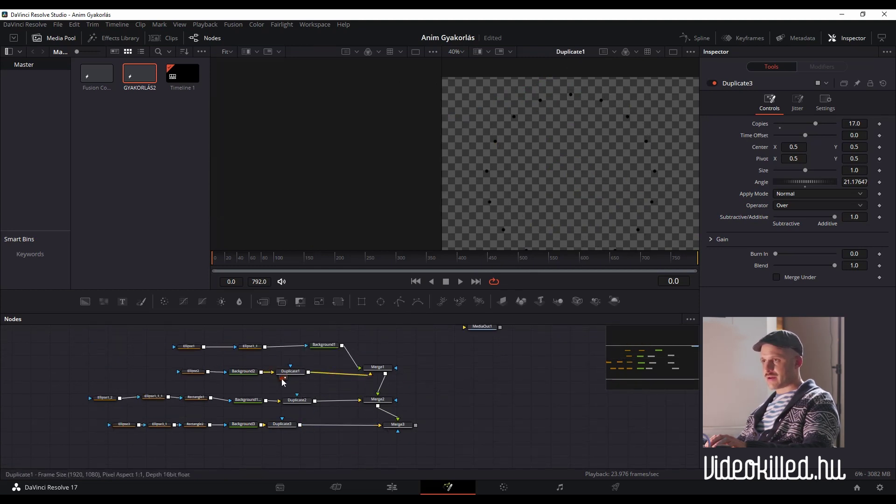
left_click(285, 377)
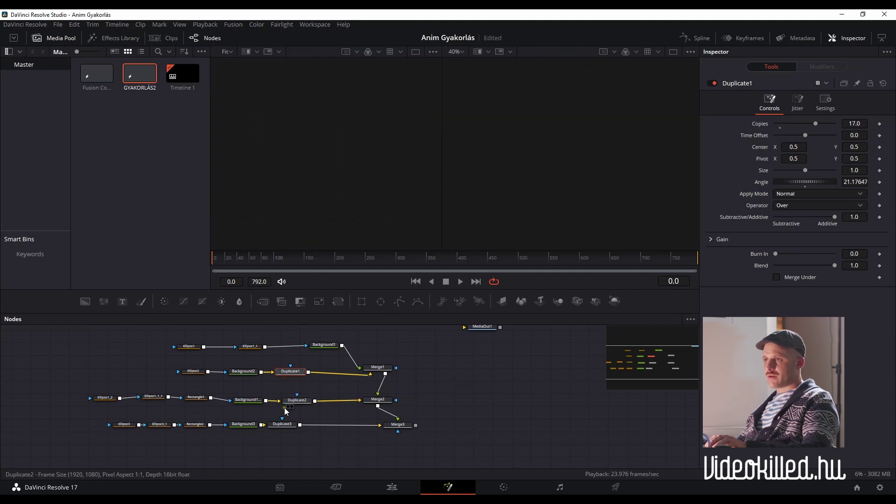
left_click(286, 406)
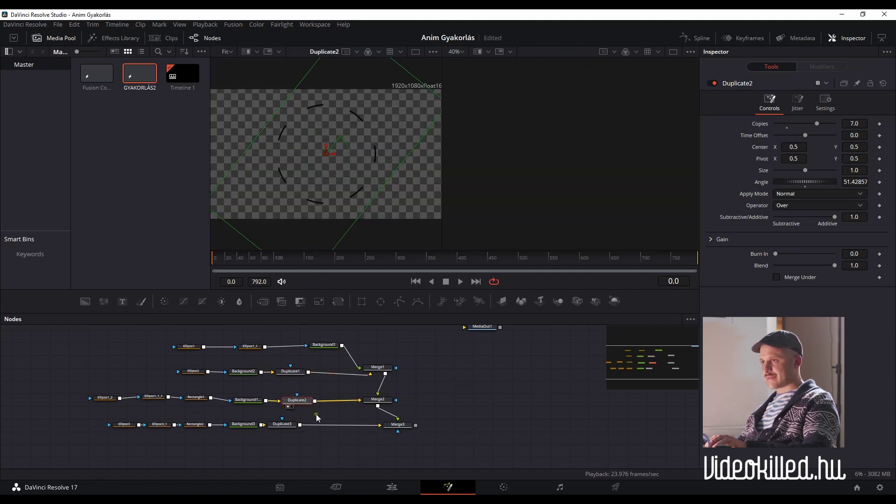
left_click(393, 431)
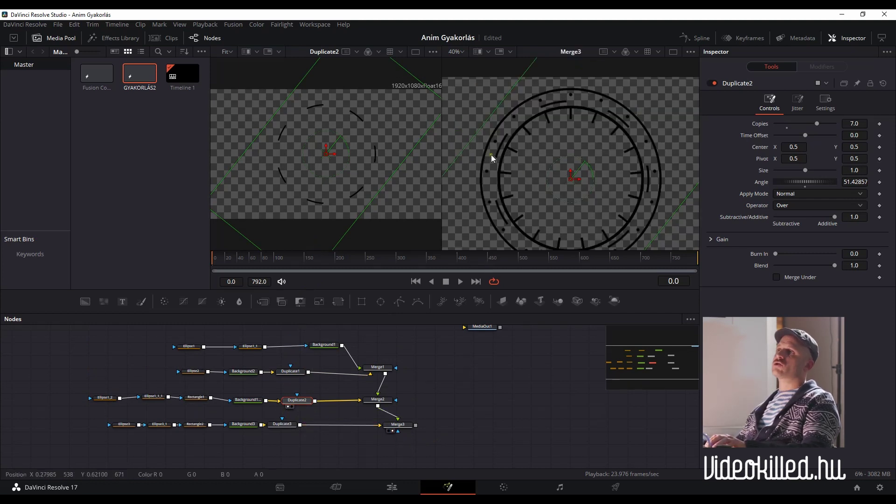
left_click(307, 411)
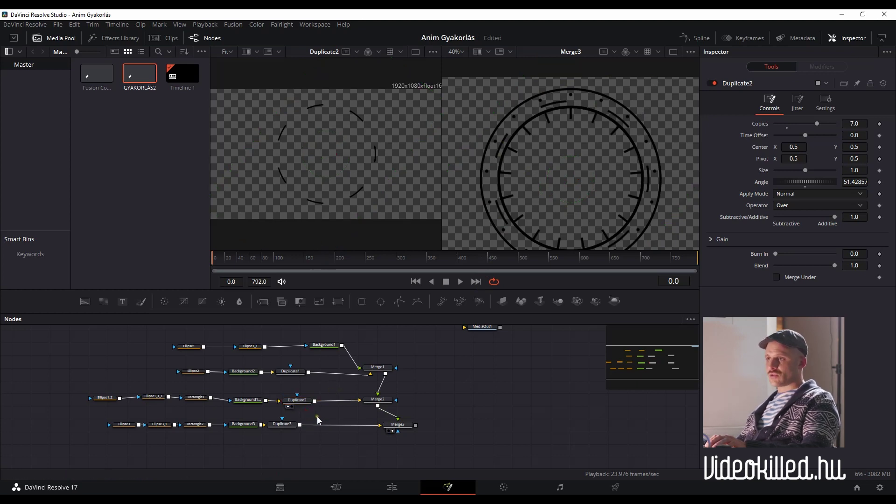
left_click_drag(314, 385, 90, 409)
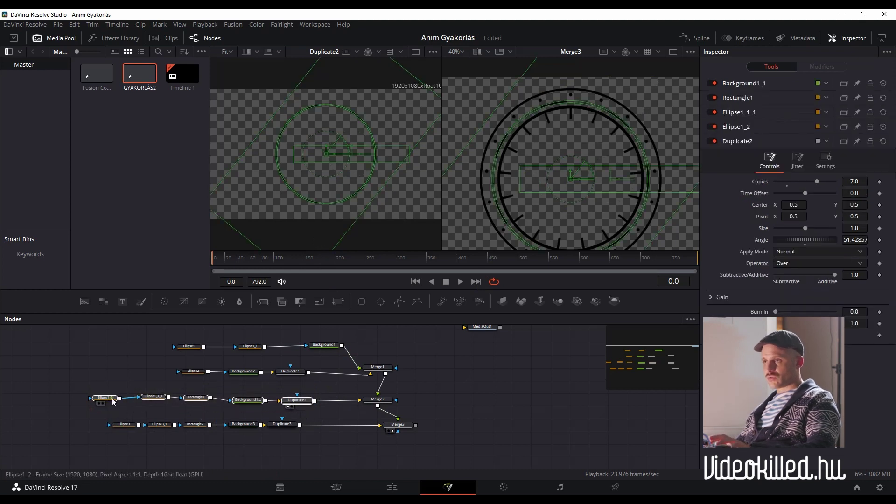
Step: Paste a copy of the dashed-arc node chain and merge it with Merge3 through a new Merge4
key("ctrl+c")
key("ctrl+v")
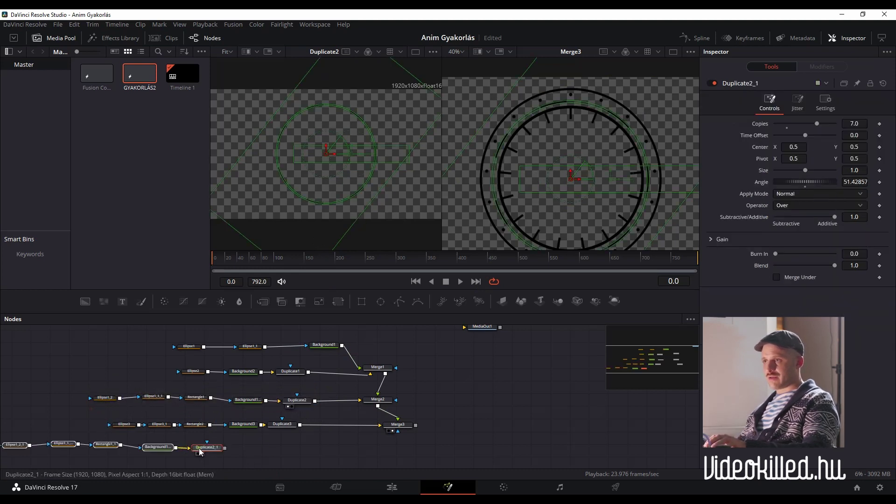
left_click_drag(416, 425, 367, 453)
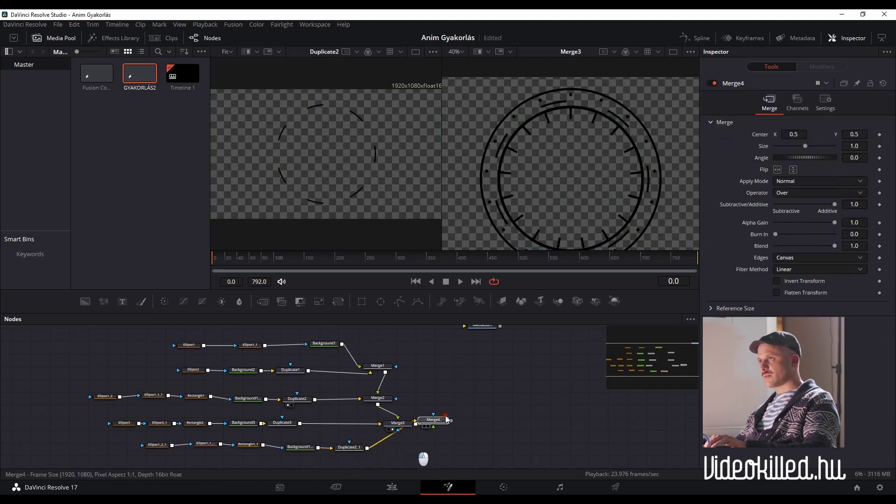
left_click(403, 449)
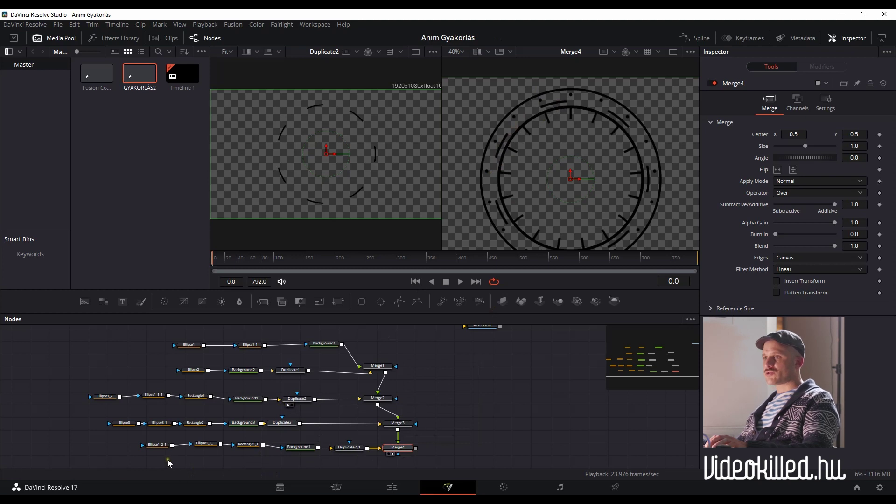
left_click(161, 447)
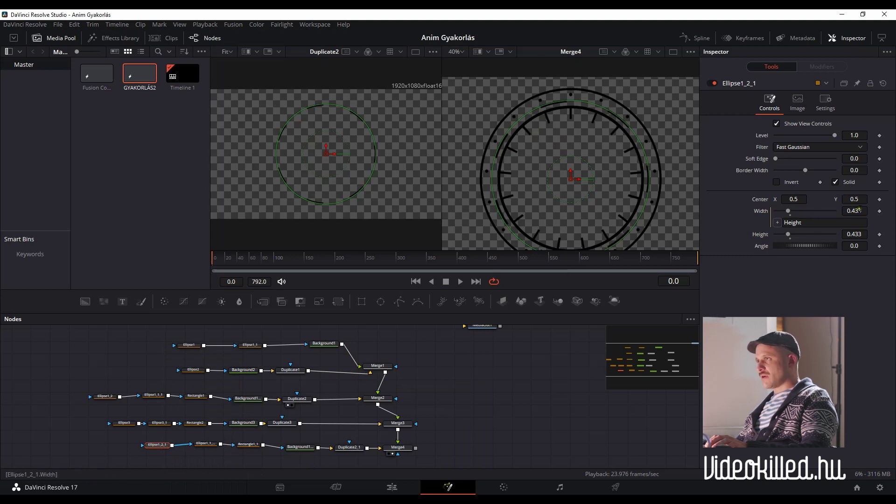
Step: Shrink the copied outer ellipse Ellipse1_2_1 to about 0.301
left_click(859, 211)
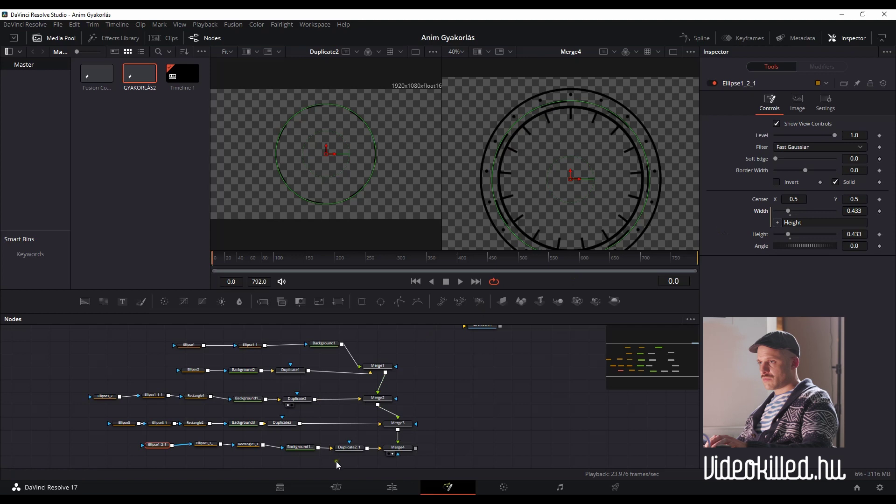
left_click(348, 448)
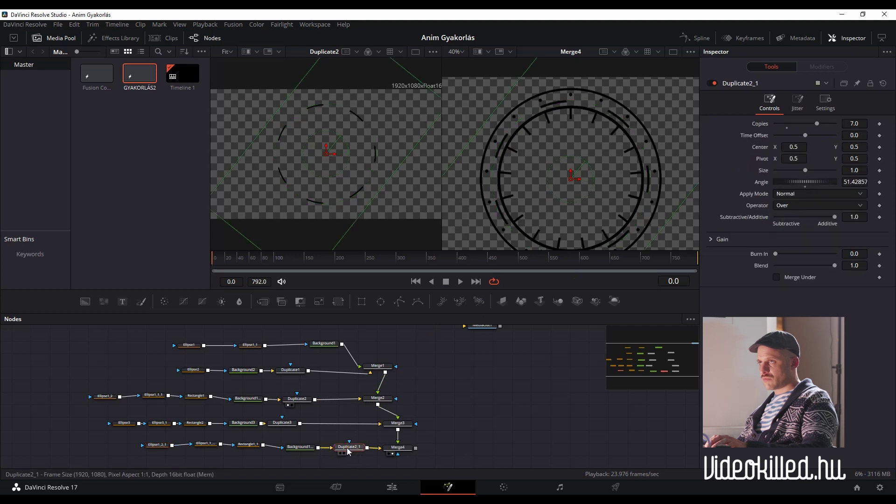
left_click(157, 446)
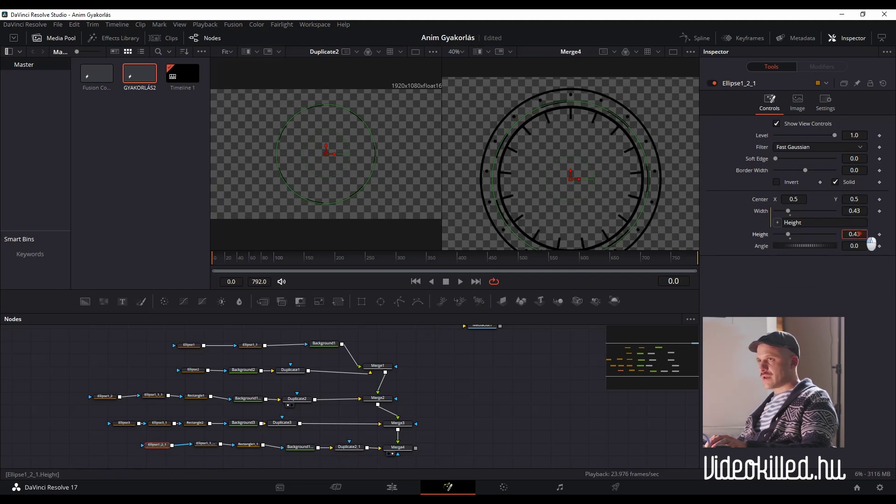
left_click_drag(858, 235, 827, 242)
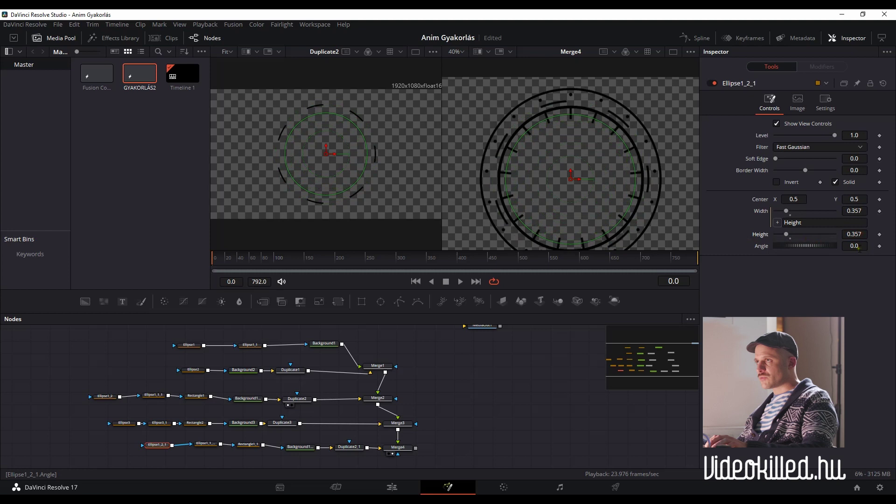
left_click_drag(858, 235, 846, 235)
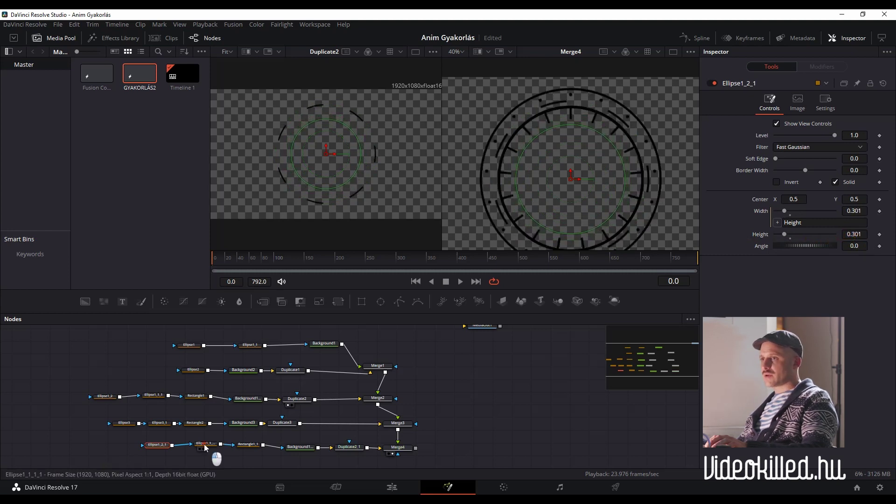
Step: Shrink the copied inner cut-out ellipse Ellipse1_1_1 to about 0.3
left_click(207, 444)
mouse_move(855, 246)
left_mouse_down()
mouse_move(853, 256)
mouse_move(854, 246)
left_mouse_up()
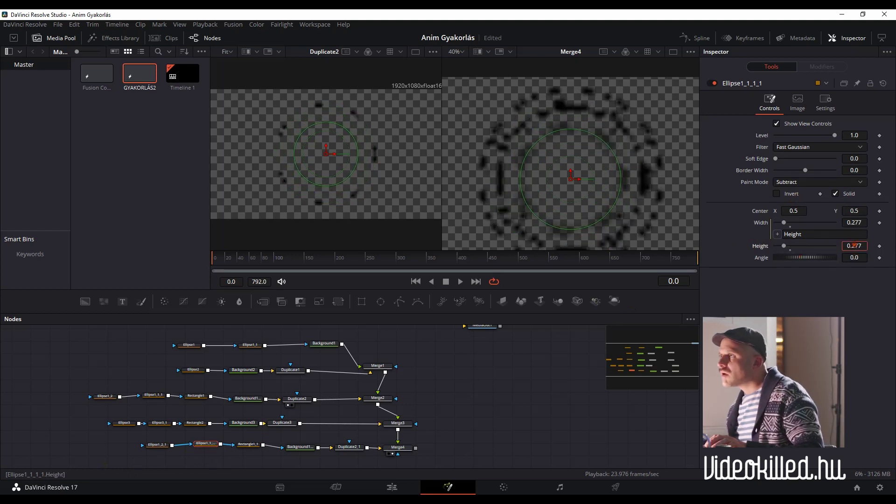
scroll(853, 245, "up", 1)
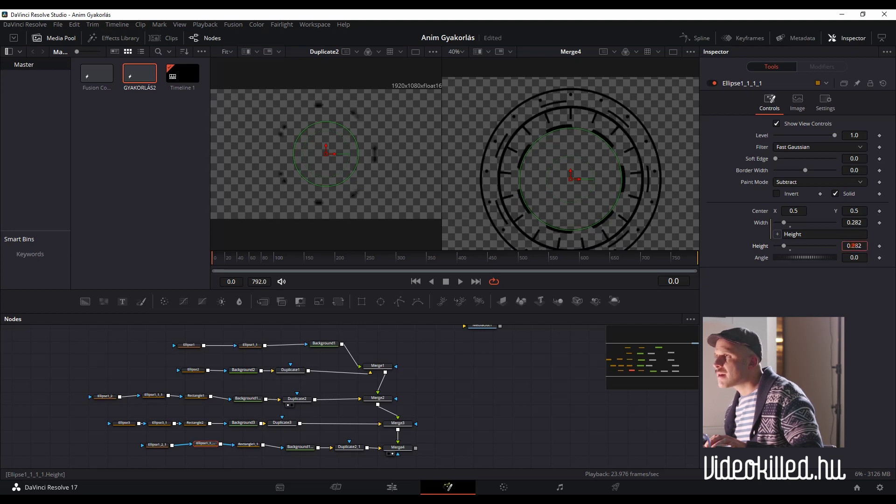
scroll(855, 246, "down", 1)
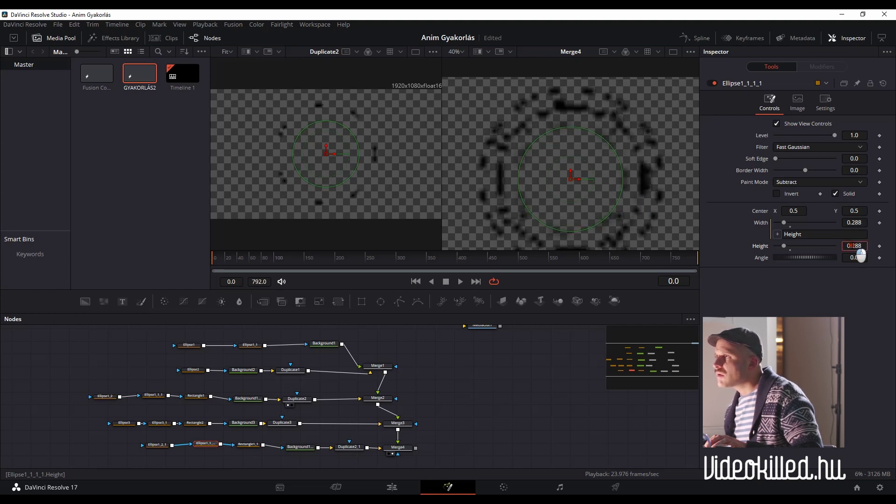
scroll(852, 244, "up", 3)
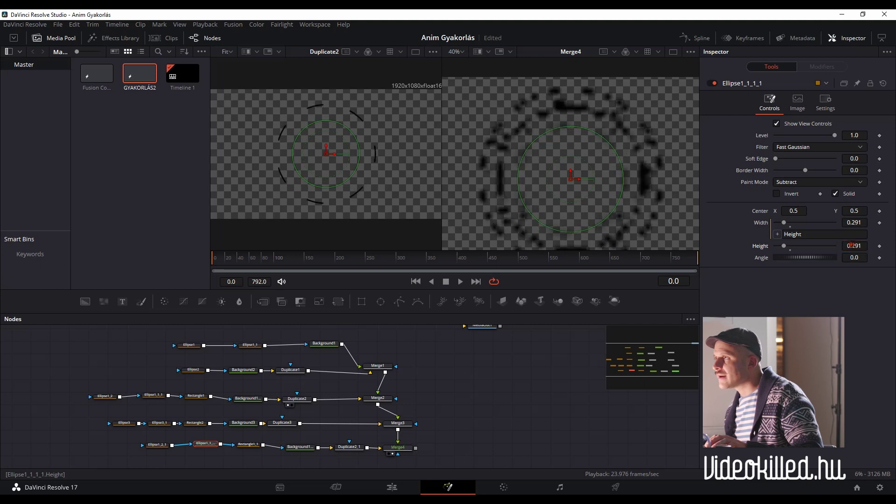
scroll(851, 246, "down", 4)
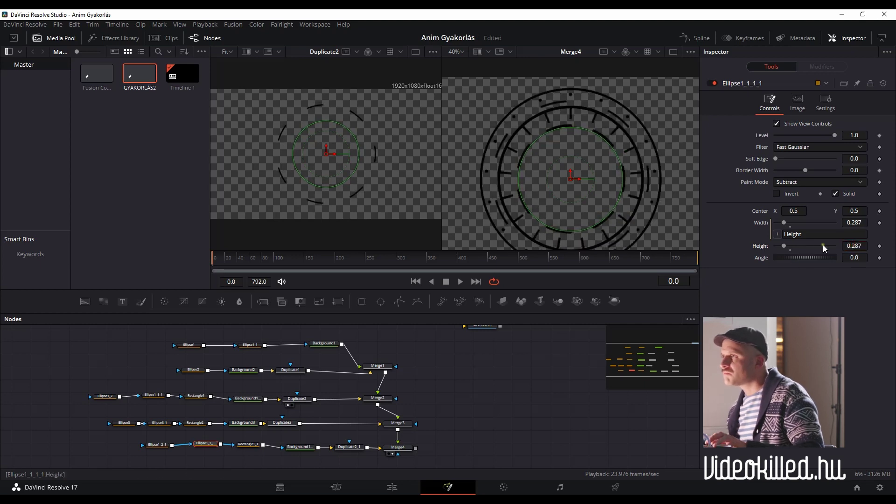
scroll(531, 186, "up", 3)
scroll(529, 192, "down", 3)
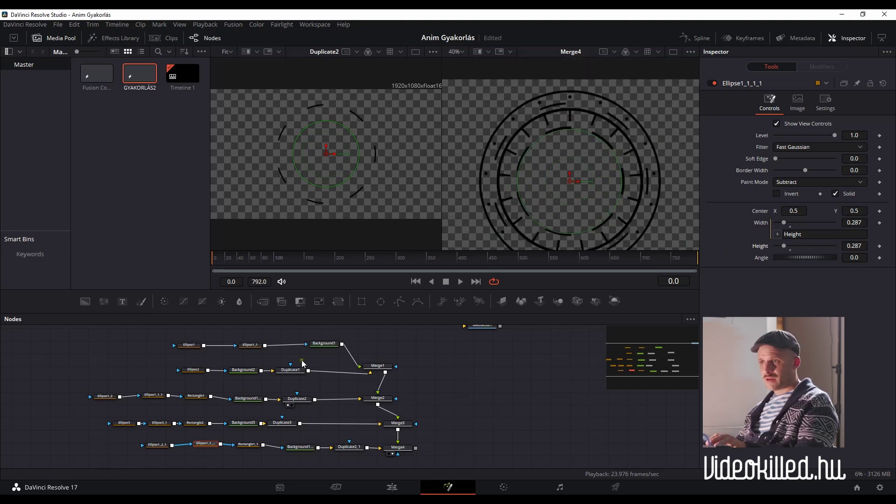
Step: Fine-tune the outer ellipse to 0.312 and settle the inner cut-out ellipse at 0.3
left_click(164, 447)
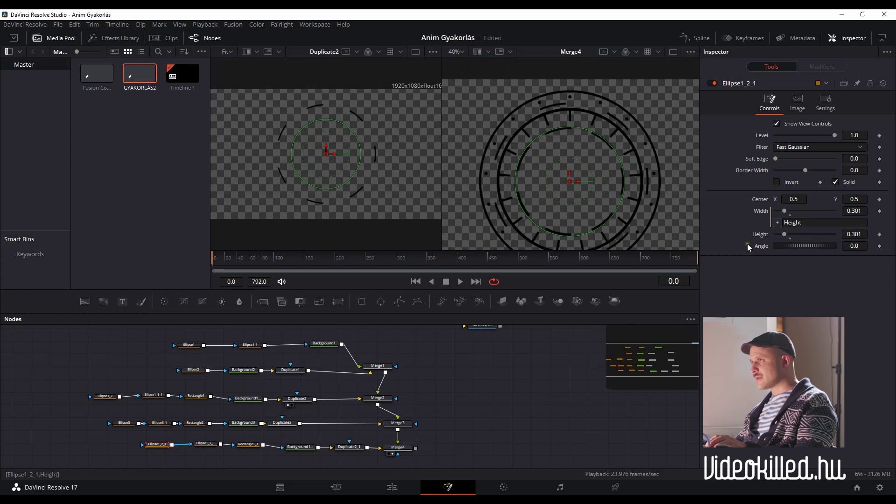
left_click_drag(854, 234, 855, 235)
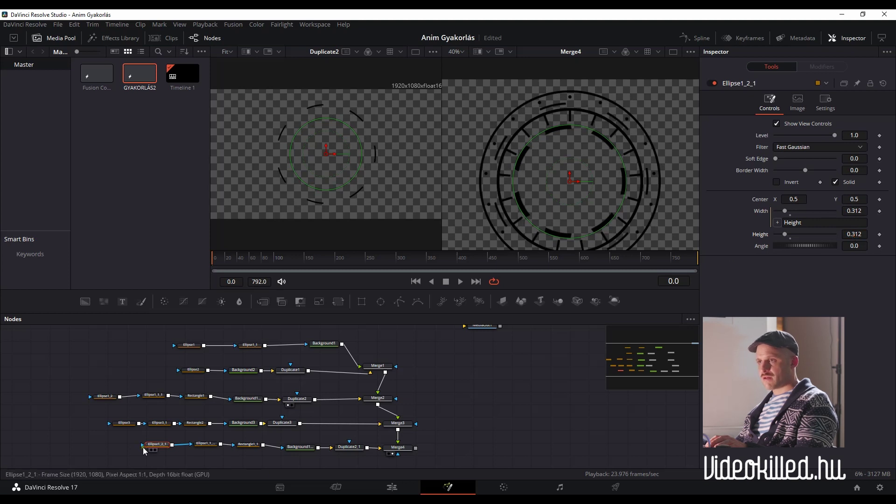
left_click(205, 443)
left_click_drag(859, 244, 857, 248)
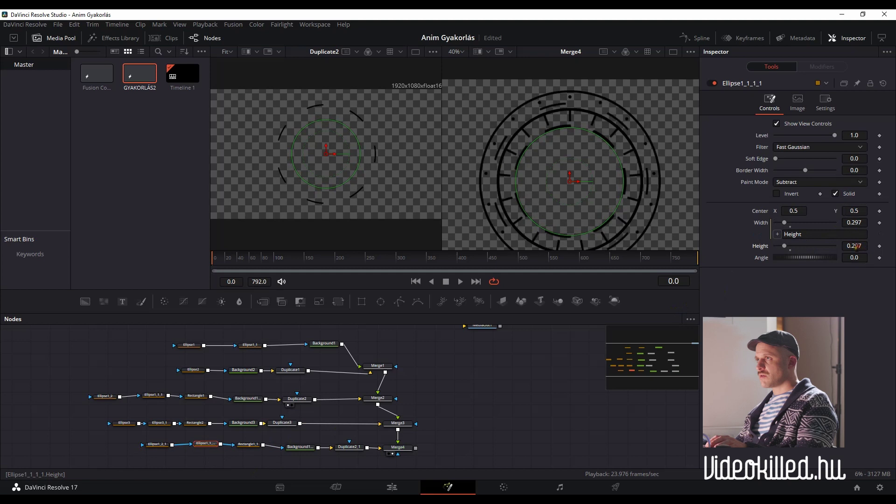
left_click_drag(856, 247, 855, 247)
type("0.3")
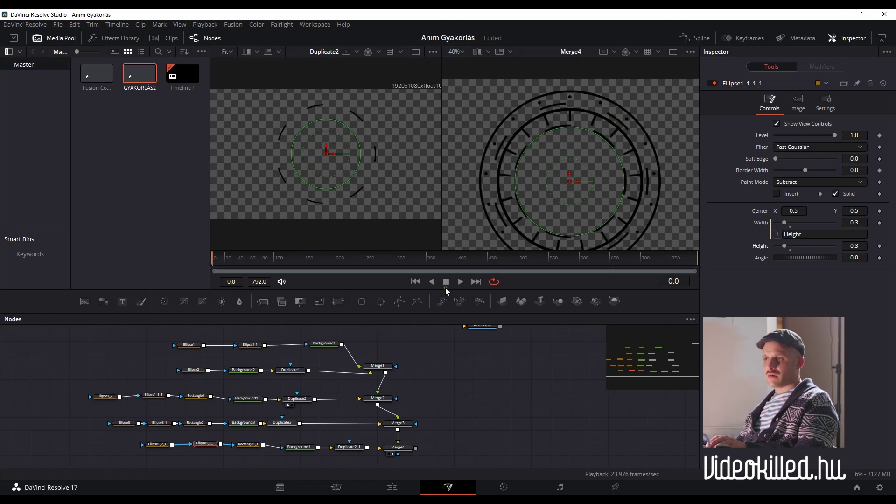
Step: Move the copied Rectangle1_1 slightly right and narrow its height to 0.075137
left_click(248, 445)
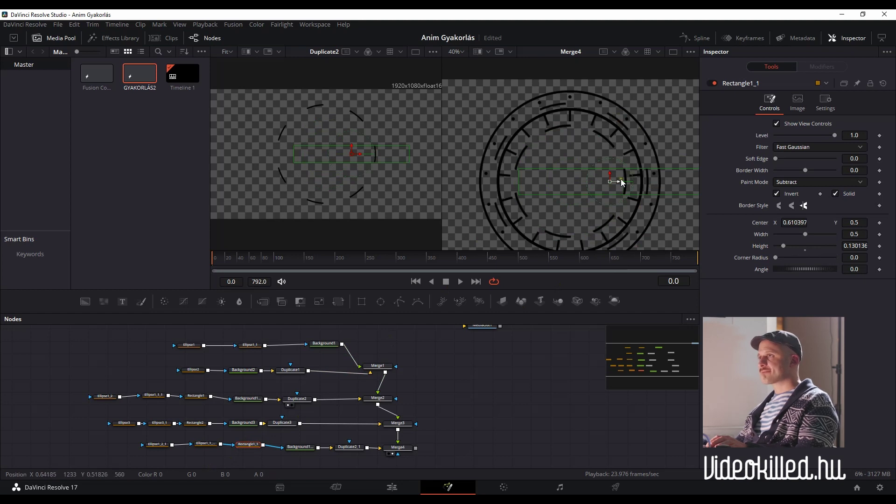
left_click_drag(619, 185, 628, 196)
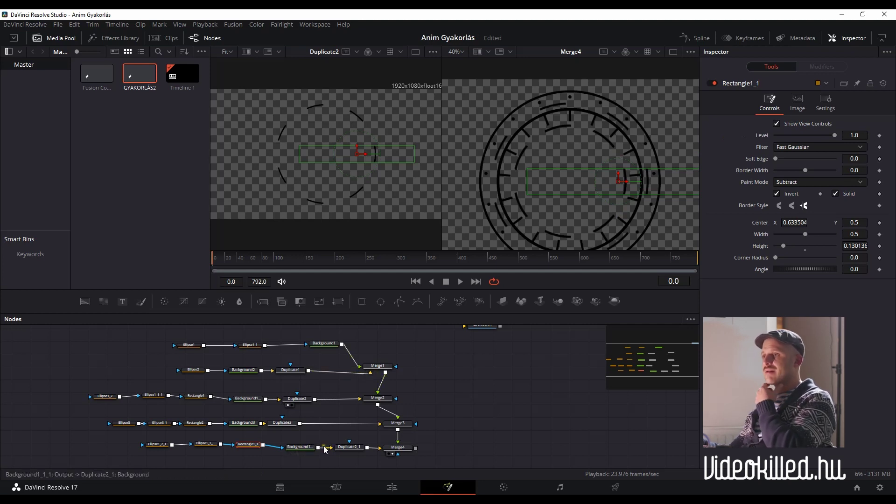
left_click(349, 448)
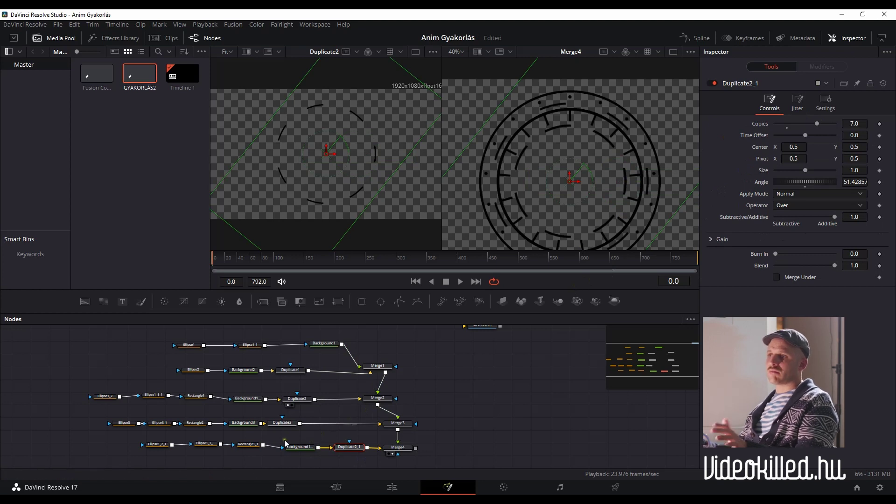
left_click(248, 446)
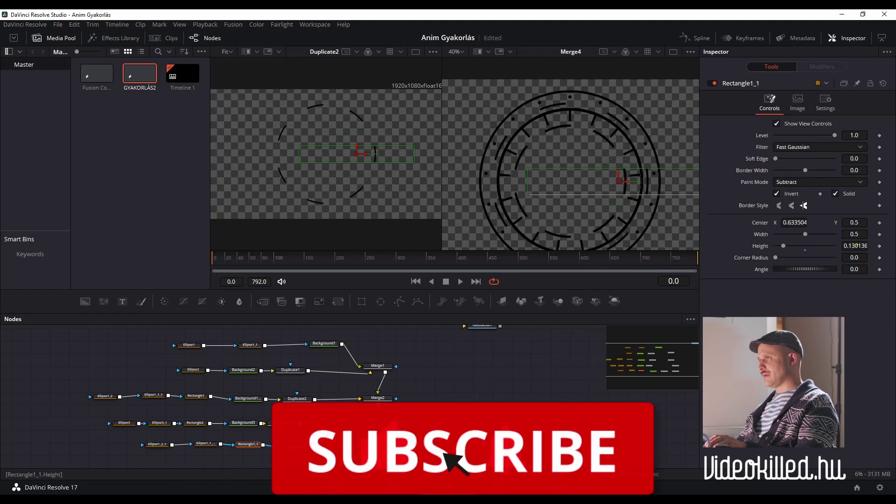
left_click_drag(864, 246, 858, 246)
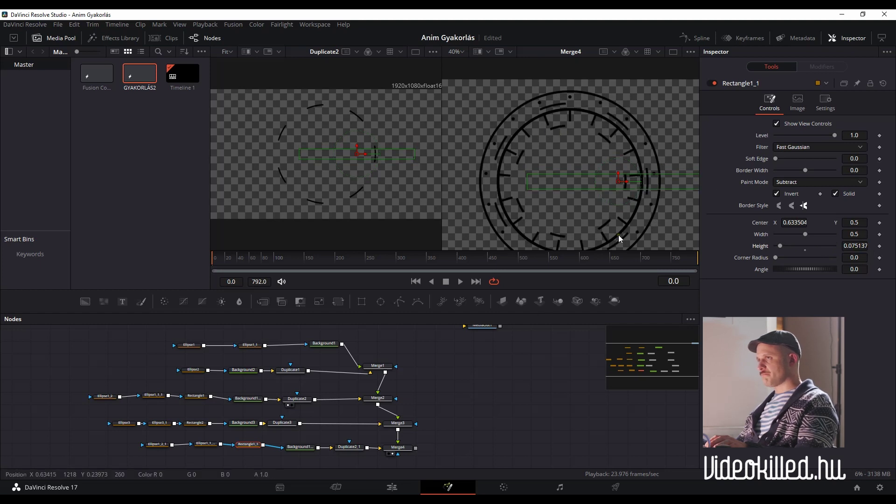
left_click(371, 379)
Step: Add a Background4 node merged with Merge4 through a new Merge5, and view Merge5
left_click(390, 409)
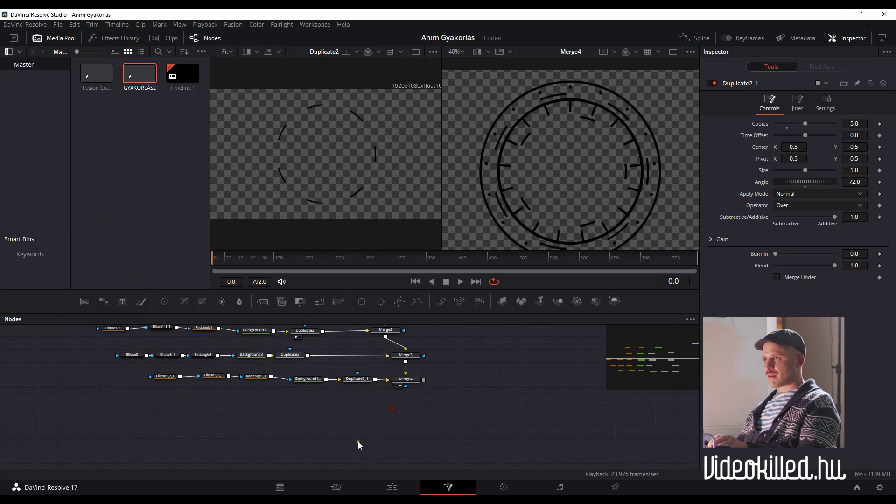
right_click(396, 402)
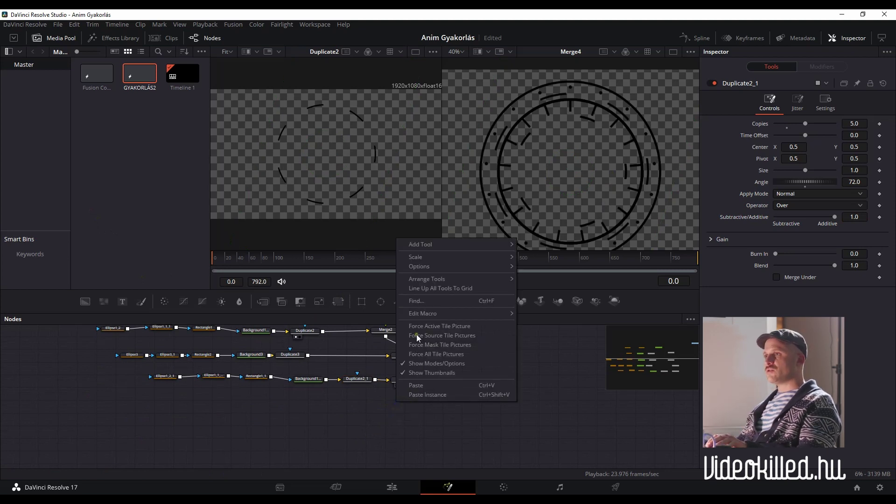
left_click(377, 430)
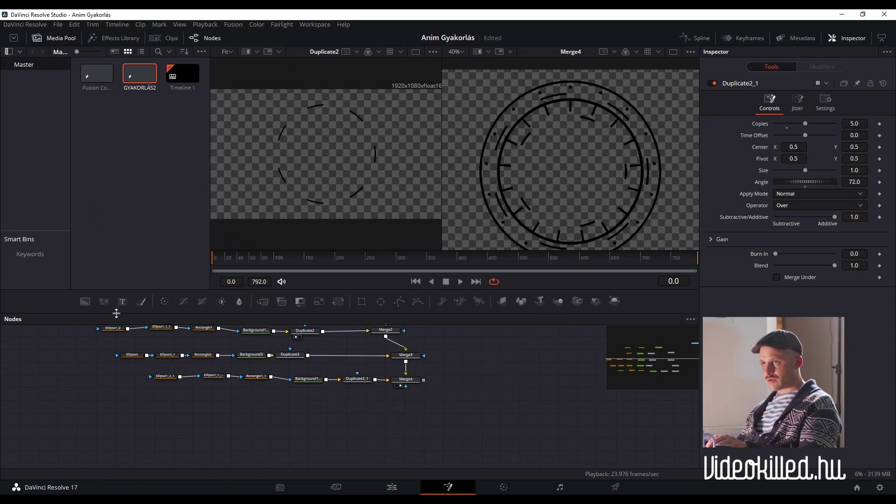
left_click(85, 302)
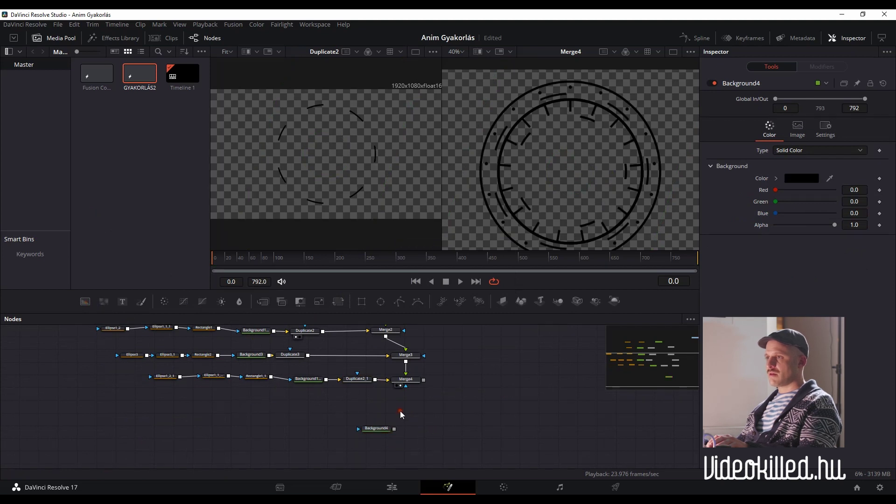
left_click_drag(386, 428, 412, 407)
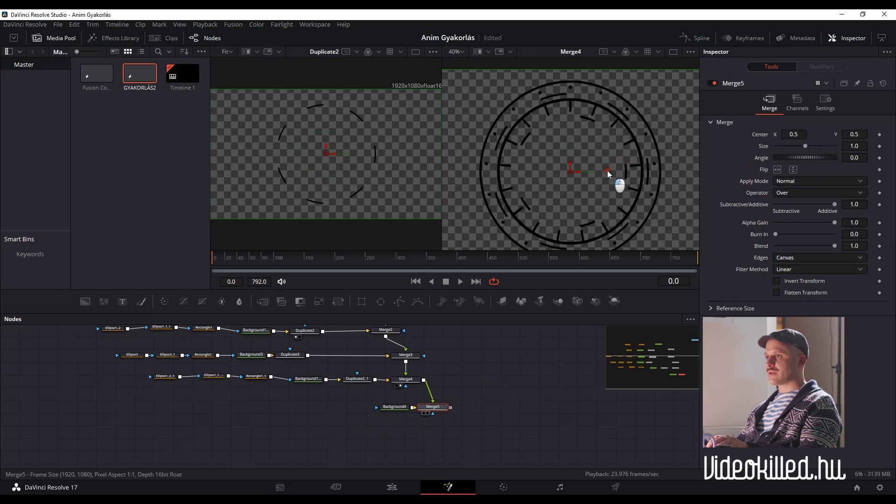
key("2")
Step: Attach a new Ellipse4 mask to Background4, placed to its left
left_click(393, 407)
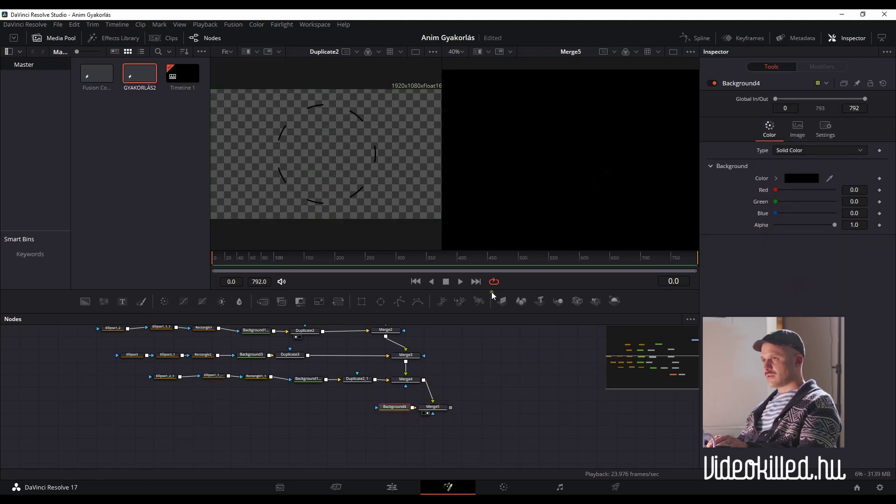
left_click(381, 301)
left_click_drag(396, 400, 352, 411)
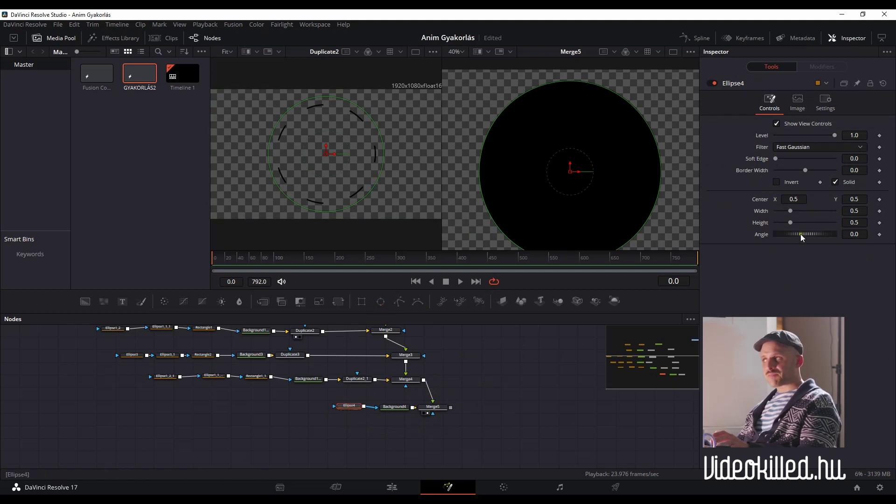
Step: Link Ellipse4's width to its height by expression and shrink the disc to 0.288
right_click(762, 212)
left_click(784, 252)
left_click_drag(777, 222, 761, 234)
left_click_drag(858, 233, 859, 234)
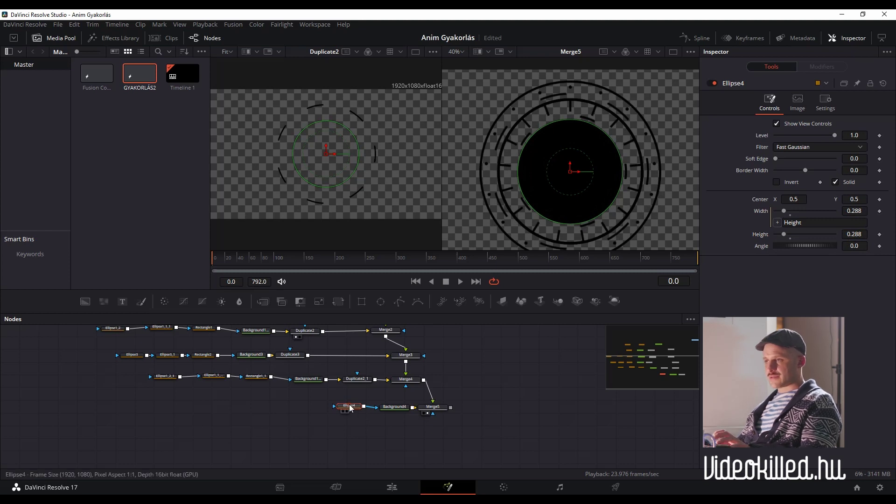
Step: Duplicate Ellipse4 as Ellipse4_1, leaving the copy's size unchanged
key("ctrl+c")
key("ctrl+v")
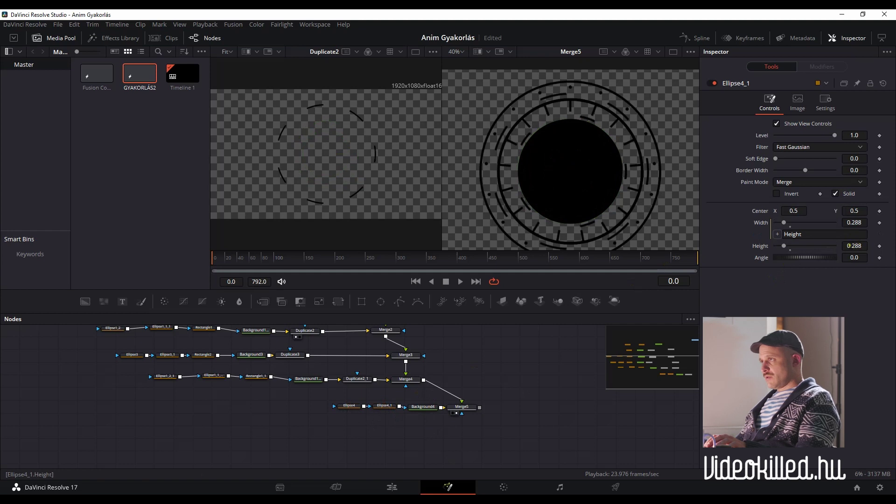
left_click_drag(855, 246, 840, 250)
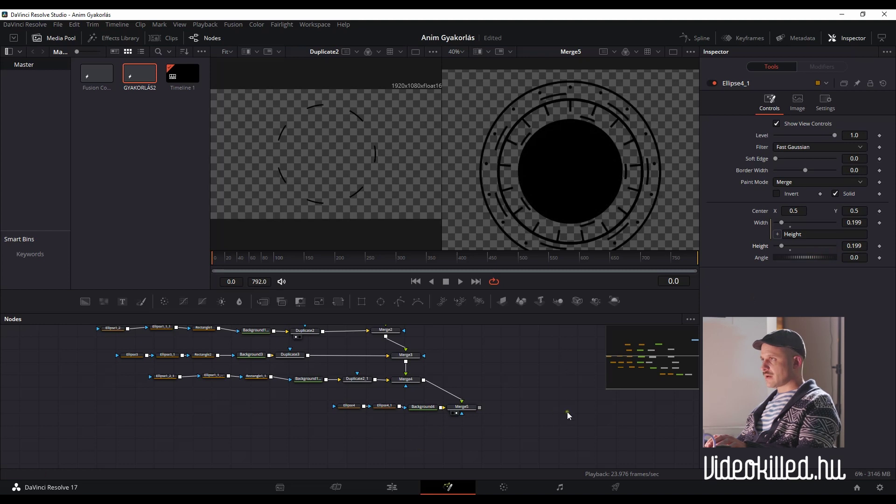
key("ctrl+z")
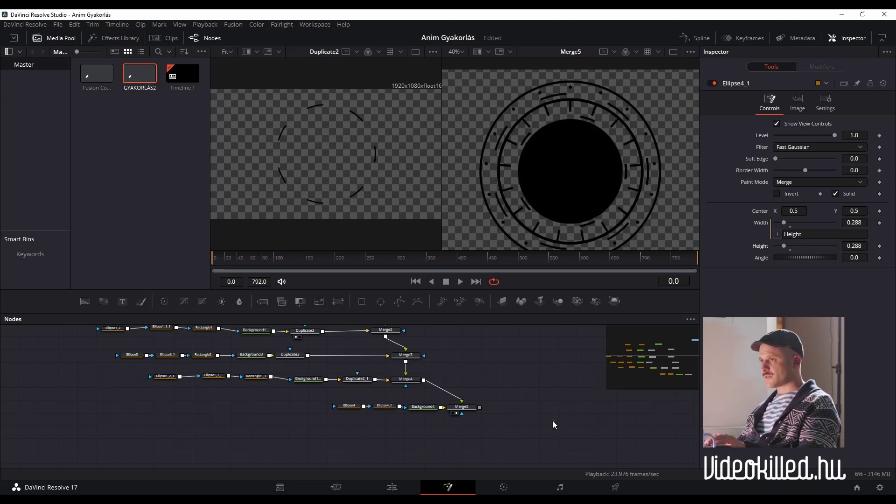
Step: Set Ellipse4_1's height to 0.24 and its paint mode to Subtract
left_click(359, 408)
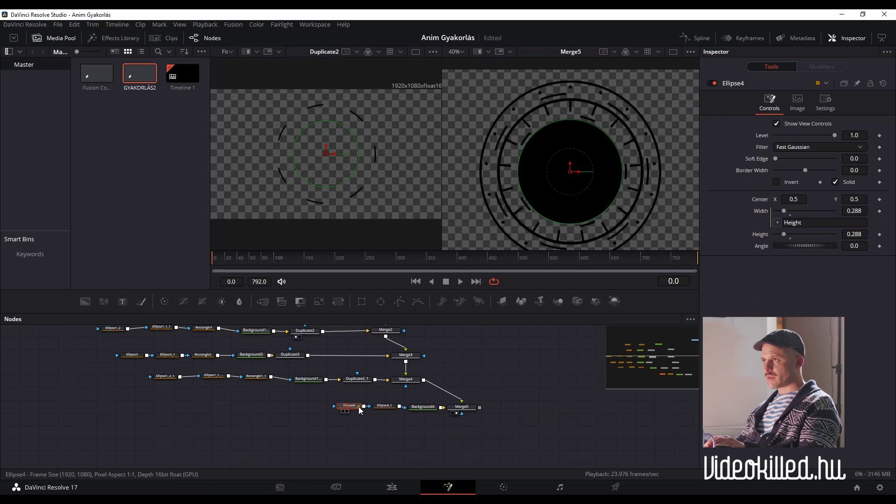
left_click(385, 406)
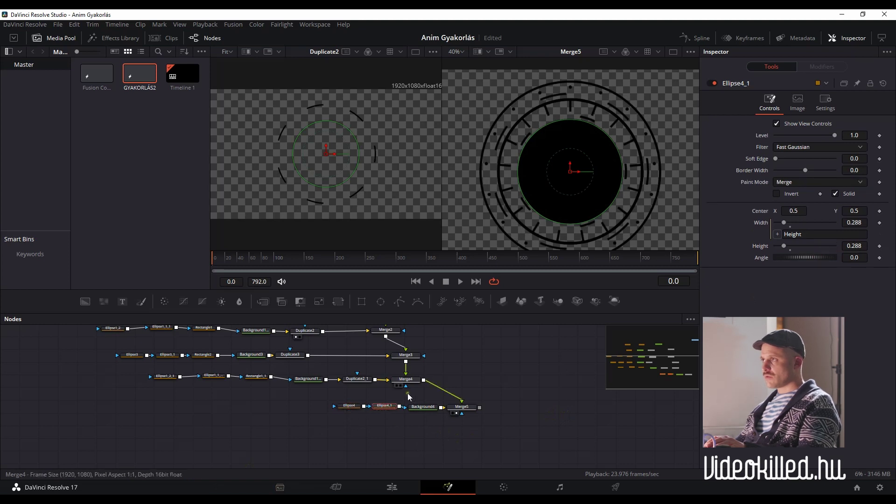
scroll(857, 245, "down", 3)
scroll(858, 246, "down", 3)
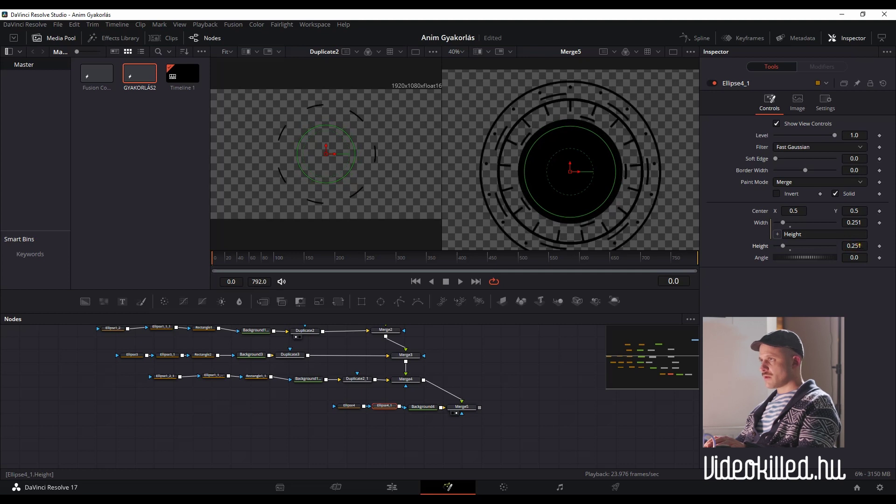
scroll(859, 246, "down", 1)
scroll(859, 246, "down", 2)
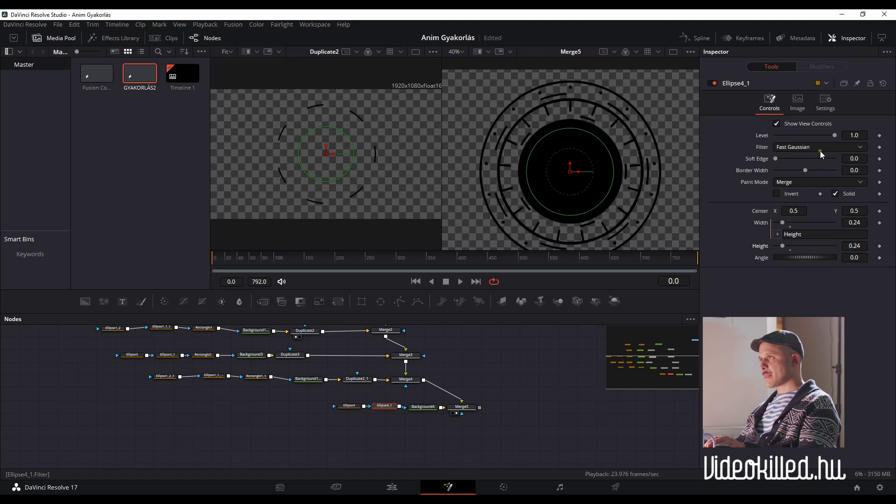
left_click(817, 182)
left_click(799, 217)
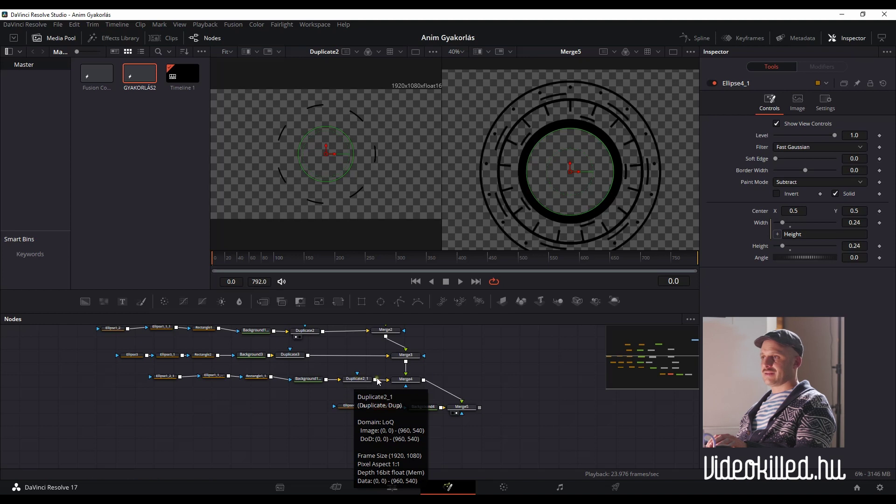
Step: View Duplicate2_1 alone and enlarge Ellipse1_1_1 toward the dial's outer edge
left_click(348, 386)
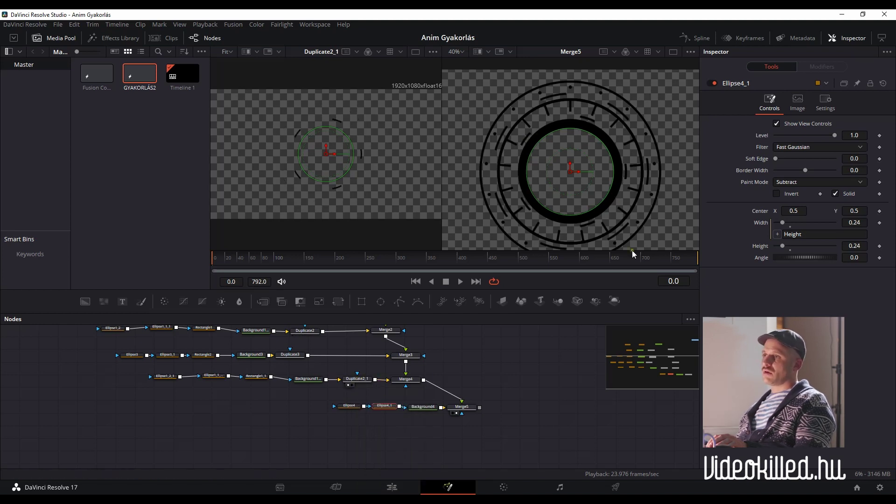
left_click(164, 377)
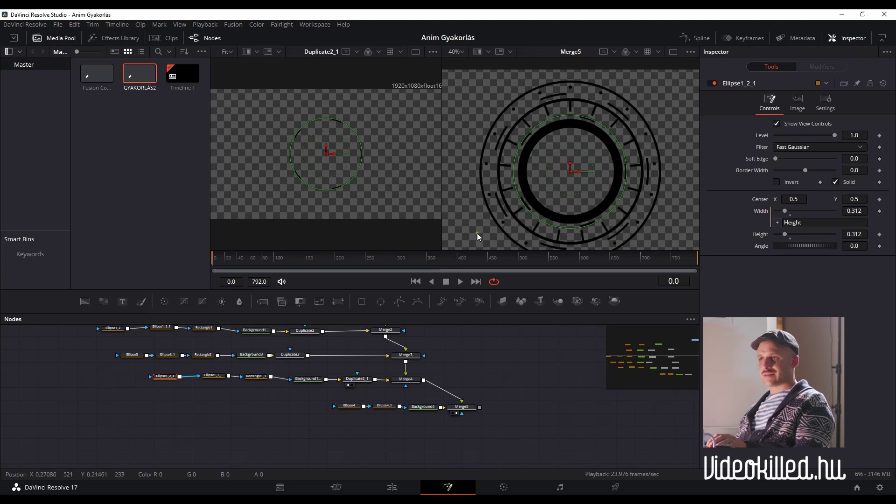
left_click(214, 375)
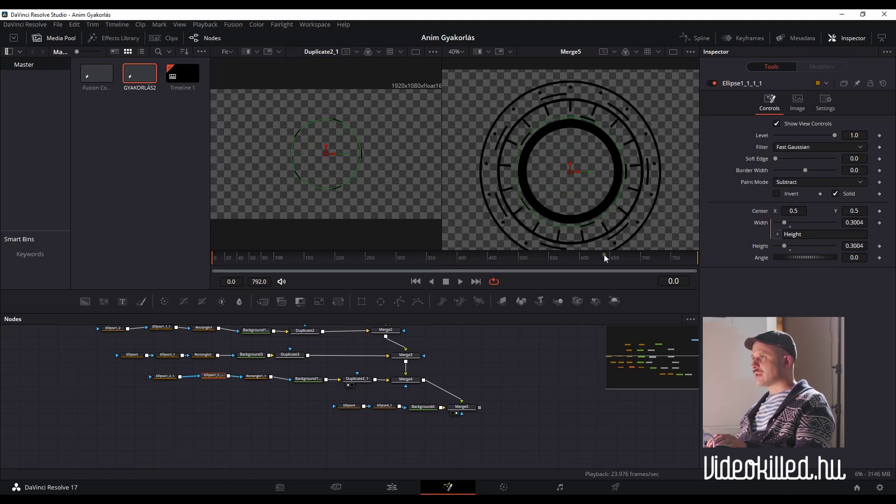
left_click_drag(853, 246, 852, 246)
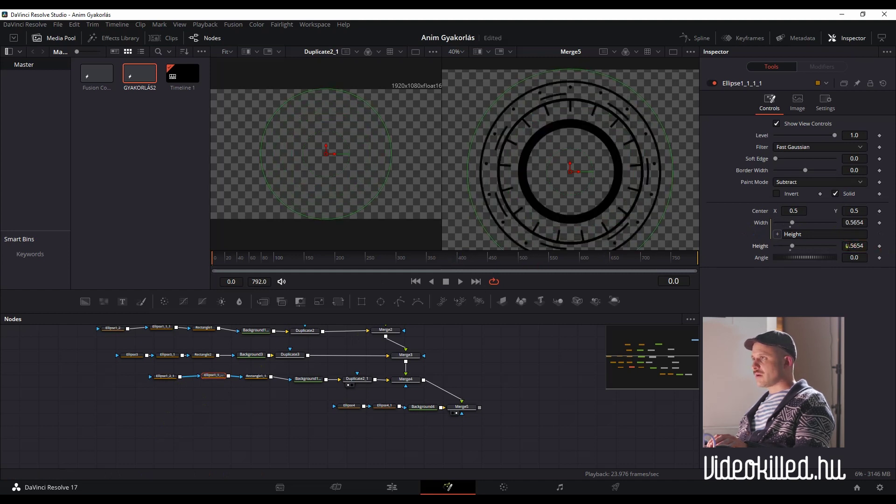
left_click_drag(852, 246, 854, 245)
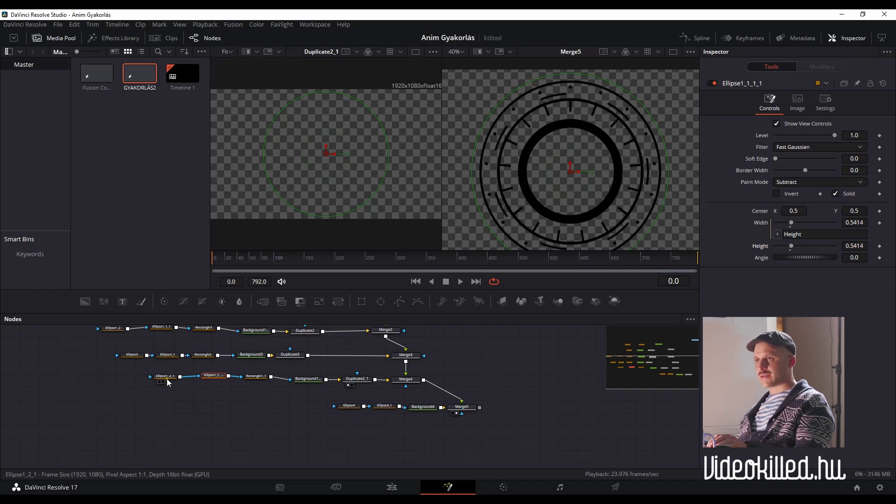
Step: Enlarge the outer ellipse Ellipse1_2_1 to 0.523
left_click(166, 377)
left_click_drag(854, 234, 854, 234)
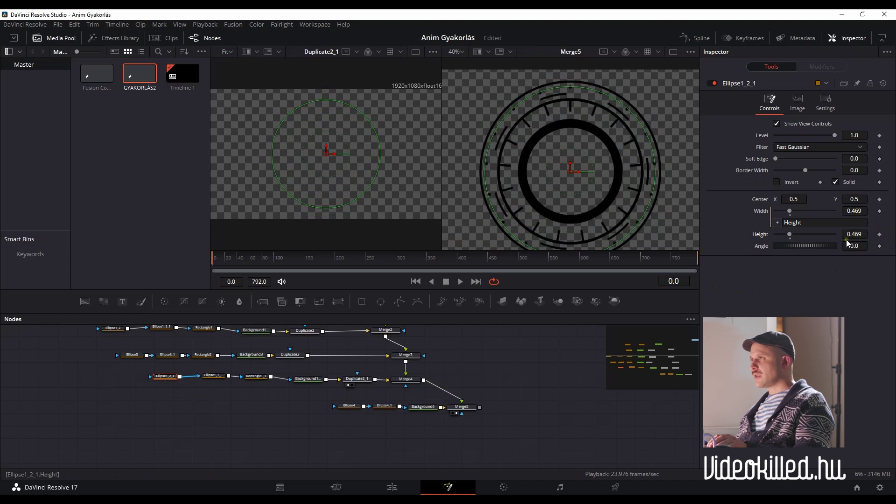
left_click_drag(854, 234, 851, 234)
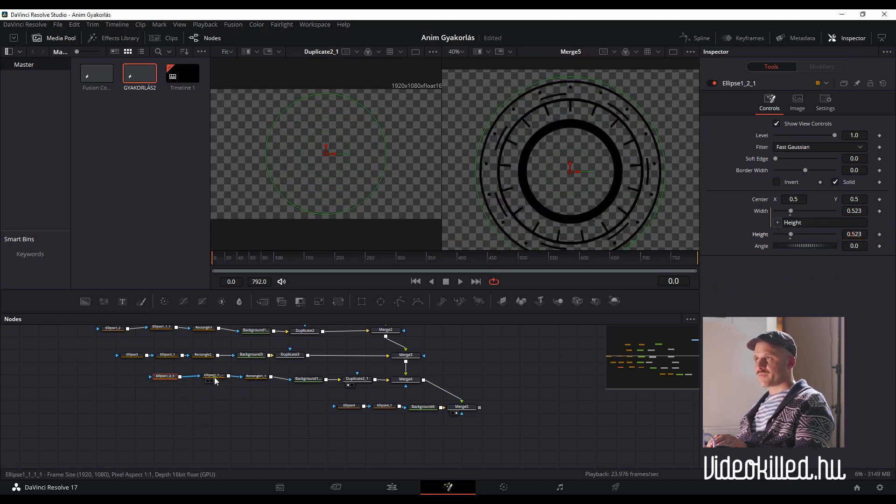
left_click(212, 377)
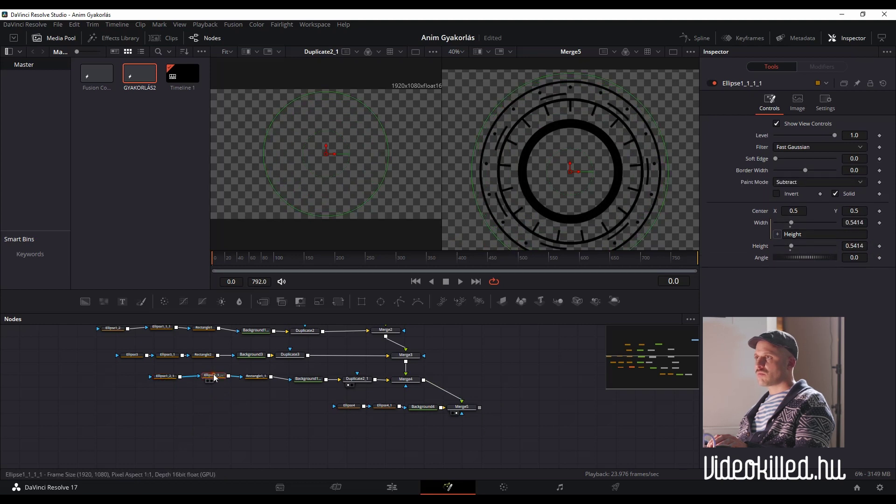
left_click(165, 376)
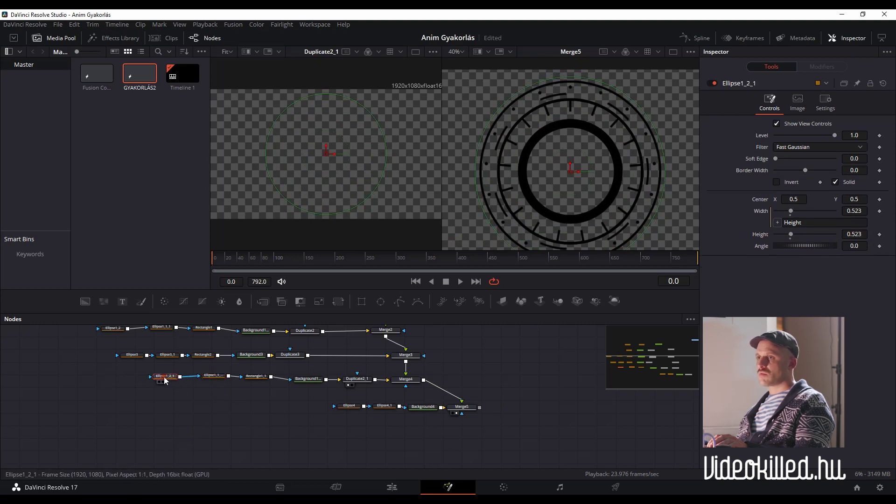
Step: Set the cut-out ellipse Ellipse1_1_1 to 0.5224, leaving a thin outer ring
left_click(214, 376)
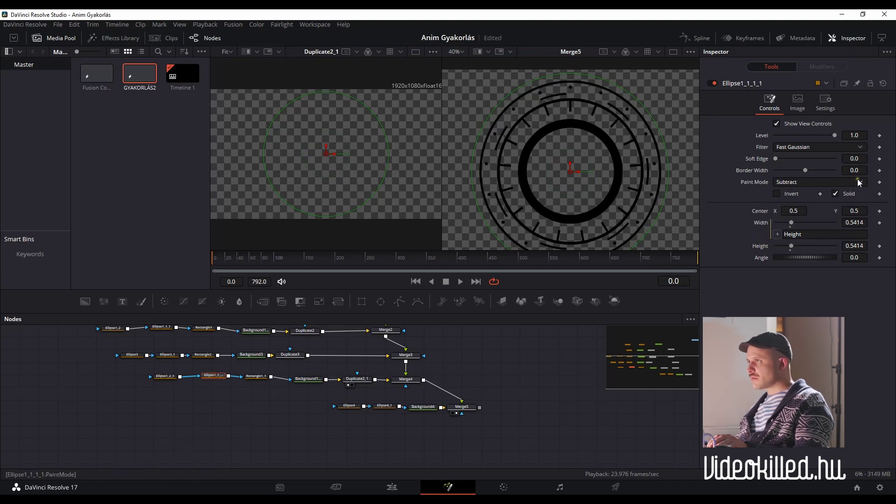
left_click_drag(859, 248, 858, 249)
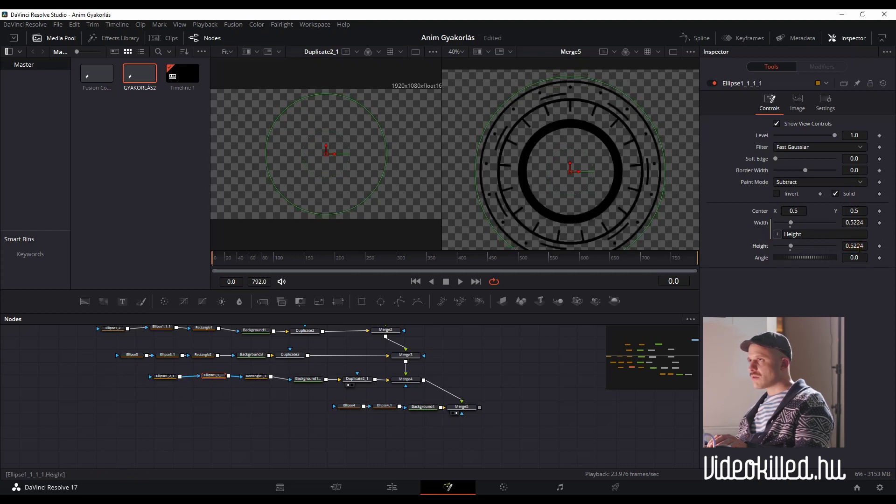
left_click(167, 377)
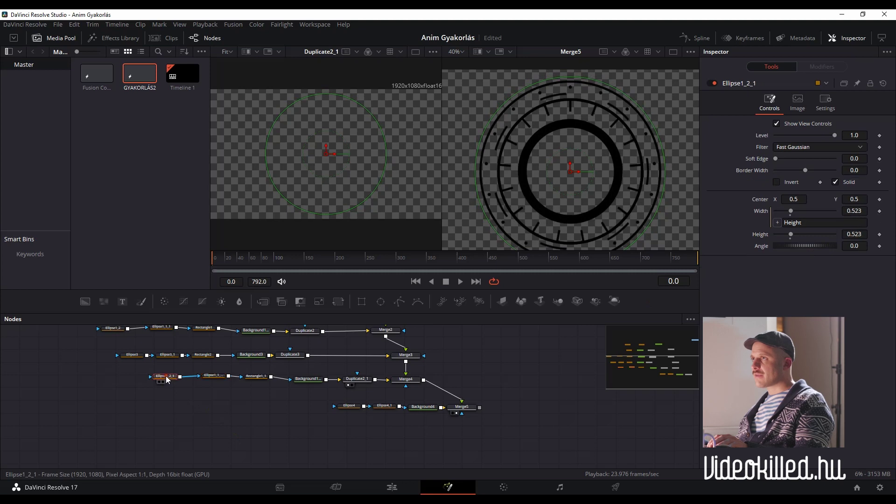
left_click(214, 377)
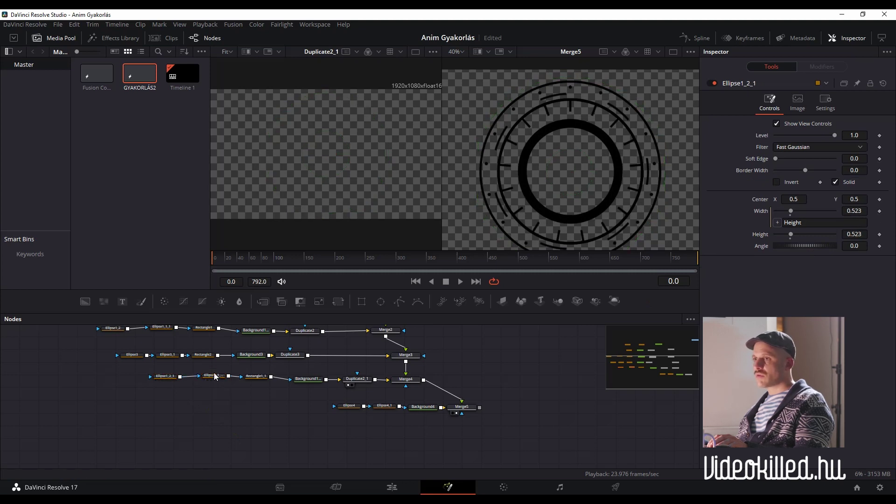
left_click(215, 376)
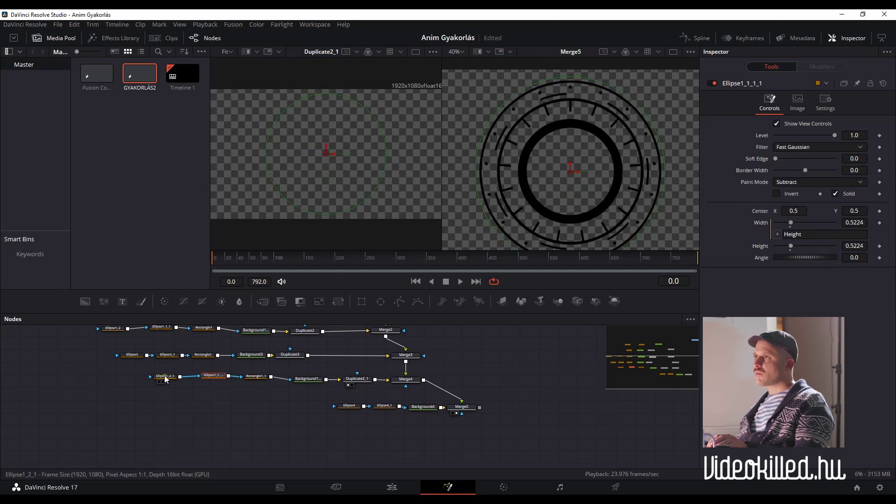
left_click(166, 380)
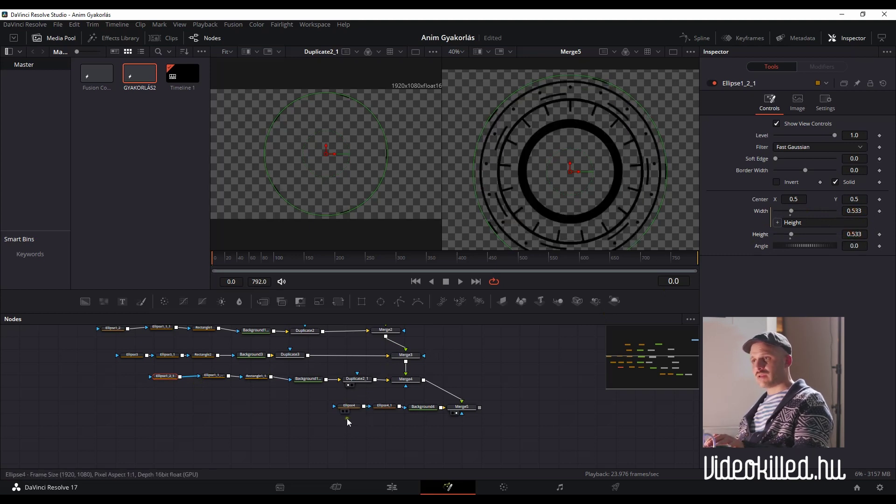
Step: Raise Rectangle1_1's height to 0.129137 and enlarge Ellipse4 to about 0.309
left_click(262, 376)
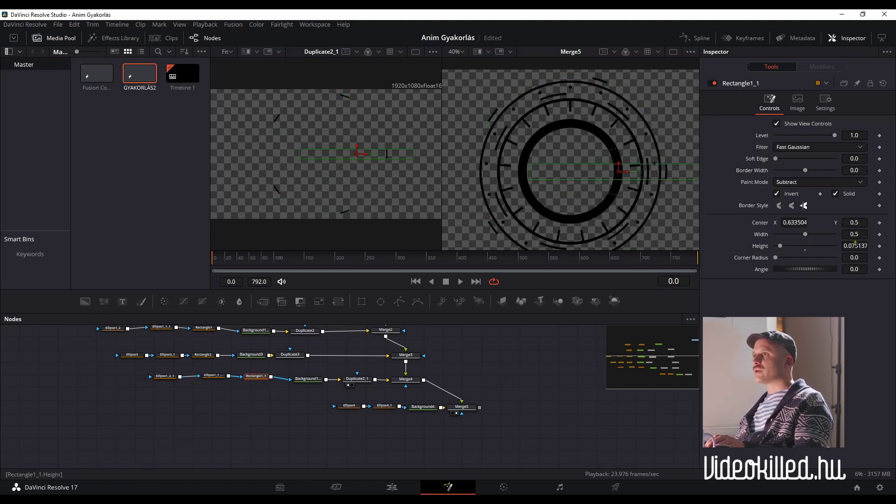
left_click_drag(855, 244, 849, 256)
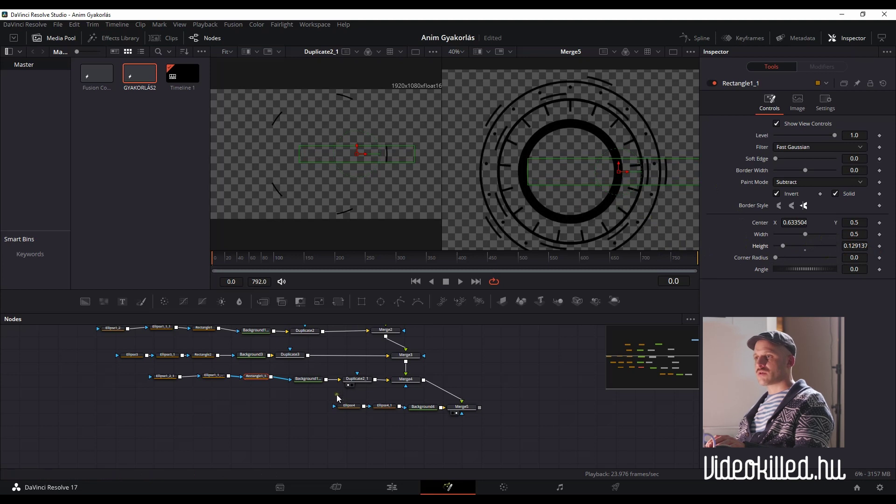
left_click(357, 406)
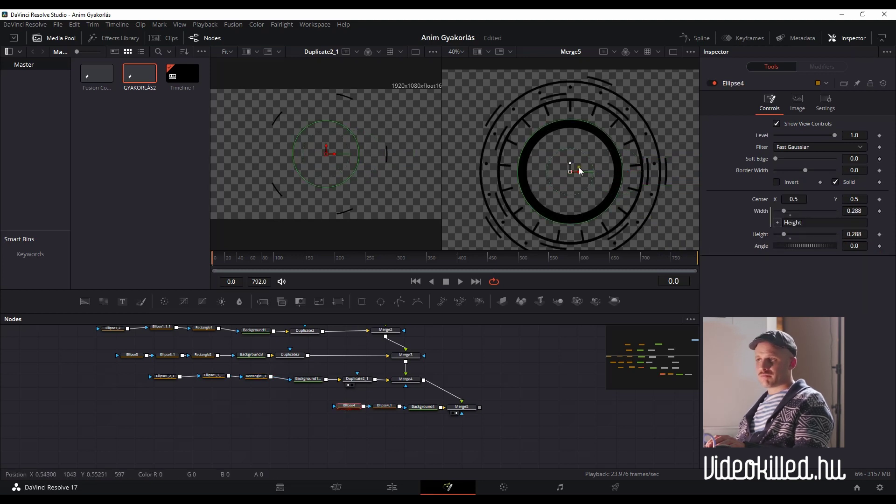
mouse_move(856, 238)
left_mouse_down()
mouse_move(846, 245)
mouse_move(849, 234)
left_mouse_up()
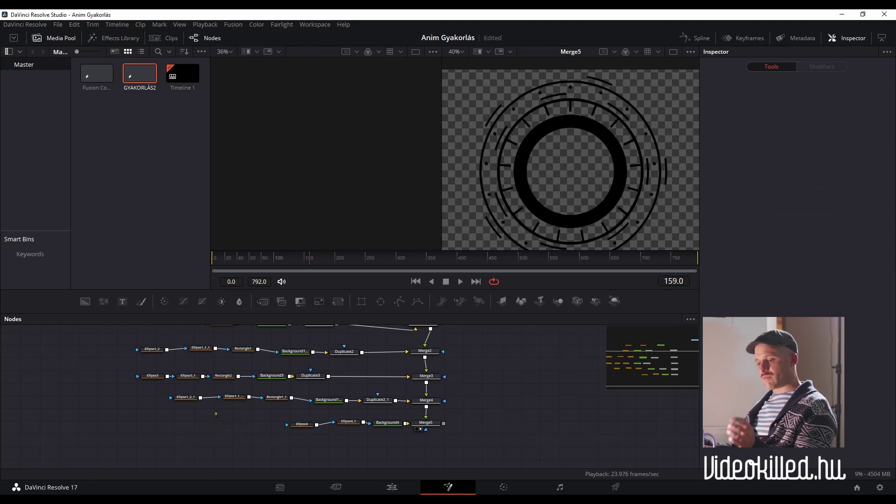
Step: Add a Mask Paint node and connect it to Ellipse4's mask input
key("shift+space")
type("mask")
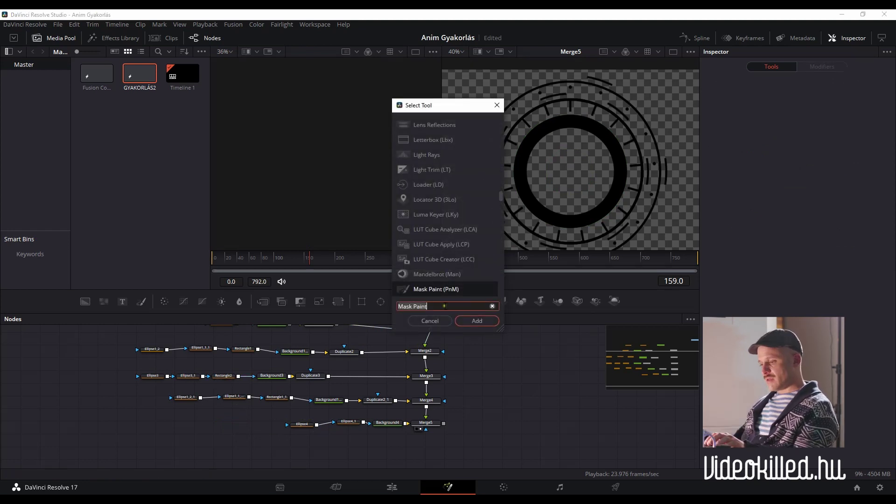
key("BackSpace")
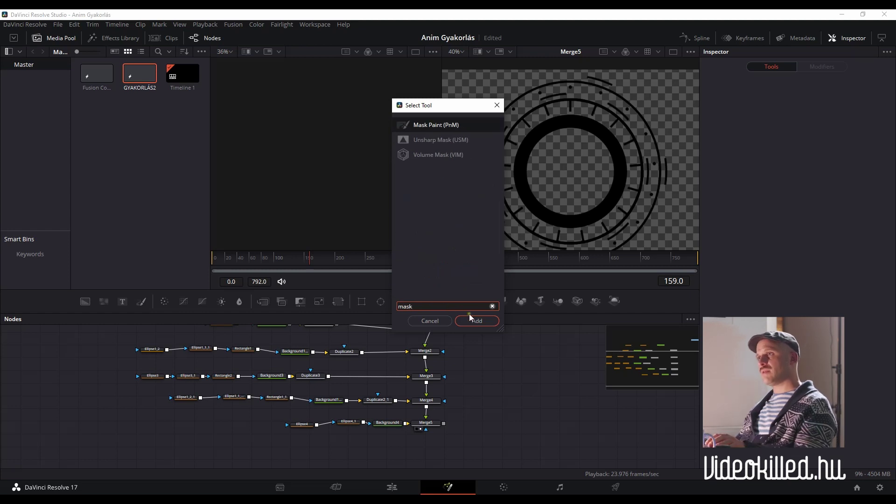
left_click(470, 317)
mouse_move(258, 420)
left_mouse_down()
mouse_move(287, 425)
mouse_move(215, 420)
left_mouse_up()
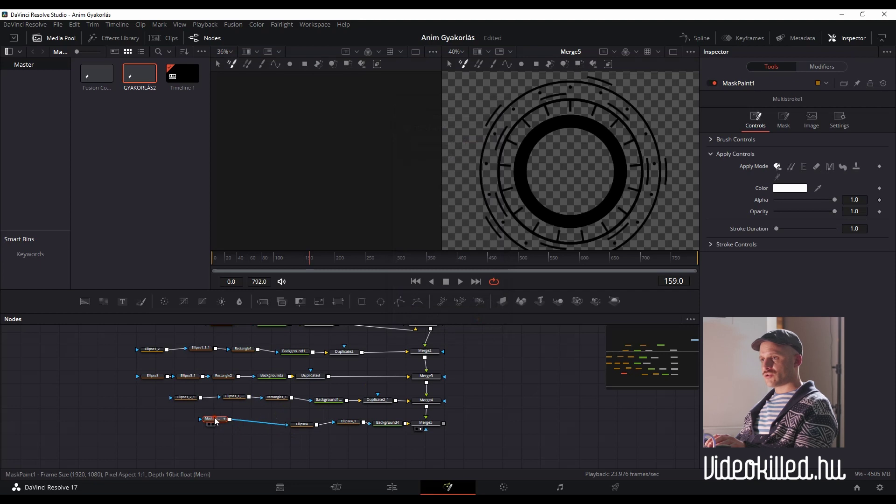
Step: Draw a closed polyline stroke around the thick inner ring and adjust its top points
left_click(510, 65)
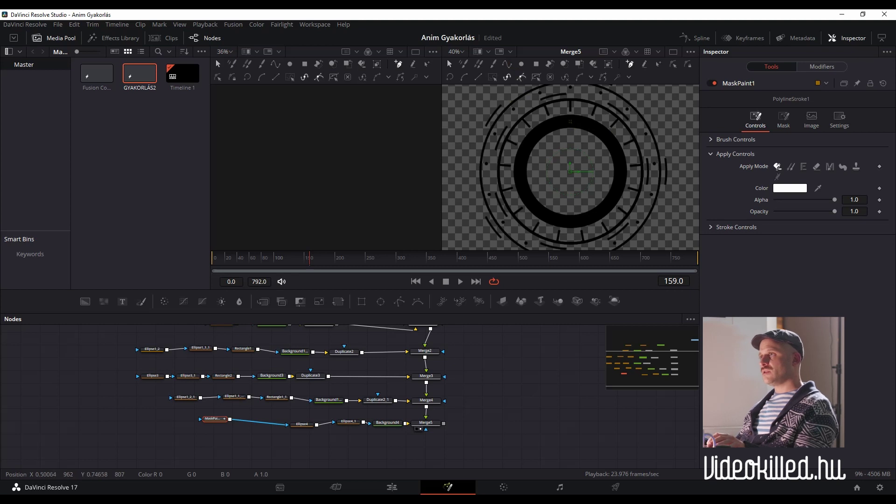
mouse_move(617, 153)
left_mouse_down()
mouse_move(631, 186)
mouse_move(609, 214)
mouse_move(582, 225)
left_mouse_up()
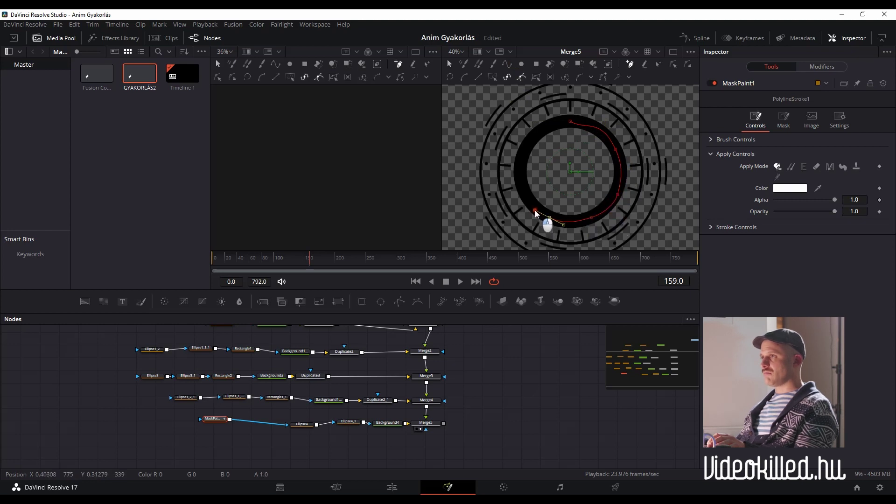
mouse_move(528, 192)
left_mouse_down()
mouse_move(524, 173)
mouse_move(540, 129)
mouse_move(560, 126)
left_mouse_up()
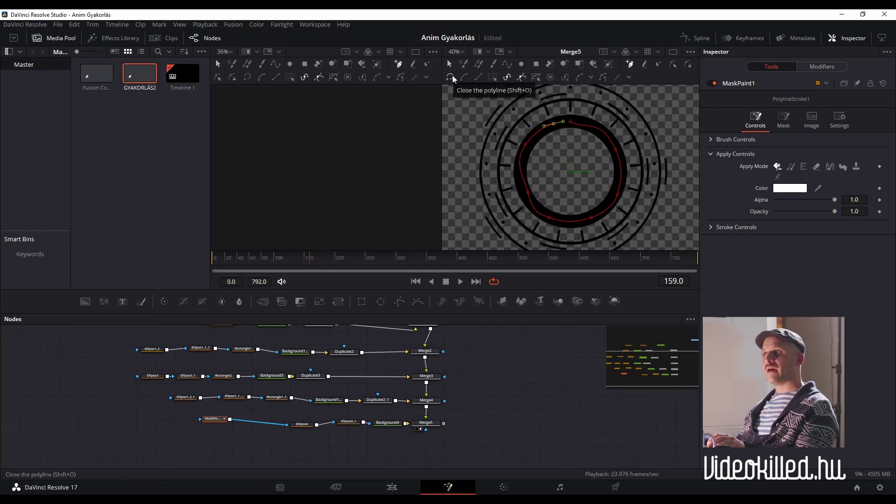
left_click(451, 77)
left_click(572, 123)
key("ctrl+z")
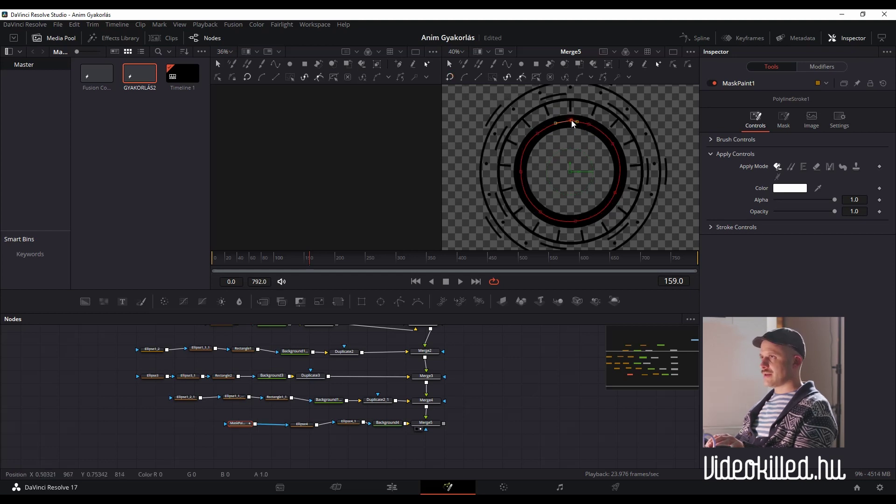
left_click_drag(578, 123, 581, 122)
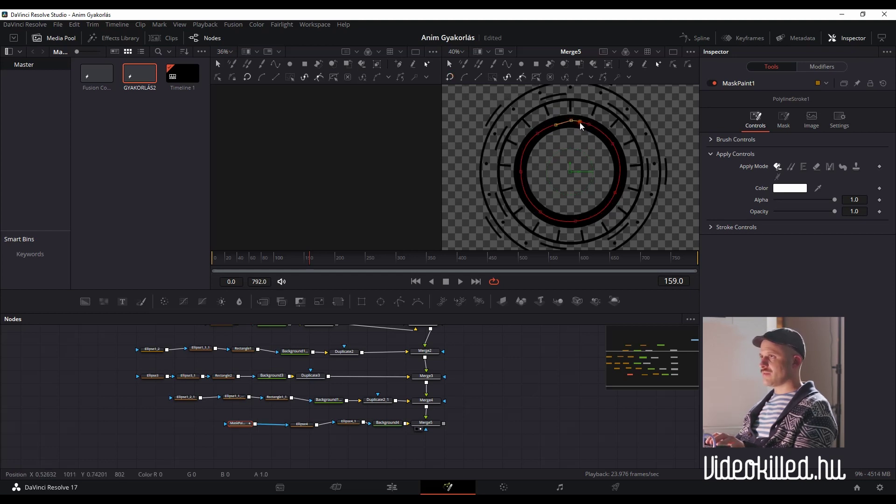
left_click(556, 124)
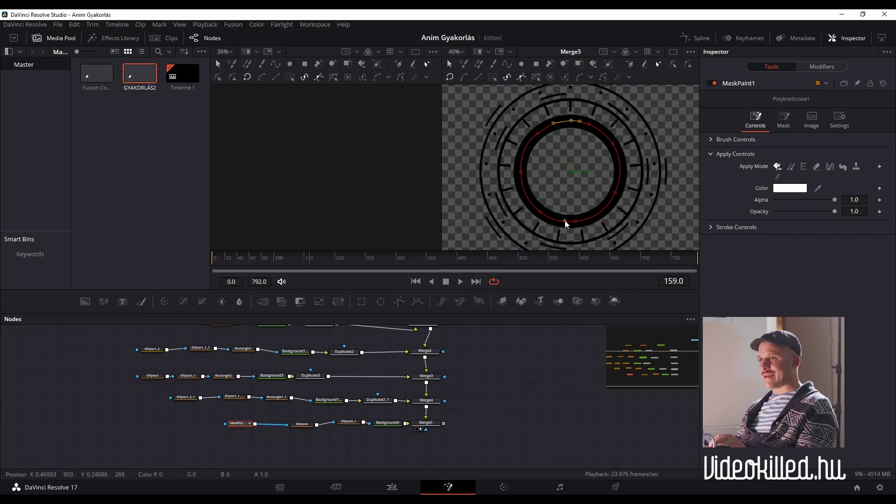
Step: Give the MaskPaint1 stroke a hard round brush with size 0.0551
left_click(303, 426)
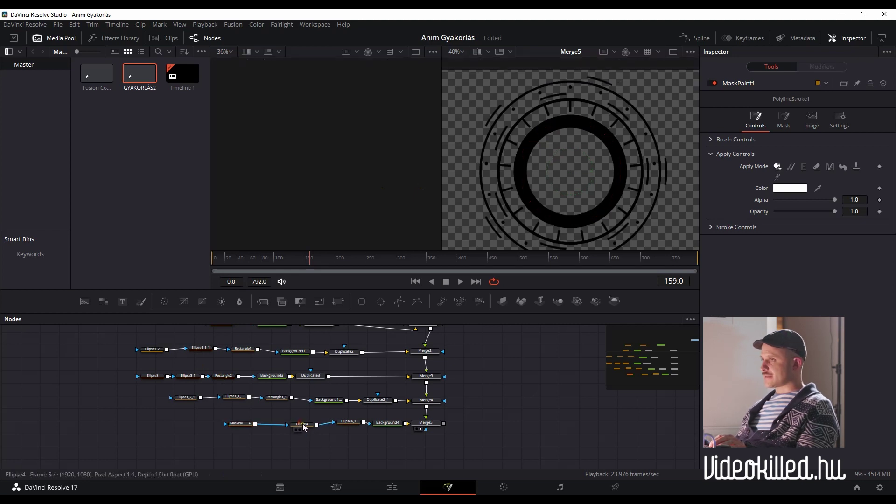
left_click(240, 424)
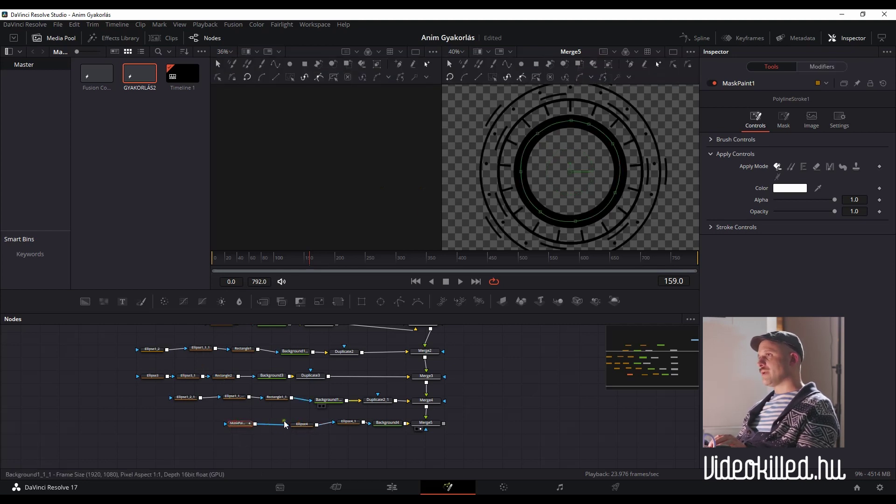
left_click(784, 122)
left_click(758, 125)
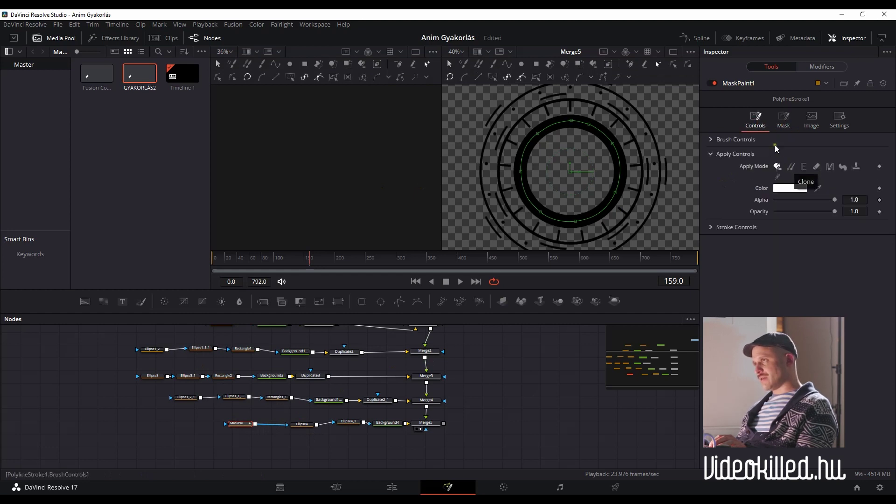
left_click(729, 140)
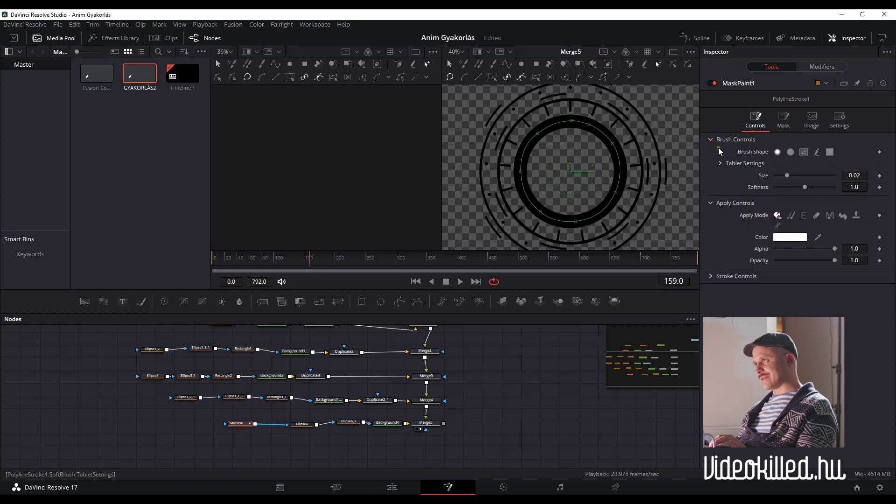
left_click(791, 152)
mouse_move(787, 176)
left_mouse_down()
mouse_move(816, 177)
mouse_move(810, 184)
left_mouse_up()
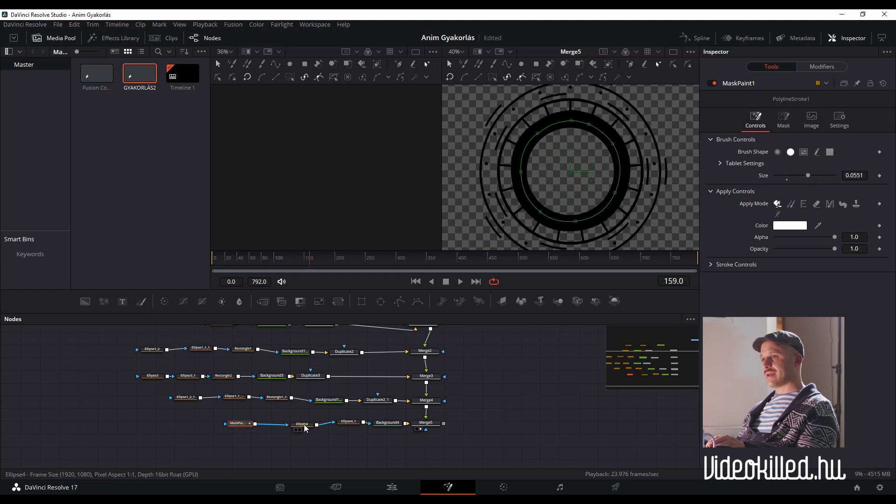
Step: Set Ellipse4's paint mode to Multiply
left_click(306, 426)
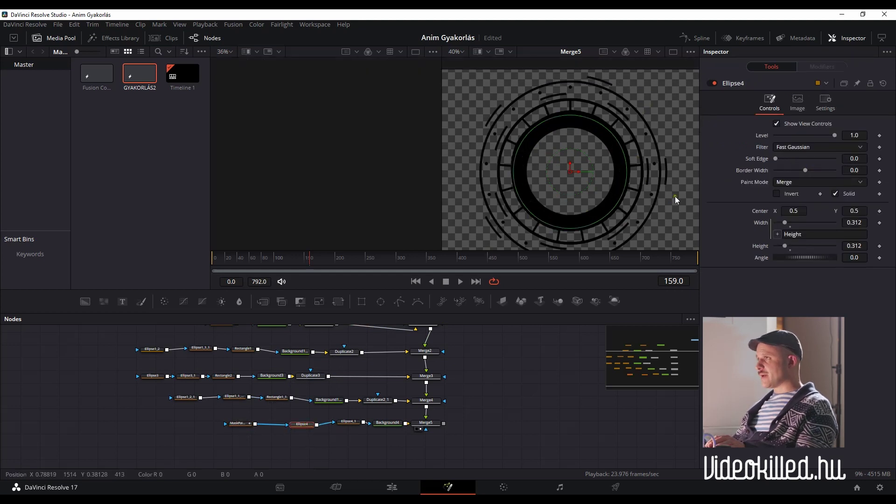
left_click(803, 183)
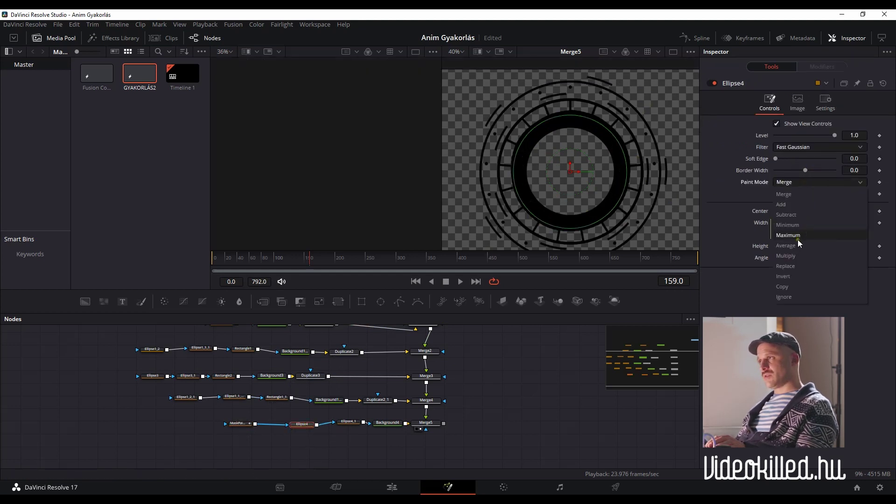
left_click(799, 257)
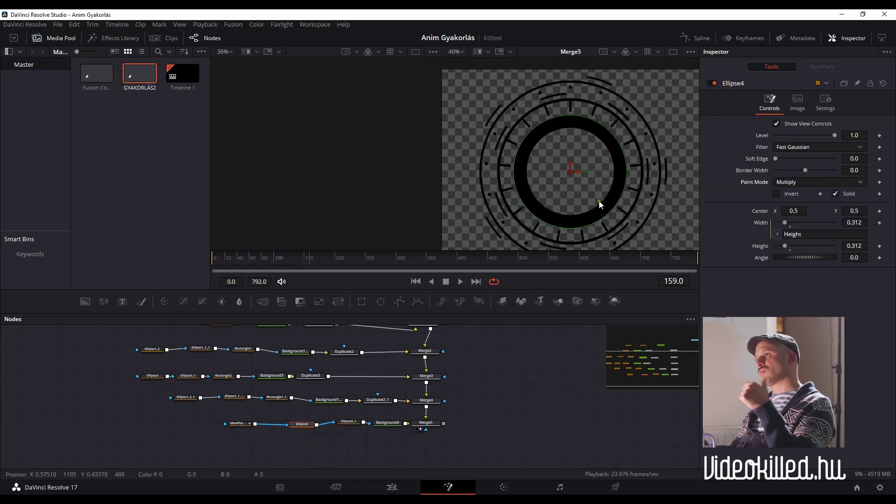
left_click(243, 425)
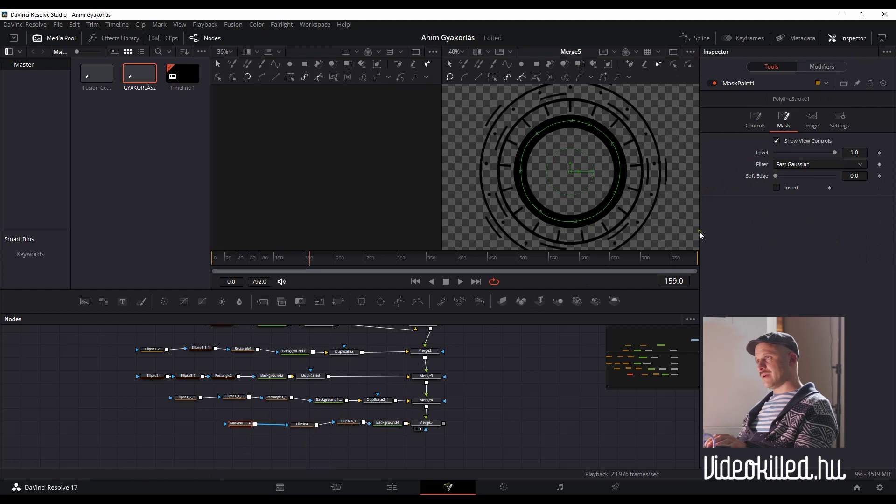
Step: In the stroke's controls, keyframe Write On end at 0.0 on frame 0
left_click(759, 124)
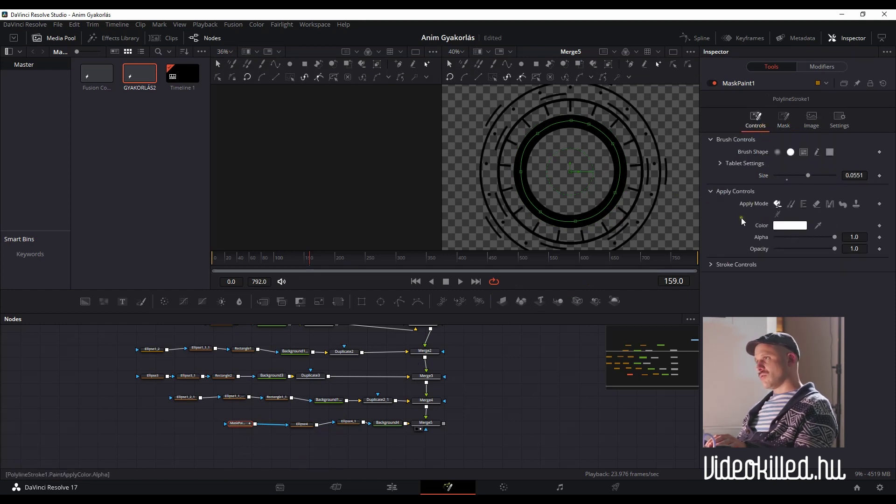
left_click(728, 269)
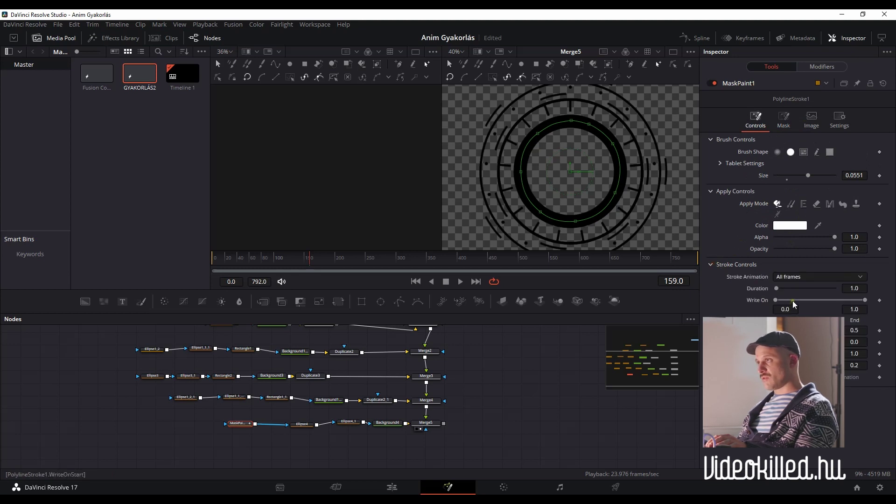
mouse_move(853, 301)
left_mouse_down()
mouse_move(787, 302)
mouse_move(871, 308)
left_mouse_up()
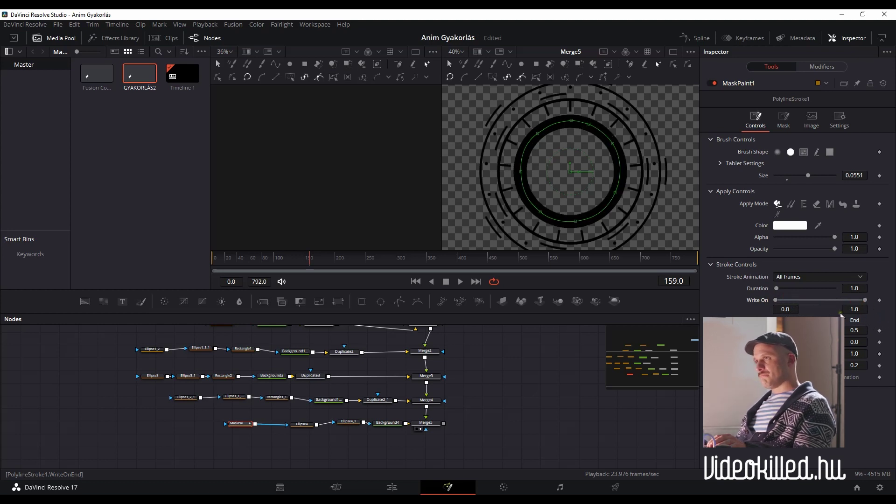
left_click_drag(231, 260, 184, 261)
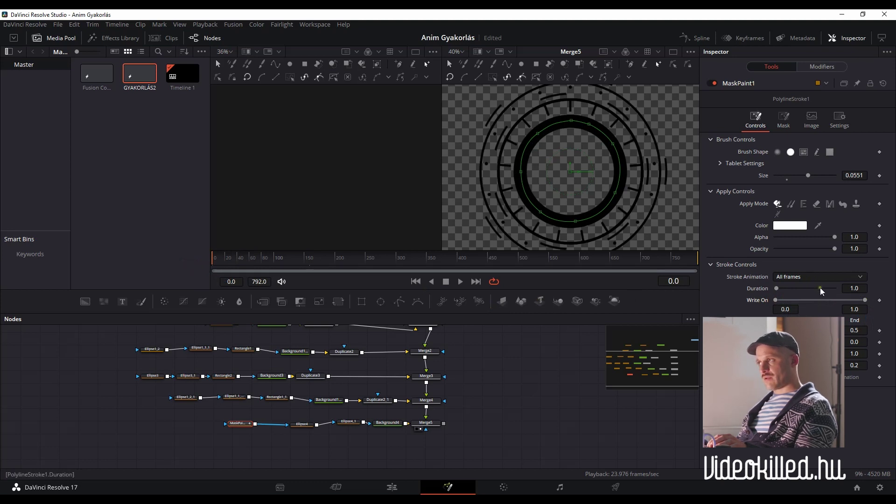
left_click_drag(865, 300, 781, 300)
left_click(880, 300)
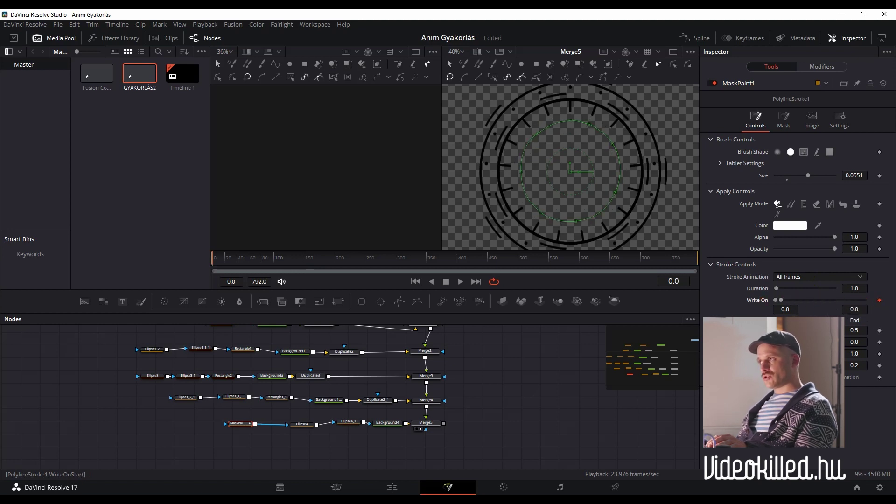
Step: Set Write On end to 1.0 at frame 50, saving with Ctrl+S, then return to frame 0
left_click(219, 261)
left_click_drag(220, 262, 237, 263)
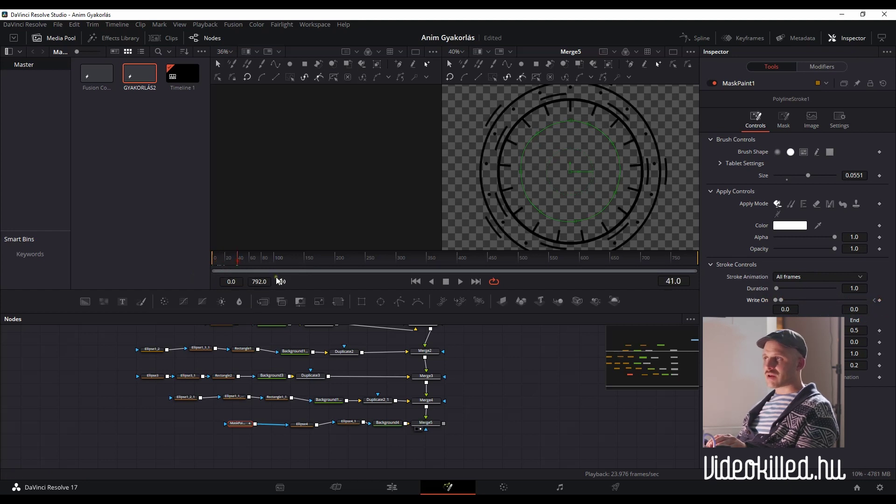
key("ctrl+s")
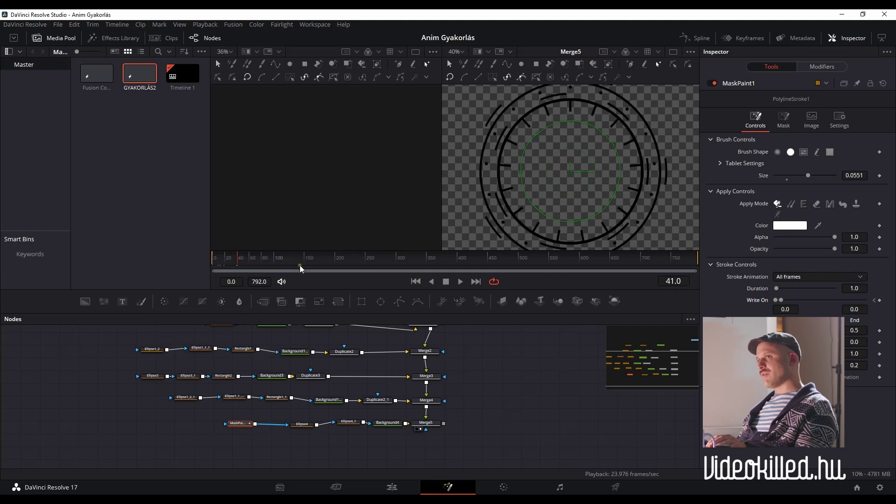
left_click(244, 263)
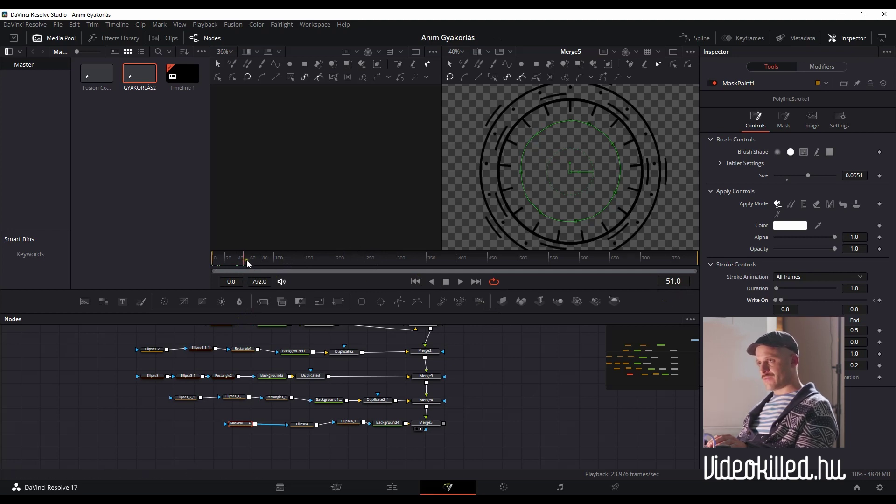
left_click(675, 281)
type("50")
key("Return")
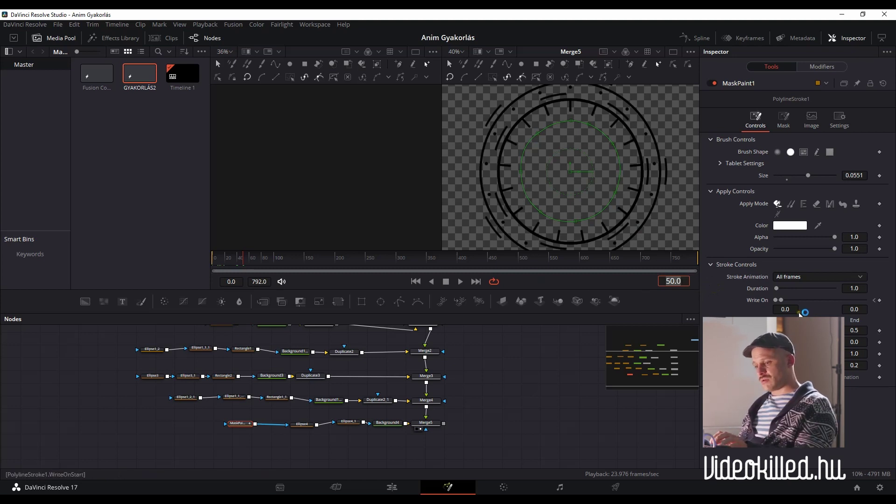
left_click_drag(781, 301, 868, 301)
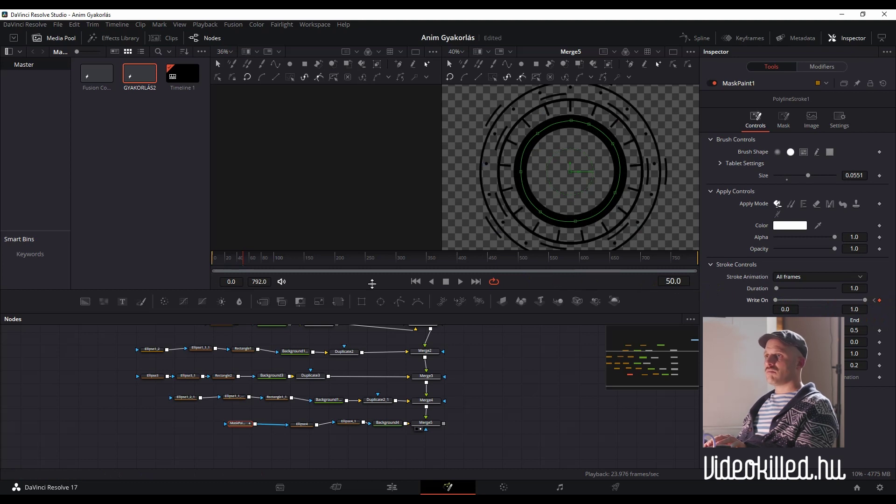
left_click_drag(241, 260, 188, 267)
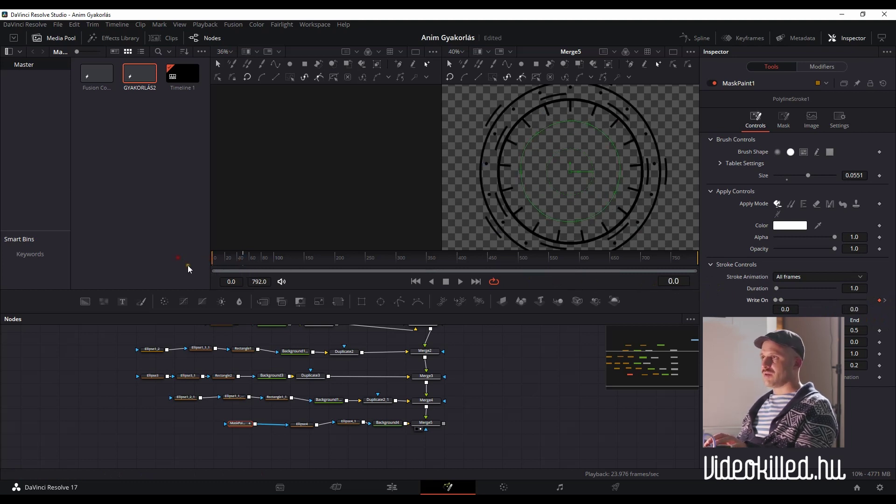
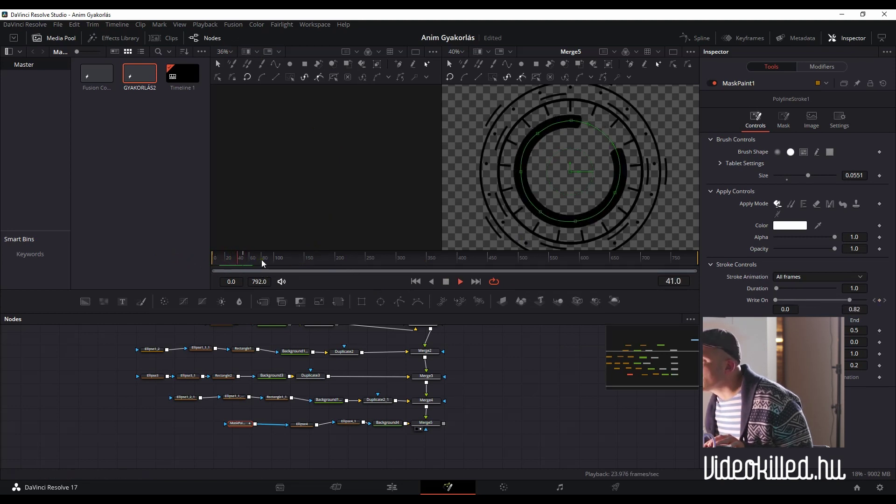
Step: Step back to a frame where the ring is nearly drawn and open the Keyframes editor
left_click(242, 260)
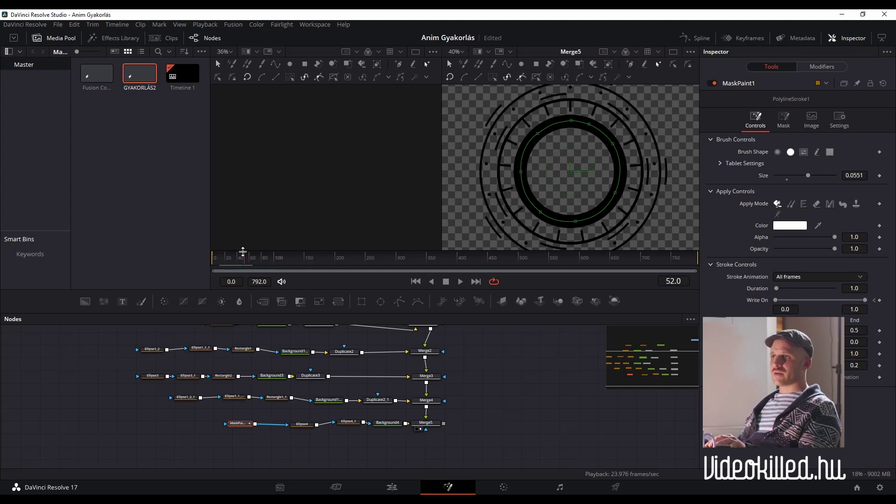
key("Left")
key("Left")
key("Left")
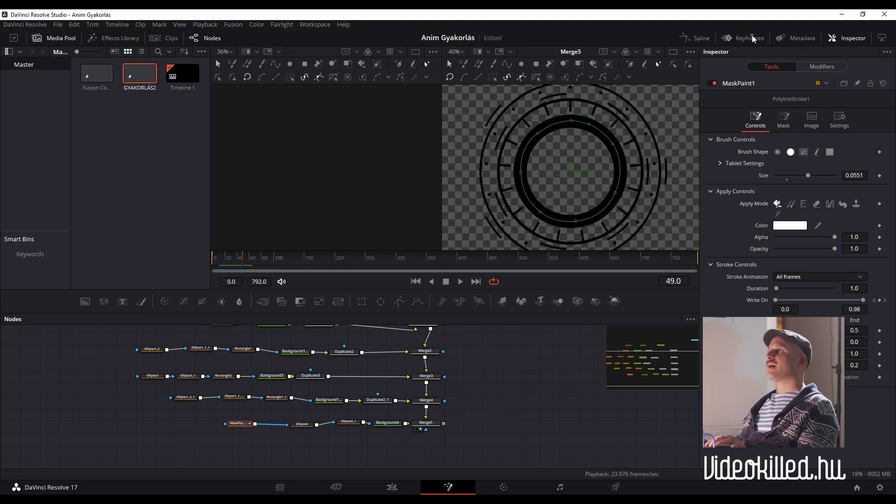
left_click(743, 38)
scroll(427, 400, "down", 5)
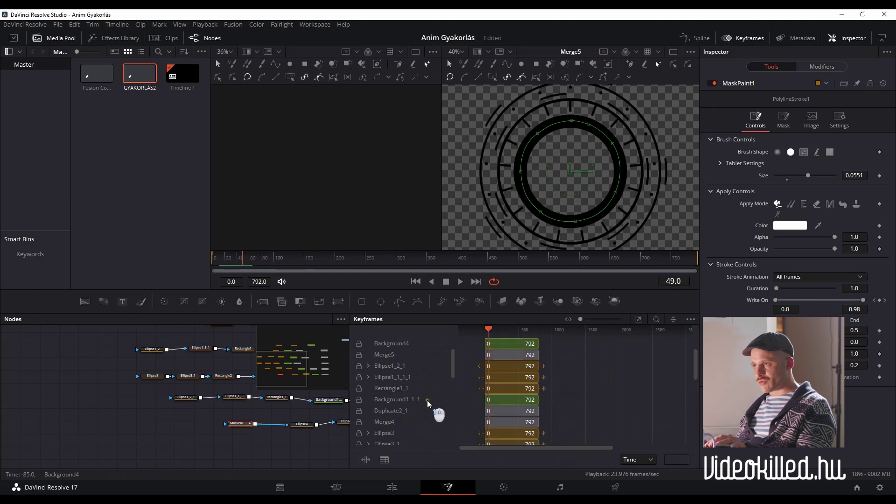
scroll(280, 438, "right", 3)
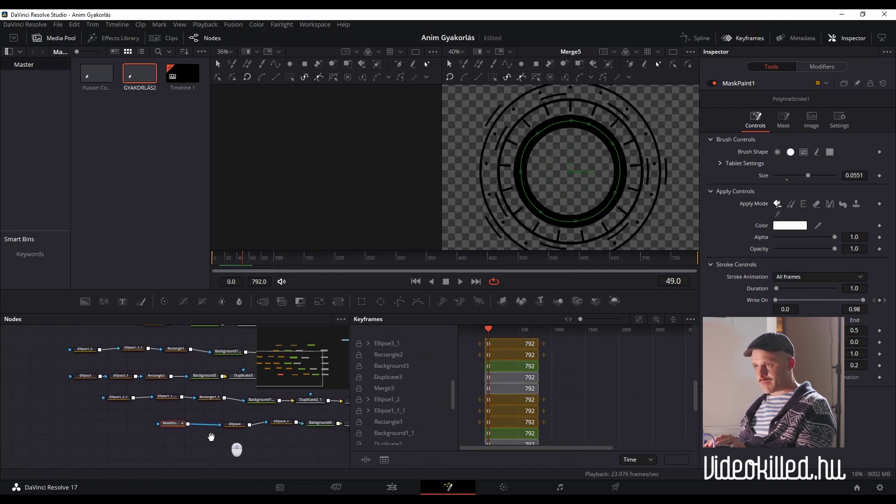
scroll(186, 435, "right", 3)
scroll(408, 425, "down", 3)
scroll(407, 426, "down", 3)
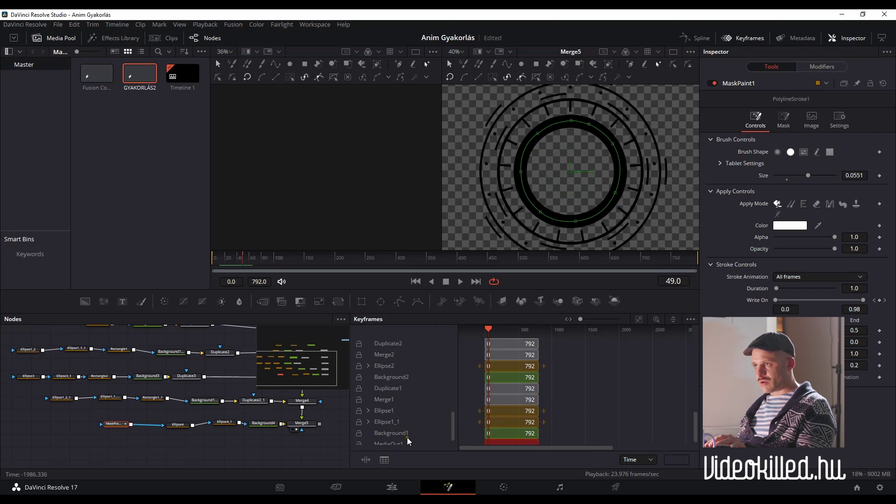
scroll(407, 438, "up", 3)
scroll(403, 425, "up", 3)
scroll(403, 425, "up", 3)
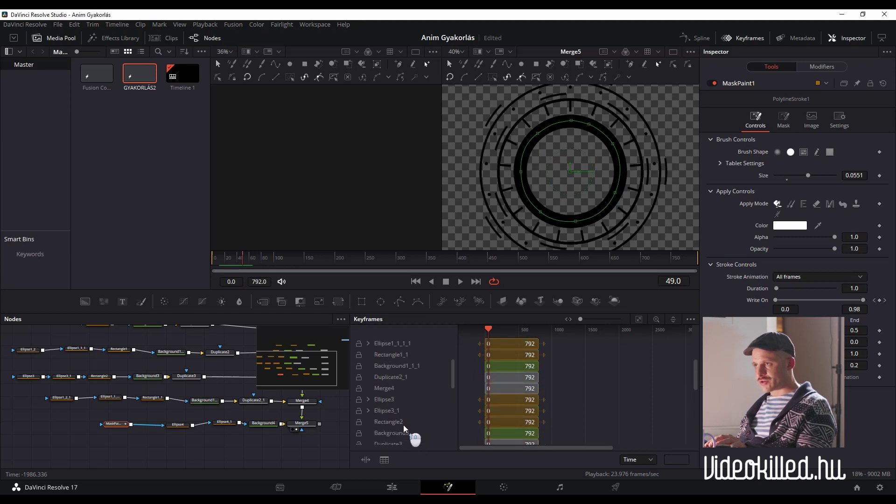
scroll(399, 405, "up", 2)
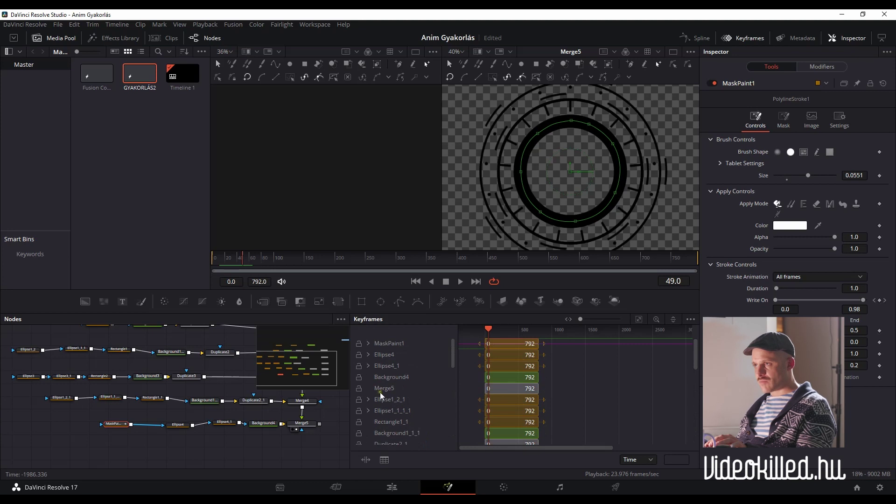
Step: Expand MaskPaint1 > PolylineStroke1 and drag the Start/End write-on keyframe earlier to around frame 24
left_click(387, 389)
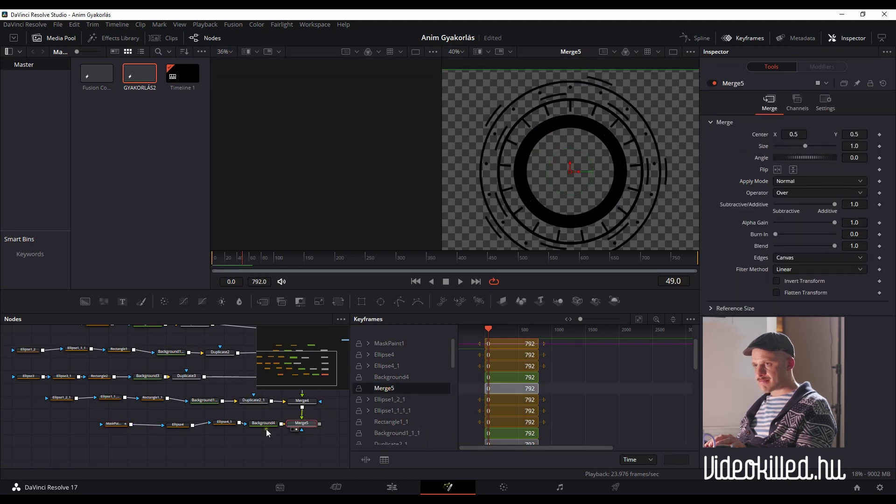
left_click(117, 428)
scroll(474, 394, "down", 3)
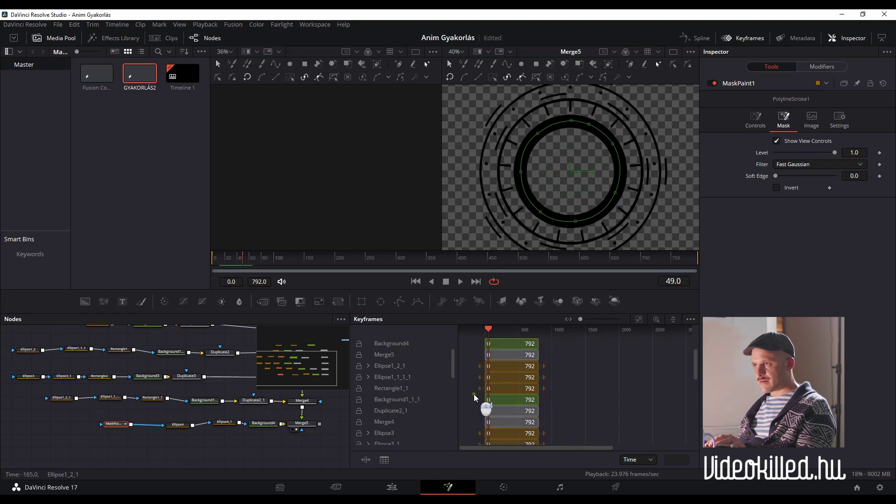
scroll(433, 419, "down", 3)
scroll(433, 419, "down", 3)
scroll(432, 418, "up", 9)
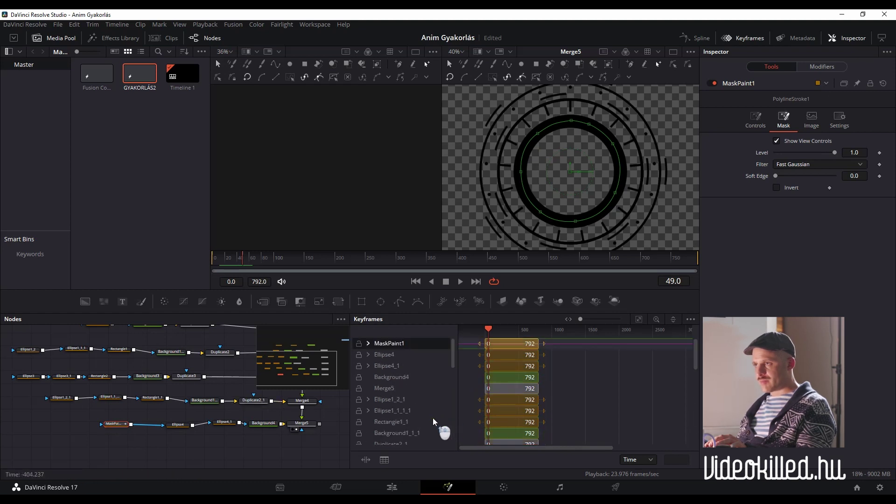
left_click(368, 344)
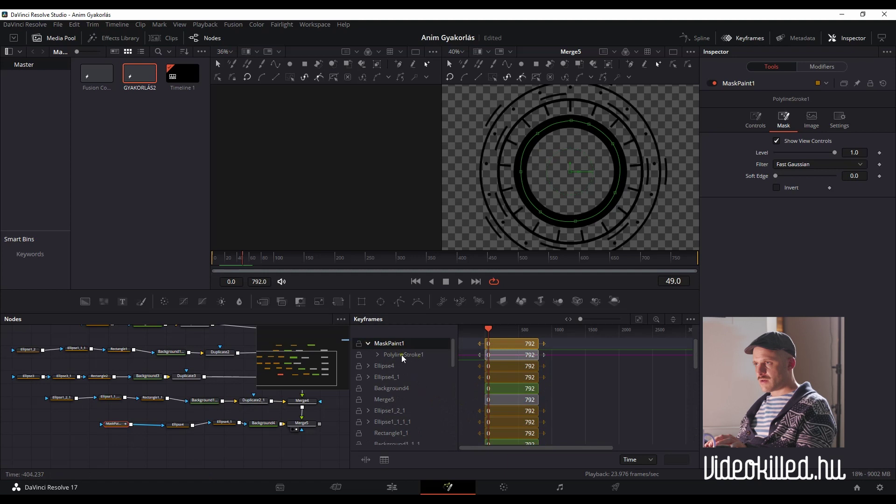
left_click(379, 355)
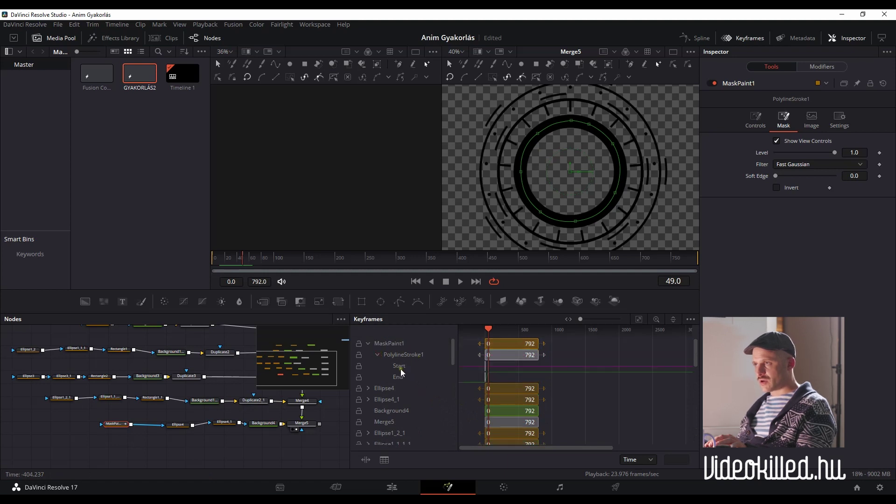
scroll(495, 392, "up", 3)
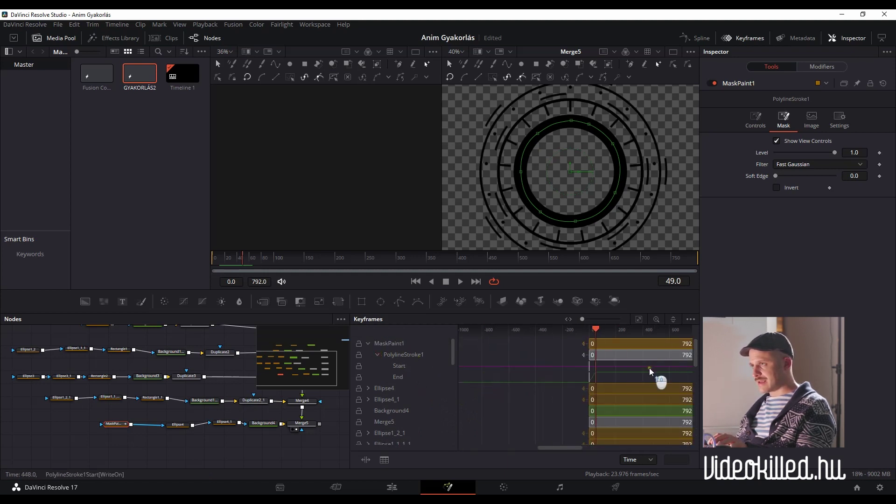
scroll(647, 370, "up", 5)
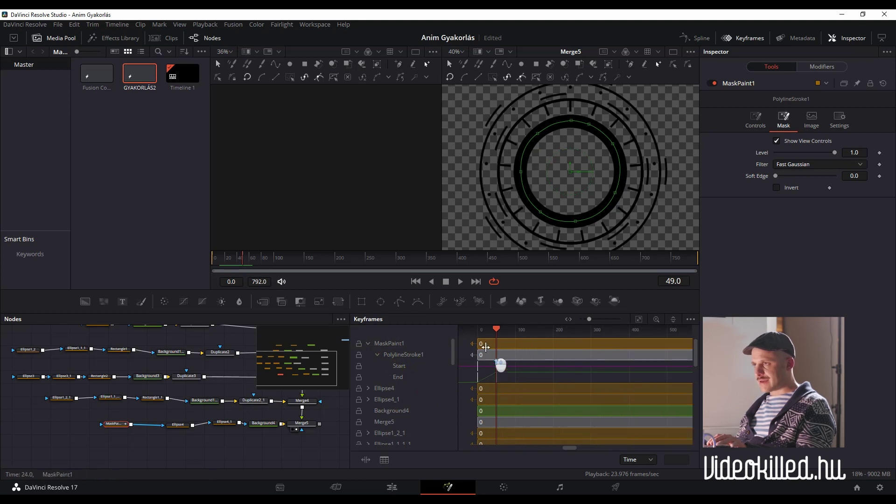
scroll(490, 341, "up", 3)
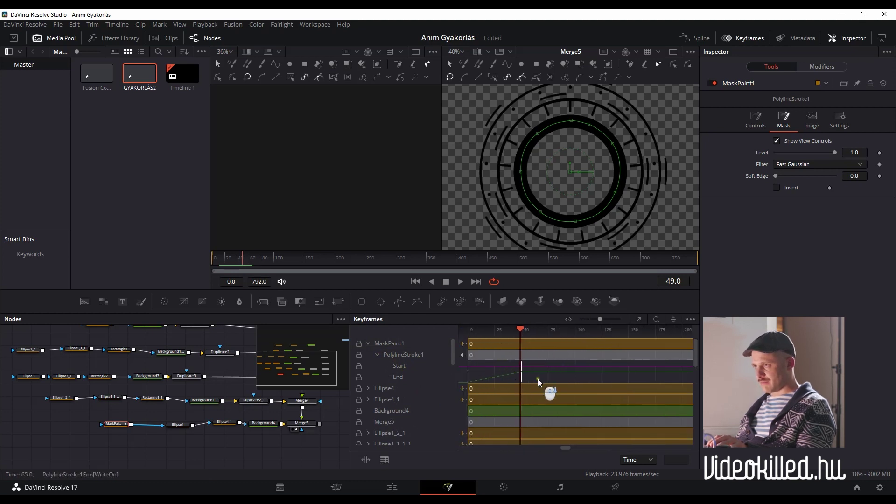
left_click_drag(523, 375, 488, 375)
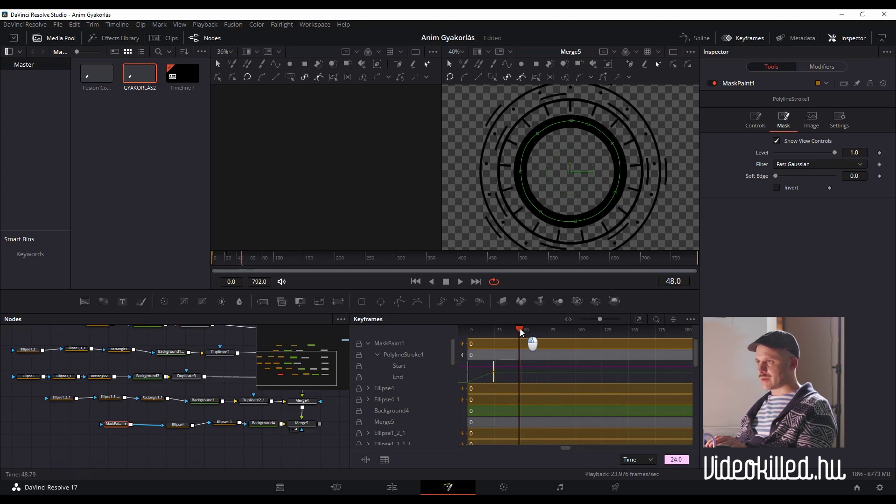
Step: Rewind to frame 0 and play back the quicker ring write-on
left_click_drag(522, 332, 466, 332)
key("space")
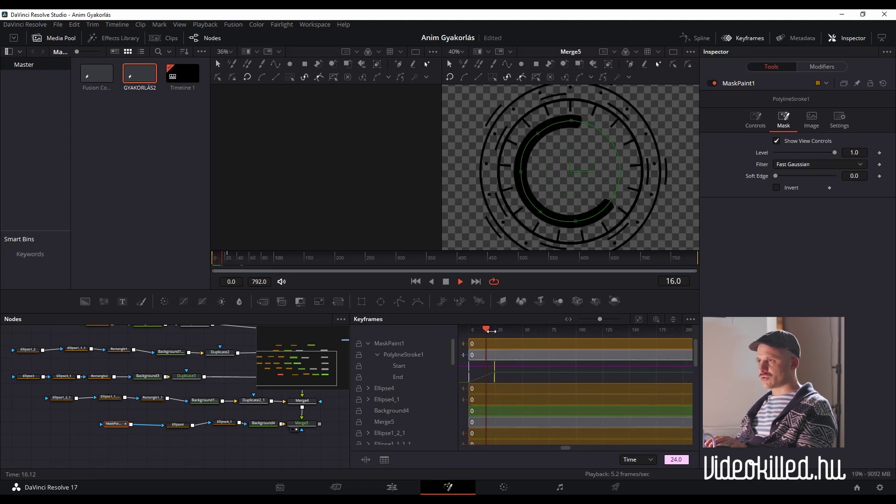
key("space")
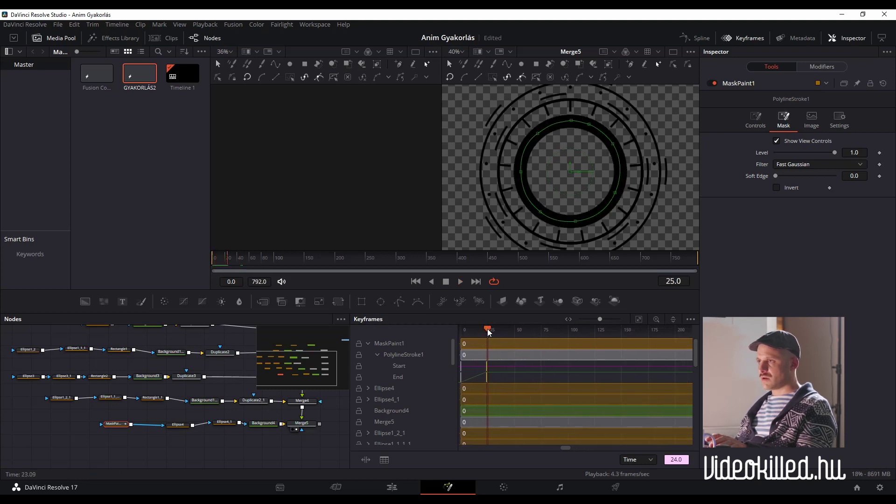
left_click_drag(489, 332, 463, 332)
key("space")
key("space")
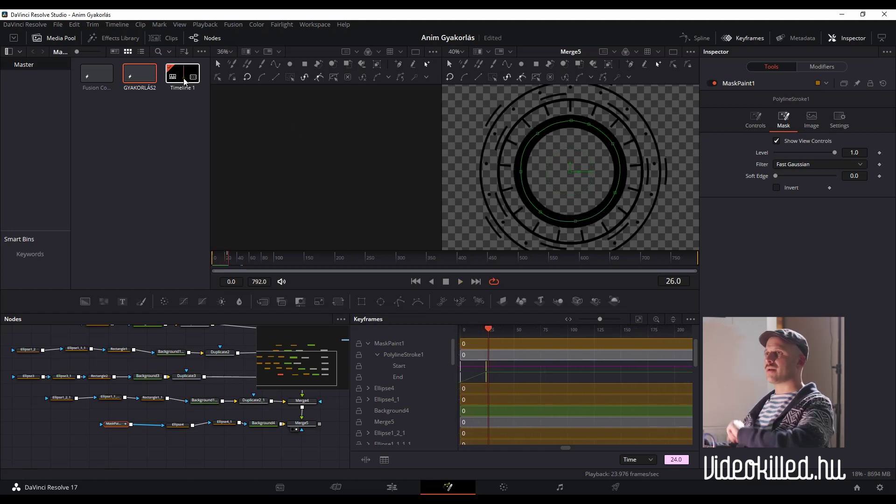
Step: Set Timeline Proxy Mode to Quarter Resolution and start playback
left_click(205, 25)
mouse_move(237, 58)
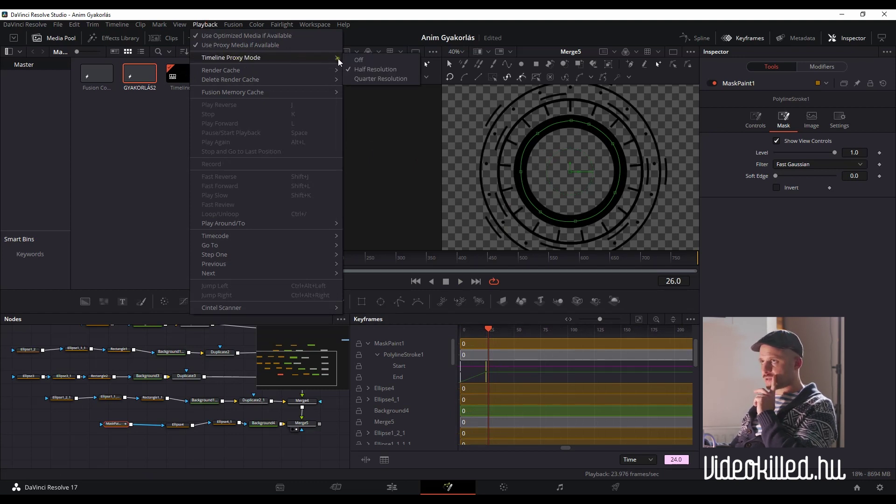
left_click(362, 80)
key("space")
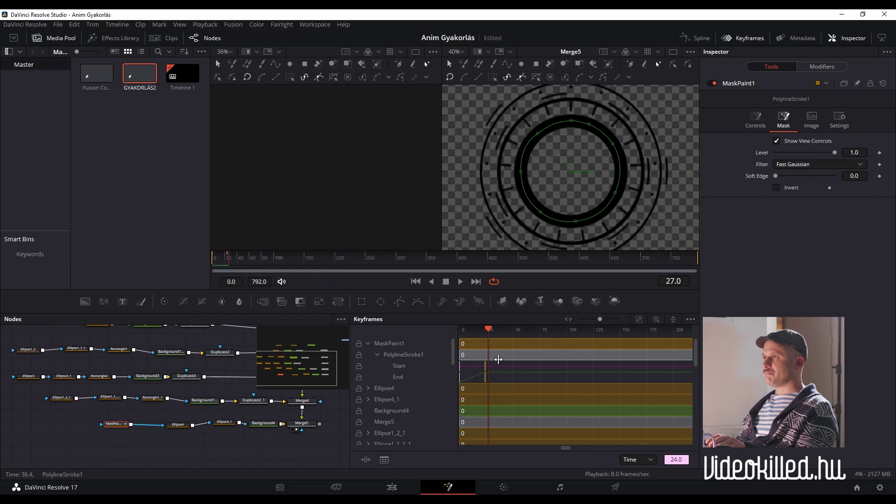
Step: Select Merge5 and add a new black Background5 node to the node graph
left_click(384, 422)
scroll(310, 442, "down", 3)
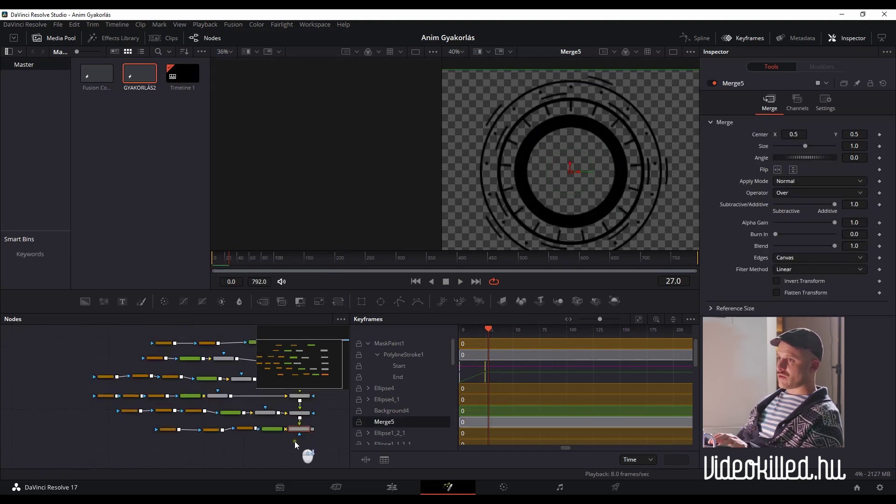
scroll(293, 440, "up", 1)
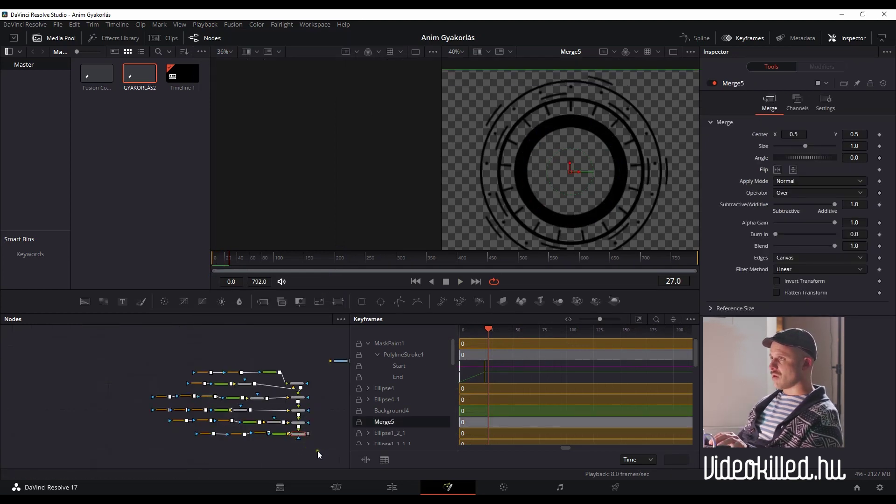
scroll(327, 444, "up", 2)
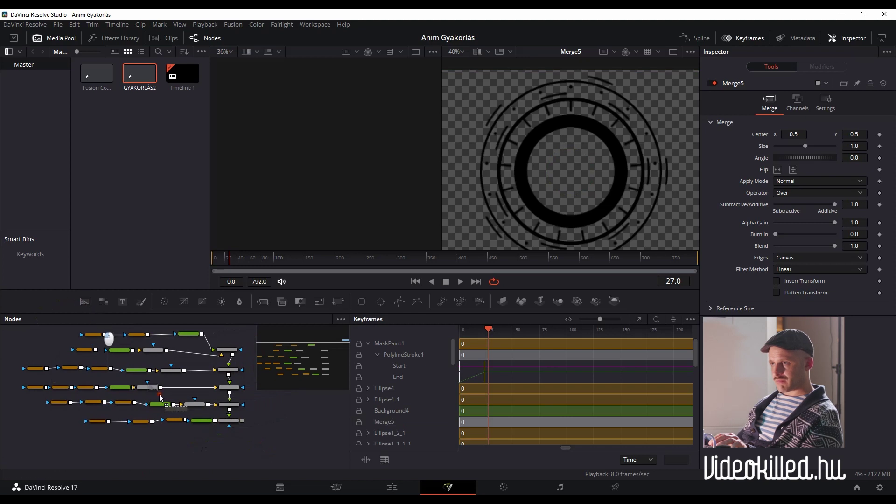
left_click_drag(85, 304, 224, 446)
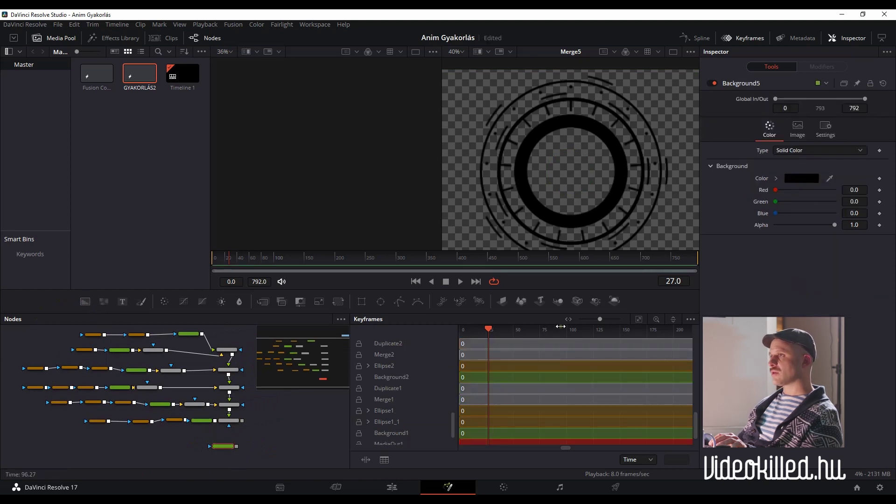
Step: Place Background5 below Merge5 and merge the ring over it in a new Merge6
left_click(750, 38)
scroll(210, 431, "up", 1)
scroll(250, 442, "up", 2)
scroll(303, 434, "up", 1)
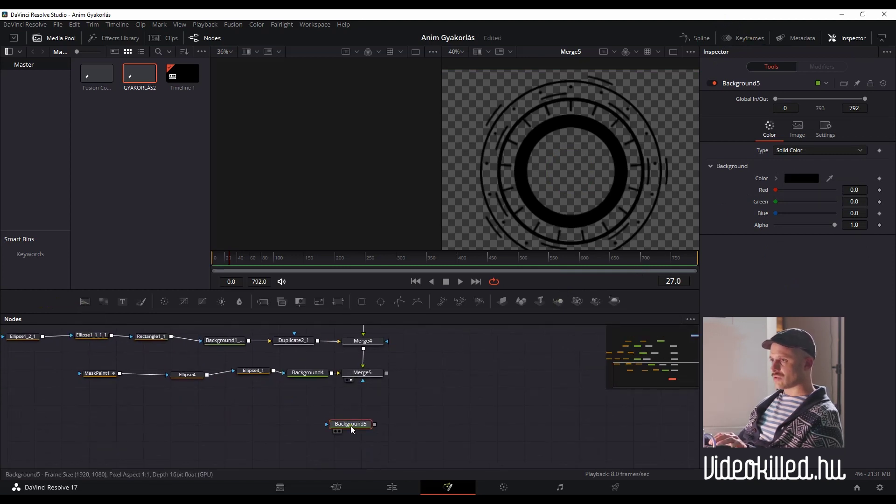
left_click_drag(352, 429, 356, 417)
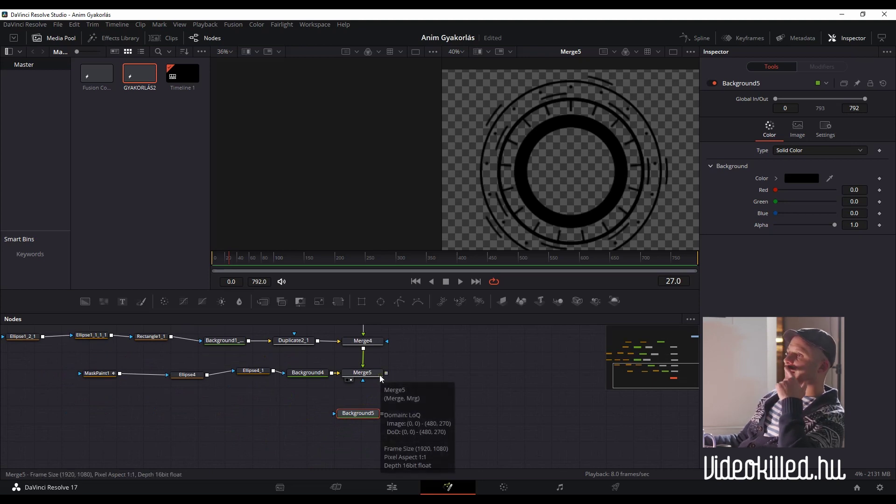
left_click_drag(386, 374, 388, 384)
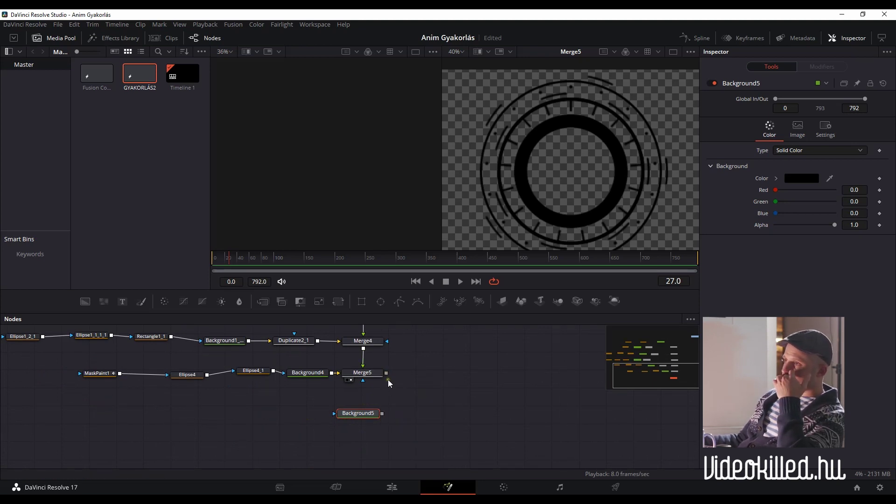
mouse_move(381, 422)
left_mouse_down()
mouse_move(383, 414)
mouse_move(299, 414)
left_mouse_up()
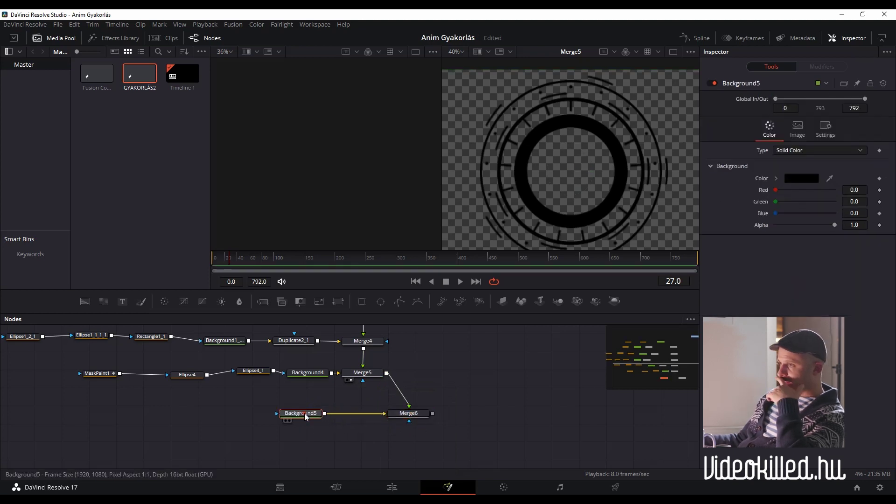
Step: Color Background5 blue #00557F and view Merge6 in the viewer
left_click(796, 177)
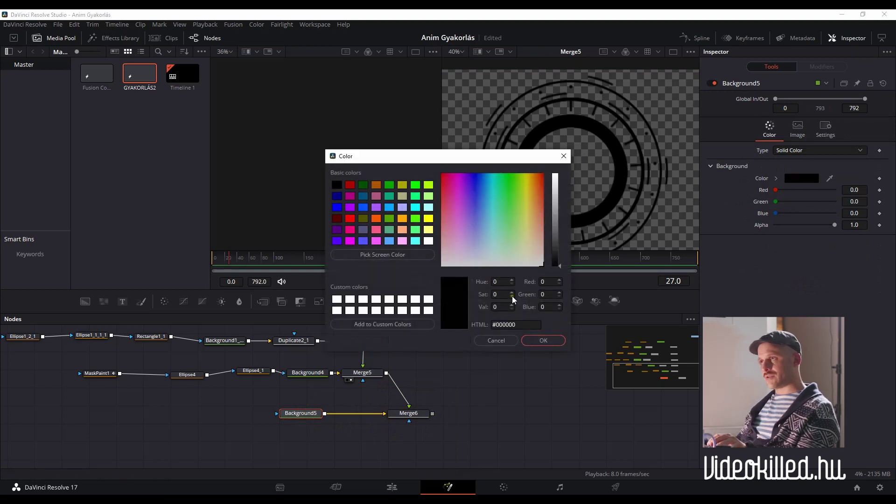
left_click(364, 200)
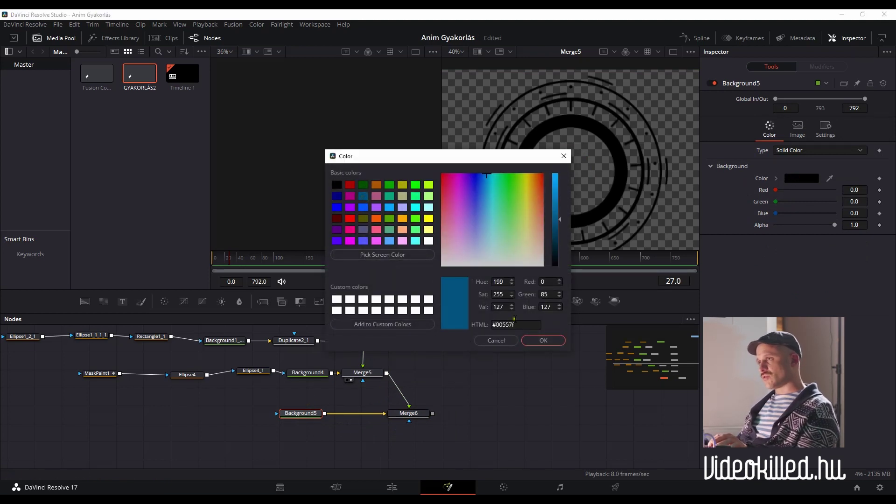
left_click(543, 340)
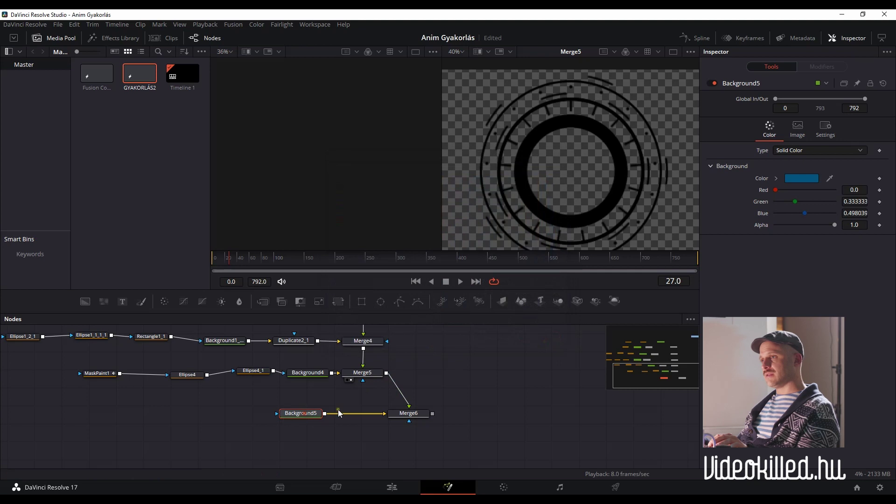
left_click(397, 420)
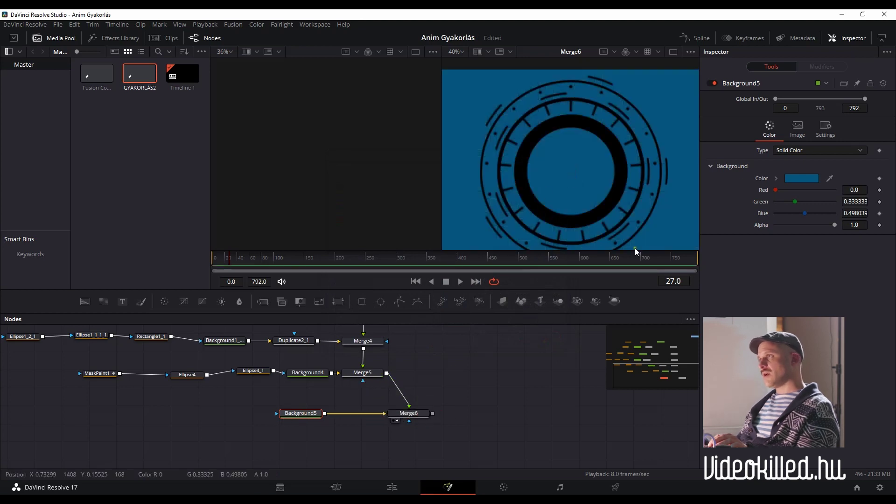
Step: Change Background5 to navy (G 0.176, B 0.263) and move its node lower-left beside Merge6
left_click(802, 178)
left_click(544, 340)
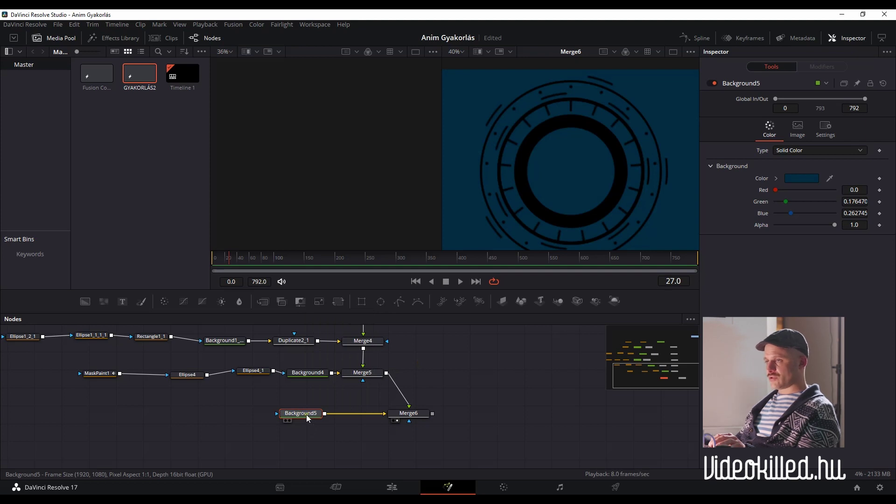
mouse_move(306, 414)
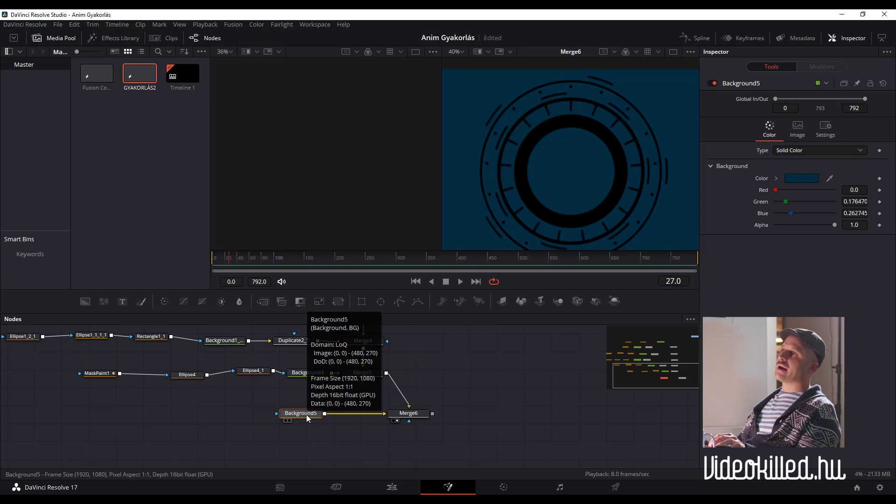
left_click_drag(306, 415, 301, 423)
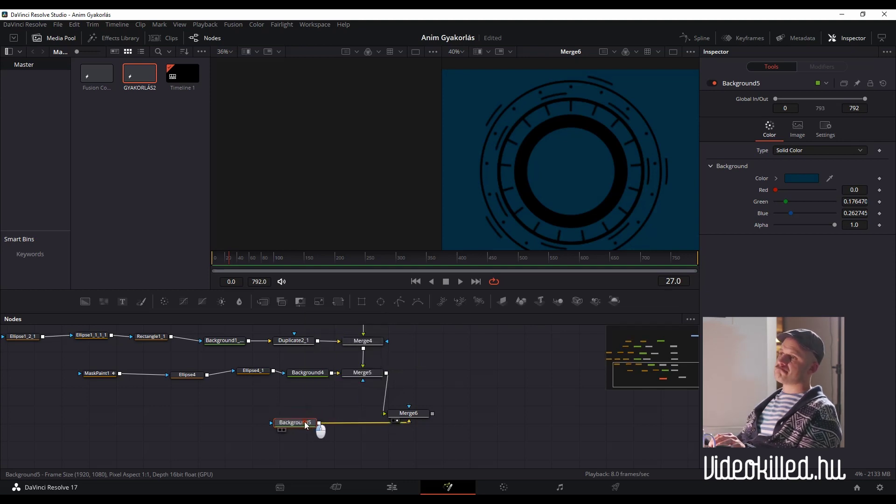
left_click_drag(408, 415, 420, 416)
mouse_move(306, 424)
left_mouse_down()
mouse_move(326, 428)
mouse_move(283, 408)
left_mouse_up()
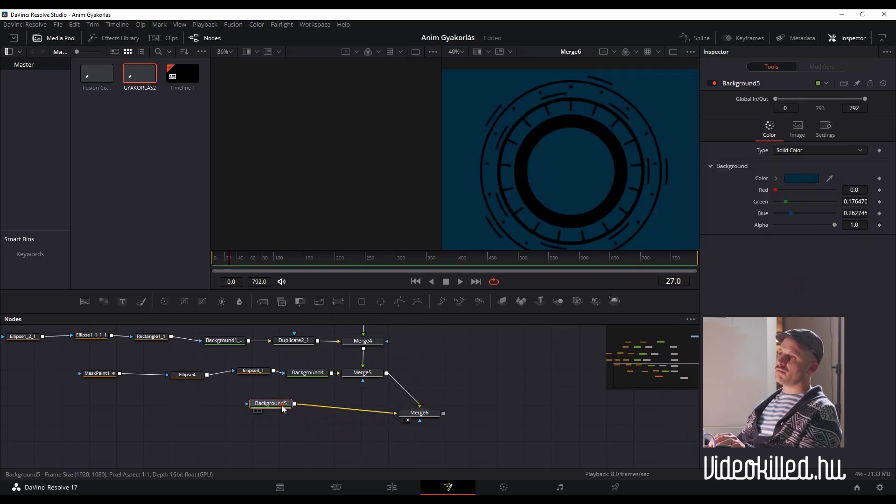
left_click(376, 435)
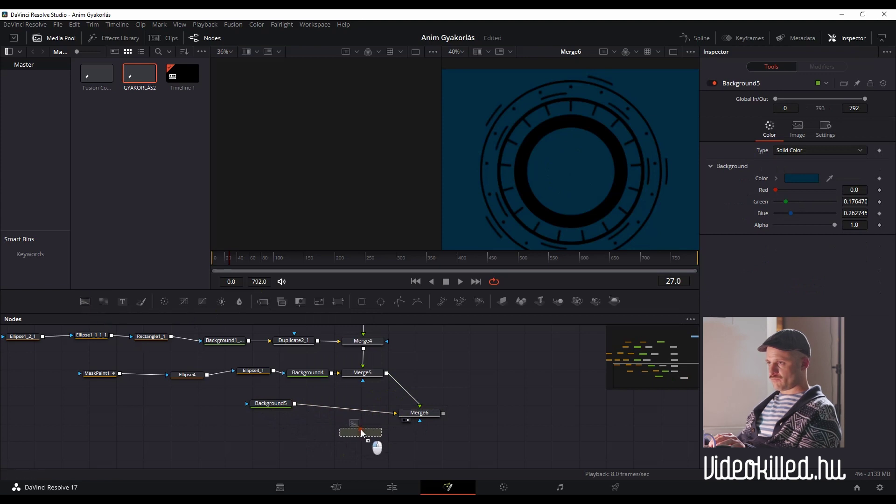
Step: Add a Background6 node below Merge6 and set its colour to grey 0.407843
left_click_drag(86, 303, 376, 446)
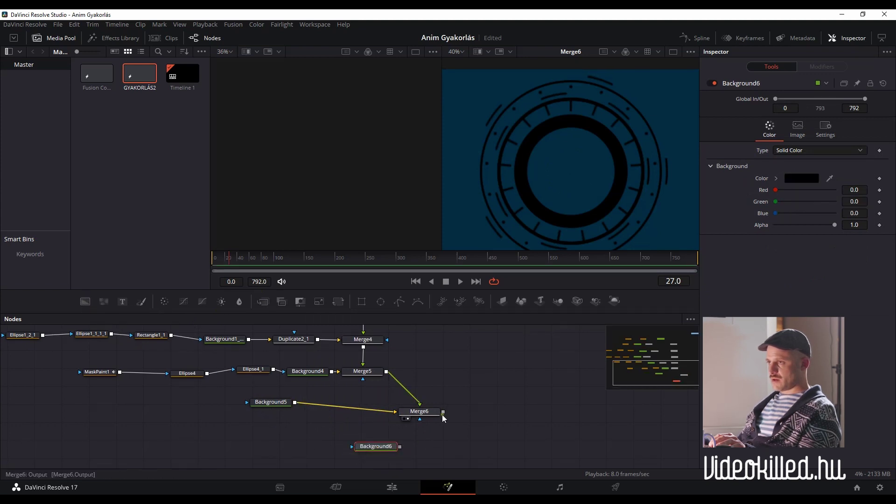
left_click_drag(444, 414, 398, 449)
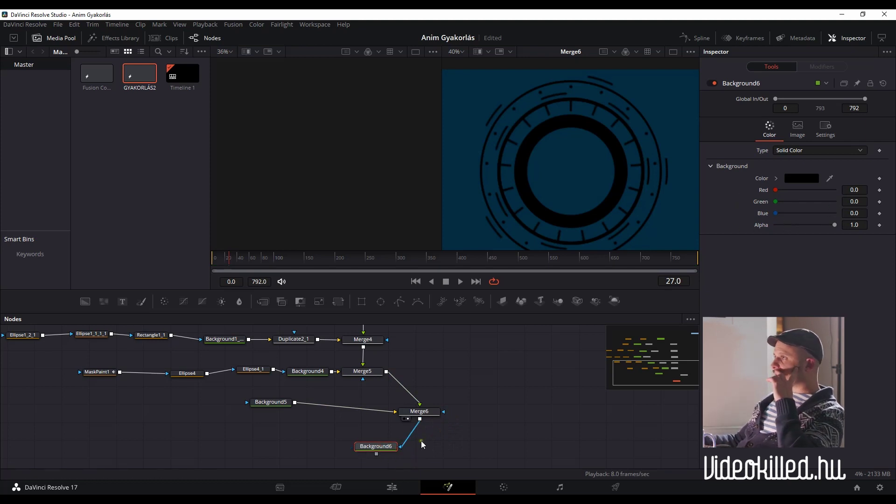
left_click(802, 178)
left_click(563, 226)
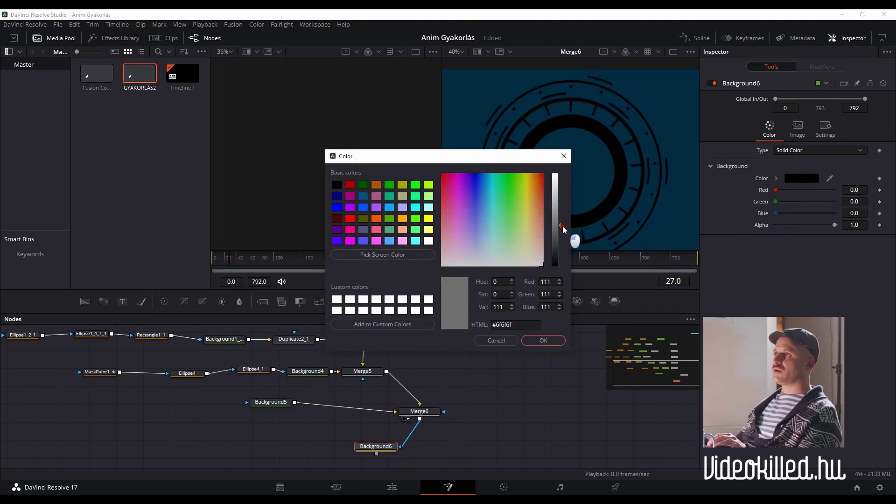
left_click(541, 342)
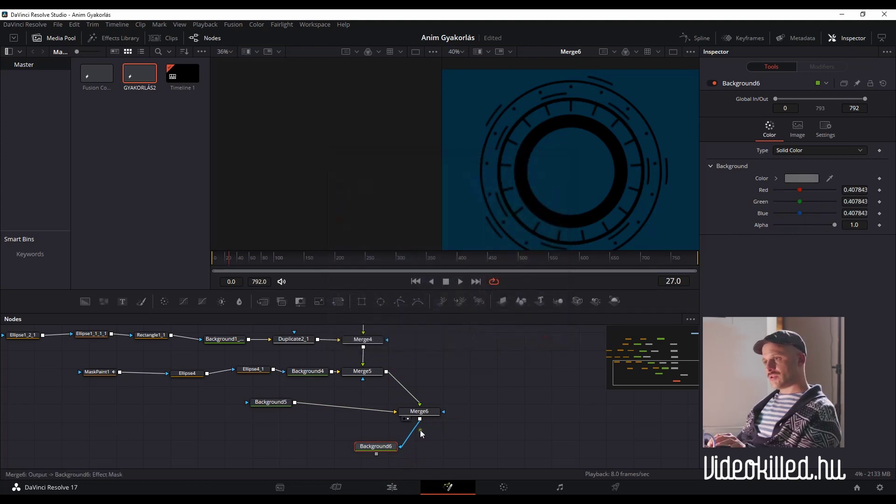
Step: Rearrange the nodes and merge Background6 with Merge6 in a new Merge7
scroll(397, 451, "down", 2)
scroll(414, 427, "up", 1)
left_click_drag(424, 389, 426, 396)
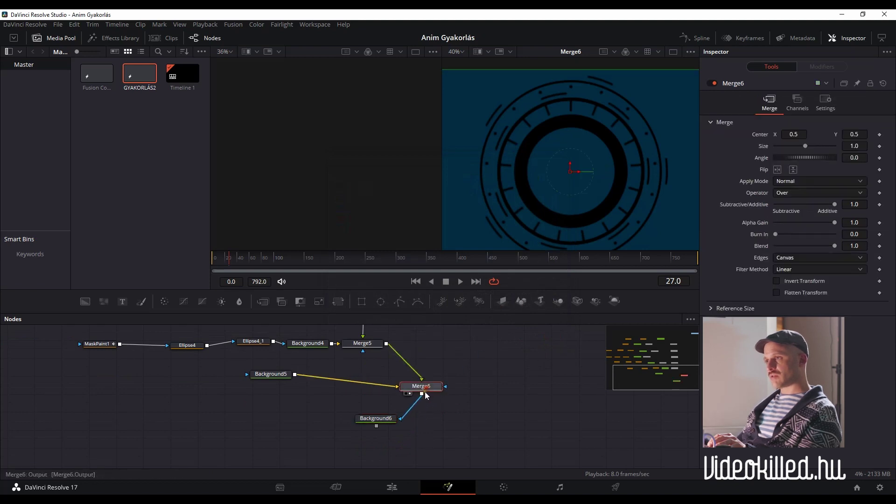
left_click_drag(390, 423, 326, 414)
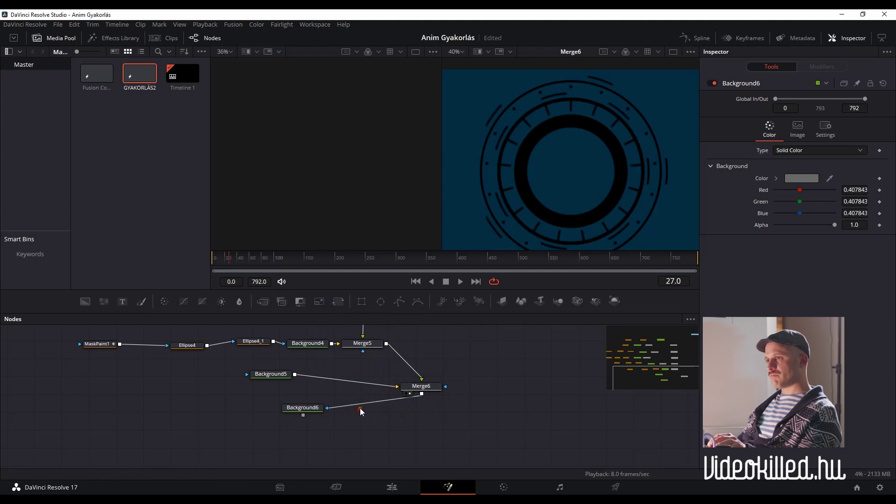
mouse_move(394, 397)
left_mouse_down()
mouse_move(330, 407)
mouse_move(443, 381)
mouse_move(397, 399)
left_mouse_up()
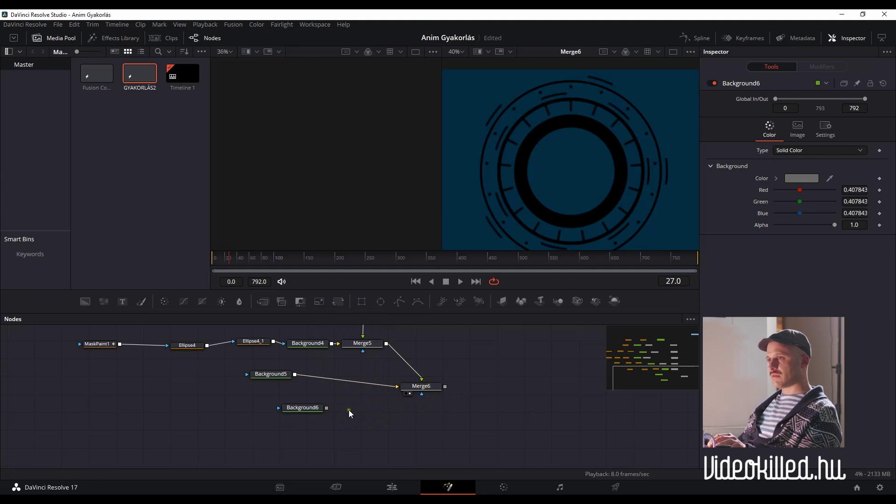
left_click_drag(307, 408, 338, 416)
left_click_drag(445, 387, 356, 417)
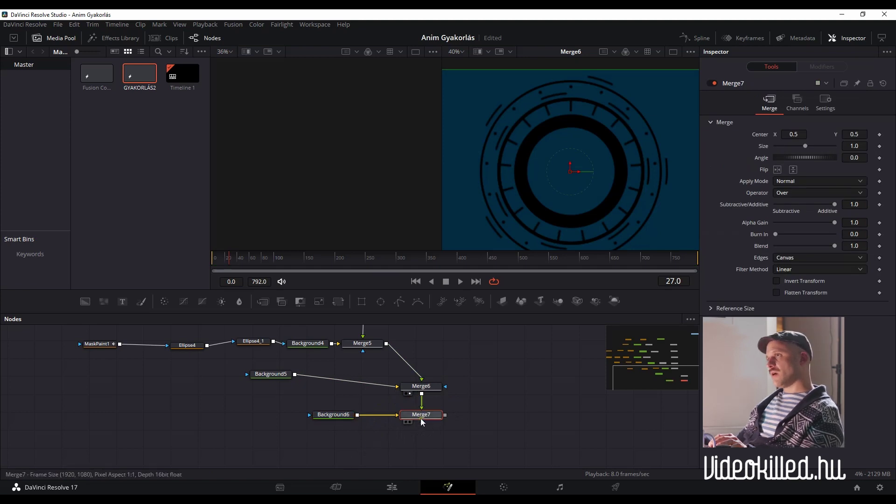
Step: Show Merge7 in the right viewer and reroute Background6's link into Merge7
left_click(345, 418)
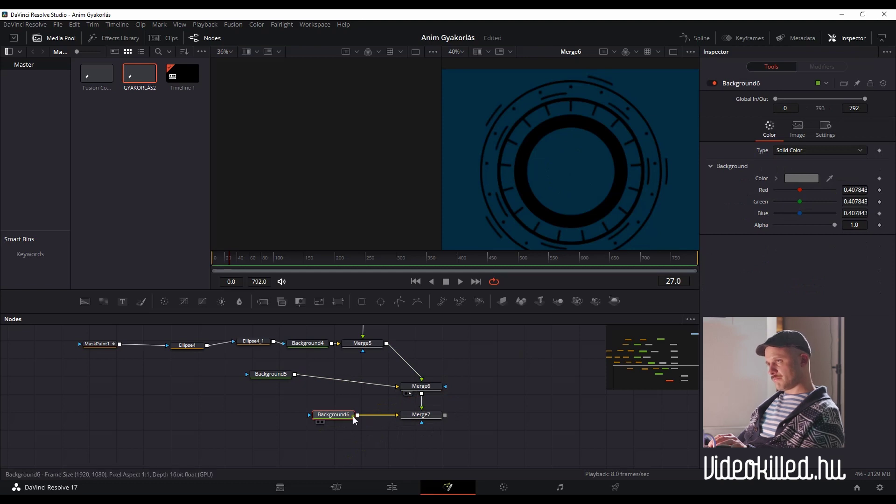
scroll(517, 186, "down", 2)
left_click(429, 417)
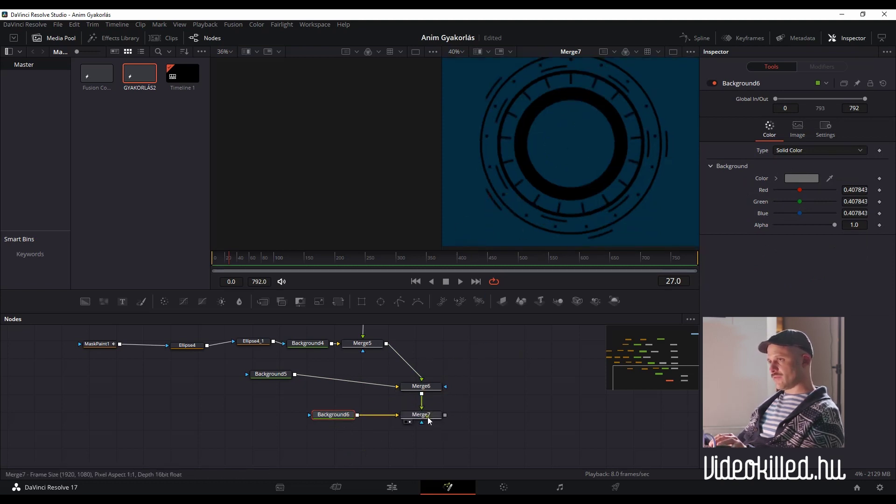
left_click_drag(434, 416, 523, 214)
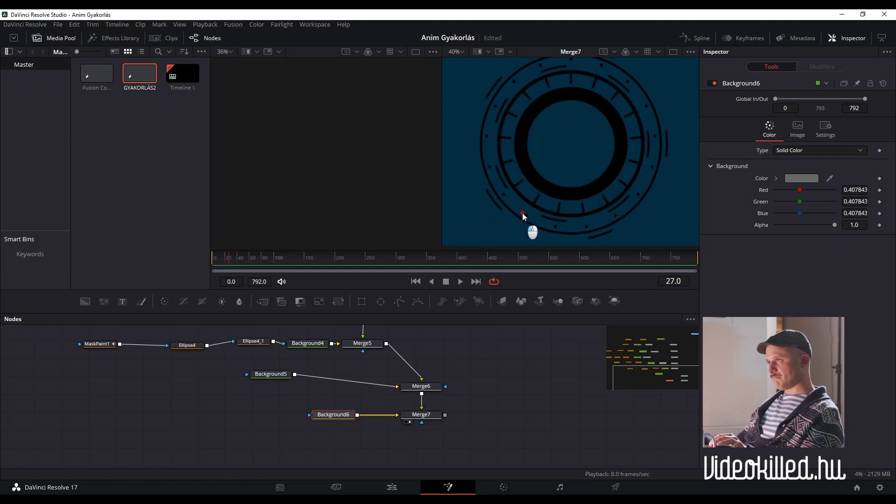
left_click(423, 417)
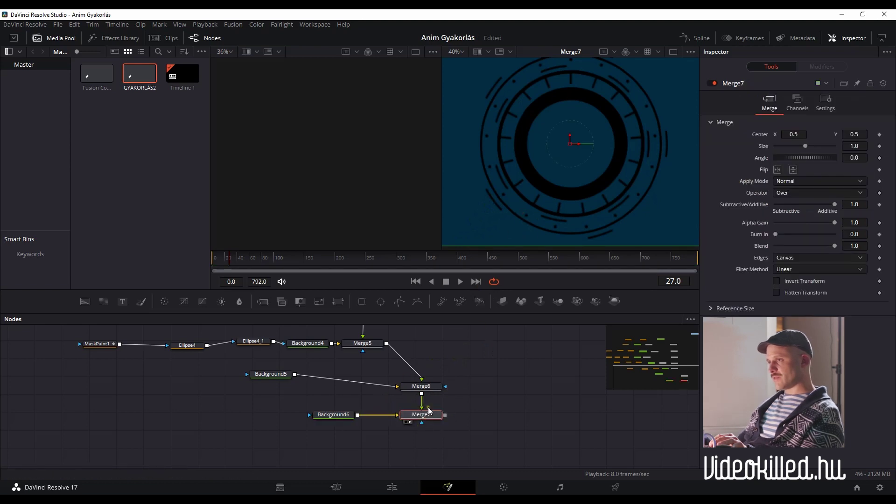
left_click_drag(395, 416, 422, 413)
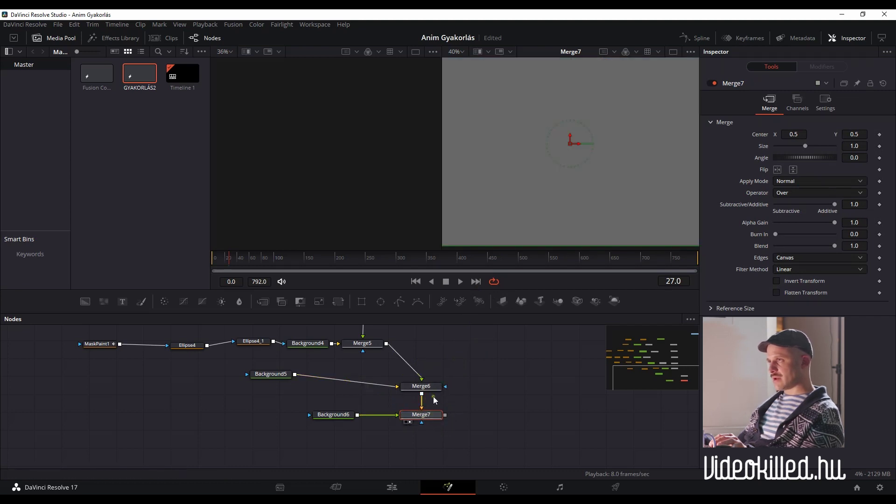
left_click(339, 415)
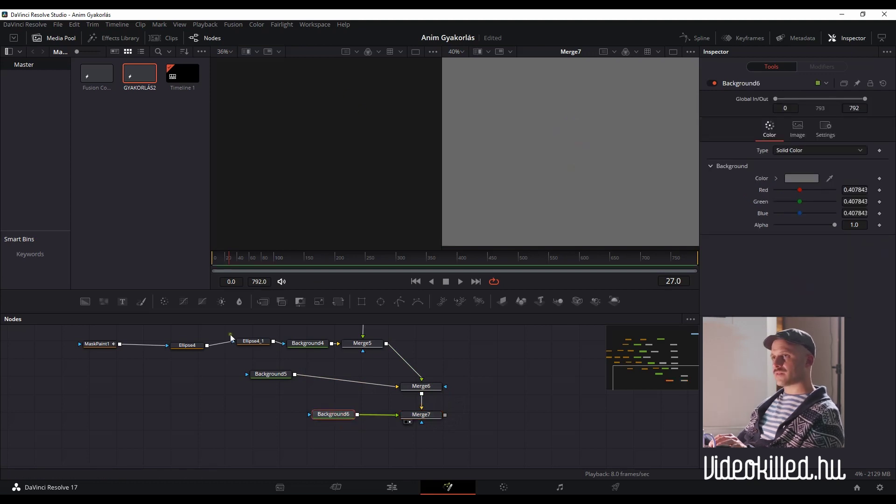
left_click(361, 302)
left_click_drag(332, 397, 271, 423)
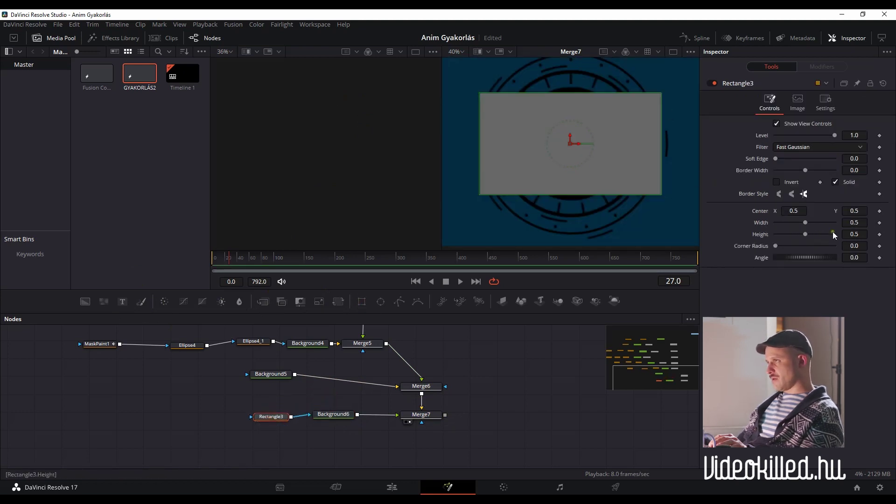
left_click_drag(858, 234, 885, 233)
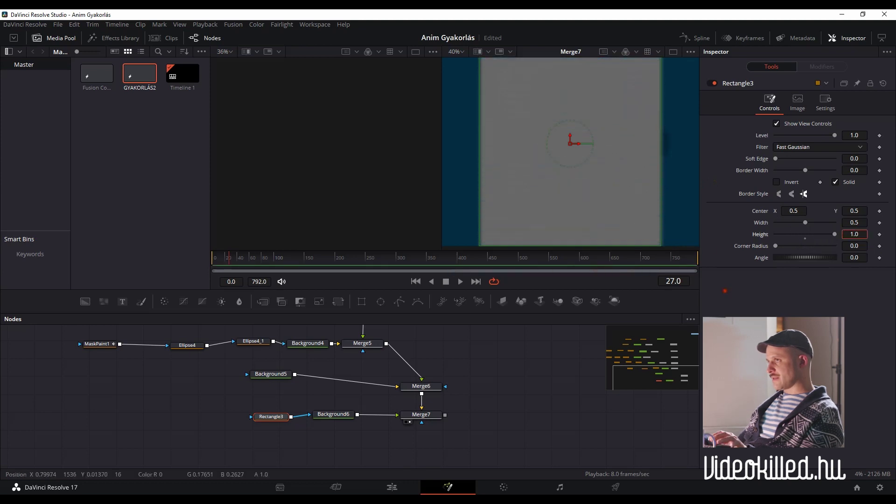
scroll(507, 186, "down", 2)
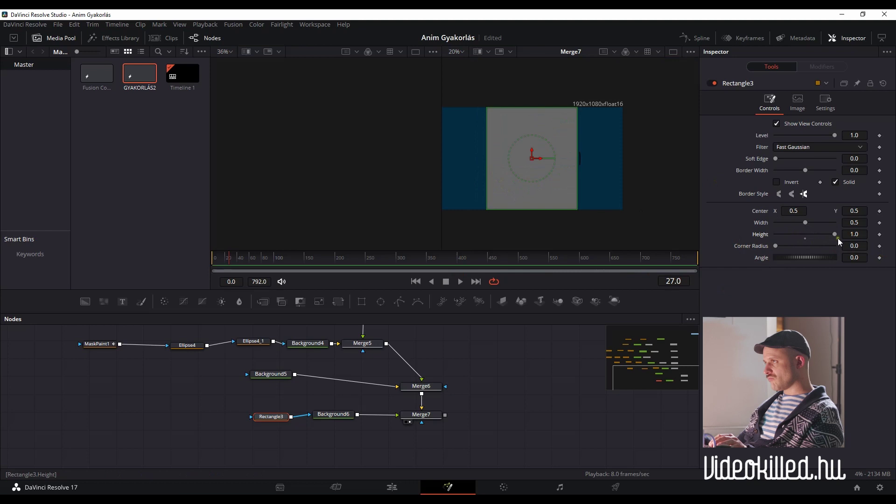
left_click_drag(858, 234, 627, 249)
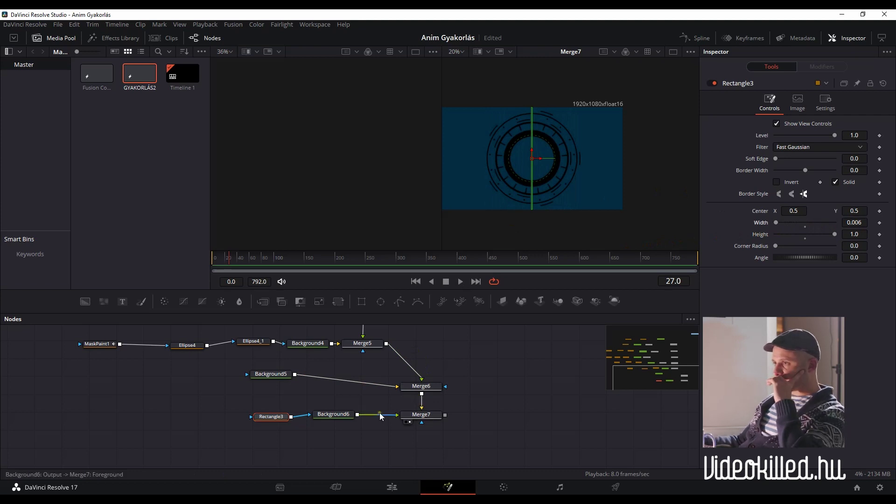
left_click_drag(379, 417, 421, 415)
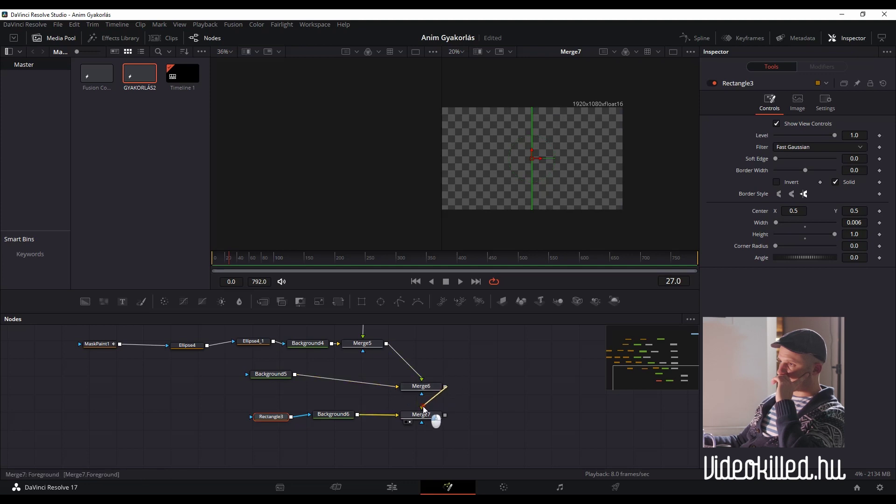
scroll(542, 185, "up", 2)
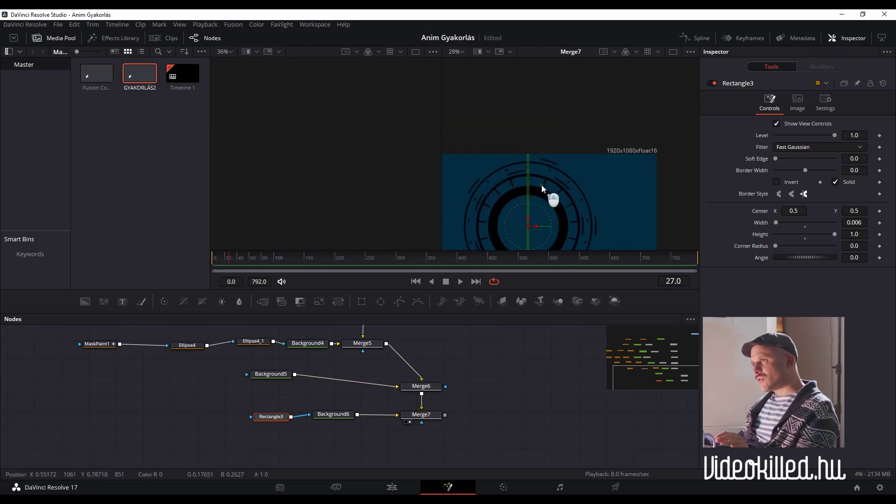
scroll(534, 197, "up", 3)
scroll(533, 197, "down", 3)
scroll(528, 200, "down", 2)
scroll(525, 220, "up", 2)
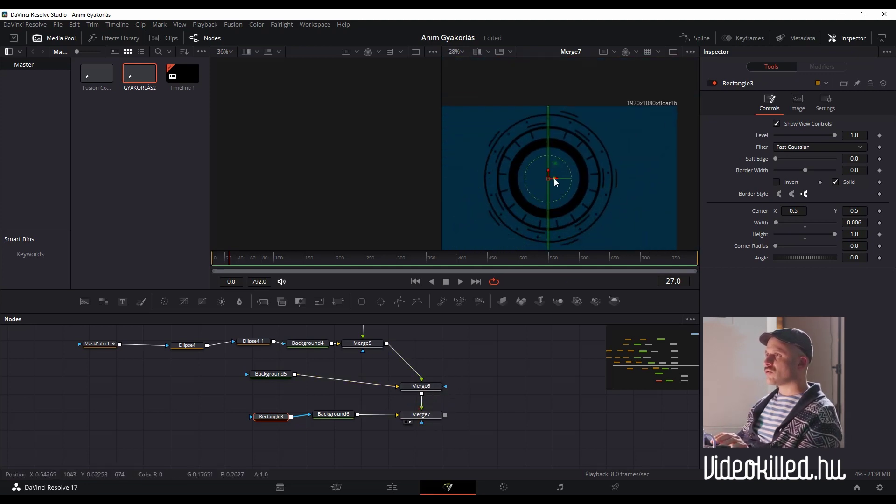
scroll(554, 178, "up", 1)
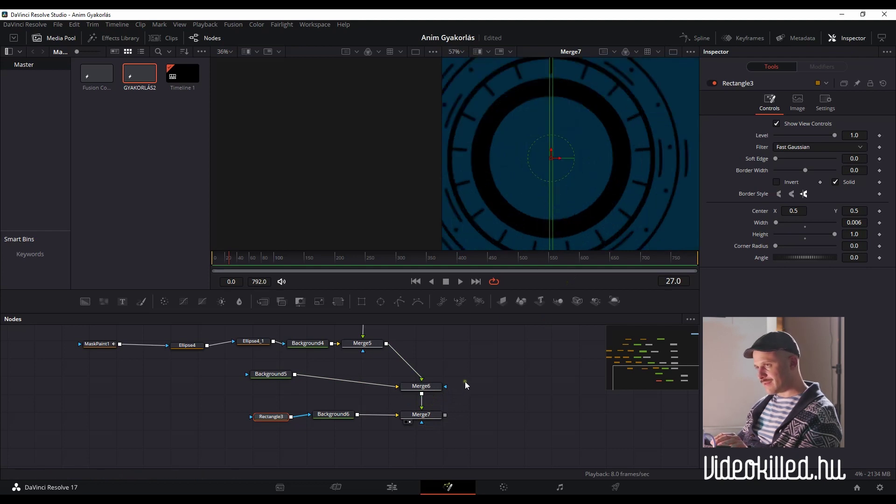
left_click(338, 415)
Step: Cut the Merge6→Merge7 and Merge5→Merge6 links and move the Merge6/Background5 branch aside
left_click(272, 374)
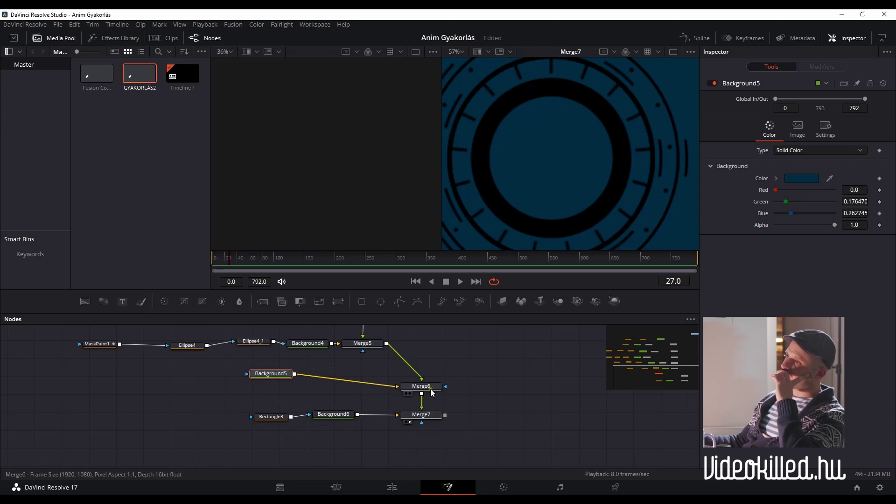
left_click_drag(422, 407, 443, 408)
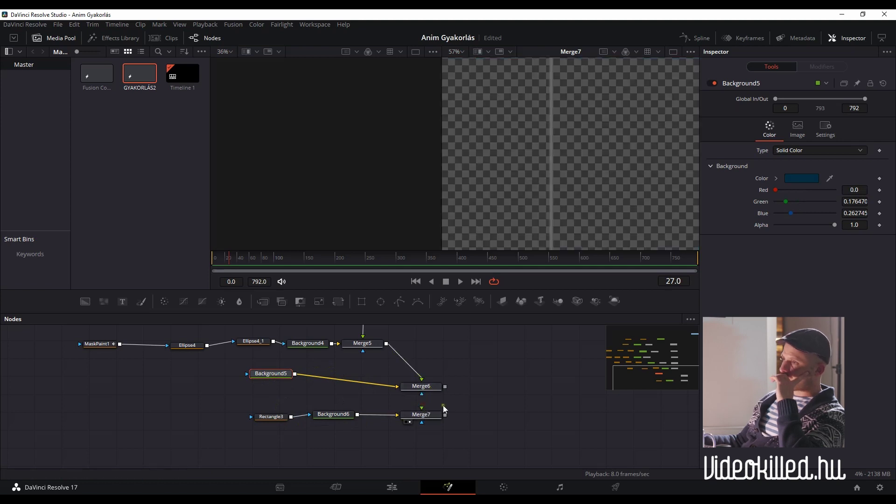
left_click(422, 416)
left_click_drag(258, 399, 411, 424)
left_click_drag(420, 379, 414, 371)
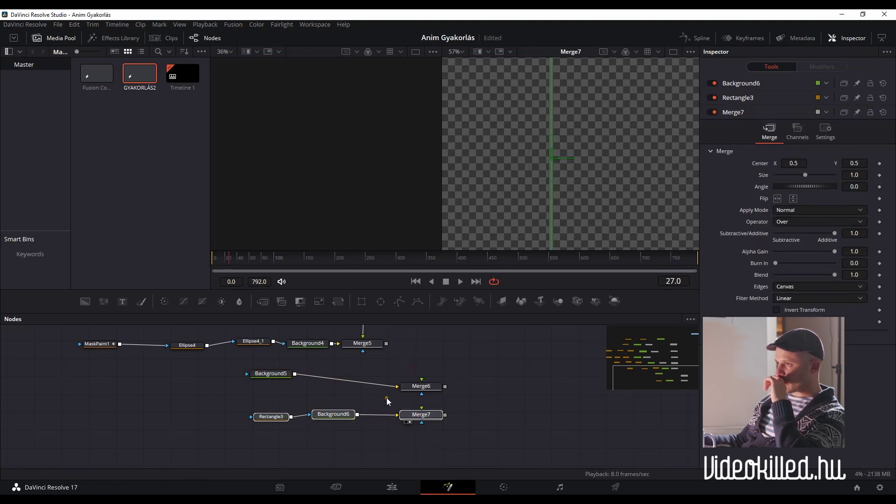
mouse_move(286, 400)
left_mouse_down()
mouse_move(434, 425)
mouse_move(415, 366)
left_mouse_up()
mouse_move(420, 408)
left_mouse_down()
mouse_move(257, 374)
mouse_move(269, 360)
left_mouse_up()
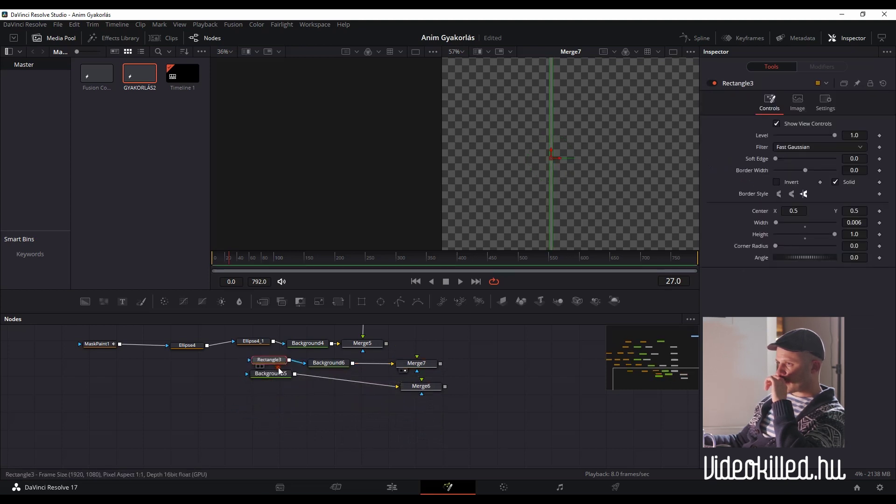
mouse_move(470, 419)
left_mouse_down()
mouse_move(278, 373)
mouse_move(275, 421)
left_mouse_up()
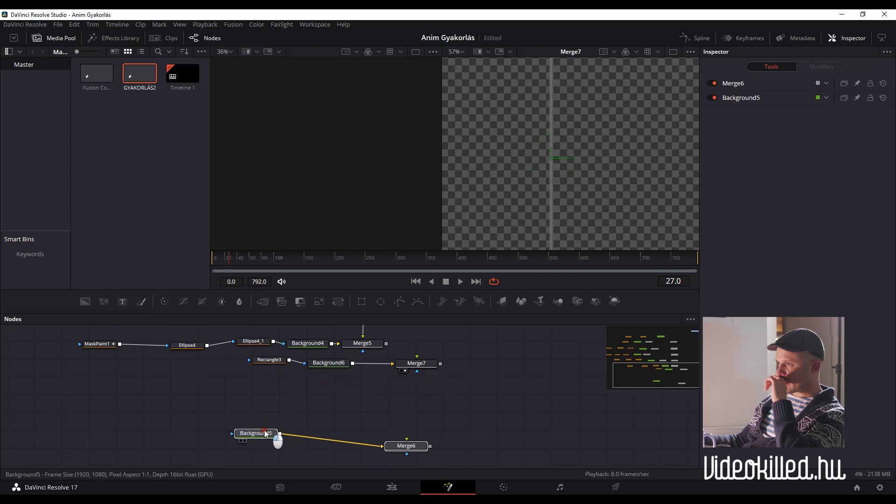
Step: Connect Merge5's ring to Merge7's foreground input, deleting the stray Merge8
left_click_drag(386, 343, 441, 364)
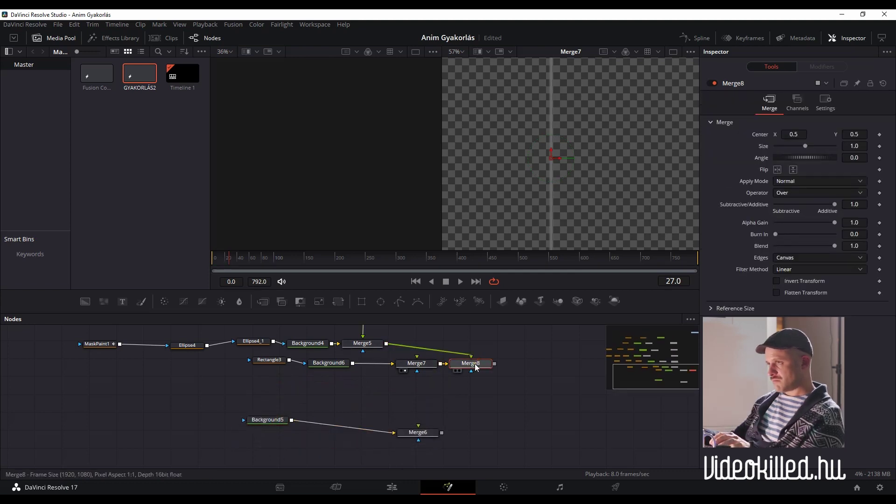
key("Delete")
left_click_drag(384, 344, 419, 358)
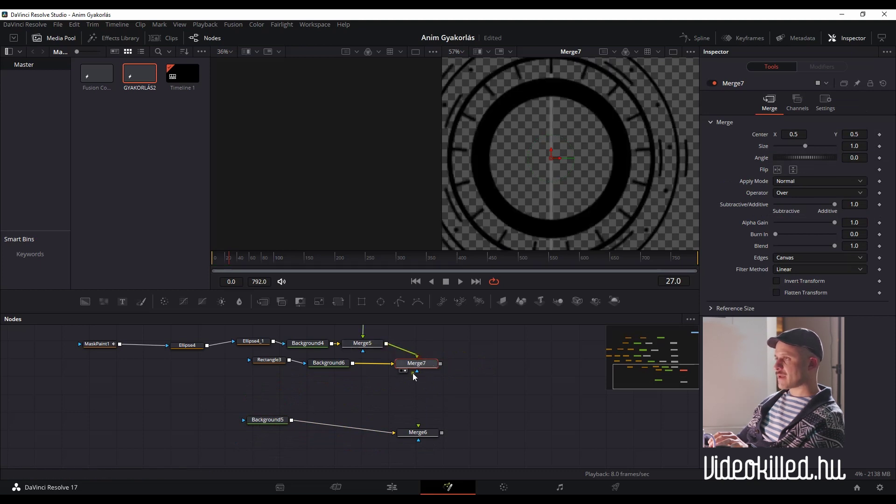
scroll(541, 205, "down", 3)
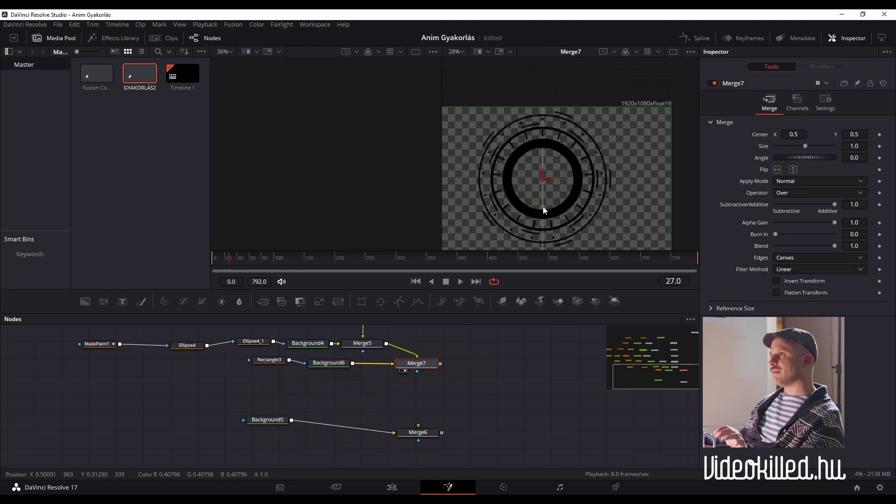
scroll(543, 206, "down", 3)
scroll(547, 201, "up", 3)
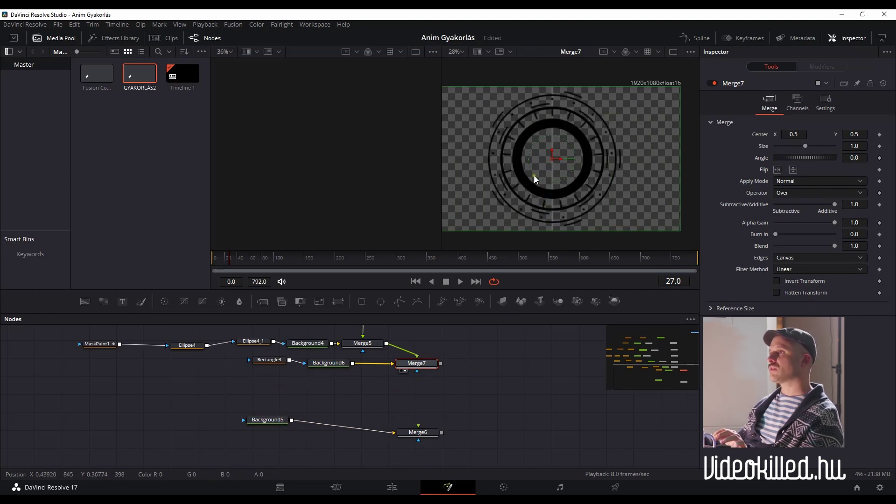
scroll(532, 176, "down", 2)
scroll(524, 178, "up", 2)
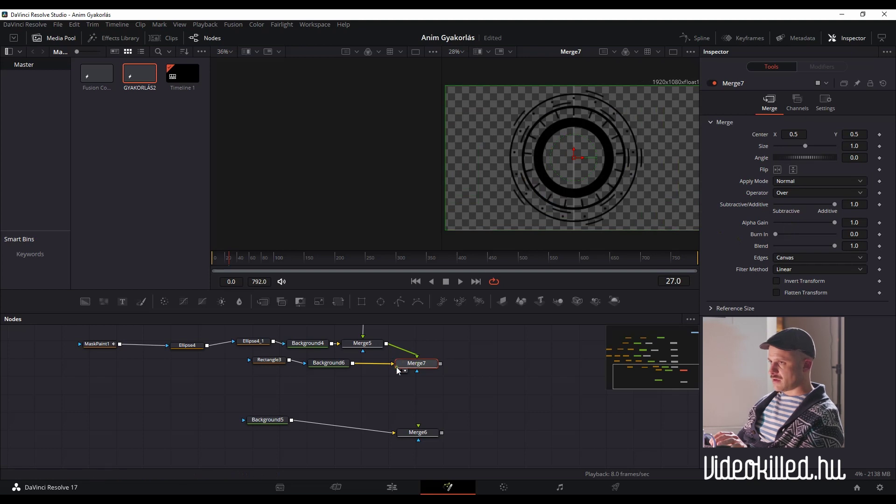
left_click(270, 360)
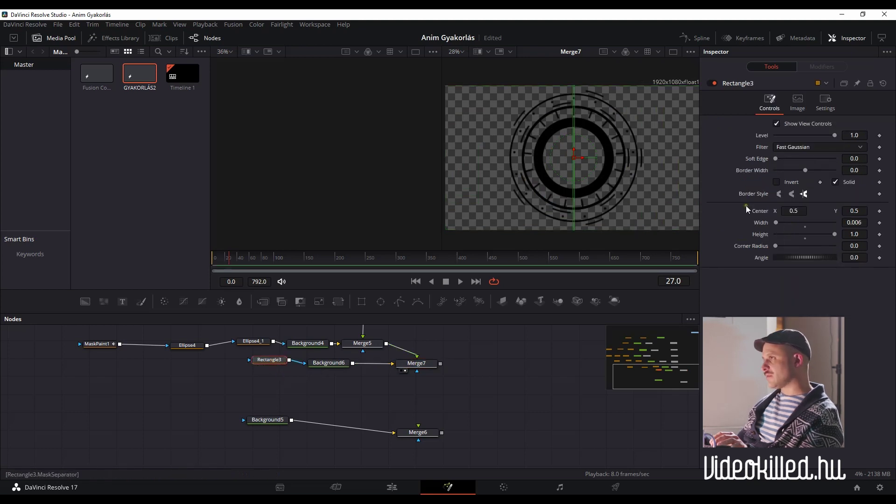
Step: Narrow Rectangle3 to width 0.004 and slide its center left to X 0.042649
scroll(561, 176, "up", 2)
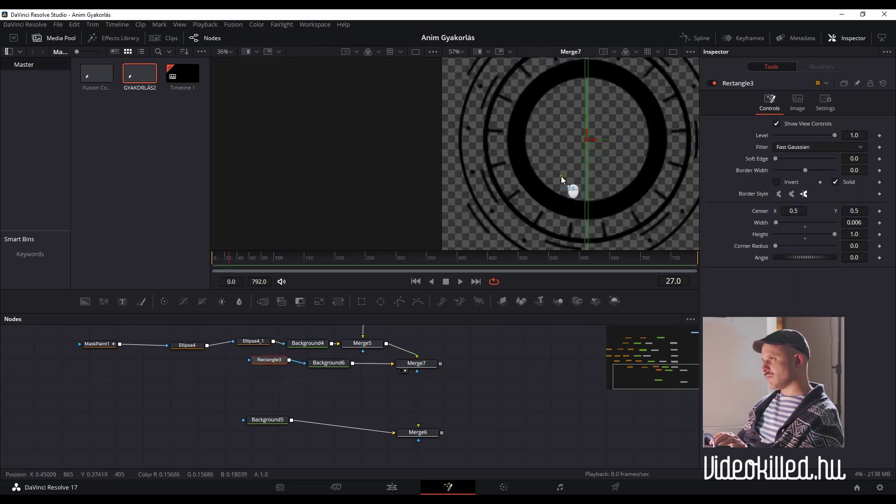
scroll(561, 175, "up", 2)
scroll(851, 222, "down", 2)
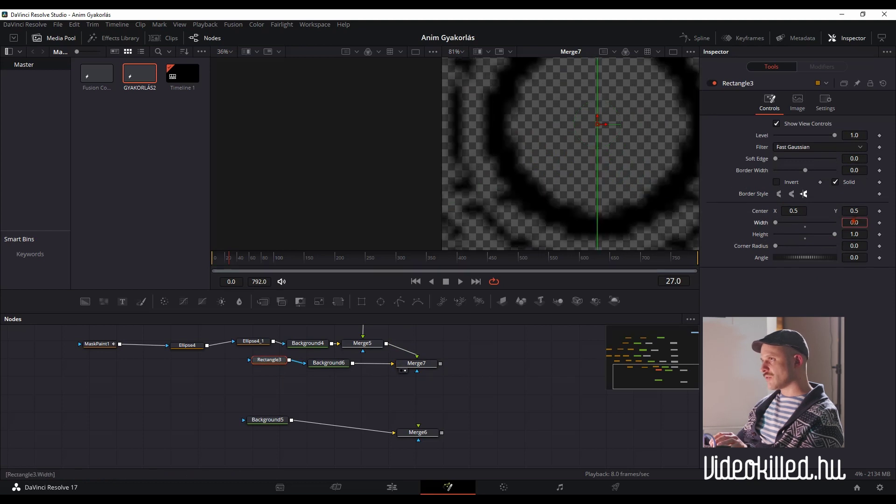
scroll(615, 200, "down", 4)
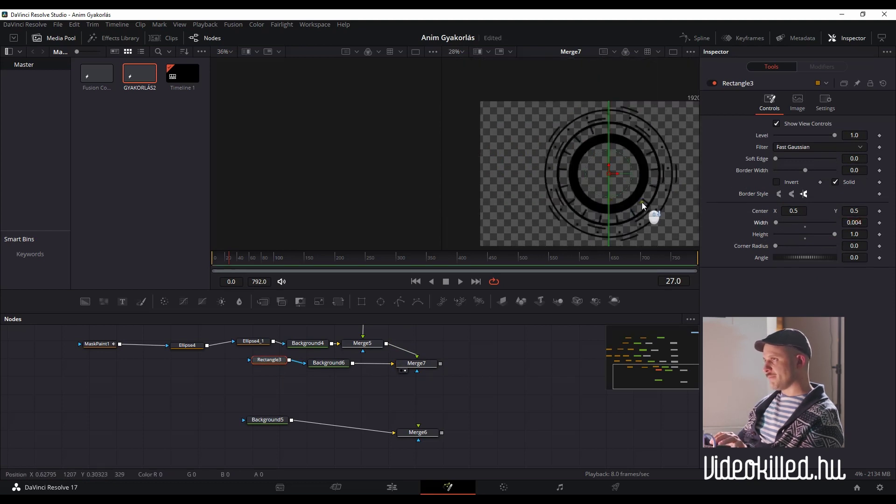
left_click_drag(617, 173, 499, 184)
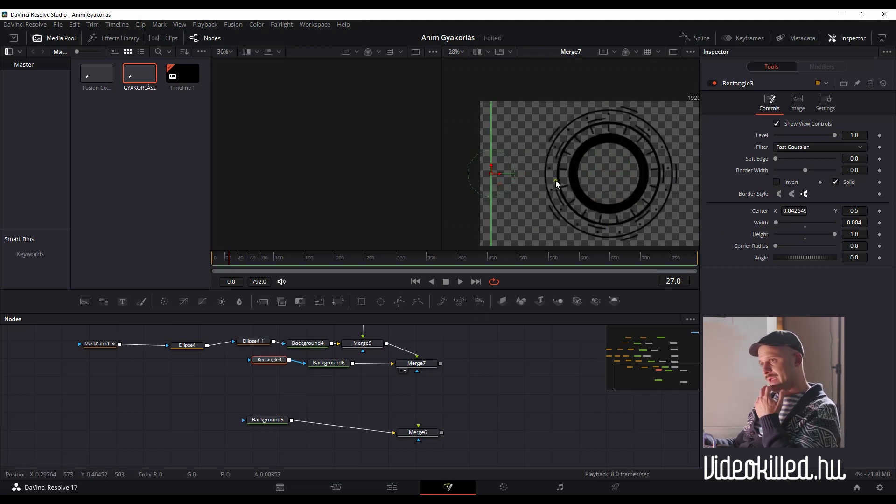
Step: Shift the Rectangle3 and Background6 nodes to the left in the node graph
left_click(322, 364)
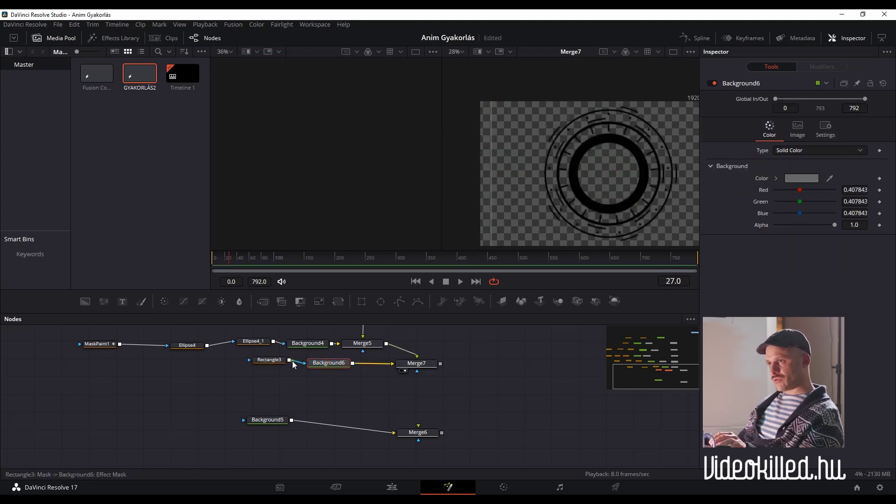
left_click_drag(280, 360, 272, 363)
left_click(336, 379)
mouse_move(336, 379)
left_mouse_down()
mouse_move(241, 357)
mouse_move(145, 371)
left_mouse_up()
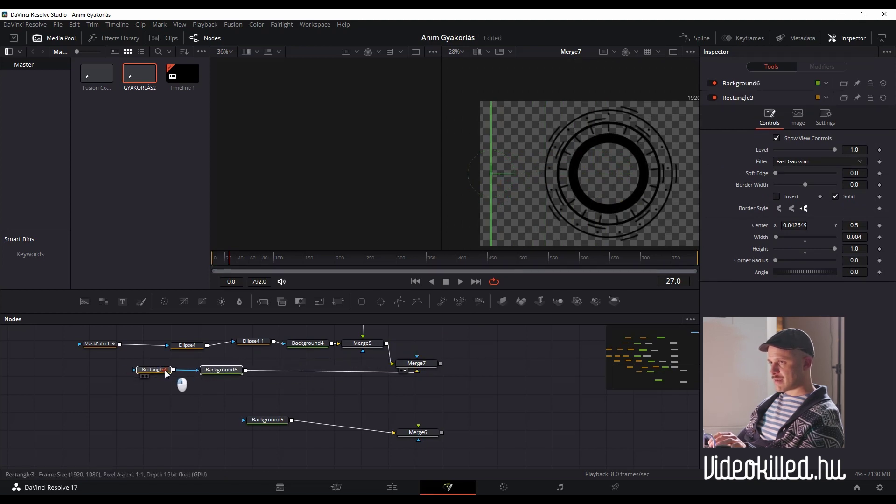
Step: Add a Duplicate node after Background6 and set it to 25 copies of the line
left_click(213, 370)
key("shift+space")
type("mask")
key("BackSpace")
key("BackSpace")
key("BackSpace")
type("dup")
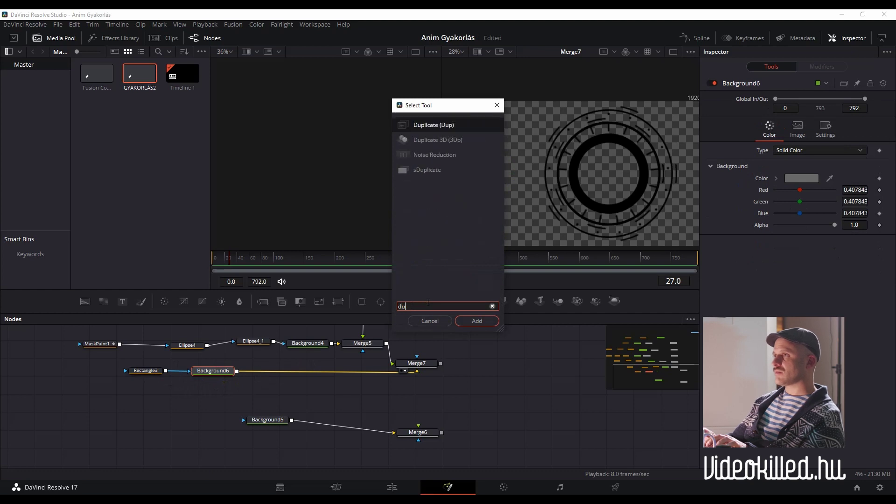
left_click(477, 321)
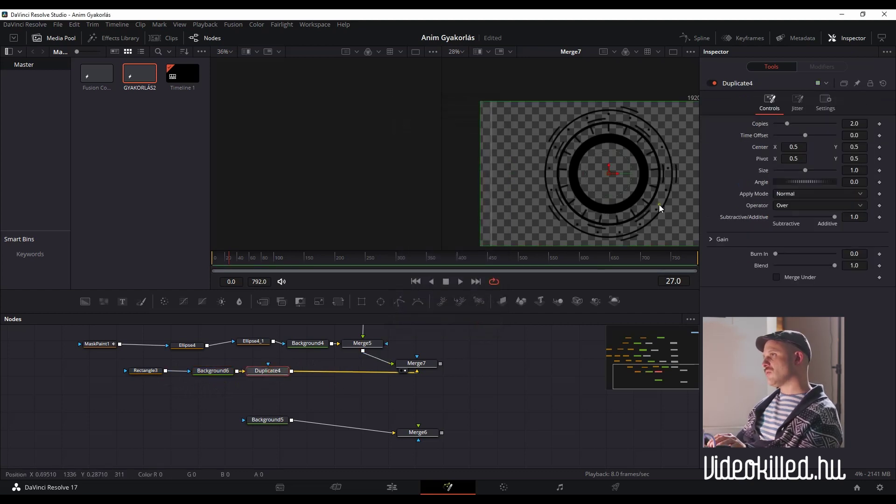
type("5")
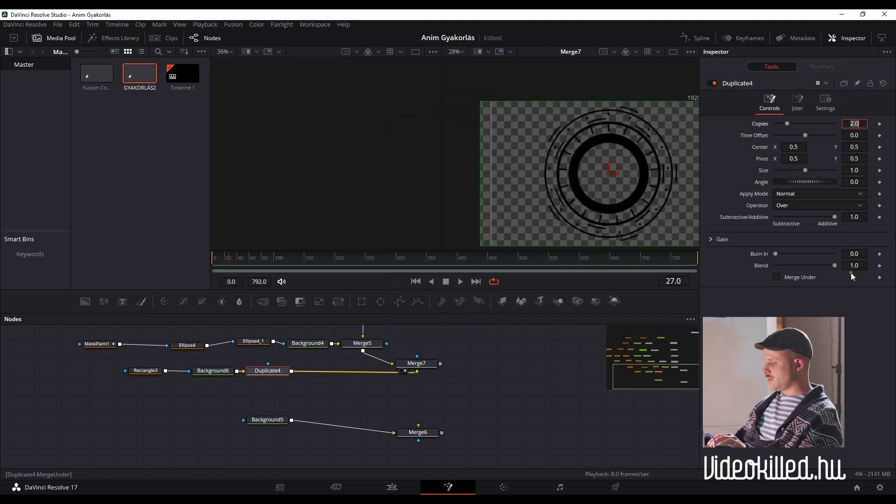
key("Tab")
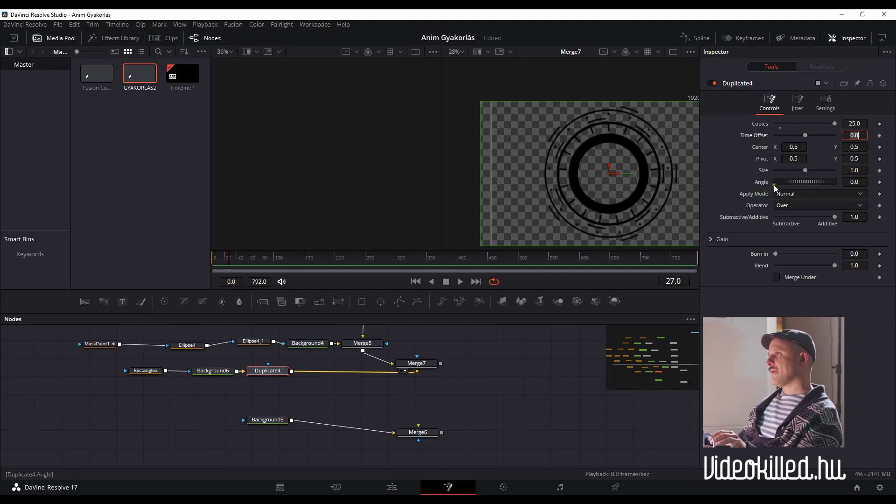
Step: Adjust the Duplicate offset to spread the line copies, then tighten their spacing
left_click_drag(856, 149, 853, 148)
key("ctrl+z")
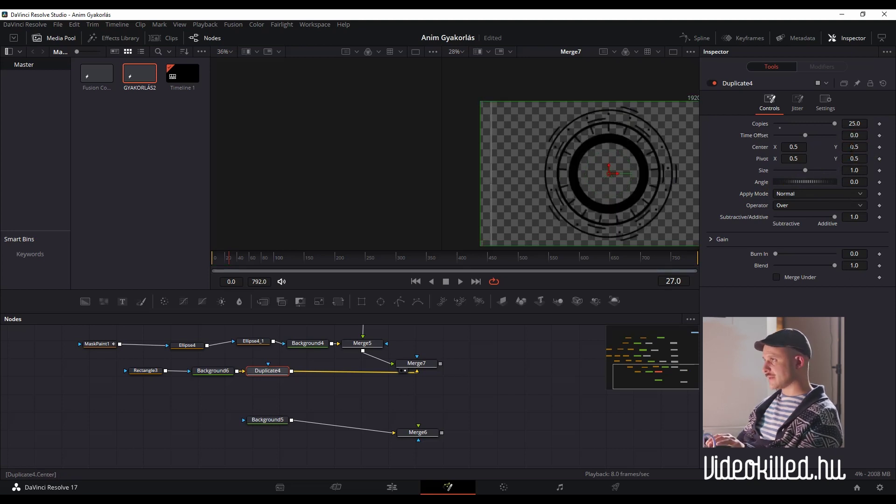
left_click_drag(804, 154, 822, 154)
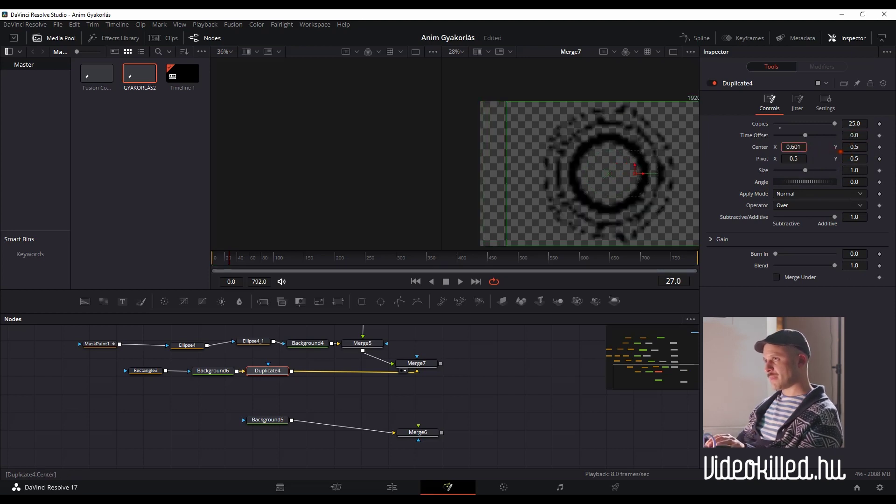
scroll(604, 164, "down", 2)
scroll(575, 186, "up", 1)
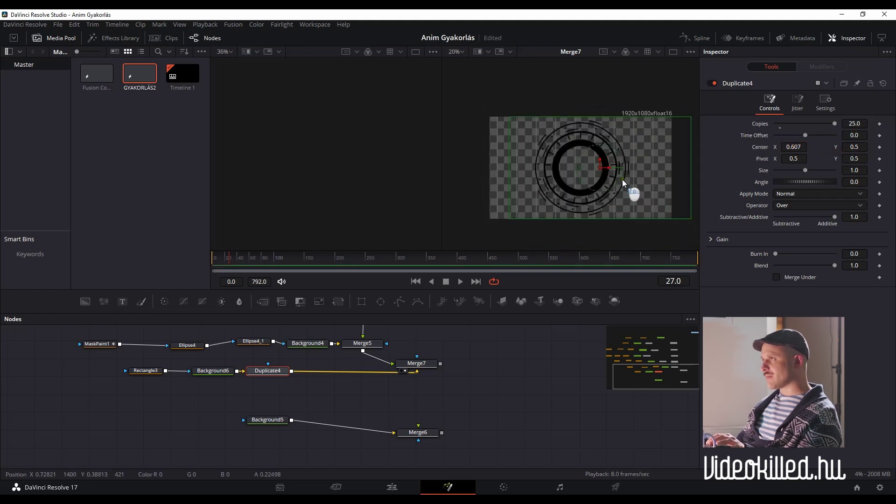
left_click_drag(794, 148, 796, 147)
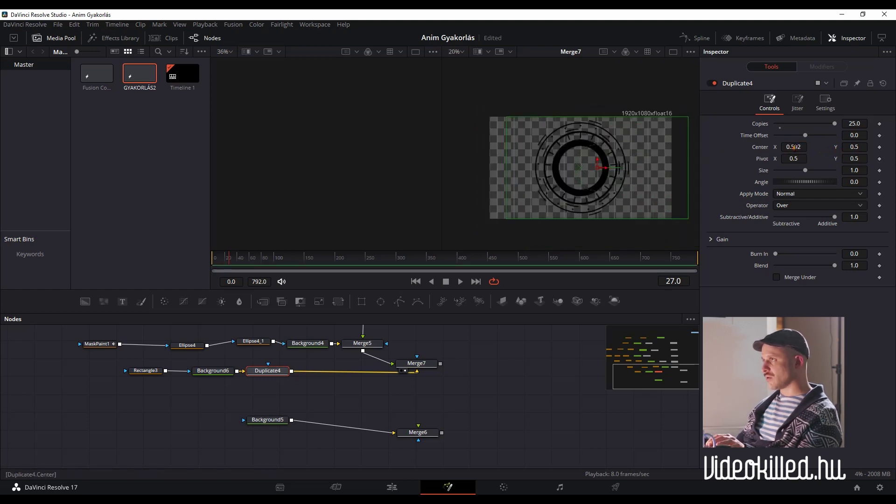
scroll(522, 189, "up", 2)
scroll(537, 189, "up", 2)
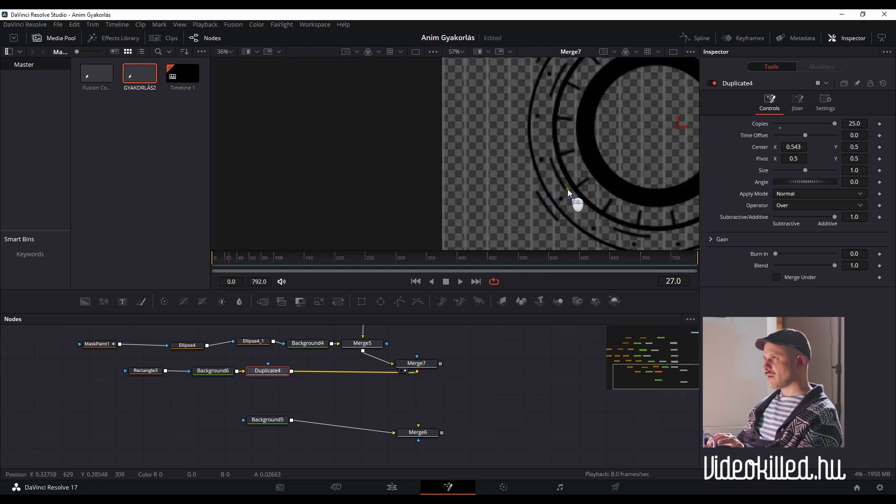
scroll(491, 153, "up", 1)
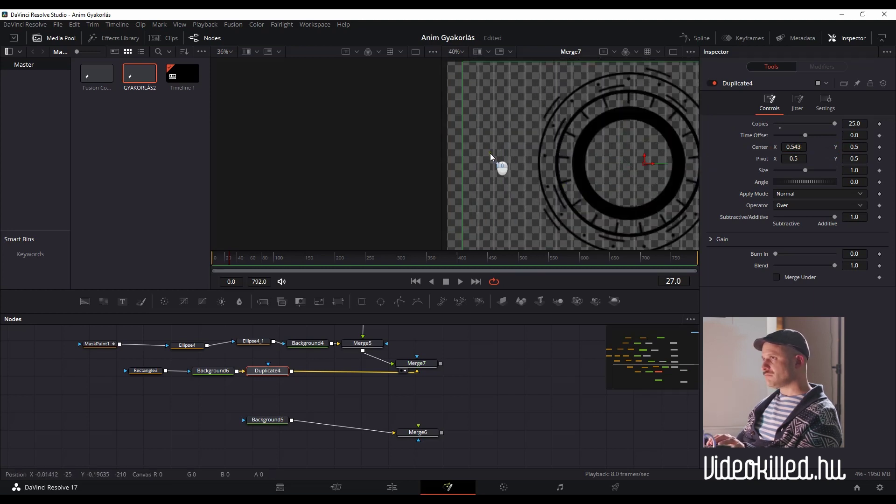
scroll(491, 153, "up", 1)
scroll(490, 153, "down", 1)
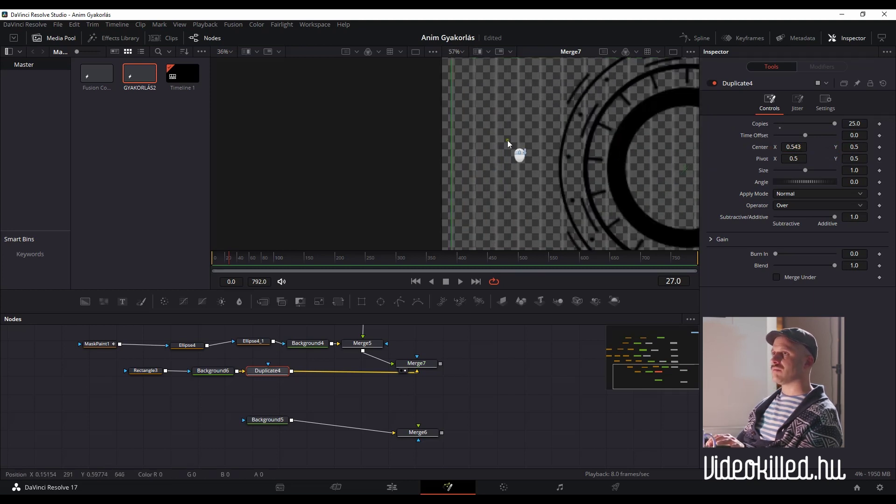
Step: Set Playback Timeline Proxy Mode to Half Resolution
left_click(209, 25)
mouse_move(234, 57)
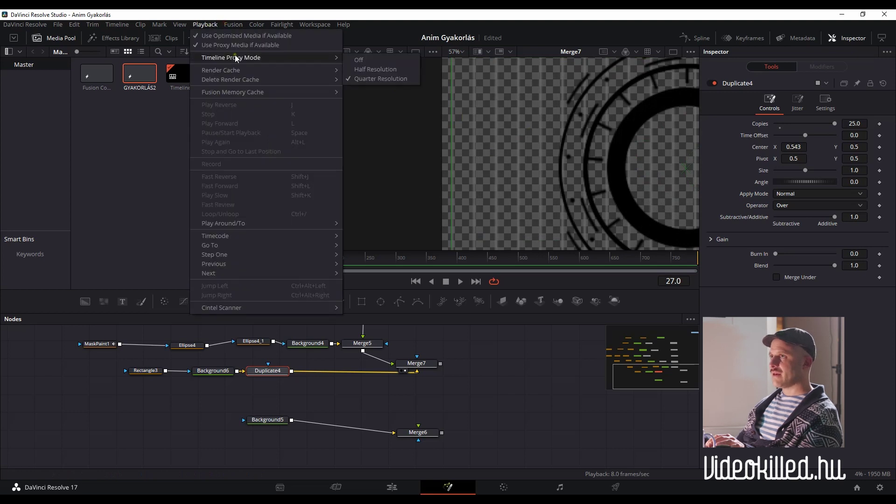
left_click(353, 69)
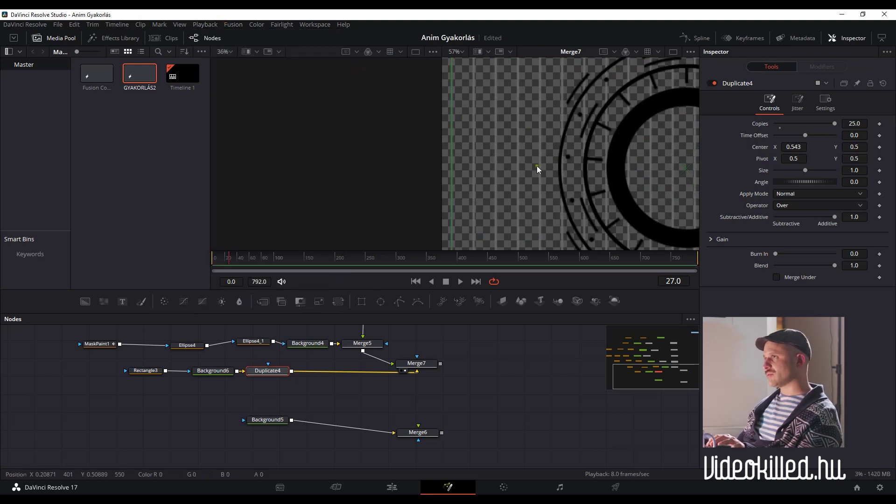
Step: Set Duplicate4 Center X to 0.527 so the copies centre on the ring
scroll(493, 173, "up", 1)
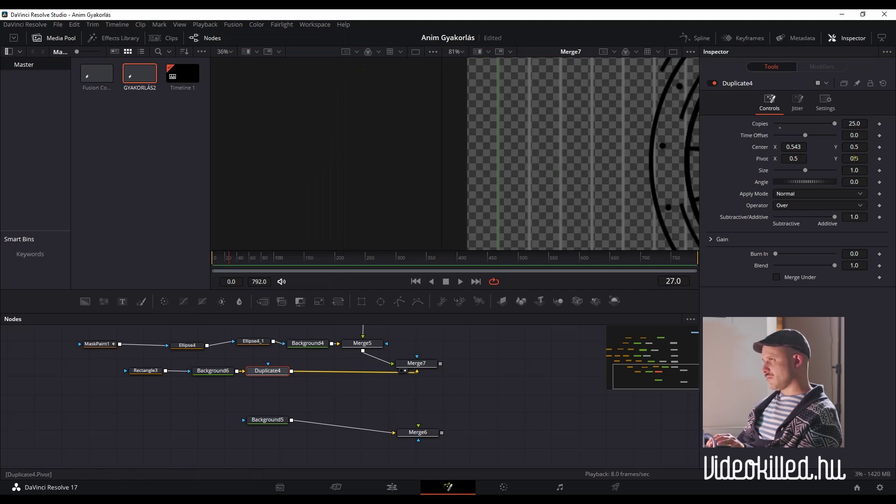
scroll(859, 147, "down", 2)
scroll(860, 145, "down", 3)
scroll(860, 146, "down", 3)
scroll(860, 145, "down", 3)
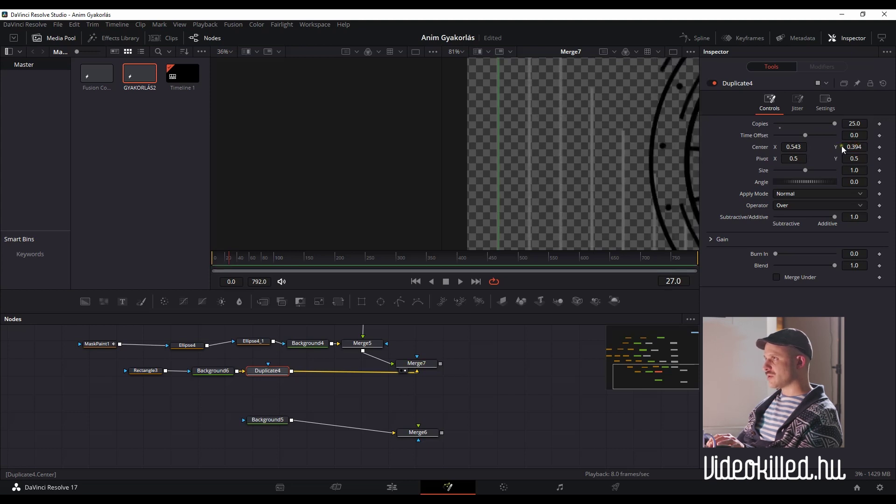
scroll(794, 147, "down", 3)
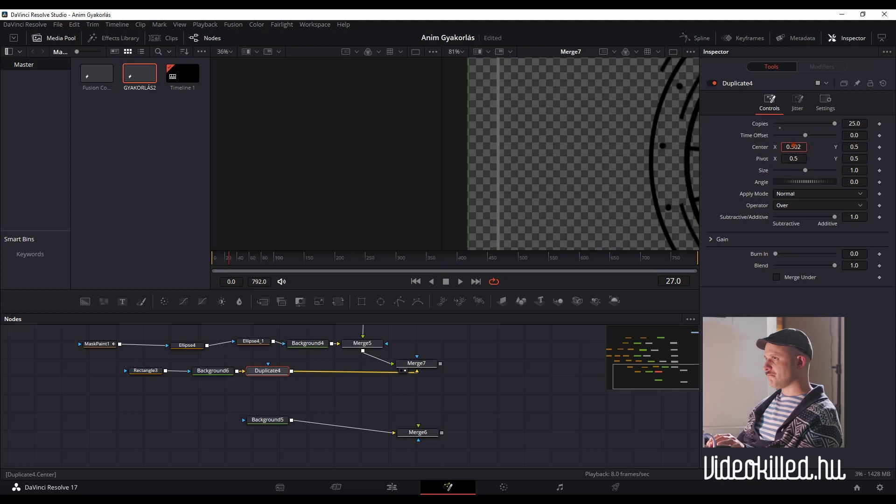
scroll(657, 152, "down", 3)
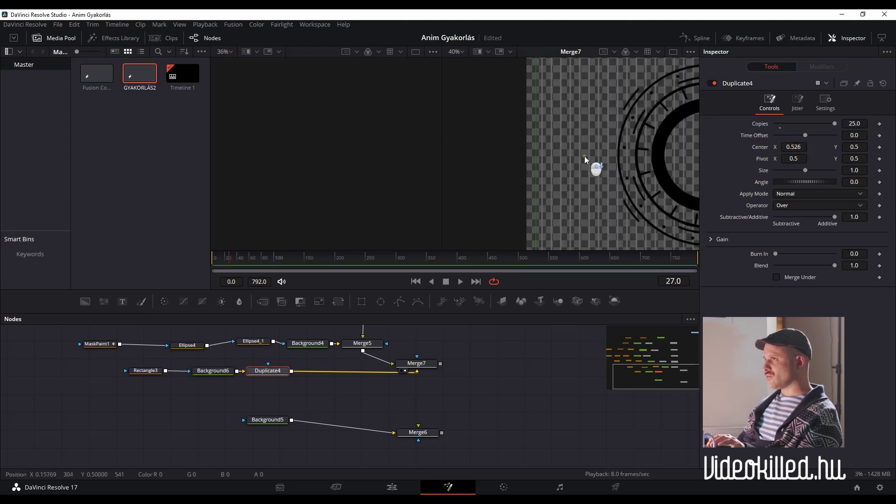
left_click_drag(629, 167, 558, 183)
scroll(607, 180, "up", 2)
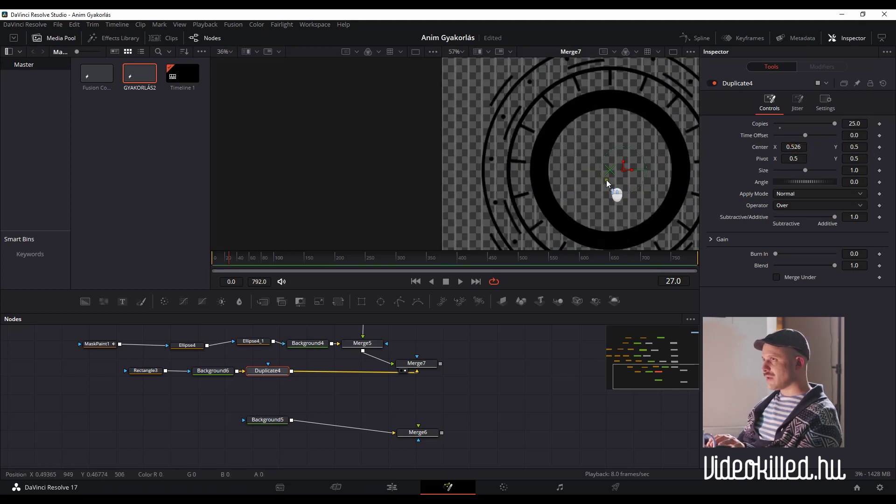
scroll(447, 199, "down", 2)
scroll(485, 189, "down", 2)
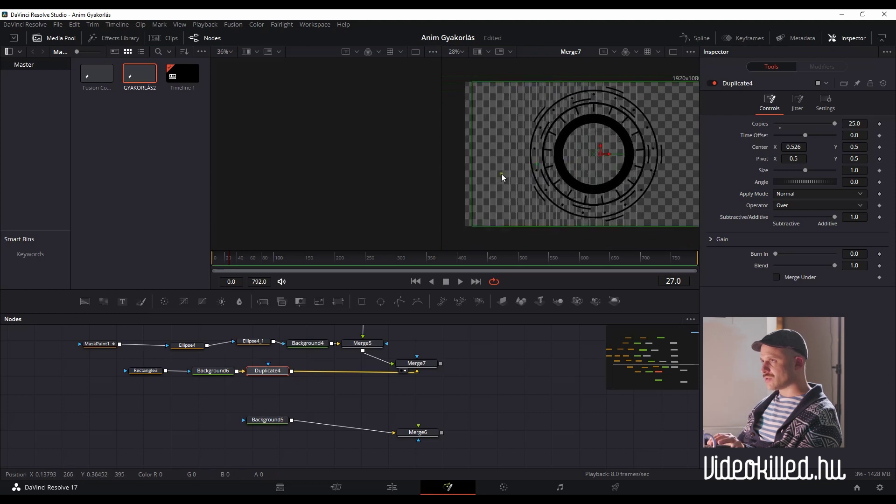
left_click(581, 164)
scroll(581, 164, "down", 2)
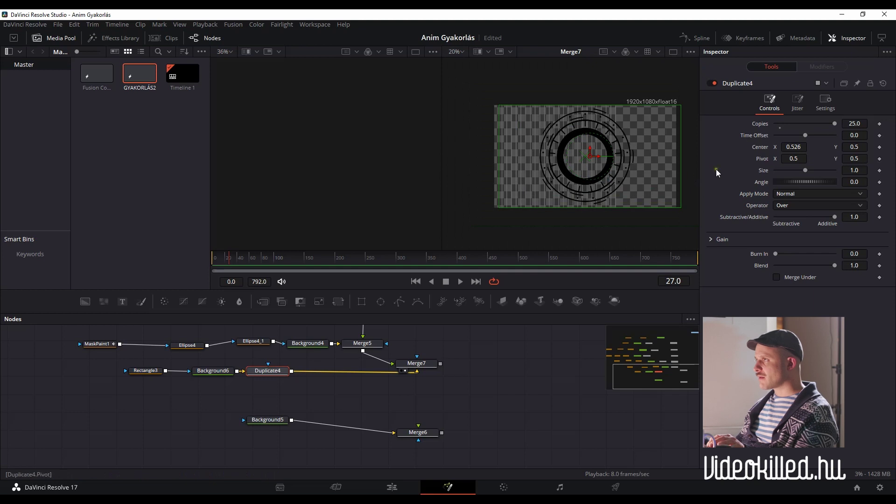
scroll(795, 148, "up", 3)
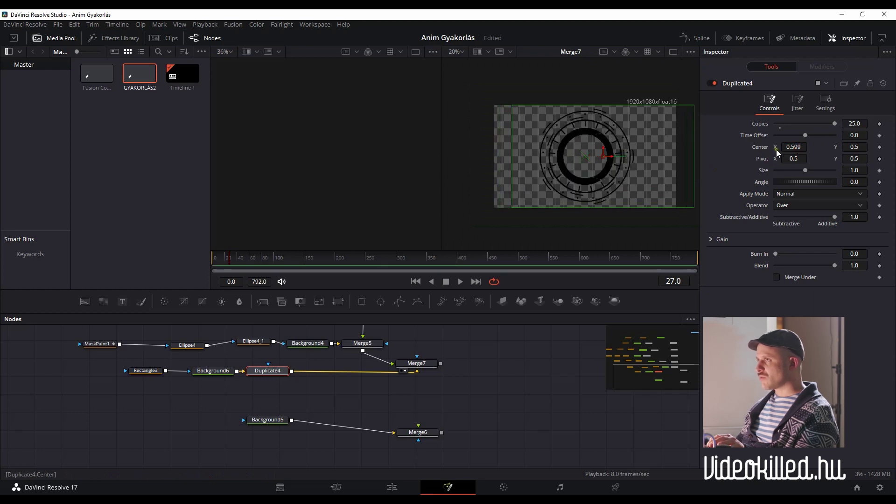
scroll(796, 148, "down", 2)
scroll(798, 147, "down", 2)
scroll(804, 147, "down", 2)
scroll(808, 148, "down", 2)
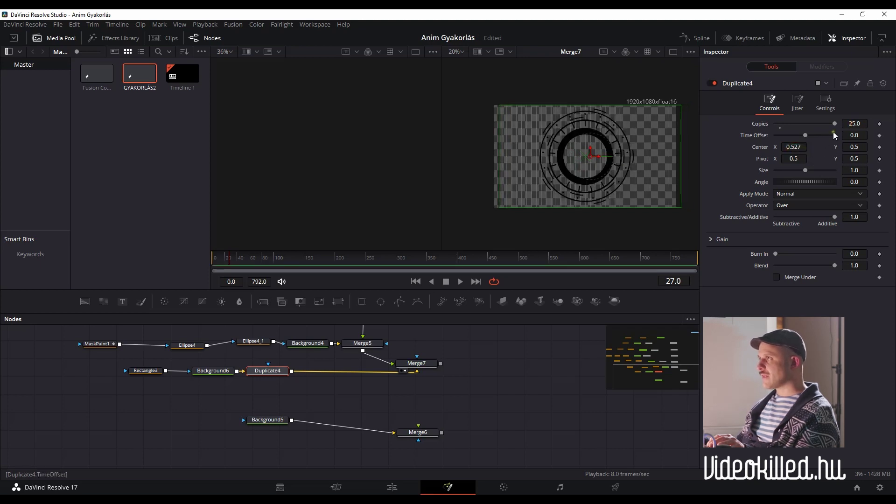
Step: Raise Duplicate4's Copies to 35, then to 40
left_click(852, 123)
type("35")
key("Tab")
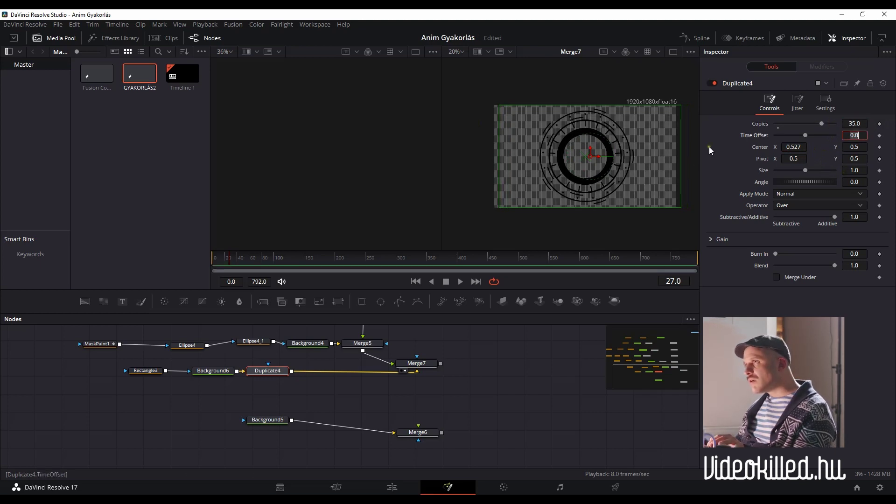
left_click(854, 124)
type("40")
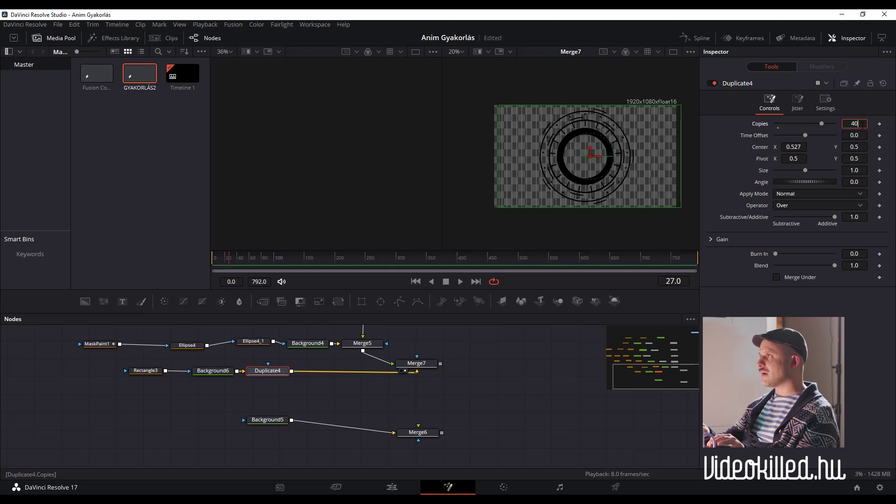
key("Tab")
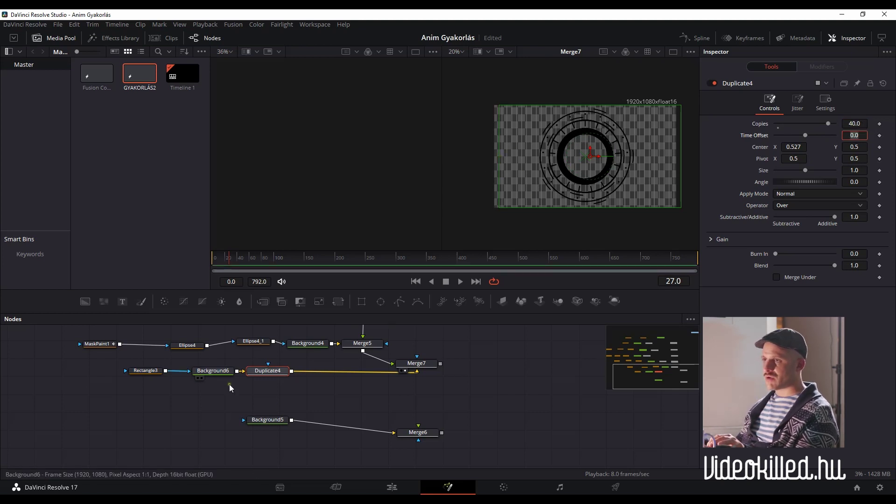
Step: Move Rectangle3's thin bar to the frame's left edge at Center X 0.013437
left_click(159, 371)
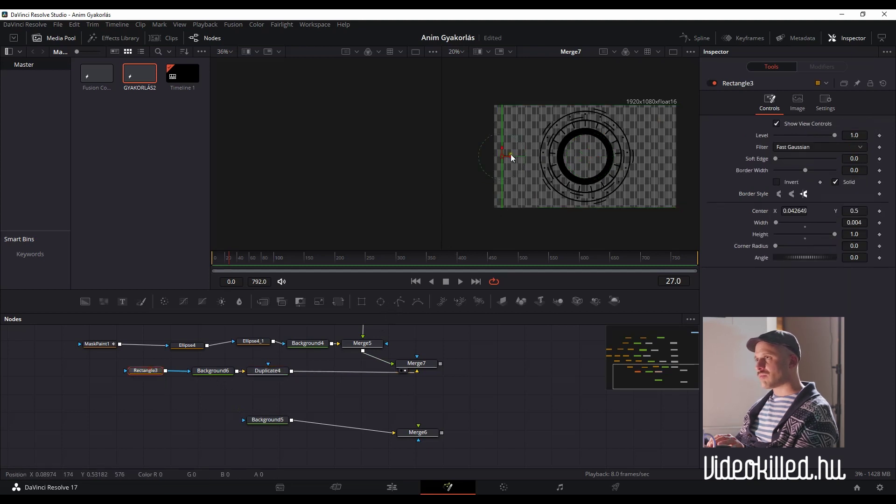
left_click_drag(511, 157, 503, 157)
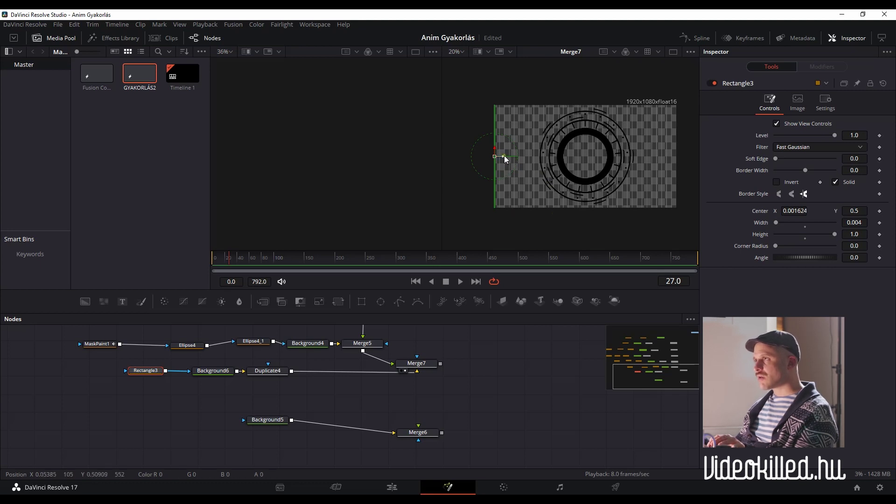
scroll(504, 155, "up", 3)
left_click_drag(497, 158, 503, 158)
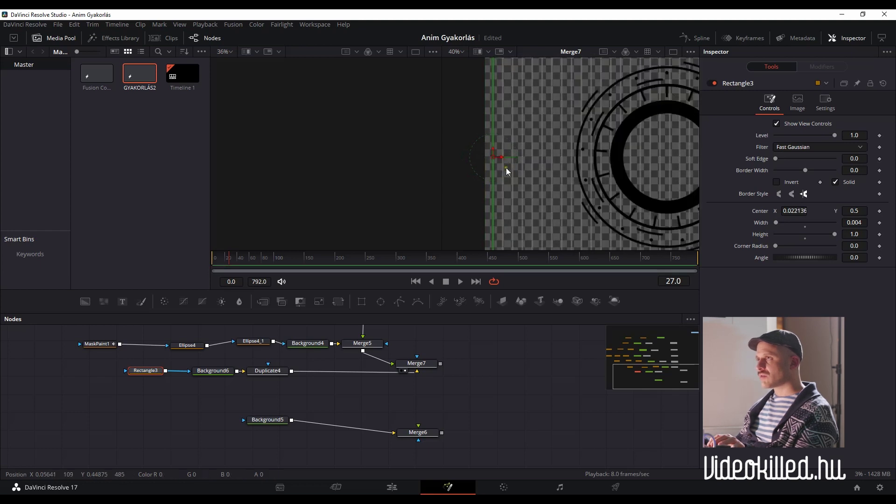
scroll(647, 173, "down", 2)
scroll(655, 172, "down", 1)
scroll(691, 180, "down", 1)
scroll(688, 180, "up", 2)
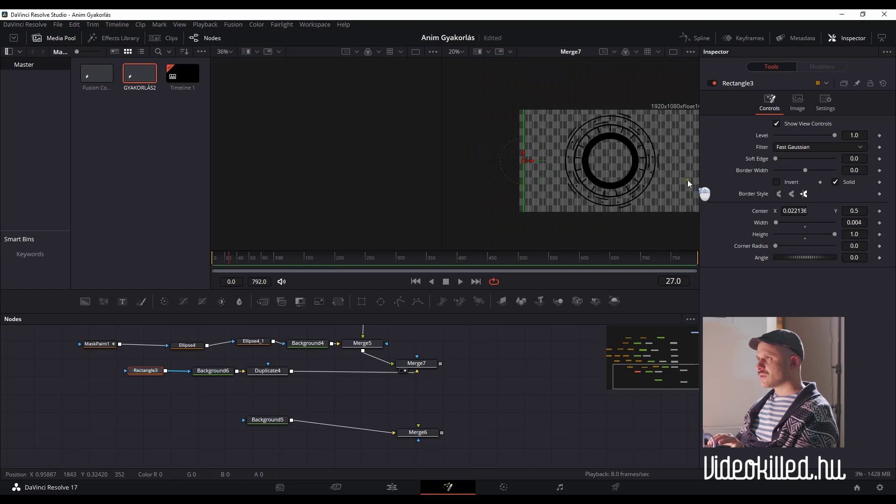
scroll(663, 184, "up", 2)
scroll(641, 169, "up", 1)
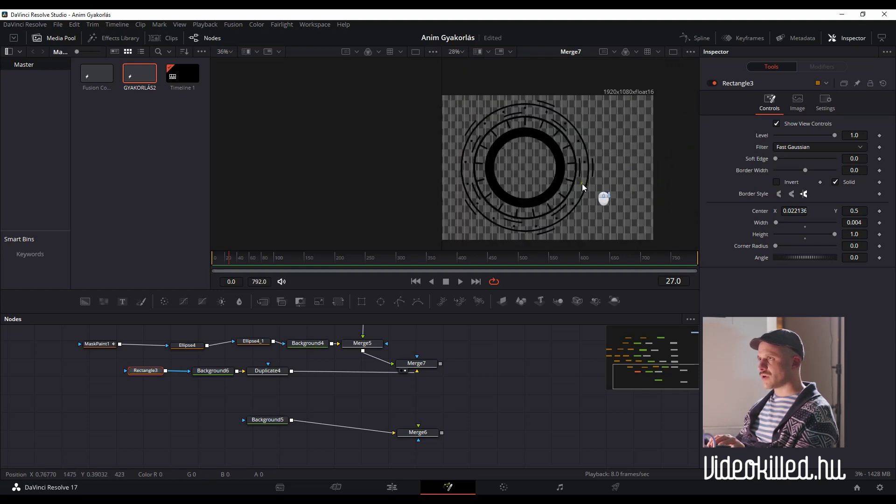
scroll(582, 187, "up", 2)
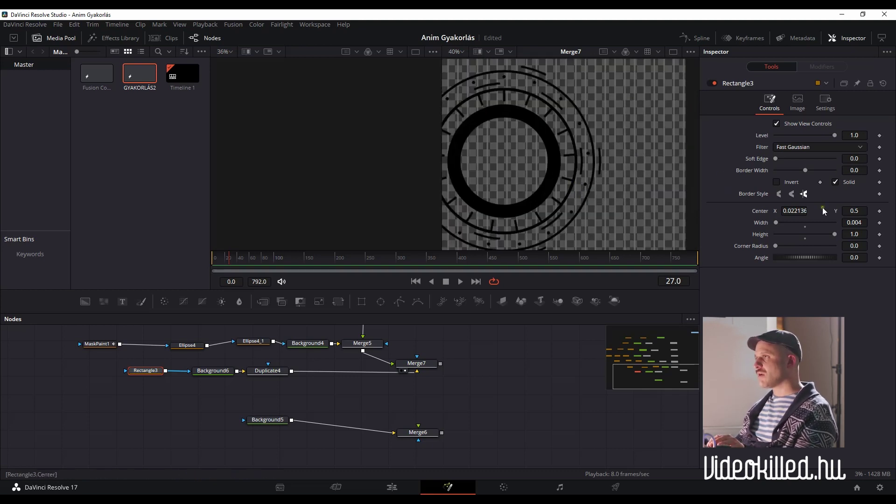
scroll(855, 211, "down", 3)
scroll(858, 211, "down", 3)
scroll(856, 211, "down", 3)
scroll(859, 211, "down", 3)
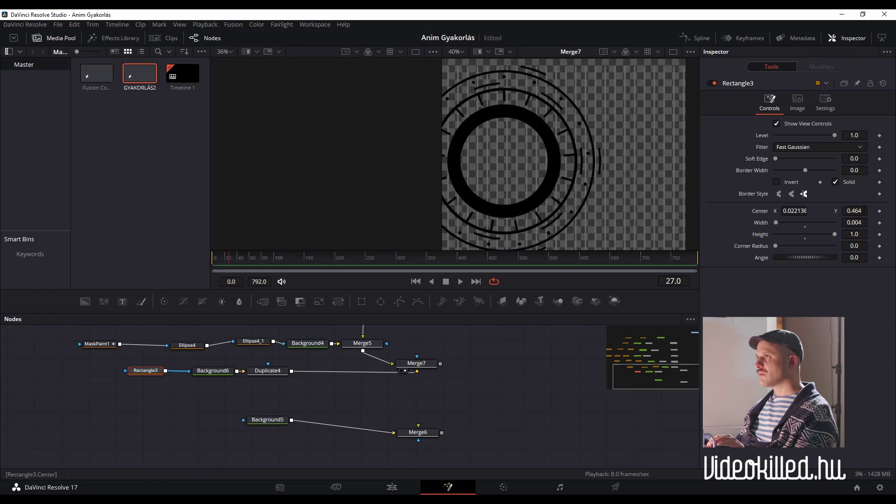
key("ctrl+z")
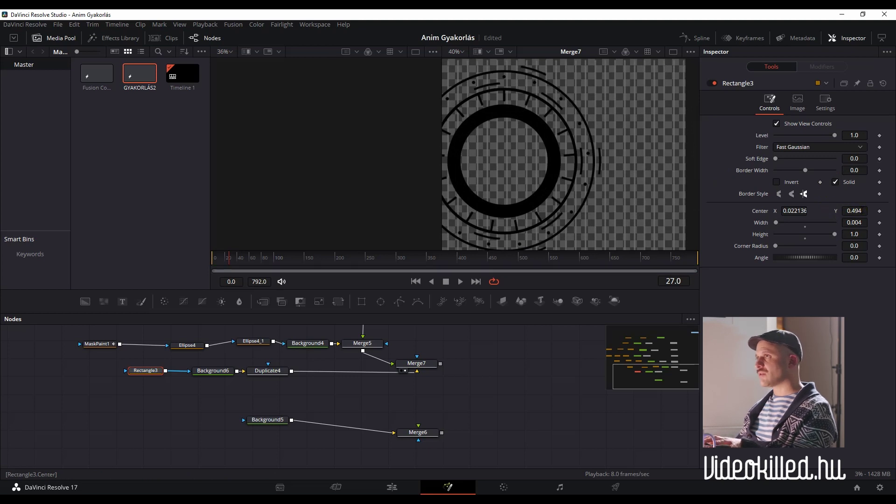
key("ctrl+z")
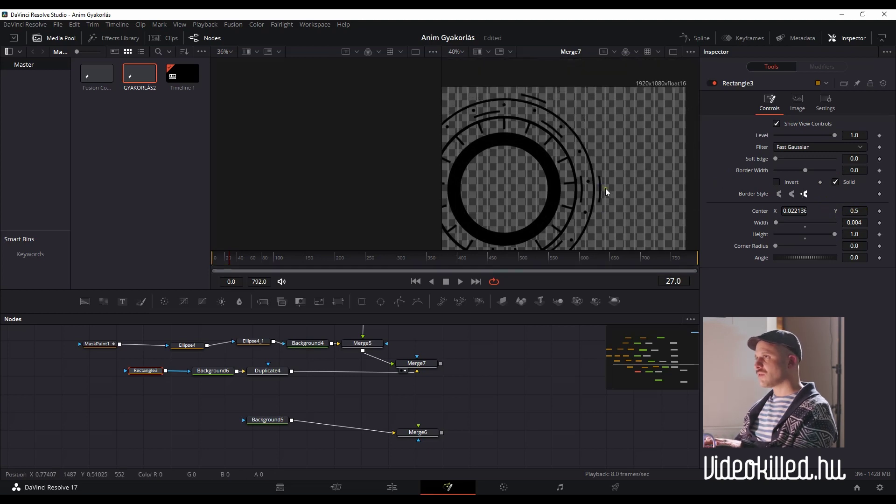
Step: Zoom the viewer out to see the whole frame with the shifted tick marks
scroll(609, 191, "down", 2)
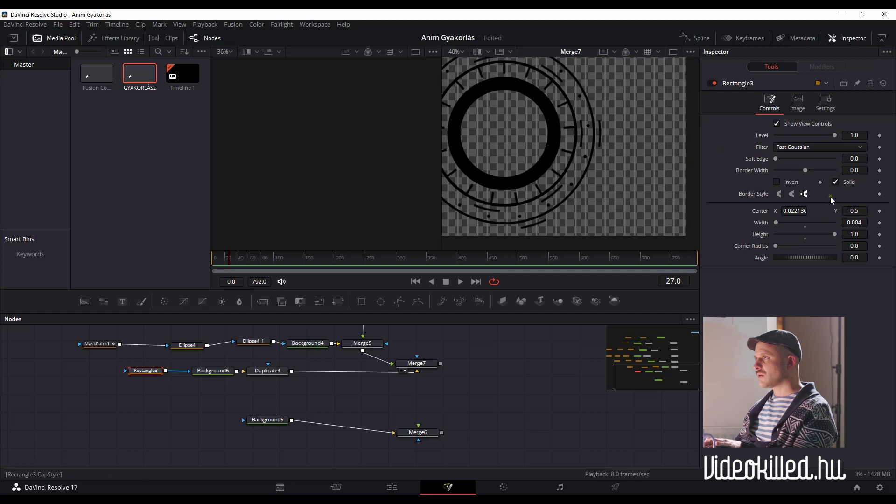
scroll(803, 219, "down", 3)
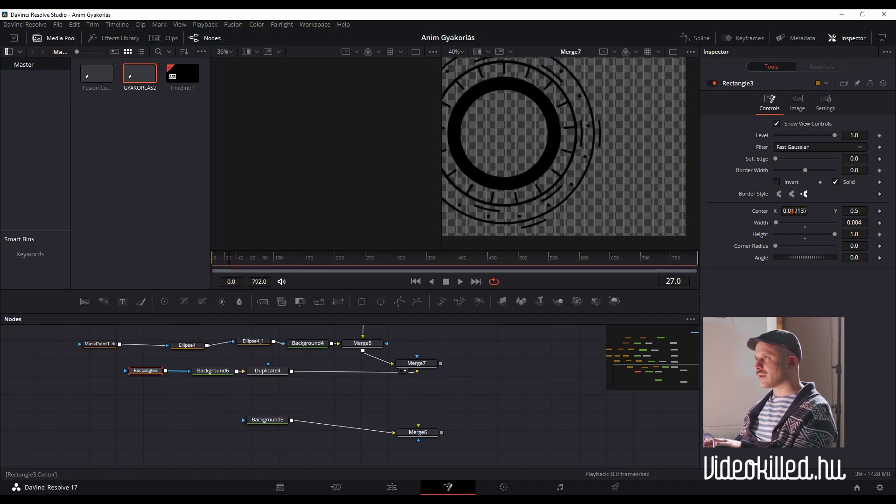
scroll(793, 213, "down", 2)
scroll(796, 212, "down", 2)
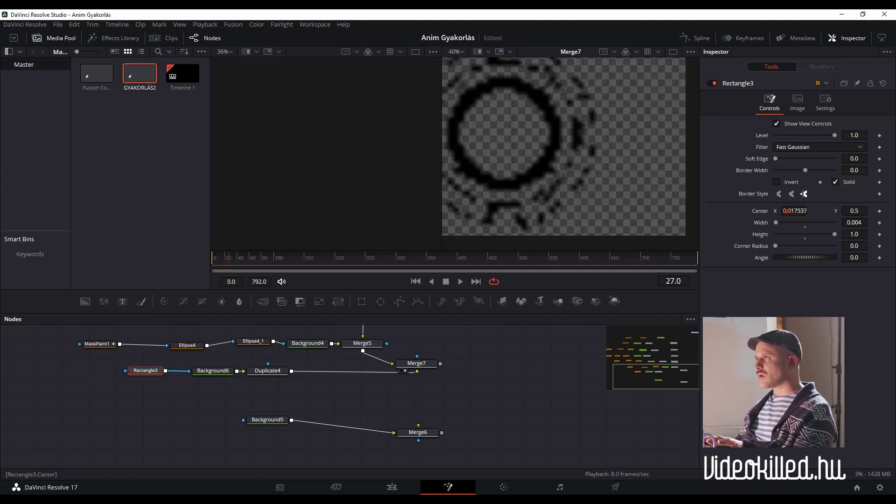
scroll(799, 211, "down", 2)
scroll(804, 210, "down", 1)
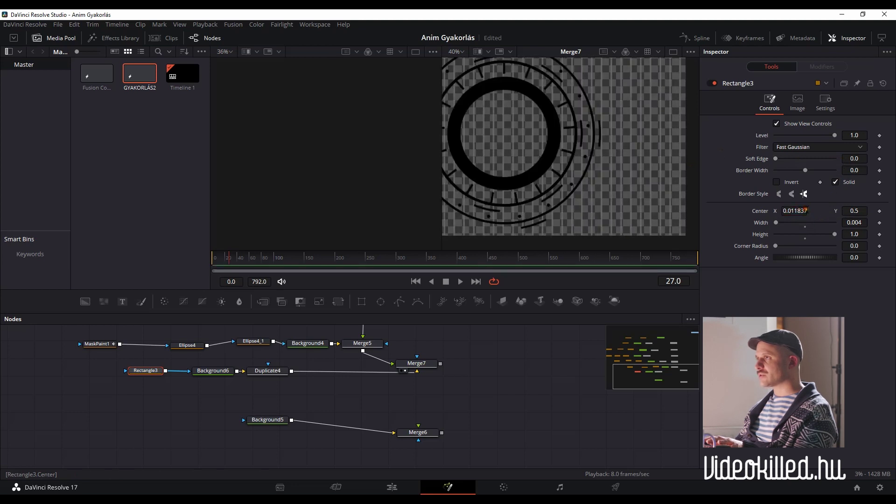
scroll(794, 212, "up", 2)
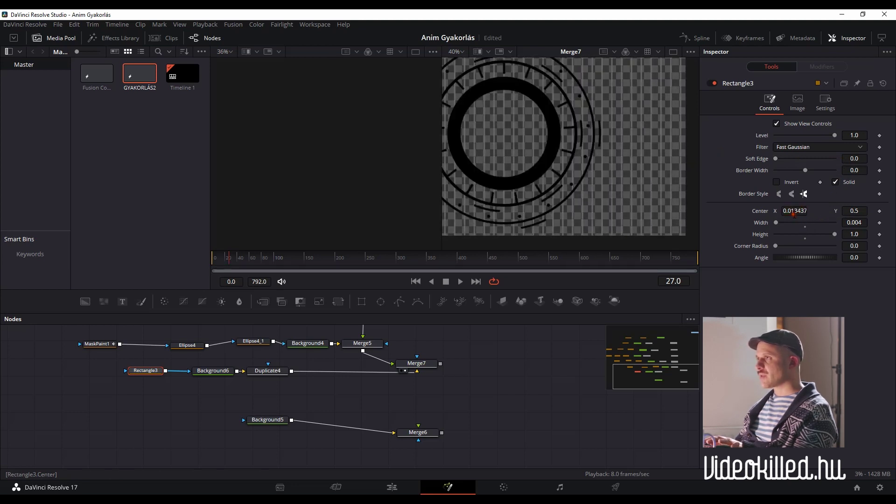
scroll(577, 186, "down", 3)
scroll(548, 182, "down", 2)
scroll(519, 191, "up", 2)
scroll(480, 185, "down", 1)
scroll(607, 192, "up", 2)
scroll(537, 196, "down", 1)
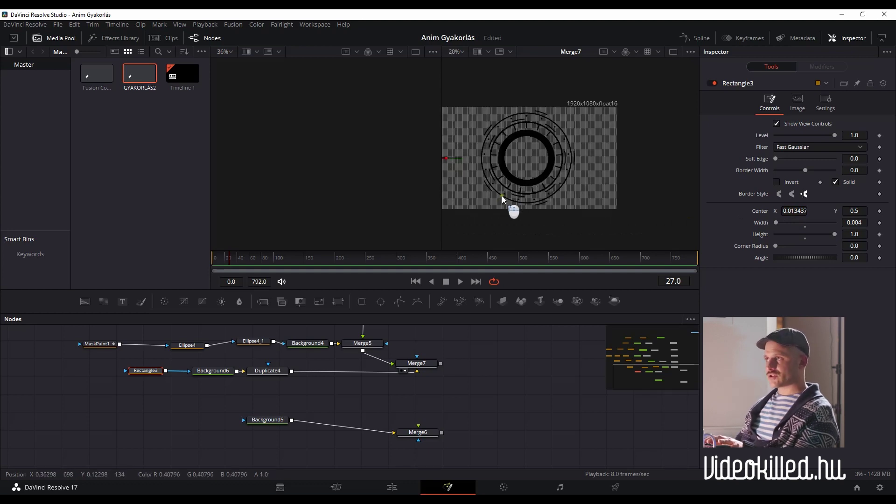
scroll(500, 196, "down", 1)
scroll(481, 181, "up", 1)
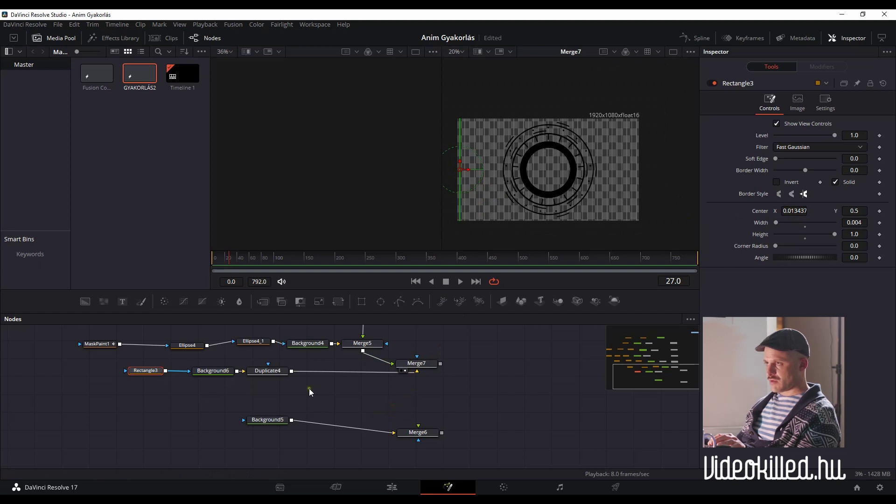
Step: Copy and paste the Rectangle3, Background6, Duplicate4 chain and merge it with Merge7 into Merge8
left_click(325, 389)
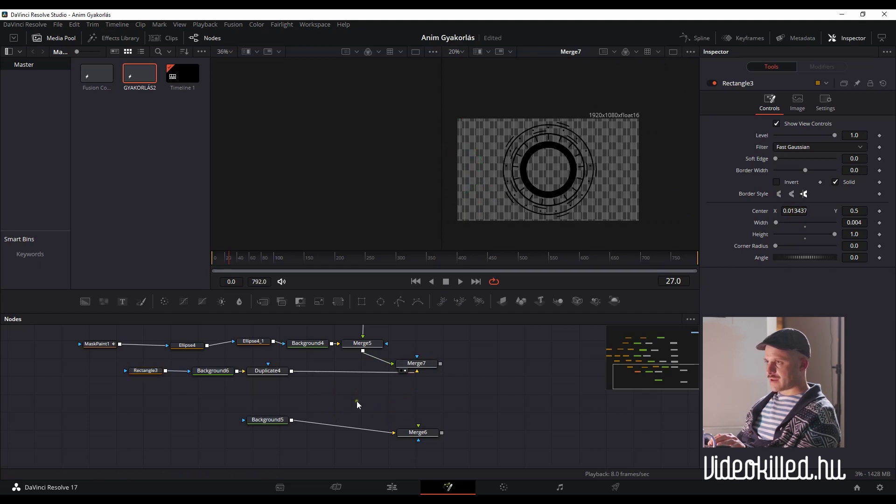
left_click_drag(362, 391, 142, 369)
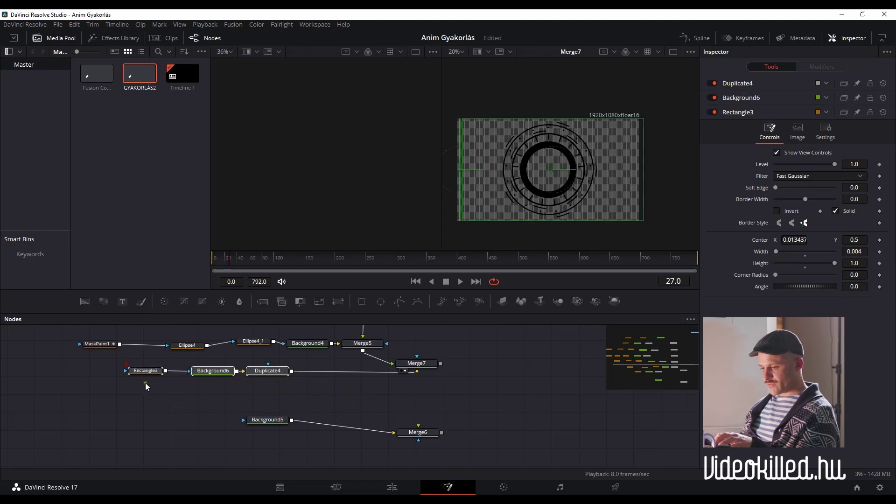
key("ctrl+c")
key("ctrl+v")
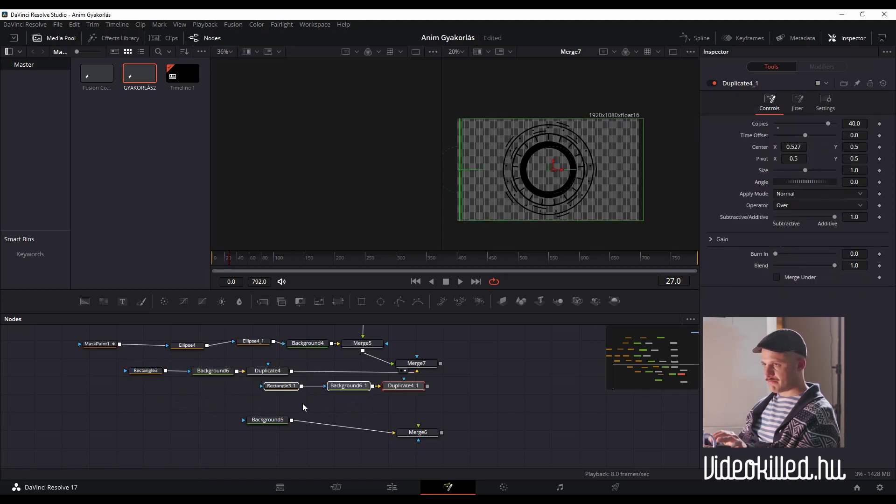
left_click_drag(288, 390, 205, 400)
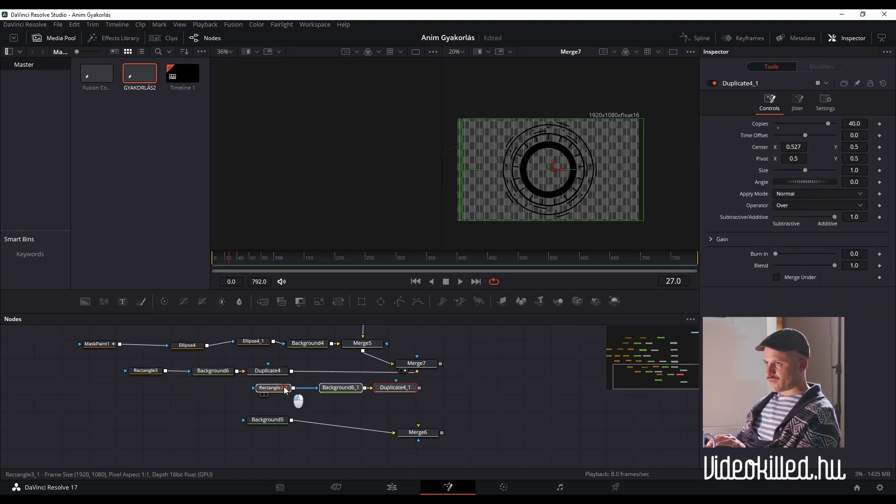
mouse_move(441, 363)
left_mouse_down()
mouse_move(385, 399)
mouse_move(346, 396)
left_mouse_up()
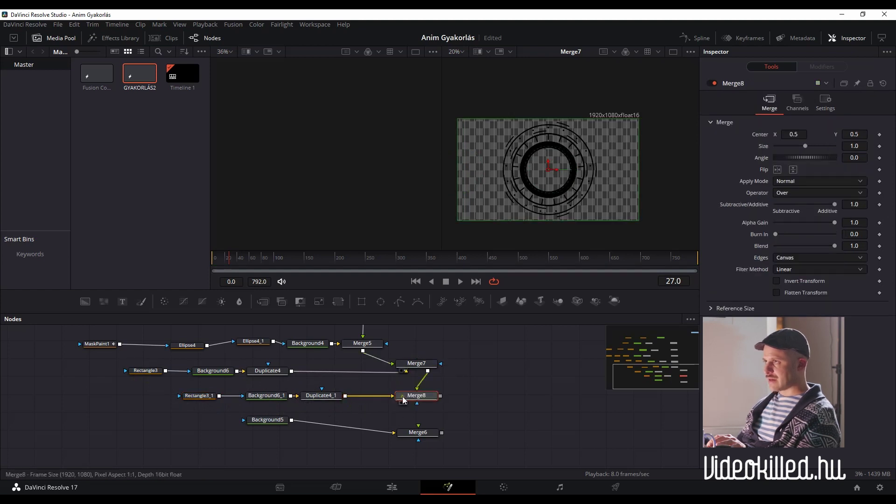
Step: Make Rectangle3_1 a full-width thin strip, Width 1.0 and Height 0.01
left_click(271, 396)
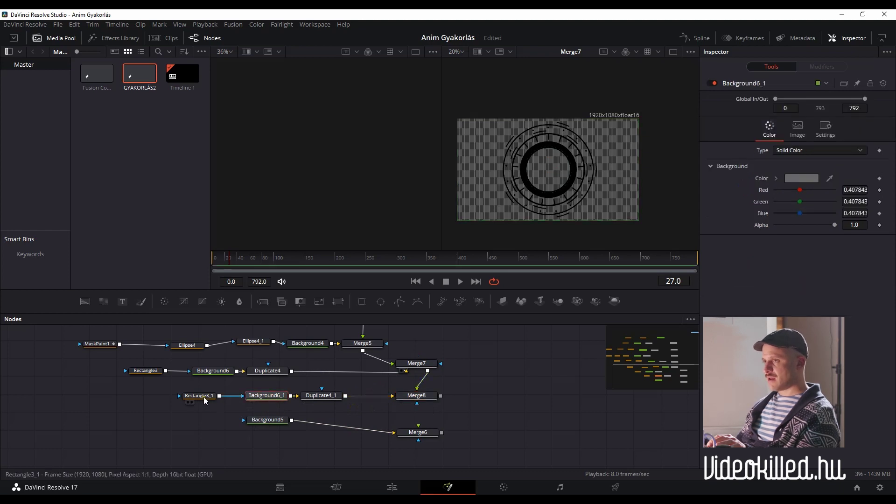
left_click(198, 395)
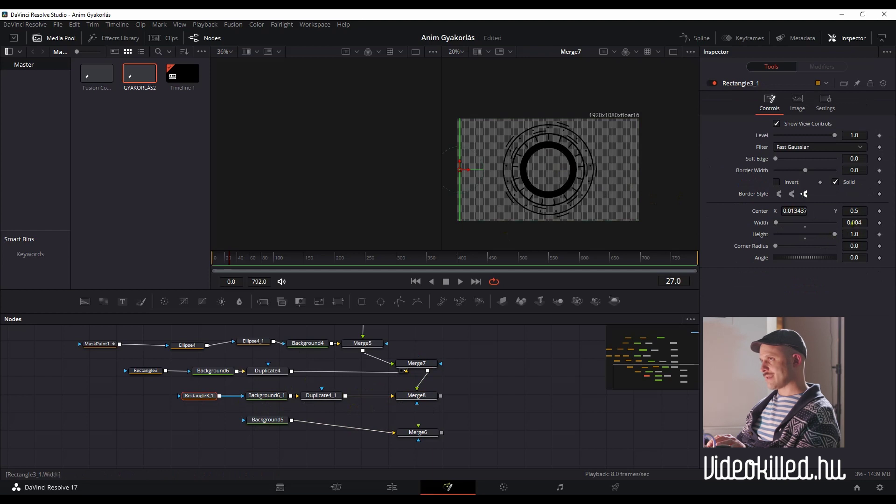
left_click_drag(854, 223, 862, 222)
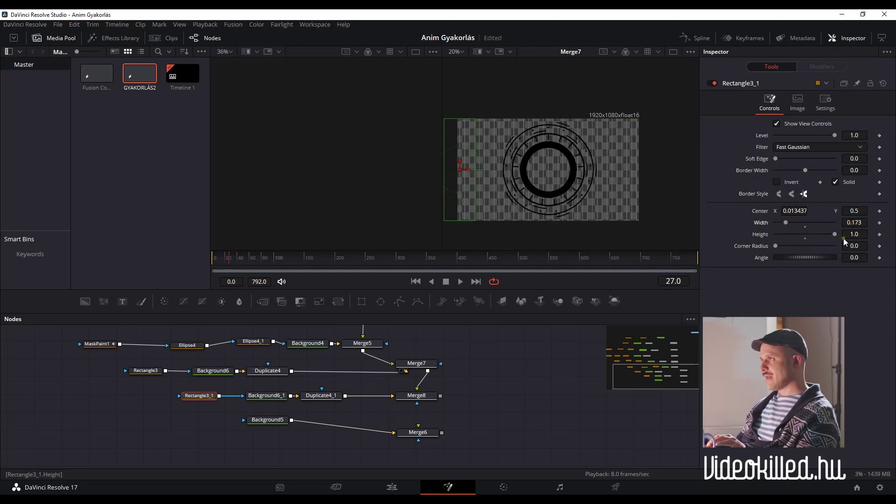
scroll(855, 223, "down", 4)
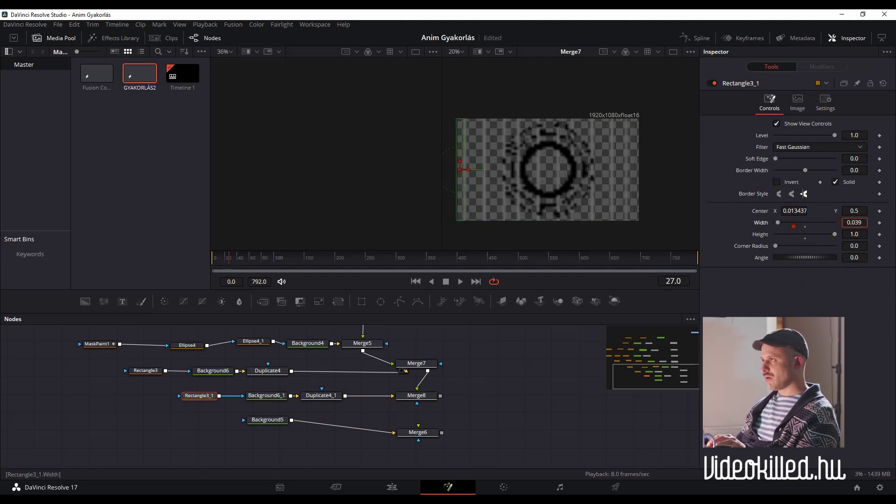
left_click_drag(818, 234, 780, 235)
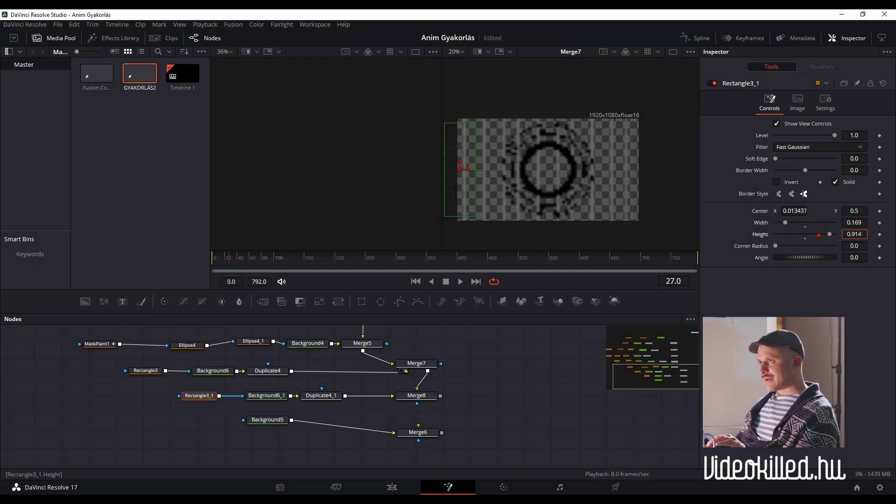
scroll(855, 234, "down", 1)
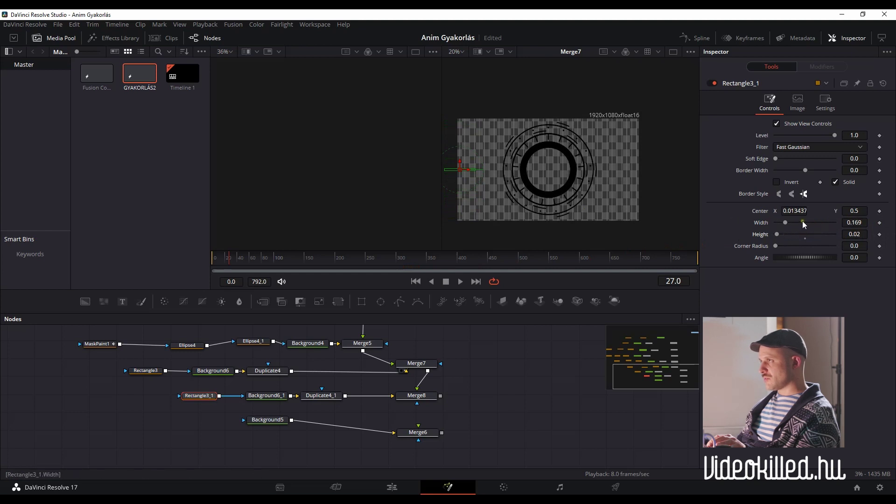
left_click_drag(786, 223, 799, 223)
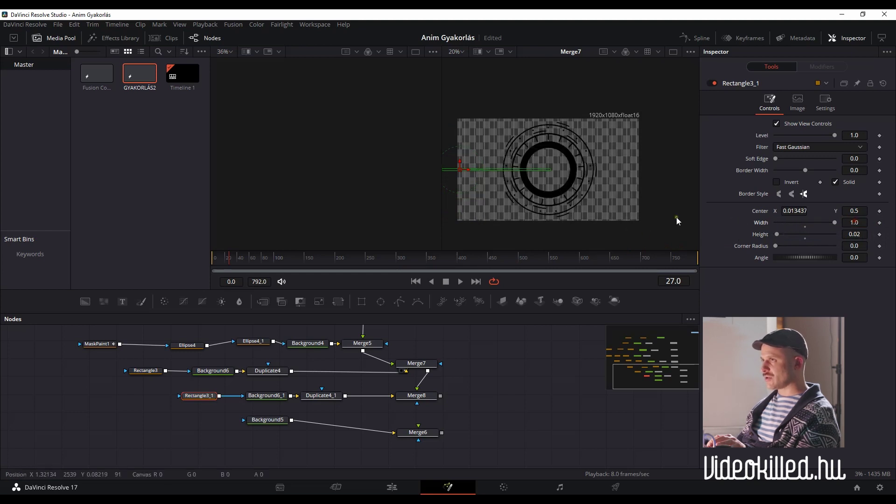
Step: Position the horizontal line above the ring's centre at Center Y 0.677676
left_click_drag(470, 174, 544, 171)
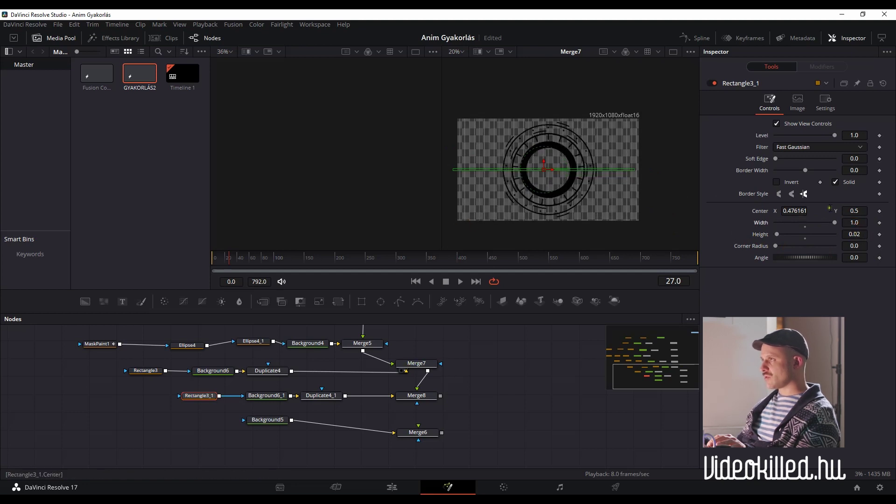
scroll(494, 170, "up", 5)
scroll(494, 170, "down", 4)
scroll(481, 169, "up", 3)
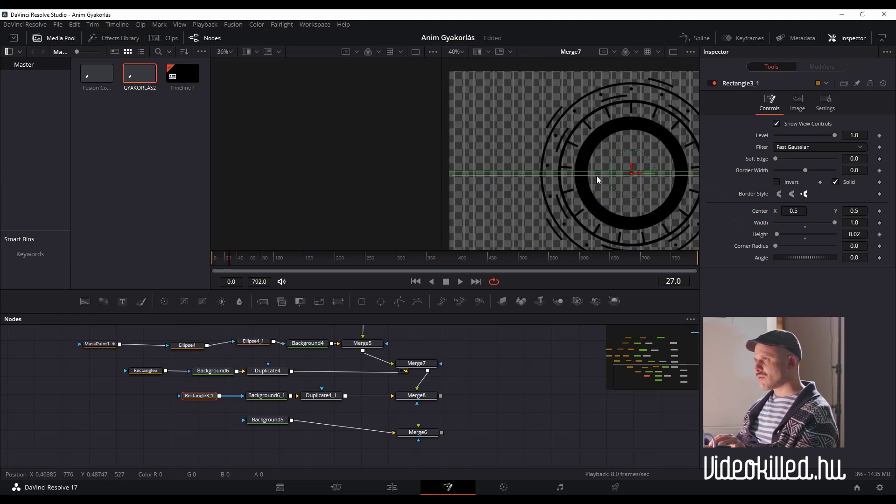
left_click_drag(634, 169, 632, 182)
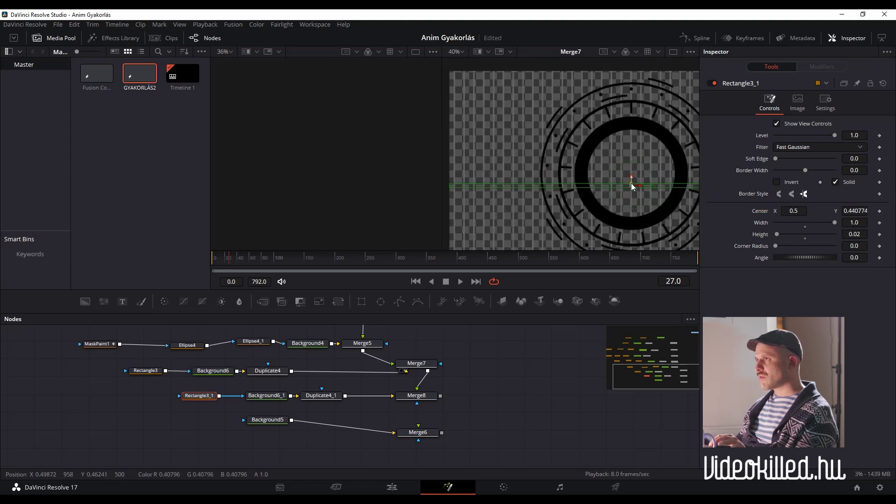
mouse_move(632, 181)
left_mouse_down()
mouse_move(631, 137)
mouse_move(618, 185)
left_mouse_up()
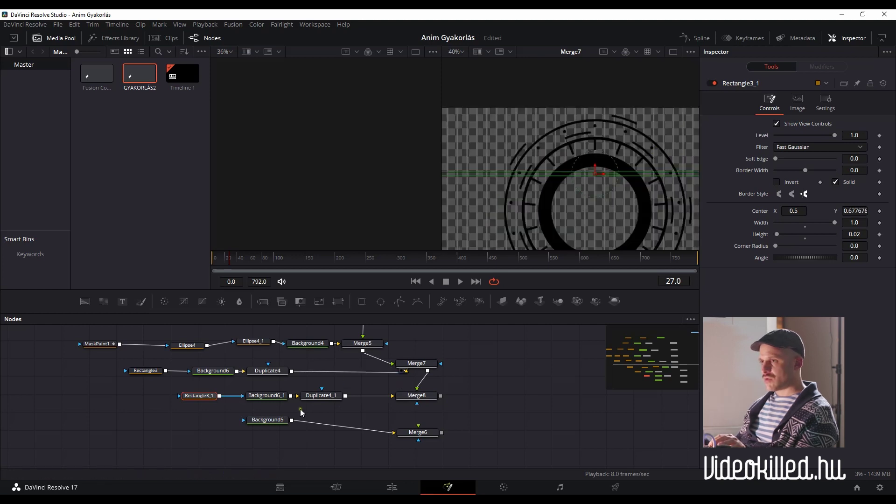
Step: View Merge8 in a single wide viewer and set the line height to 0.016
left_click(406, 402)
scroll(540, 212, "down", 2)
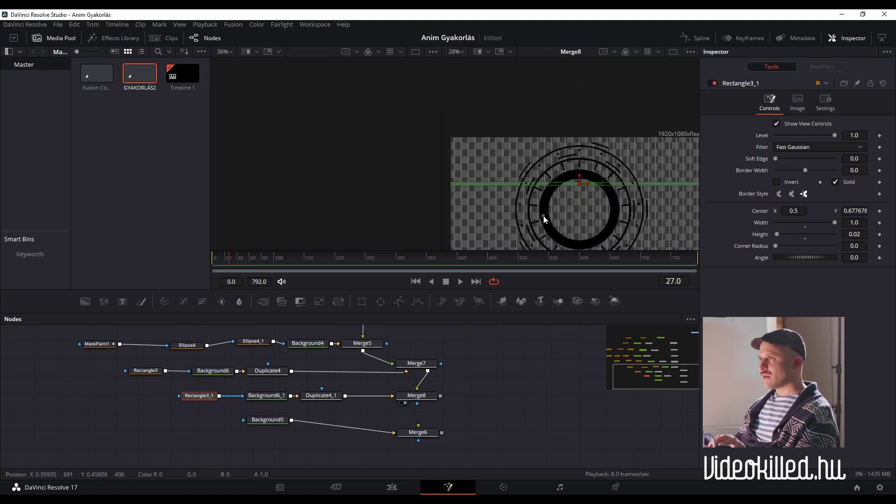
scroll(565, 217, "down", 3)
scroll(601, 233, "up", 1)
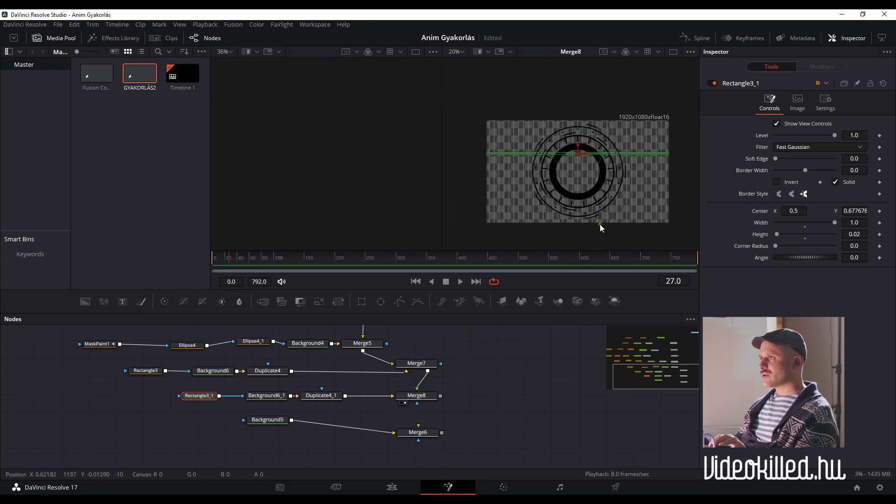
scroll(565, 168, "up", 2)
scroll(563, 135, "up", 2)
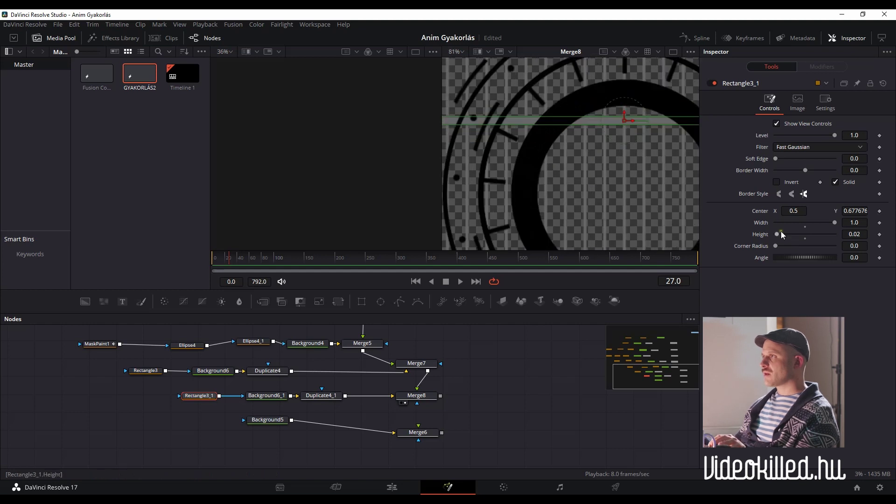
type("0.016")
key("Return")
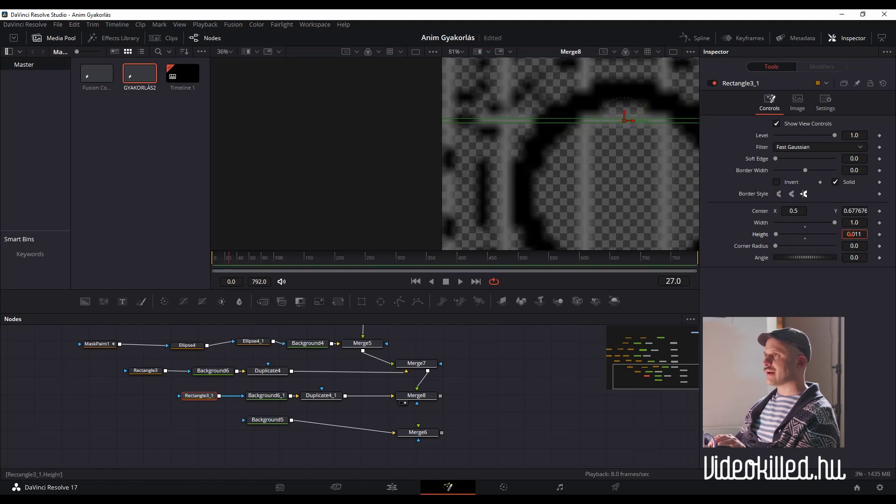
left_click(674, 52)
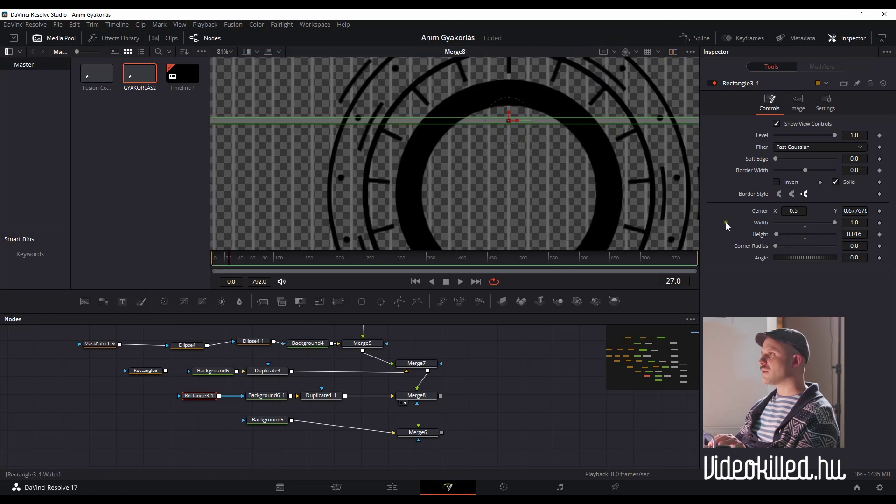
scroll(856, 234, "down", 4)
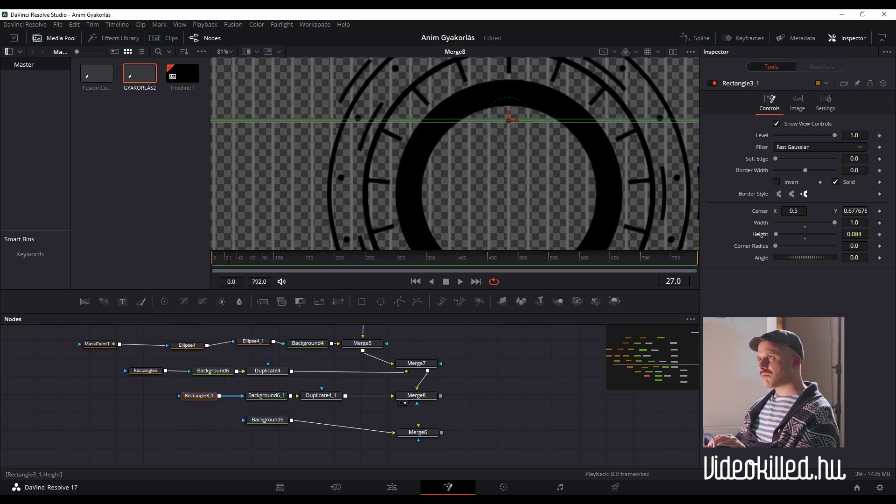
scroll(857, 234, "up", 1)
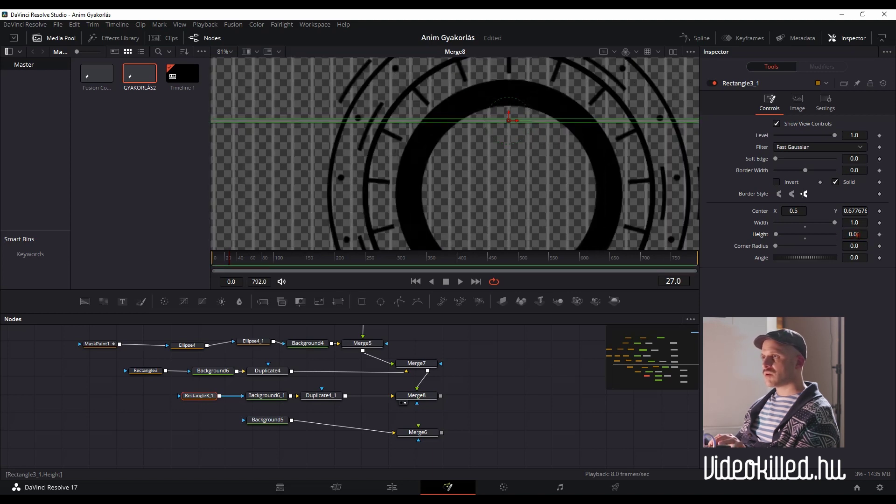
scroll(407, 170, "down", 3)
scroll(407, 170, "down", 2)
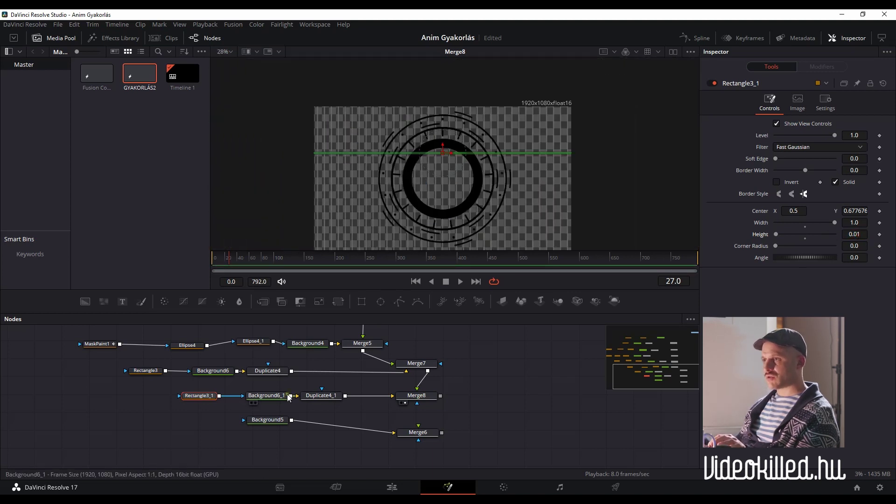
Step: Reset Duplicate4_1's Center X to 0.5 and lower its Center Y slightly
left_click(322, 399)
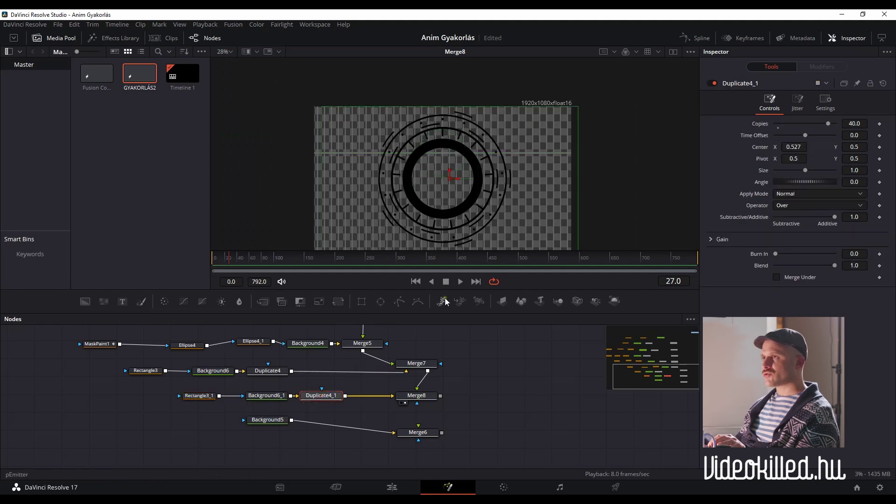
left_click_drag(451, 173, 453, 194)
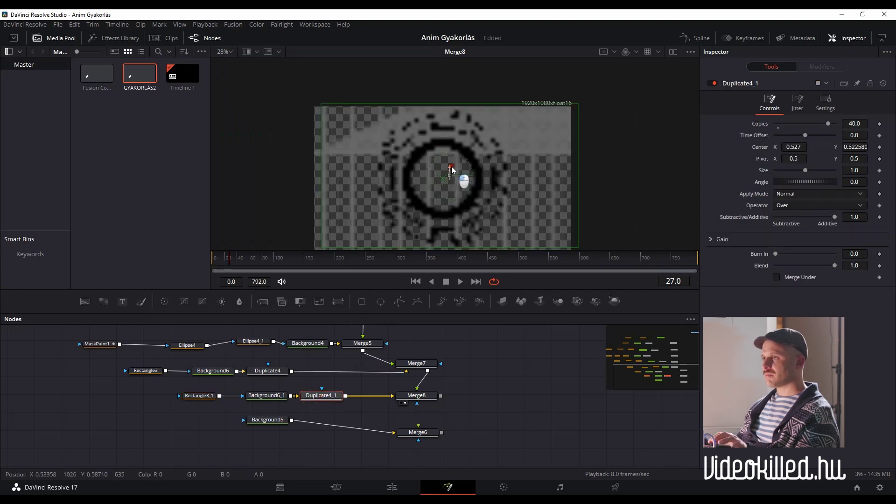
key("ctrl+z")
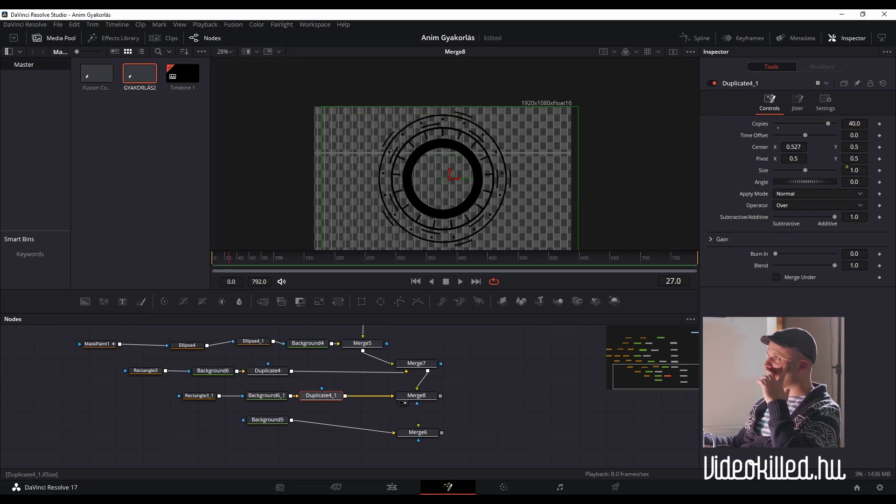
double_click(766, 148)
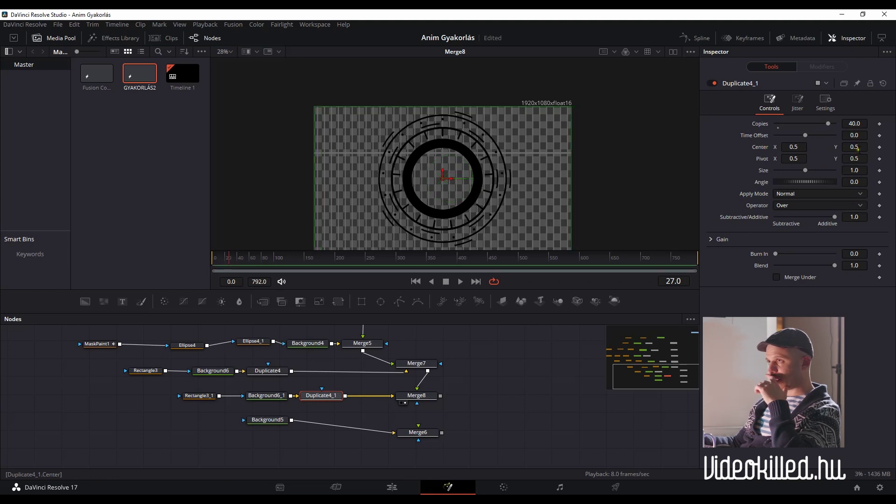
left_click_drag(858, 148, 850, 149)
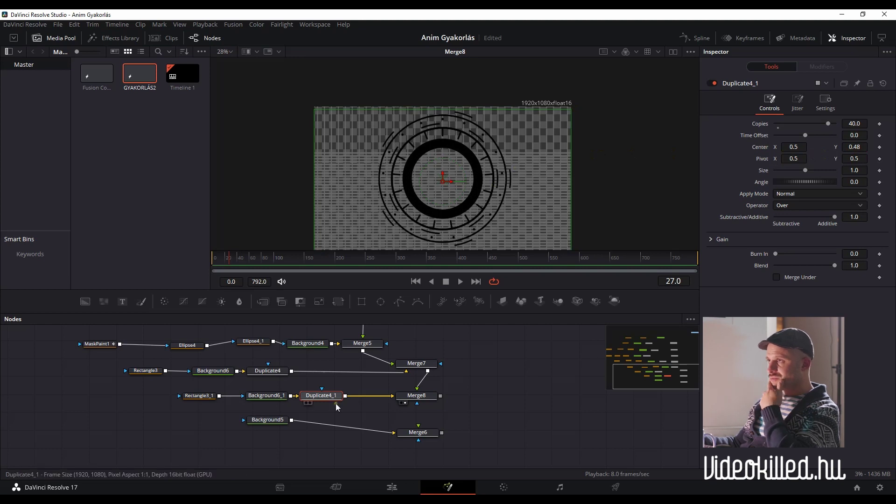
Step: Raise the Rectangle3_1 line near the frame top (Center Y about 0.958) and keep Duplicate4_1 at 40 copies
left_click(200, 396)
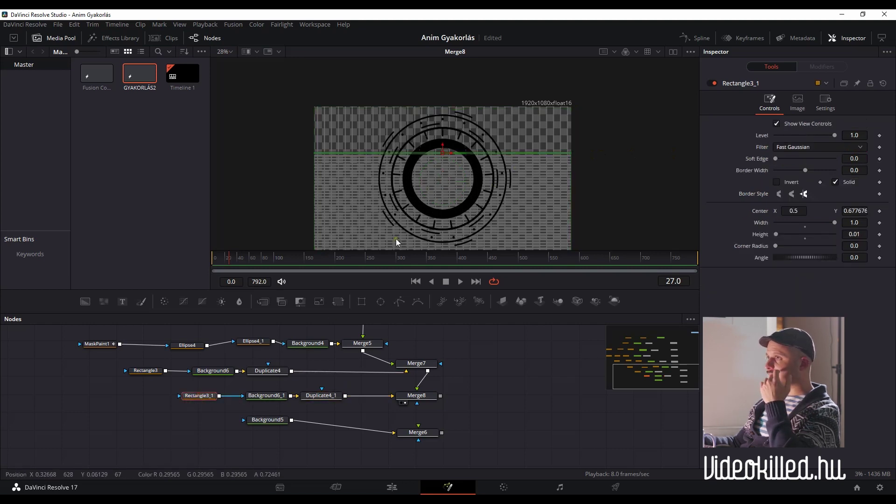
left_click_drag(443, 144, 442, 106)
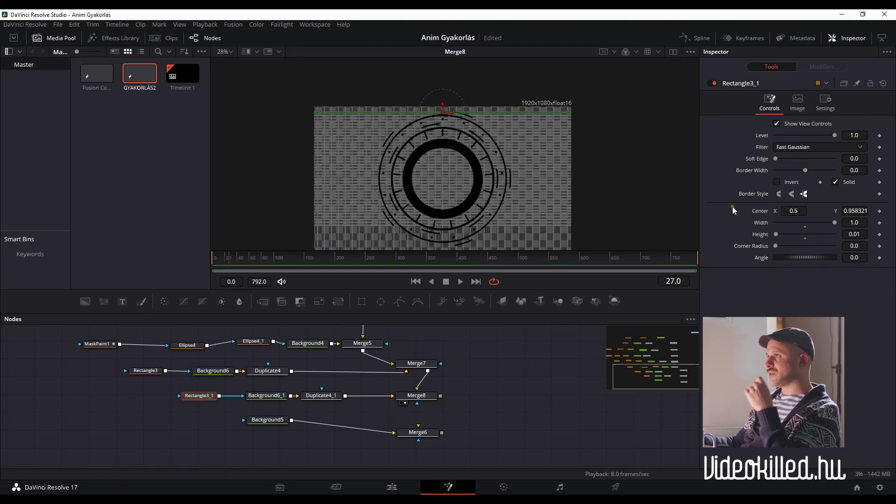
left_click(329, 396)
scroll(856, 122, "down", 1)
scroll(855, 124, "down", 3)
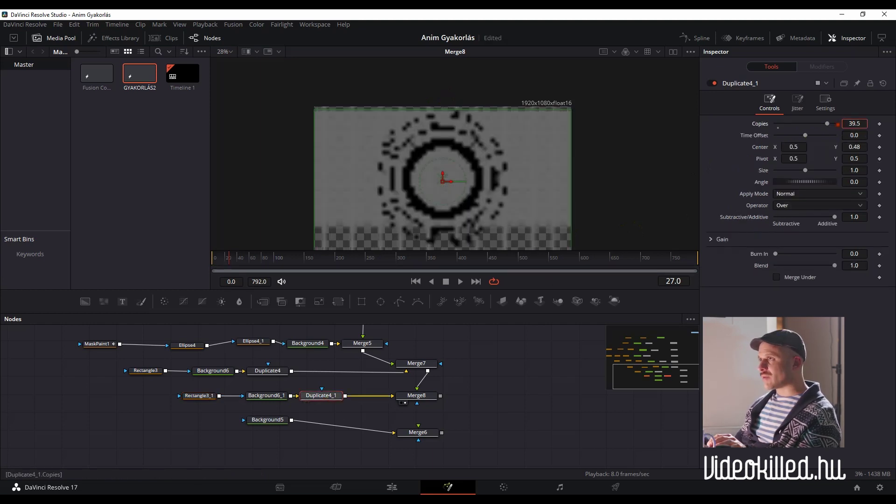
scroll(863, 123, "up", 1)
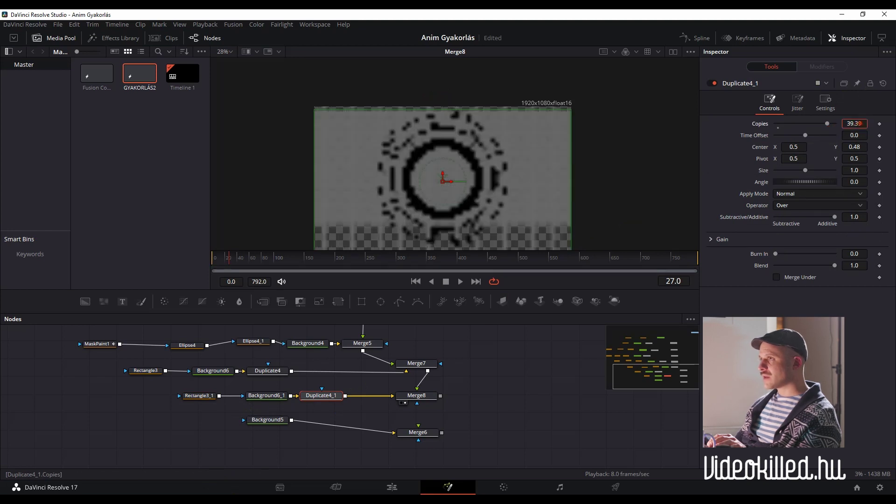
double_click(856, 124)
type("40")
key("Tab")
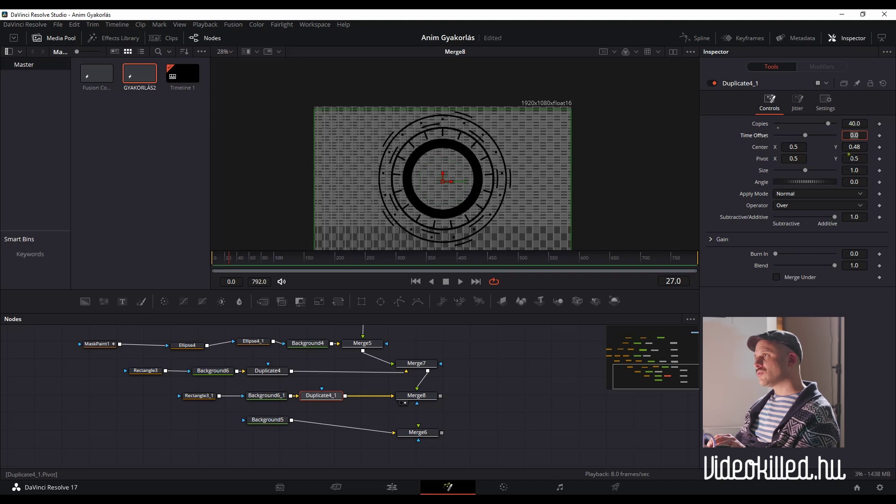
Step: Fine-tune Duplicate4_1's Center Y to 0.457
left_click(858, 147)
scroll(858, 147, "up", 1)
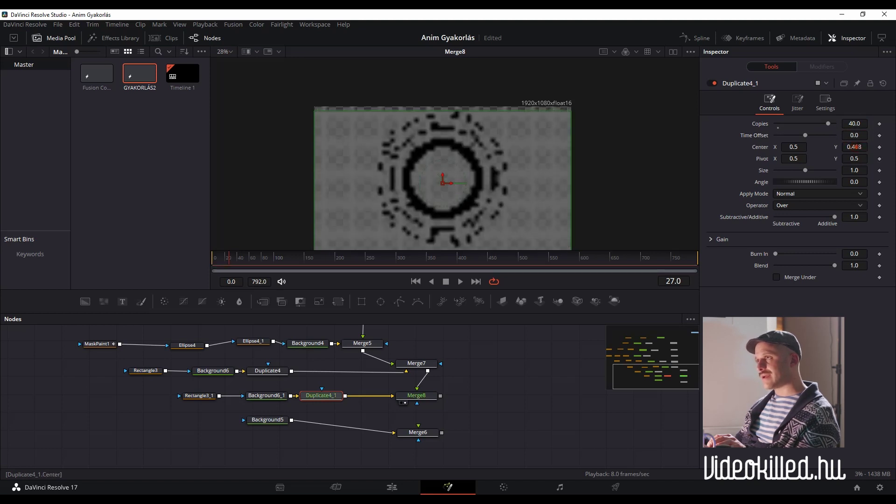
scroll(857, 147, "down", 1)
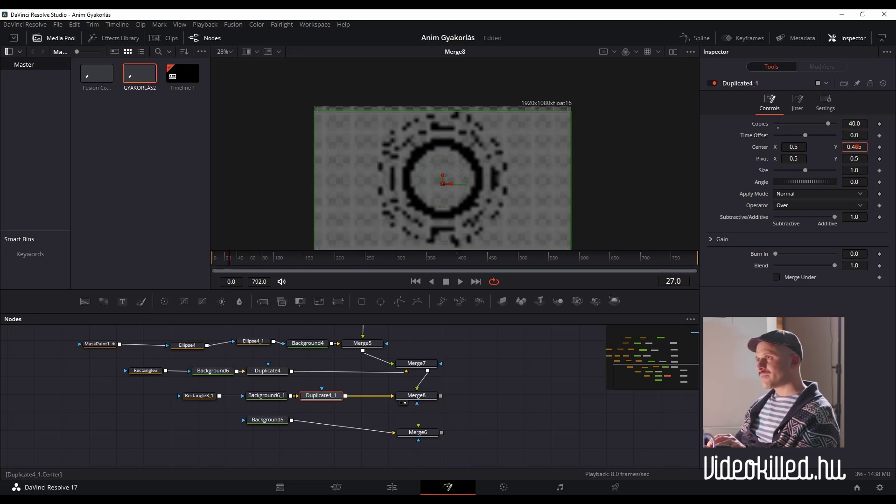
scroll(859, 146, "down", 1)
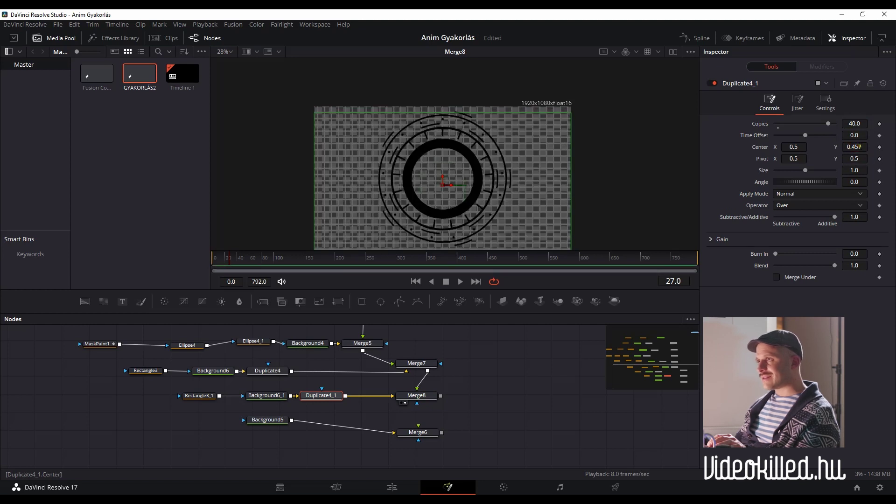
scroll(384, 180, "up", 1)
scroll(394, 184, "up", 1)
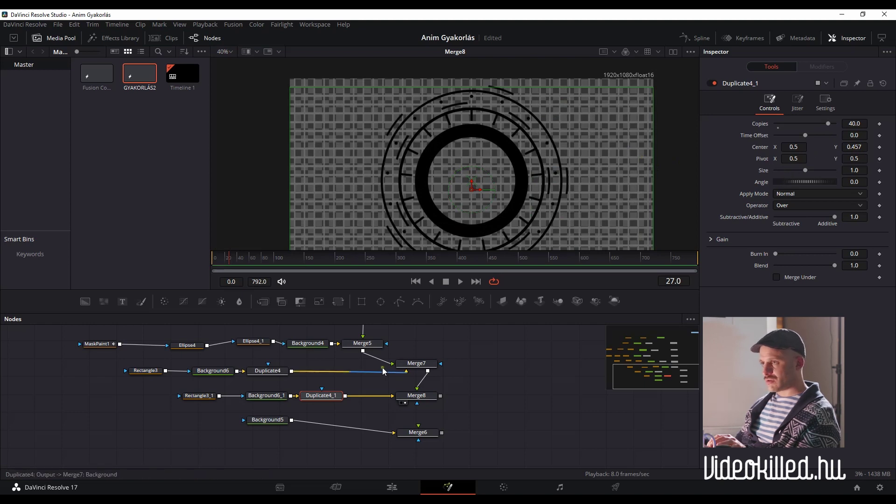
Step: Raise Rectangle3_1's line to Center Y 0.977322 and thin its Height from 0.01 to 0.008
left_click(198, 396)
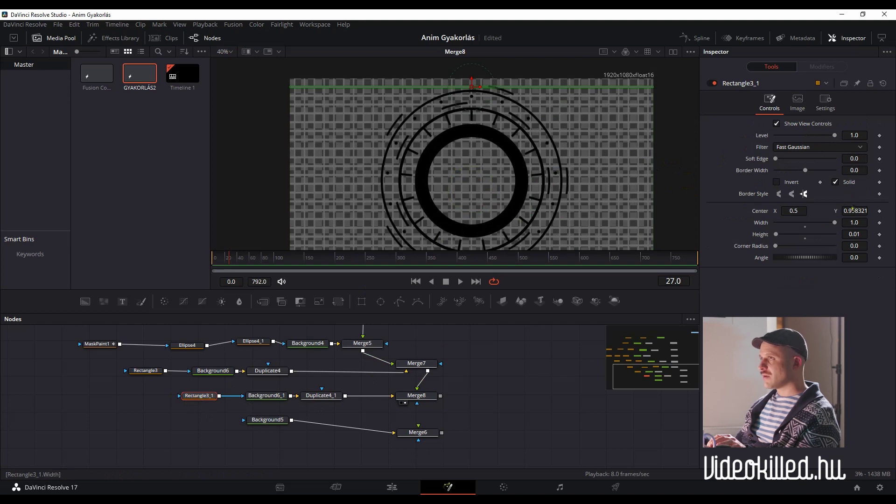
left_click_drag(863, 219, 866, 220)
left_click_drag(583, 196, 583, 175)
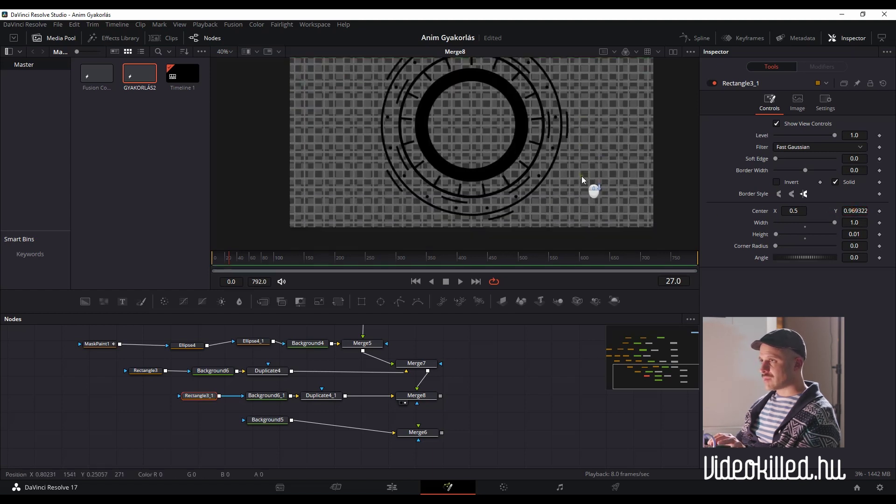
scroll(573, 188, "down", 2)
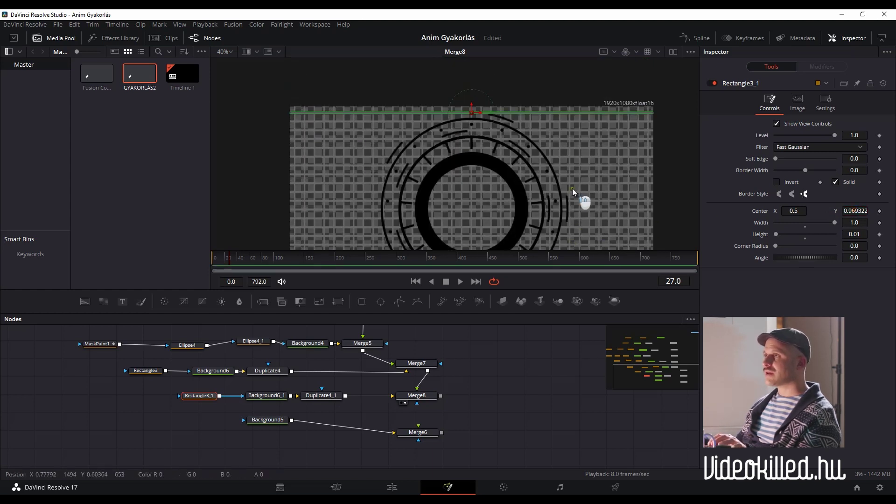
scroll(572, 189, "up", 2)
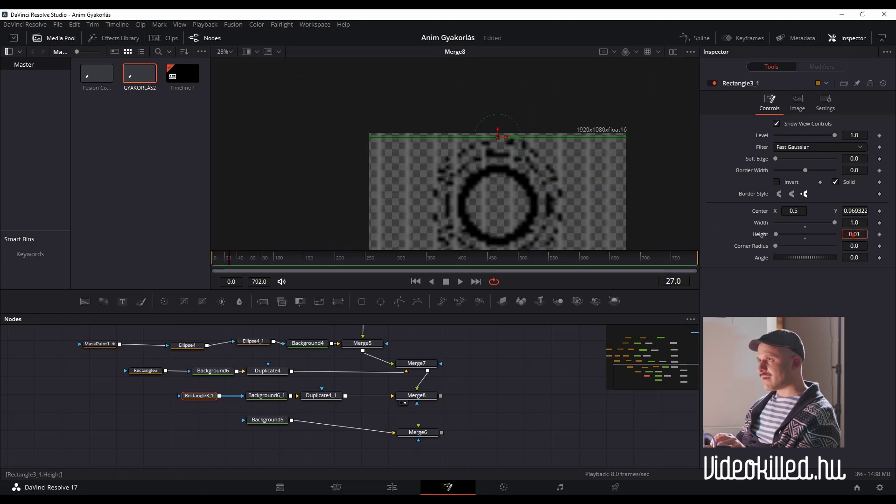
scroll(548, 181, "up", 1)
scroll(548, 181, "up", 1)
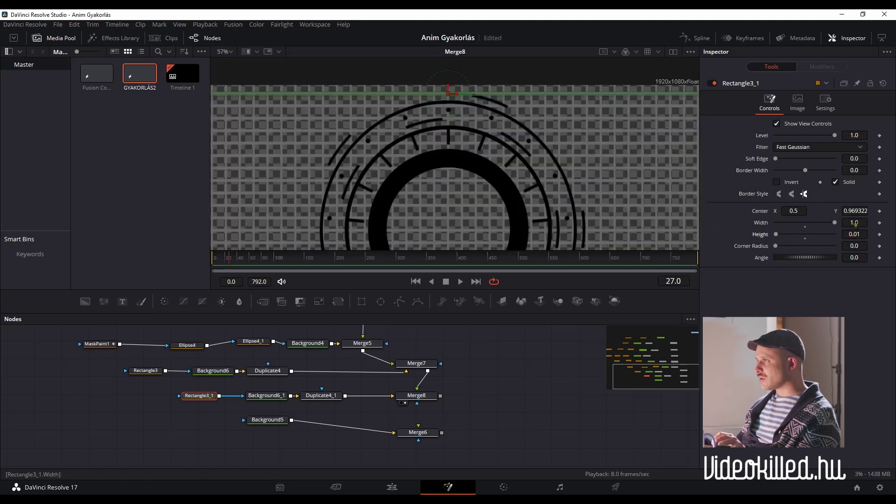
scroll(859, 234, "down", 2)
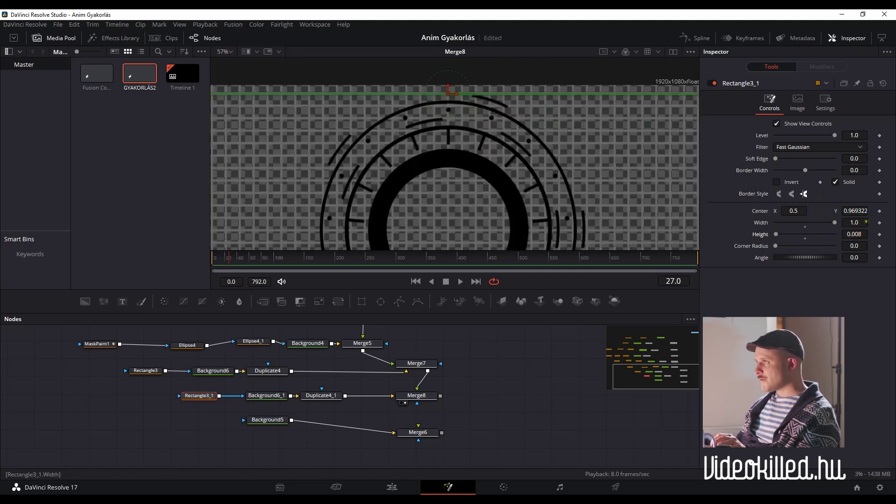
scroll(860, 211, "up", 1)
scroll(530, 170, "down", 2)
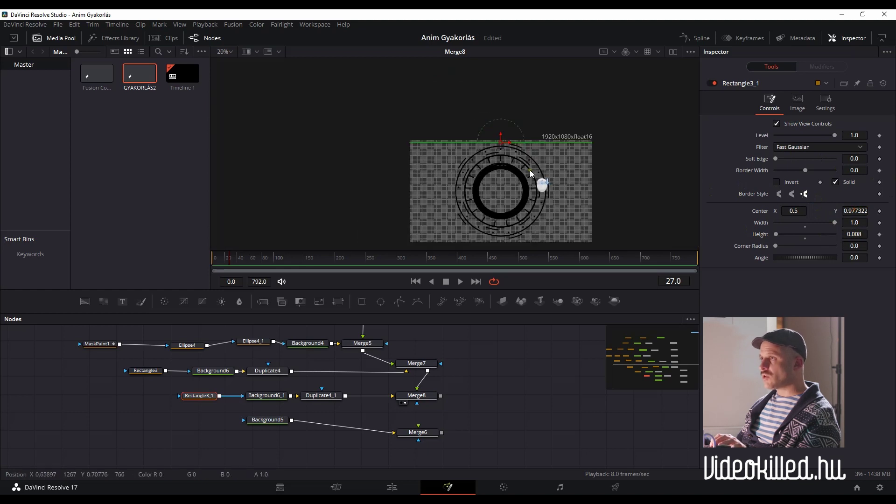
scroll(533, 221, "up", 1)
scroll(525, 208, "down", 1)
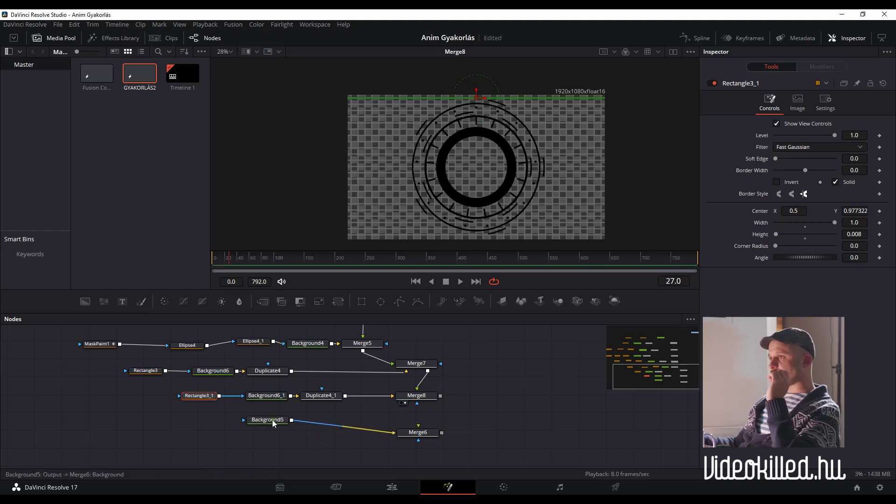
Step: Delete the stray Merge9 and feed Merge8 into Merge6's foreground over Background5
left_click_drag(441, 396, 442, 433)
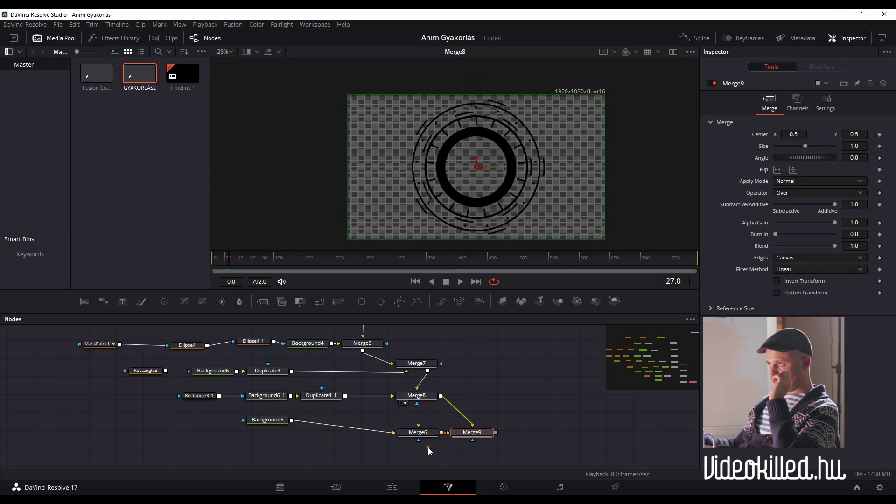
left_click(273, 423)
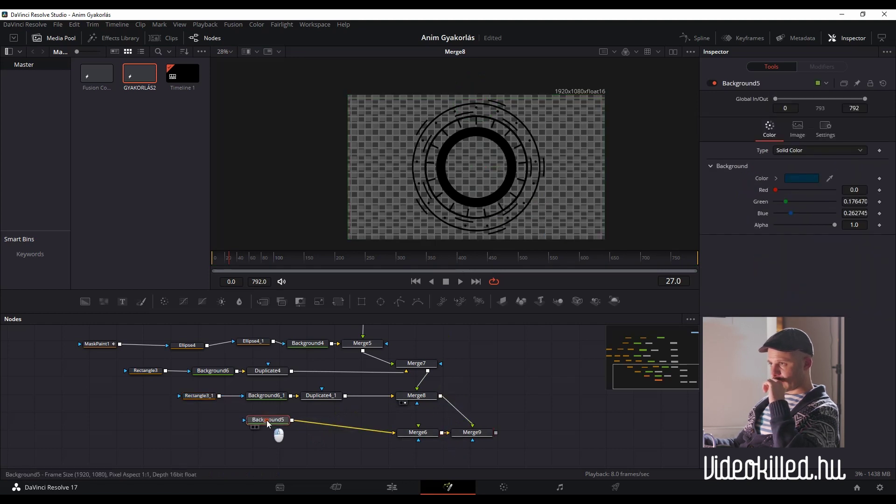
left_click(473, 434)
key("Delete")
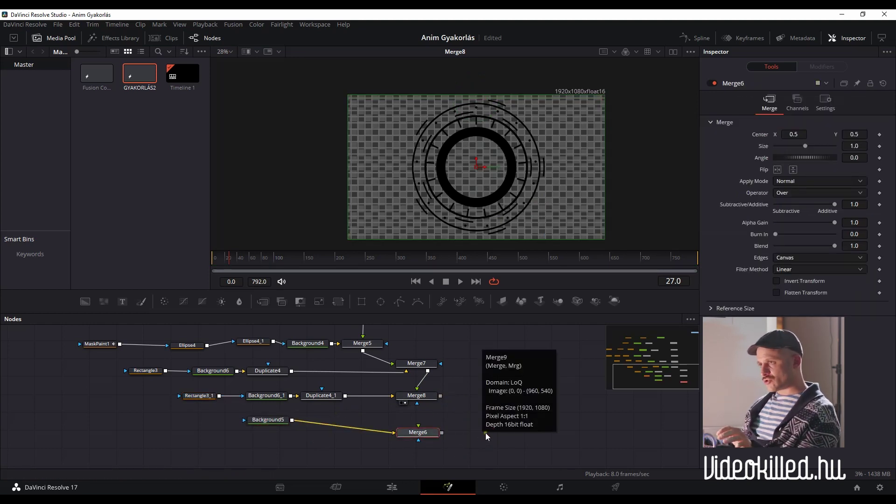
left_click_drag(441, 395, 430, 430)
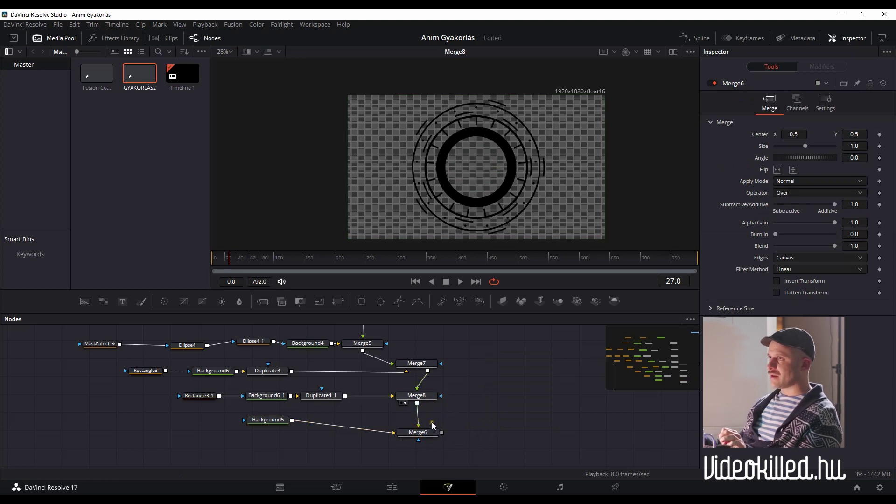
left_click_drag(280, 421, 249, 427)
Step: View the Merge6 composite, then open Background6_1's Color picker
left_click(403, 440)
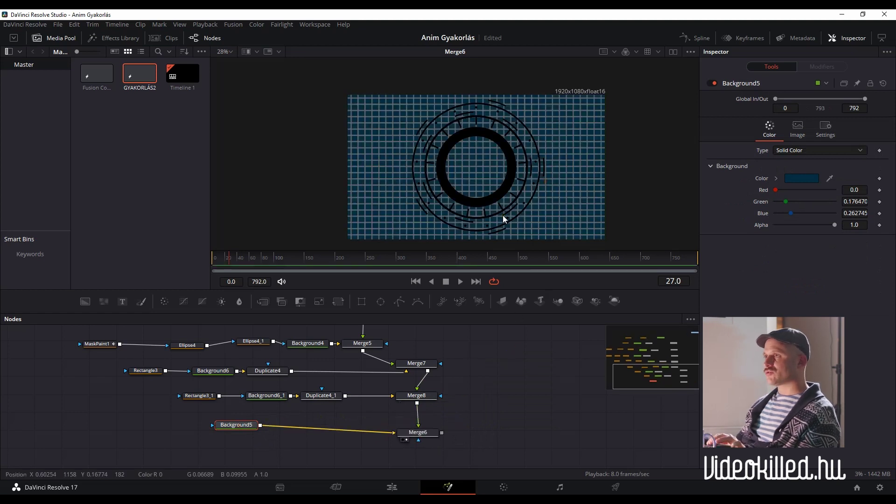
key("ctrl+f")
left_click(541, 314)
scroll(496, 193, "up", 2)
scroll(494, 195, "up", 2)
scroll(492, 197, "down", 4)
scroll(492, 196, "up", 2)
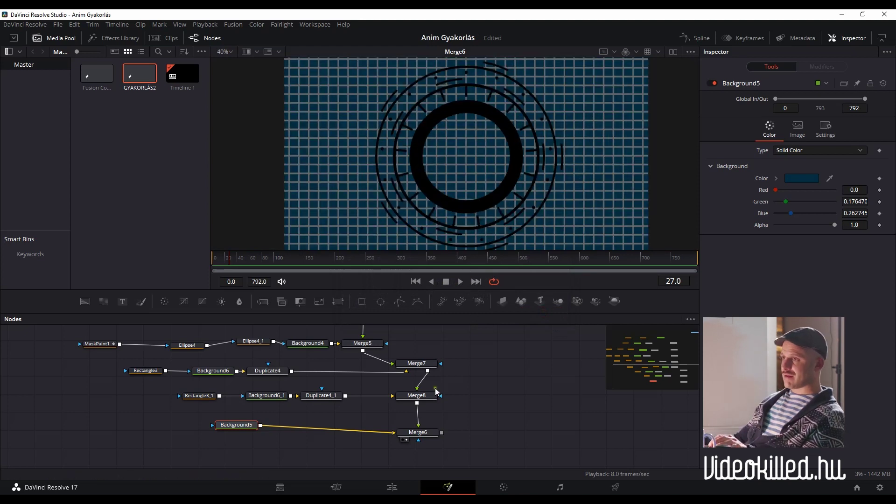
left_click(270, 396)
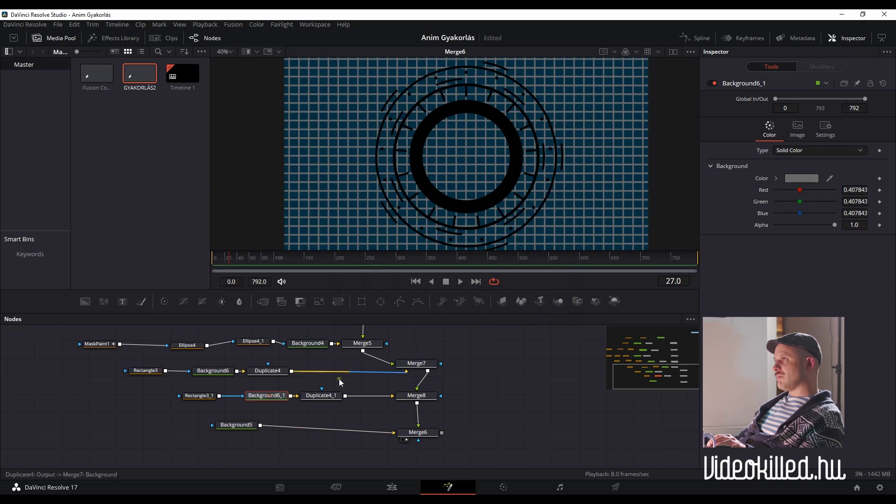
left_click(793, 177)
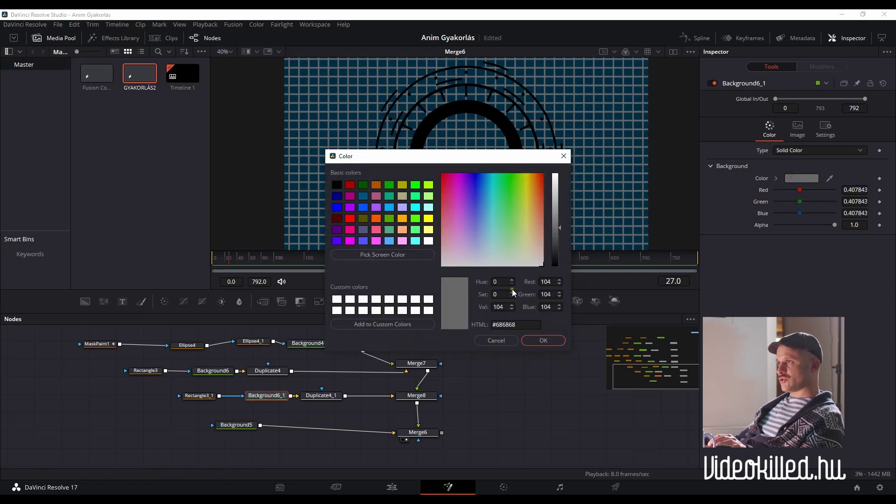
Step: Darken Background6_1's grey to #414141
left_click_drag(557, 225, 561, 240)
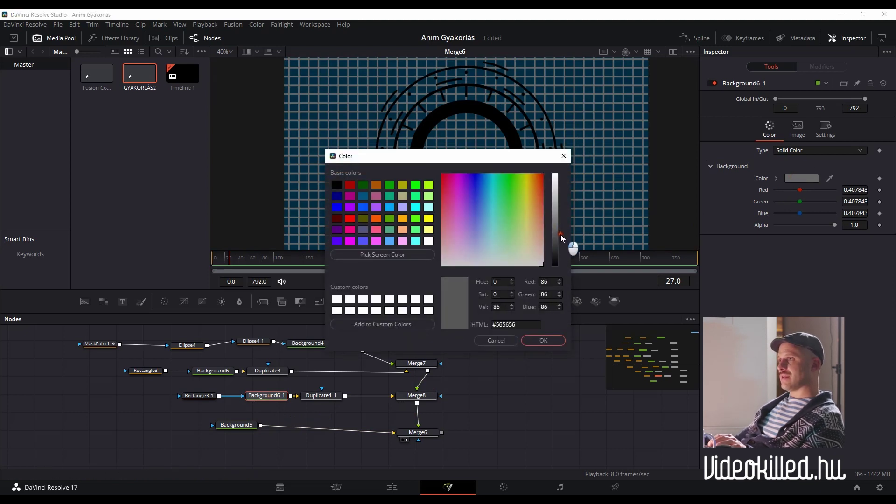
left_click_drag(533, 325, 486, 326)
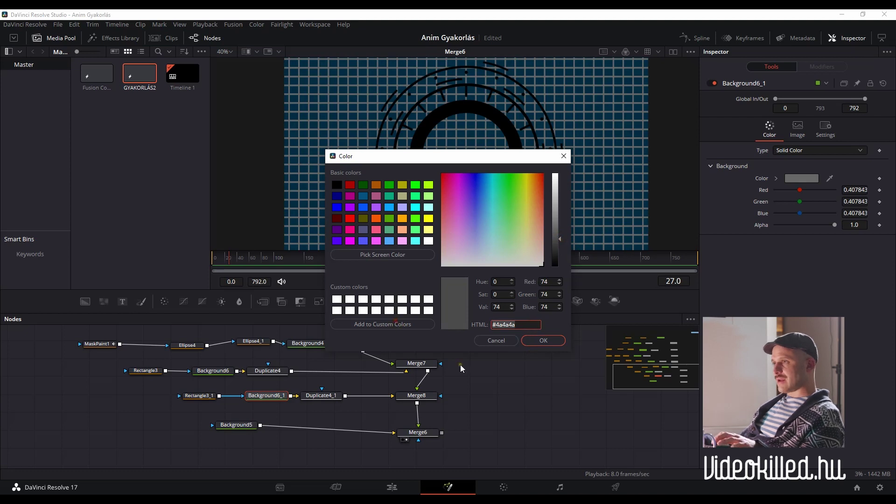
left_click(547, 340)
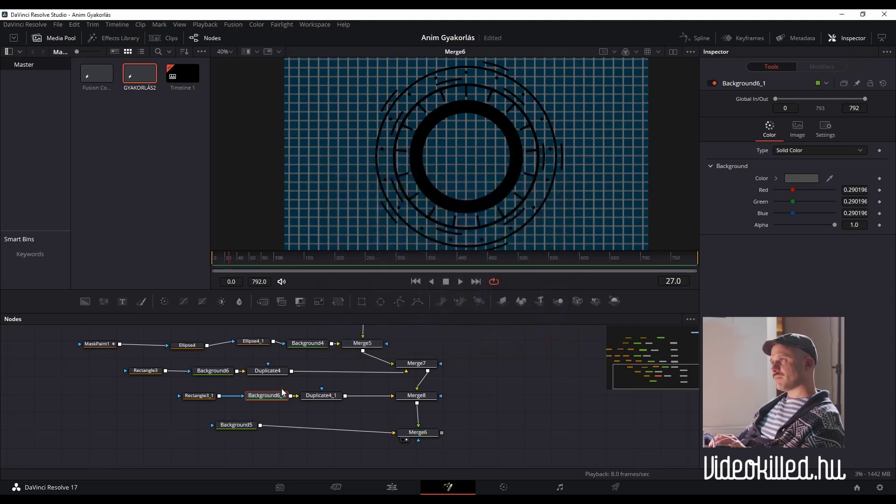
left_click(806, 178)
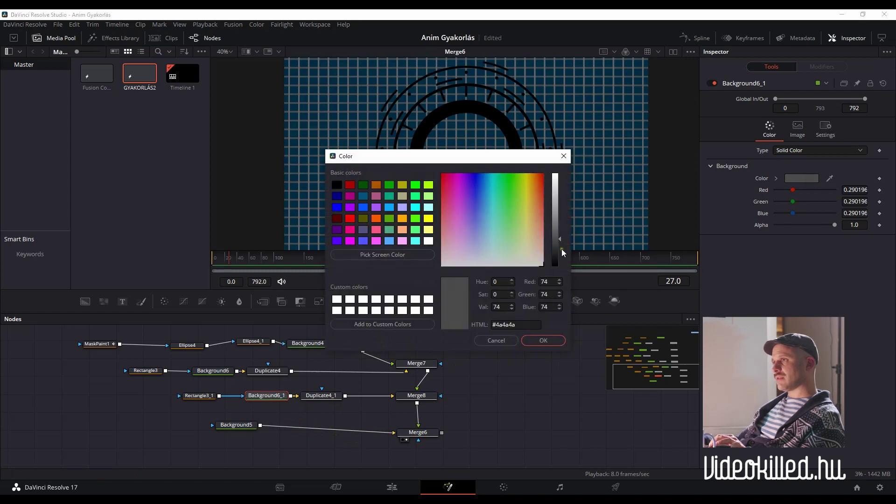
left_click_drag(561, 237, 562, 243)
double_click(507, 324)
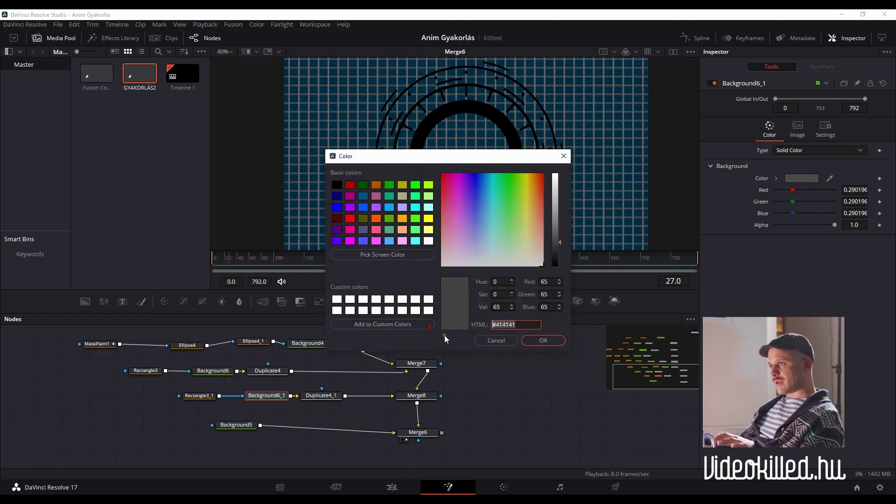
left_click(548, 340)
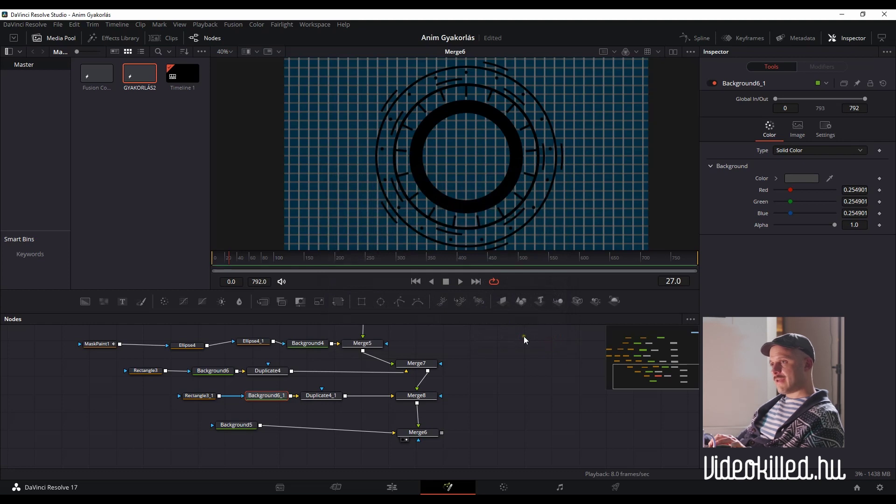
Step: Give Background6 the same #414141 grey
left_click(214, 372)
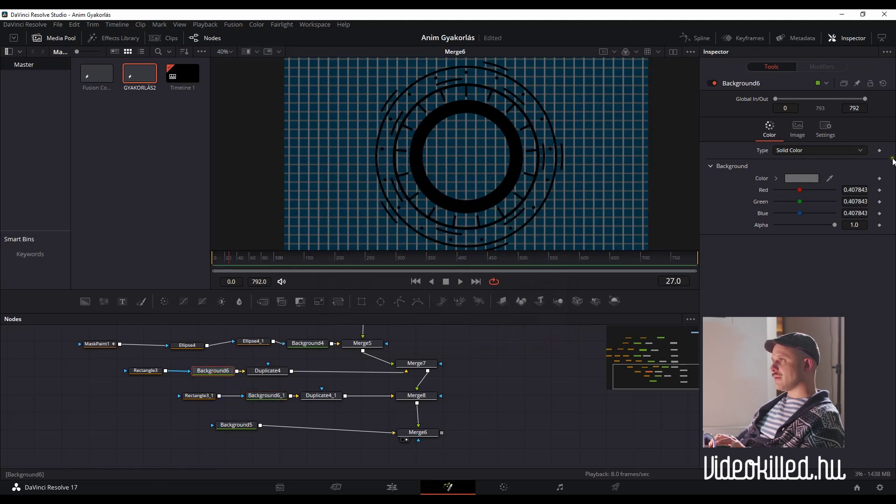
left_click(803, 179)
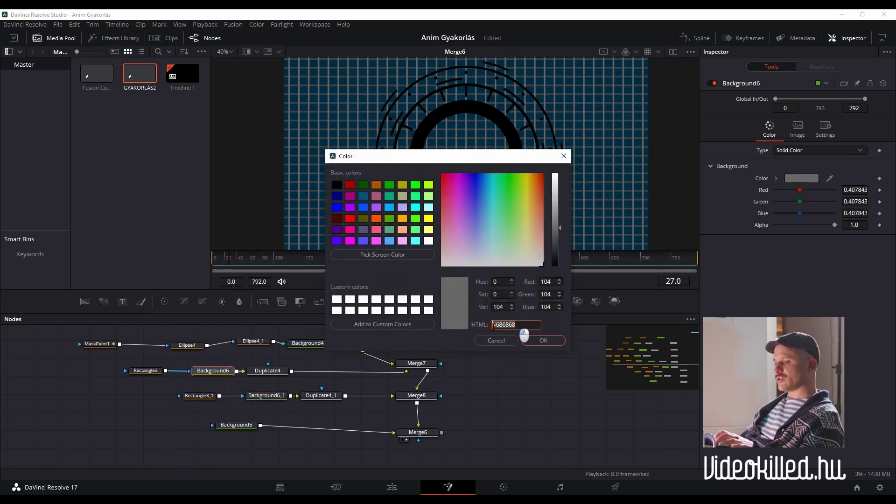
type("414141")
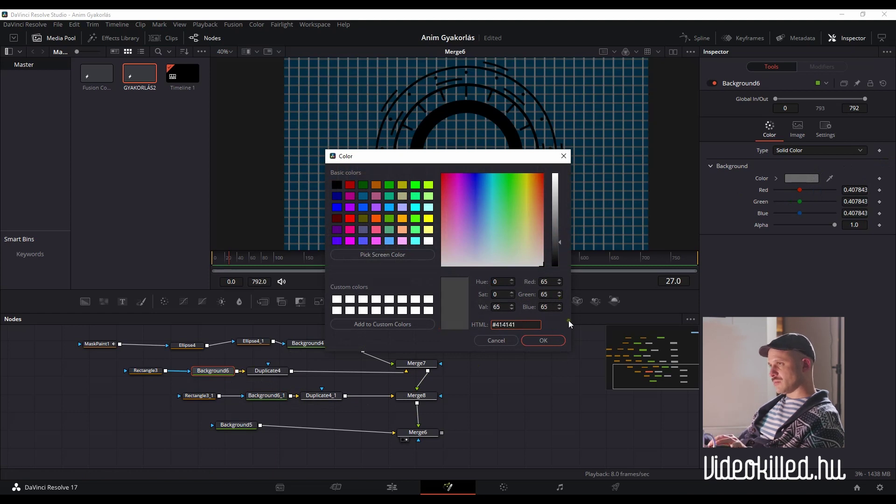
left_click(543, 340)
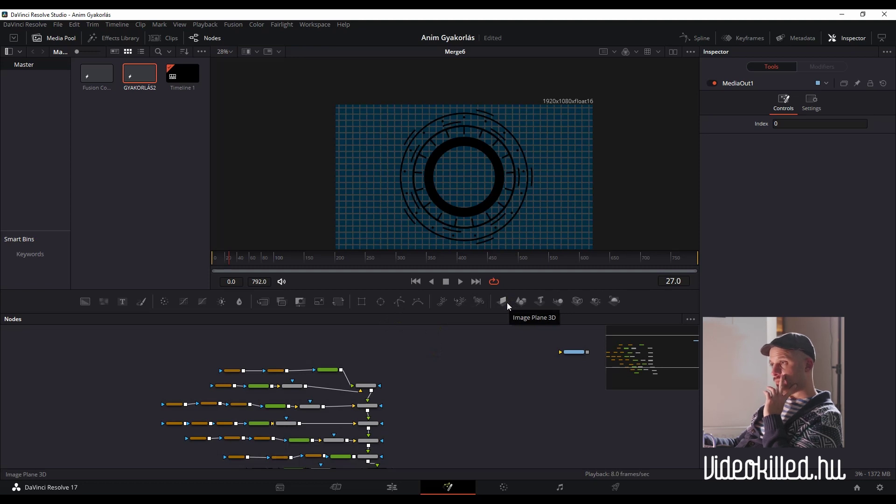
Step: Add an Image Plane 3D node and duplicate it into a column feeding Merge3D2
left_click(507, 303)
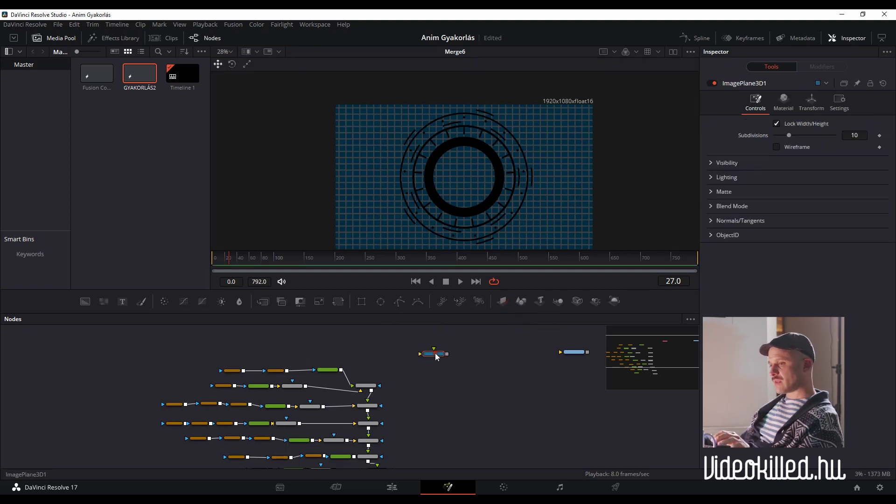
left_click_drag(438, 358, 455, 360)
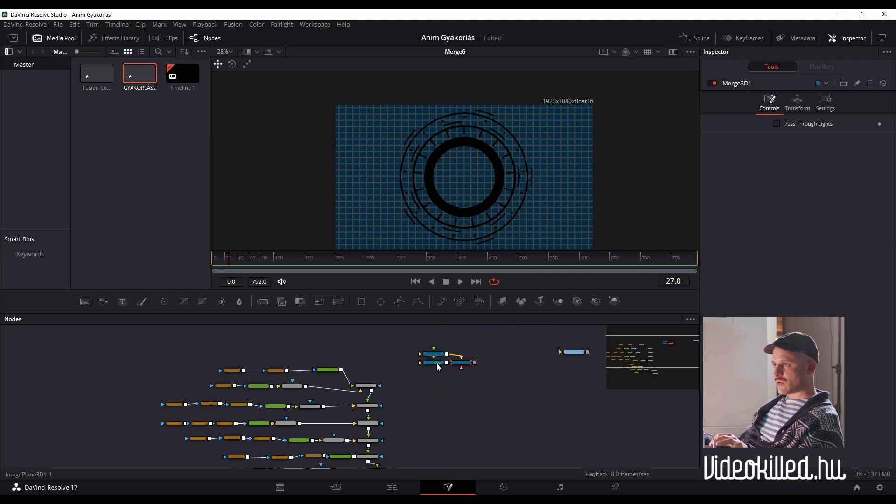
scroll(359, 360, "up", 5)
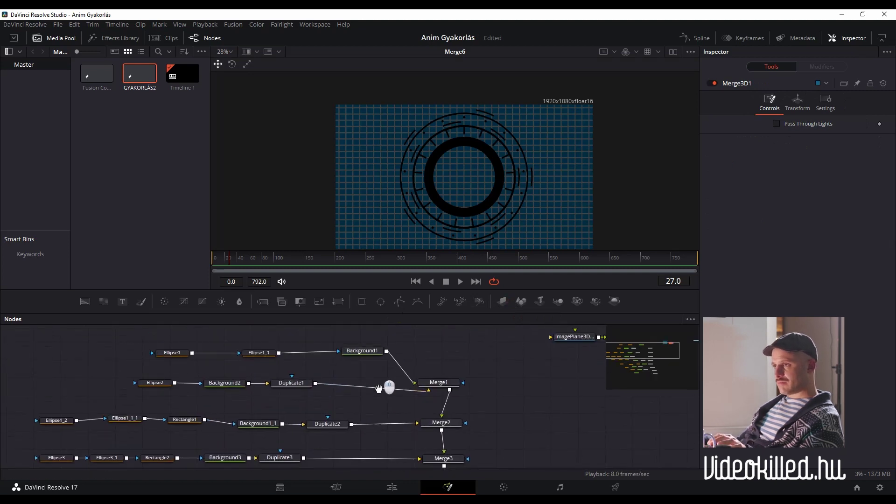
scroll(415, 403, "up", 2)
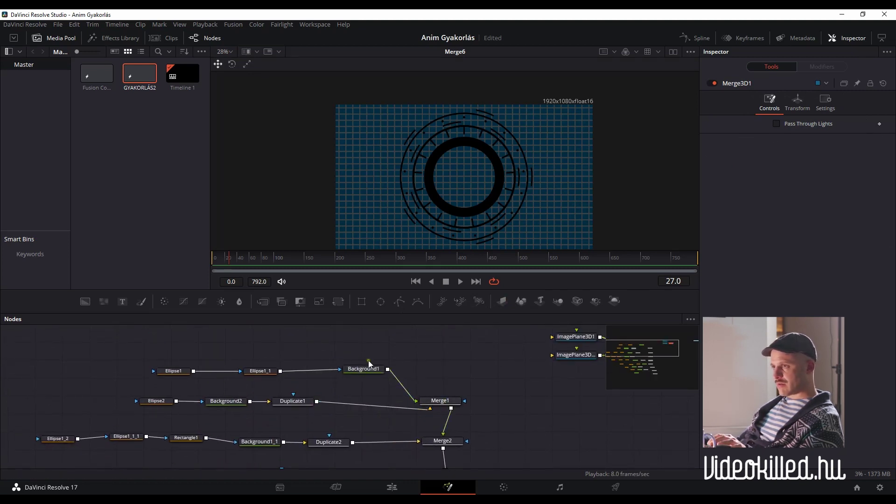
scroll(354, 393, "down", 3)
scroll(386, 400, "right", 1)
scroll(387, 401, "up", 3)
scroll(371, 425, "right", 1)
scroll(332, 430, "down", 1)
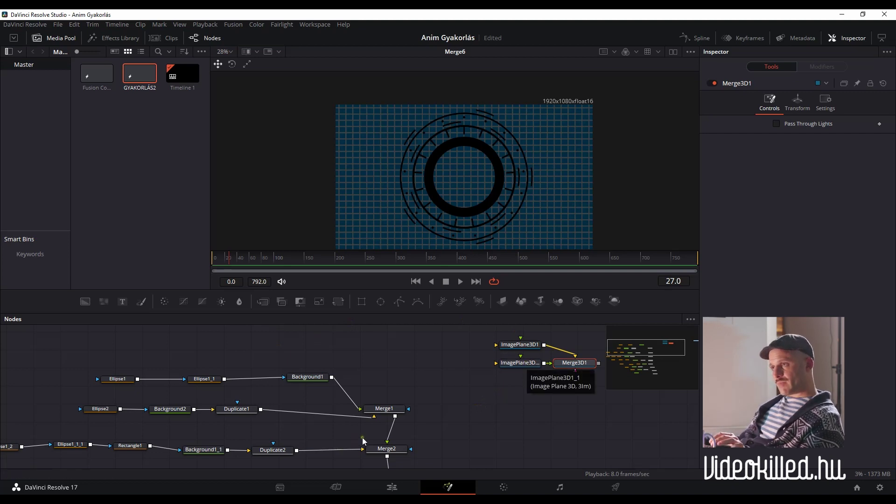
Step: Remove the redundant Merge3D1 and the extra ImagePlane3D1 node
left_click(525, 362)
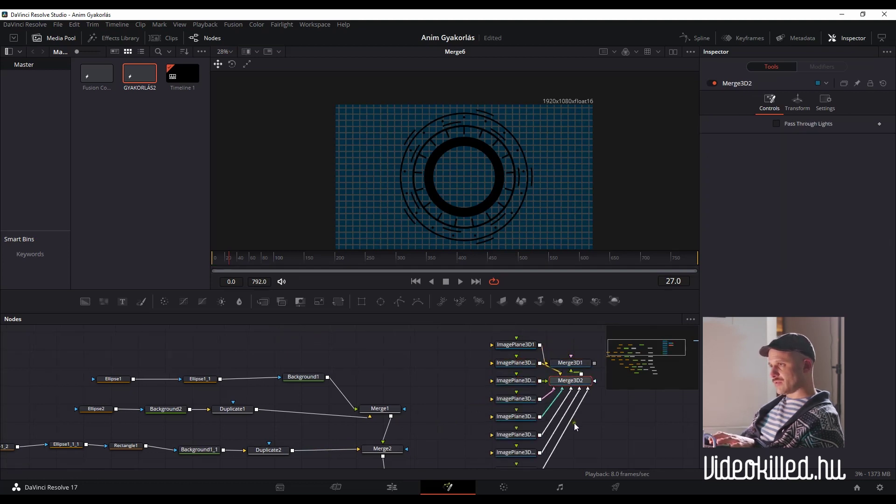
scroll(579, 440, "down", 5)
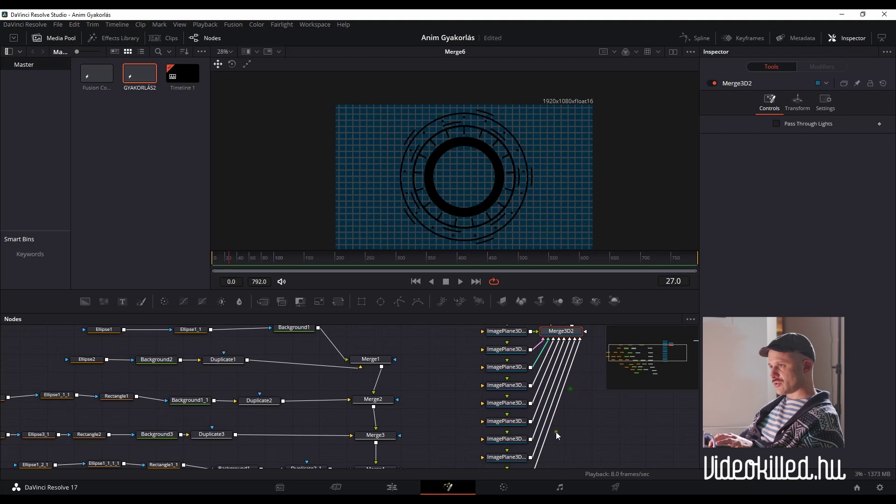
scroll(561, 411, "up", 6)
left_click(566, 390)
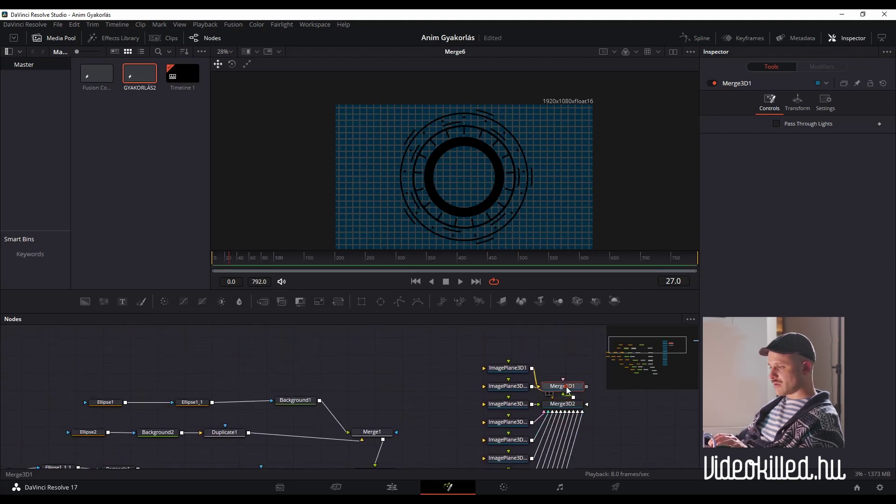
key("Delete")
left_click(516, 369)
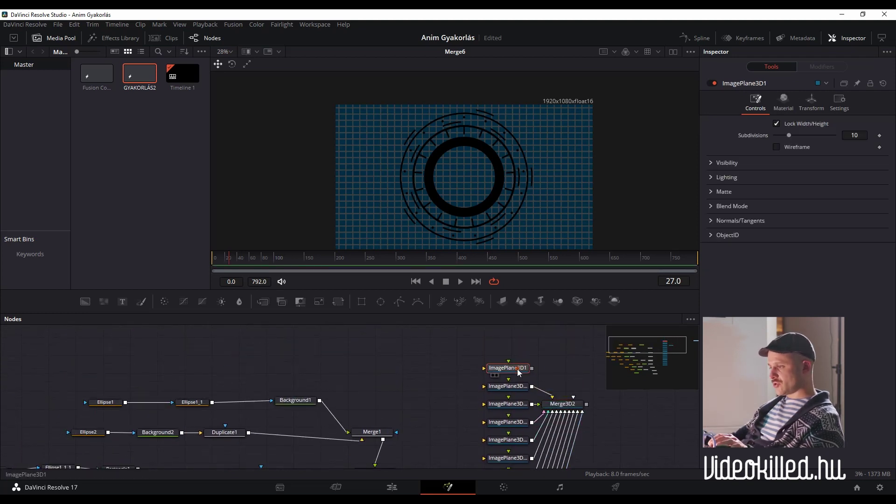
key("Delete")
scroll(515, 384, "down", 2)
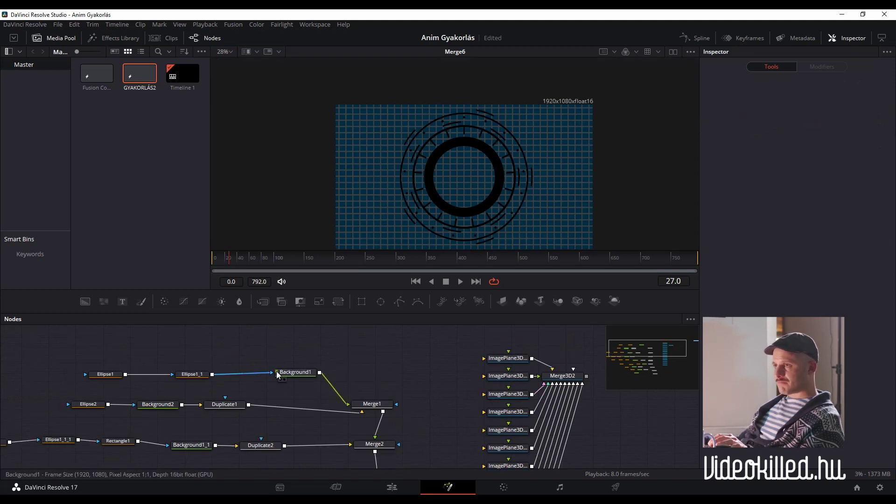
Step: Preview Background1 and Merge1 outputs in the viewer
left_click(296, 372)
key("1")
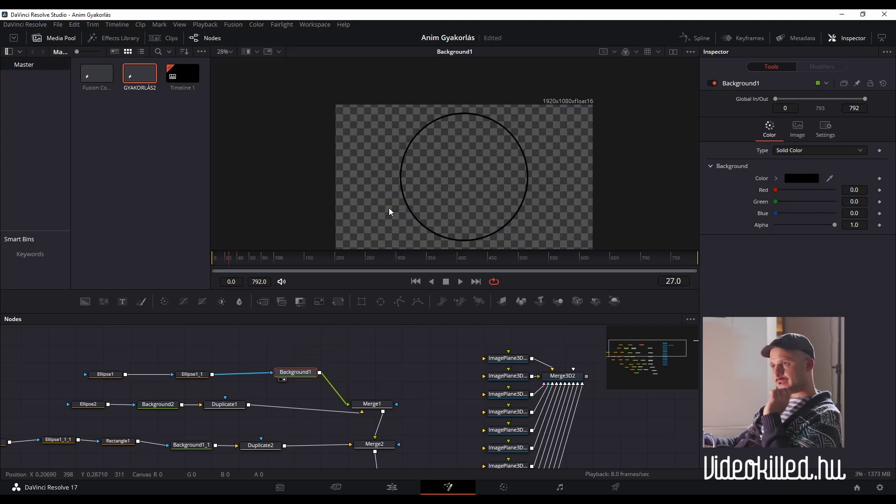
left_click(376, 405)
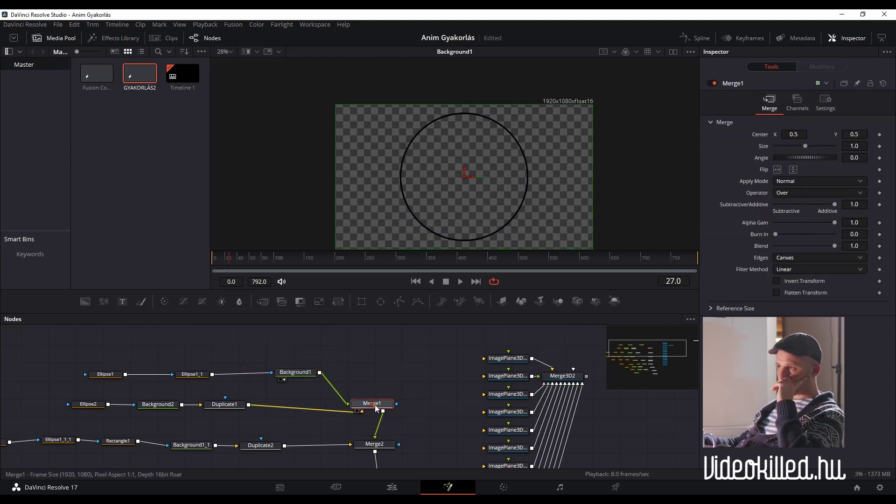
key("1")
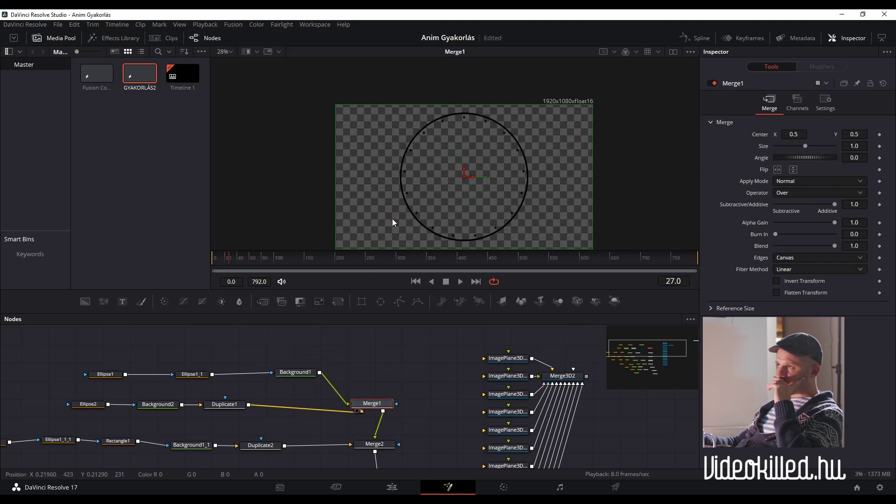
left_click(374, 379)
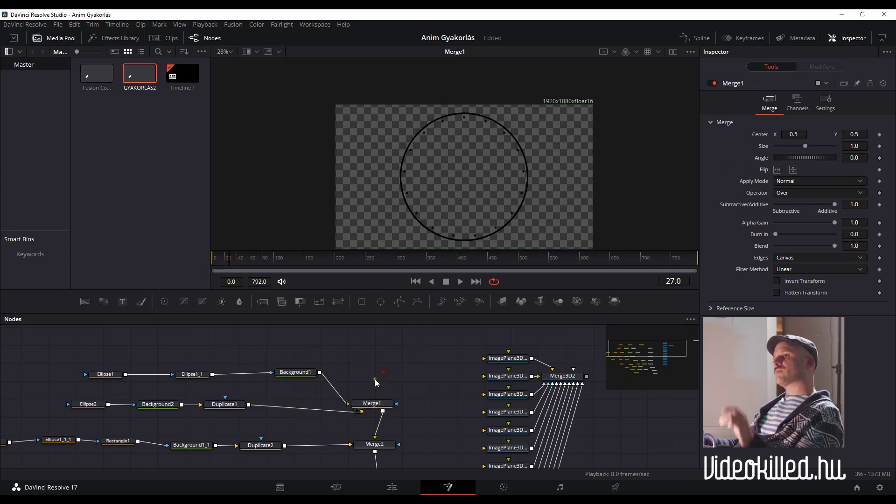
Step: Wire Background1 and Duplicate1 into the first two ImagePlane3D nodes and delete Merge1
left_click(344, 401)
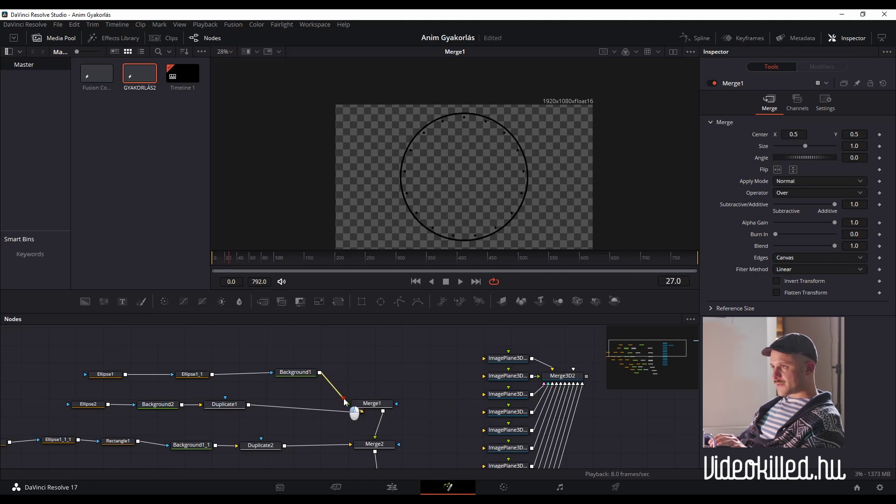
left_click_drag(345, 401, 506, 362)
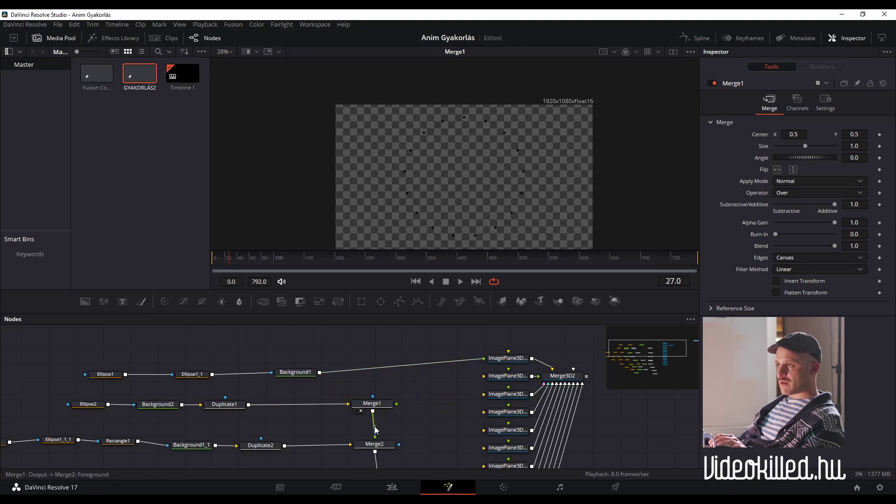
left_click(378, 403)
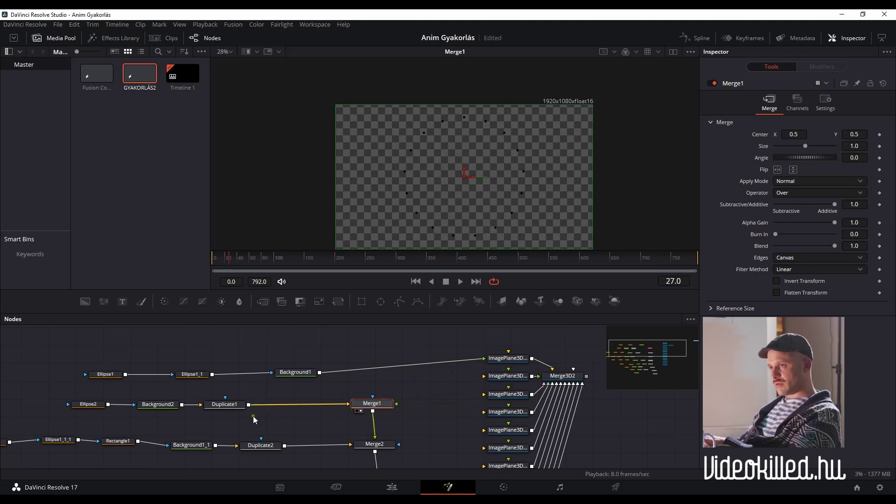
key("Delete")
mouse_move(249, 404)
left_mouse_down()
mouse_move(520, 390)
mouse_move(509, 376)
left_mouse_up()
Step: Show Merge3D2's 3D scene in the viewer and orbit around the image plane
left_click_drag(568, 378, 540, 157)
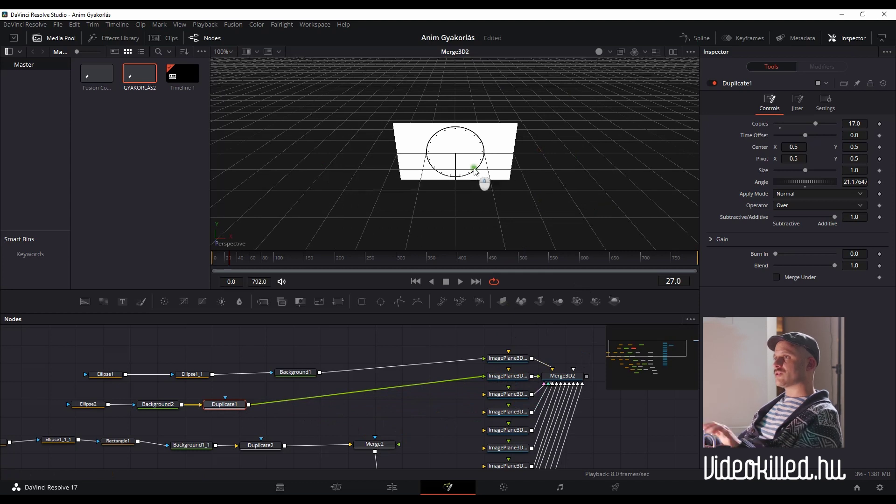
scroll(482, 184, "up", 5)
mouse_move(483, 199)
left_mouse_down()
mouse_move(511, 188)
mouse_move(505, 160)
mouse_move(478, 186)
left_mouse_up()
scroll(495, 170, "down", 5)
scroll(473, 157, "up", 3)
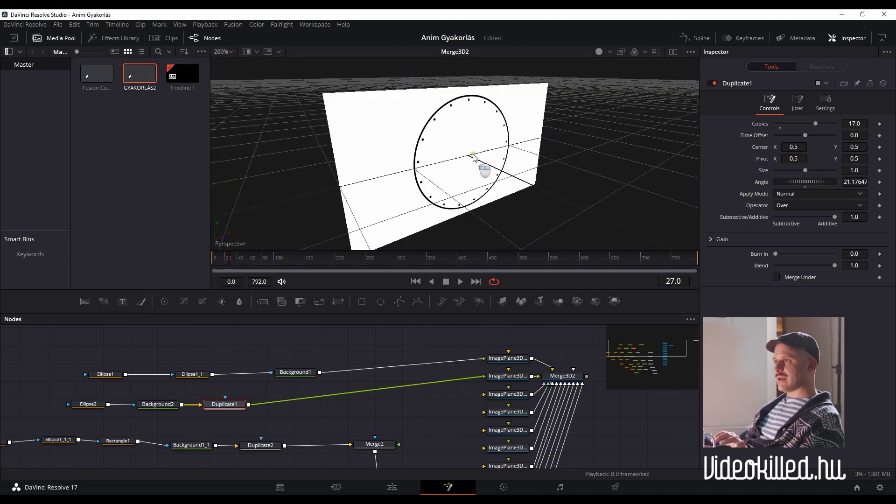
Step: Delete Merge2 and Merge3, connecting Duplicate2 and Duplicate3 to the next image planes
left_click_drag(350, 434, 433, 386)
left_click(453, 398)
key("Delete")
left_click_drag(366, 397, 584, 349)
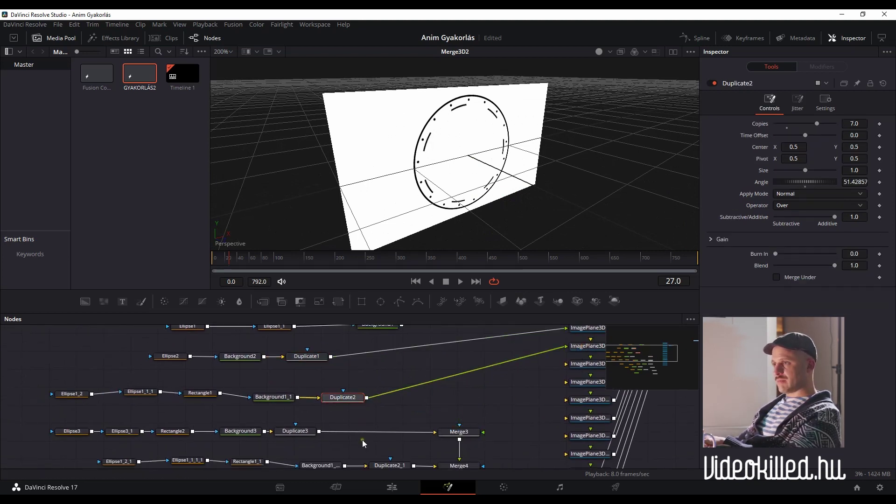
left_click(460, 432)
key("Delete")
left_click_drag(441, 457, 588, 364)
mouse_move(486, 451)
left_mouse_down()
mouse_move(448, 355)
mouse_move(447, 378)
left_mouse_up()
Step: Delete Merge4 and plug Duplicate2_1 into the second ImagePlane3D
left_click(427, 394)
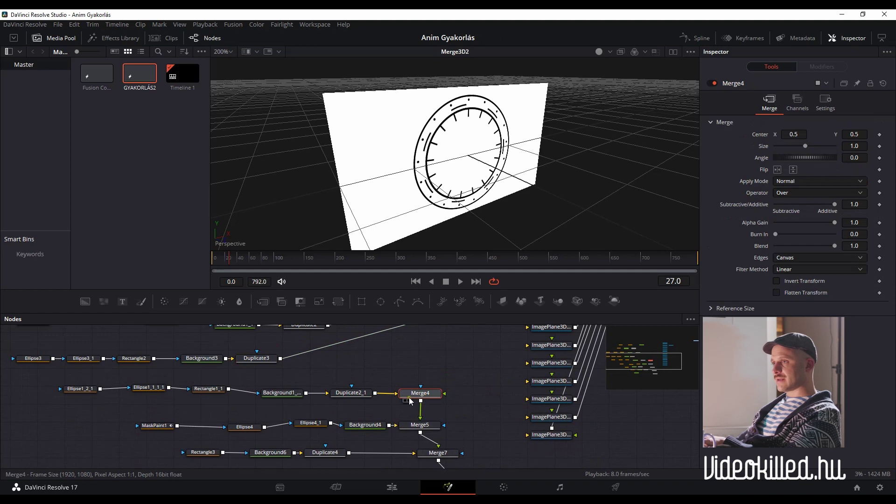
key("Delete")
mouse_move(375, 393)
left_mouse_down()
mouse_move(511, 337)
mouse_move(503, 374)
left_mouse_up()
scroll(459, 376, "up", 3)
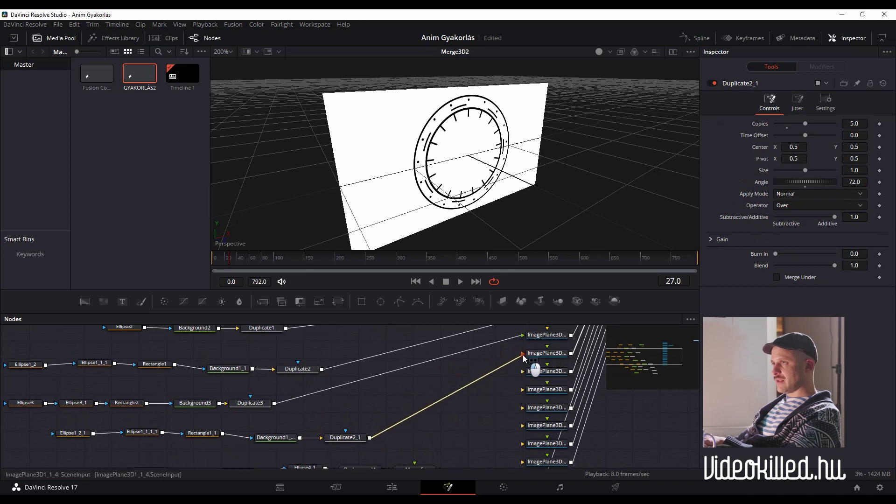
left_click_drag(408, 454, 523, 353)
scroll(460, 426, "down", 4)
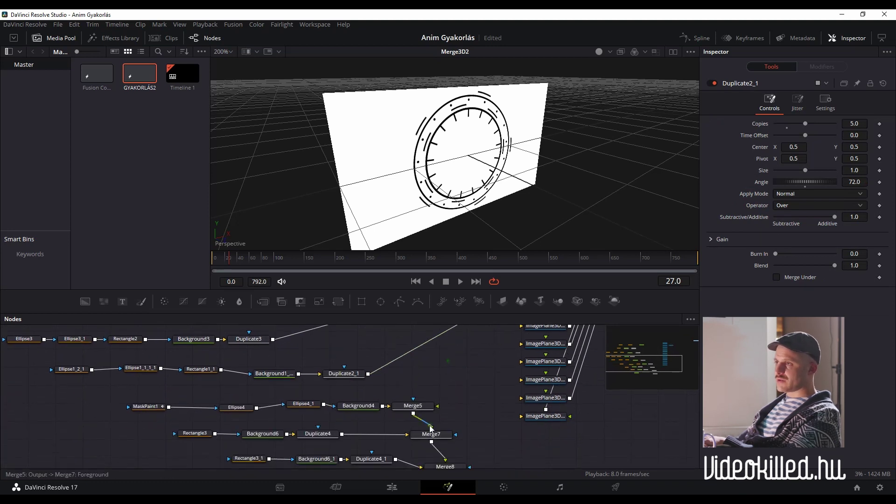
Step: Delete Merge5 and plug Background4 into the top ImagePlane3D
left_click(420, 407)
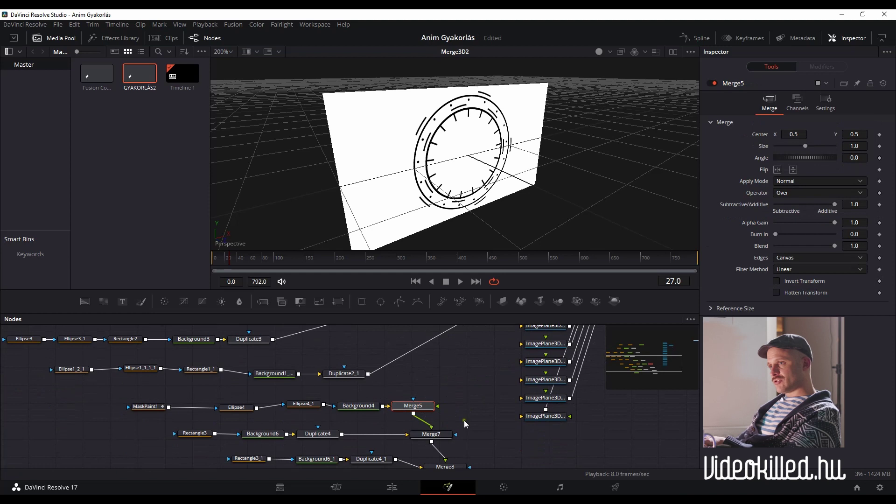
key("Delete")
mouse_move(383, 406)
left_mouse_down()
mouse_move(511, 347)
mouse_move(364, 446)
mouse_move(497, 377)
left_mouse_up()
left_click_drag(365, 442, 517, 345)
scroll(452, 390, "down", 3)
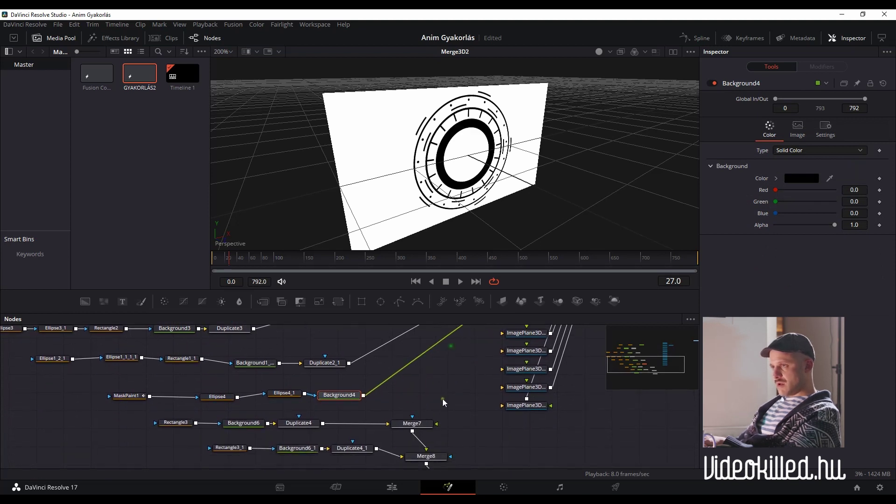
Step: Delete Merge7 and route Duplicate4 into an ImagePlane3D
left_click(423, 425)
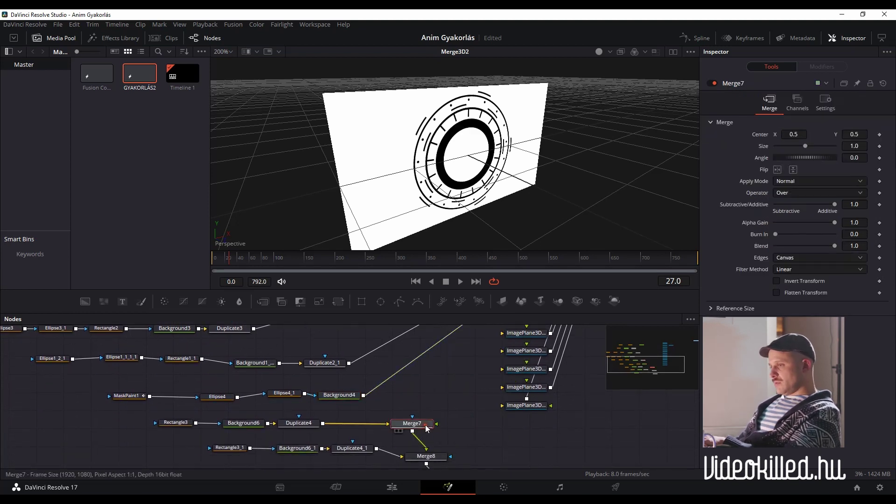
key("Delete")
left_click_drag(394, 443, 513, 347)
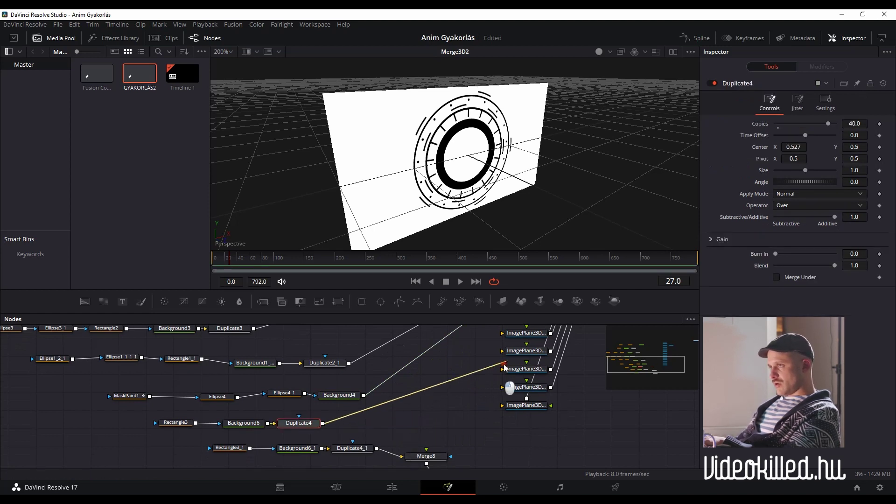
scroll(513, 346, "up", 3)
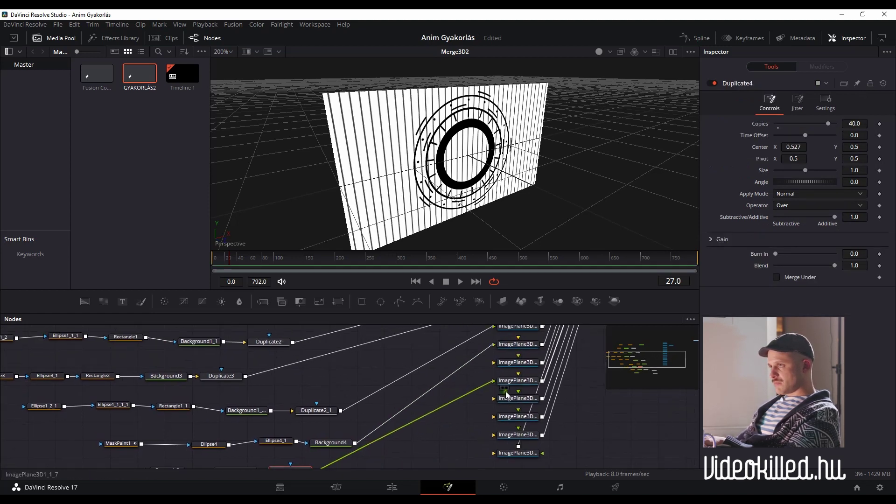
Step: Delete a spare ImagePlane3D and close the gap in the image plane column
left_click(521, 365)
key("Delete")
left_click_drag(519, 380, 519, 364)
left_click_drag(528, 398, 527, 386)
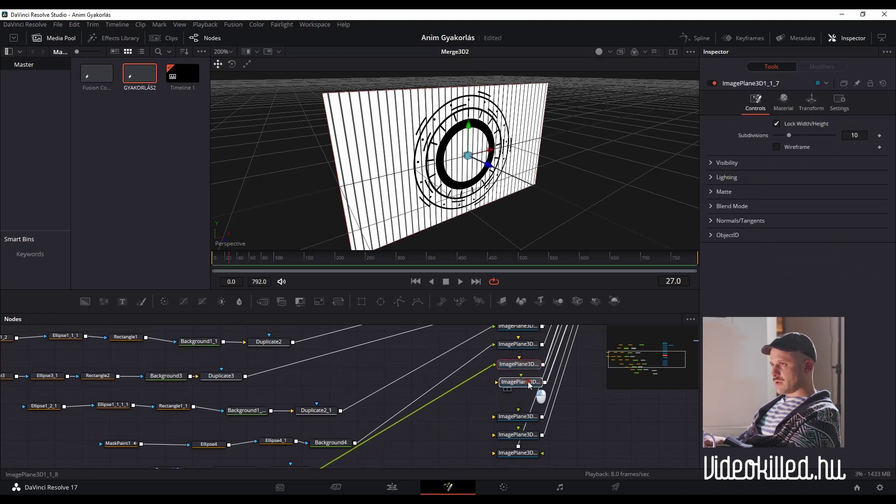
left_click_drag(517, 416, 518, 399)
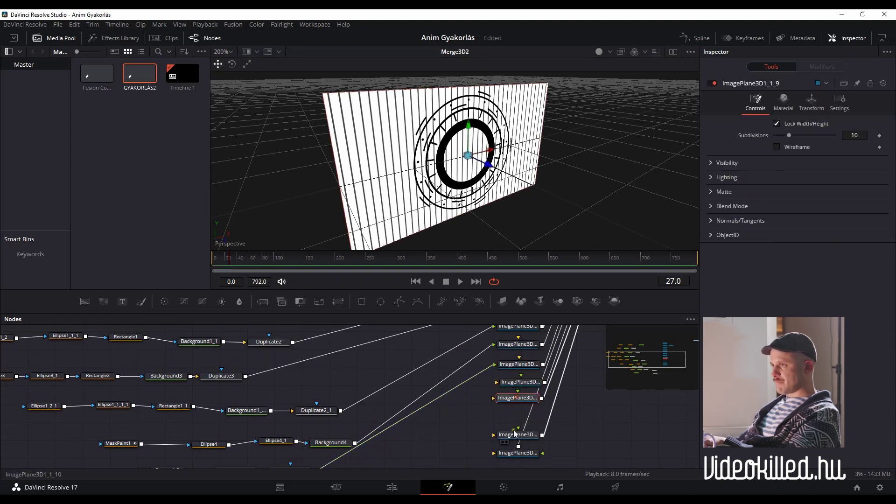
left_click_drag(517, 435, 518, 416)
left_click_drag(508, 458, 508, 438)
scroll(500, 407, "down", 3)
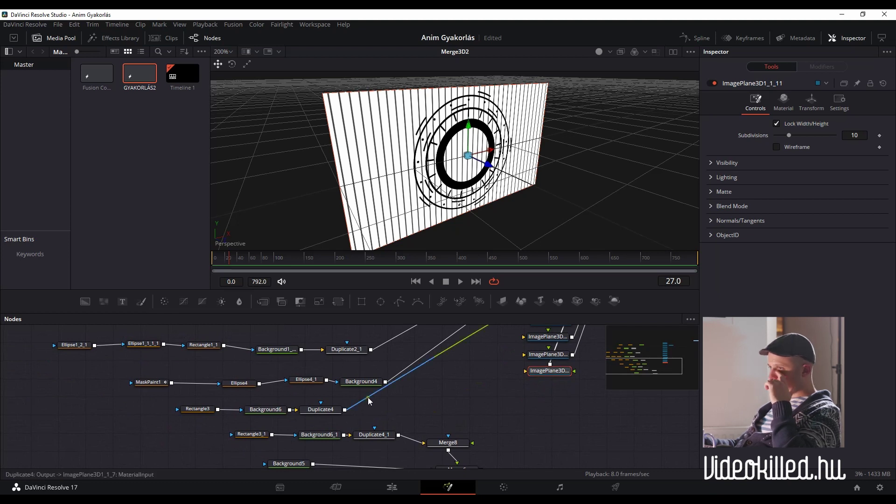
Step: Reconnect Duplicate4 into Merge8 and bring Merge8, Merge6 and Background5 into view
left_click_drag(369, 401, 460, 345)
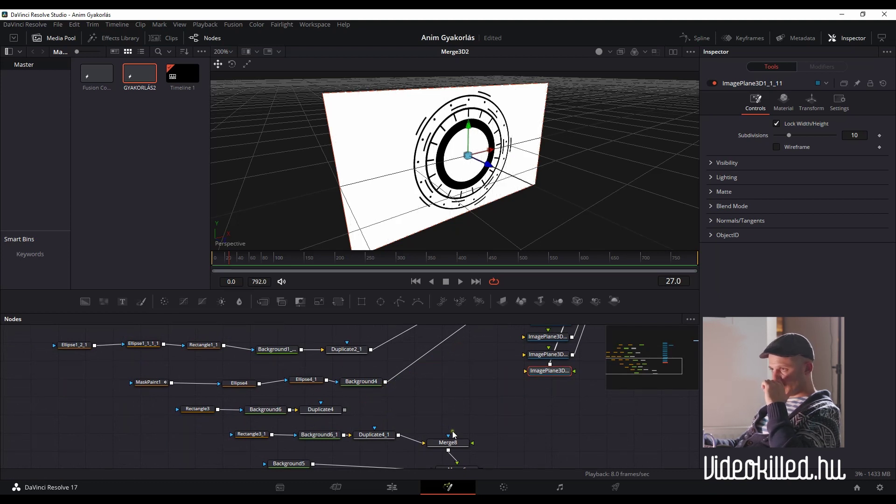
left_click_drag(344, 410, 469, 444)
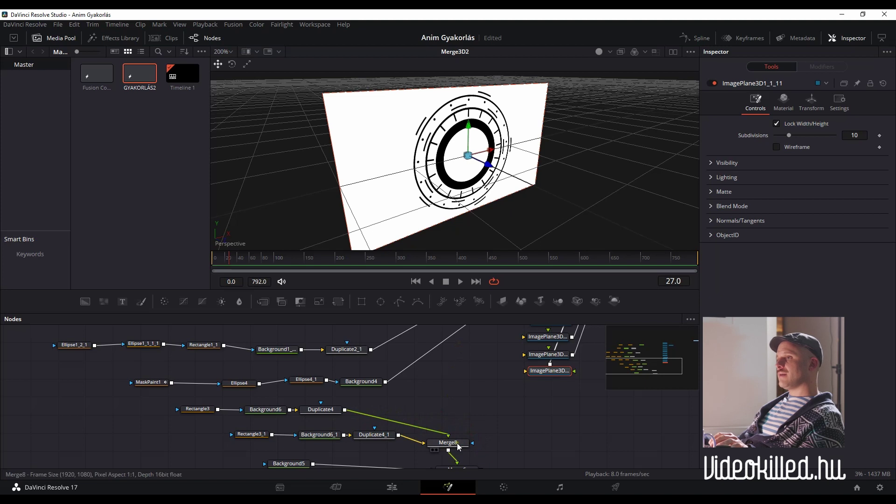
left_click_drag(419, 427, 372, 460)
scroll(400, 420, "down", 3)
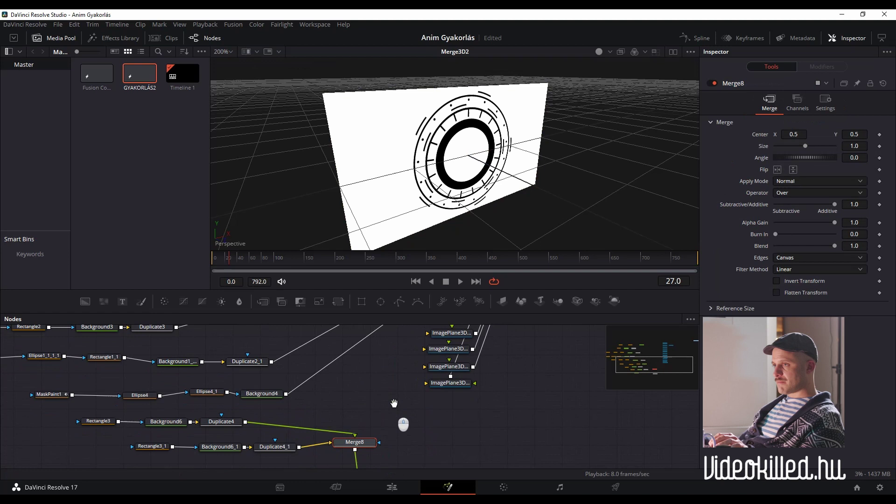
left_click_drag(382, 441, 359, 395)
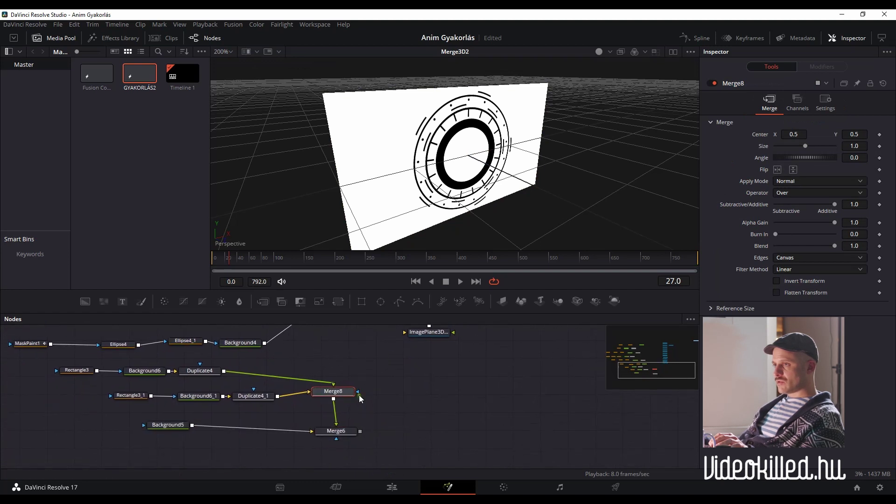
Step: Plug Merge6's navy grid composite into an ImagePlane3D
left_click_drag(361, 432, 377, 341)
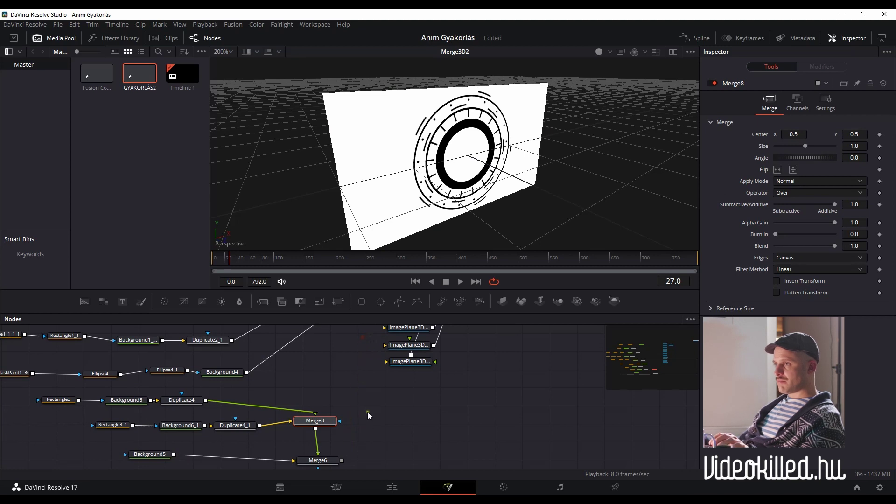
scroll(367, 409, "down", 2)
scroll(346, 462, "down", 3)
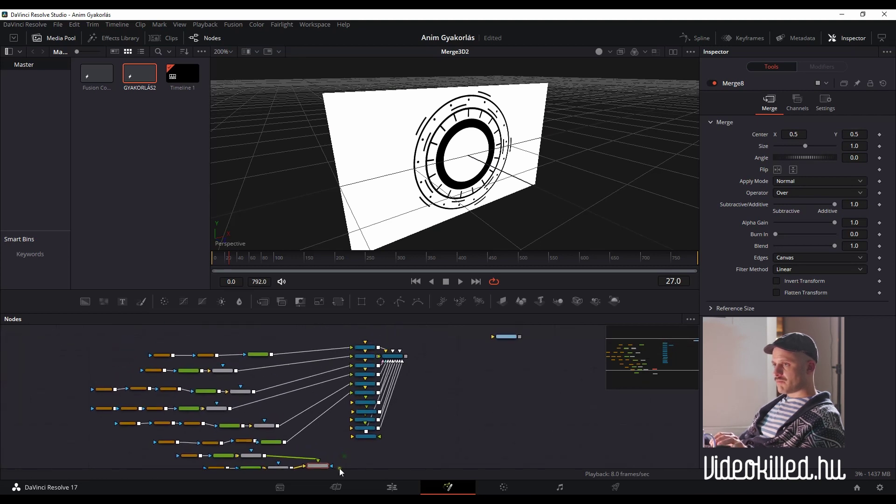
scroll(336, 465, "down", 2)
left_click_drag(329, 460, 355, 382)
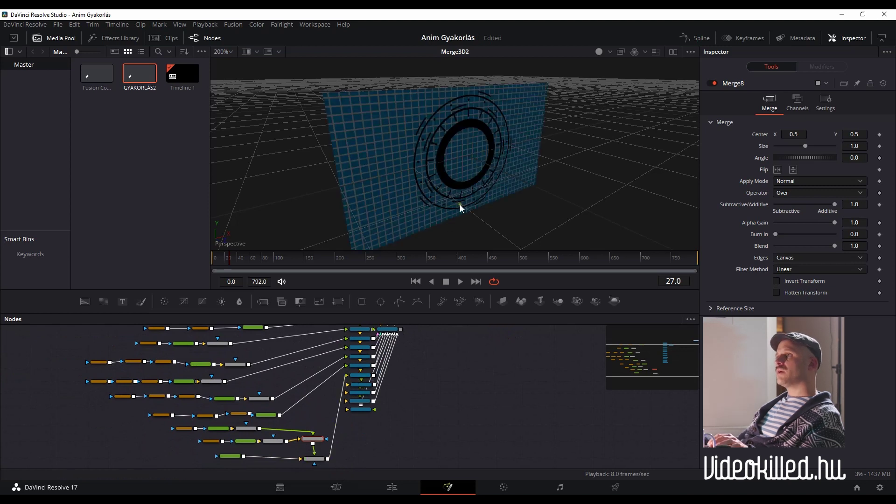
scroll(444, 184, "down", 5)
scroll(446, 183, "down", 5)
scroll(457, 175, "down", 3)
scroll(466, 178, "down", 3)
mouse_move(486, 219)
left_mouse_down()
mouse_move(455, 197)
mouse_move(526, 215)
mouse_move(450, 190)
mouse_move(380, 150)
left_mouse_up()
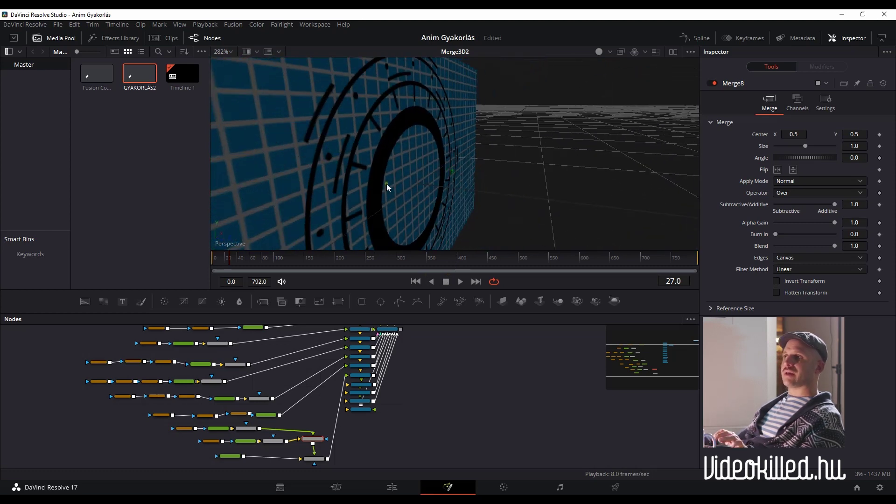
scroll(381, 153, "down", 3)
scroll(441, 189, "up", 2)
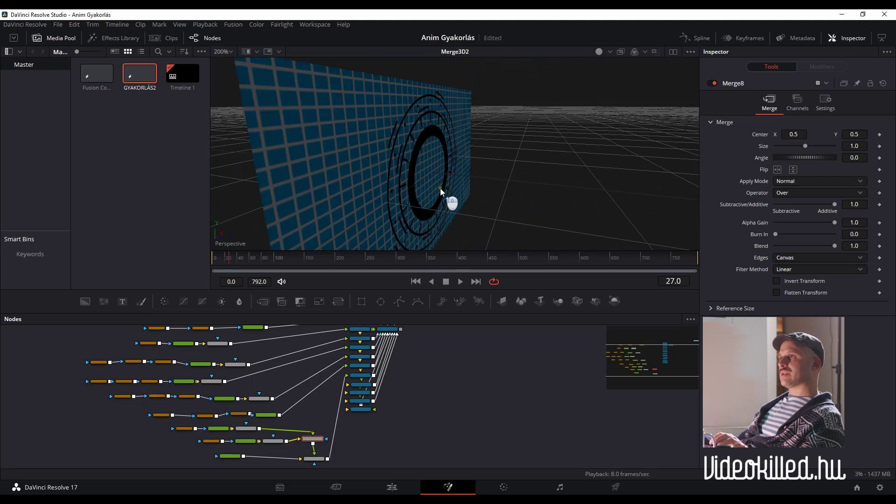
scroll(438, 205, "down", 2)
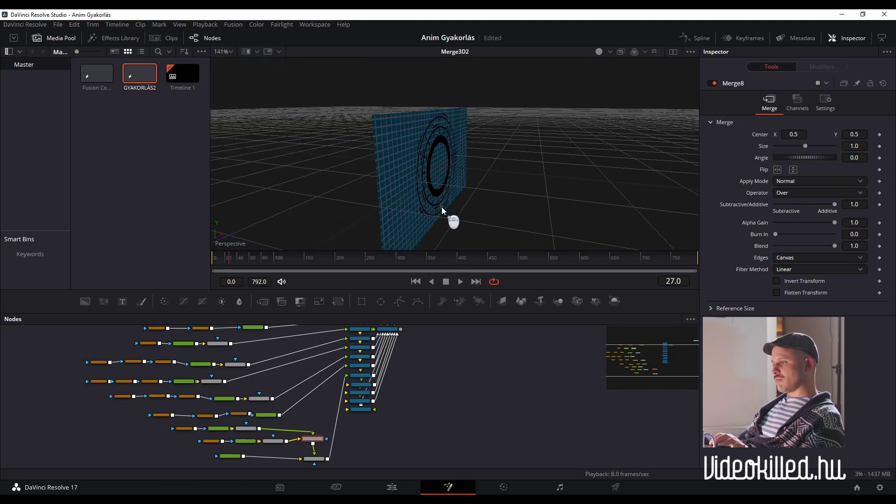
scroll(442, 208, "down", 3)
scroll(440, 196, "up", 5)
scroll(440, 191, "down", 6)
scroll(438, 196, "up", 4)
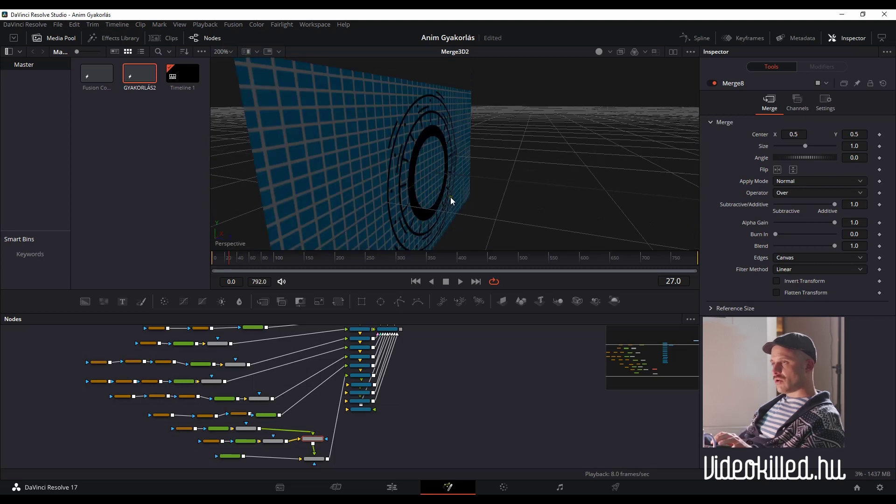
mouse_move(456, 199)
left_mouse_down()
mouse_move(334, 217)
mouse_move(414, 150)
mouse_move(413, 191)
mouse_move(308, 187)
mouse_move(486, 166)
mouse_move(502, 202)
mouse_move(468, 185)
mouse_move(523, 92)
mouse_move(362, 112)
mouse_move(398, 165)
mouse_move(389, 149)
mouse_move(459, 178)
mouse_move(448, 195)
left_mouse_up()
mouse_move(379, 196)
left_mouse_down()
mouse_move(448, 178)
mouse_move(449, 196)
mouse_move(424, 192)
mouse_move(449, 200)
left_mouse_up()
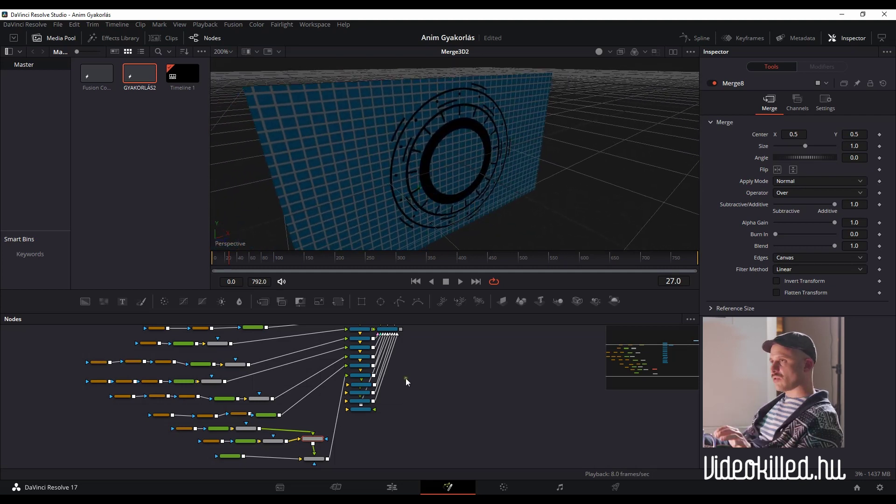
scroll(411, 355, "up", 3)
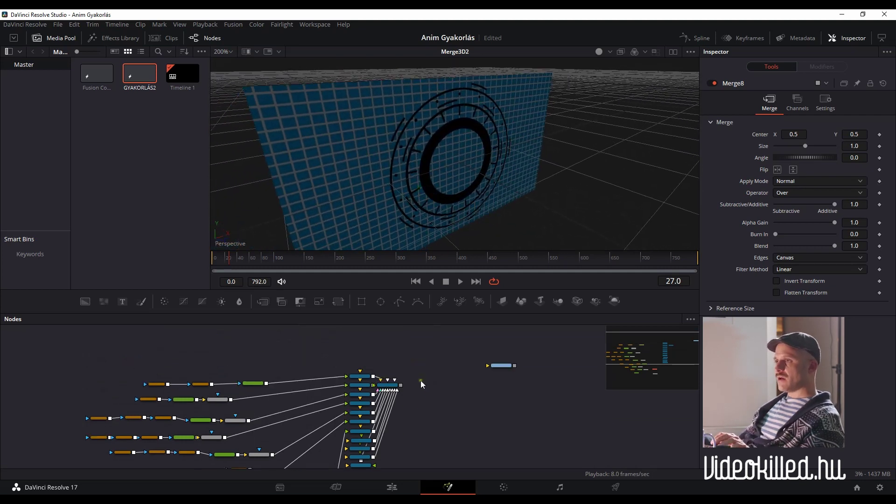
scroll(421, 380, "up", 3)
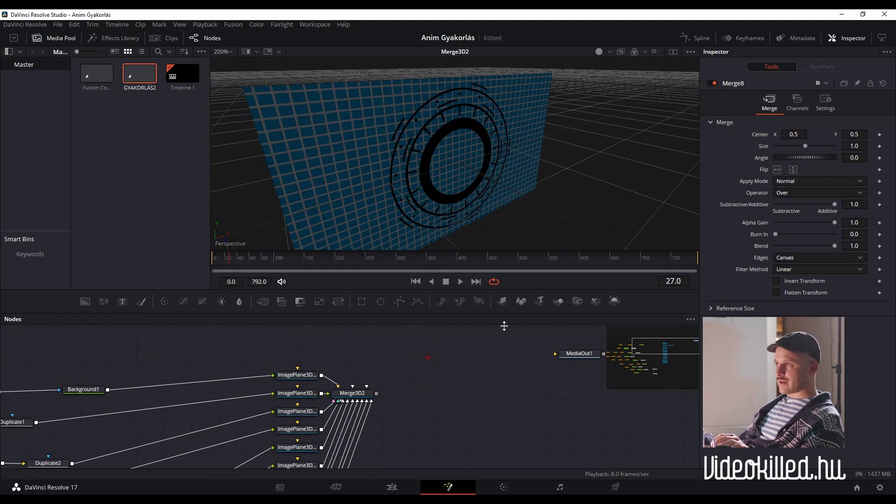
Step: Add Camera3D1 feeding Merge3D2 and view it in perspective above the grid floor
left_click(578, 302)
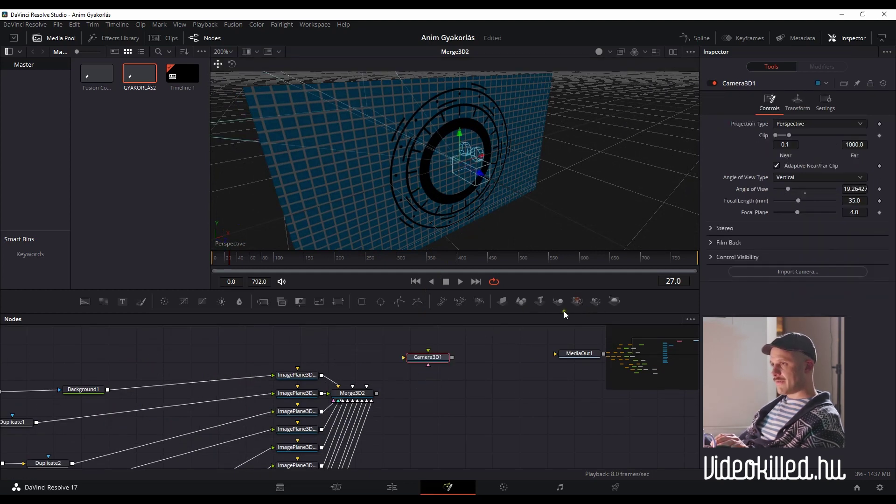
left_click_drag(452, 357, 368, 400)
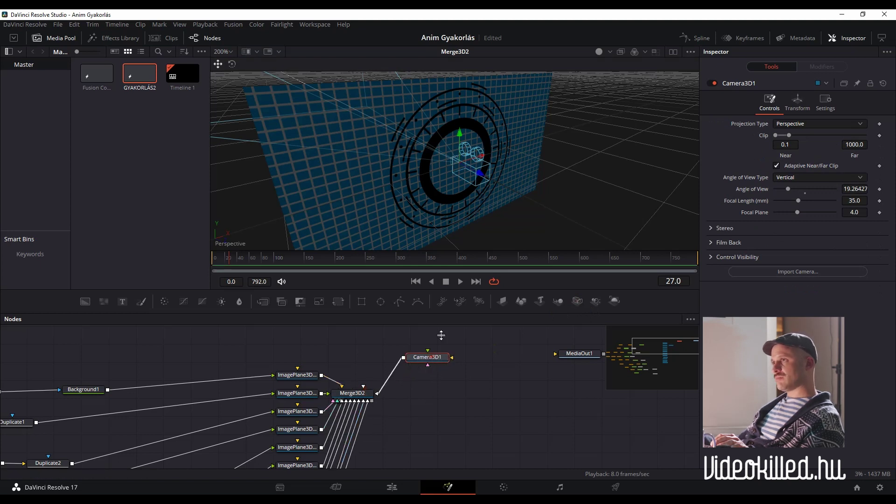
left_click_drag(484, 179, 579, 263)
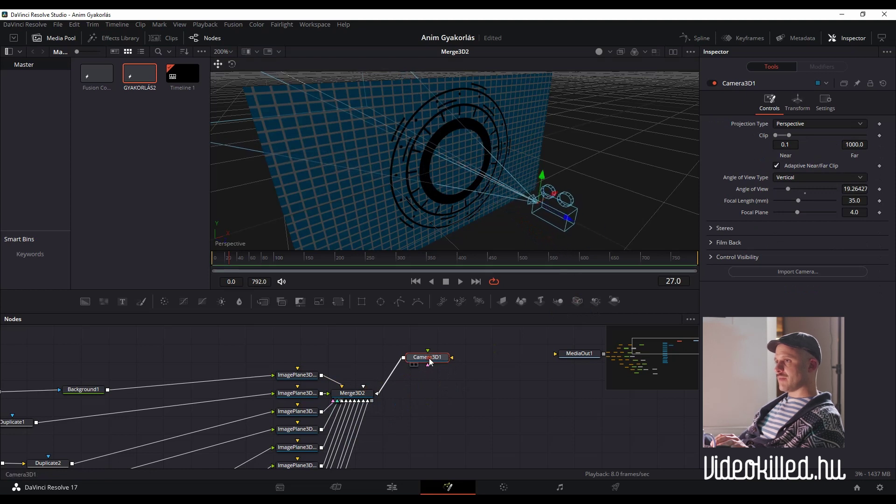
key("1")
scroll(430, 186, "down", 10)
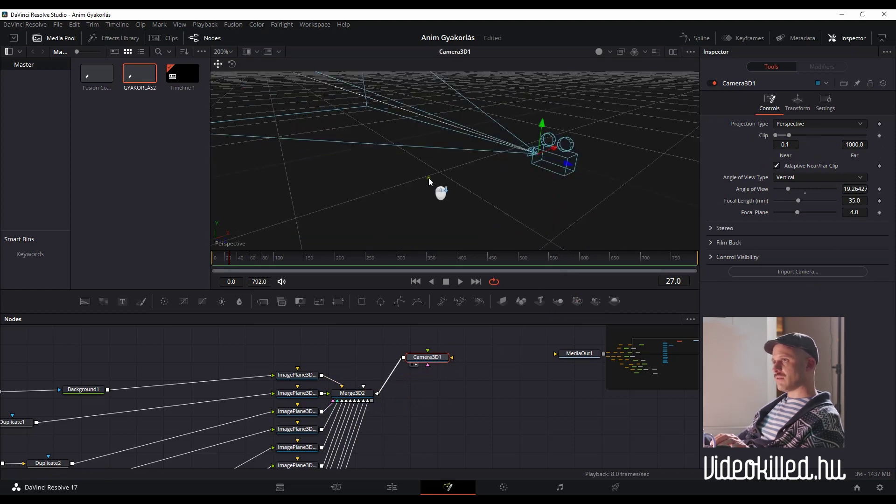
left_click_drag(417, 147, 471, 78)
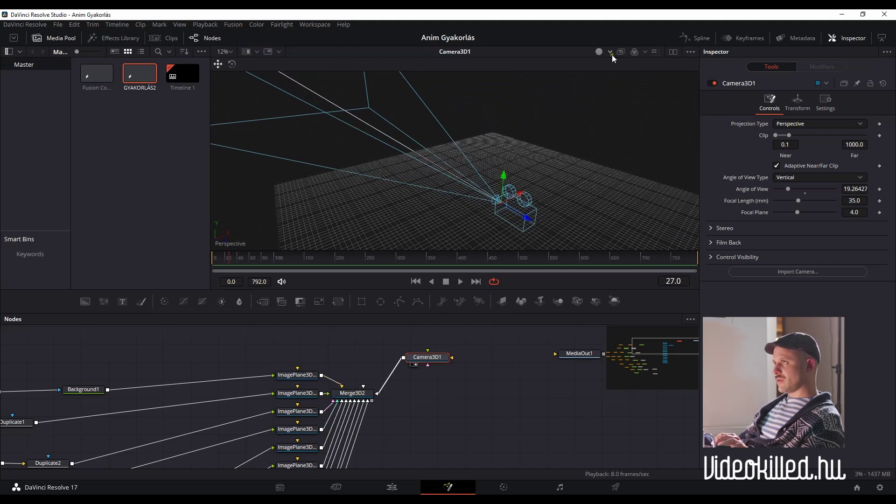
Step: Switch to dual viewers showing Merge3D2's scene from an angled perspective on the left
left_click(673, 52)
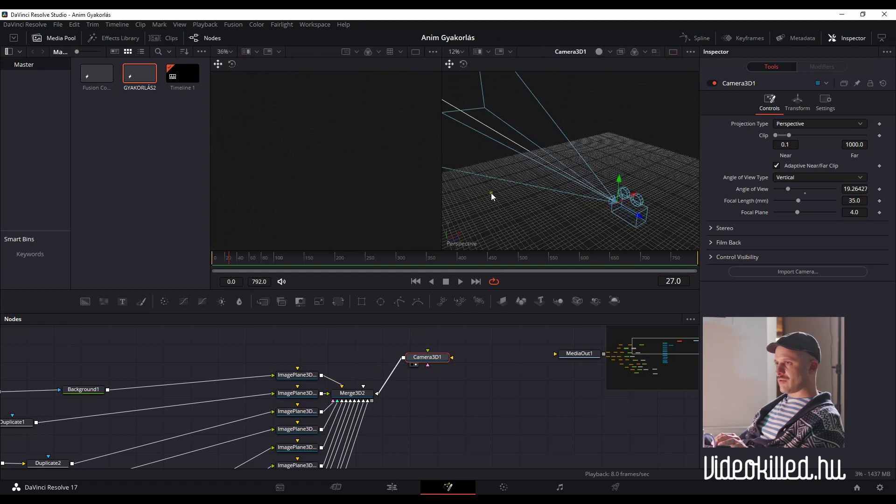
left_click_drag(360, 396, 351, 182)
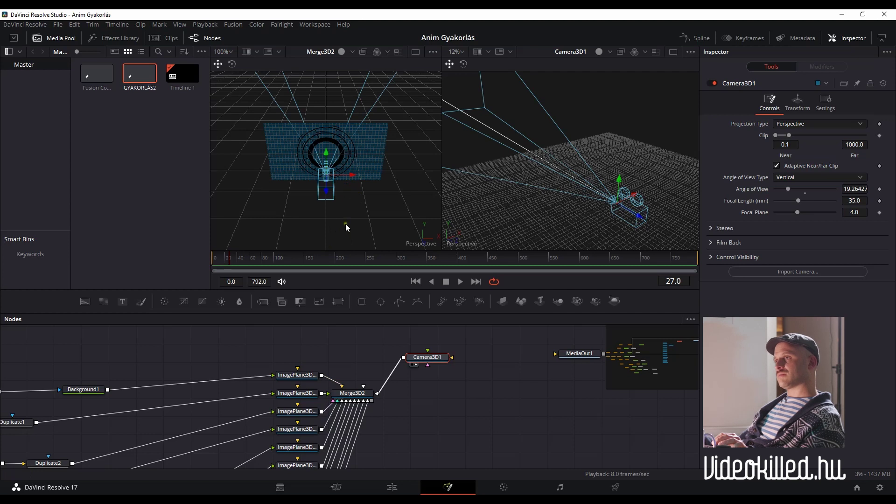
mouse_move(339, 217)
left_mouse_down()
mouse_move(408, 209)
mouse_move(424, 197)
left_mouse_up()
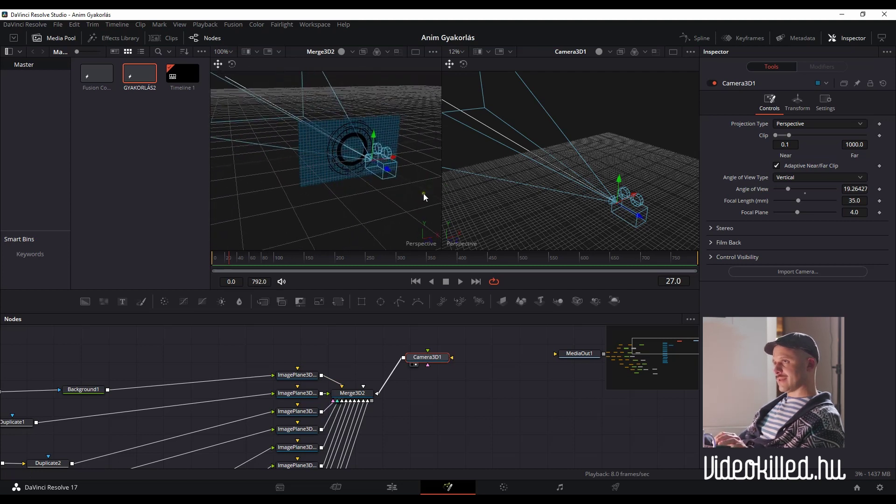
Step: Reposition Camera3D1 near the ring plane and add a Renderer3D1 node
left_click_drag(388, 172, 471, 226)
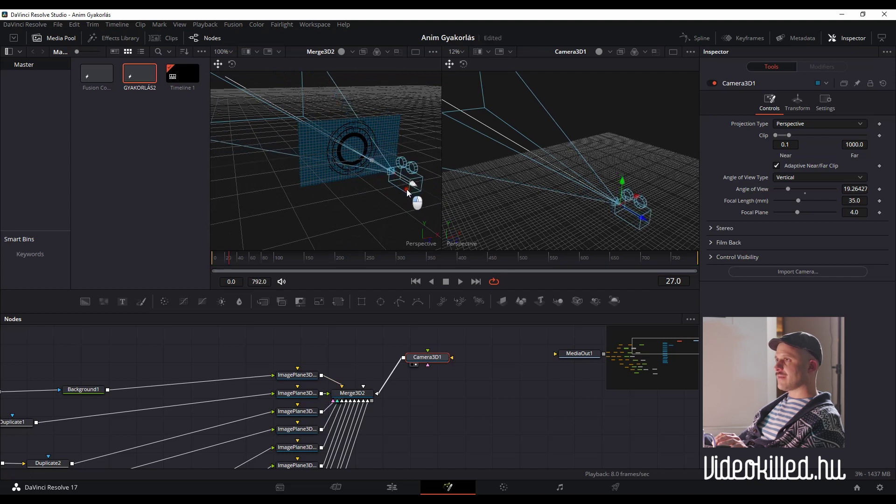
left_click_drag(470, 226, 497, 251)
scroll(399, 206, "down", 8)
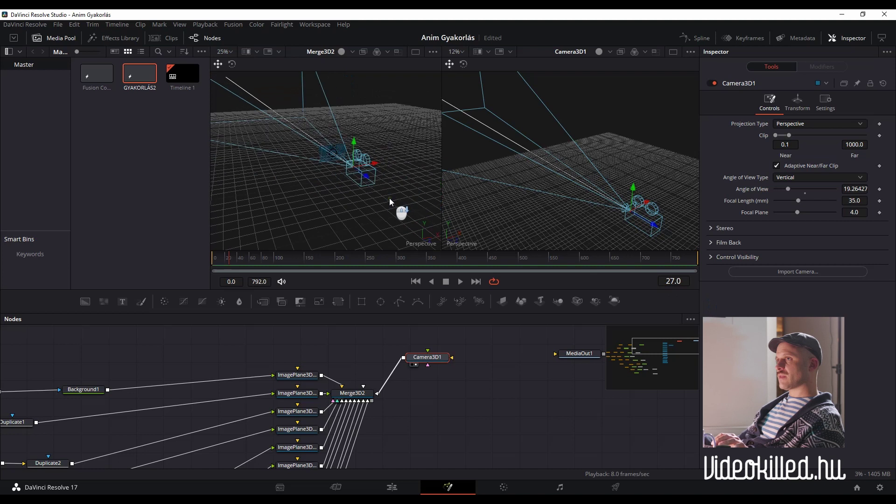
mouse_move(365, 180)
left_mouse_down()
mouse_move(419, 234)
mouse_move(400, 215)
left_mouse_up()
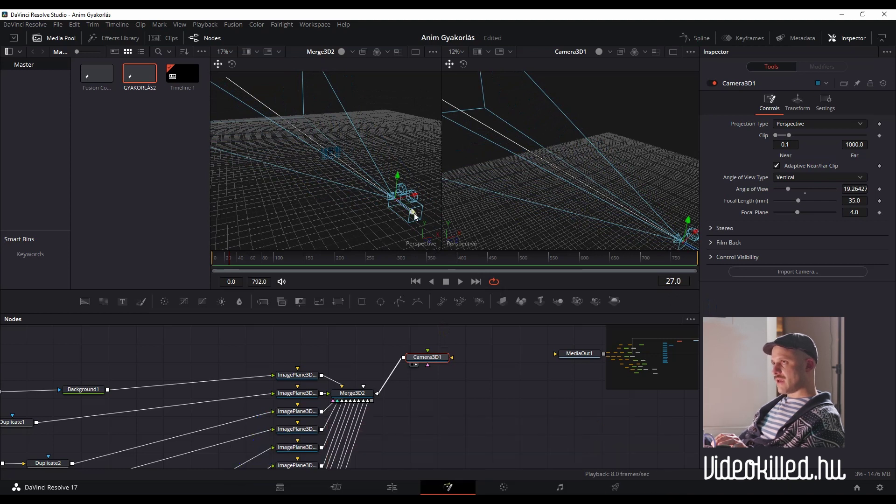
left_click_drag(403, 226, 369, 196)
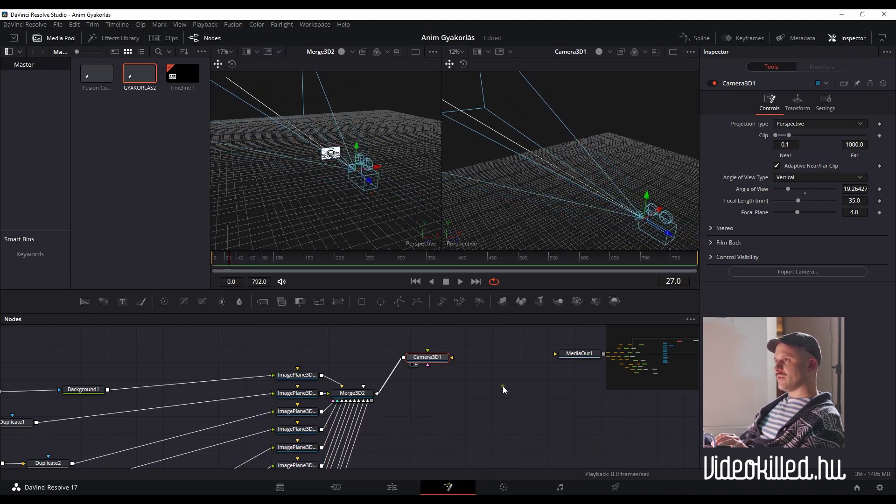
left_click_drag(610, 311, 488, 397)
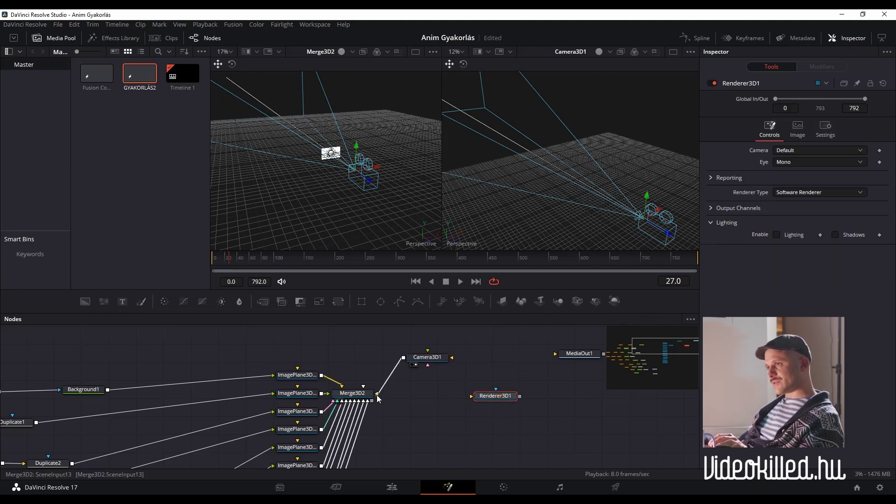
Step: Connect Merge3D2 into Renderer3D1 and pull Camera3D1 back from the ring plane
mouse_move(373, 401)
left_mouse_down()
mouse_move(494, 397)
mouse_move(551, 240)
left_mouse_up()
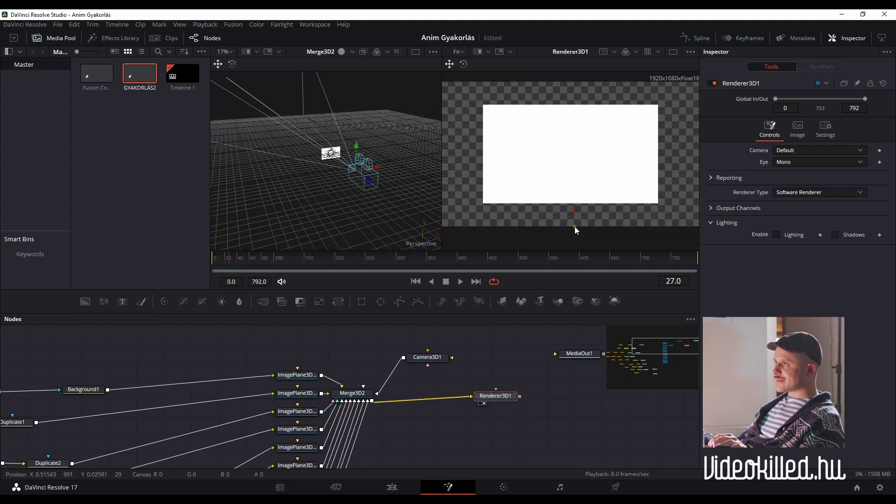
mouse_move(371, 182)
left_mouse_down()
mouse_move(411, 214)
mouse_move(357, 194)
mouse_move(329, 162)
mouse_move(358, 178)
left_mouse_up()
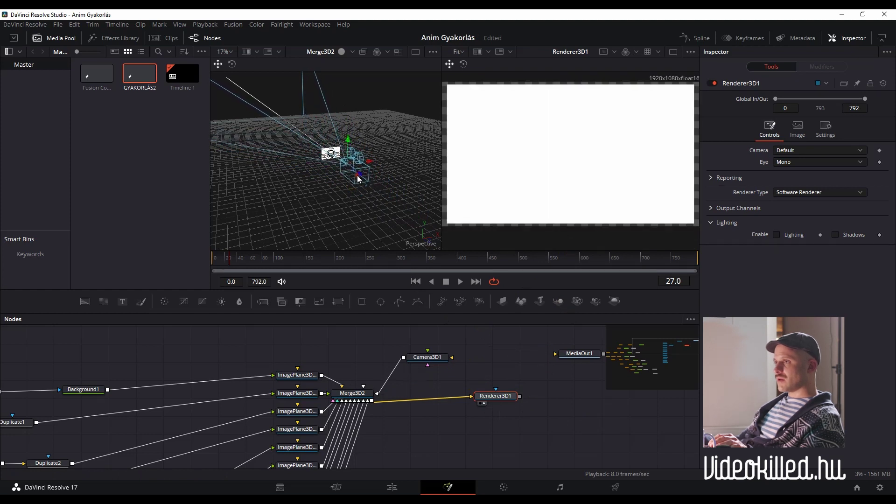
left_click(432, 359)
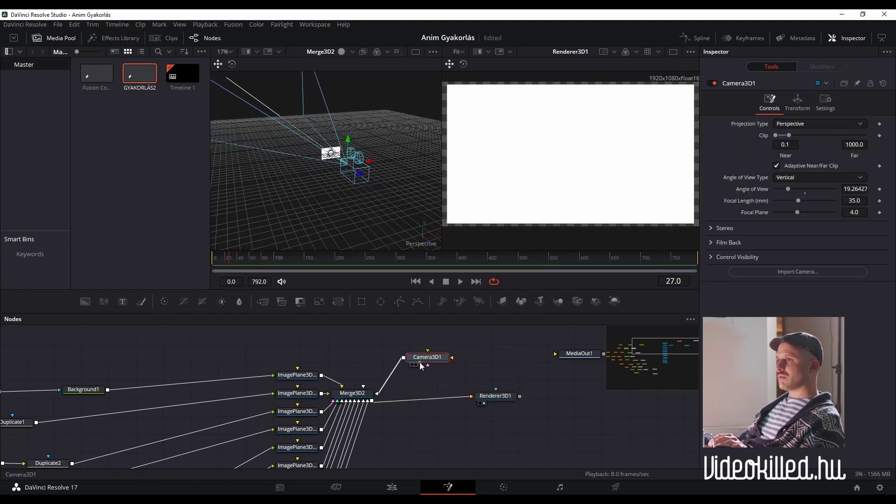
Step: Preview Camera3D1's own view in the left viewer, then return to the merged scene
left_click_drag(421, 366, 369, 207)
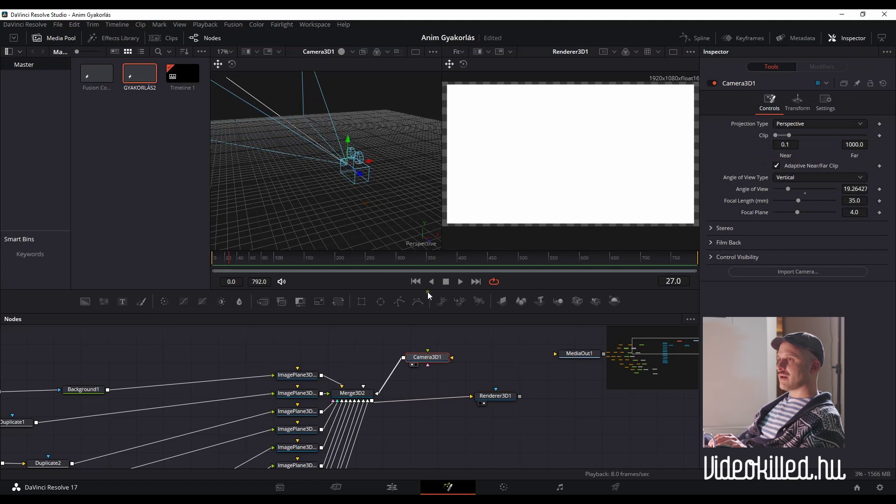
left_click_drag(352, 393, 327, 154)
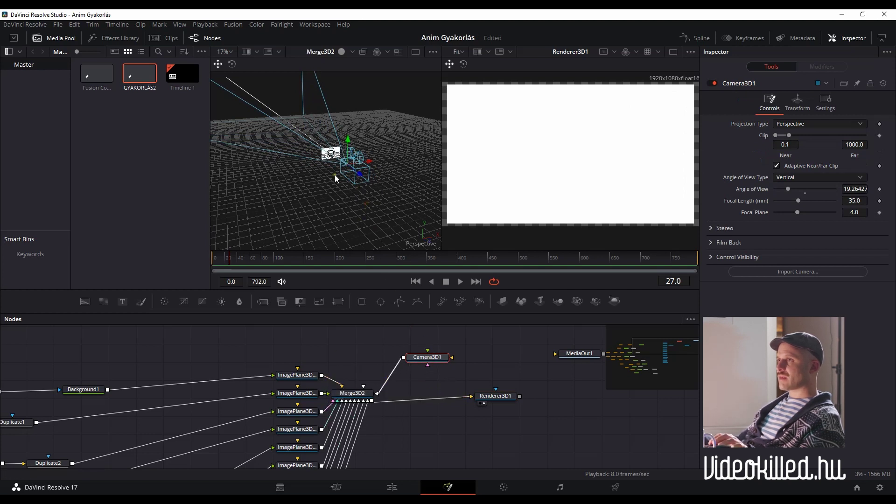
scroll(333, 174, "up", 5)
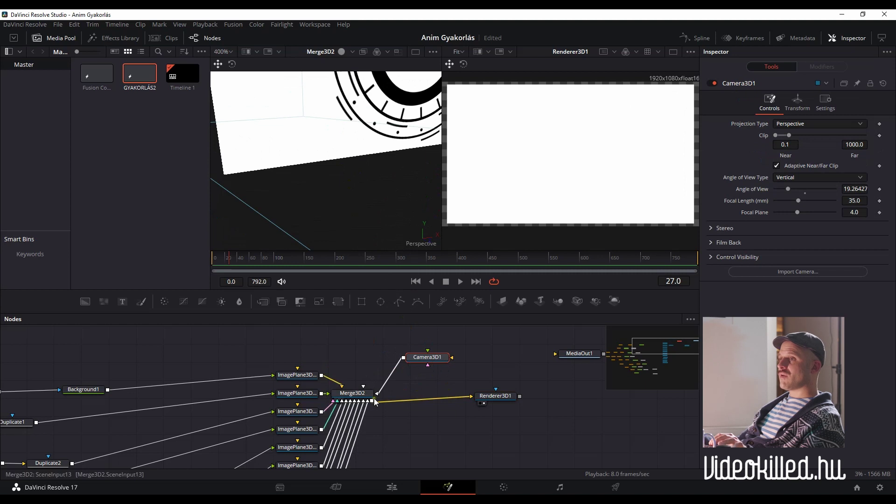
scroll(366, 395, "down", 4)
scroll(366, 395, "down", 2)
scroll(312, 413, "up", 4)
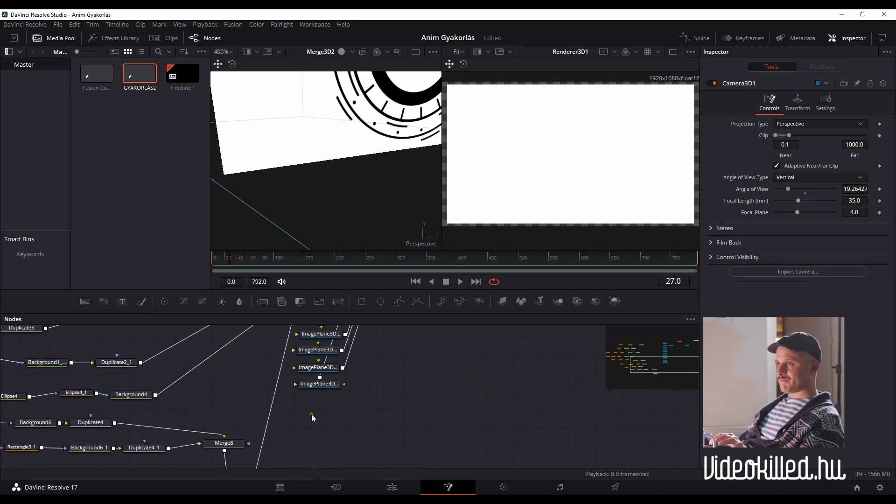
scroll(329, 464, "up", 2)
Step: Delete the four unused lower ImagePlane3D nodes from the node graph
left_click_drag(351, 458, 330, 374)
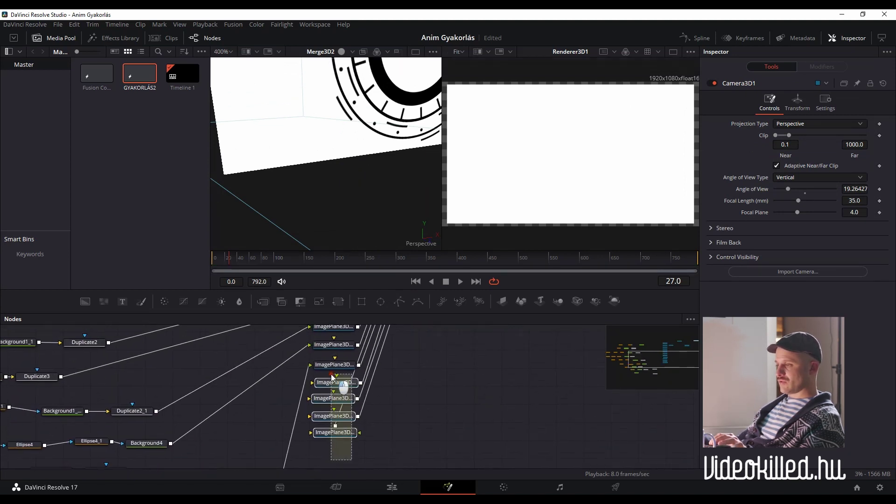
key("Delete")
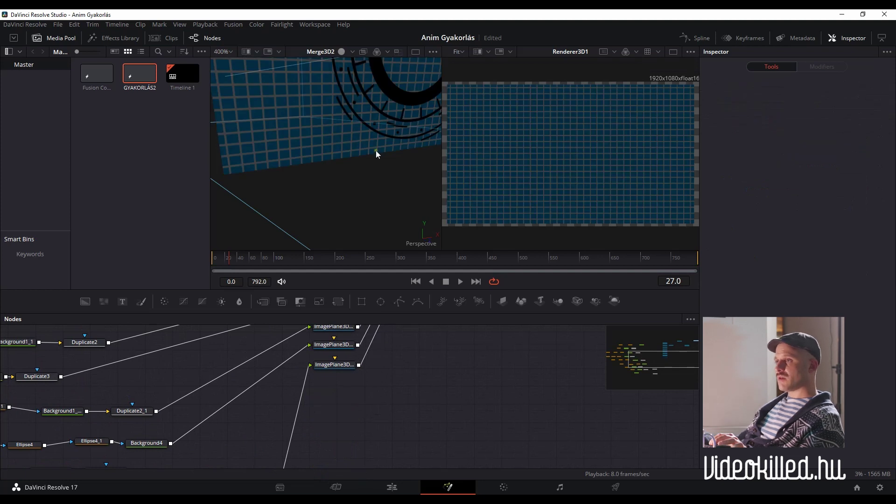
scroll(388, 390, "up", 3)
scroll(443, 399, "right", 4)
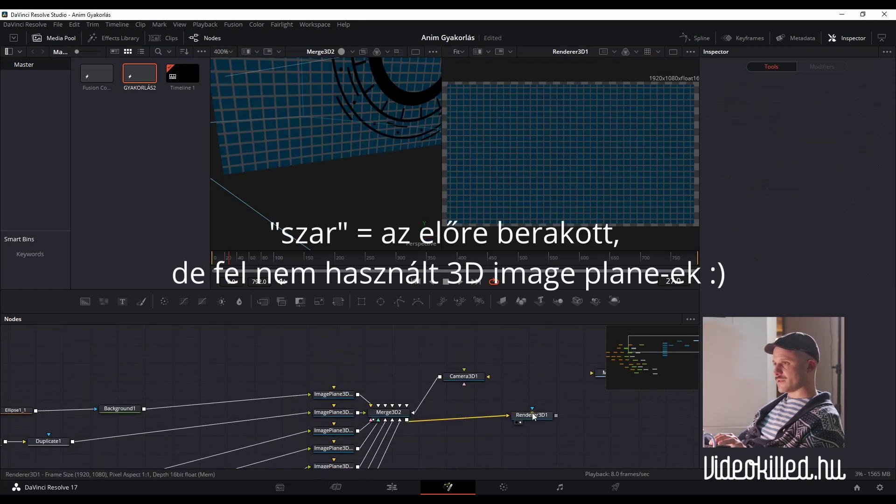
Step: View Renderer3D1's output, now showing the navy grid plane filling the frame
left_click(434, 401)
left_click(520, 359)
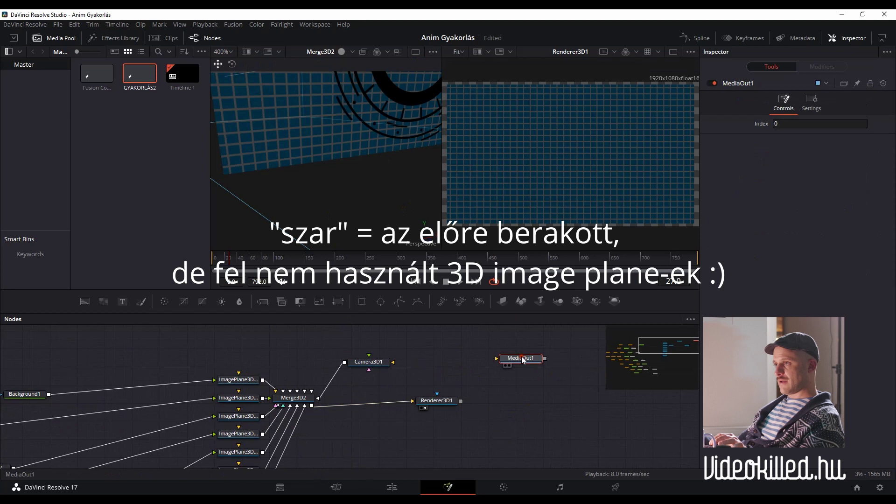
left_click(436, 400)
scroll(547, 196, "down", 2)
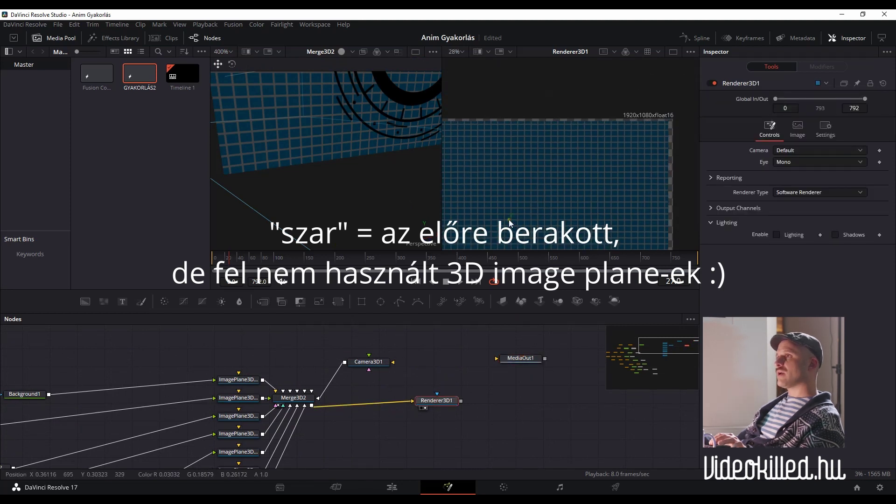
scroll(531, 158, "up", 1)
scroll(550, 161, "down", 1)
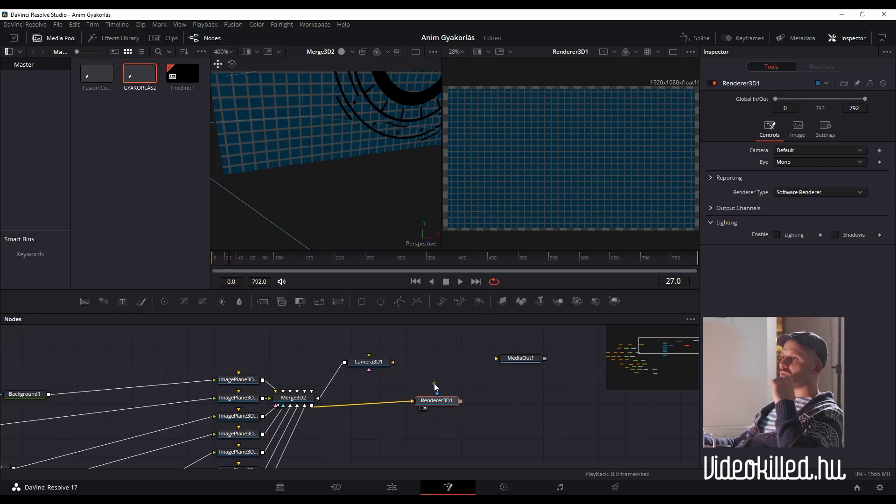
scroll(385, 406, "down", 2)
scroll(327, 404, "left", 2)
scroll(328, 437, "down", 1)
scroll(321, 430, "down", 1)
scroll(307, 430, "left", 2)
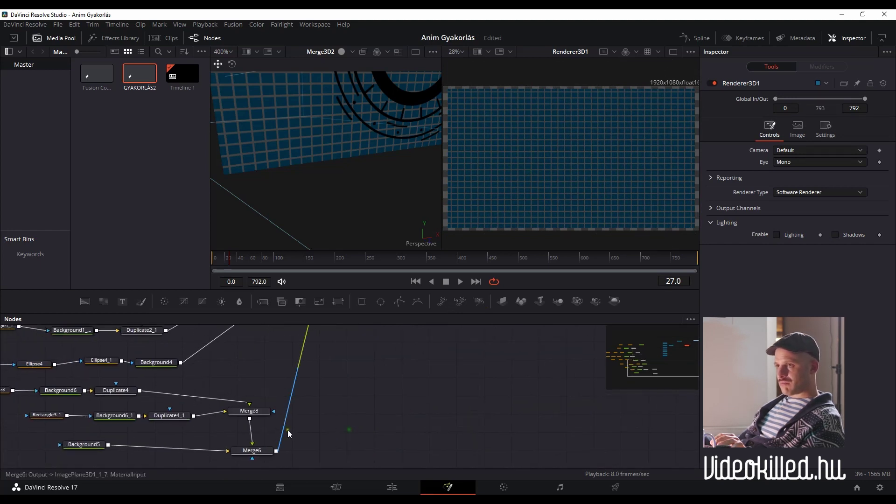
scroll(326, 434, "up", 2)
scroll(341, 368, "right", 1)
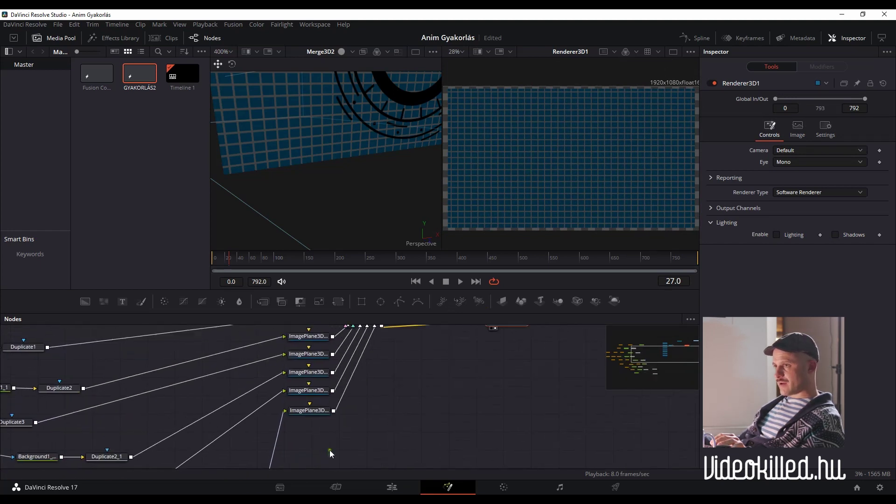
Step: Select the ImagePlane3D1_1_7 ring plane and centre the ring in the scene view
left_click(309, 411)
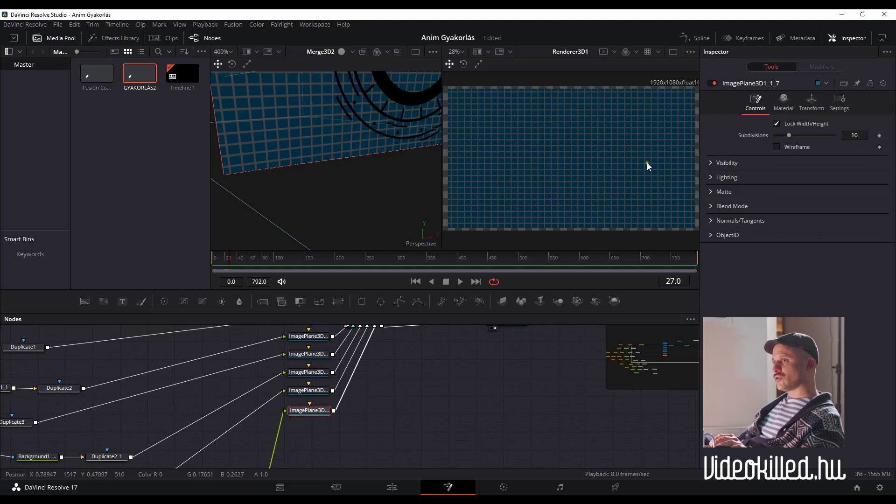
scroll(413, 153, "up", 1)
mouse_move(413, 153)
left_mouse_down()
mouse_move(389, 164)
mouse_move(397, 190)
left_mouse_up()
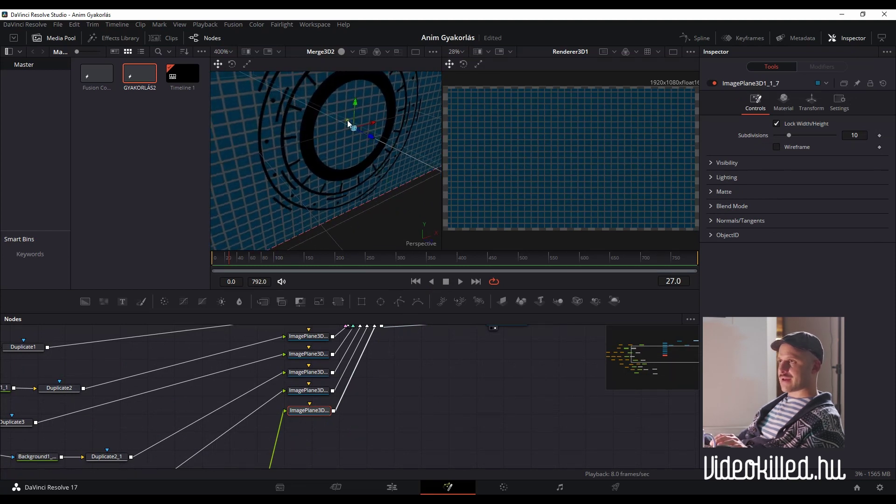
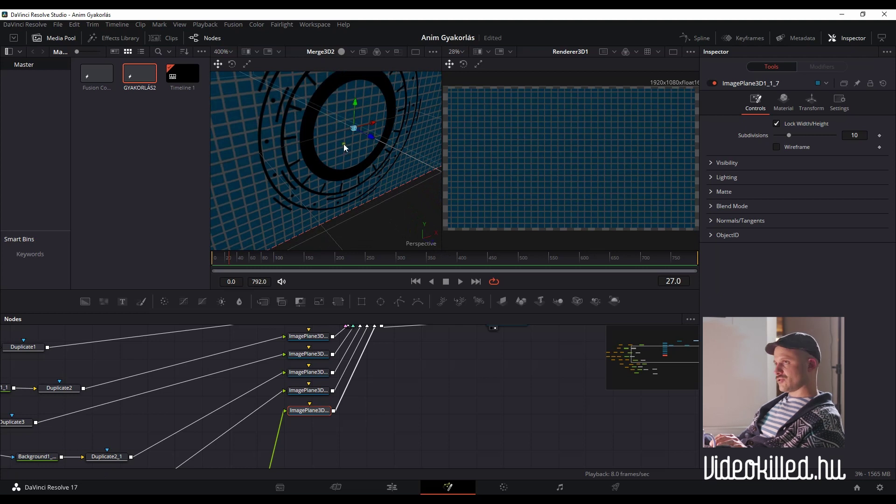
Step: Drag the grid image plane along Z in translate mode so the ring centres in the render
left_click(231, 65)
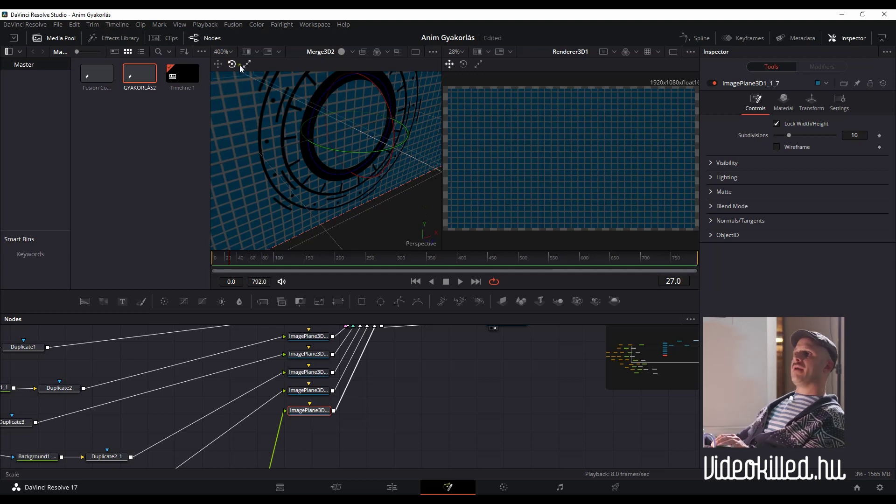
left_click(217, 65)
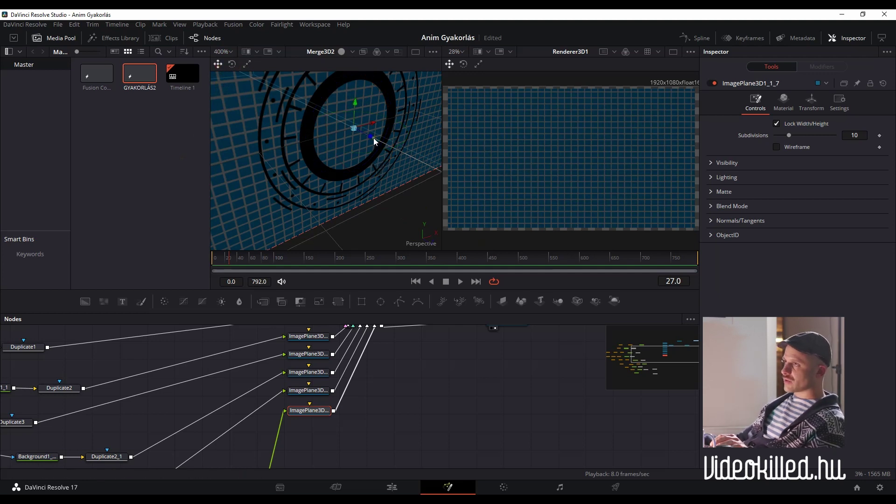
left_click_drag(372, 140, 370, 170)
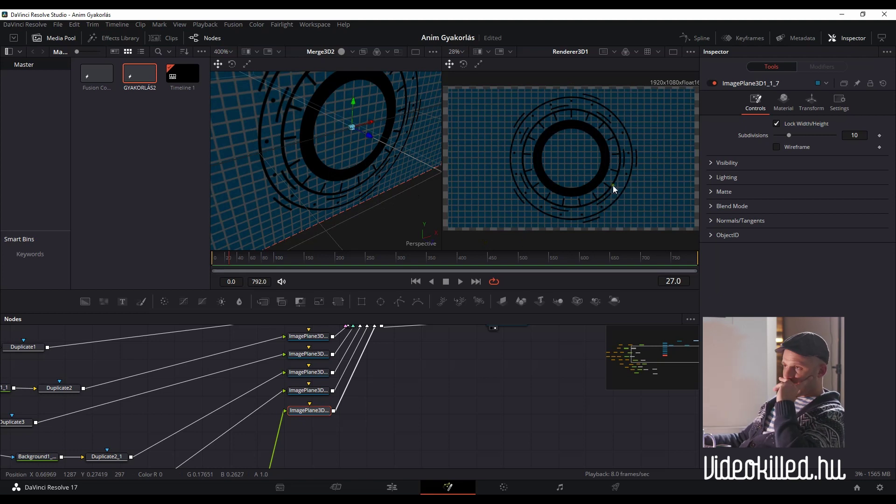
Step: Bring the ImagePlane3D nodes into view, then undo and redo the depth change
left_click_drag(316, 444, 373, 407)
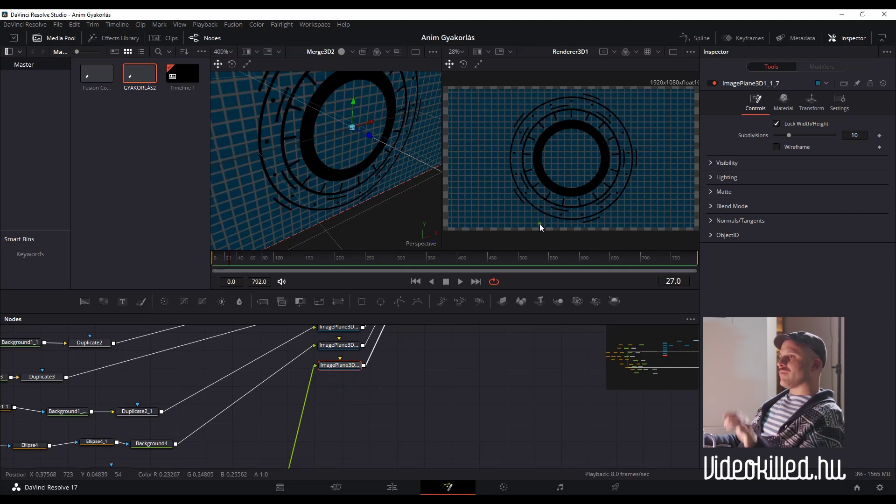
scroll(537, 212, "down", 3)
scroll(537, 212, "up", 2)
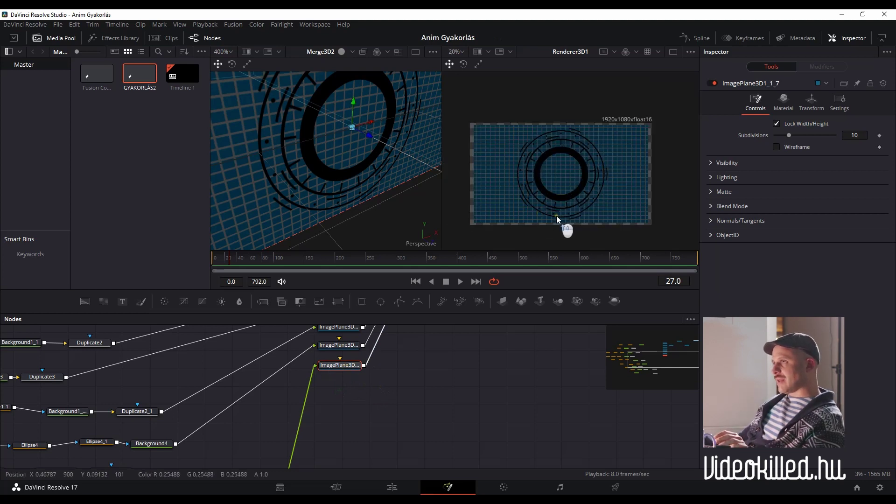
scroll(565, 227, "up", 1)
scroll(565, 227, "down", 1)
scroll(562, 225, "up", 1)
scroll(559, 224, "down", 1)
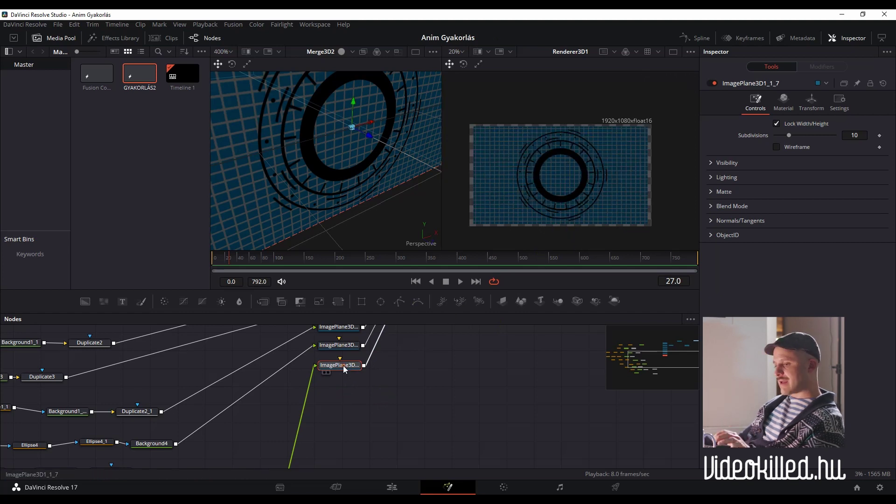
key("ctrl+z")
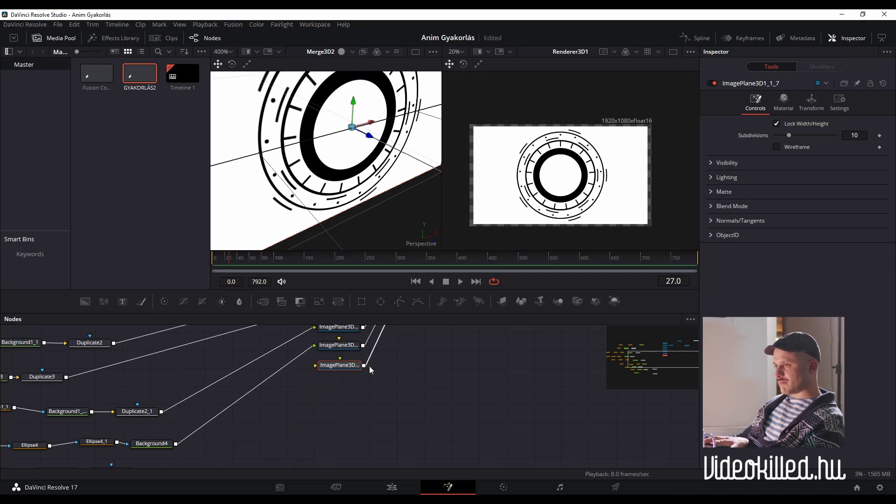
key("ctrl+shift+z")
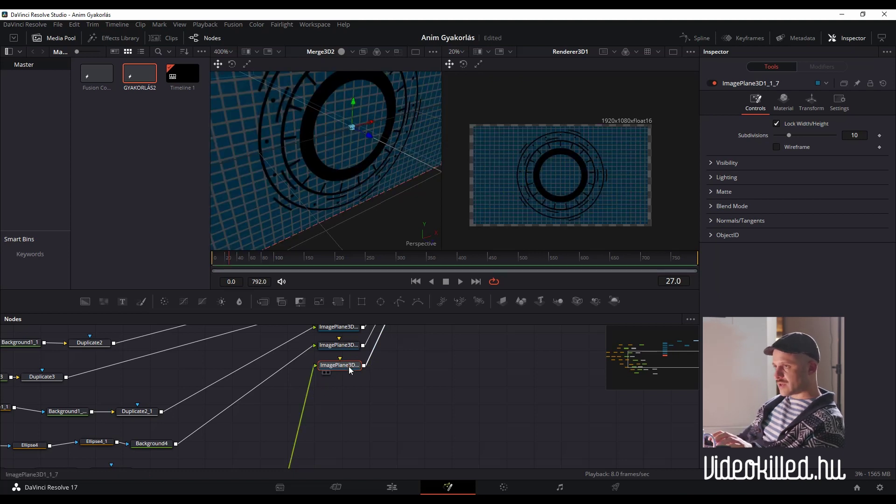
Step: Insert a Transform 3D node ahead of the last image plane via tool search
key("shift+space")
type("trans")
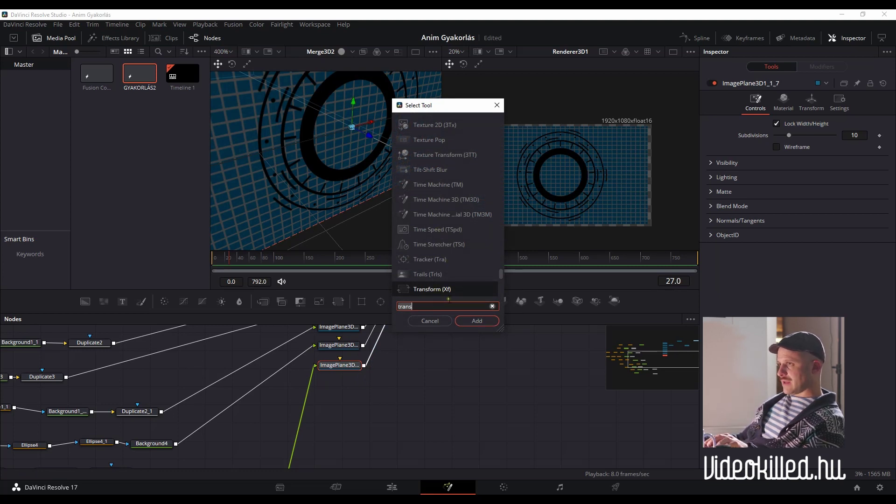
type("form")
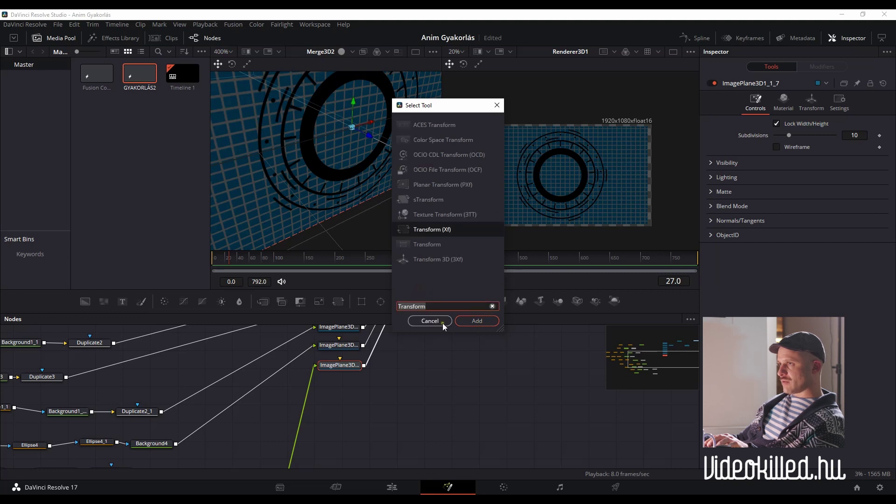
type(" 3D")
left_click(477, 322)
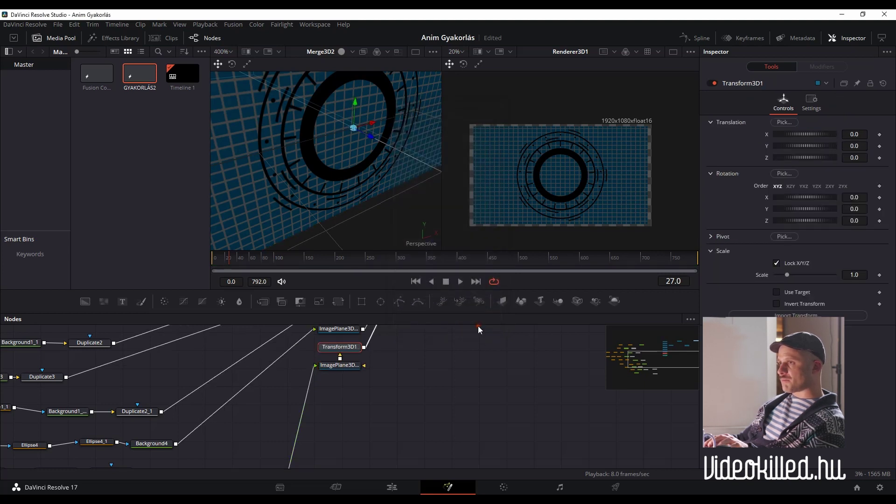
left_click(353, 368)
Step: Set Transform3D1's scale to 1.059 and adjust the render preview
left_click(350, 350)
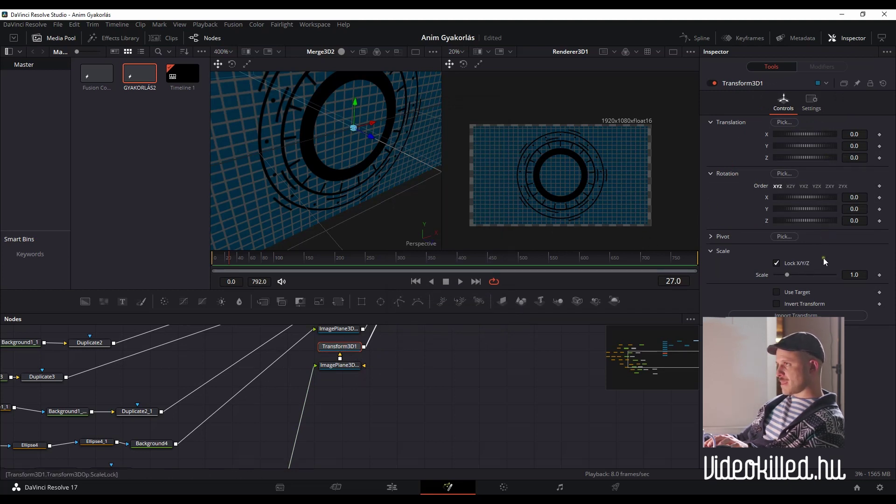
scroll(855, 276, "up", 5)
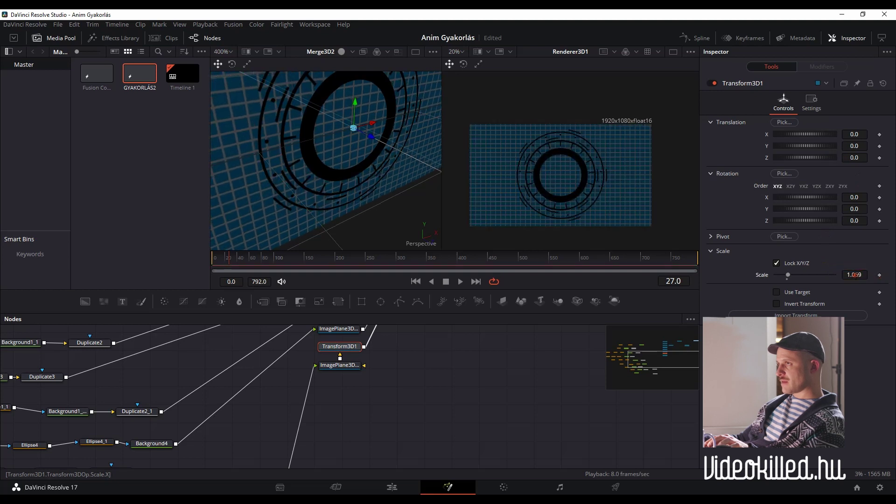
scroll(483, 186, "down", 1)
scroll(483, 186, "down", 2)
left_click_drag(498, 184, 501, 197)
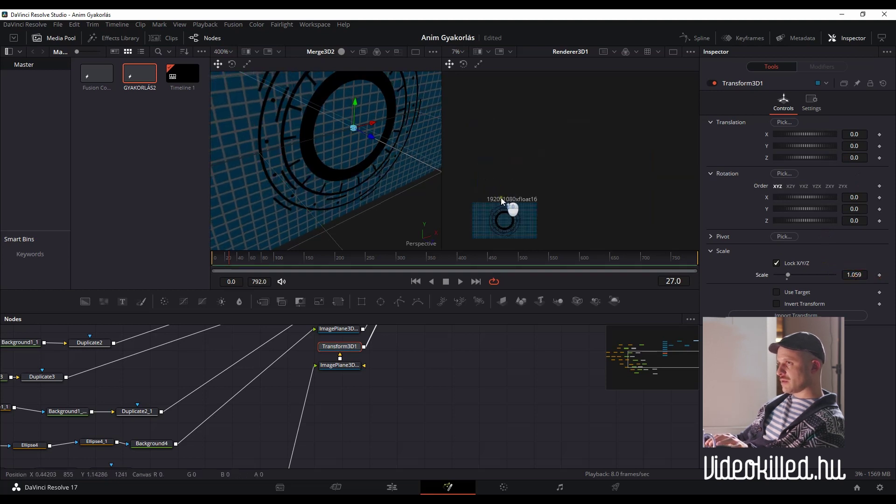
scroll(366, 195, "down", 2)
Step: Select Camera3D1 and drag its gizmo to re-aim the camera
scroll(421, 364, "down", 5)
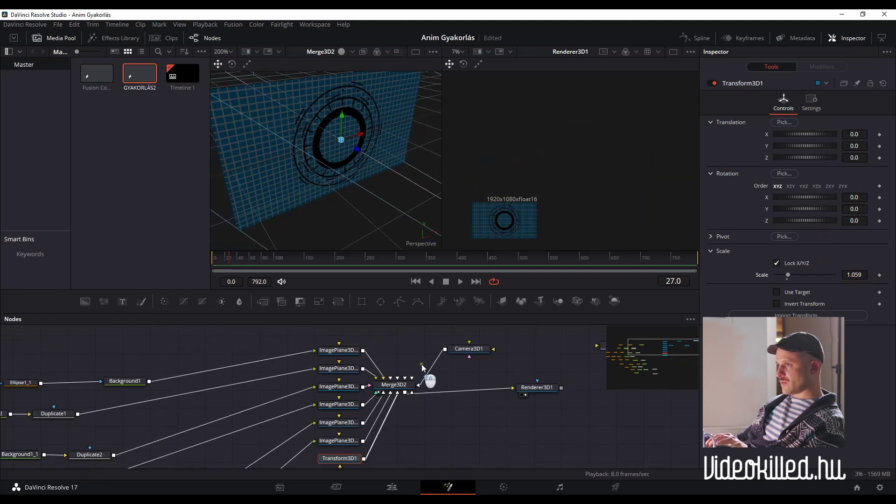
scroll(448, 374, "down", 3)
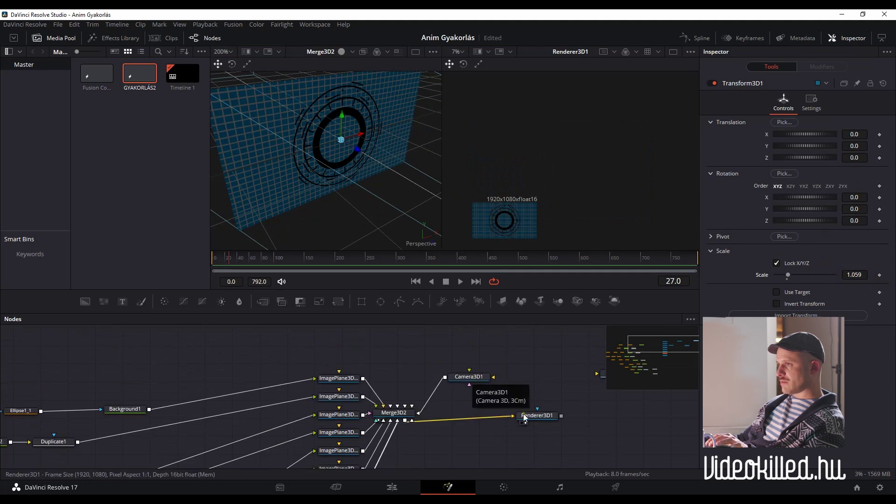
left_click(542, 416)
left_click(472, 380)
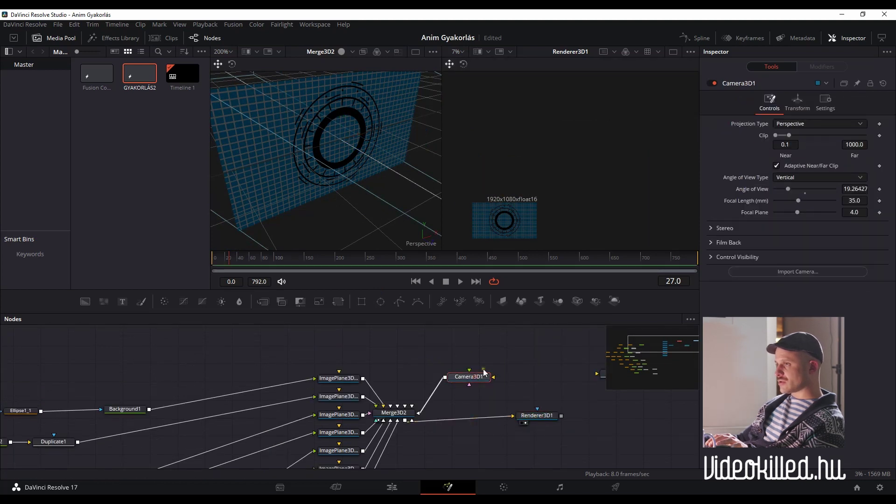
scroll(405, 216, "down", 2)
scroll(375, 189, "down", 2)
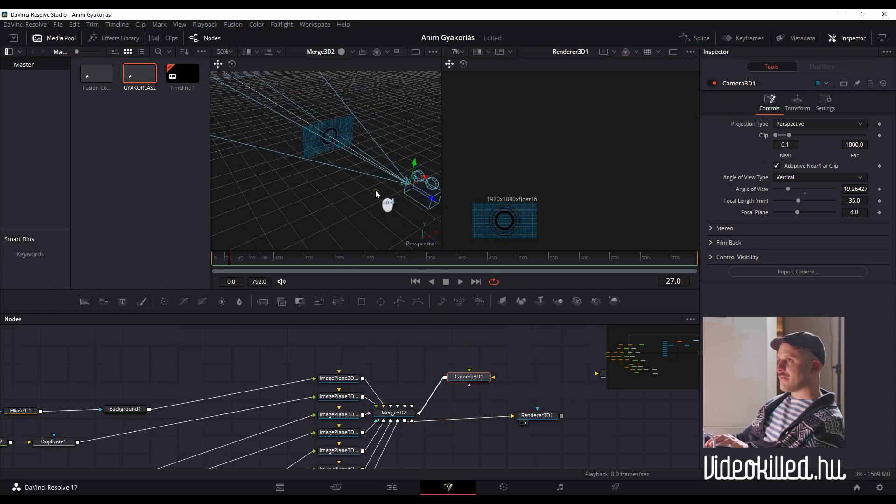
left_click_drag(438, 204, 481, 279)
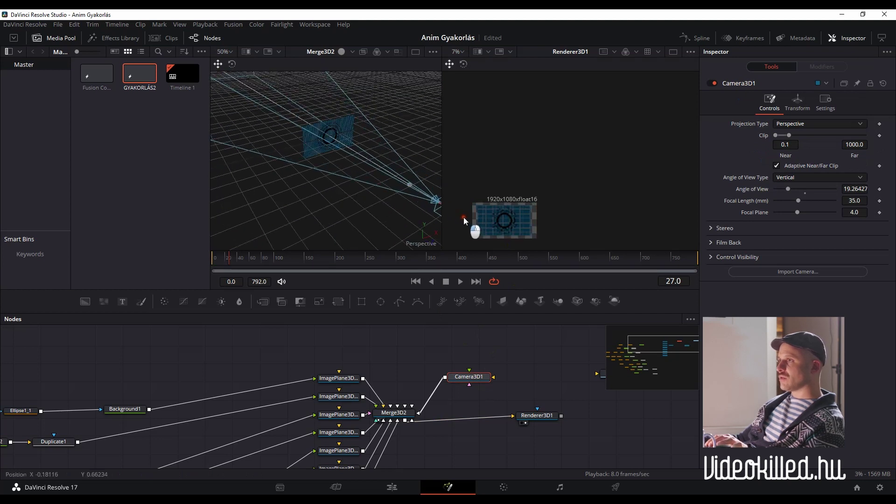
Step: Increase Transform3D1's scale to 1.238 so the grid plane fills the frame
left_click_drag(460, 389, 503, 280)
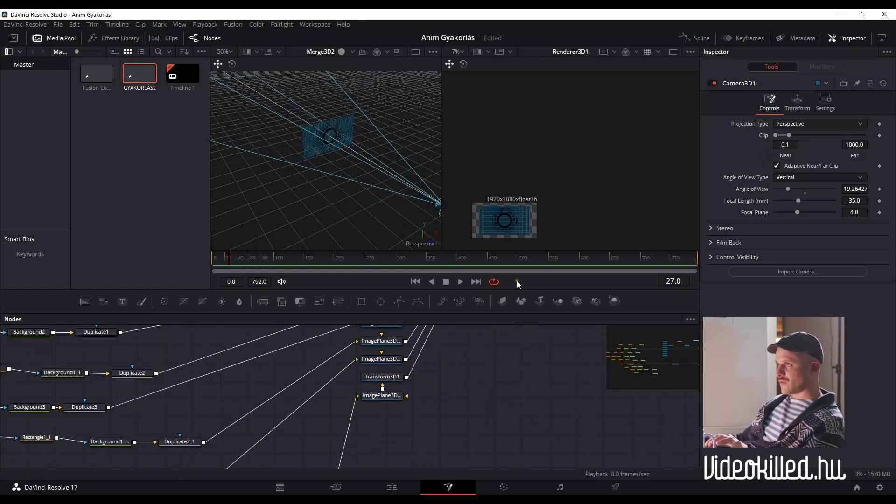
scroll(514, 235, "down", 3)
scroll(518, 222, "up", 5)
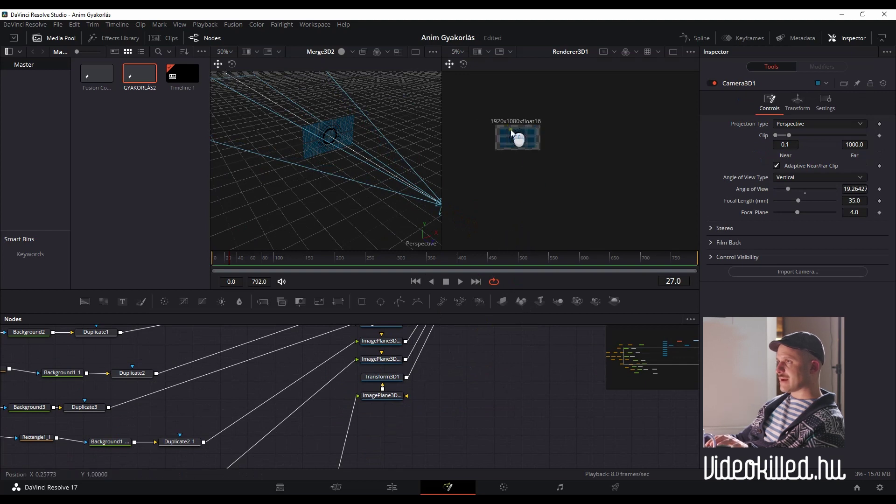
scroll(519, 177, "down", 2)
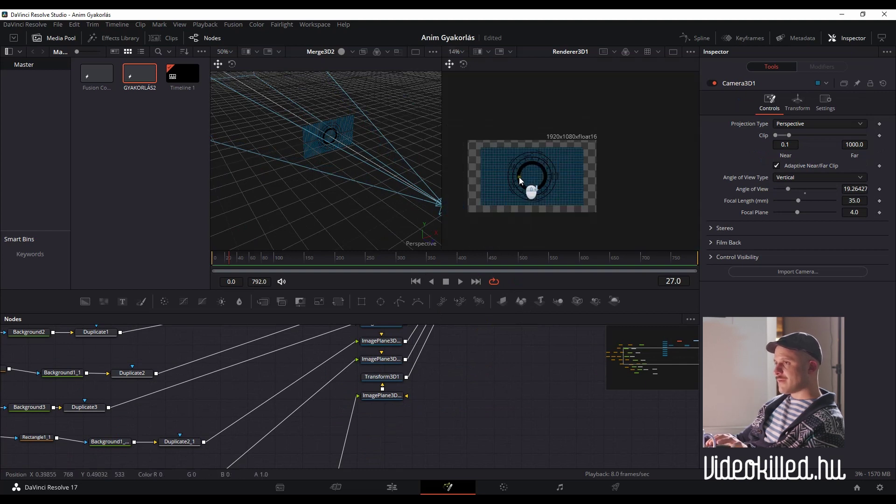
left_click(382, 377)
left_click_drag(852, 275, 861, 275)
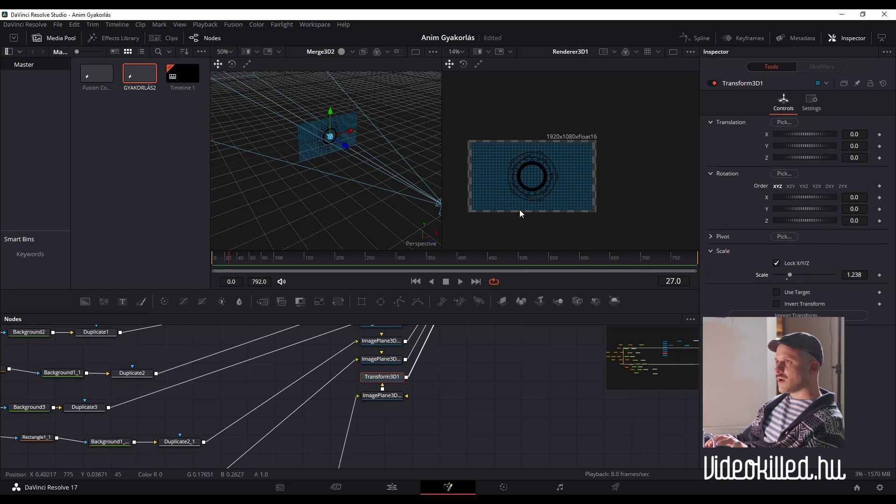
Step: Nudge the plane back in Z, pull the camera away, and scale Transform3D1 to 2.416
scroll(358, 178, "down", 2)
scroll(344, 158, "down", 1)
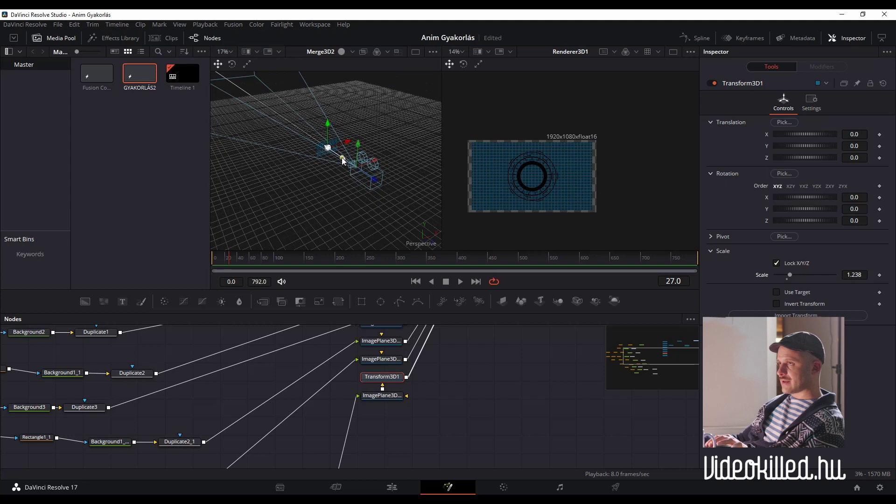
mouse_move(343, 158)
left_mouse_down()
mouse_move(330, 155)
mouse_move(338, 164)
left_mouse_up()
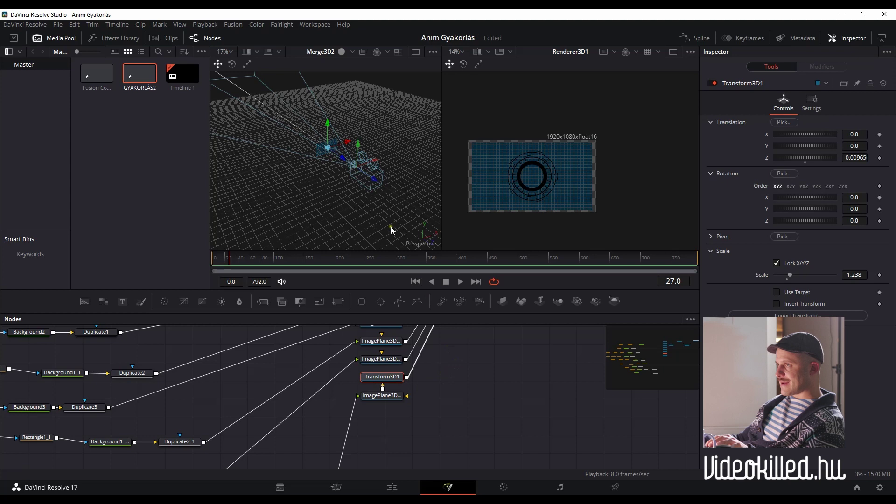
left_click_drag(375, 182, 402, 203)
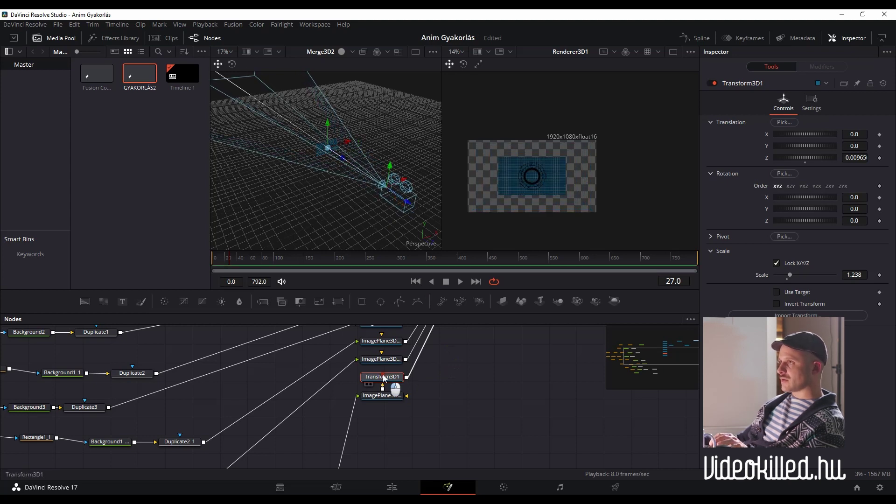
left_click_drag(857, 275, 883, 275)
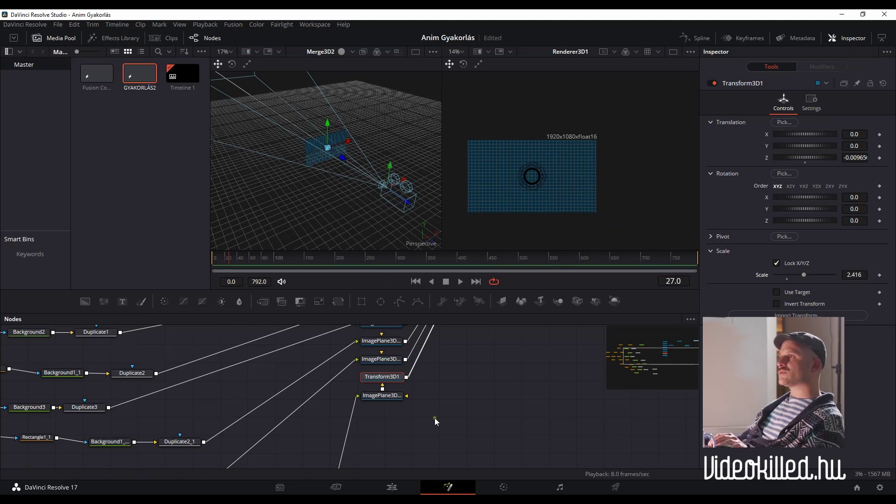
mouse_move(471, 387)
left_mouse_down()
mouse_move(418, 404)
mouse_move(431, 433)
mouse_move(477, 454)
left_mouse_up()
Step: Orbit and zoom the Merge3D2 perspective view to face the grid plane
scroll(357, 178, "up", 5)
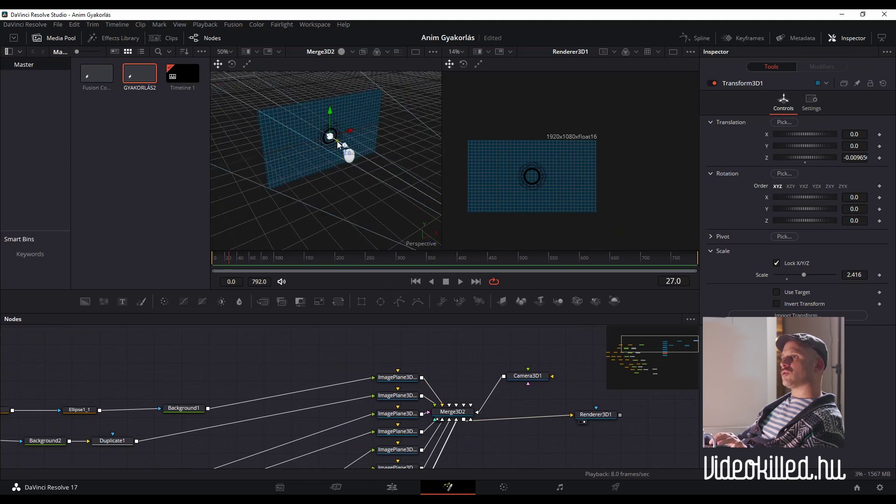
scroll(352, 172, "up", 3)
scroll(352, 196, "up", 2)
mouse_move(352, 200)
left_mouse_down()
mouse_move(574, 173)
mouse_move(576, 181)
left_mouse_up()
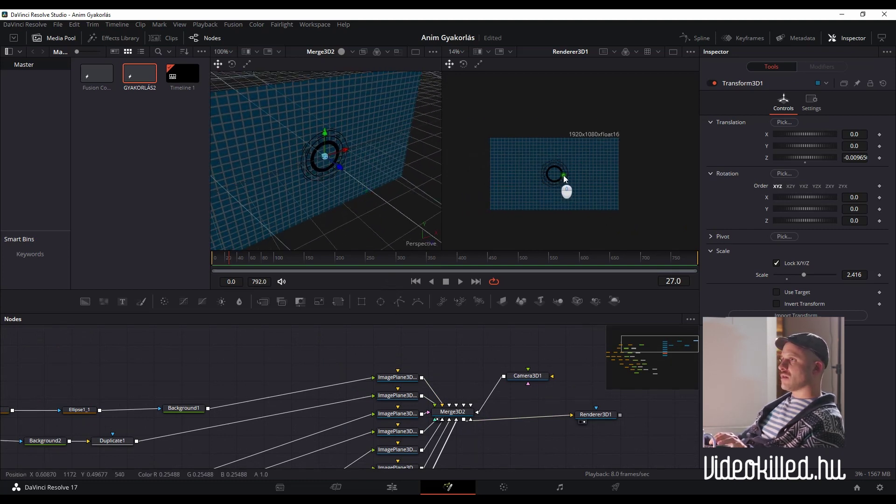
scroll(570, 184, "up", 2)
scroll(572, 191, "up", 2)
scroll(564, 187, "up", 2)
scroll(549, 189, "up", 2)
scroll(367, 194, "down", 2)
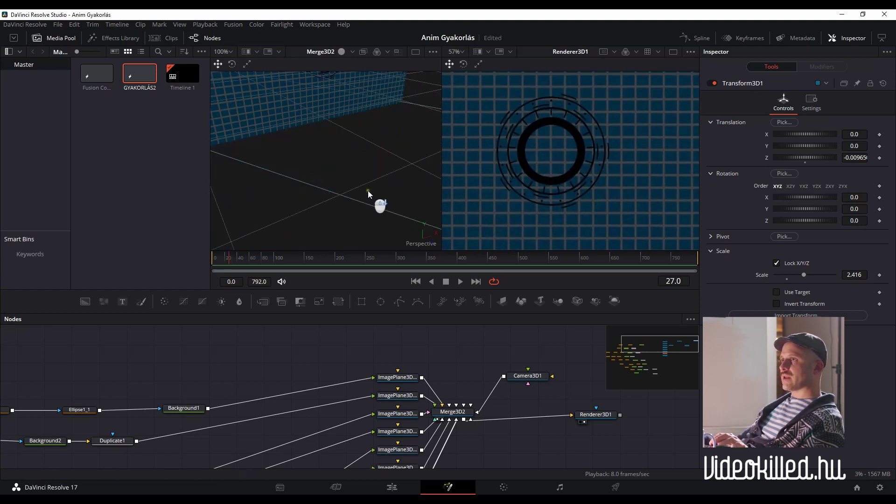
scroll(369, 193, "down", 2)
scroll(369, 193, "down", 2)
scroll(369, 193, "down", 2)
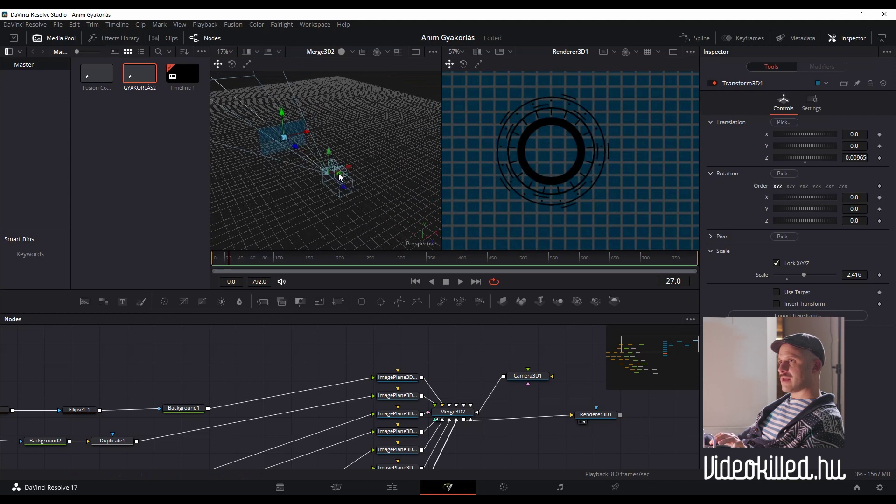
Step: View the scene from above and move Camera3D1 right up to the ring's image plane
mouse_move(369, 193)
left_mouse_down()
mouse_move(309, 183)
mouse_move(310, 161)
mouse_move(322, 163)
left_mouse_up()
scroll(291, 174, "up", 2)
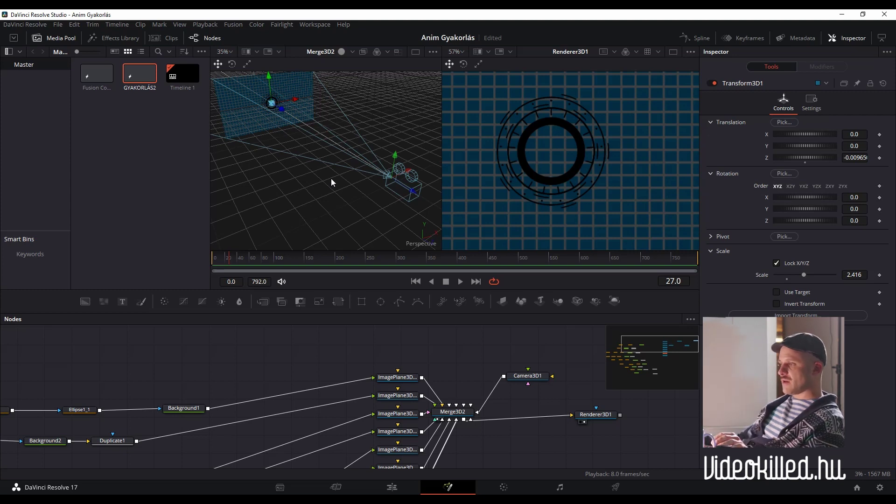
scroll(296, 135, "up", 5)
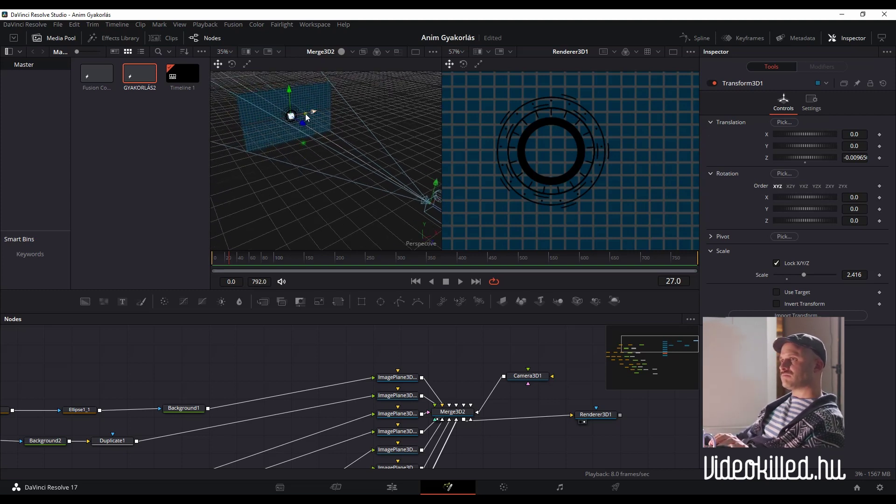
left_click_drag(310, 132, 191, 92)
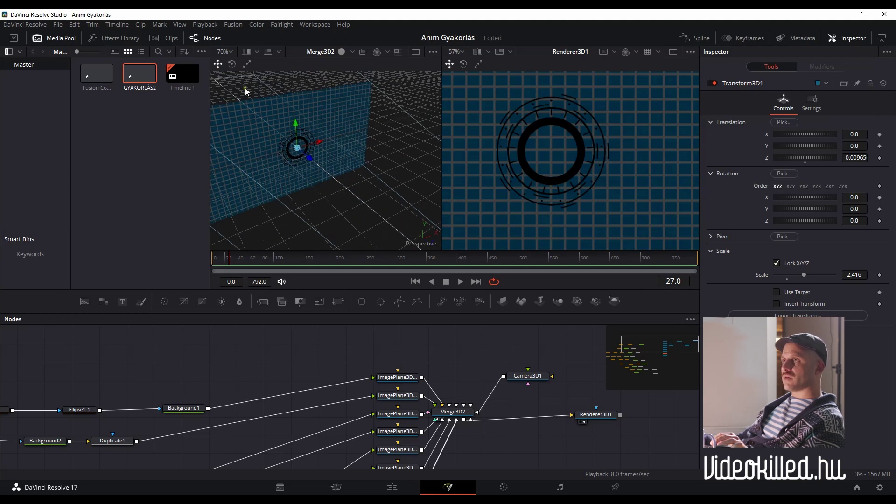
scroll(360, 210, "down", 5)
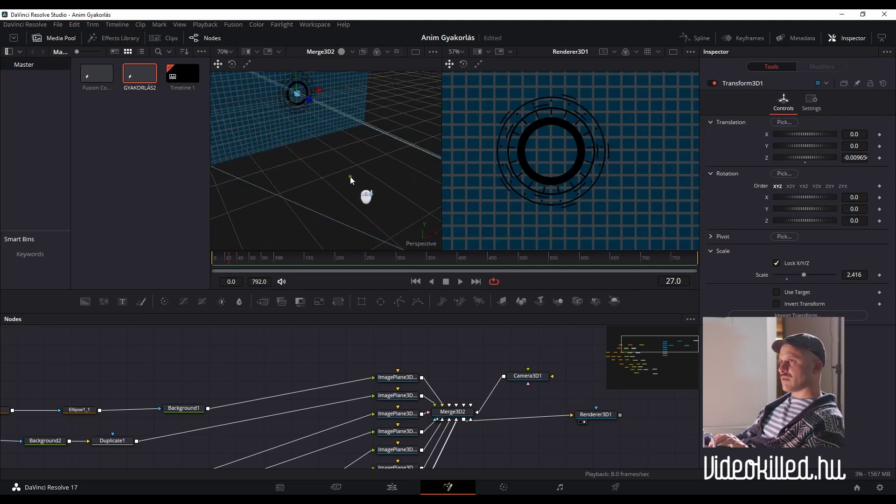
mouse_move(429, 210)
left_mouse_down()
mouse_move(398, 202)
mouse_move(408, 206)
left_mouse_up()
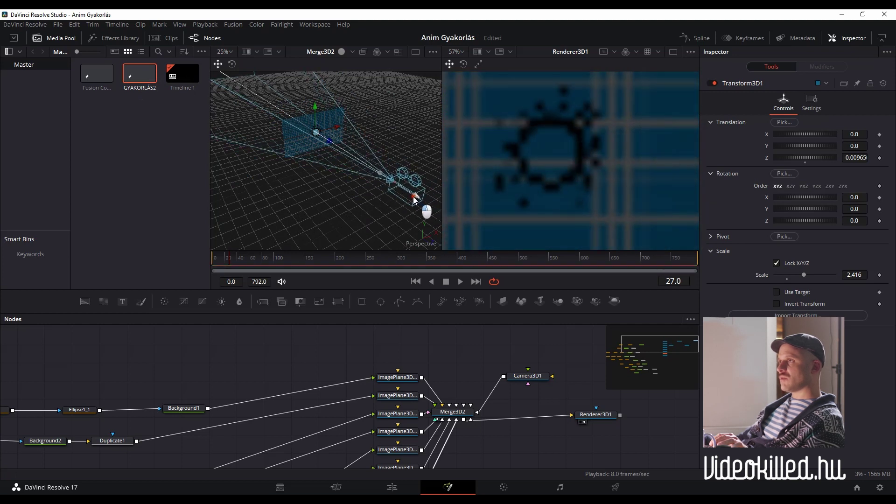
Step: Turn the camera and shift it left and down so it faces the grid again
left_click(232, 64)
mouse_move(391, 217)
left_mouse_down()
mouse_move(351, 218)
mouse_move(379, 181)
left_mouse_up()
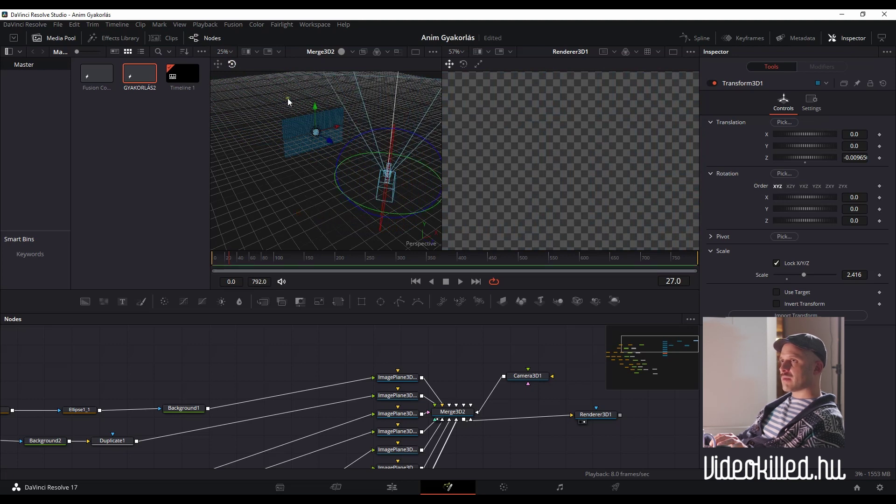
left_click(220, 65)
left_click_drag(416, 185, 316, 184)
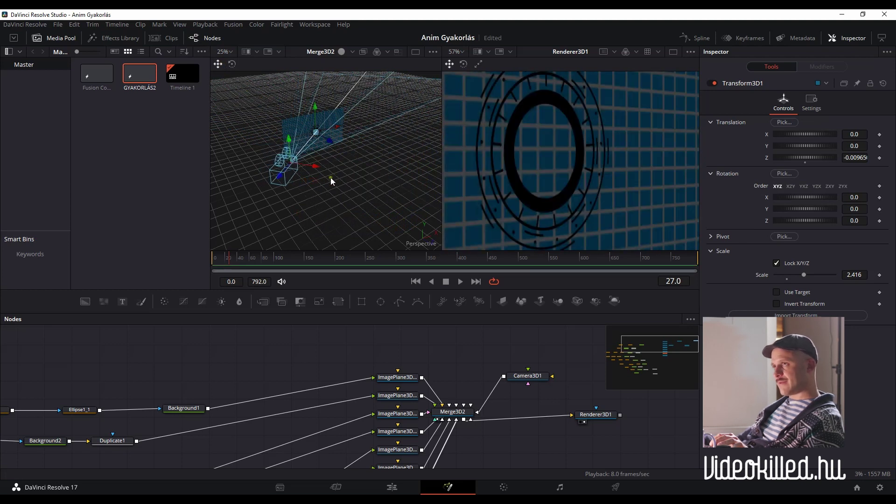
left_click_drag(281, 180, 271, 188)
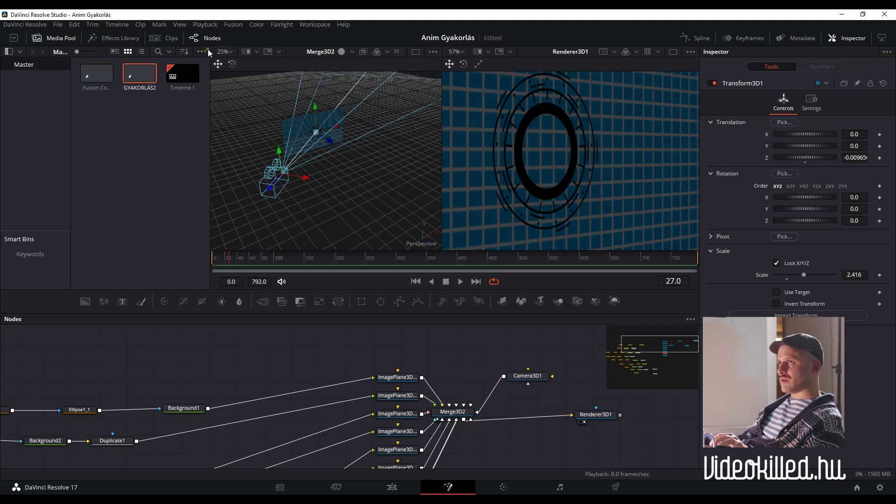
Step: Angle the camera and move it left to frame the whole ring in Renderer3D1
left_click(232, 65)
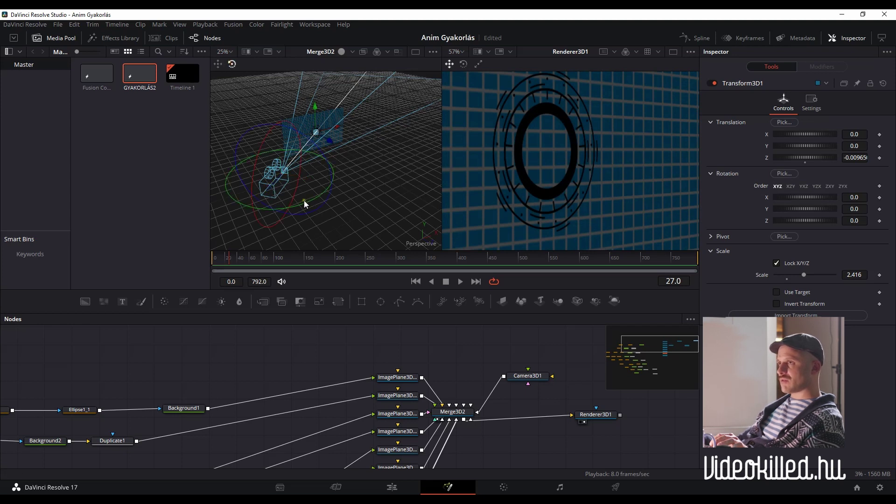
left_click_drag(306, 206, 300, 209)
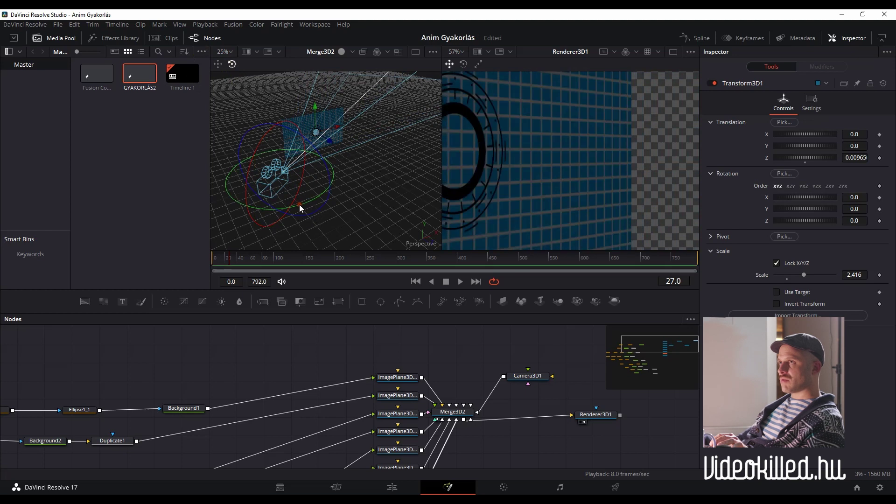
left_click(218, 64)
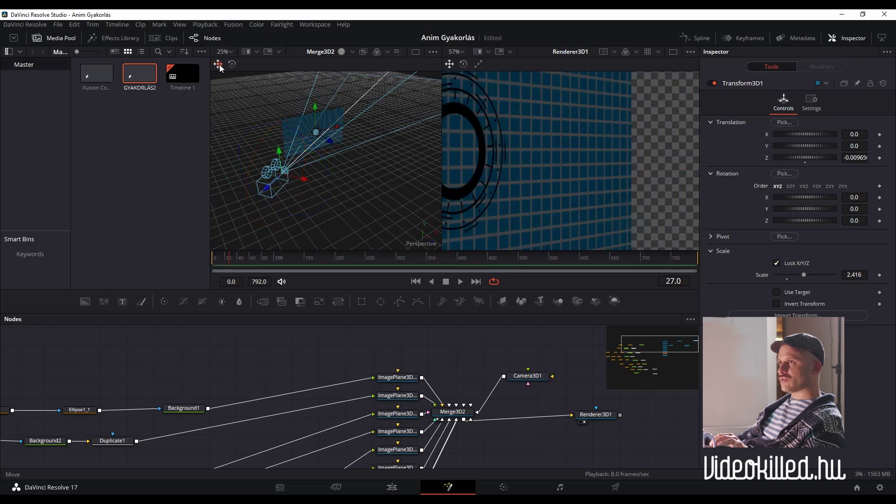
left_click_drag(310, 182, 296, 187)
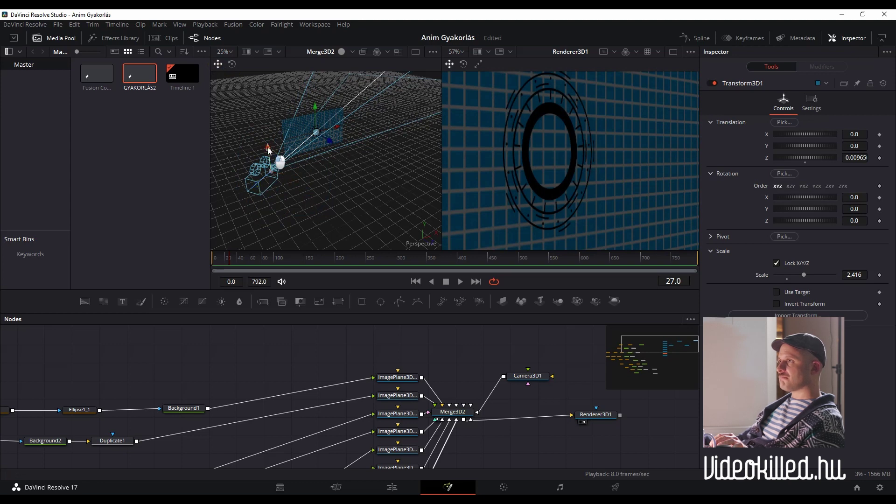
left_click_drag(269, 150, 263, 163)
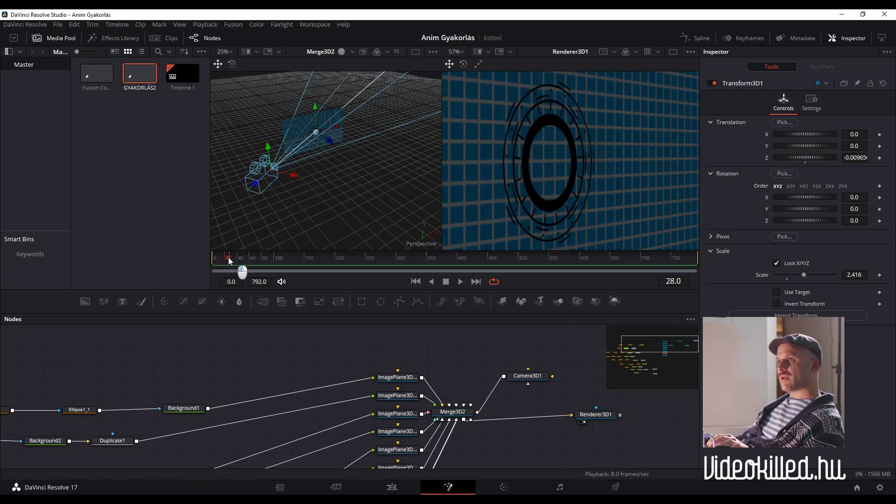
Step: Play the ring build-up, checking frames 19 and 24 before returning to frame 0
key("space")
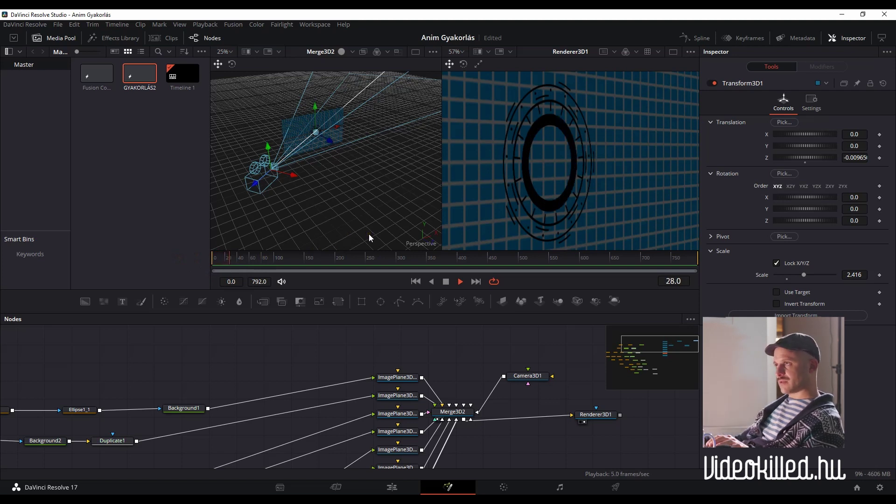
left_click(224, 262)
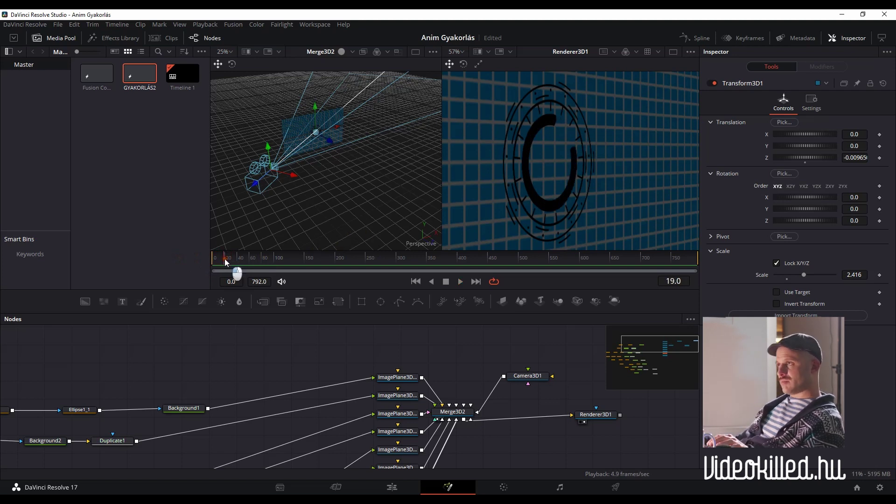
left_click(229, 262)
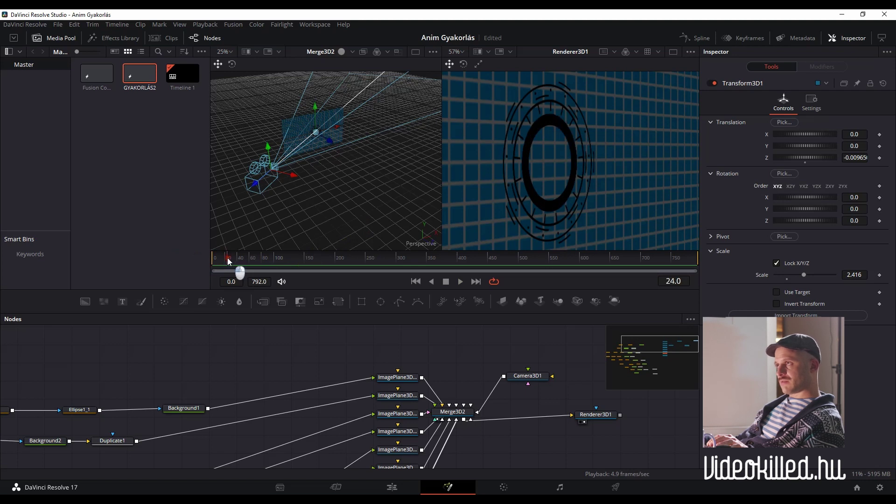
left_click_drag(229, 262, 205, 262)
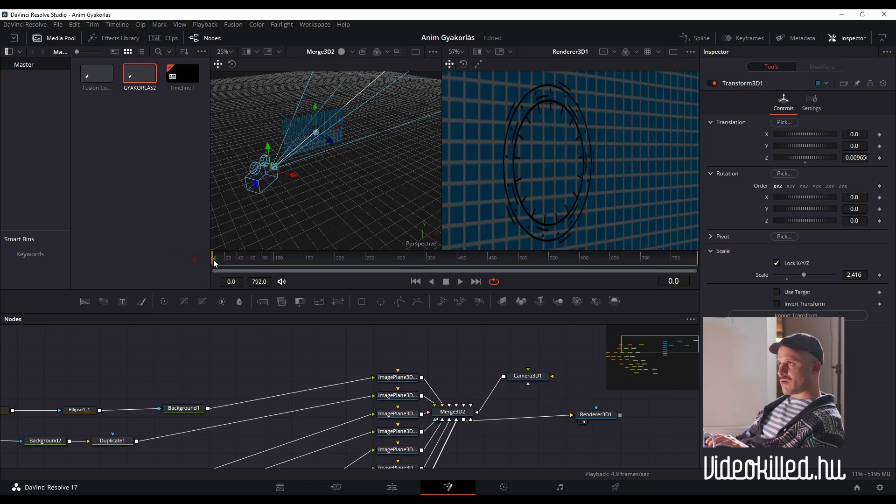
key("space")
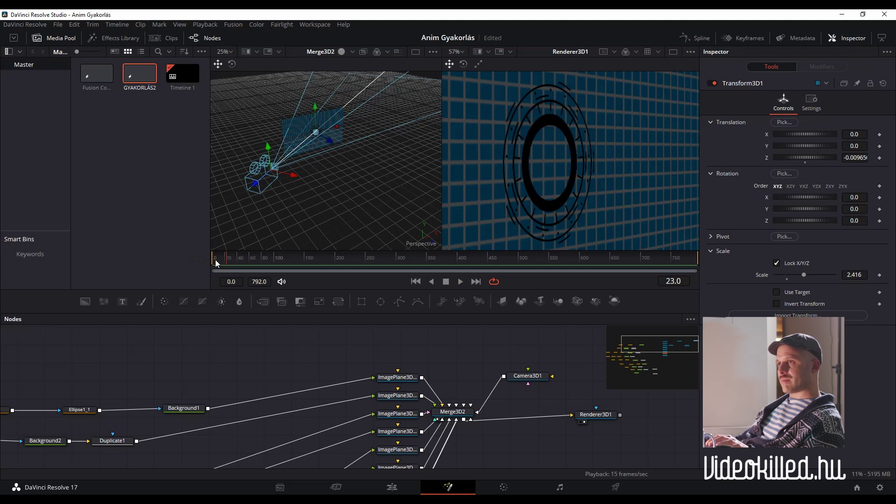
Step: Show Ellipse1_1 in the left viewer with the playhead back at frame 0
scroll(280, 402, "left", 5)
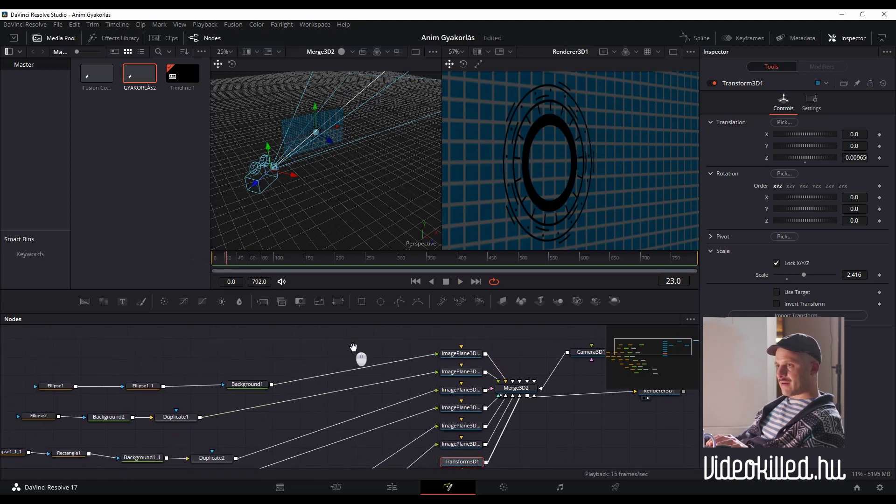
left_click(160, 400)
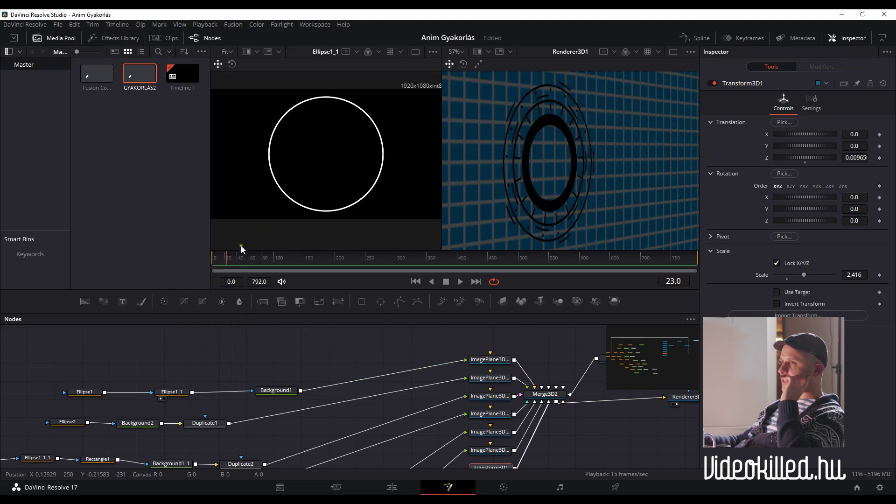
left_click_drag(226, 260, 190, 264)
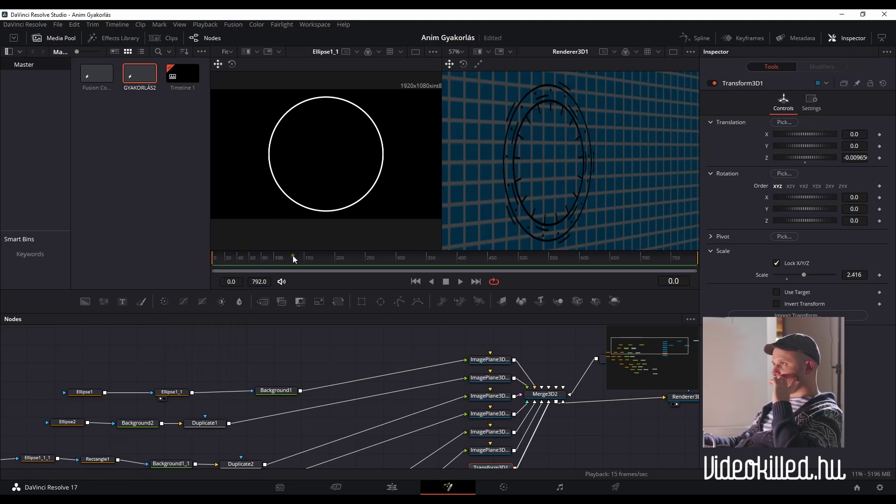
Step: Open the Transform tab for ImagePlane3D1_1, then for ImagePlane3D1_1_5
left_click(494, 362)
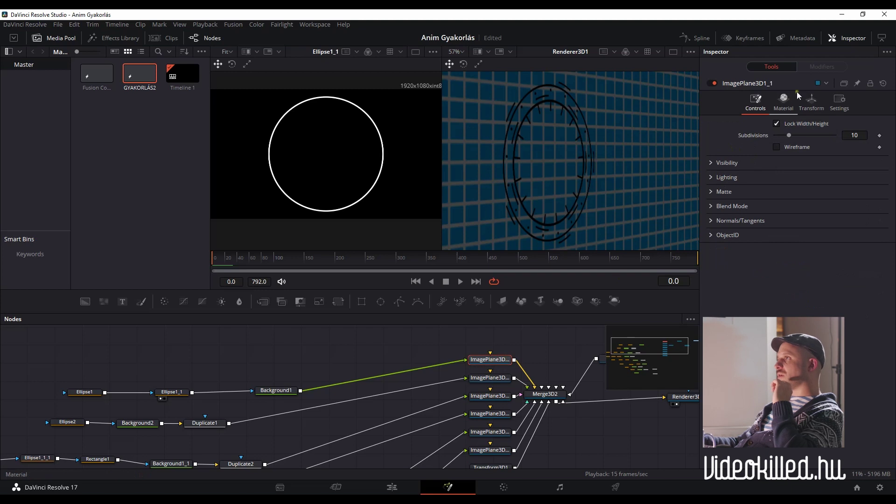
left_click(812, 102)
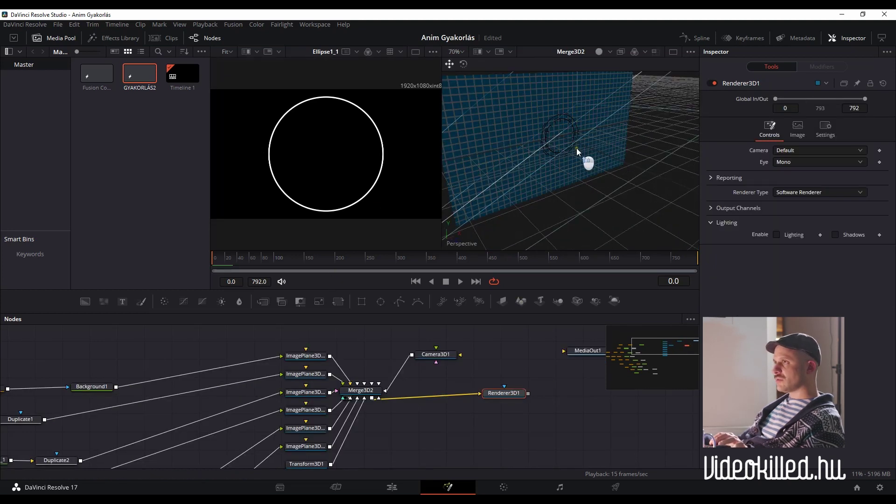
left_click(567, 130)
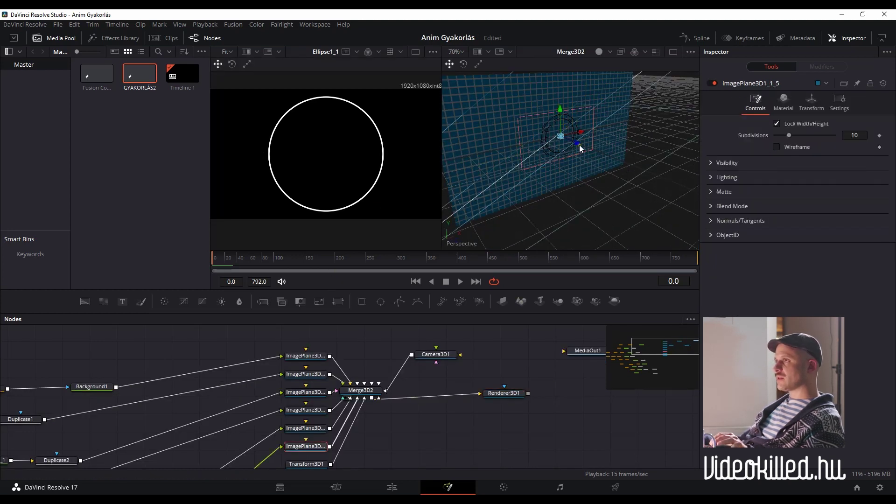
left_click(812, 101)
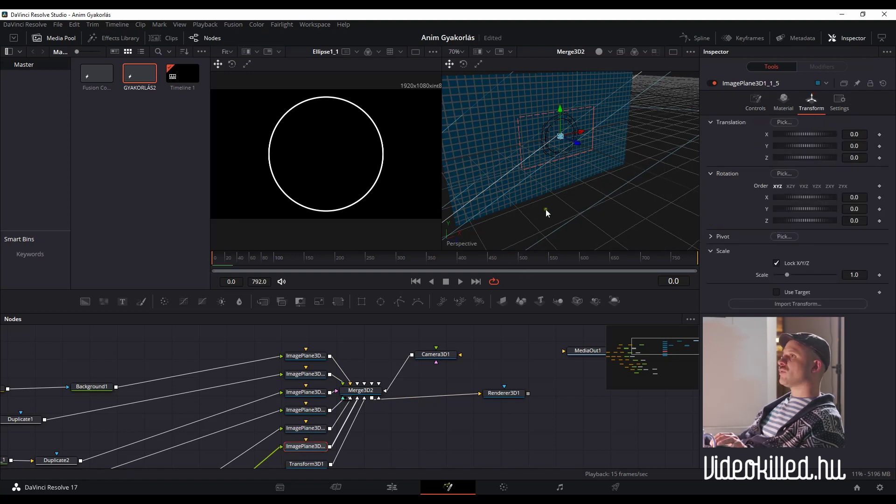
scroll(540, 122, "up", 5)
Step: Show Renderer3D1 in the right viewer and play the ring animation
left_click_drag(506, 394, 542, 247)
scroll(558, 175, "up", 2)
scroll(575, 210, "up", 2)
scroll(590, 184, "up", 2)
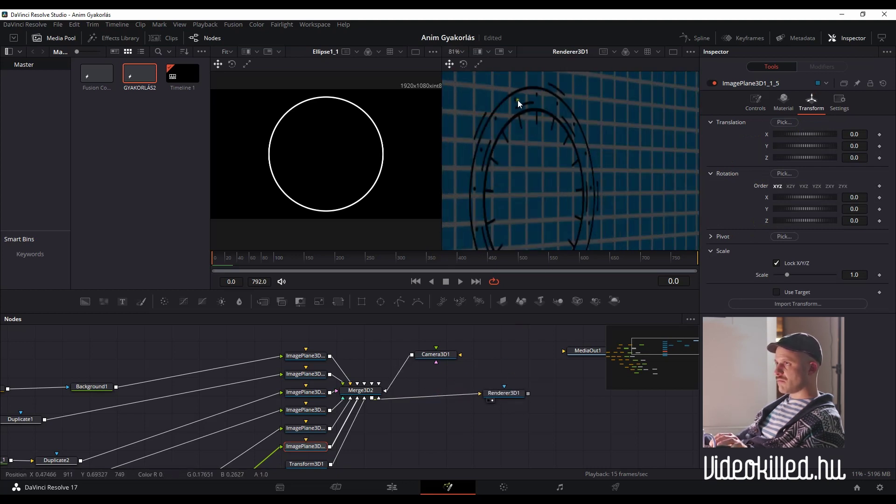
scroll(539, 205, "down", 2)
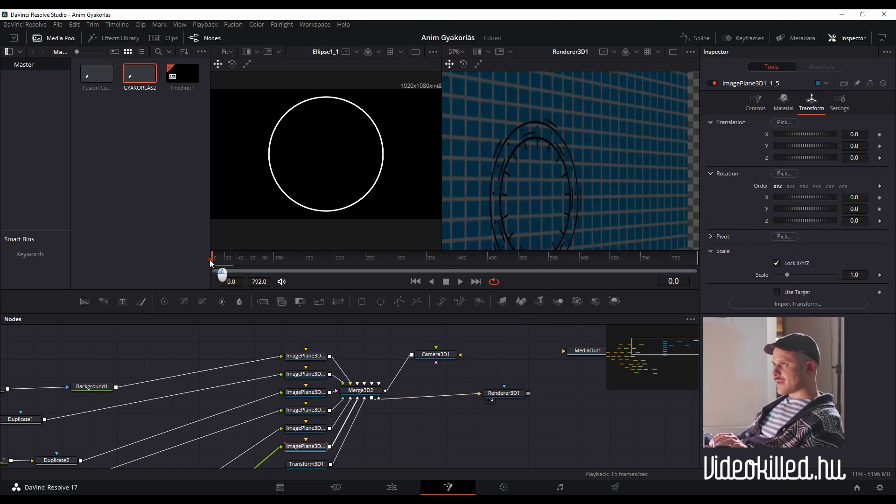
key("space")
key("space")
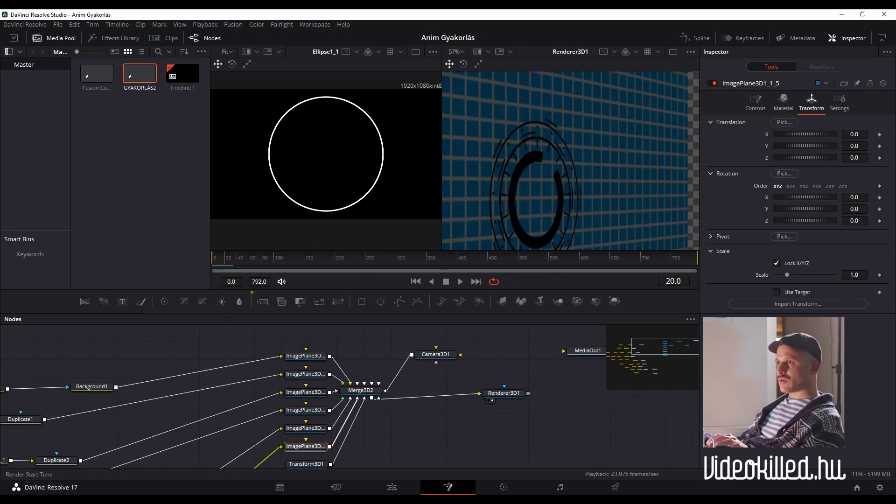
Step: Scrub to frame 31 and shift ImagePlane3D1_1_5 slightly in depth
left_click_drag(226, 259, 205, 261)
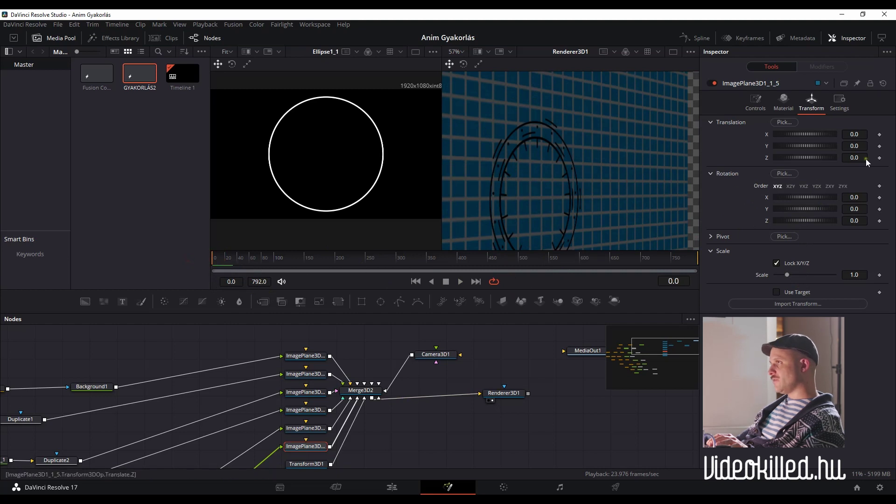
left_click(240, 262)
left_click_drag(240, 263, 233, 262)
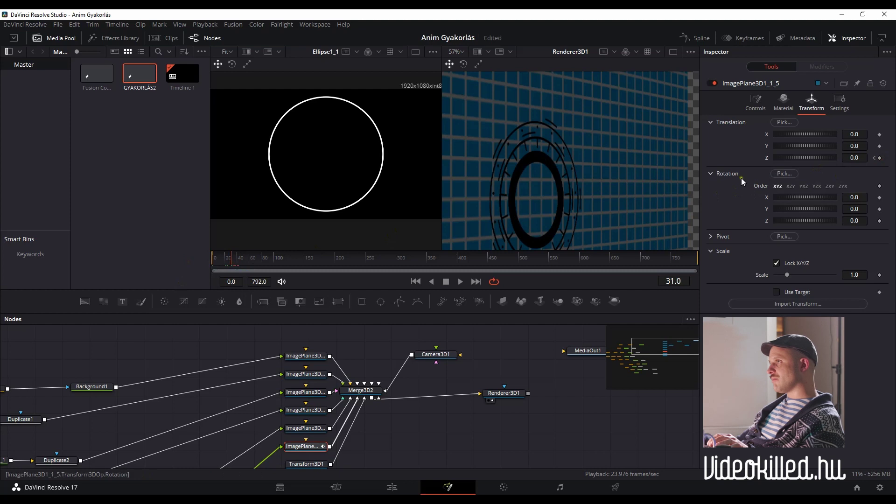
left_click_drag(857, 158, 839, 168)
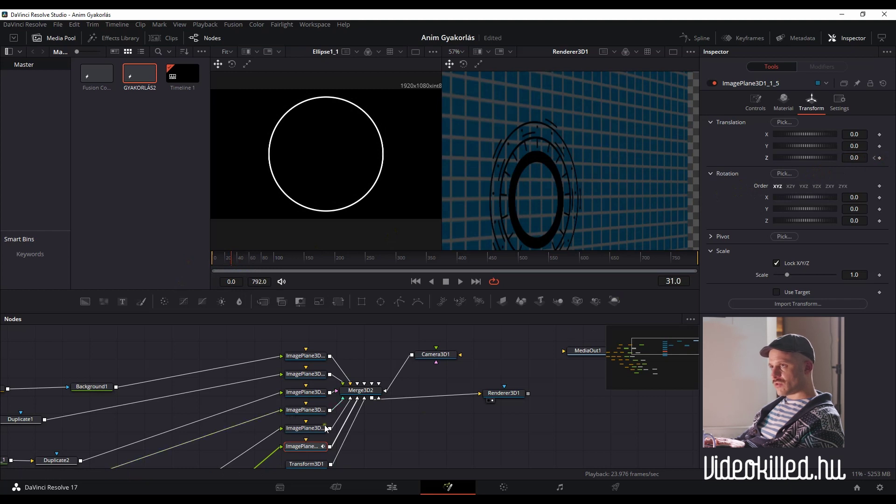
Step: Keyframe ImagePlane3D1_1's Translation Z at 0 on frame 0 and -0.003 on frame 32
left_click(312, 357)
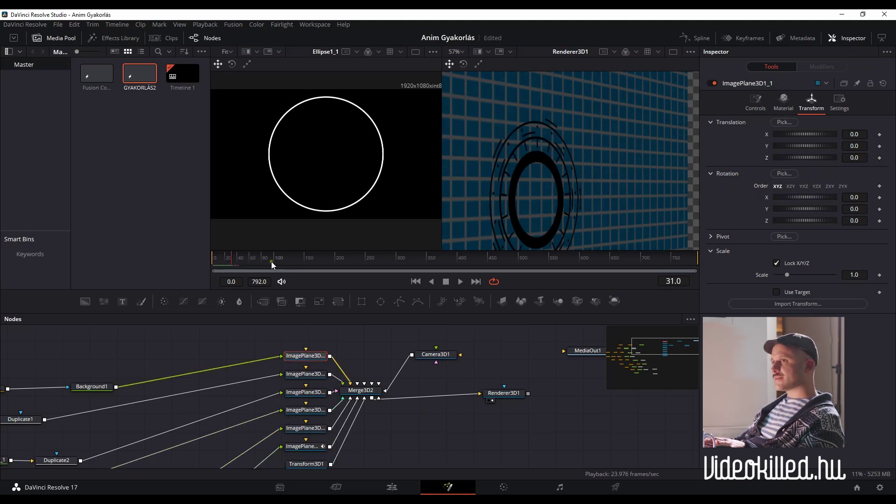
left_click_drag(223, 261, 205, 260)
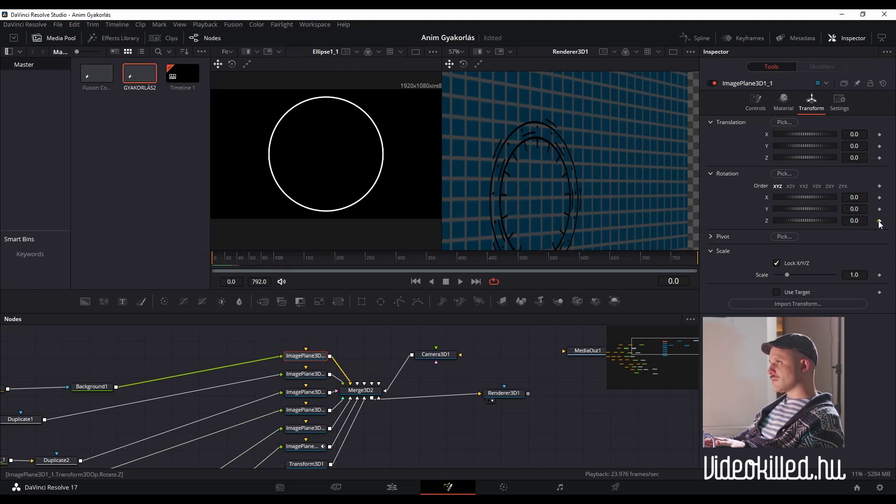
left_click(880, 157)
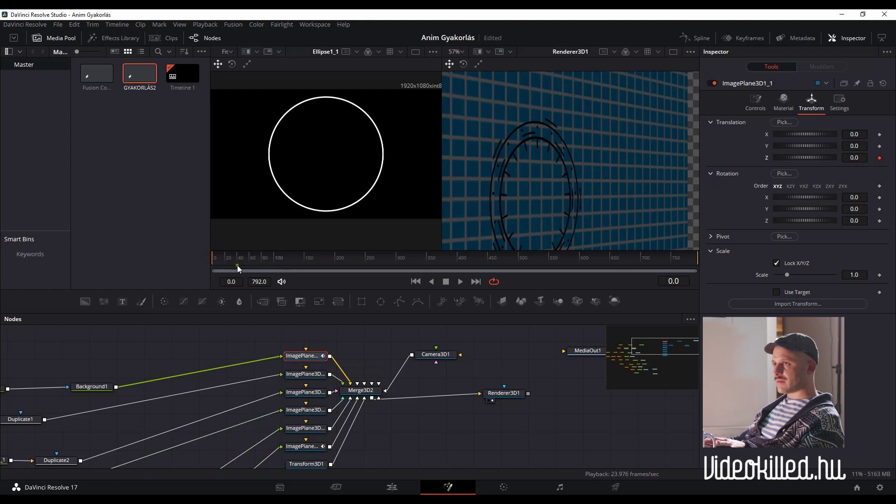
left_click_drag(237, 265, 233, 264)
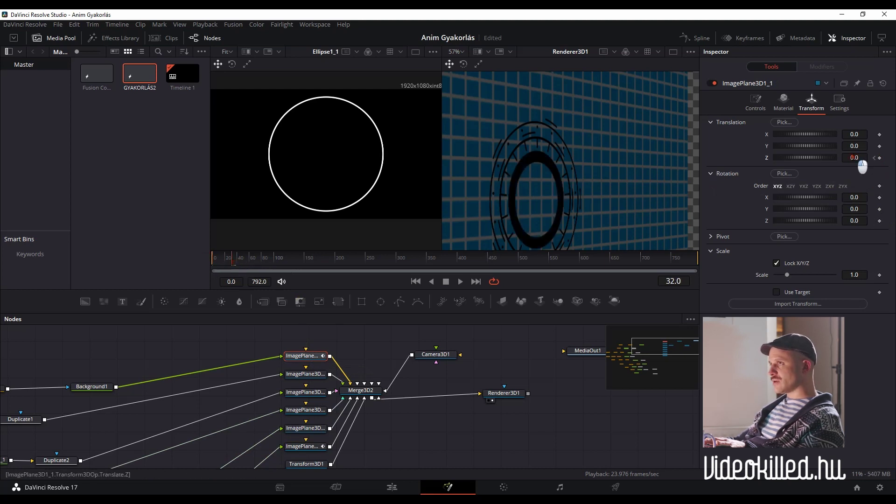
left_click_drag(863, 166, 864, 167)
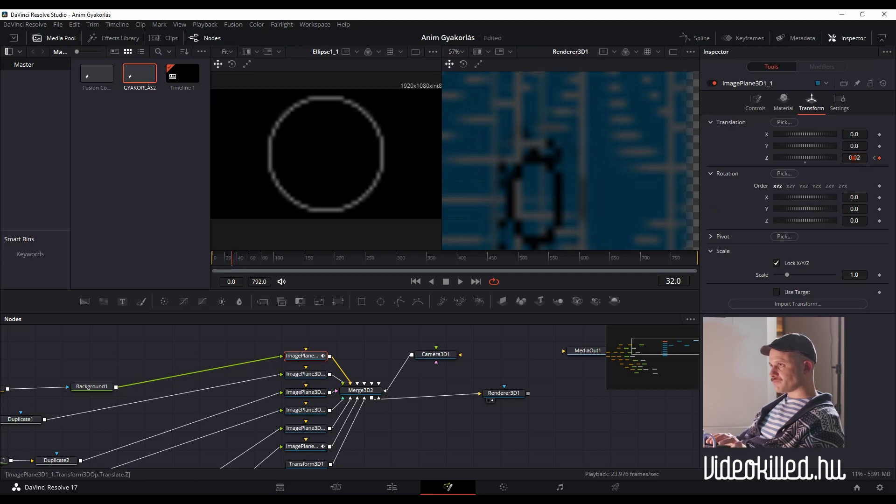
left_click_drag(867, 167, 849, 157)
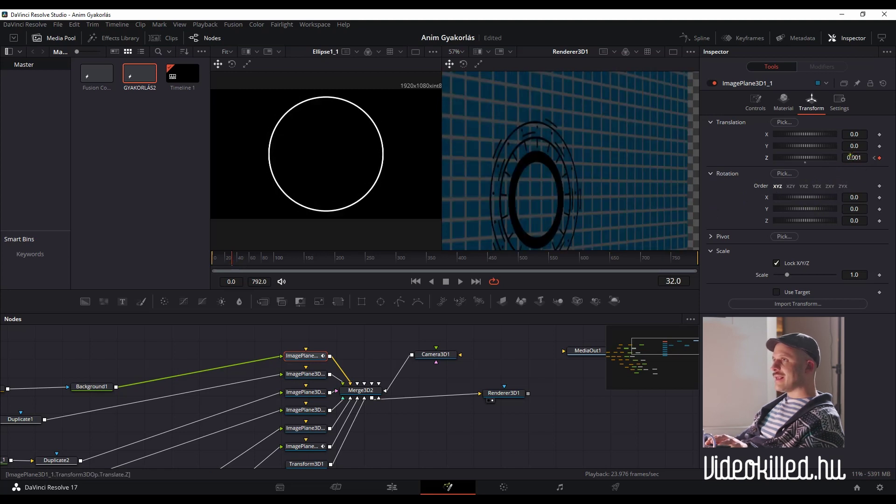
key("ctrl+z")
left_click_drag(855, 157, 843, 164)
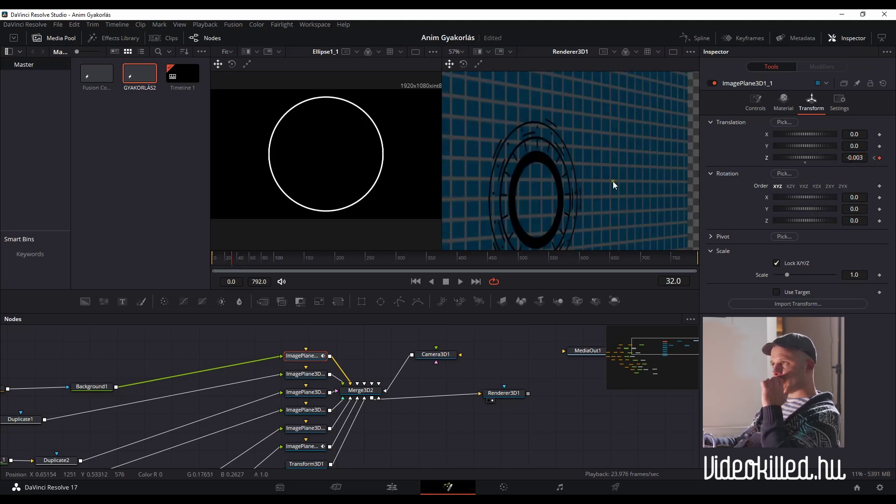
Step: Turn timeline proxy resolution off in the playback settings
left_click(215, 26)
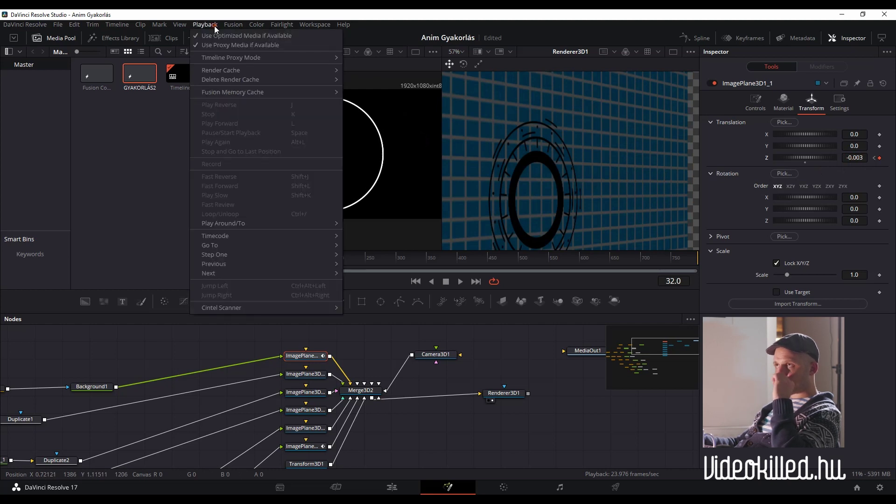
mouse_move(253, 58)
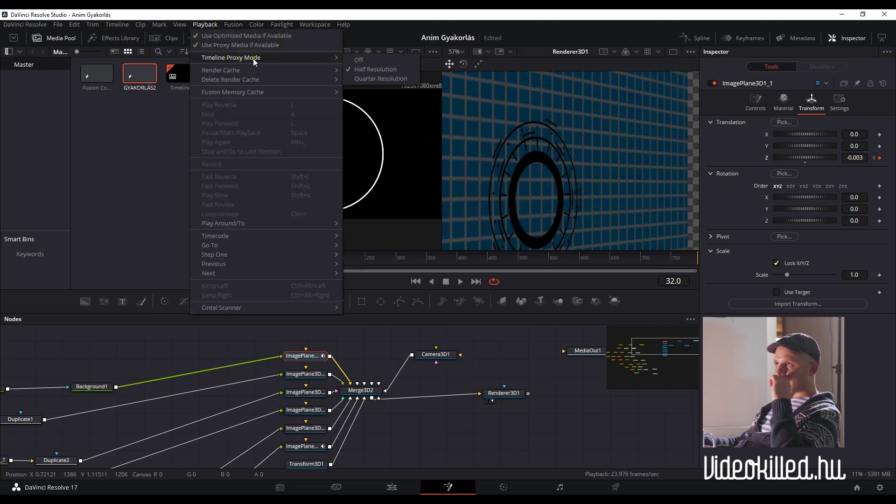
left_click(367, 60)
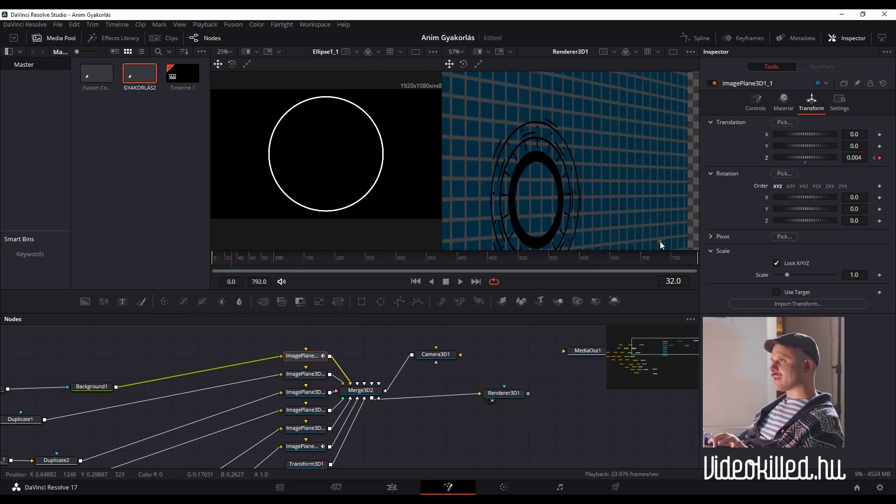
scroll(536, 198, "up", 2)
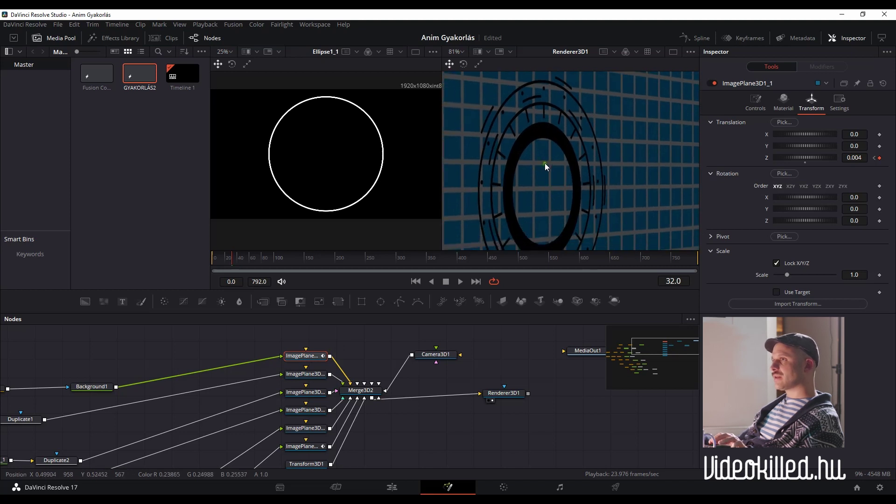
scroll(547, 200, "down", 3)
scroll(549, 191, "down", 3)
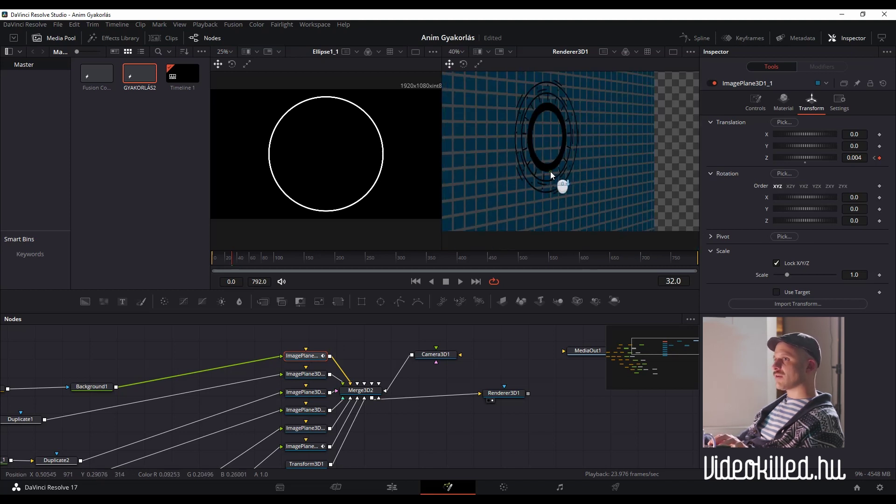
Step: Play the animation, then raise the ring plane's Z position at frame 32
left_click(415, 281)
key("space")
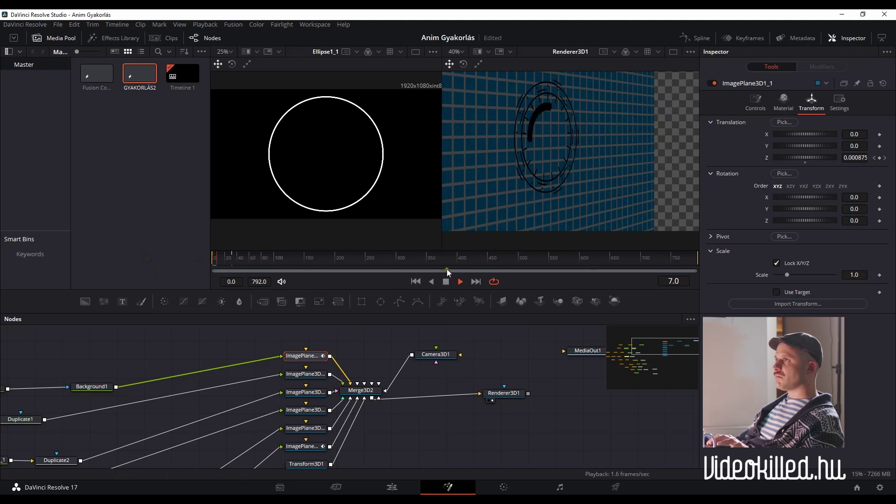
scroll(558, 91, "up", 3)
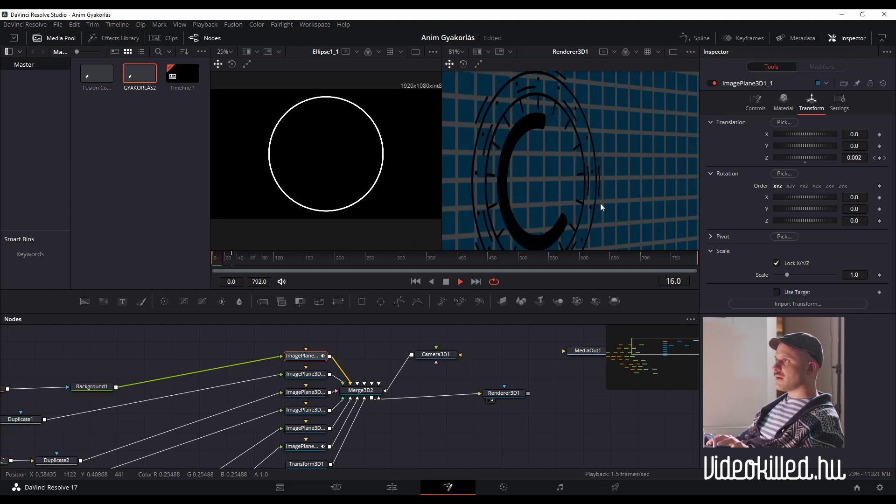
key("space")
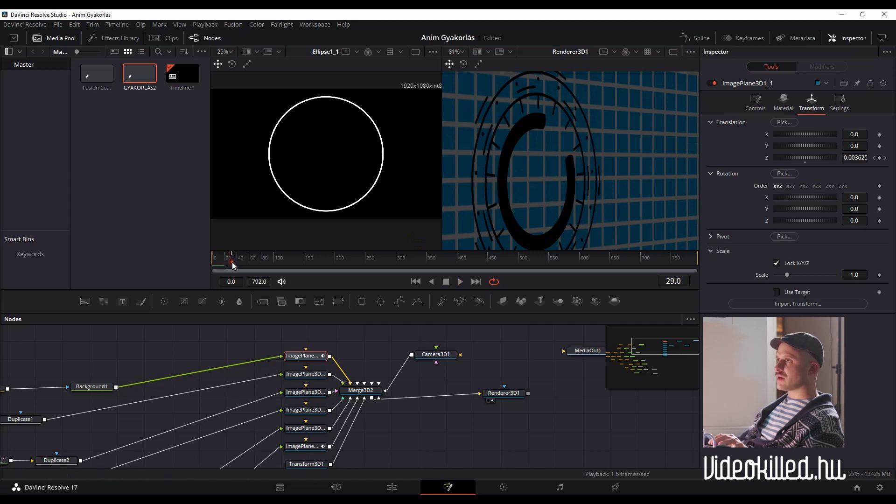
left_click_drag(232, 262, 234, 264)
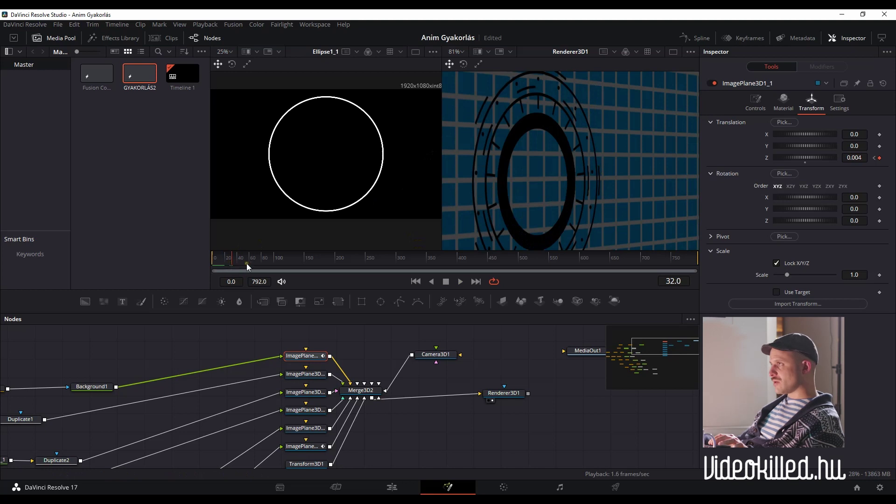
left_click_drag(852, 157, 860, 159)
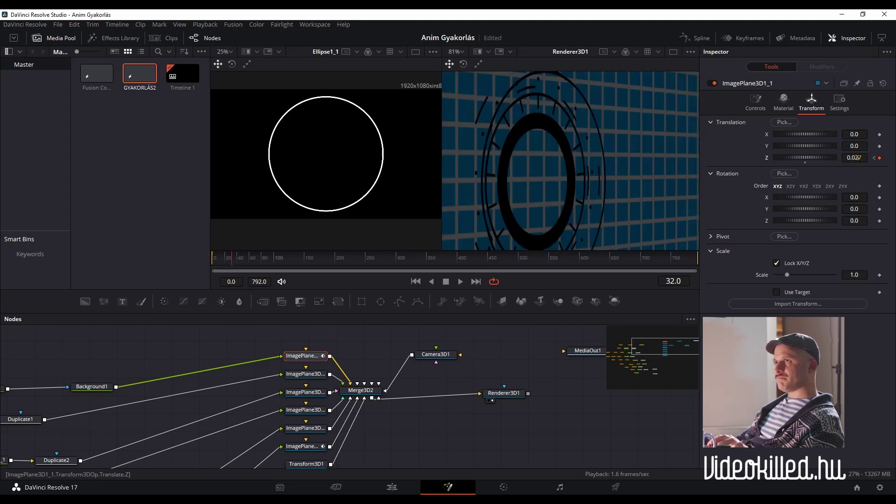
Step: Turn off Auto Proxy during playback in the viewer's playback quality options
left_click(211, 24)
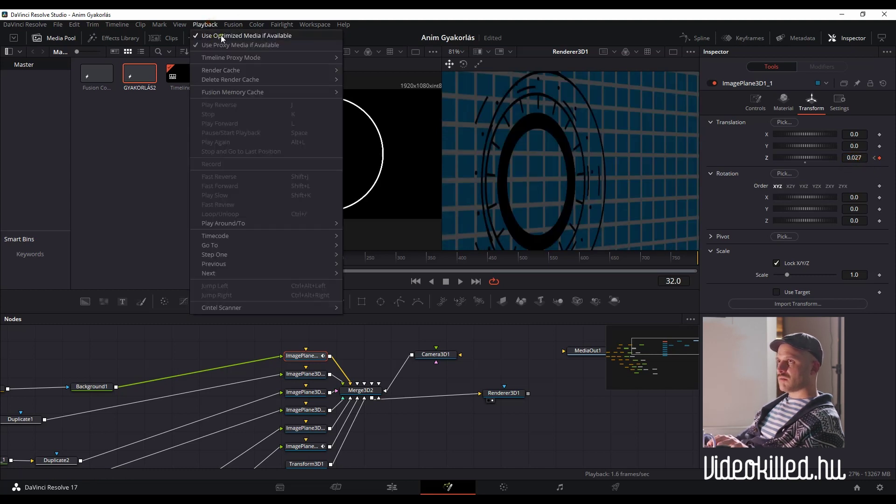
left_click(220, 35)
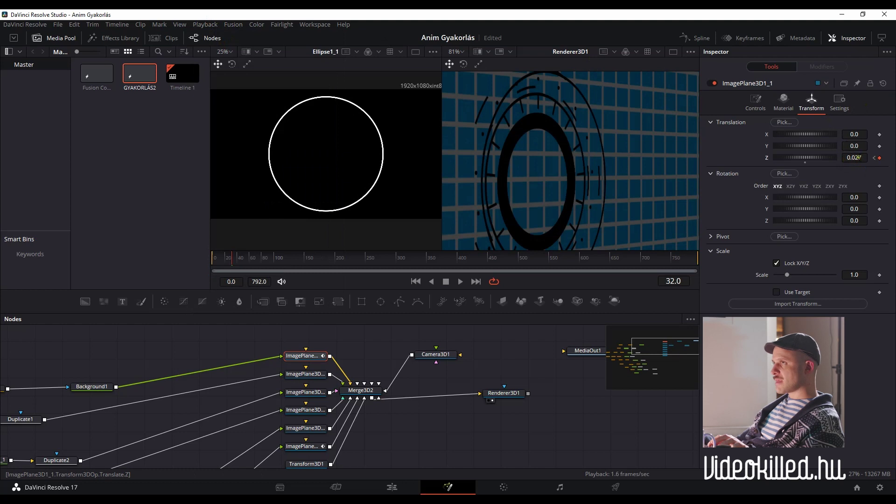
scroll(859, 158, "down", 2)
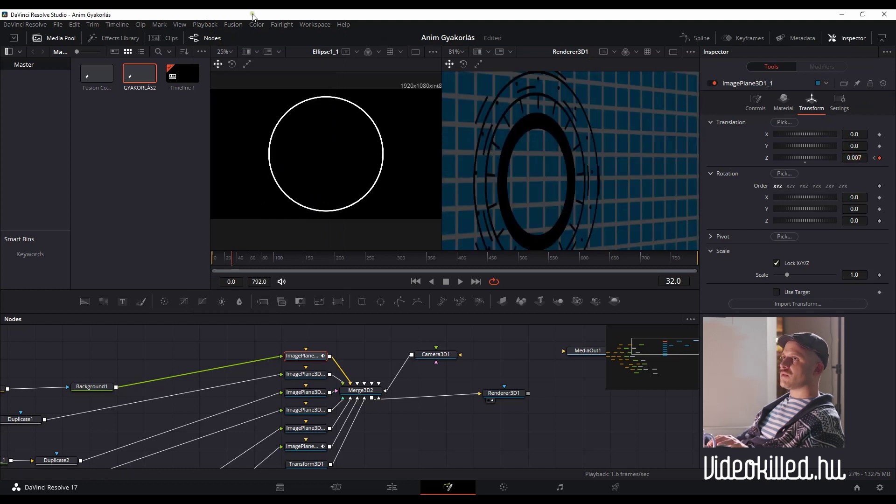
left_click(206, 24)
mouse_move(263, 92)
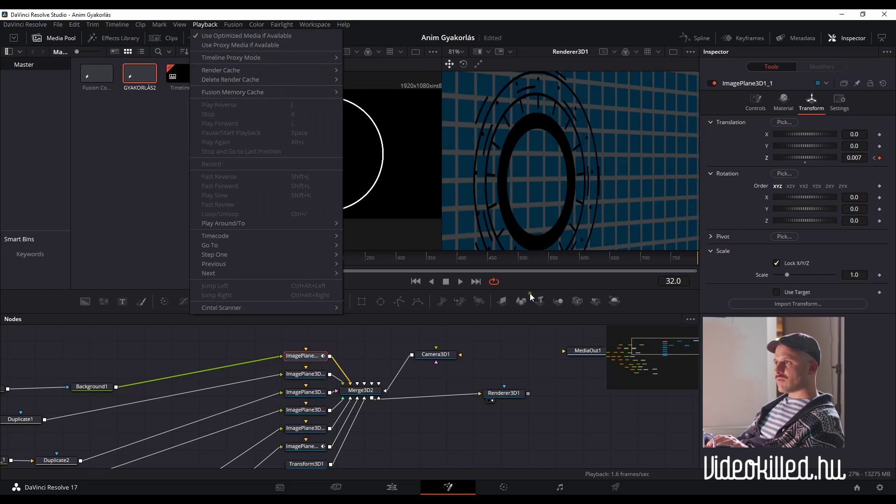
left_click(607, 290)
right_click(609, 289)
left_click(590, 279)
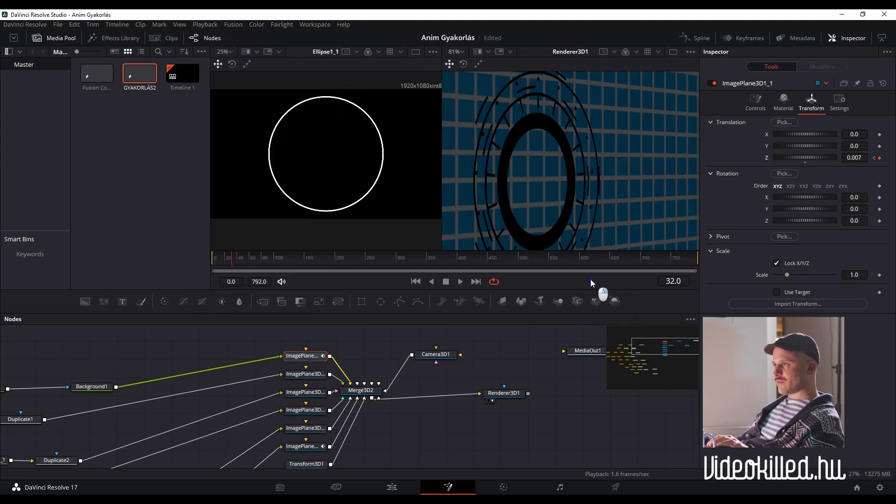
right_click(590, 280)
left_click(607, 317)
right_click(570, 281)
left_click(556, 280)
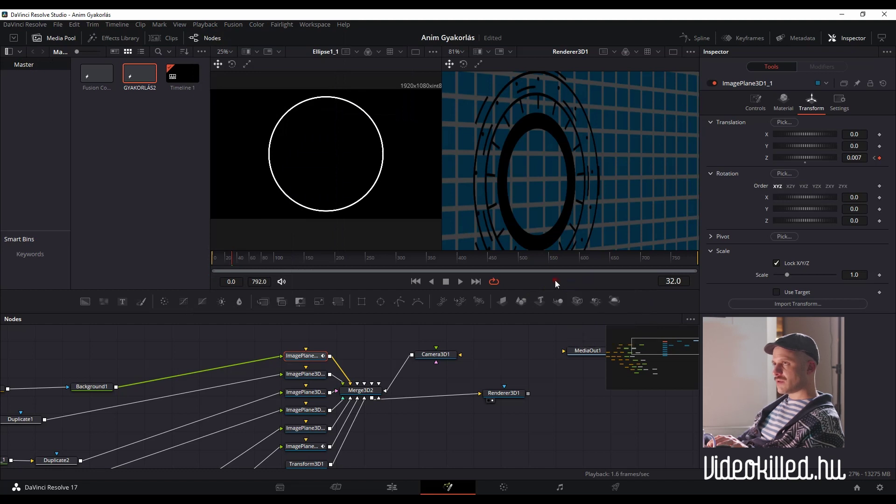
Step: Set timeline proxy resolution back to half
left_click(234, 24)
mouse_move(258, 26)
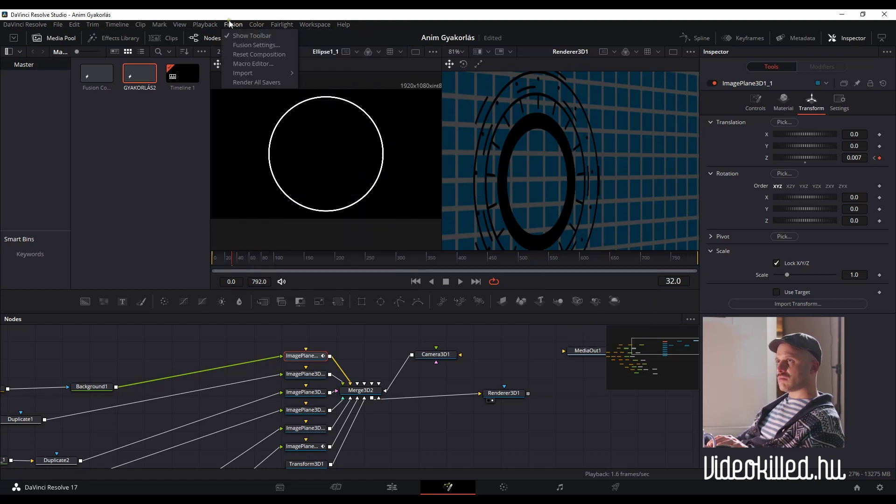
left_click(220, 38)
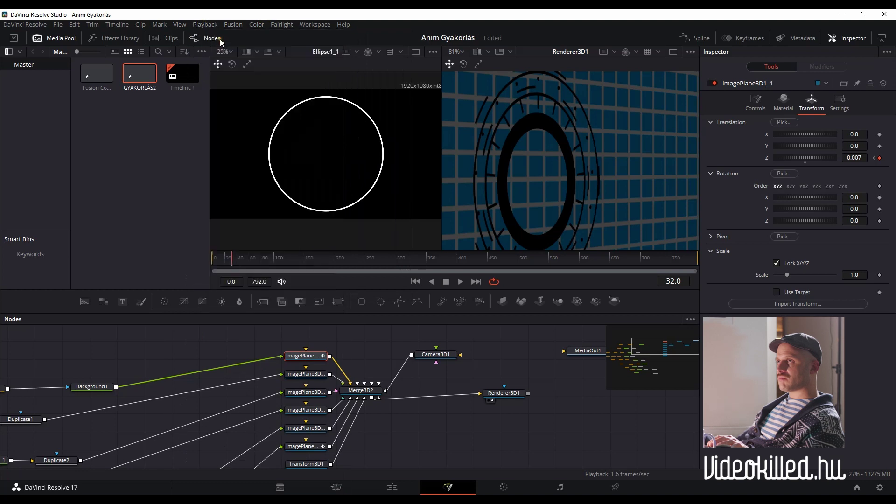
left_click(206, 26)
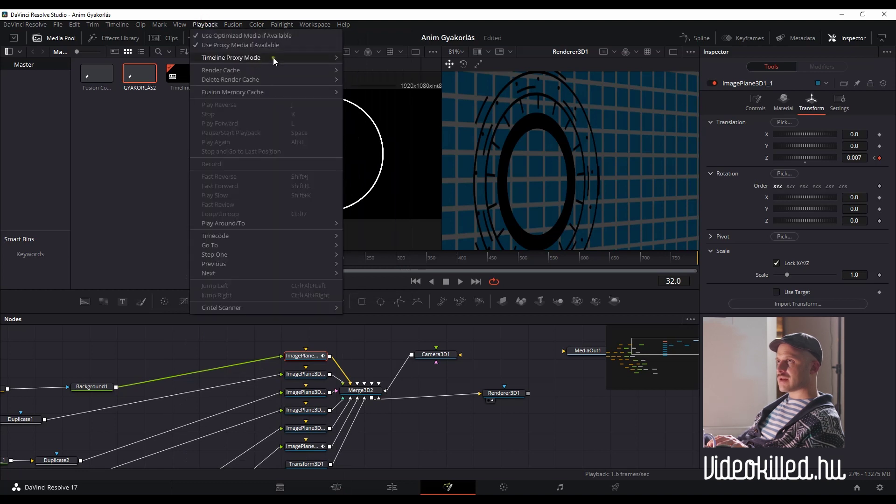
mouse_move(273, 58)
left_click(368, 68)
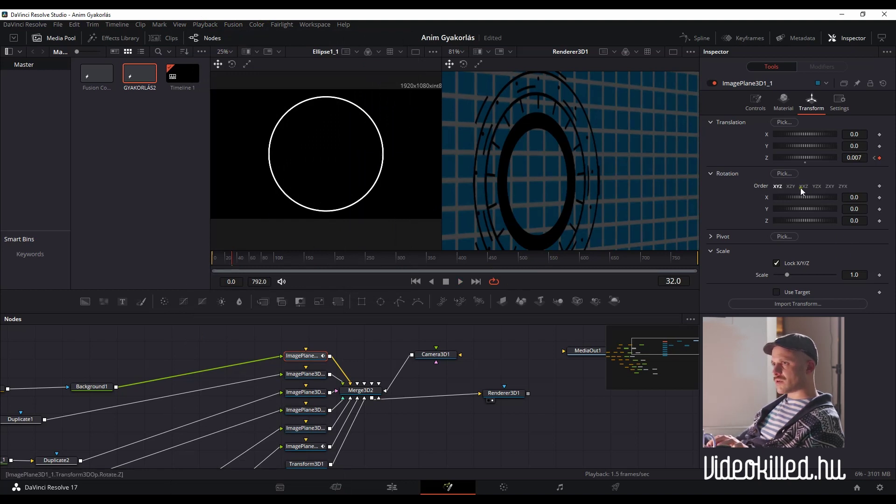
Step: Replay the animation from the start and check the ring's motion at frame 32
left_click(213, 259)
key("space")
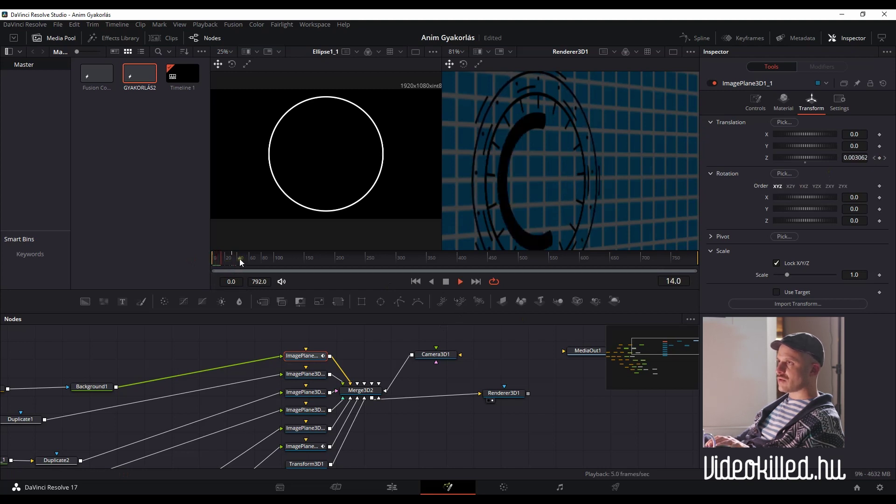
key("space")
left_click(232, 259)
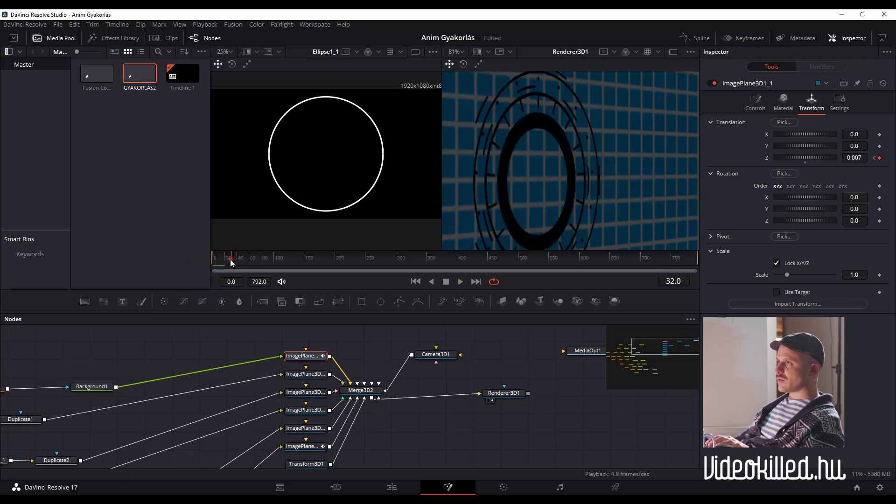
mouse_move(229, 259)
left_mouse_down()
mouse_move(183, 266)
mouse_move(232, 265)
left_mouse_up()
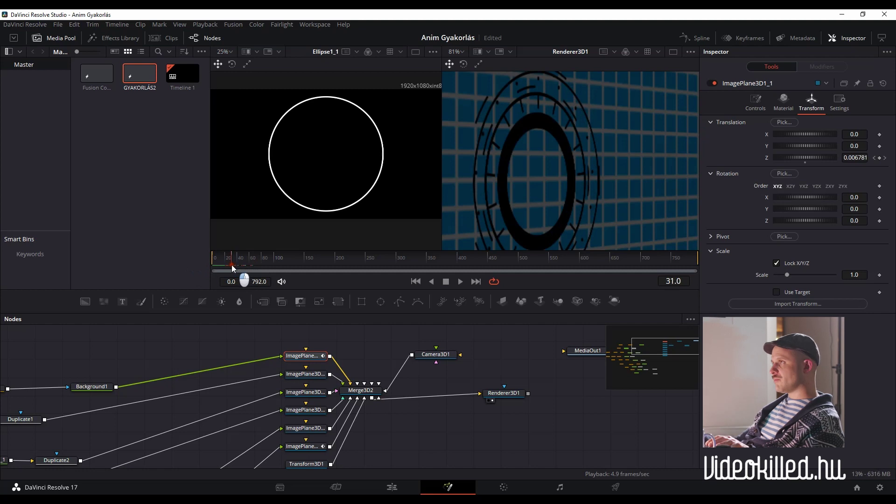
scroll(854, 158, "up", 6)
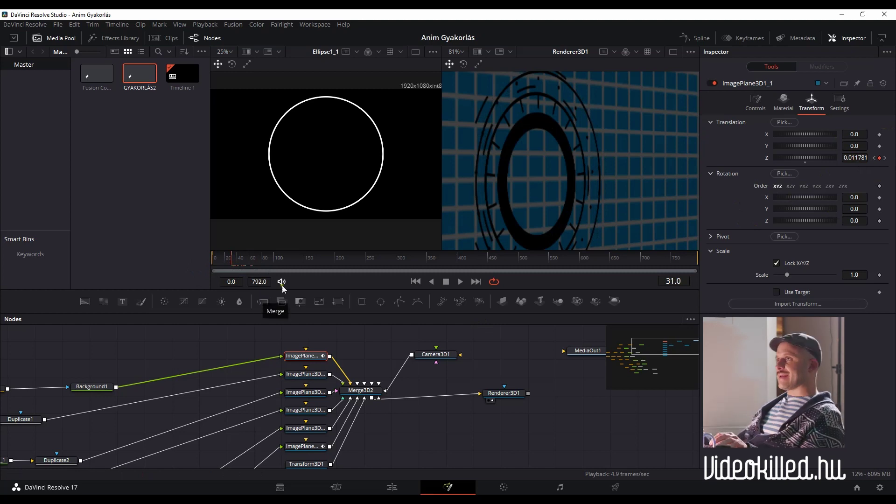
Step: Open the Spline editor beside the nodes and show ImagePlane3D1_1's Z Offset curve
left_click(703, 42)
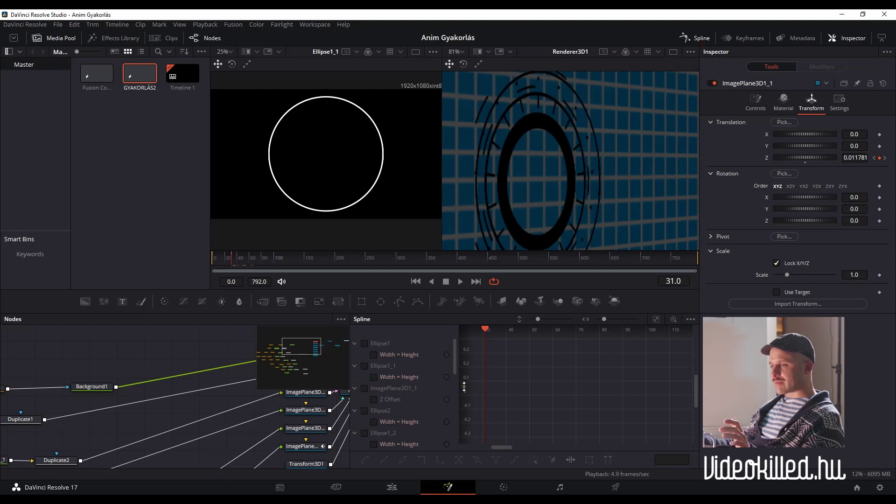
scroll(442, 399, "down", 5)
scroll(442, 398, "up", 2)
scroll(442, 398, "up", 2)
scroll(437, 418, "up", 3)
scroll(436, 419, "up", 2)
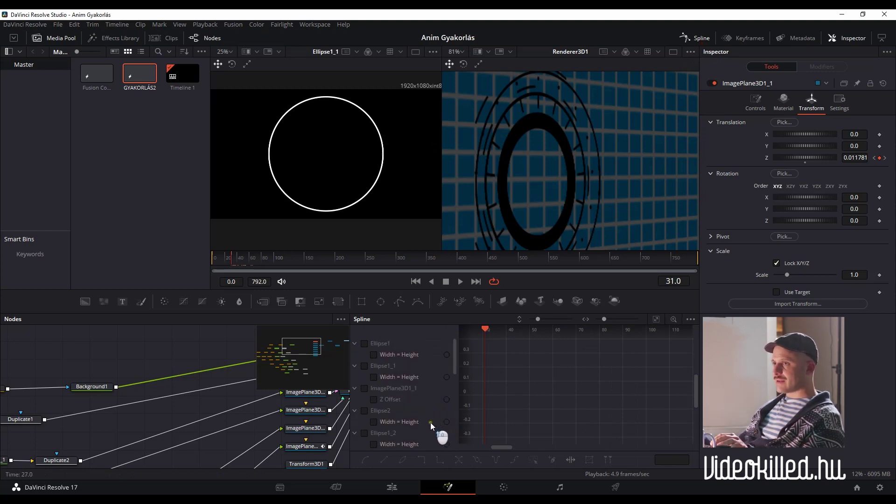
left_click_drag(236, 360, 173, 371)
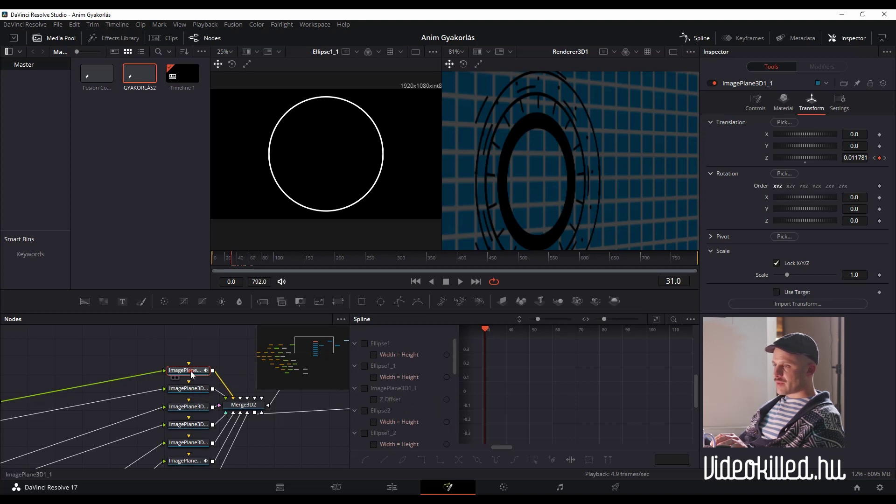
scroll(443, 393, "down", 5)
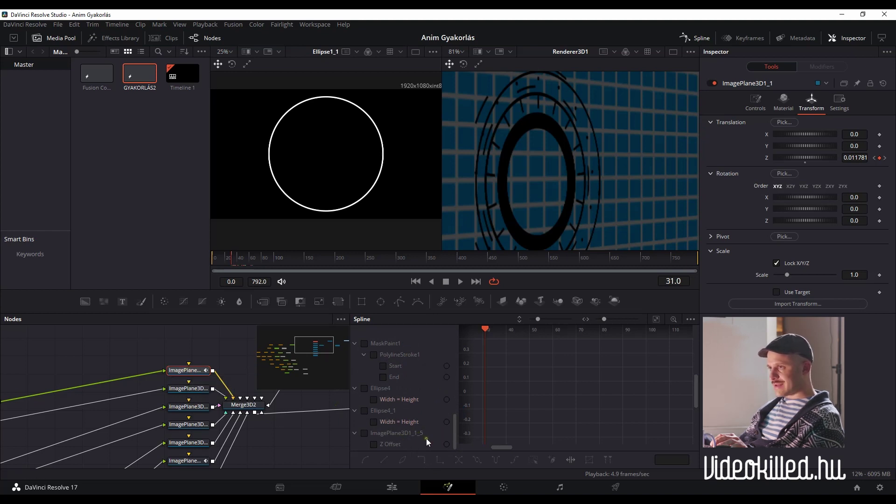
scroll(422, 440, "up", 3)
scroll(422, 440, "up", 2)
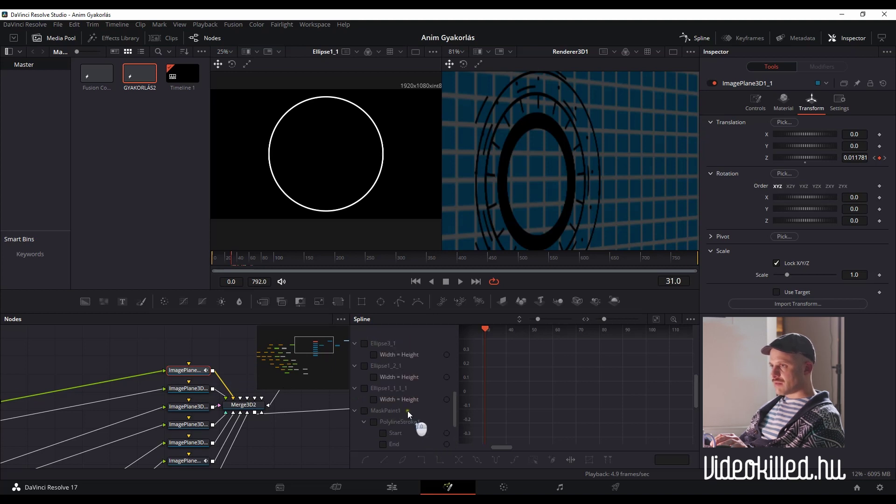
scroll(404, 403, "up", 3)
left_click(402, 390)
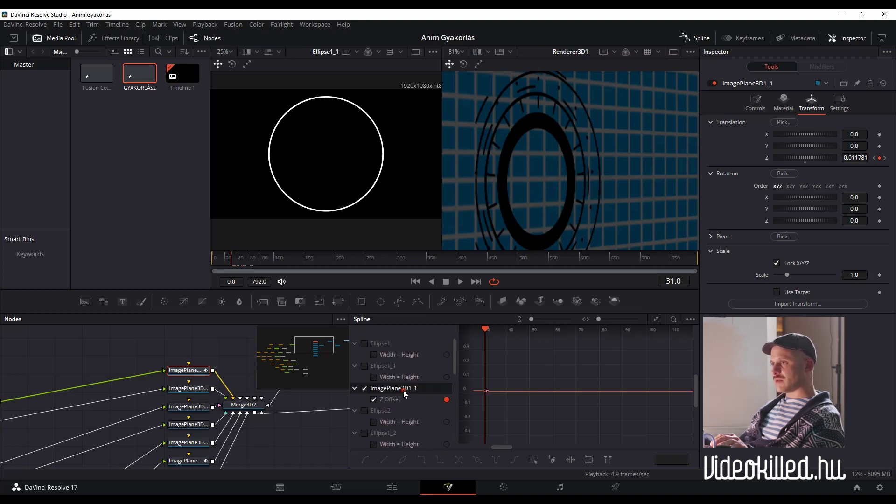
left_click(397, 400)
Step: Add a Z Offset keyframe and ease it in and out (Ease In 69.3, Ease Out 33.0)
scroll(508, 400, "left", 5)
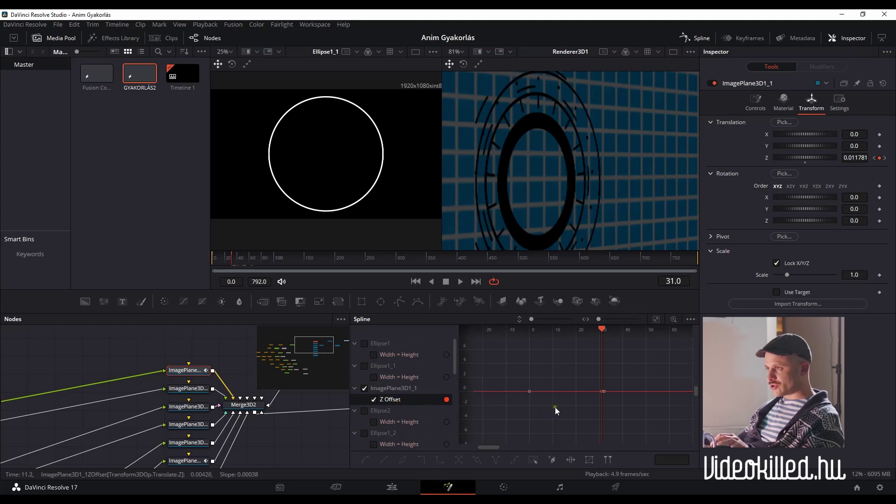
scroll(592, 399, "left", 2)
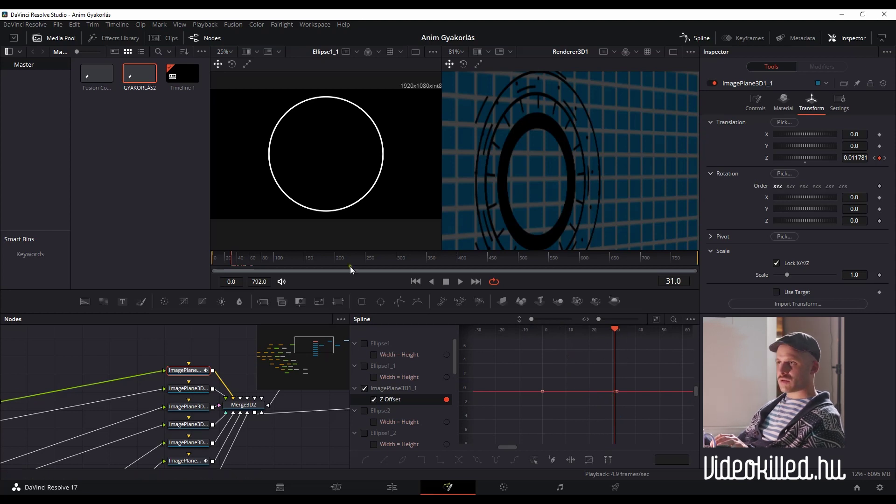
left_click(595, 376)
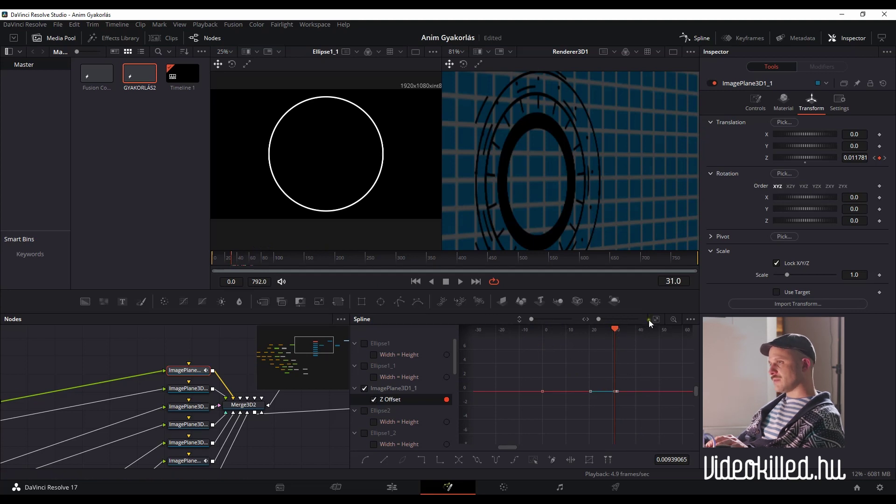
key("t")
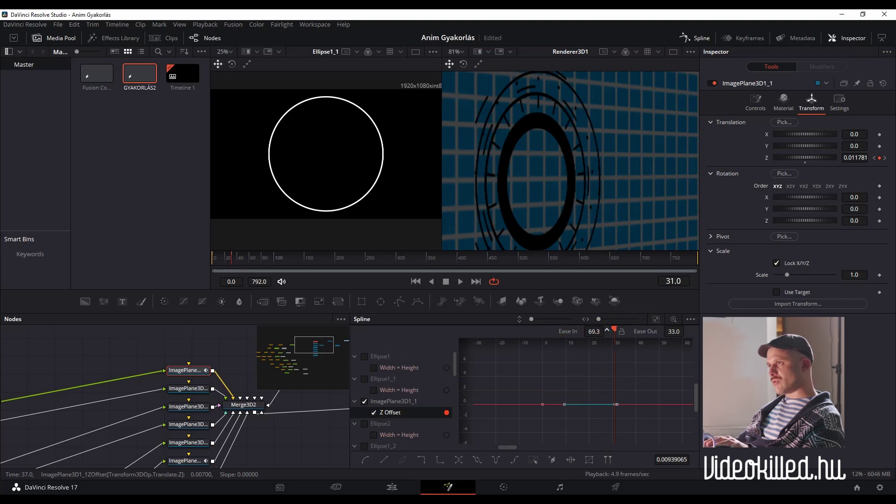
Step: Play back to preview the eased Z Offset, then return to frame 0
key("space")
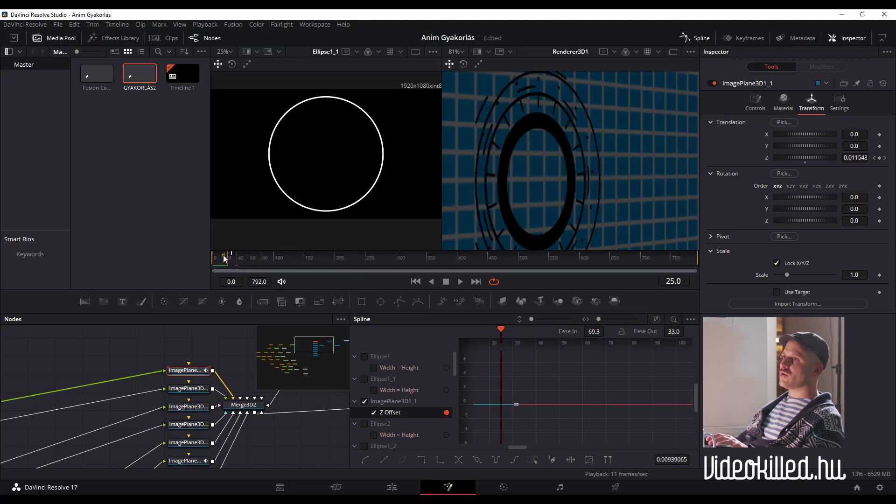
left_click(223, 256)
key("space")
key("space")
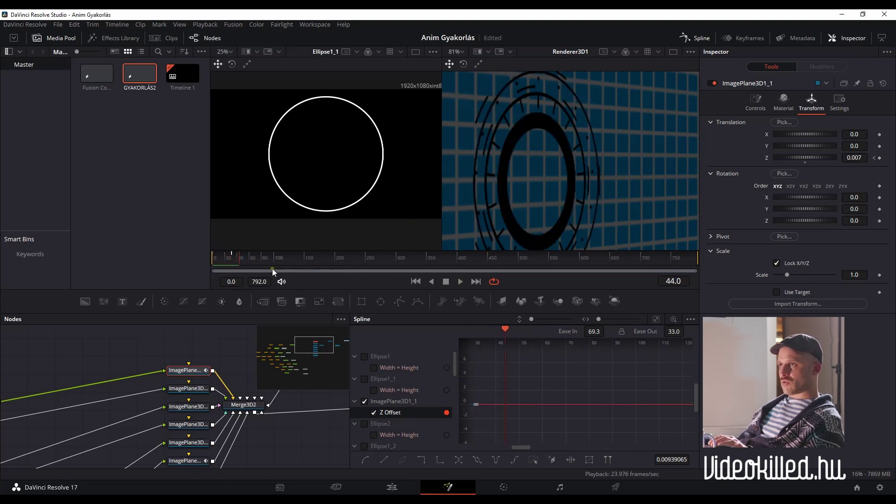
key("Home")
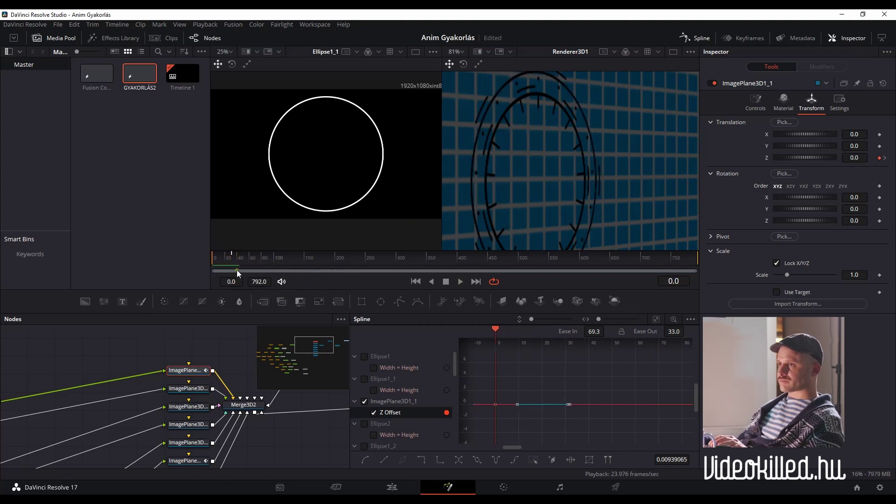
scroll(200, 388, "down", 3)
scroll(220, 400, "down", 3)
scroll(212, 405, "down", 2)
scroll(216, 398, "up", 3)
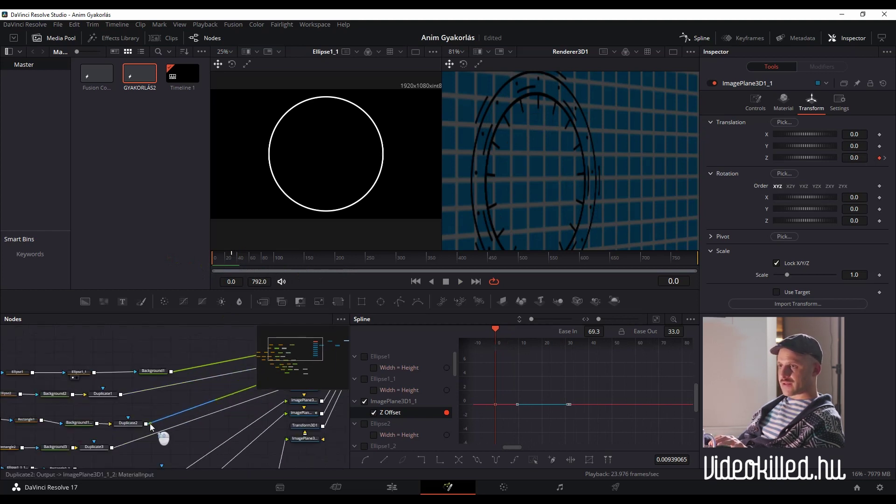
Step: View Duplicate1's dots on their own and select the ImagePlane3D1_1_1 dots plane
left_click(114, 397)
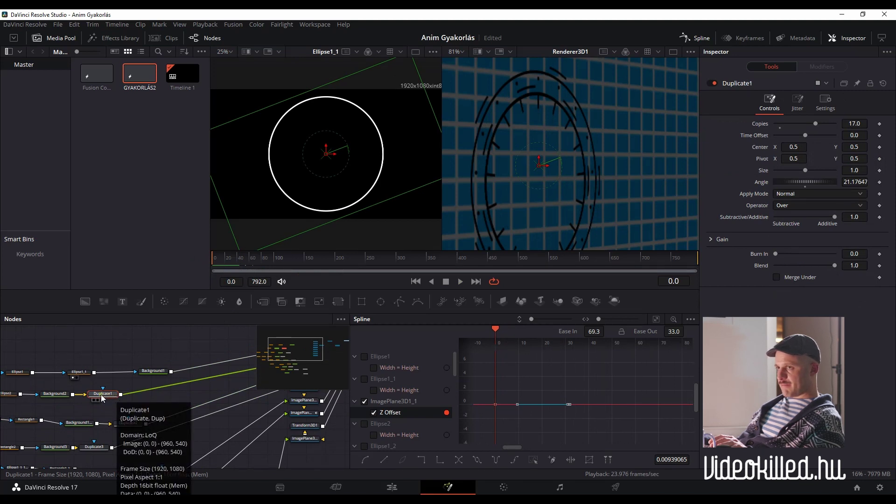
left_click(96, 401)
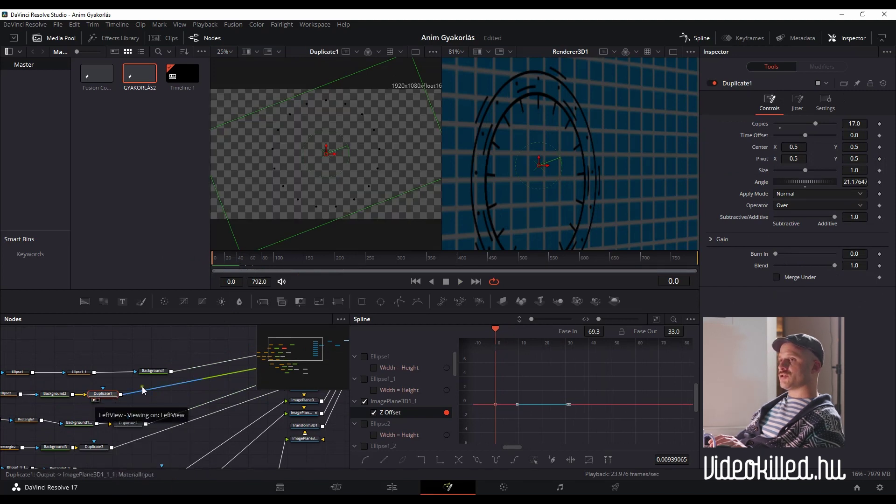
left_click_drag(214, 373, 121, 389)
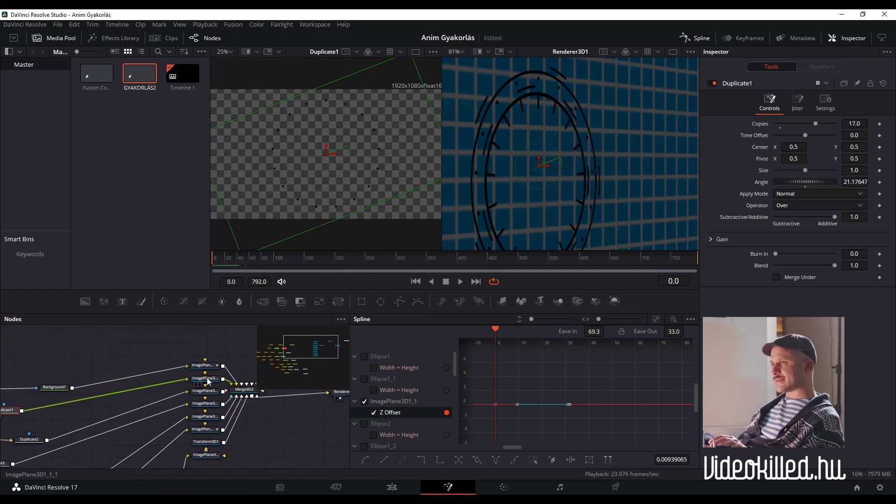
left_click(208, 379)
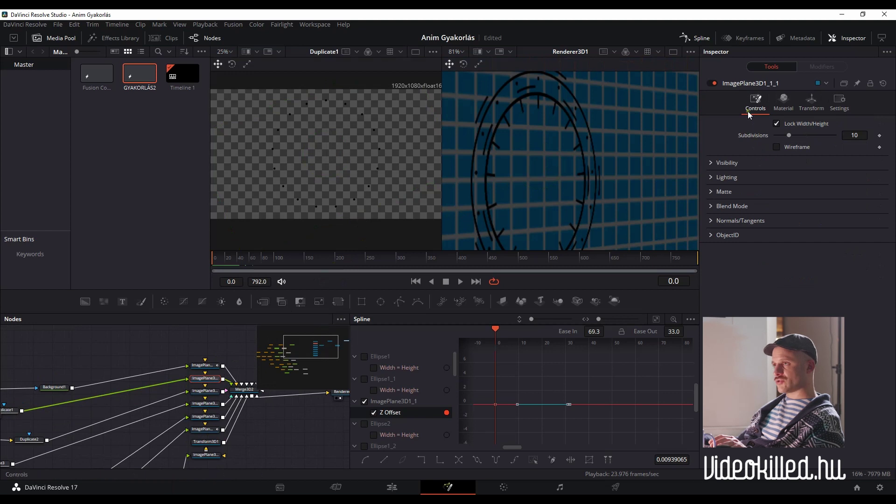
left_click_drag(218, 265, 205, 266)
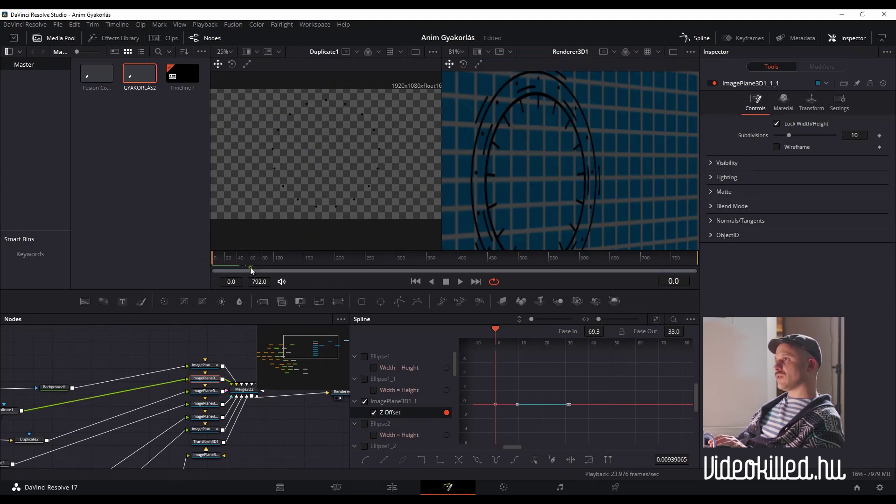
Step: Keyframe the dots plane's Translation Z at frame 0 and push it forward to 0.03
left_click(815, 103)
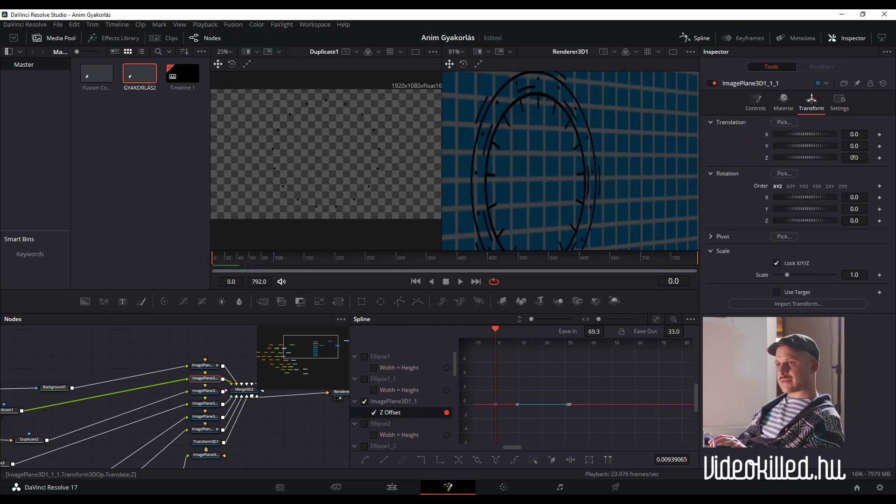
left_click(876, 159)
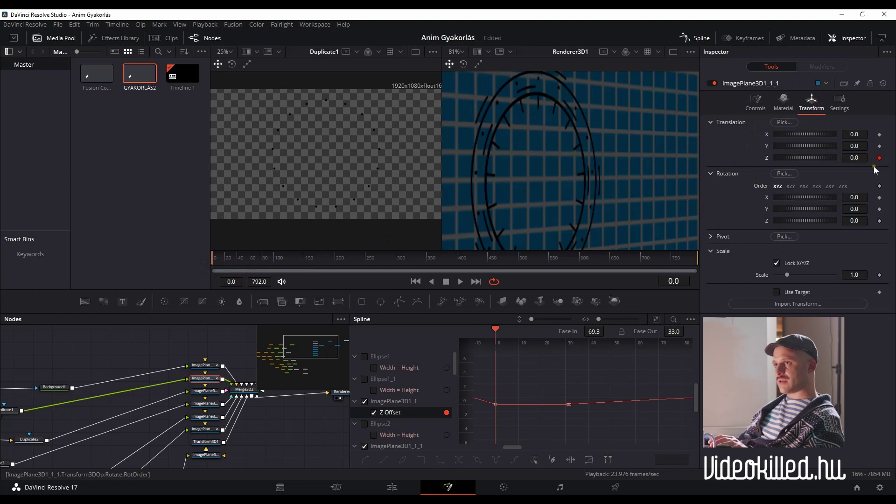
key("space")
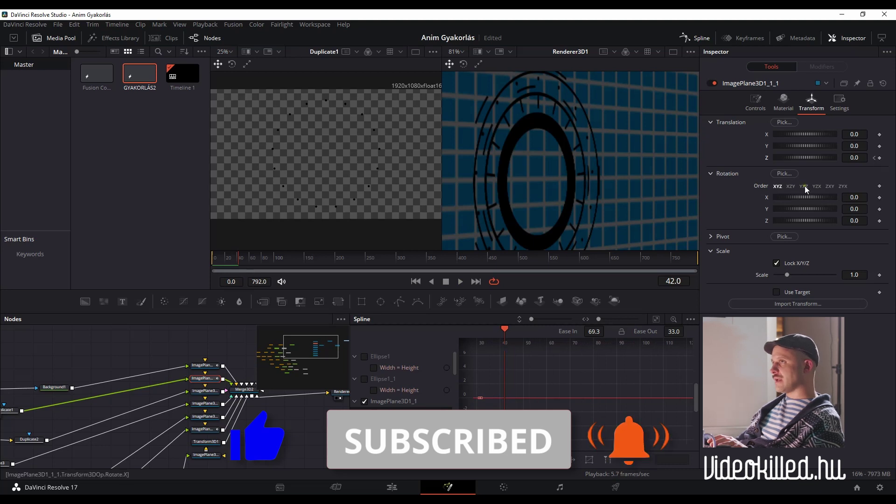
left_click_drag(854, 158, 855, 158)
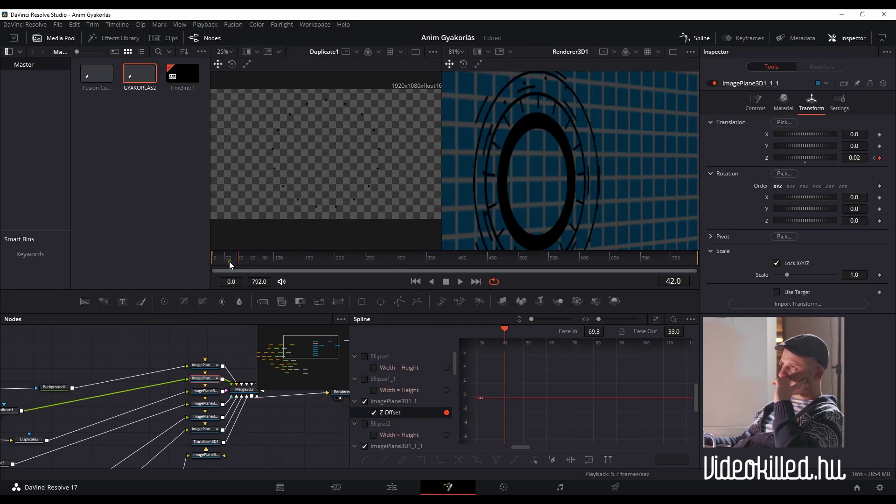
left_click(225, 264)
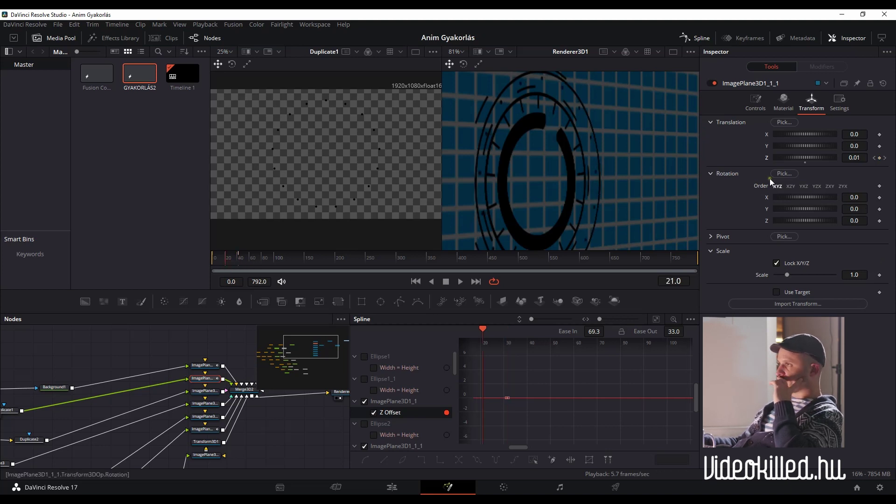
Step: Key the ring's Z Rotation at 0 on frame 21 and 360 at a later frame
left_click(878, 221)
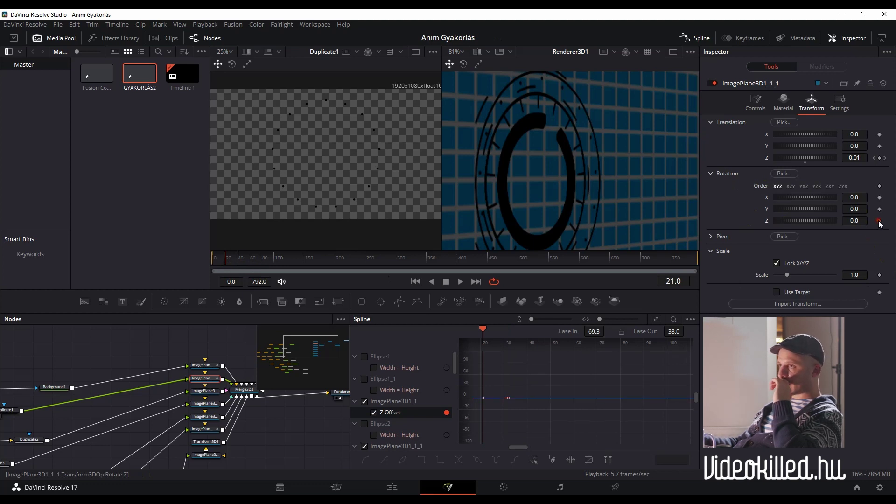
left_click_drag(574, 269, 396, 265)
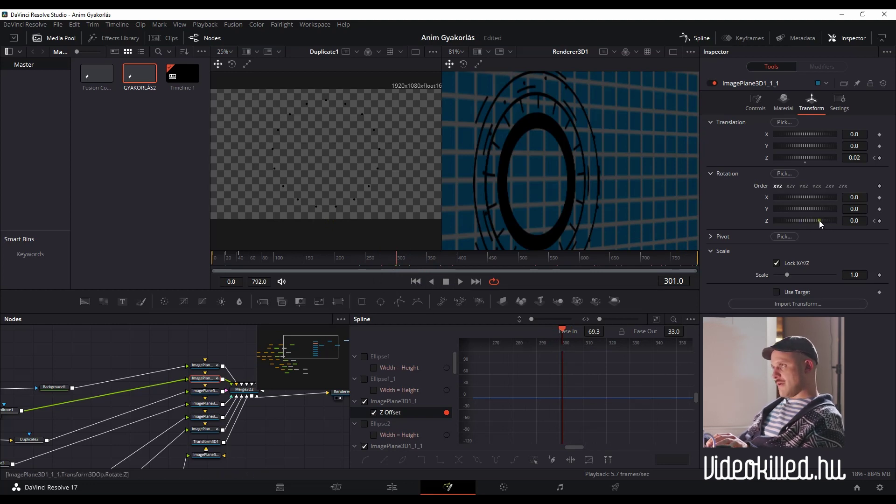
left_click(855, 220)
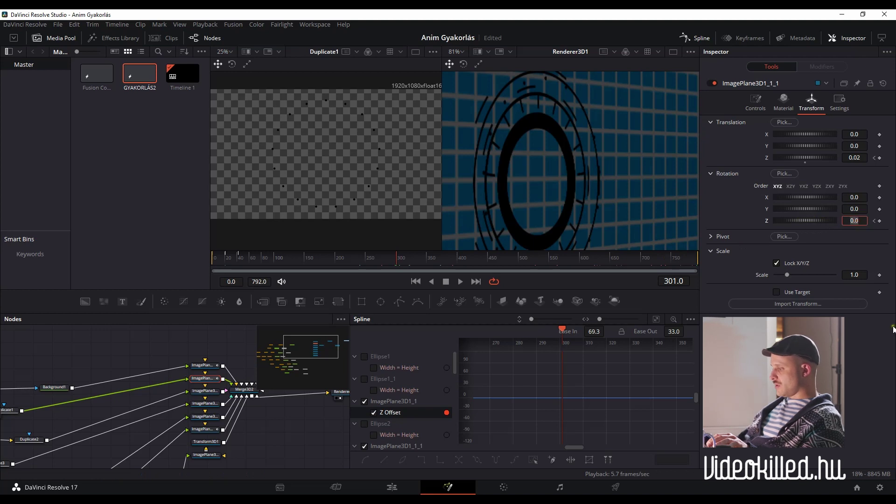
type("360")
key("Tab")
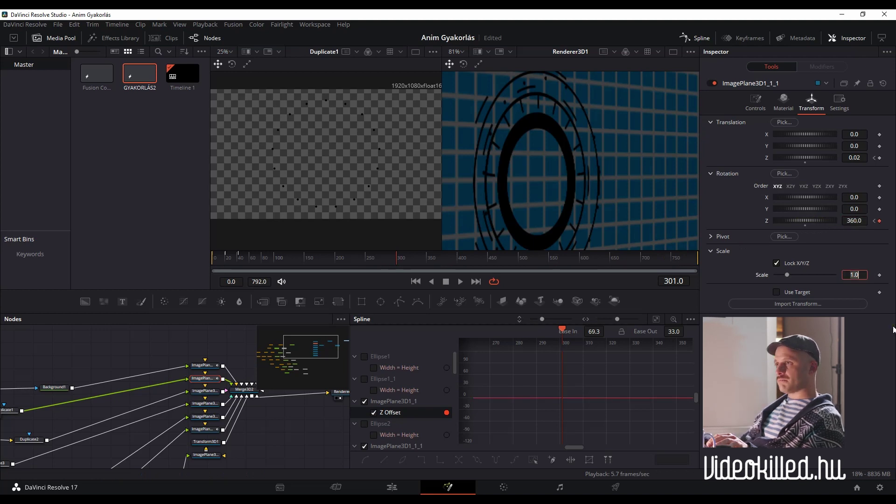
Step: Return to the start and play back the spinning ring, replaying from frame 15
left_click_drag(398, 265, 200, 256)
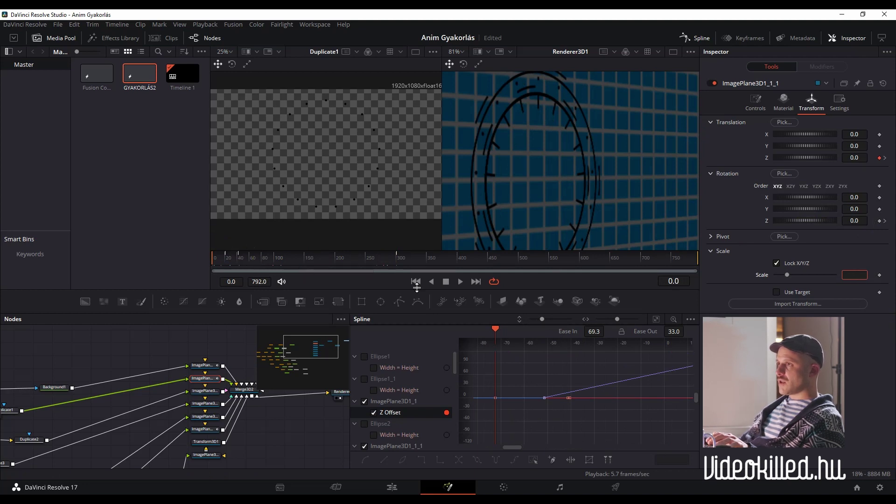
right_click(529, 285)
left_click(550, 320)
key("space")
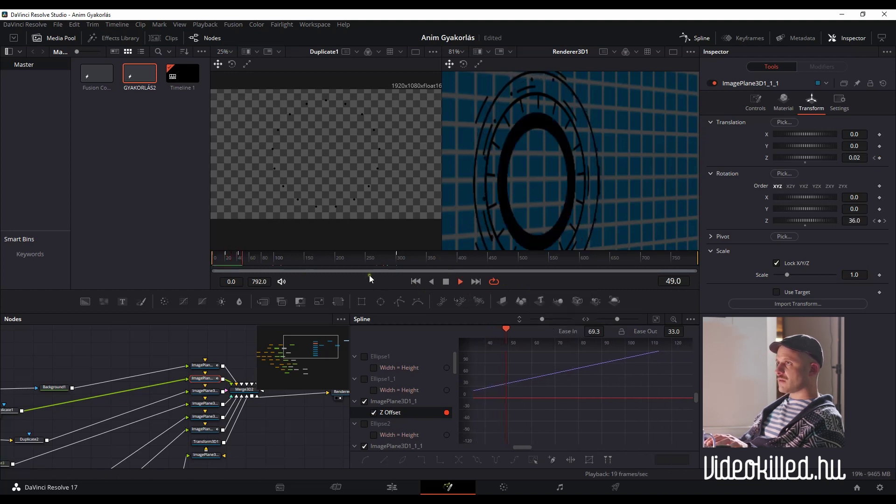
key("space")
key("space")
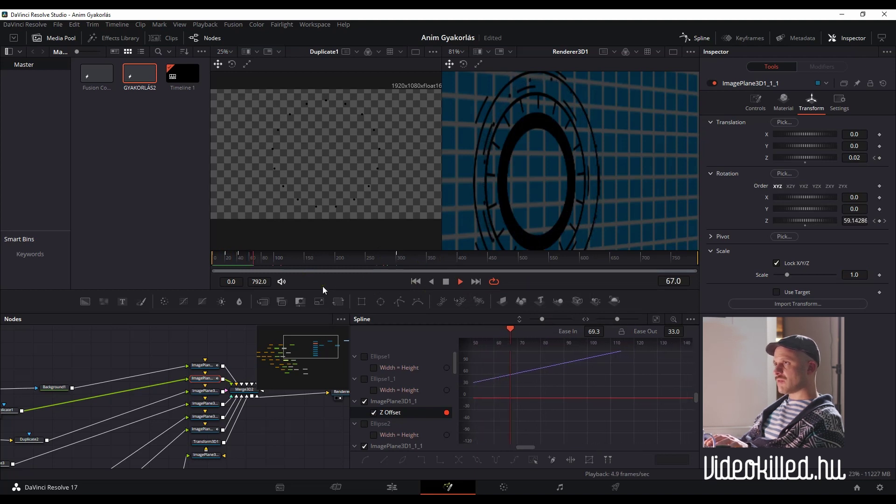
left_click(222, 265)
key("space")
key("space")
left_click(225, 259)
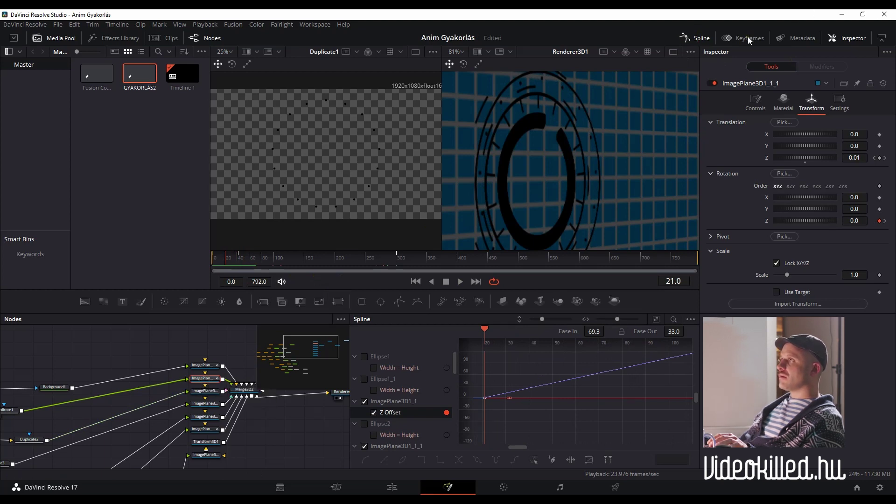
Step: Reopen the Spline editor showing only the ring's Z Rotation curve, with Z Offset hidden
left_click(698, 37)
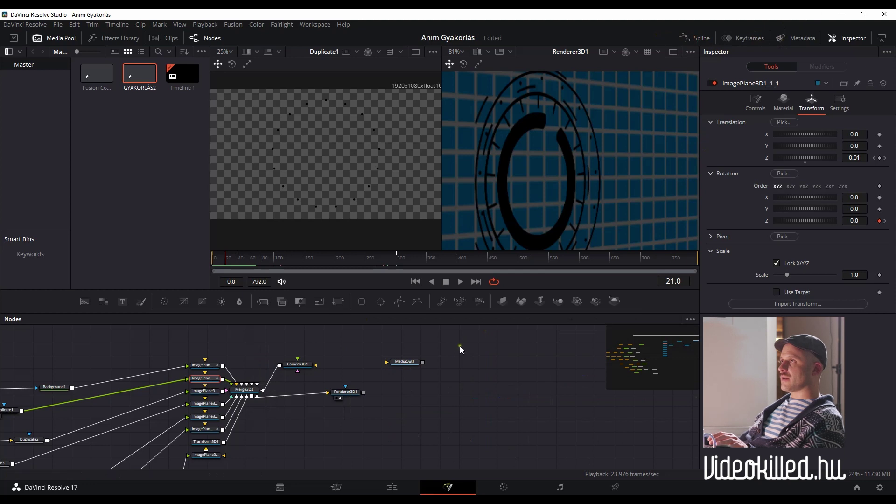
left_click(702, 38)
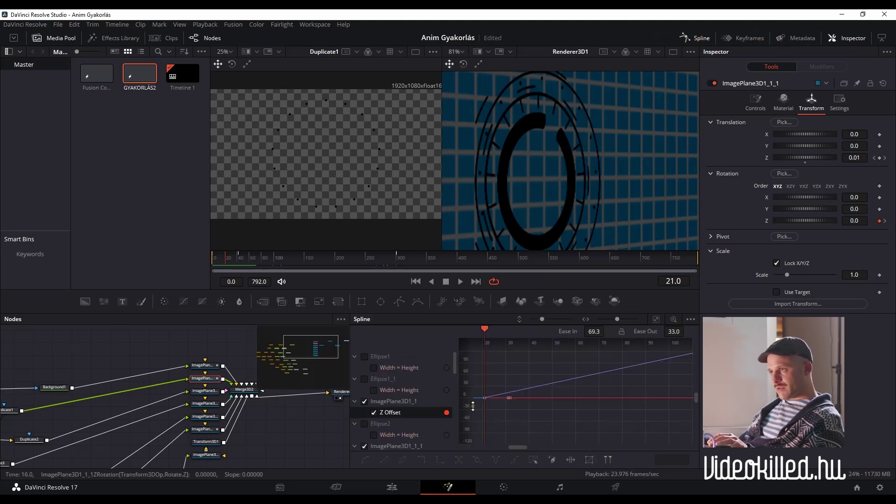
scroll(414, 436, "down", 3)
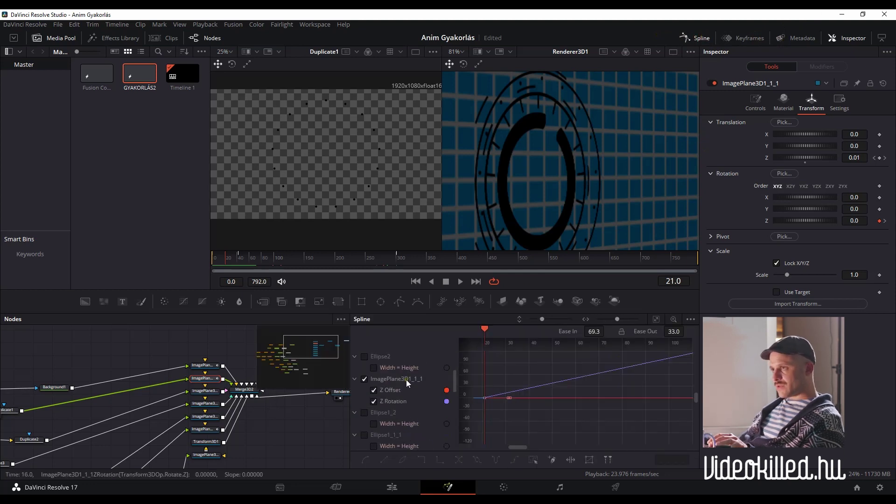
left_click(397, 402)
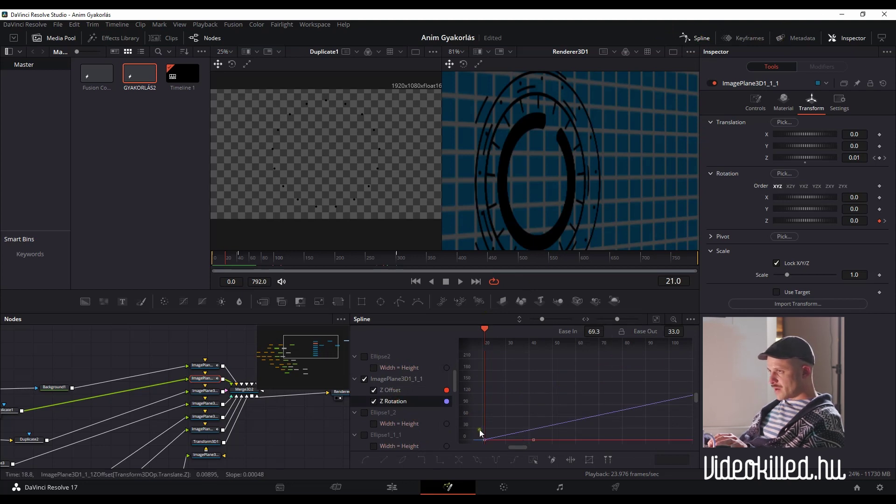
scroll(507, 444, "down", 3)
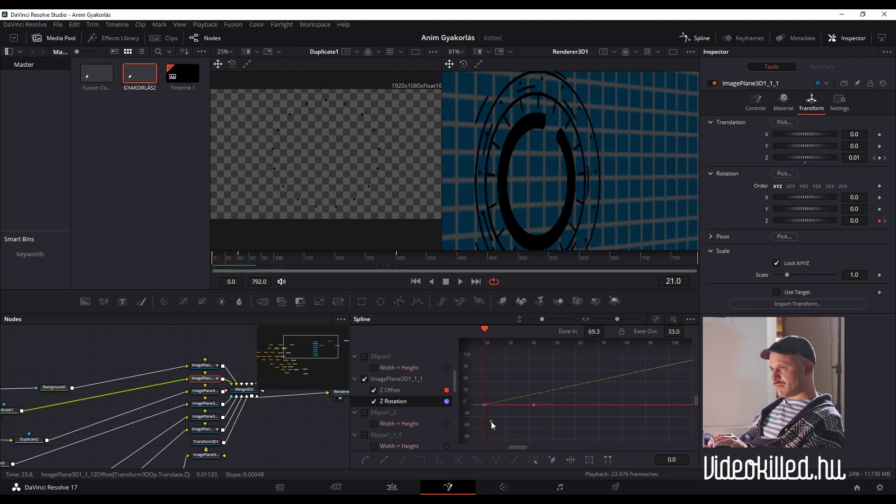
left_click(373, 390)
scroll(500, 424, "down", 1)
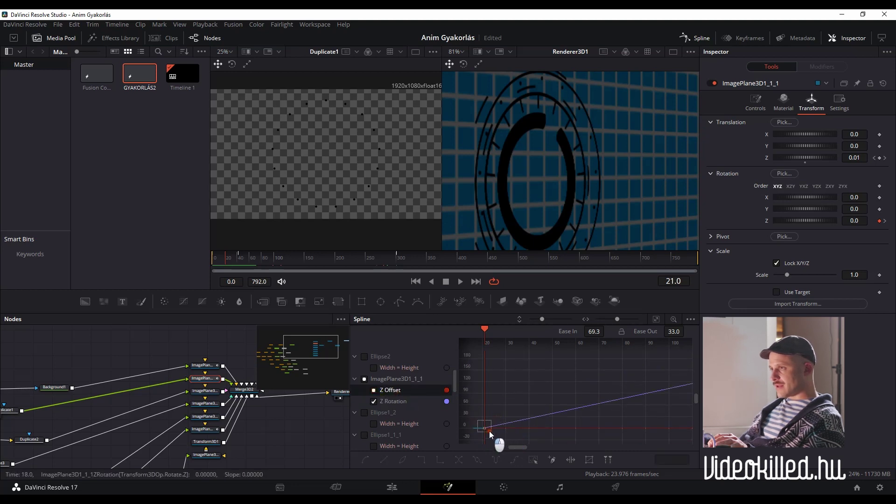
scroll(506, 410, "down", 2)
scroll(541, 398, "down", 1)
scroll(585, 395, "down", 1)
Step: Smooth the first Z Rotation keyframe so the spin eases out, preview to frame 98, and close Spline
left_click(489, 399)
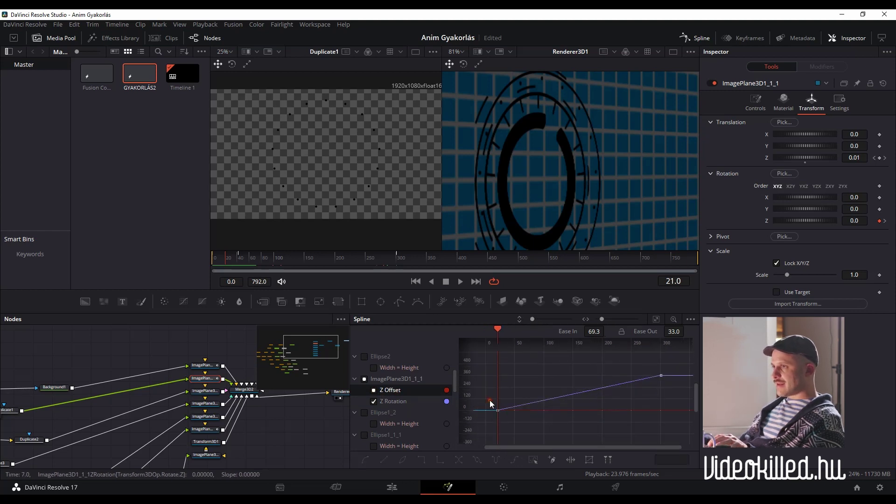
left_click_drag(506, 400, 491, 427)
key("s")
key("space")
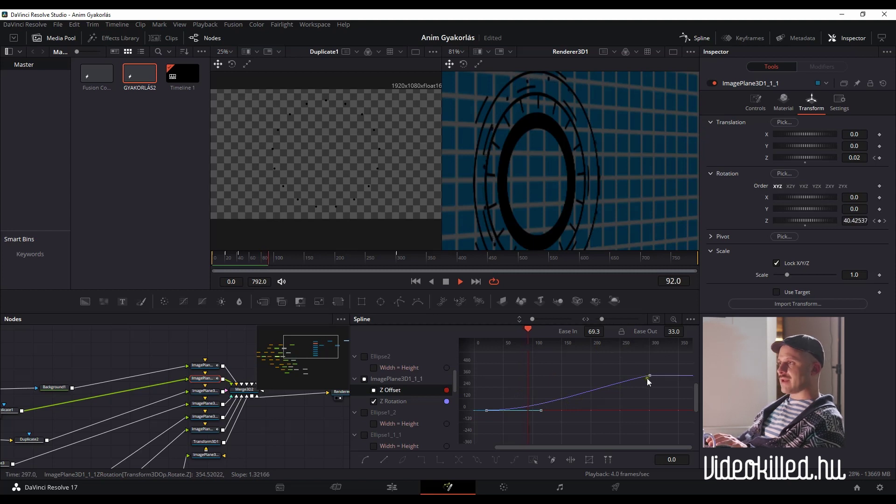
left_click(395, 490)
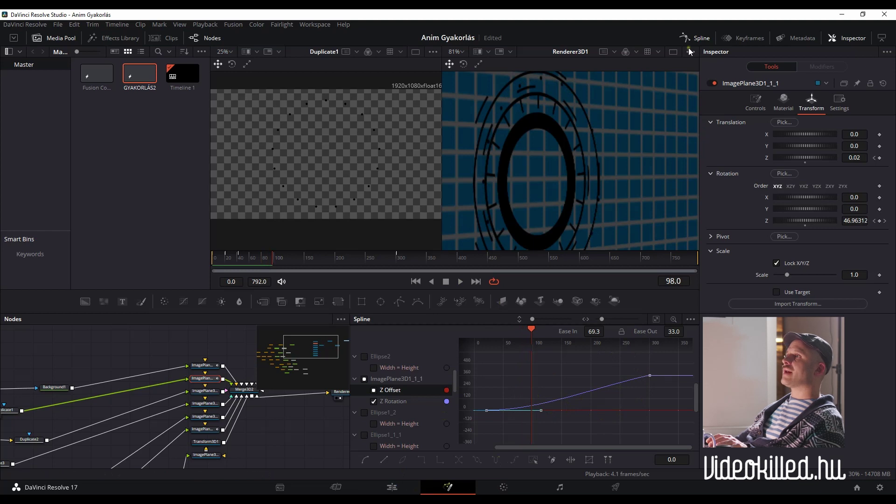
left_click(696, 38)
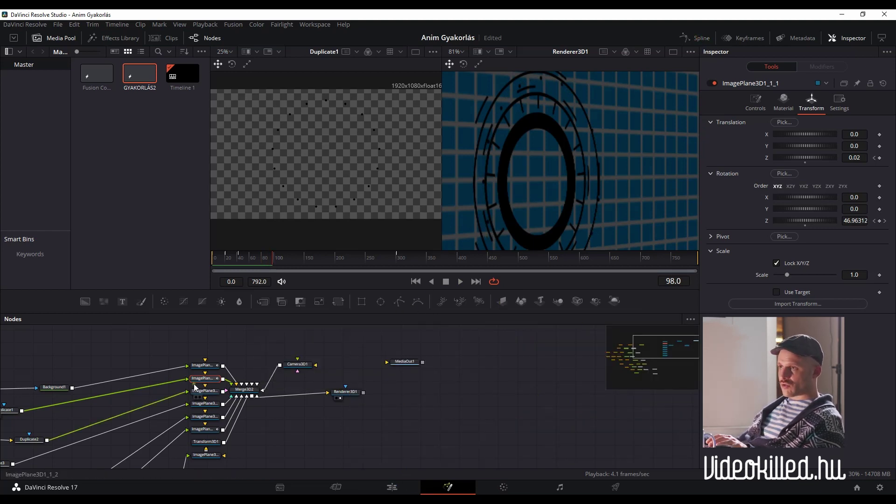
Step: View ImagePlane3D1_1_2 in the left viewer and go back to frame 0
left_click(207, 395)
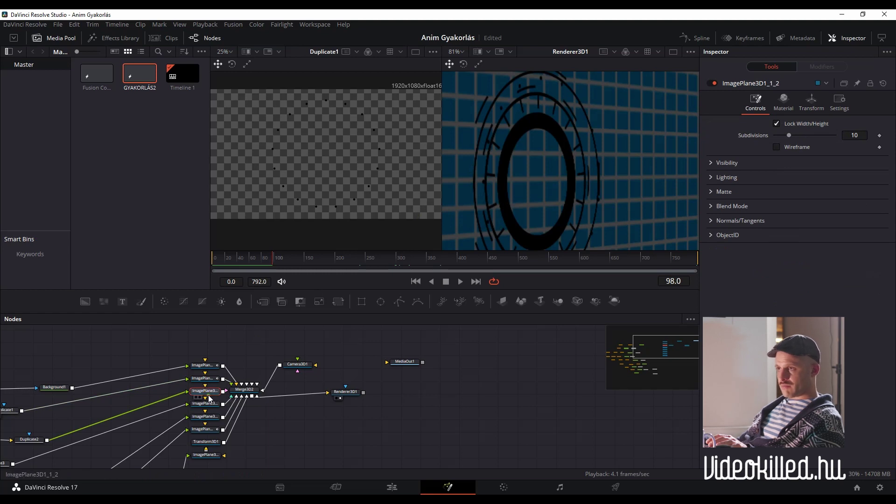
left_click(196, 398)
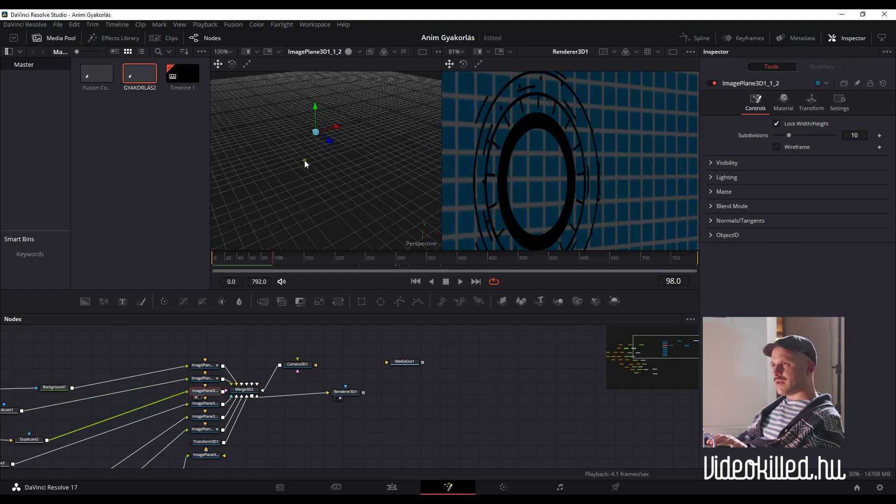
scroll(310, 153, "up", 5)
scroll(310, 130, "up", 3)
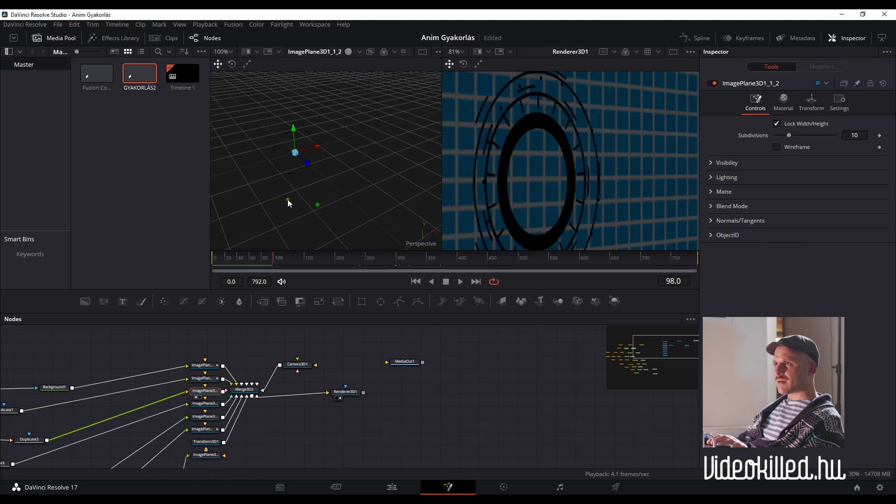
scroll(281, 152, "up", 2)
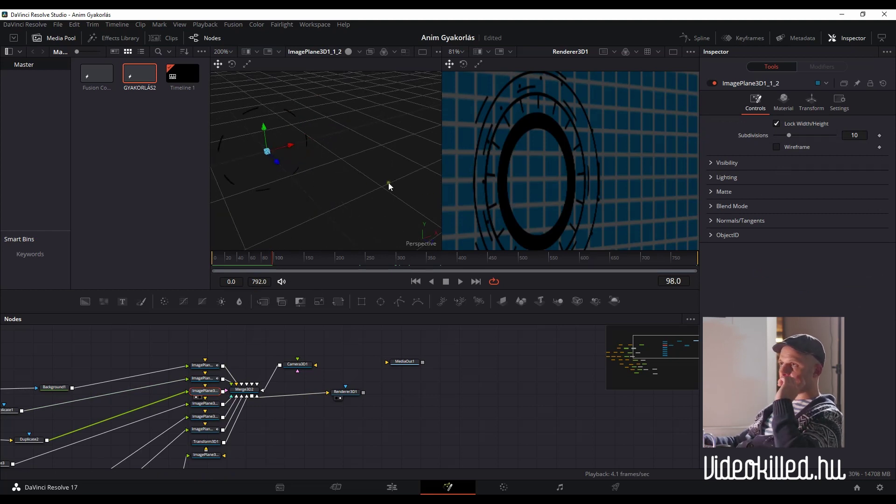
left_click(249, 259)
left_click_drag(249, 258, 201, 260)
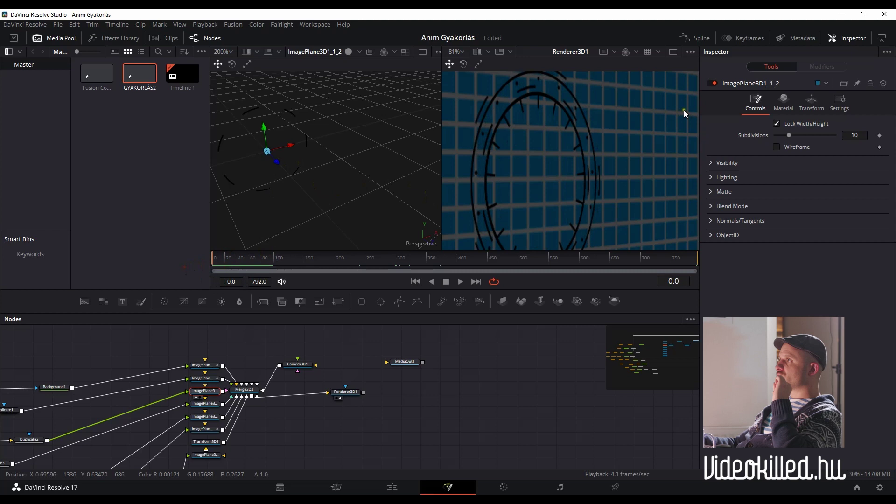
Step: Keyframe ImagePlane3D1_1_2's Z translation at frame 0 and push it forward in Z at frame 69
left_click(821, 97)
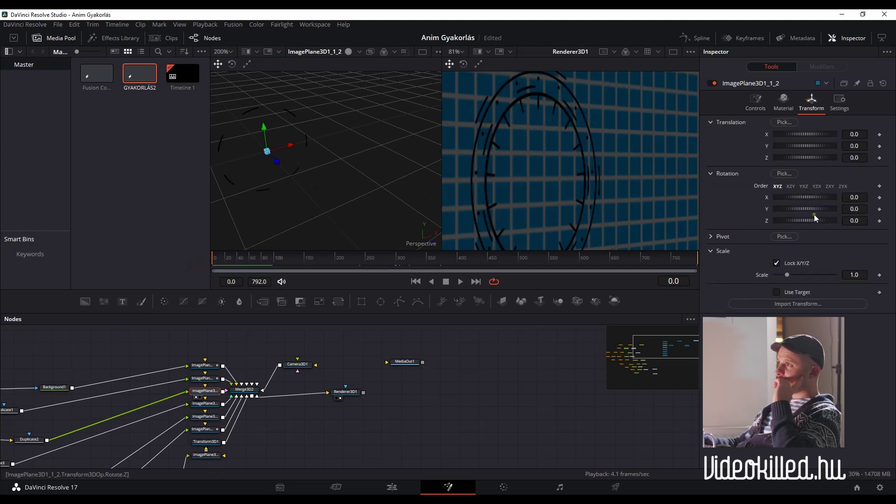
left_click(880, 158)
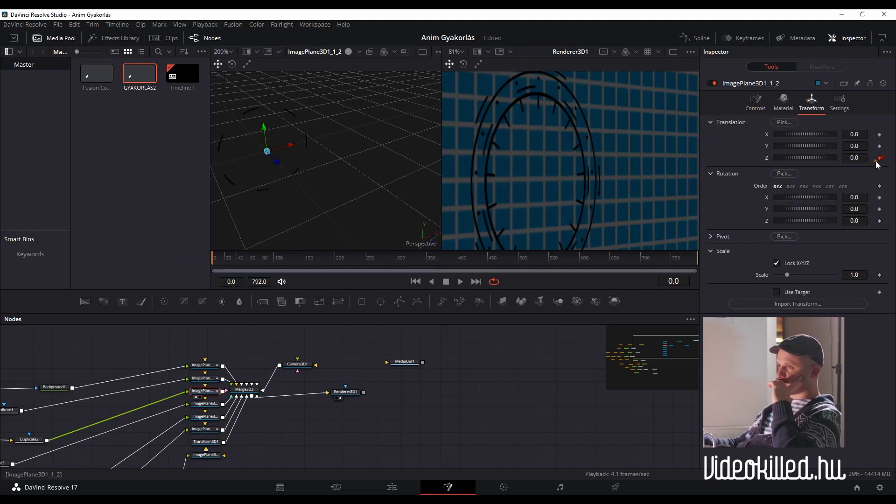
left_click(214, 264)
left_click_drag(214, 262, 208, 262)
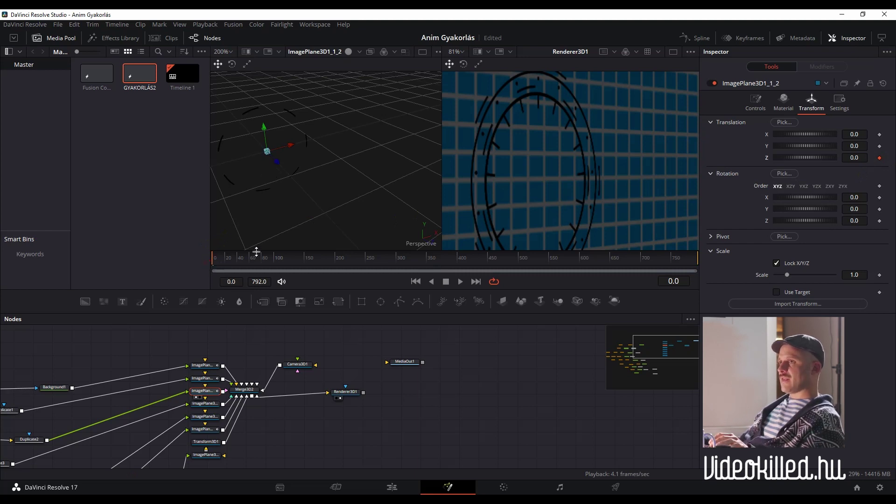
left_click_drag(276, 161, 283, 168)
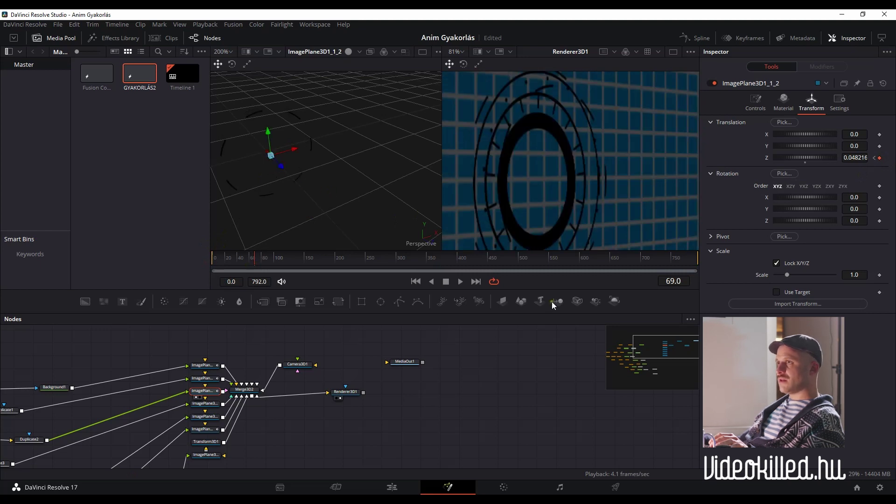
Step: Change the viewer's proxy playback quality setting
right_click(639, 297)
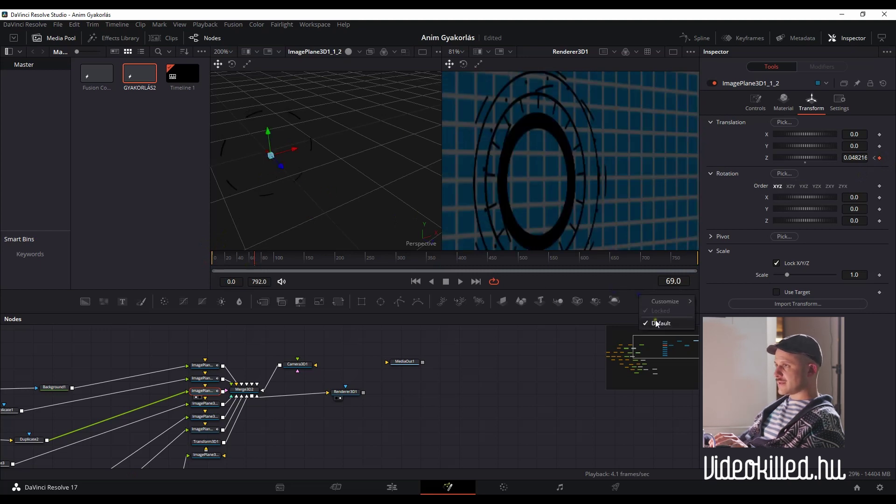
right_click(583, 283)
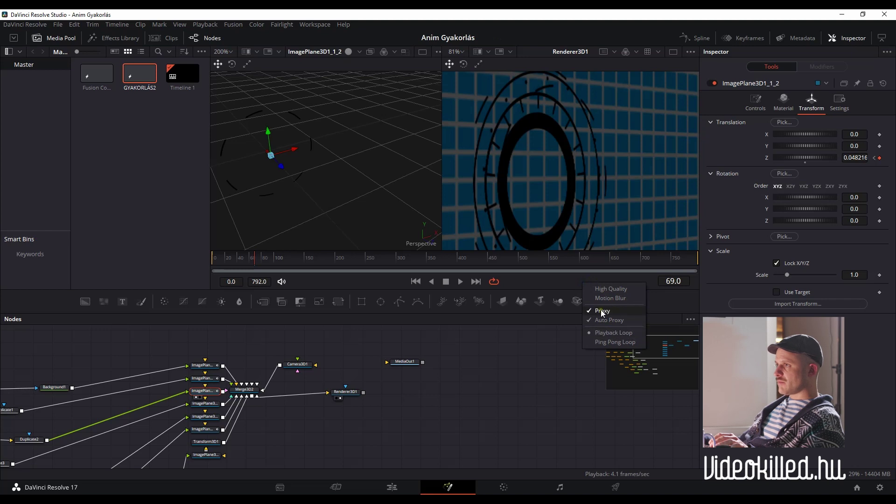
left_click(603, 311)
right_click(595, 290)
left_click(607, 320)
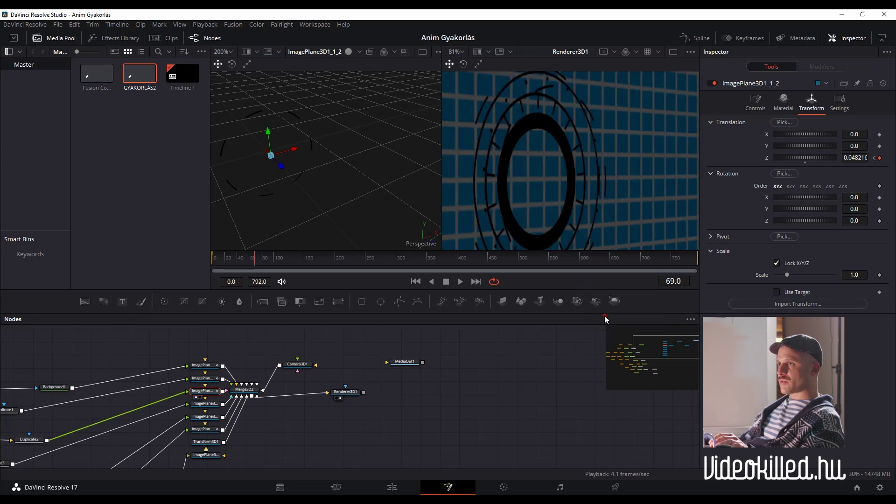
Step: Trim ImagePlane3D1_1_2's Z depth to 0.023667, then view ImagePlane3D1_1_3's ring alone
left_click_drag(281, 173, 277, 172)
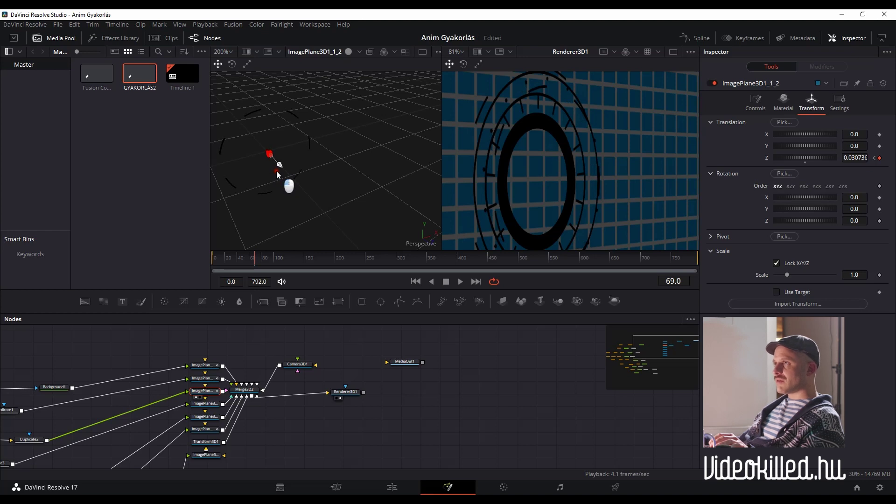
left_click_drag(275, 172, 274, 173)
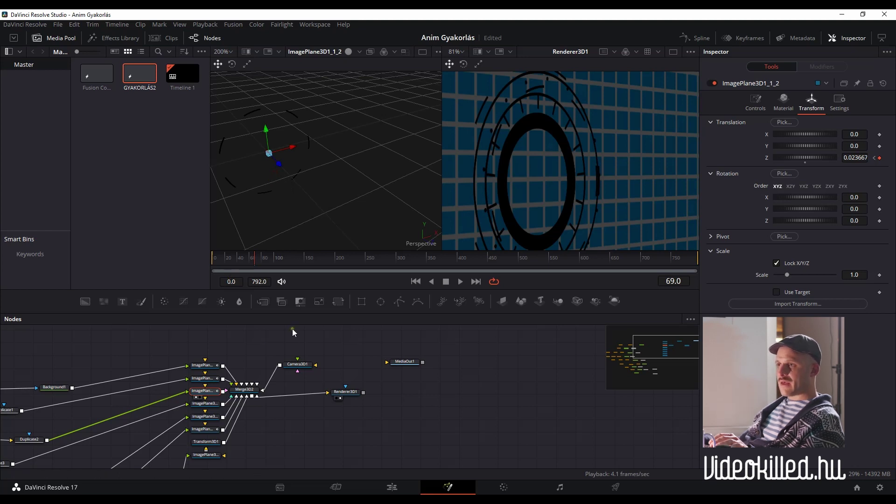
left_click(202, 404)
left_click(196, 411)
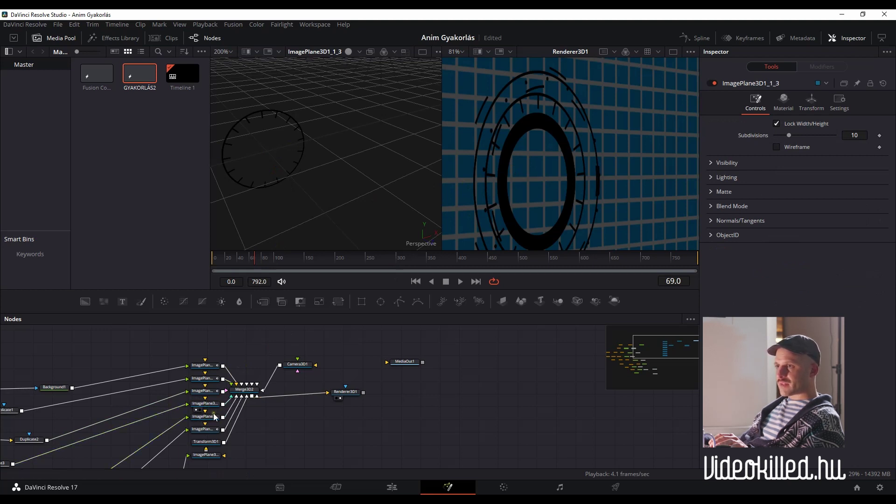
Step: Keyframe ImagePlane3D1_1_3's Translation Z at frame 0 and nudge it forward to 0.014111
left_click(211, 409)
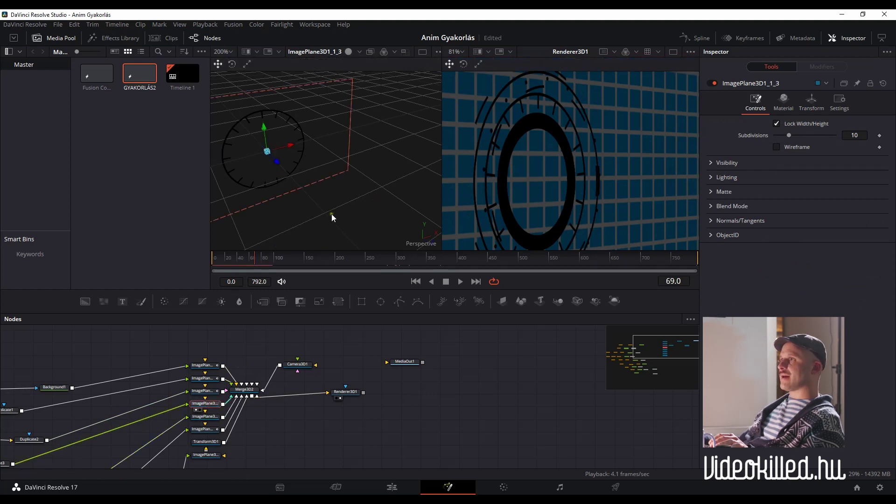
left_click_drag(242, 262, 212, 262)
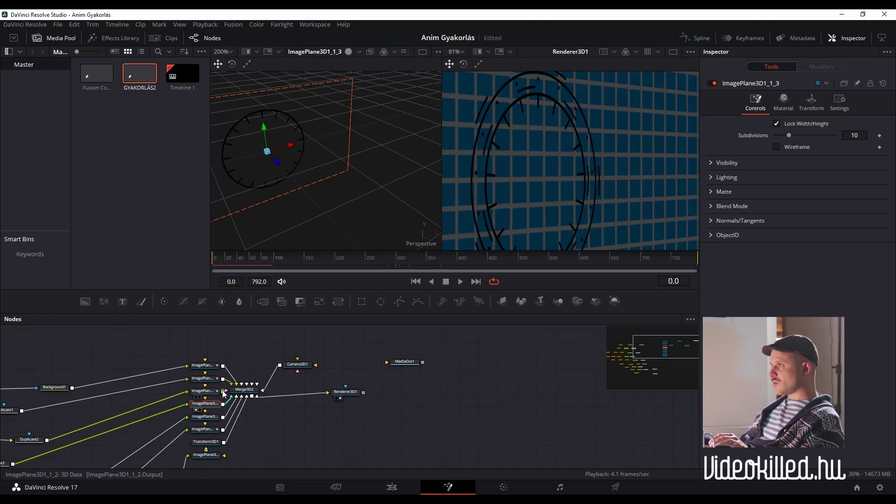
left_click(812, 102)
left_click(880, 157)
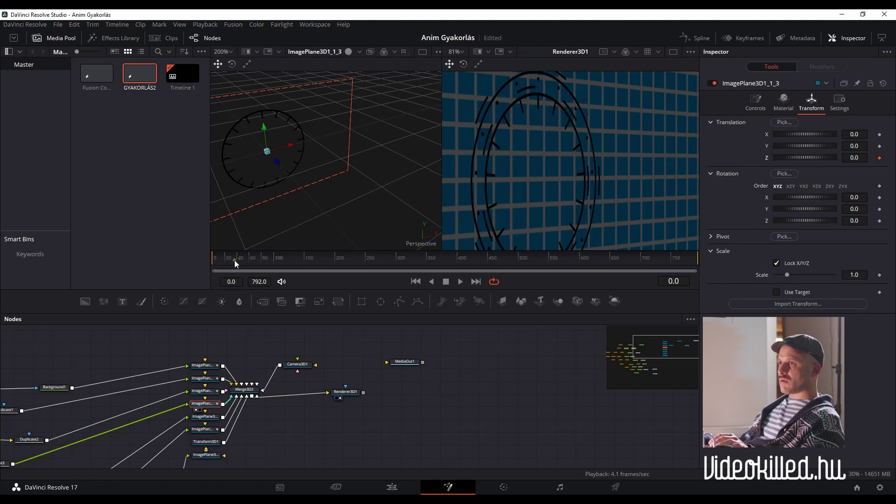
left_click_drag(278, 162, 276, 167)
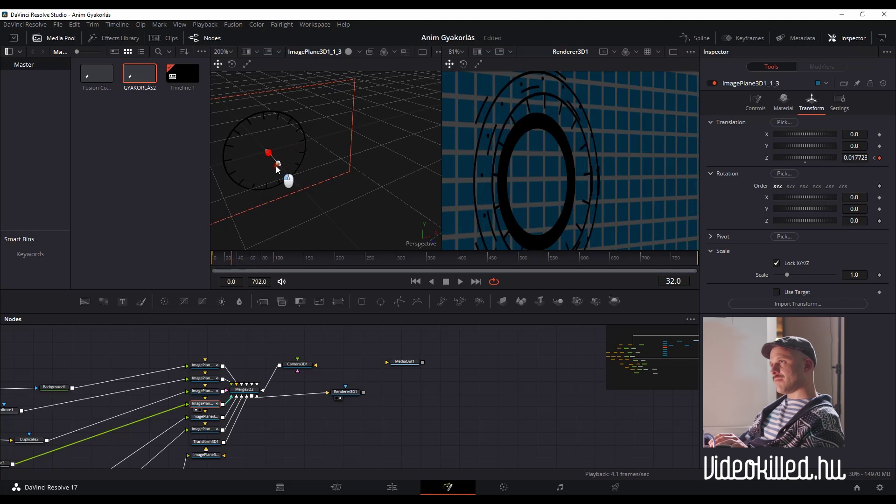
left_click_drag(276, 167, 276, 167)
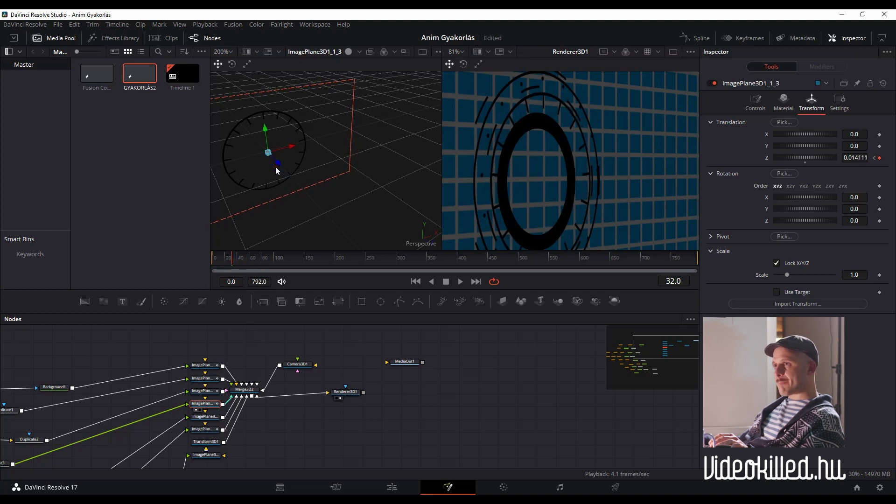
Step: View the ImagePlane3D1_1_2 dashed ring alone and key its Z at 0.019794 on frame 70
left_click(206, 392)
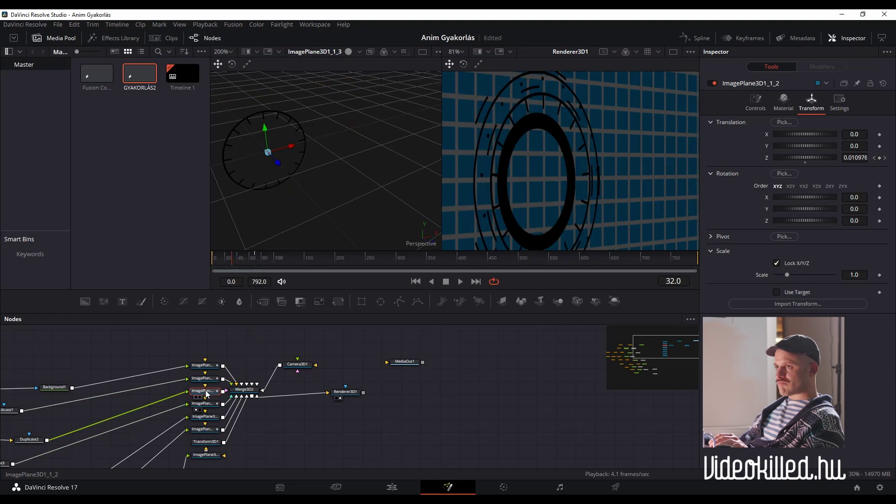
left_click(197, 398)
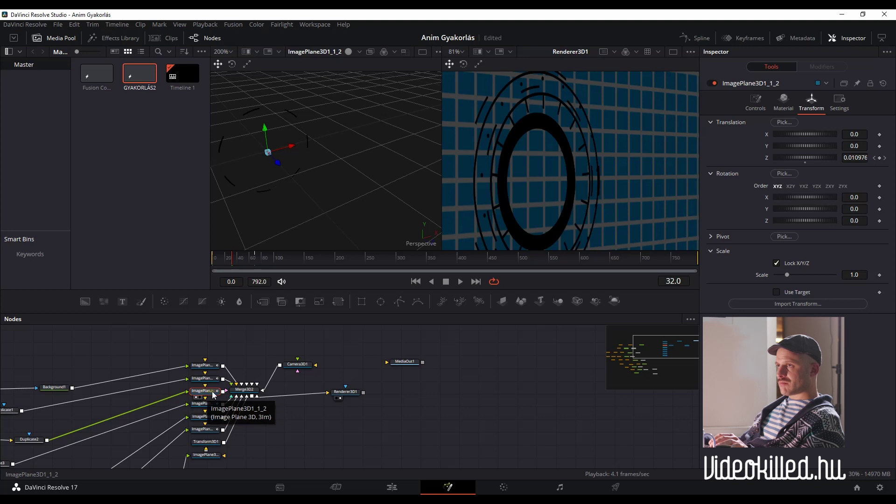
left_click(256, 259)
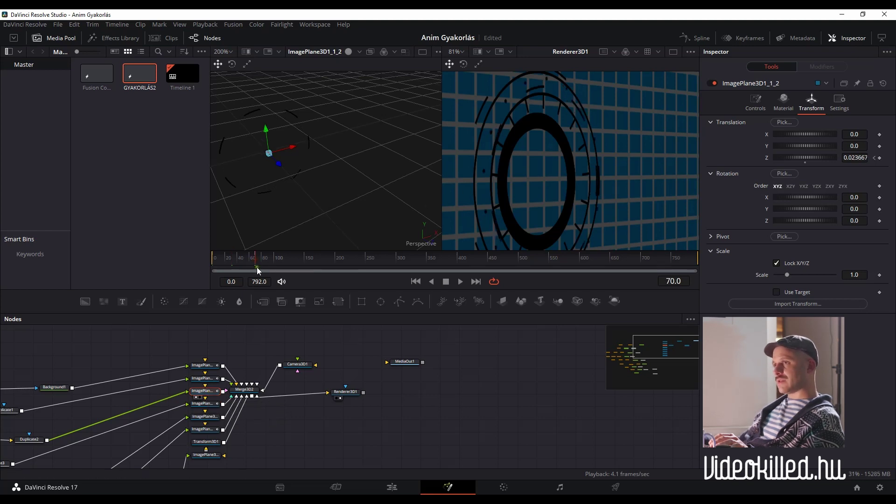
left_click_drag(278, 164, 278, 168)
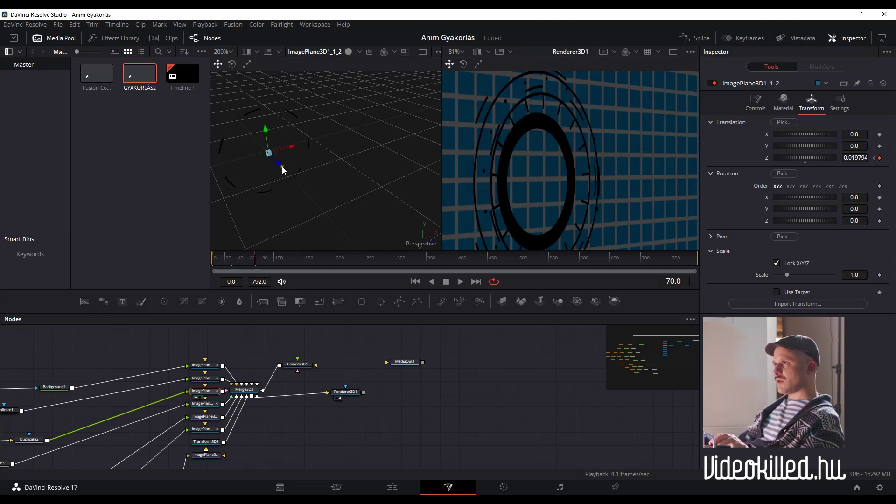
scroll(604, 159, "down", 3)
scroll(603, 161, "up", 3)
scroll(604, 159, "down", 2)
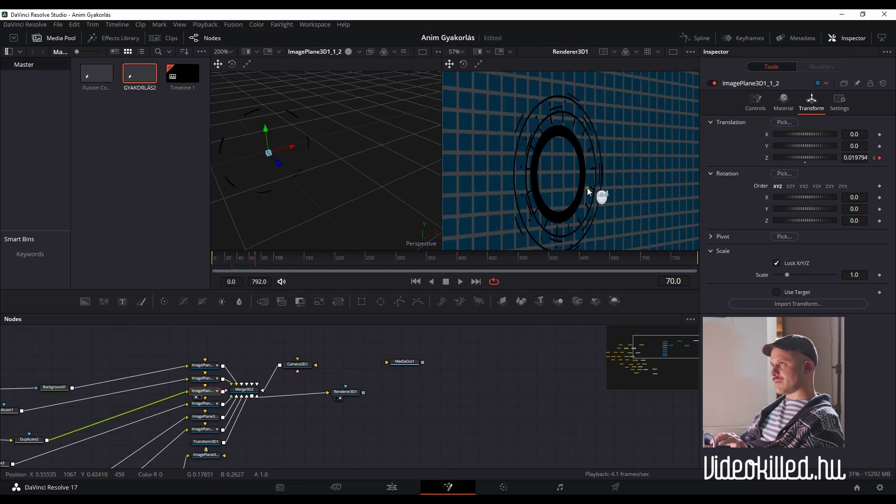
scroll(599, 220, "up", 2)
scroll(576, 192, "down", 2)
scroll(565, 193, "up", 2)
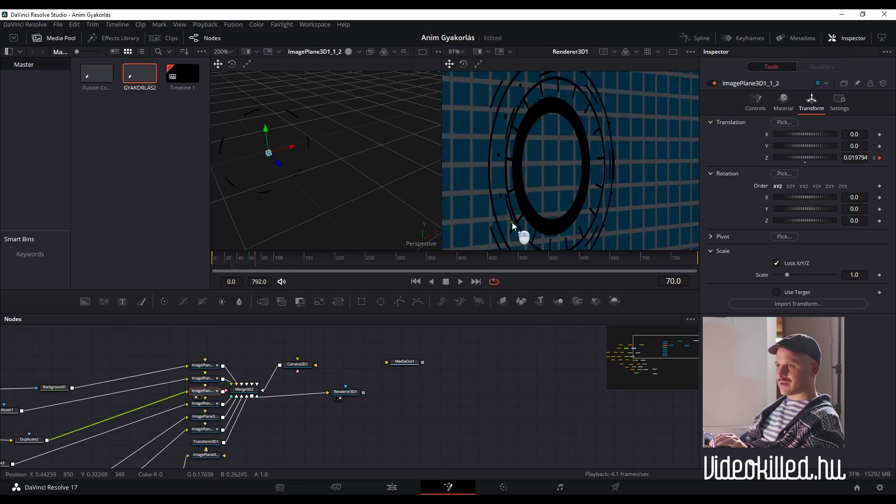
Step: Show the Renderer3D1 render again and play back the depth-animated rings
left_click(200, 411)
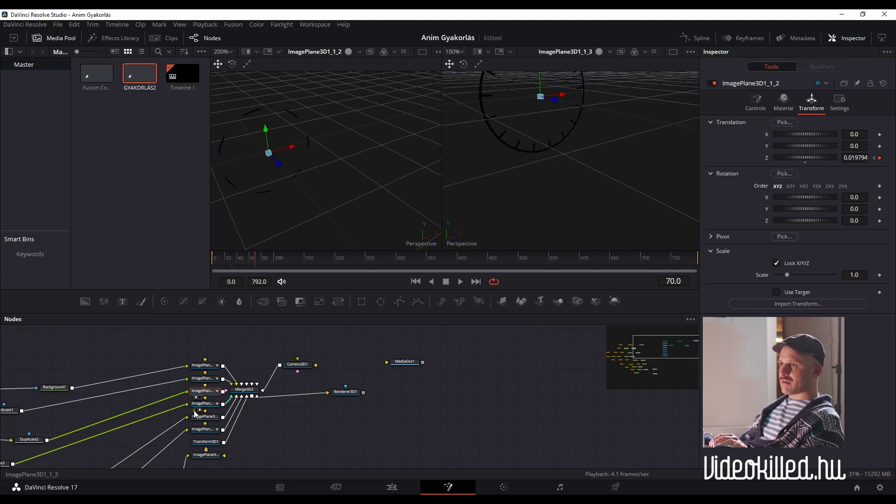
left_click(200, 411)
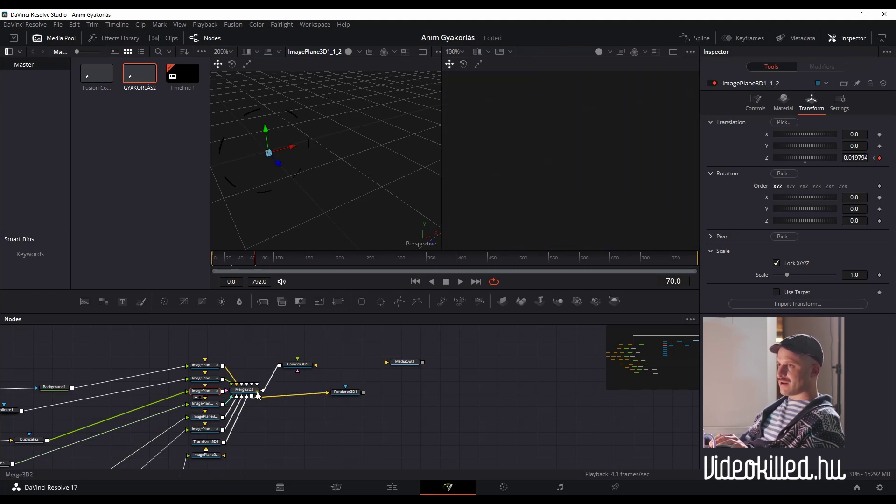
left_click(342, 399)
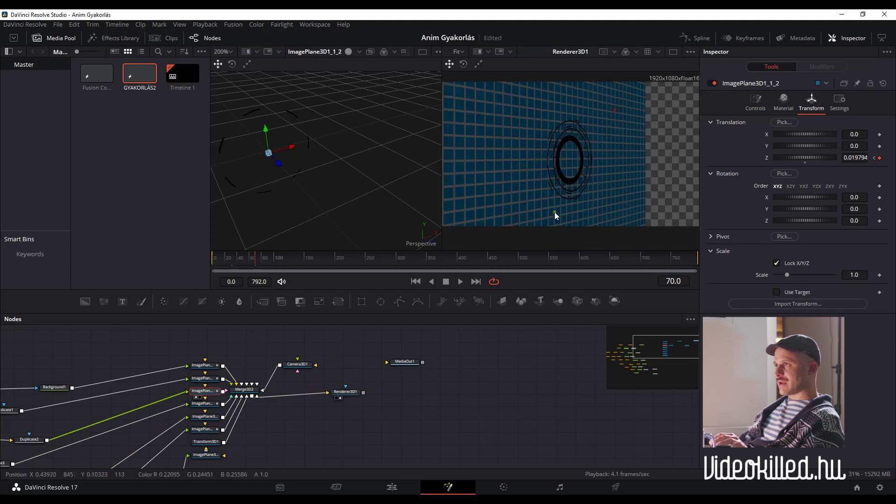
scroll(627, 162, "up", 1)
scroll(509, 152, "up", 1)
scroll(503, 128, "up", 1)
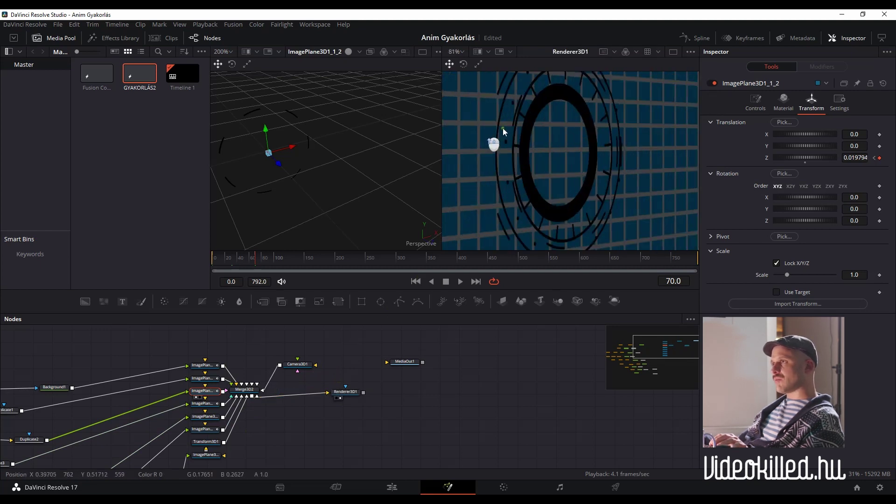
scroll(512, 127, "up", 1)
key("space")
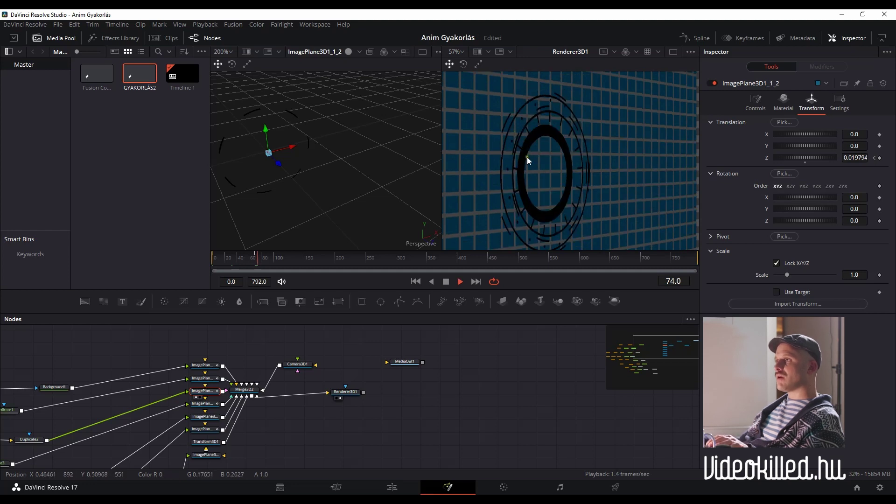
key("space")
Step: View ImagePlane3D1_1_3 alone, save the project with Ctrl+S, and reset the playhead to frame 0
left_click(209, 404)
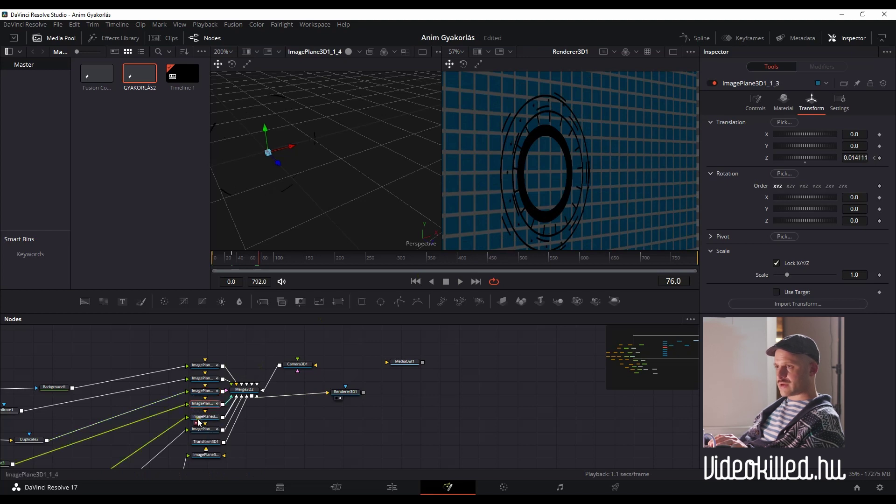
key("space")
left_click(196, 409)
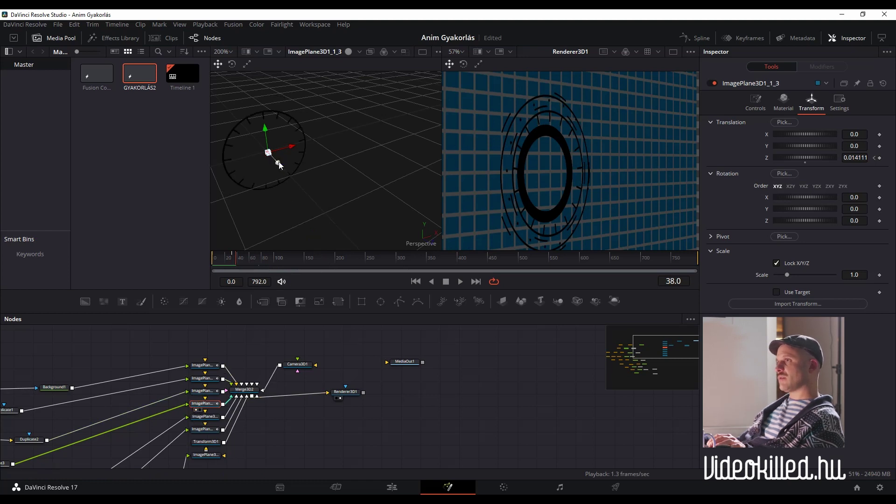
key("ctrl+s")
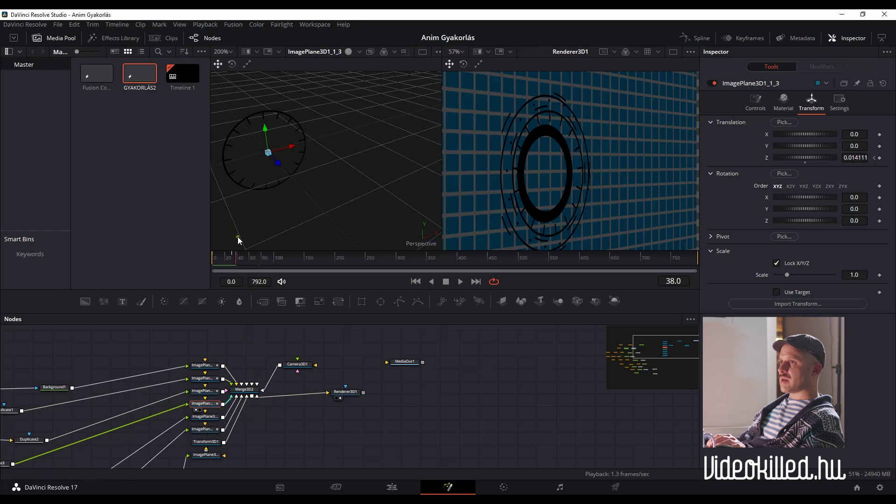
left_click_drag(236, 262, 175, 265)
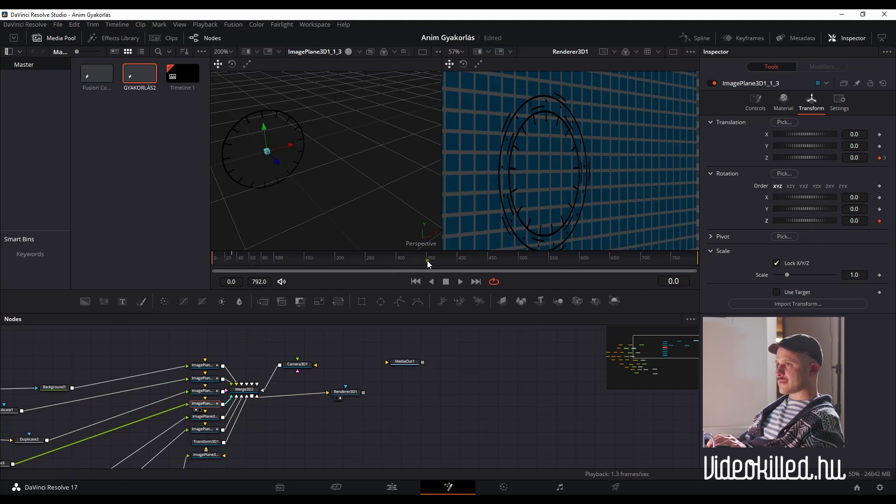
Step: Key ImagePlane3D1_1_3's Z Rotation at -180 on frame 302 and start the preview
left_click(398, 262)
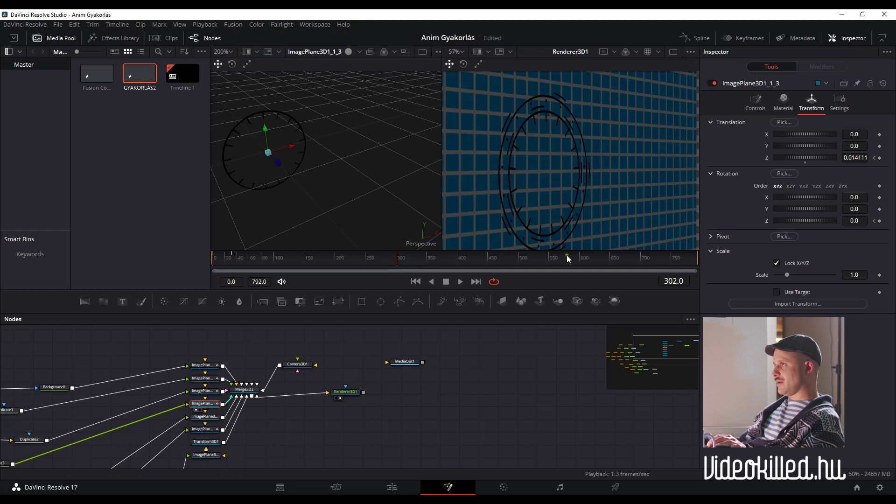
left_click(854, 221)
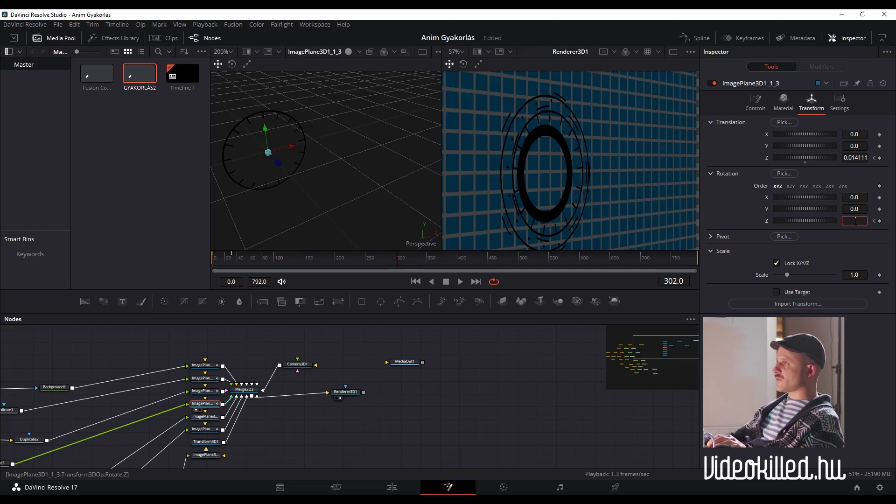
type("-180")
key("Tab")
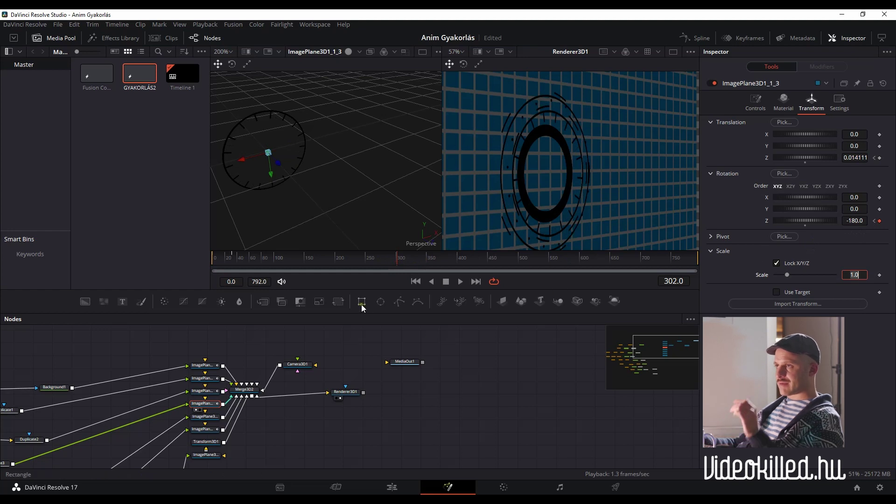
right_click(562, 279)
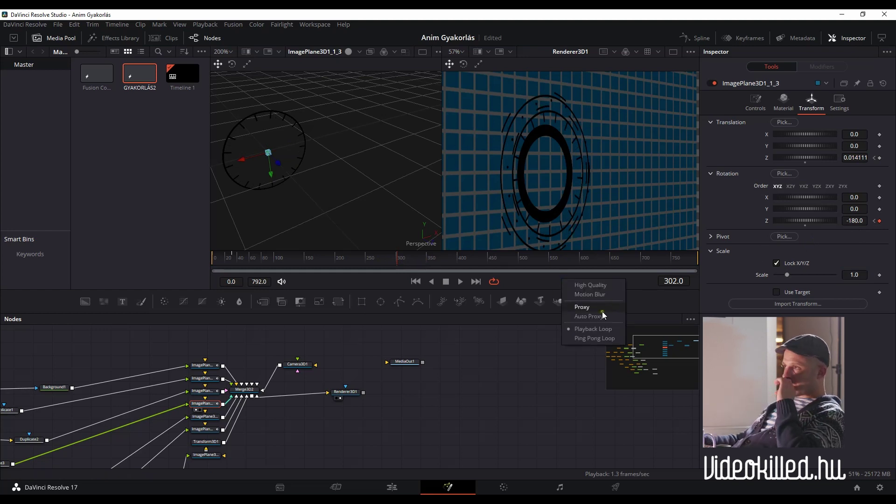
left_click(591, 317)
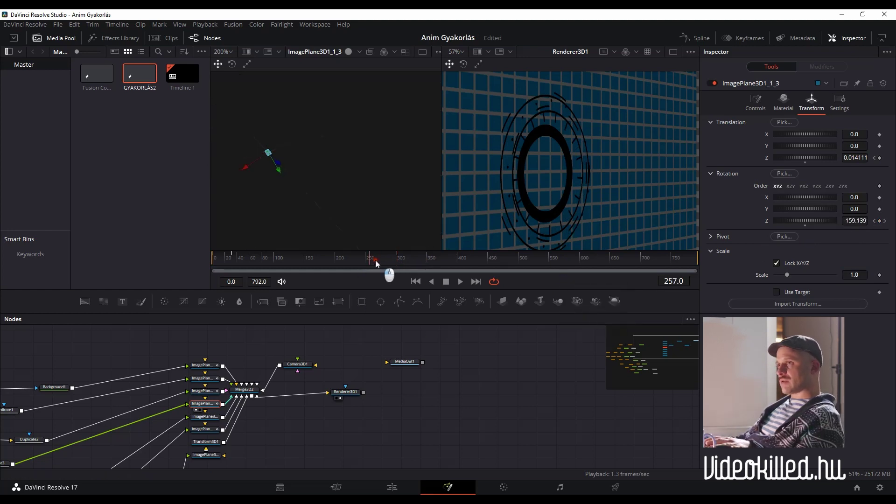
Step: Scrub through the rotating rings and select the first ring image plane at frame 31
left_click_drag(376, 260, 235, 264)
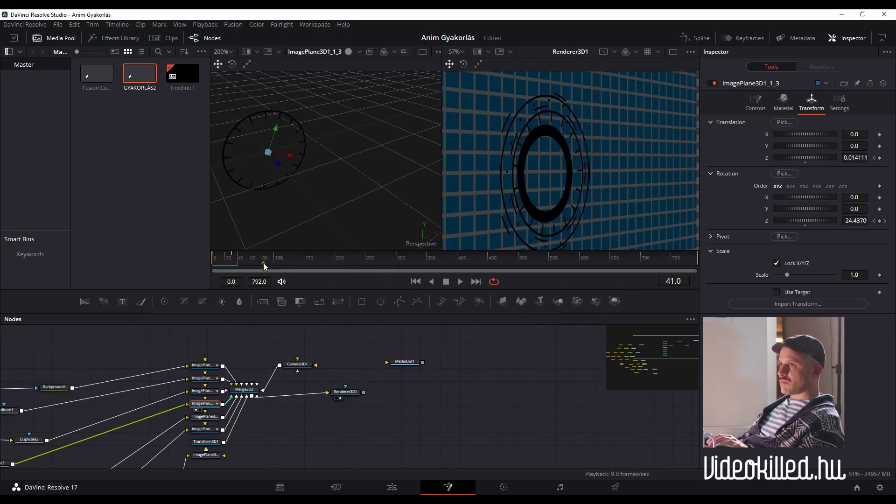
left_click(228, 262)
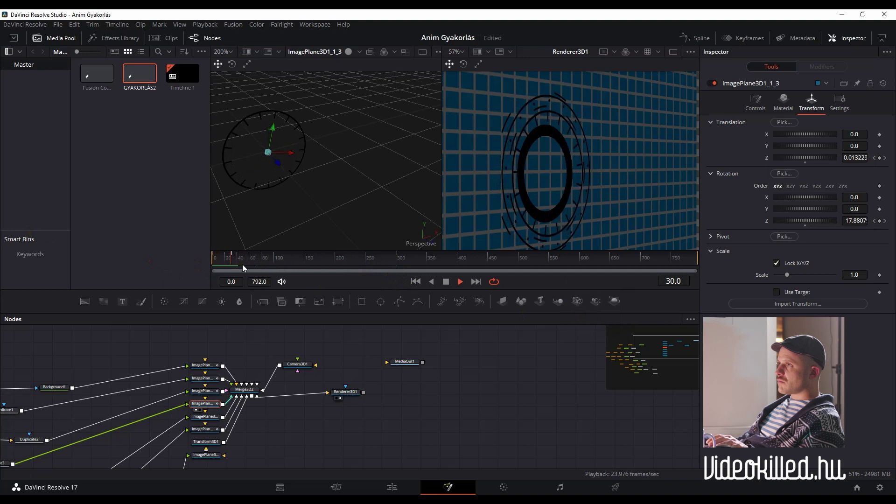
left_click(226, 261)
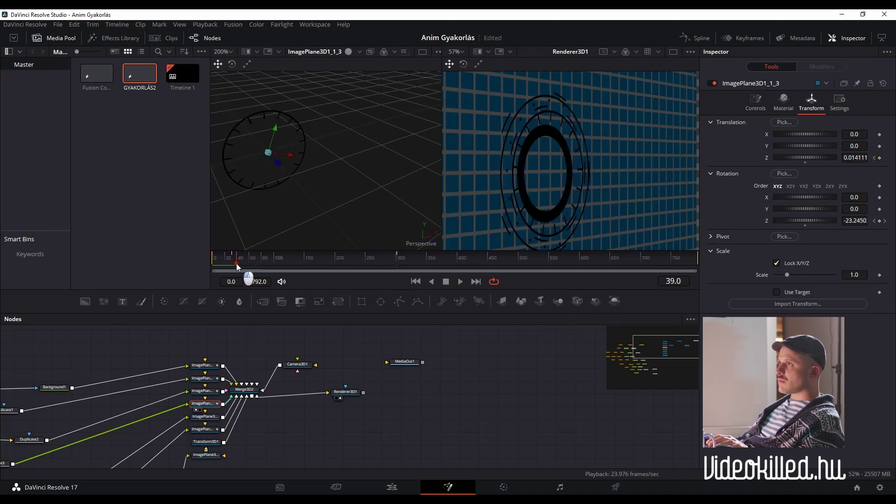
left_click(221, 269)
left_click_drag(221, 267, 227, 269)
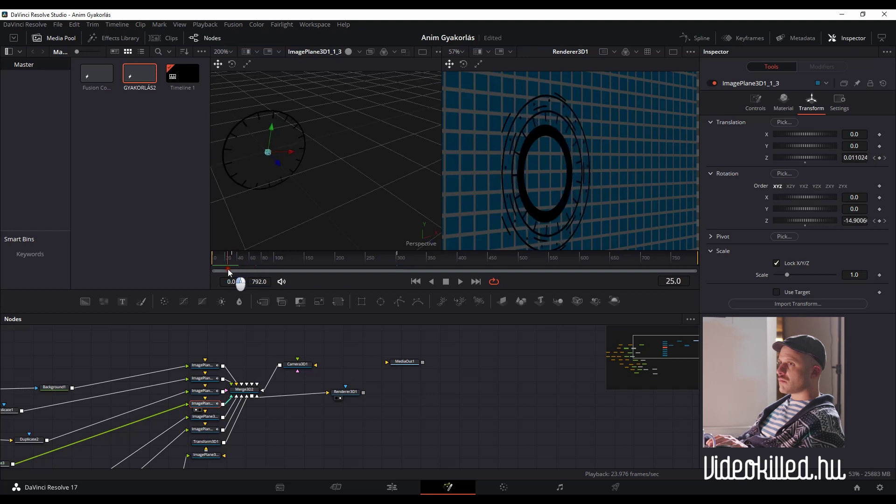
left_click_drag(227, 269, 231, 269)
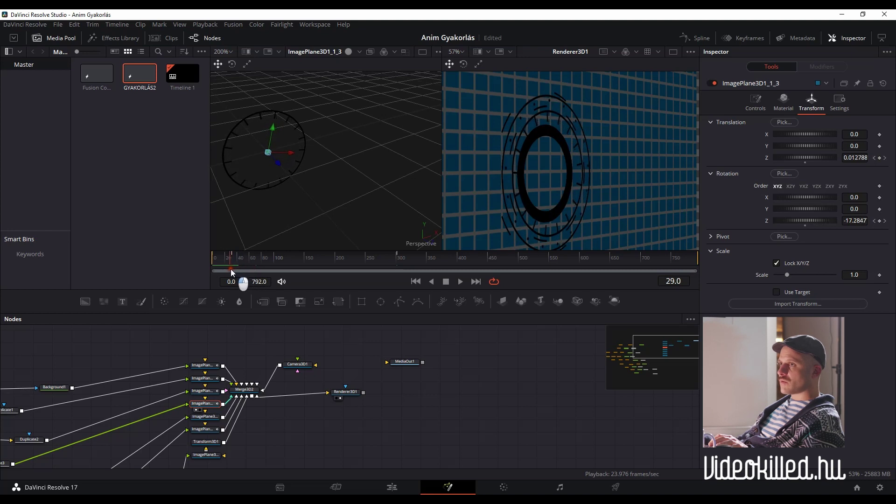
left_click(203, 365)
left_click(227, 262)
left_click_drag(227, 262, 234, 261)
scroll(235, 261, "up", 3)
scroll(243, 263, "up", 3)
left_click(274, 264)
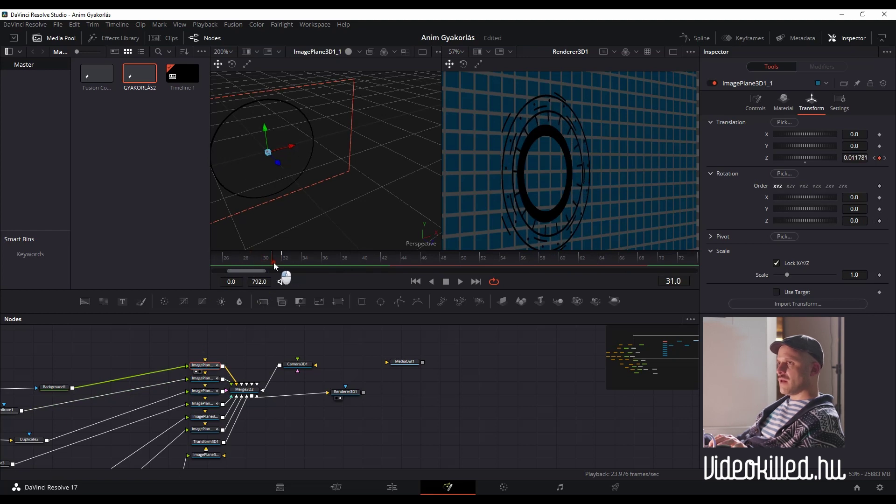
Step: Lower ImagePlane3D1_1's Z keyframe, then adjust the second ring plane's Z depth at frame 42
left_click(881, 158)
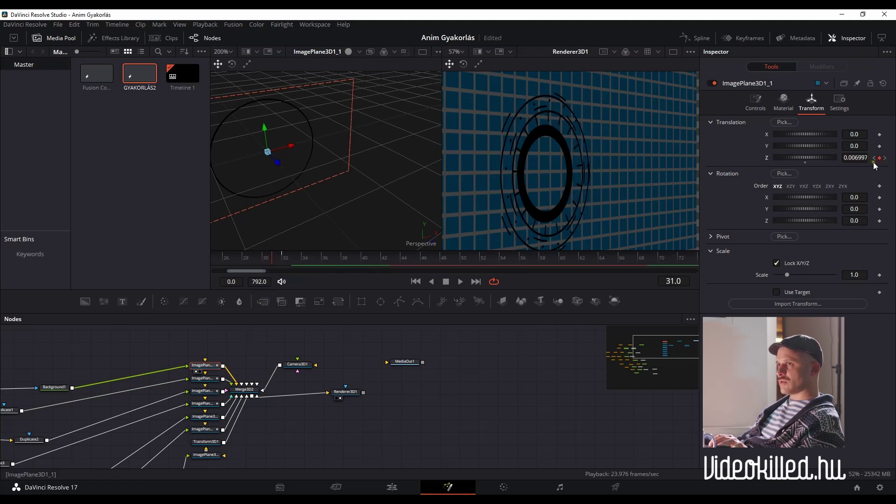
key("]")
left_click(205, 378)
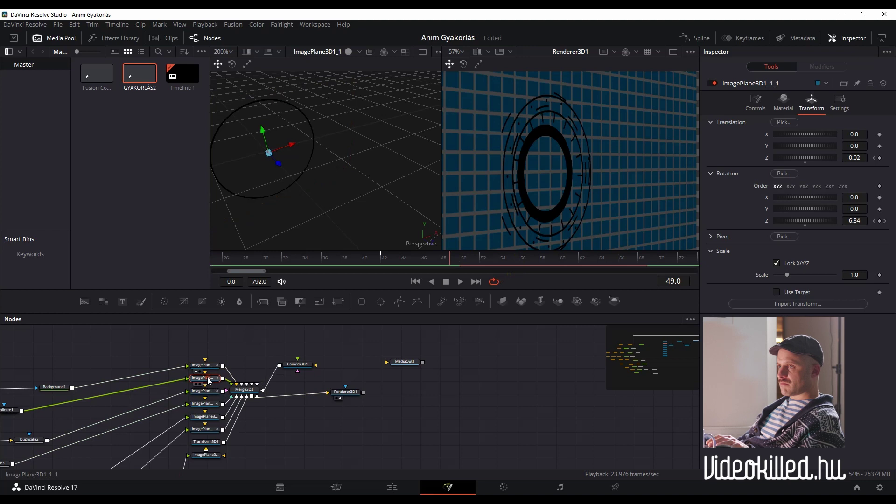
key("1")
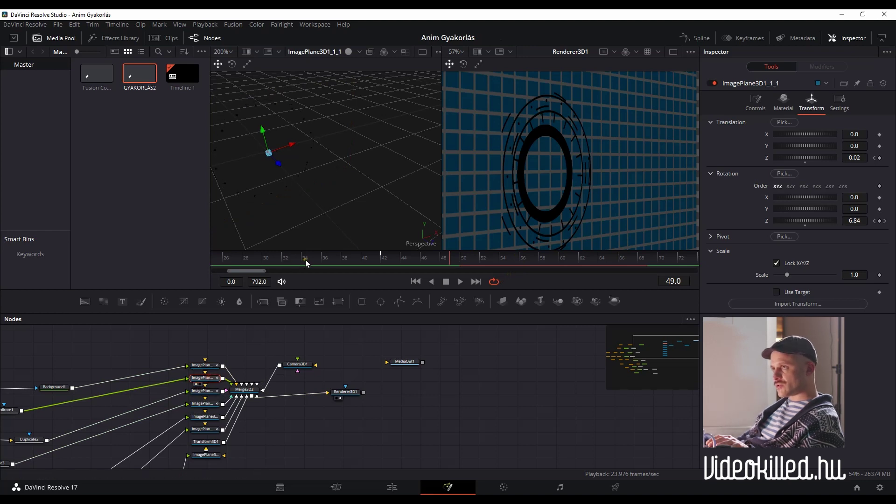
left_click(384, 265)
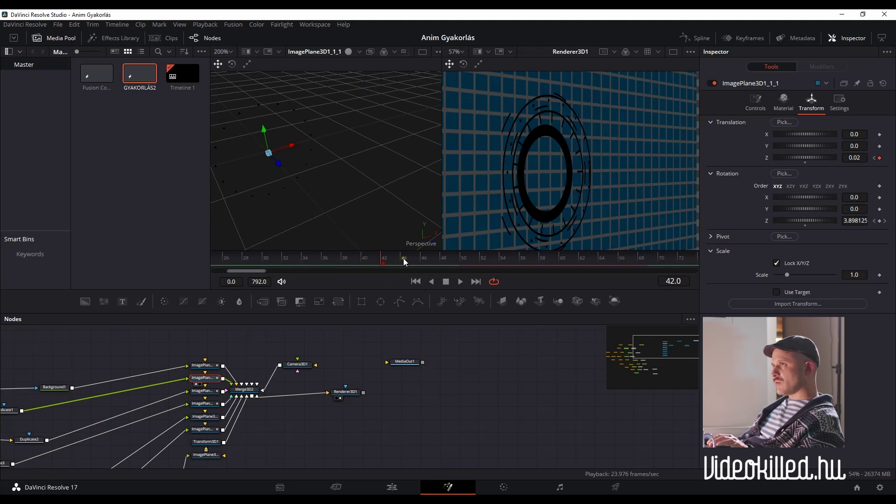
left_click_drag(852, 158, 857, 157)
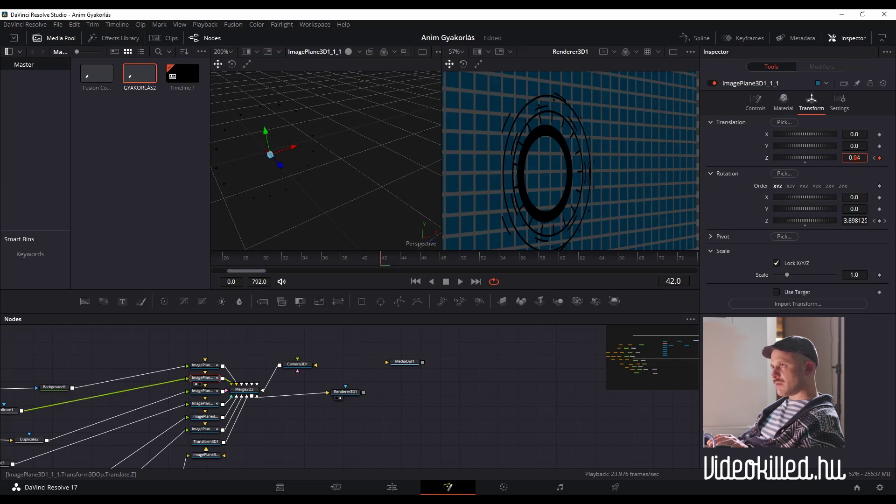
left_click_drag(854, 158, 853, 157)
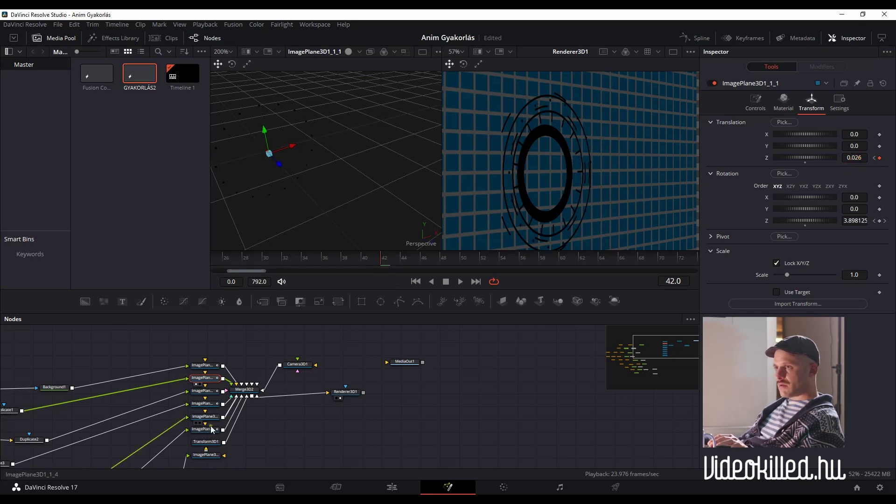
Step: Isolate ImagePlane3D1_1_2 and change its Z depth keyframe at frame 69
left_click(203, 392)
left_click(195, 399)
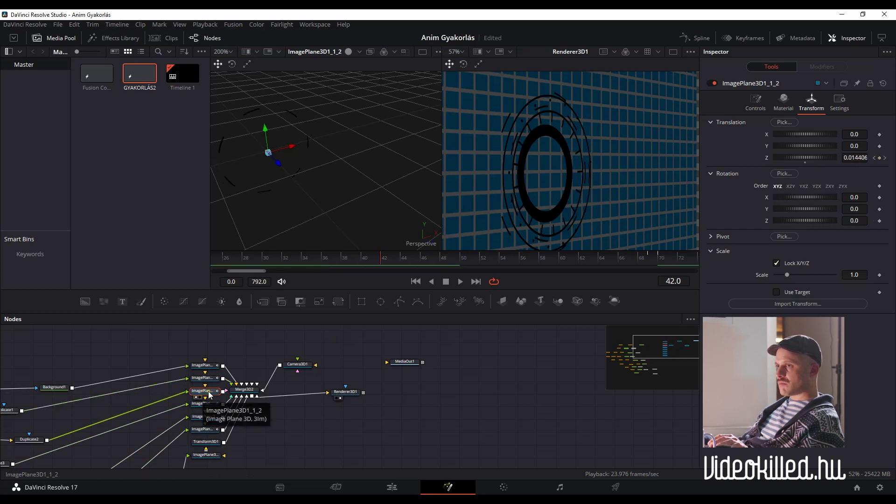
left_click_drag(260, 271, 229, 273)
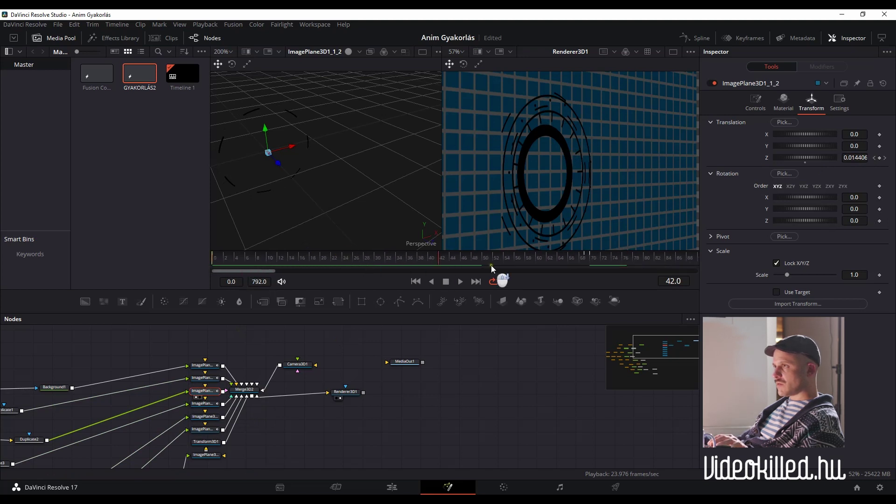
left_click(584, 256)
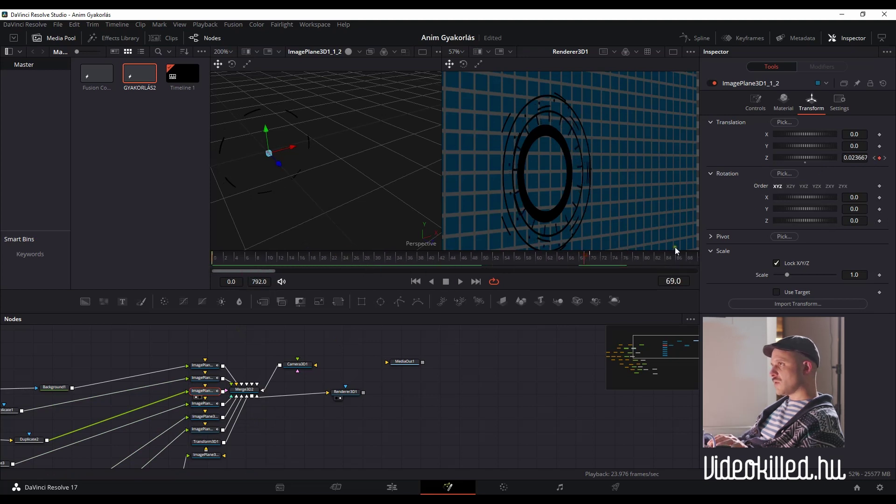
left_click(575, 260)
left_click(586, 258)
left_click(881, 158)
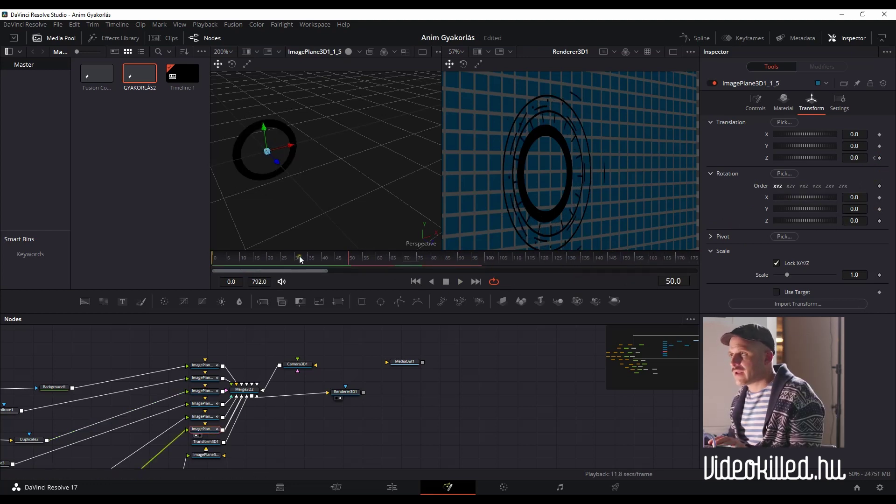
Step: Play the ring animation from the start to check layering, stopping at frame 23
left_click_drag(299, 256, 198, 256)
key("space")
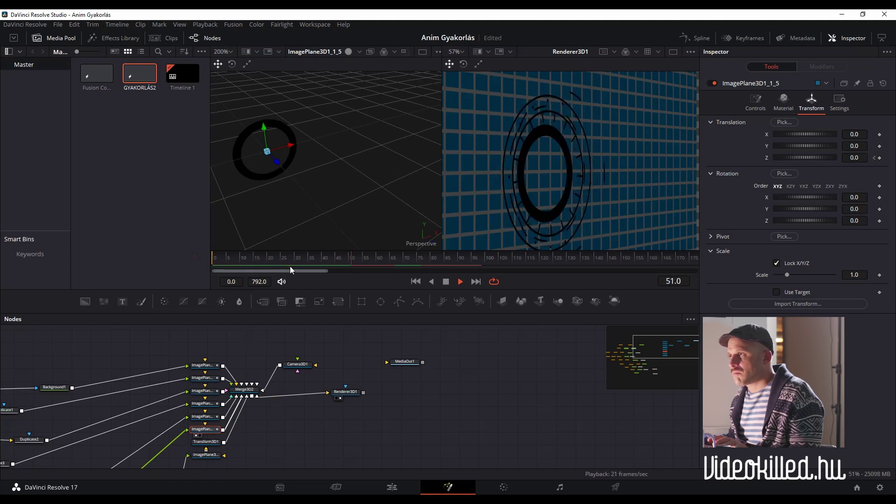
left_click(225, 259)
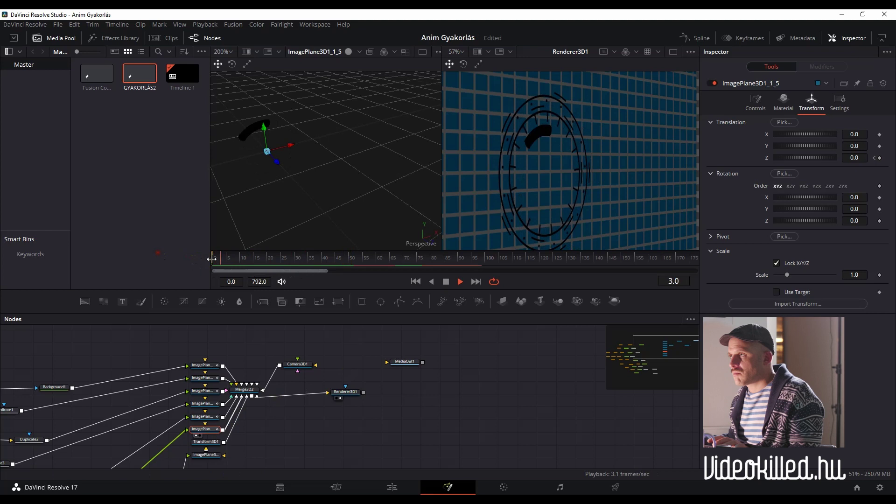
key("space")
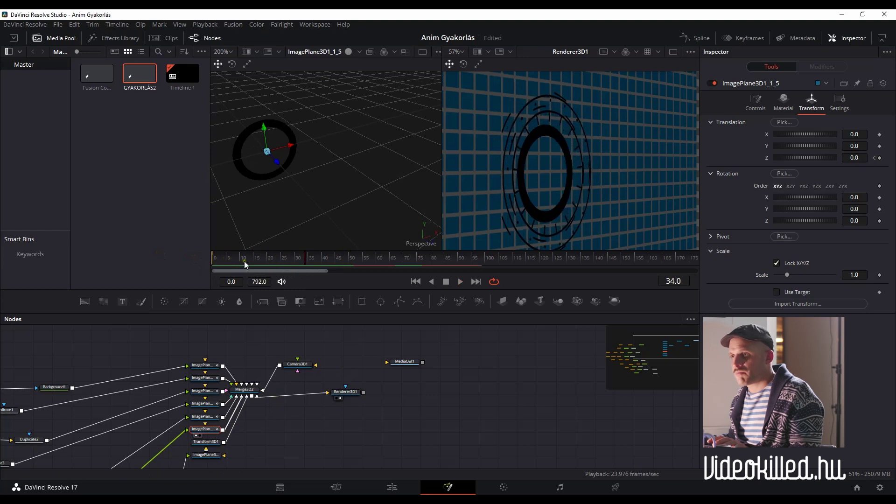
left_click(217, 258)
key("space")
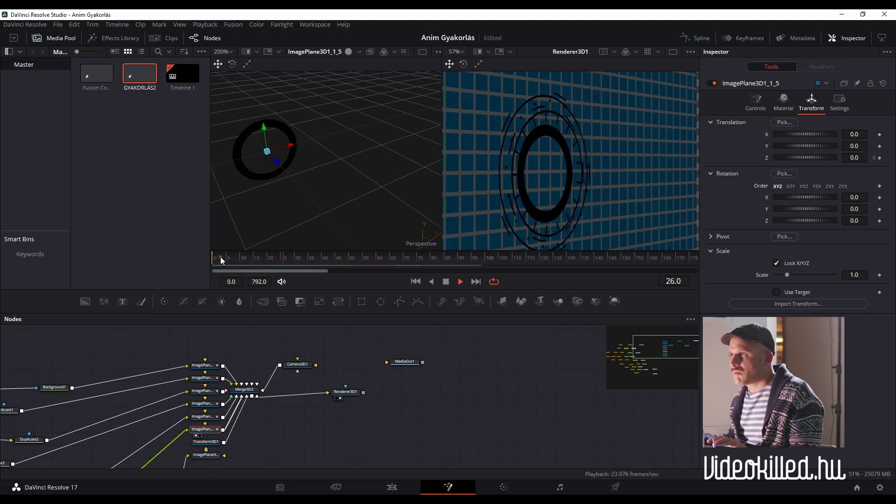
left_click(278, 258)
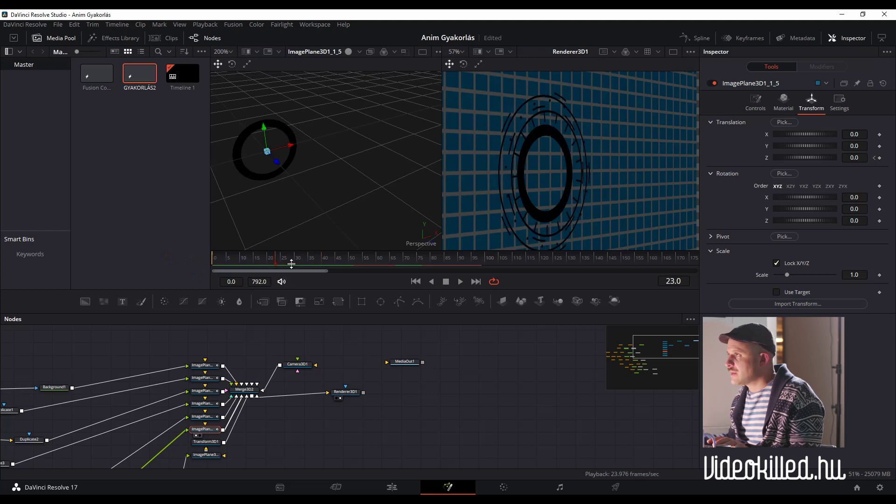
left_click(272, 264)
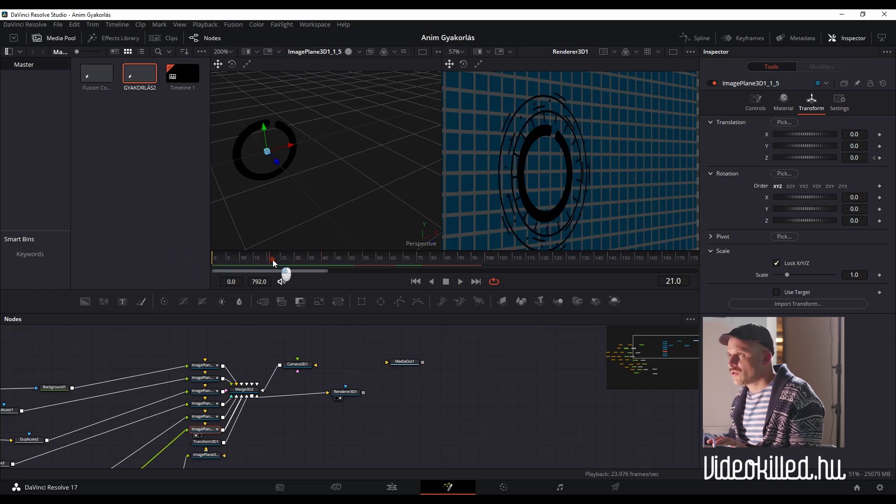
left_click(277, 265)
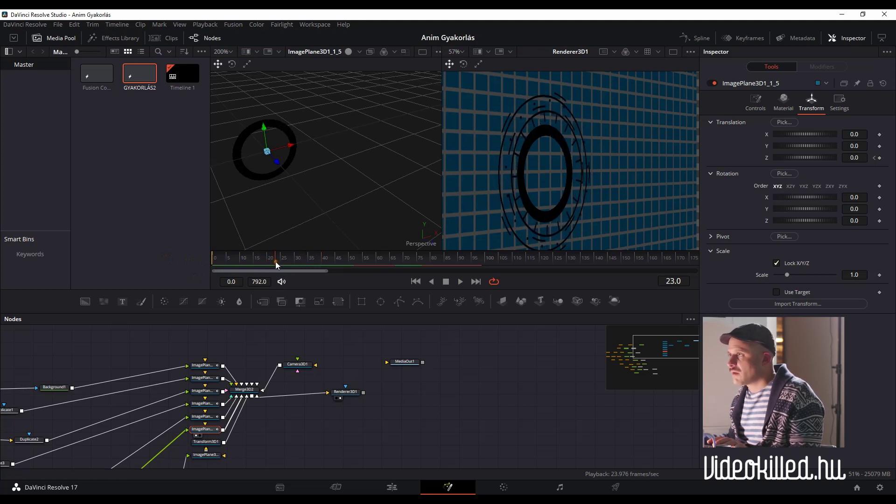
Step: Set a Z translation keyframe at frame 23 and raise the ring plane's Z depth later on
left_click(880, 159)
left_click(329, 265)
key("space")
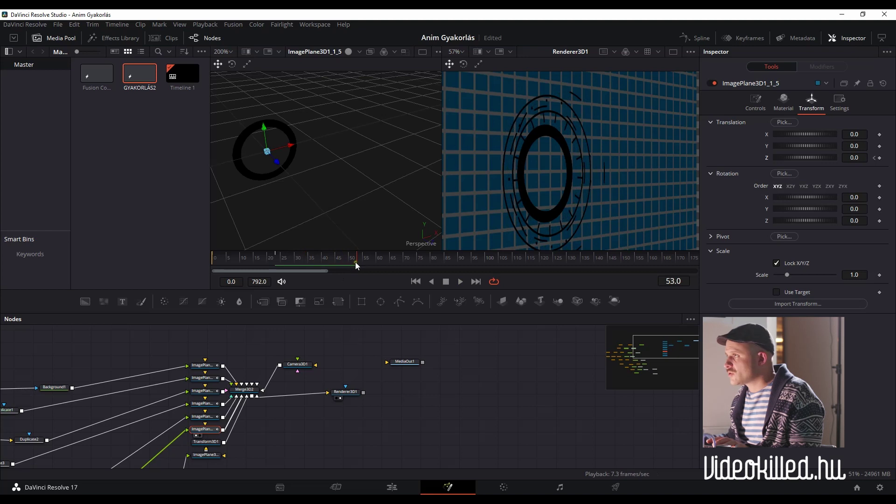
mouse_move(853, 159)
left_mouse_down()
mouse_move(864, 164)
mouse_move(846, 159)
mouse_move(854, 159)
left_mouse_up()
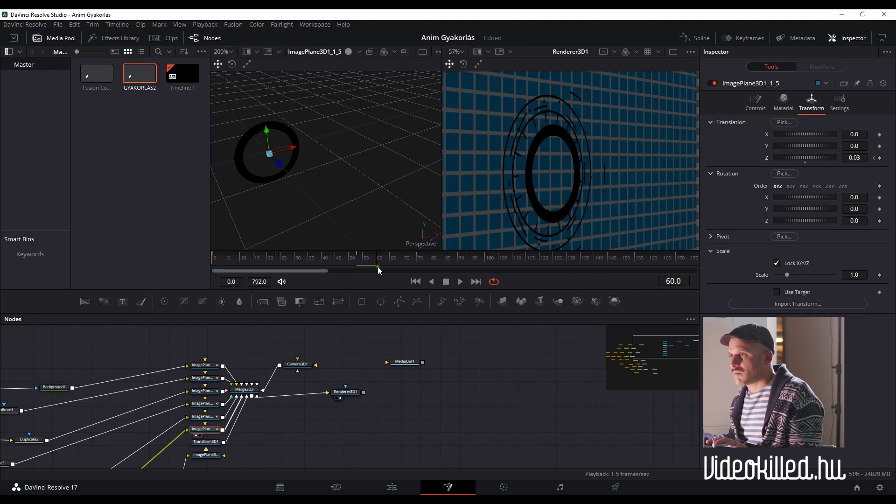
Step: Set Background1's colour to lavender (#aaaaff)
left_click(207, 365)
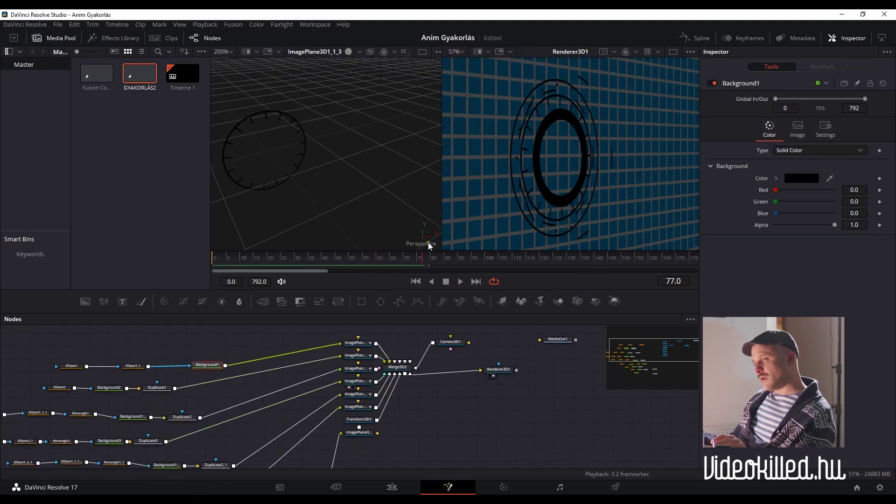
left_click(797, 178)
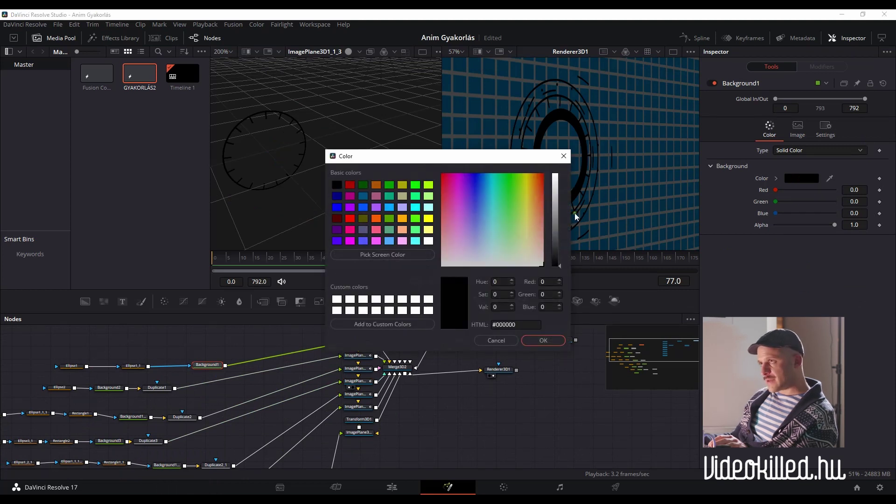
left_click(402, 207)
left_click(552, 341)
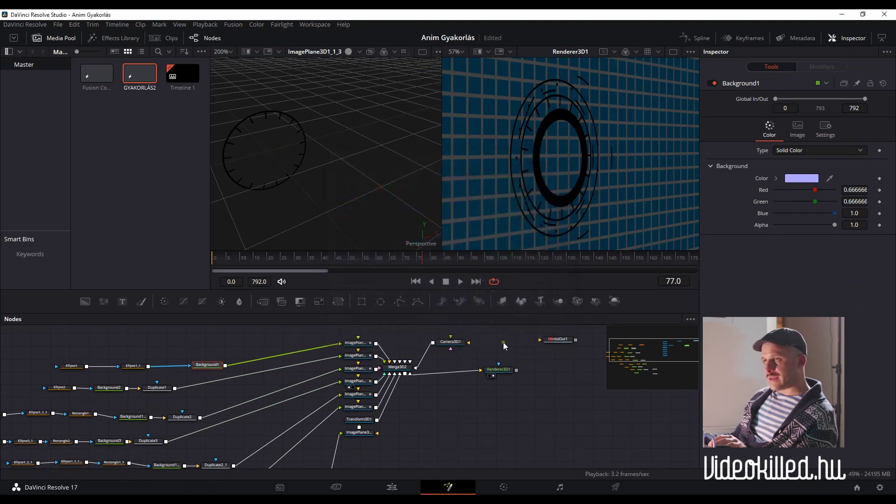
Step: Choose yellow in Background2's colour picker
left_click(206, 368)
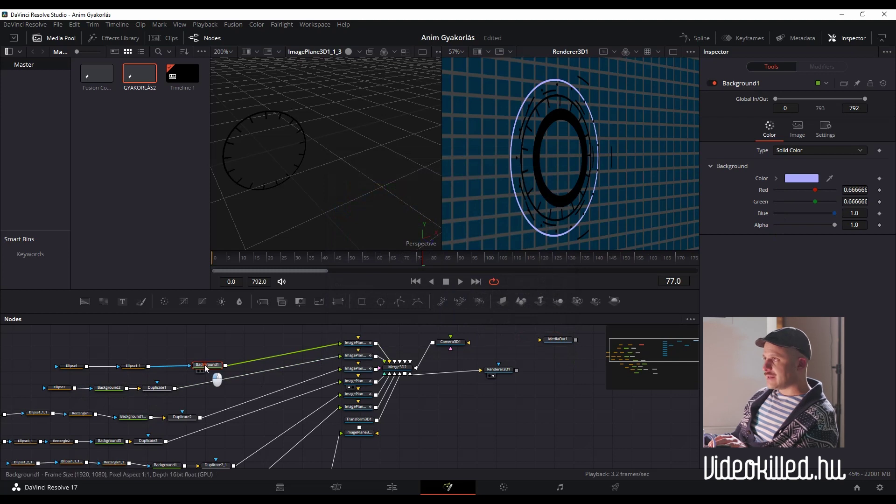
left_click(110, 388)
left_click(799, 176)
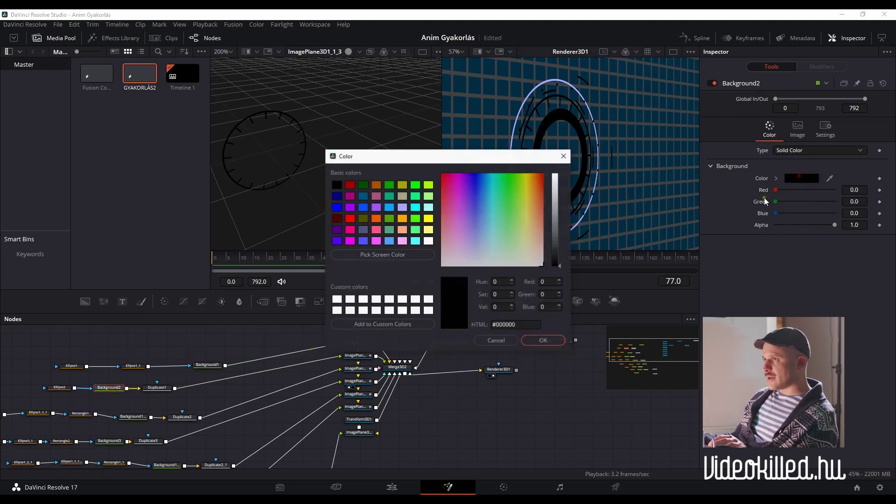
left_click(428, 219)
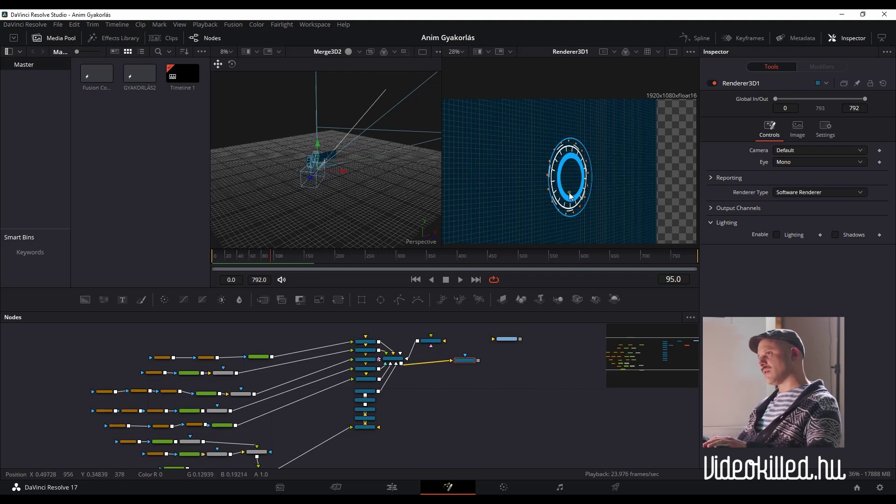
Step: Zoom the Renderer3D1 viewer to 57%, then play from the start and stop at frame 146
scroll(572, 195, "up", 1)
scroll(579, 196, "up", 1)
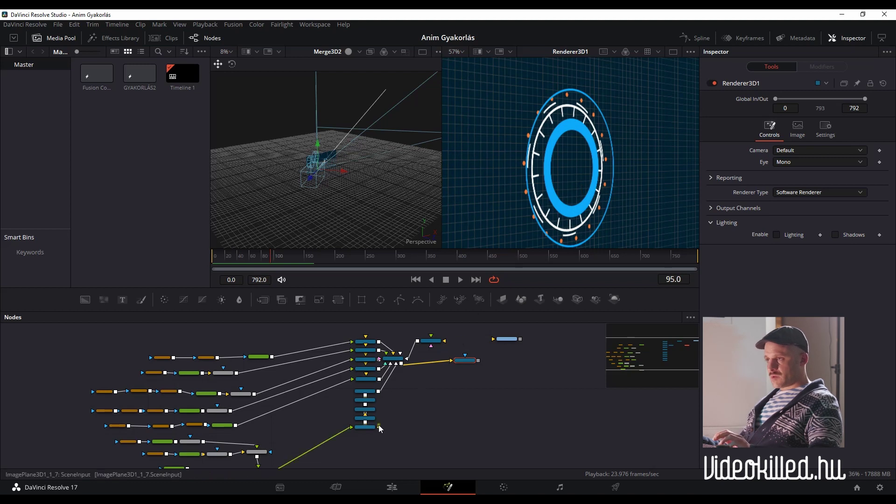
scroll(379, 429, "up", 5)
scroll(403, 431, "up", 3)
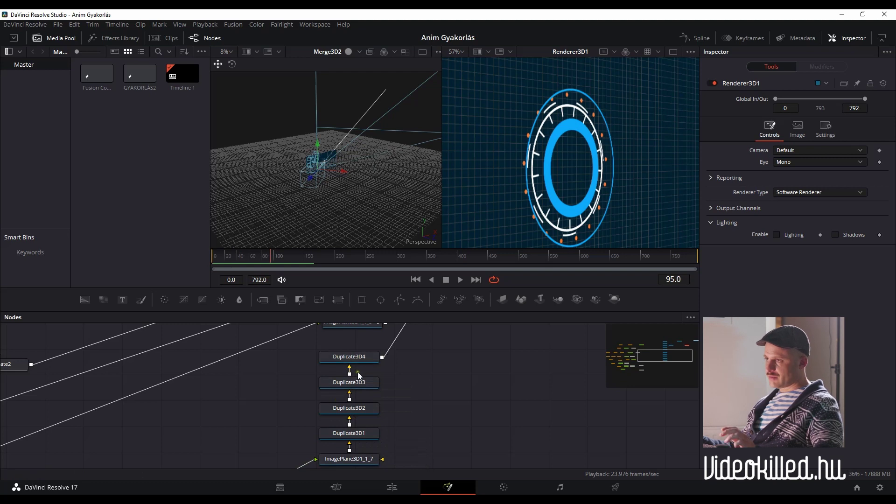
scroll(494, 175, "down", 3)
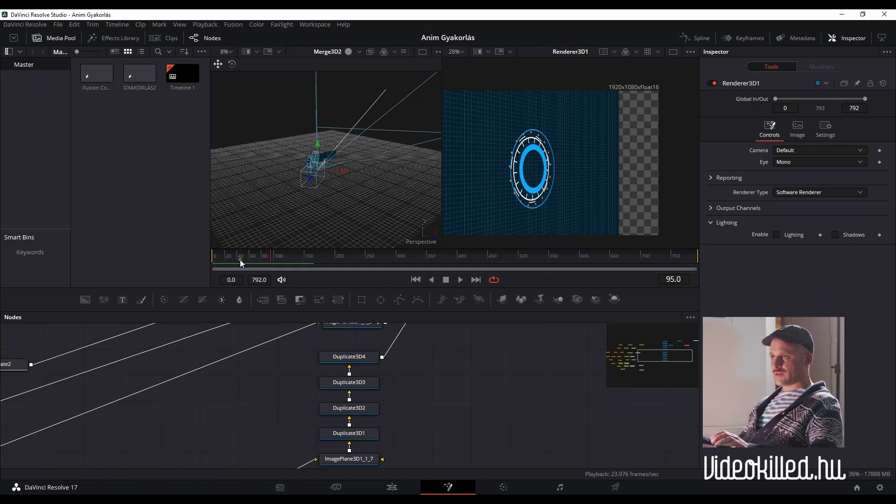
left_click_drag(240, 260, 194, 251)
left_click(461, 279)
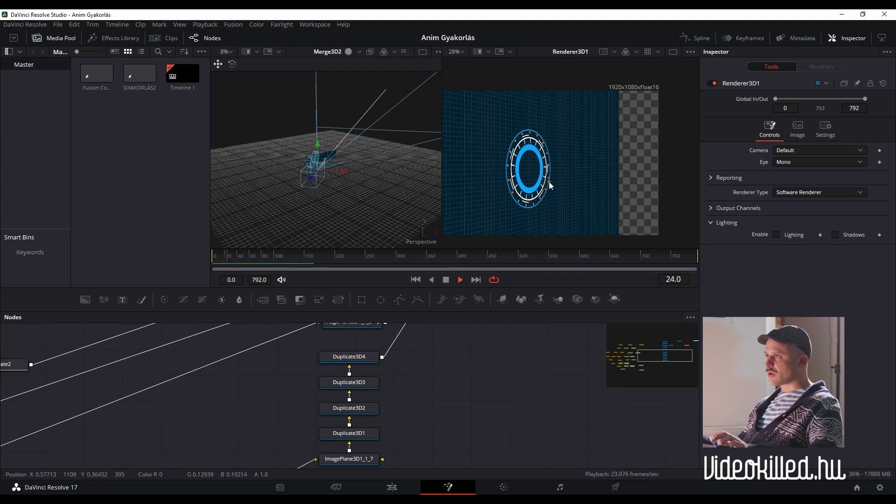
scroll(549, 181, "up", 3)
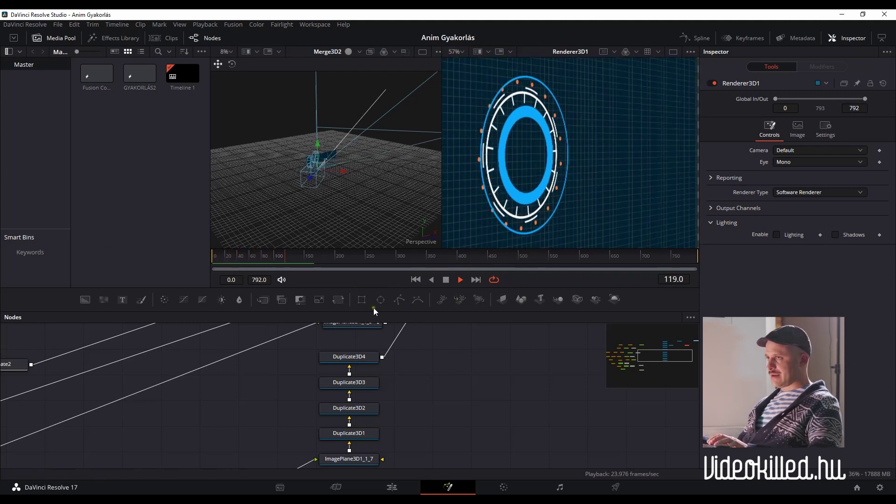
left_click(445, 281)
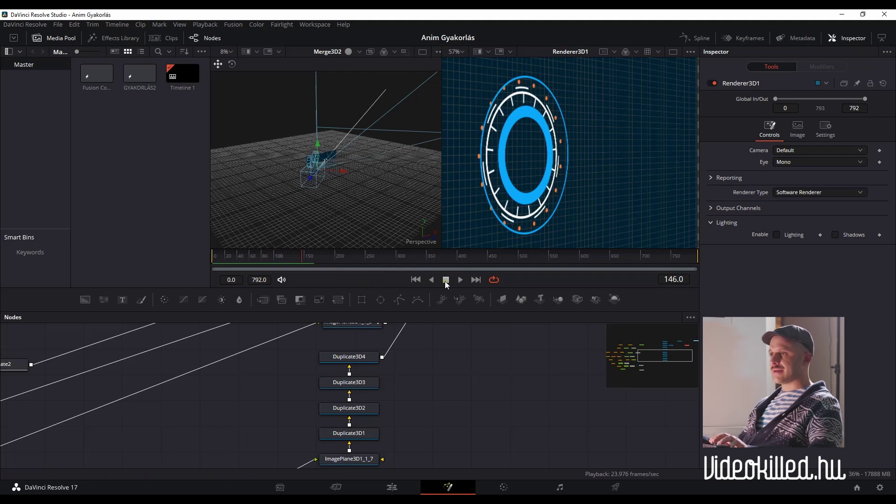
Step: Zoom and pan the Nodes panel to bring the ring node tree into view
scroll(388, 387, "down", 5)
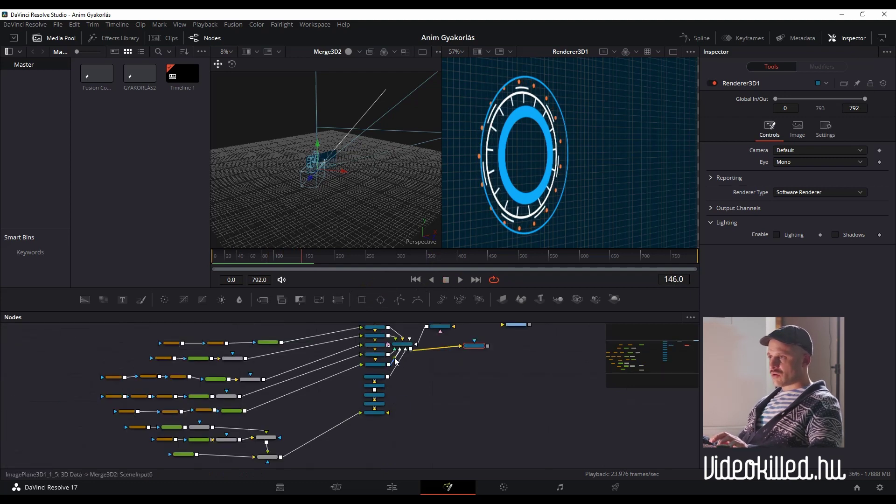
scroll(395, 360, "up", 3)
left_click_drag(410, 371, 403, 393)
scroll(396, 410, "up", 2)
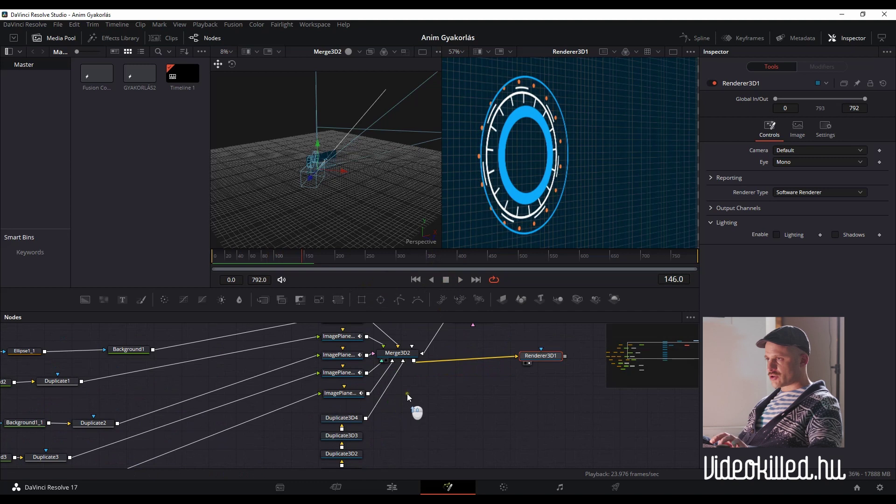
scroll(399, 415, "up", 2)
Step: Add a Merge 3D node via the 'merge' tool search and place it below Merge3D2
left_click(415, 415)
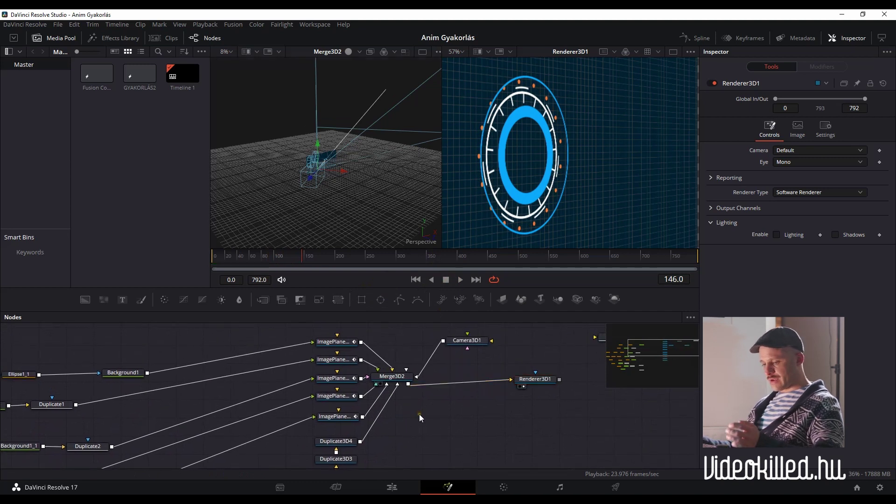
key("shift+space")
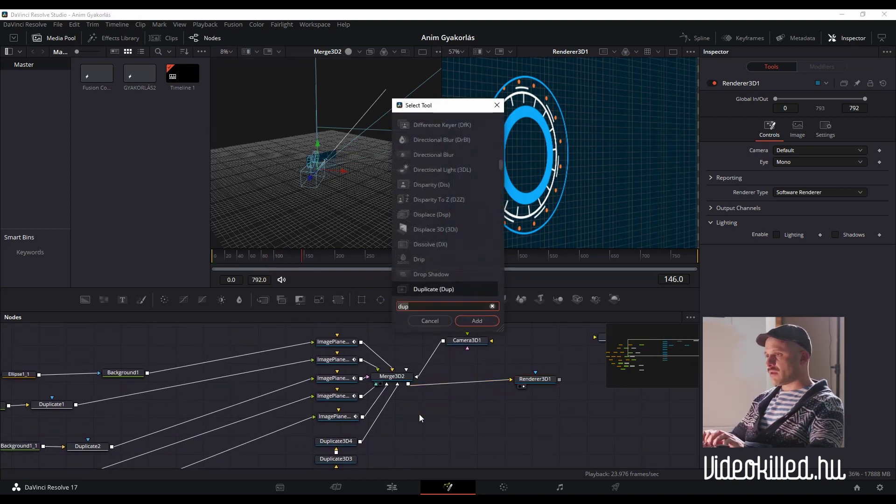
type("merge")
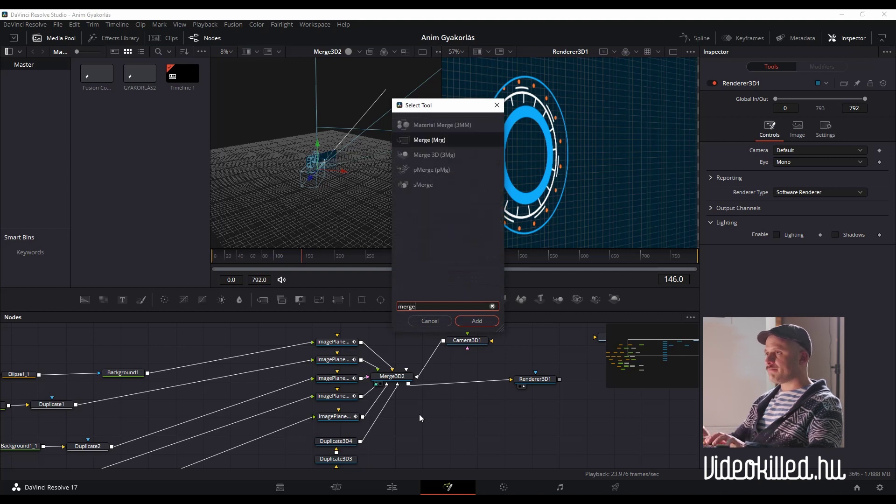
left_click(454, 155)
left_click(476, 321)
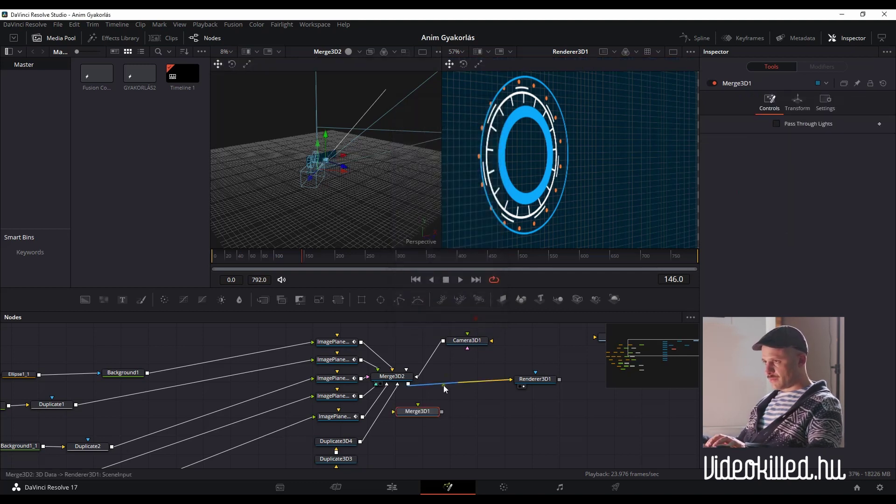
mouse_move(415, 410)
left_mouse_down()
mouse_move(437, 417)
mouse_move(401, 423)
left_mouse_up()
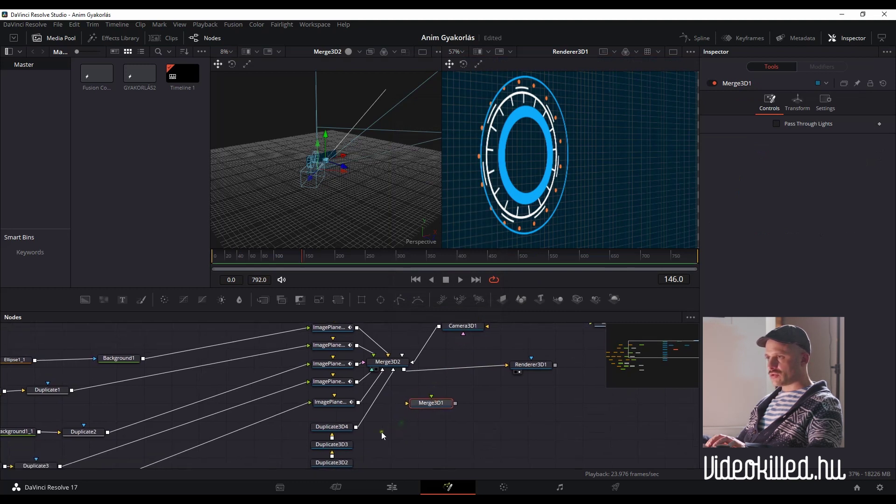
mouse_move(360, 343)
left_mouse_down()
mouse_move(362, 361)
mouse_move(410, 422)
left_mouse_up()
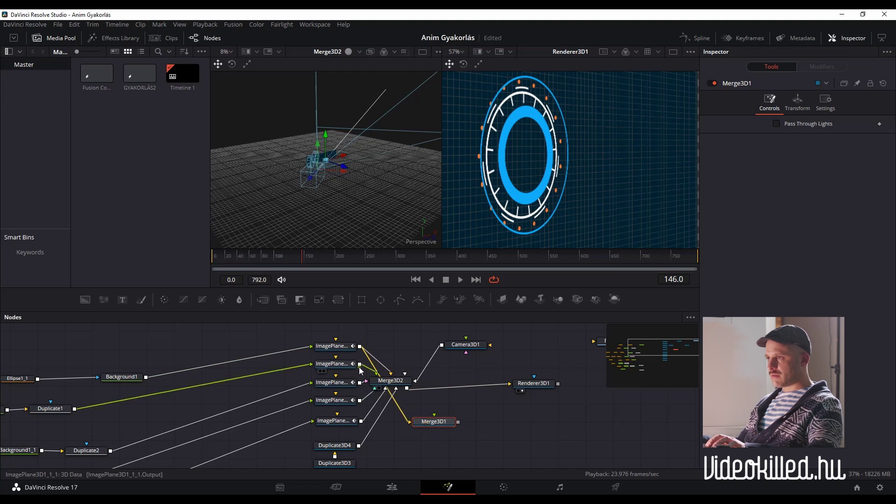
Step: Wire the ImagePlane outputs and Duplicate3D4 into Merge3D1, and feed Merge3D1 into Merge3D2
left_click_drag(361, 367, 435, 421)
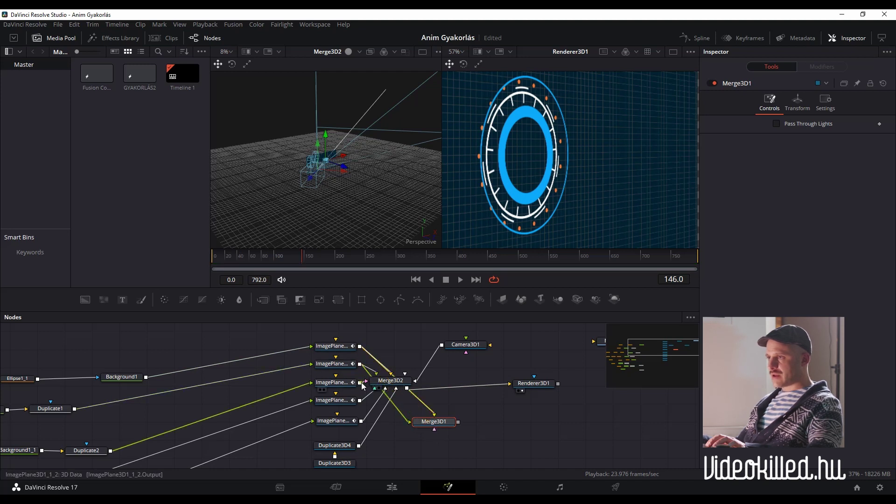
left_click_drag(362, 386, 434, 423)
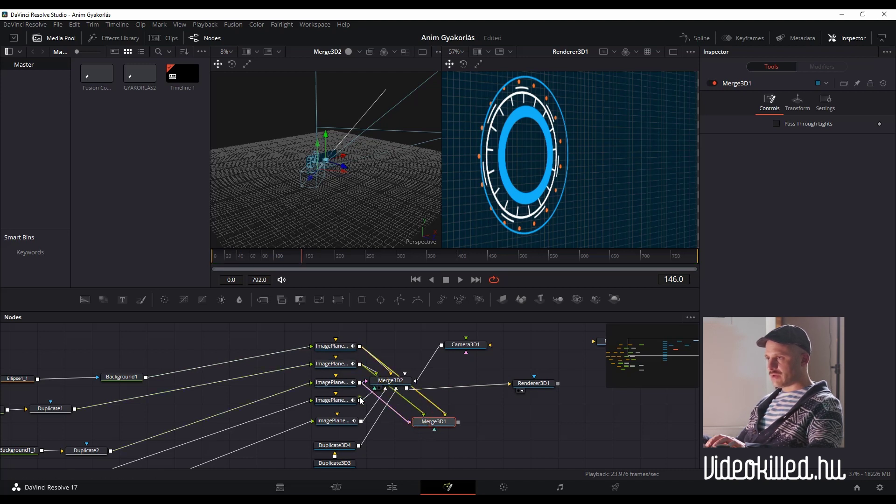
left_click_drag(360, 400, 434, 423)
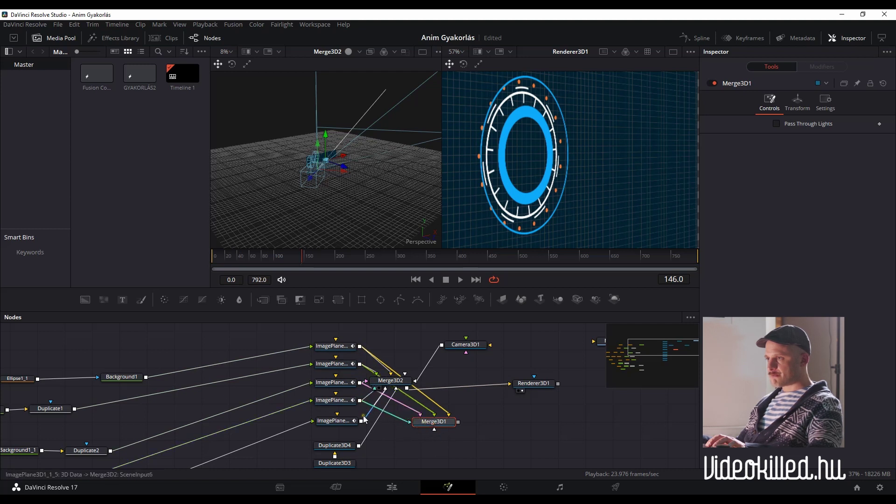
left_click_drag(362, 423, 428, 425)
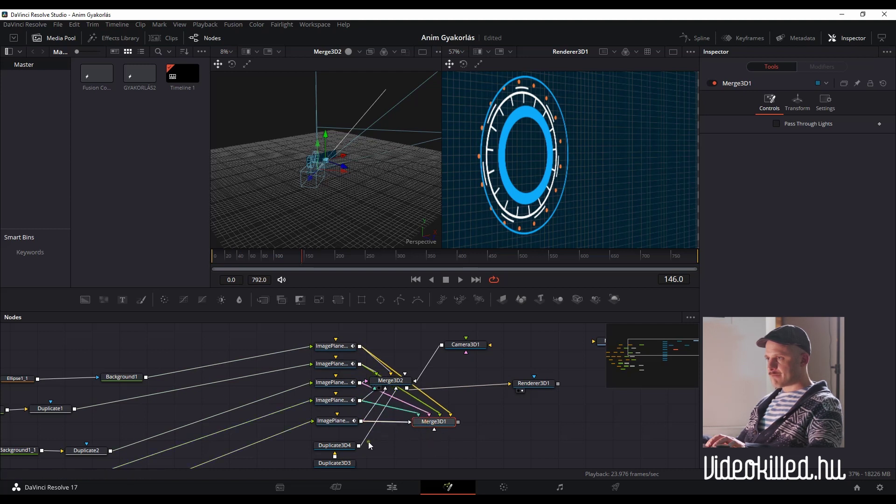
left_click_drag(359, 446, 423, 435)
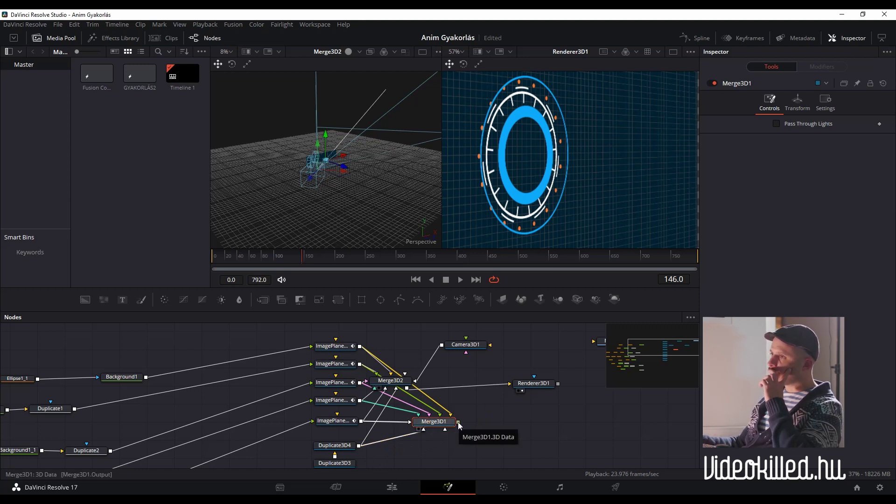
left_click_drag(459, 422, 399, 384)
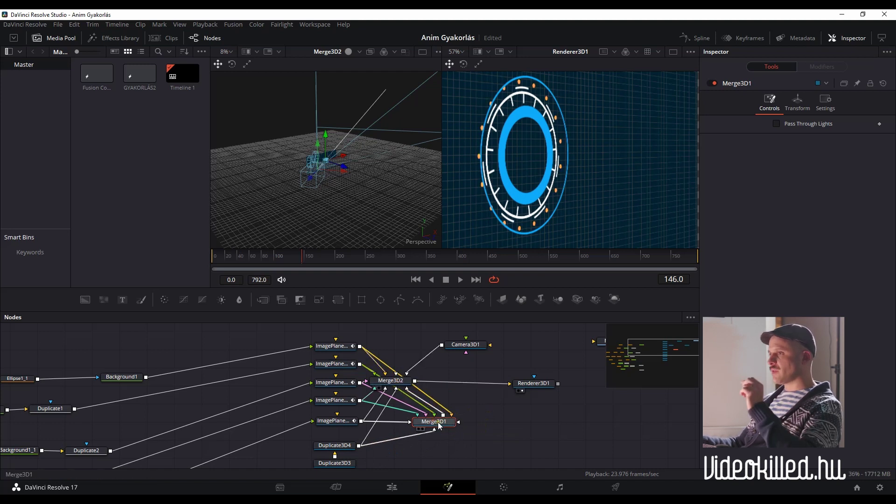
Step: Scale Merge3D1 down to 0.443 in its Transform settings
left_click(797, 102)
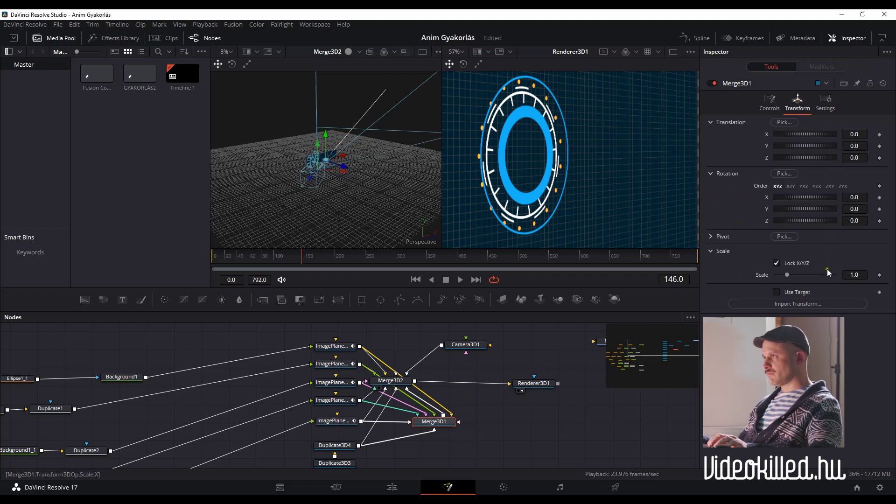
left_click_drag(865, 284, 630, 310)
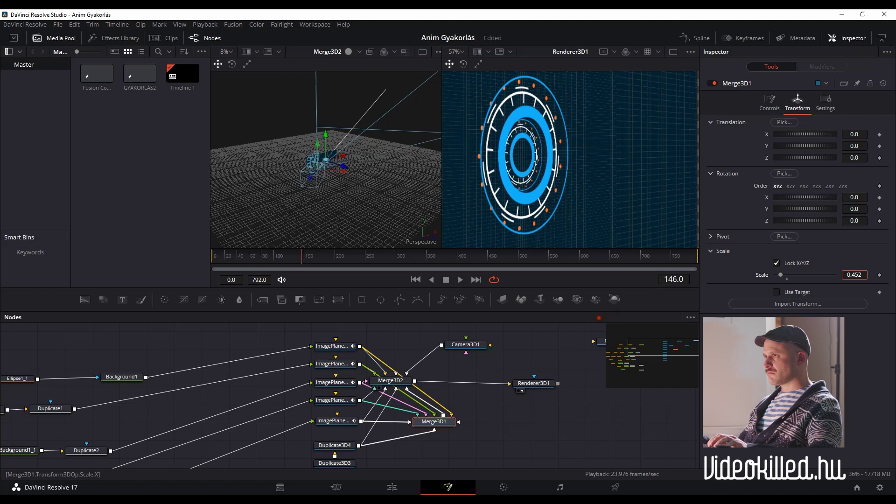
left_click_drag(630, 310, 595, 321)
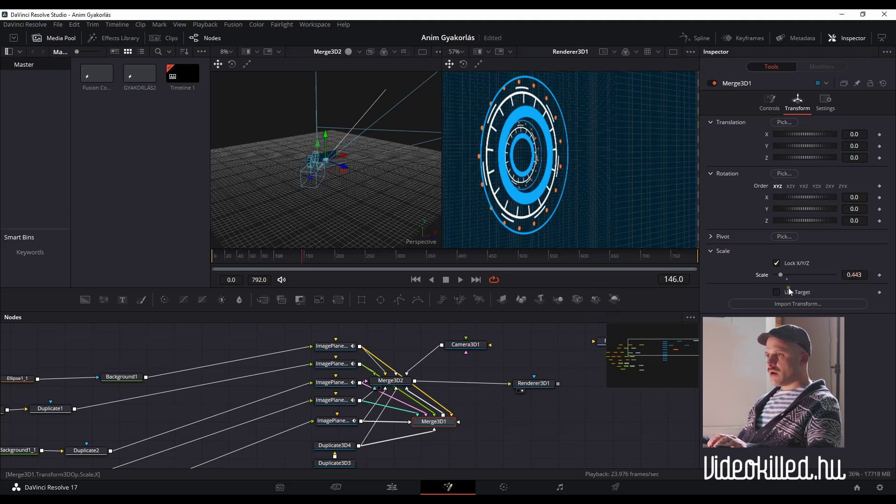
left_click_drag(503, 402, 431, 404)
scroll(245, 432, "down", 2)
scroll(248, 441, "down", 2)
scroll(264, 461, "down", 2)
scroll(329, 405, "up", 3)
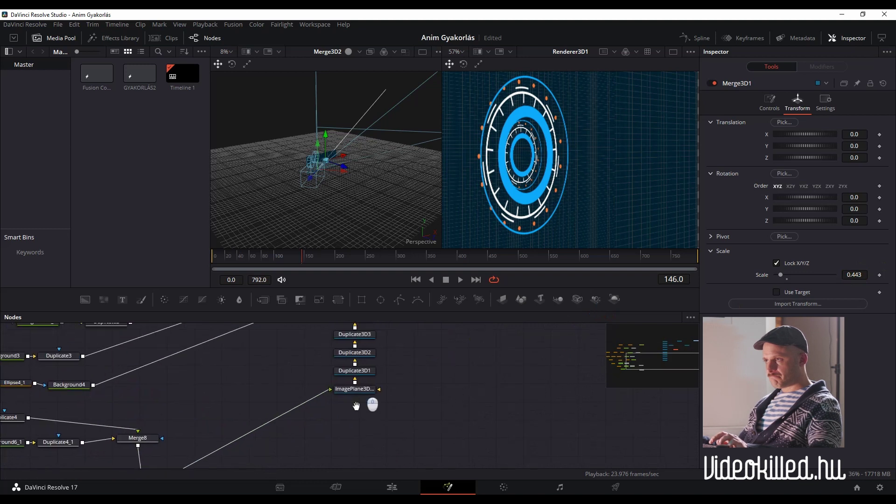
mouse_move(370, 406)
left_mouse_down()
mouse_move(365, 400)
mouse_move(354, 429)
left_mouse_up()
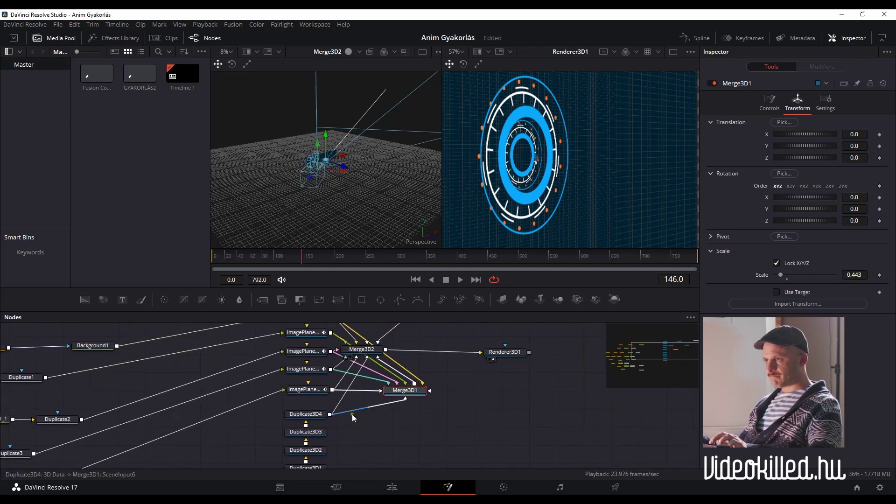
Step: Reconnect Duplicate3D4 into Merge3D1 and save the project
left_click_drag(357, 410, 379, 407)
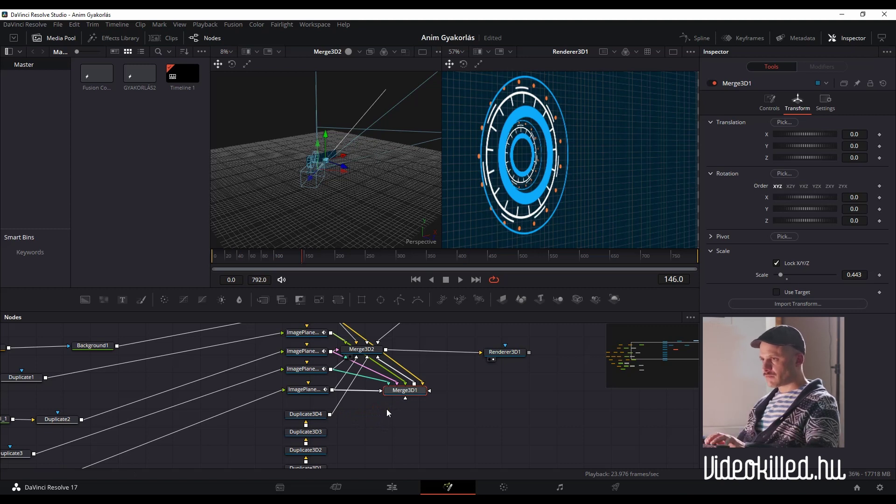
left_click_drag(330, 415, 405, 403)
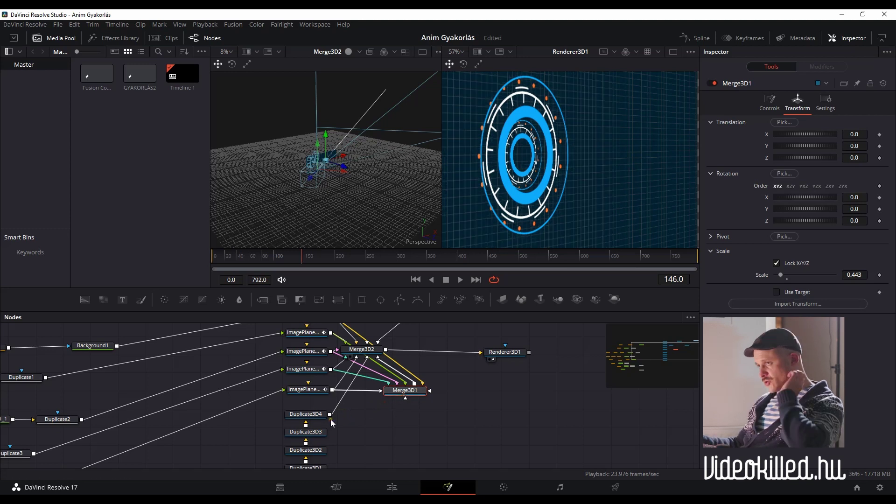
scroll(369, 420, "down", 3)
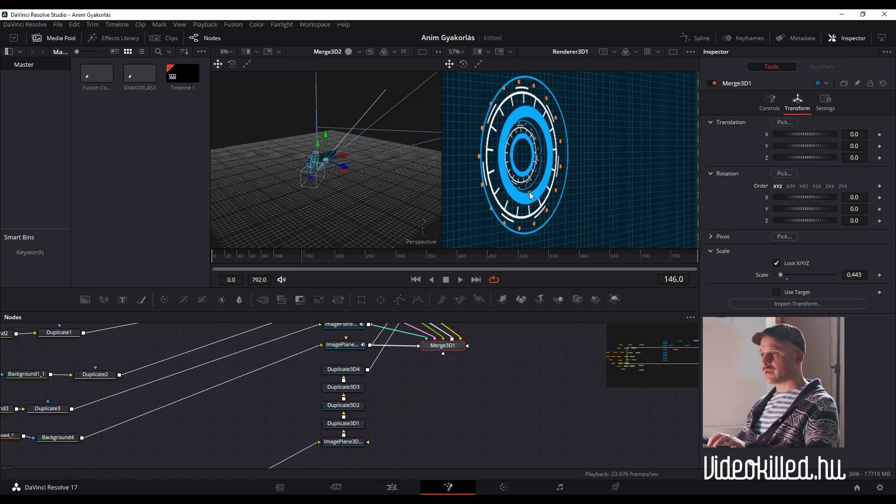
left_click_drag(450, 372, 426, 408)
key("ctrl+s")
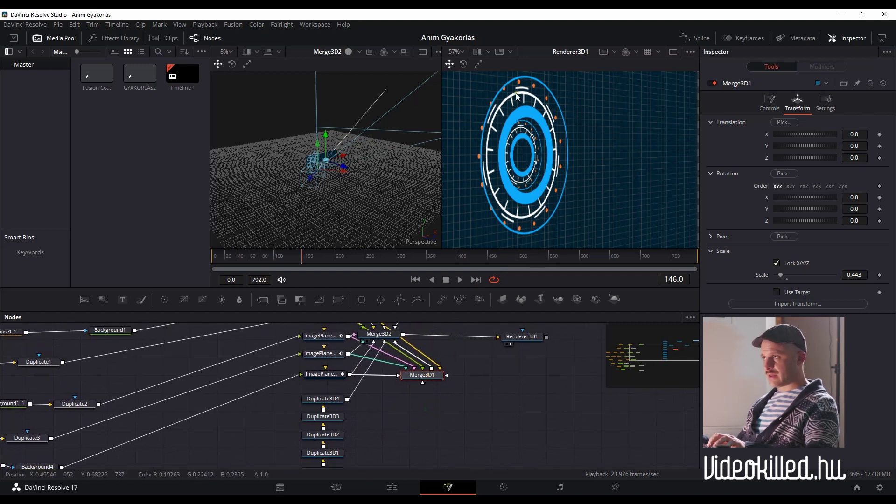
Step: Show Merge3D1 in the left viewer and zoom in on the grouped rings
left_click_drag(419, 388, 413, 434)
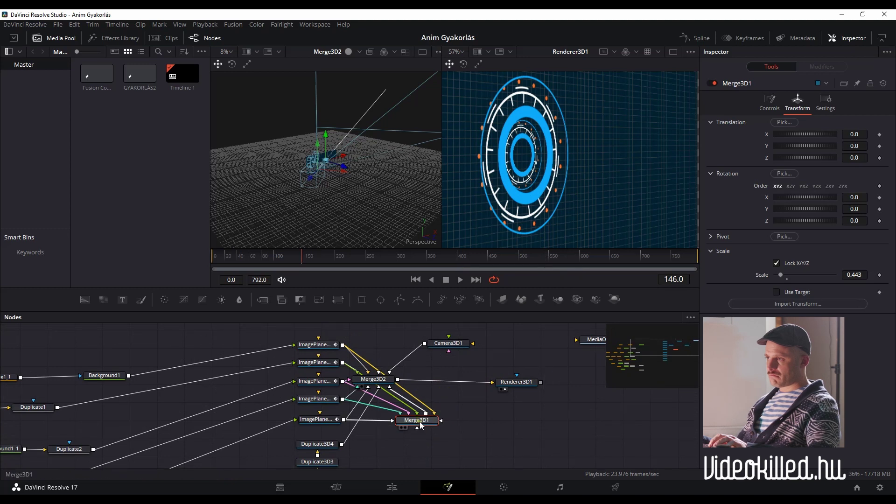
left_click_drag(421, 426, 355, 179)
scroll(336, 216, "up", 10)
scroll(321, 169, "up", 6)
scroll(322, 204, "up", 3)
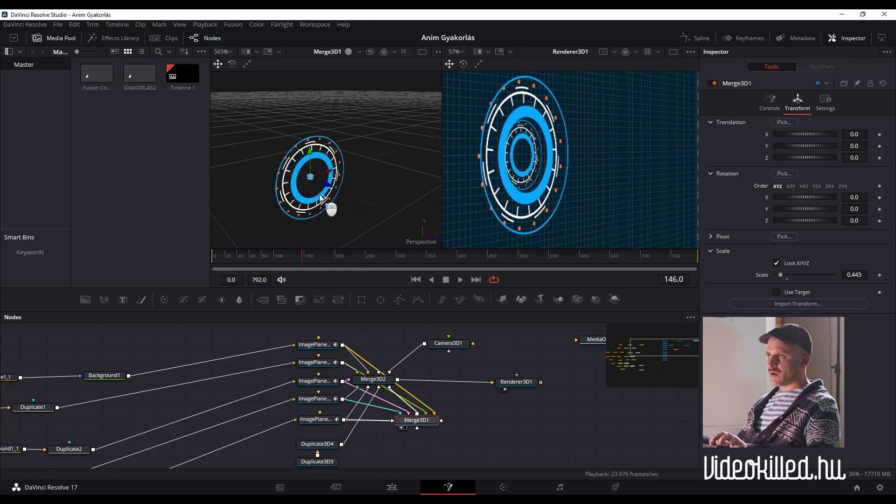
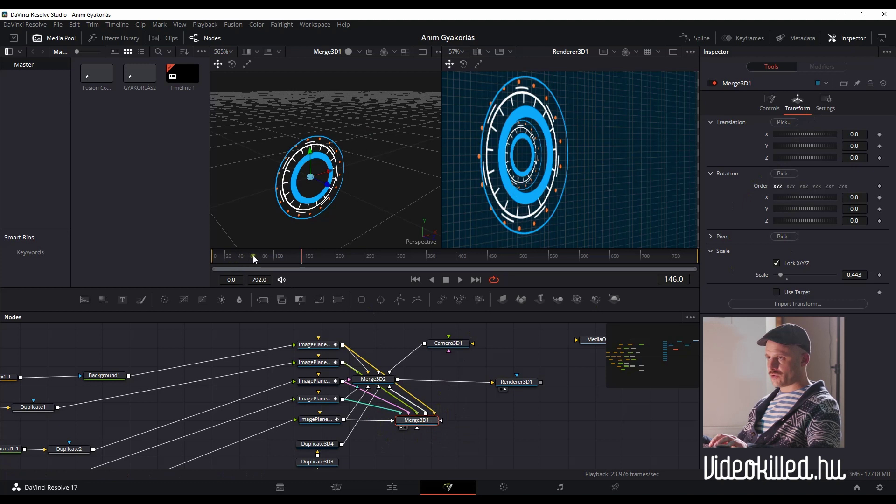
Step: Preview the ring animation from the start and try a first Z rotation on Merge3D1
left_click_drag(253, 260, 208, 260)
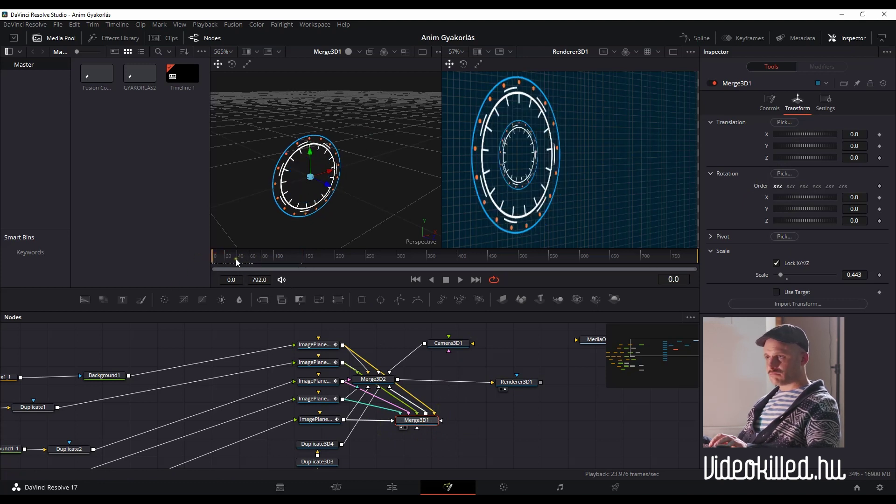
key("space")
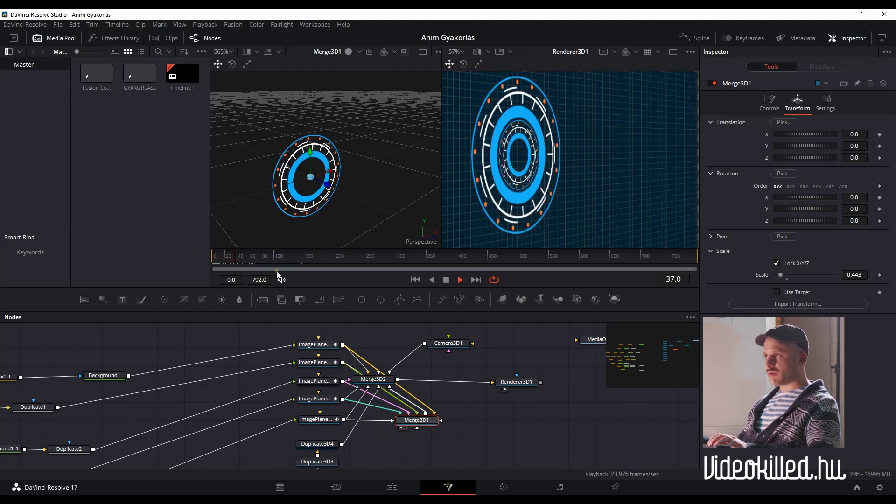
key("space")
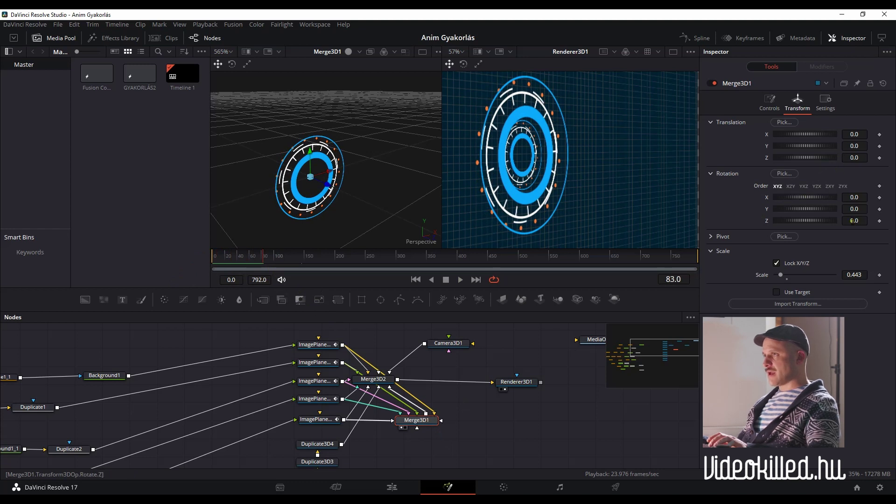
left_click_drag(854, 220, 864, 221)
key("space")
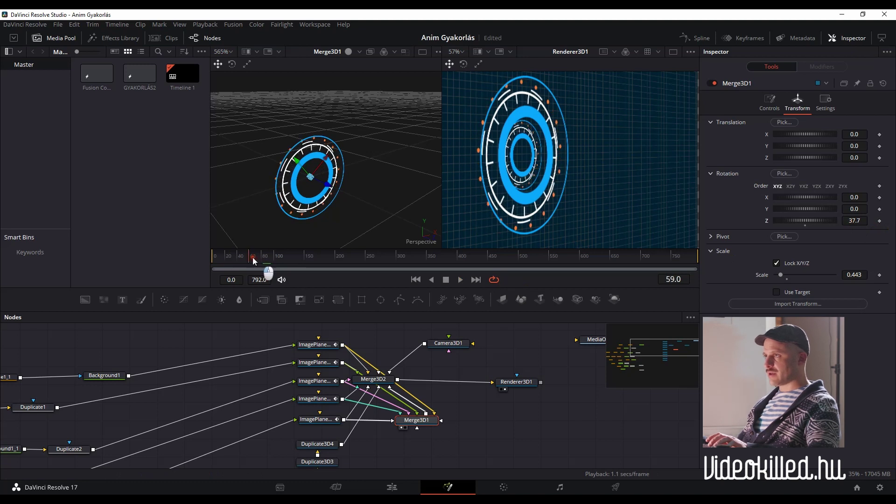
left_click(233, 258)
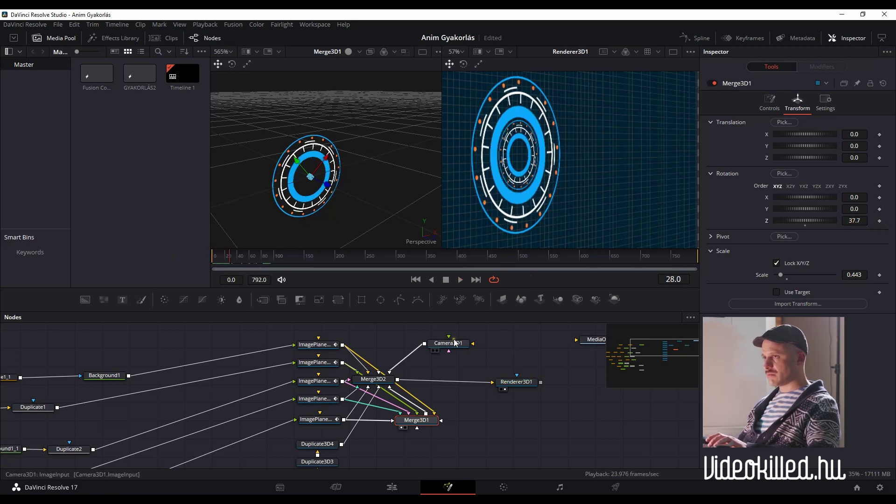
left_click(217, 259)
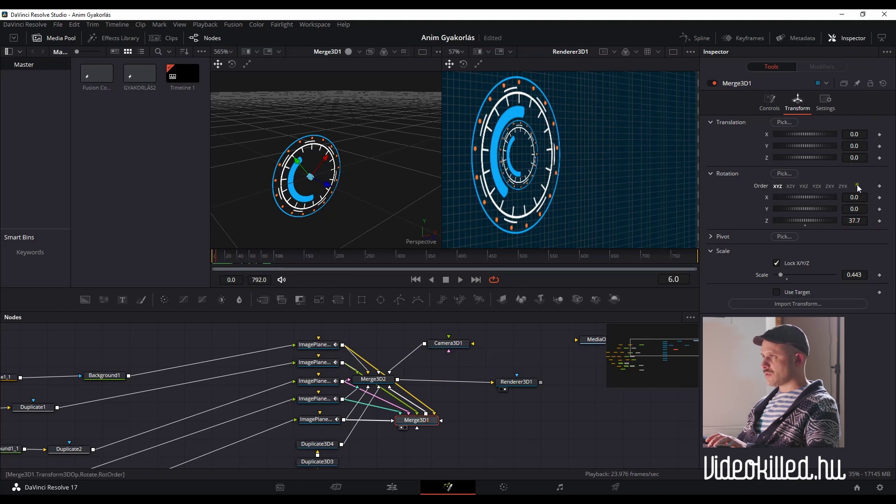
Step: Set Merge3D1's Z rotation to 82, then nudge it up to about 92.7
left_click(853, 221)
type("82")
key("Return")
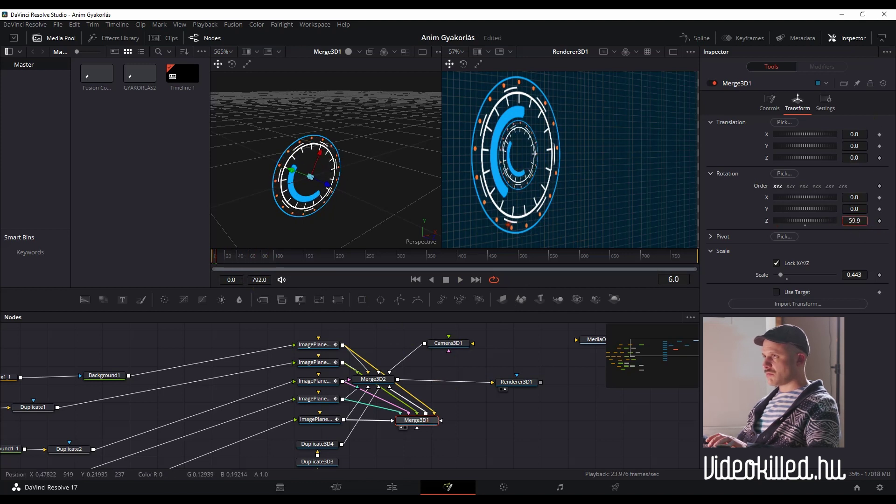
left_click_drag(849, 221, 852, 222)
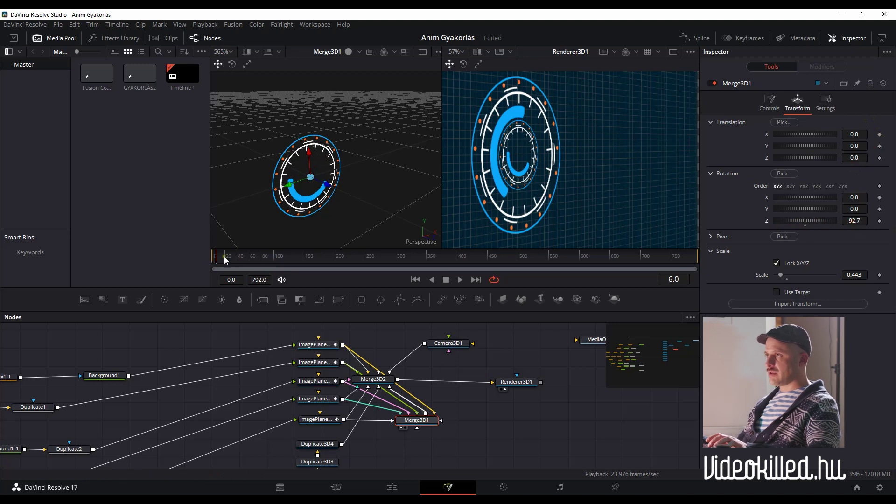
Step: Play and scrub through the animation to check the 92.7° ring rotation
key("space")
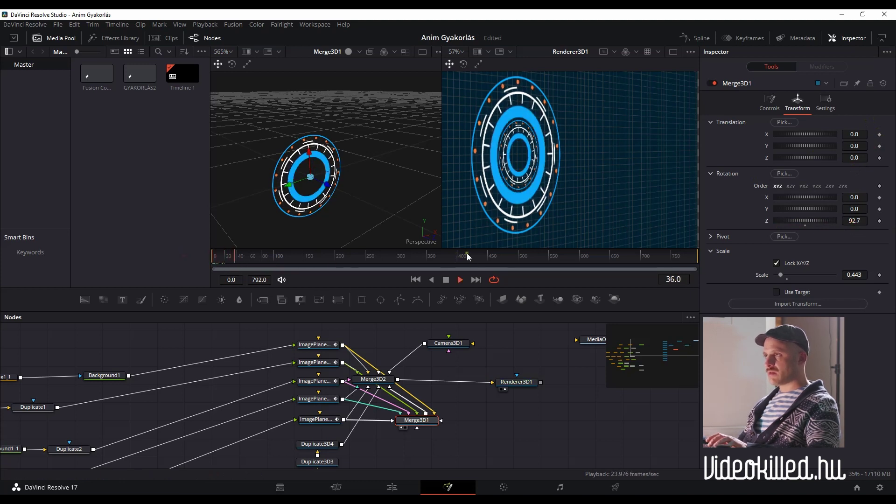
key("space")
mouse_move(270, 257)
left_mouse_down()
mouse_move(237, 267)
mouse_move(246, 268)
left_mouse_up()
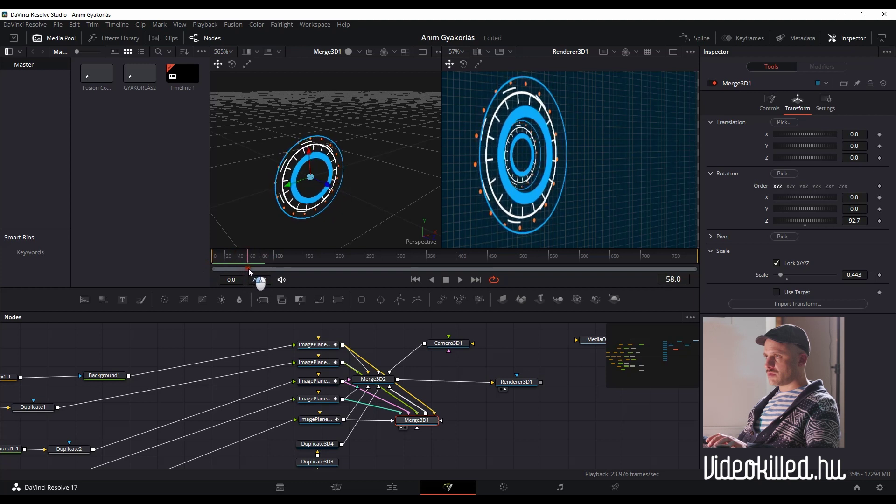
left_click_drag(246, 268, 253, 274)
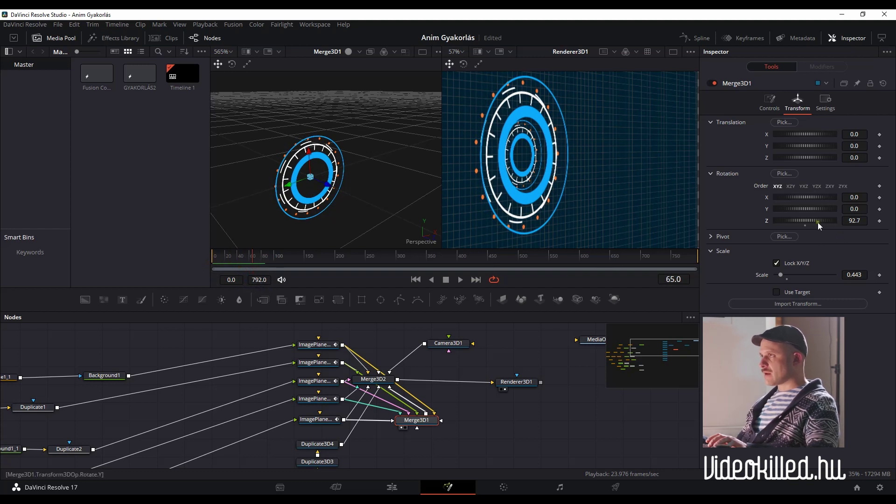
key("space")
key("space")
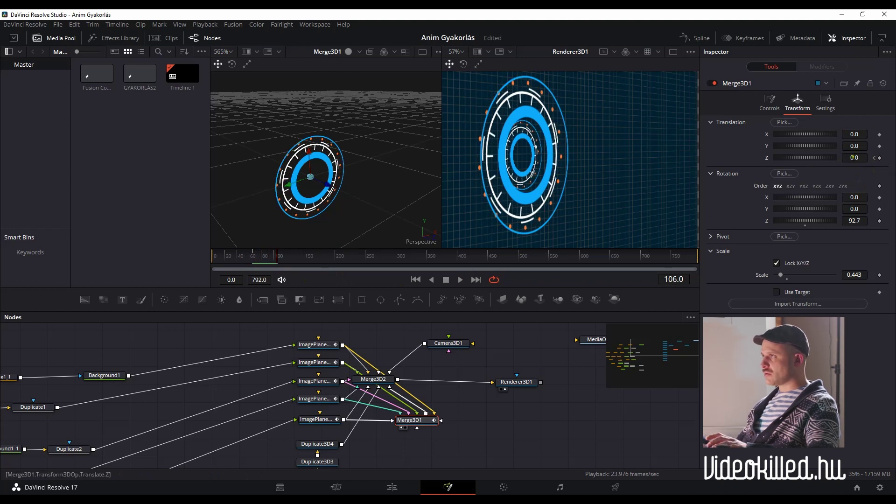
Step: Set Merge3D1 Translation Z to 0.008 and play from frame 0 to check the drift
left_click_drag(851, 157, 838, 161)
type("08")
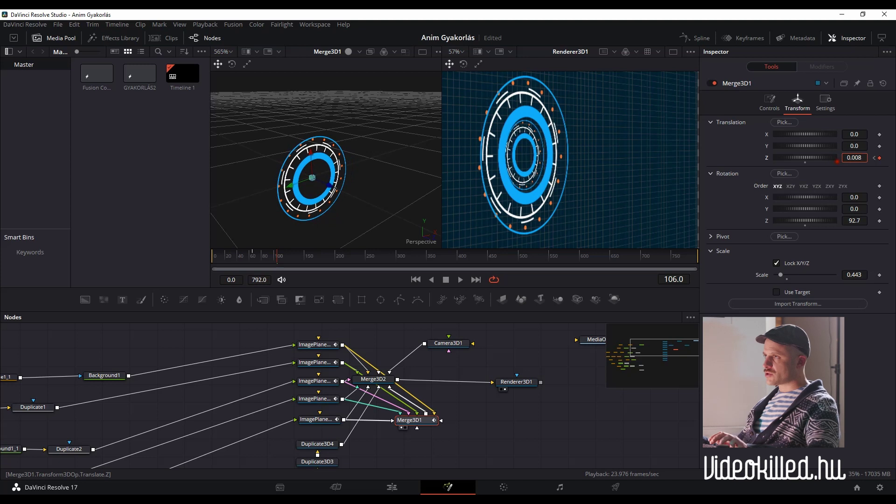
left_click_drag(282, 259, 172, 263)
key("space")
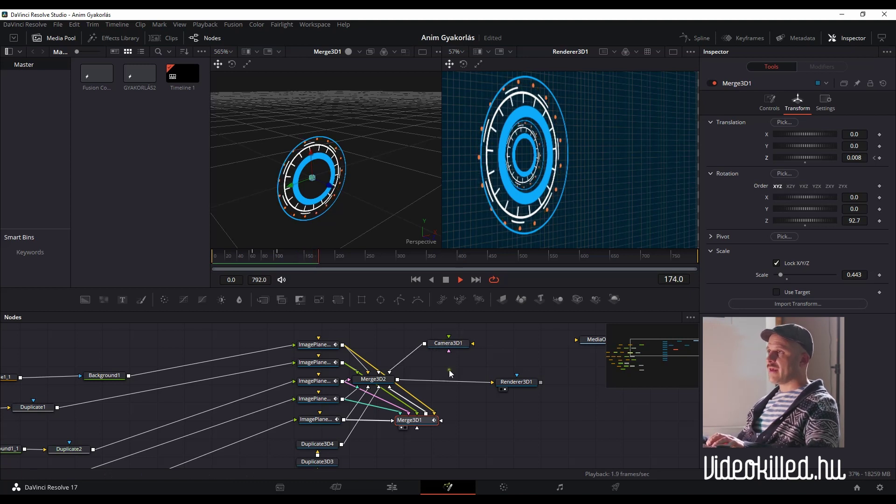
key("space")
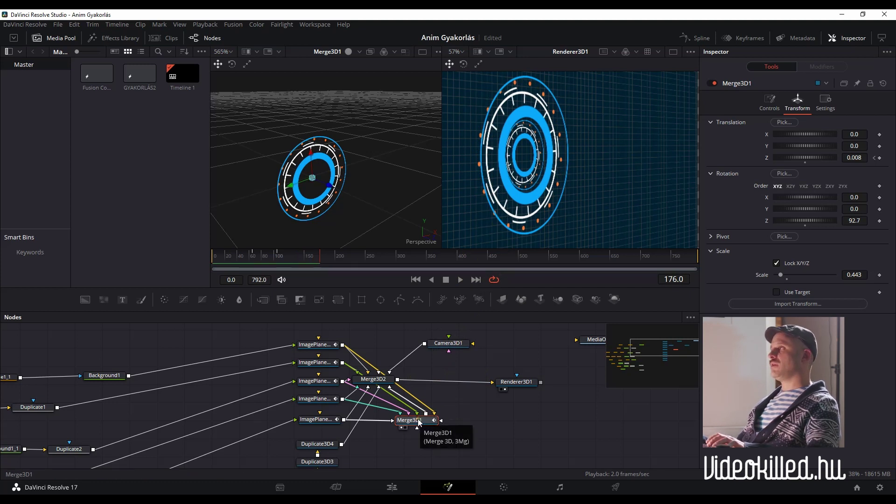
right_click(477, 417)
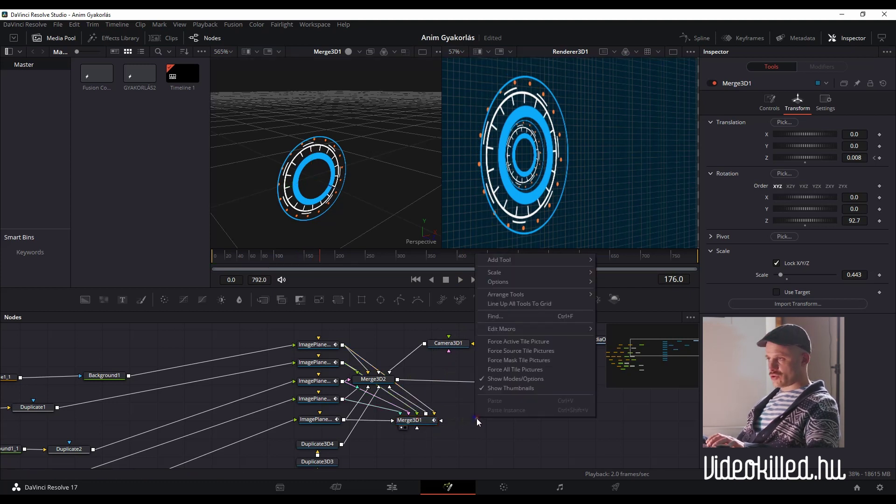
left_click(443, 434)
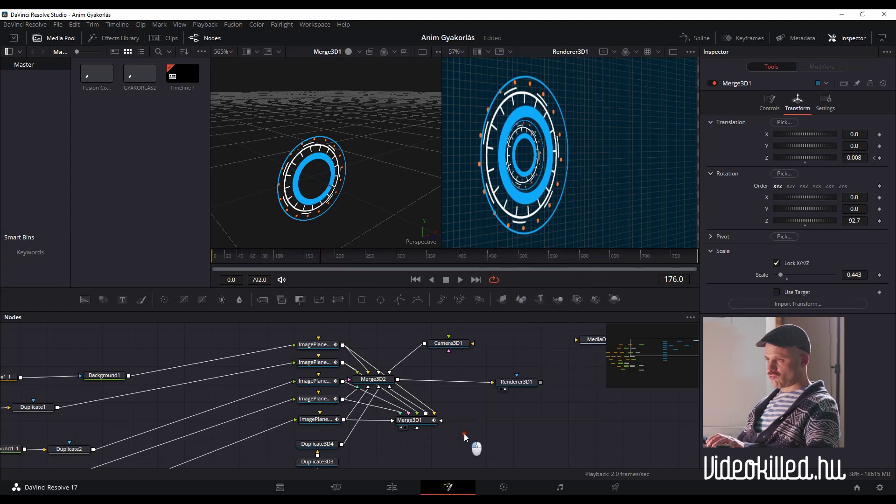
left_click(414, 421)
left_click(482, 418)
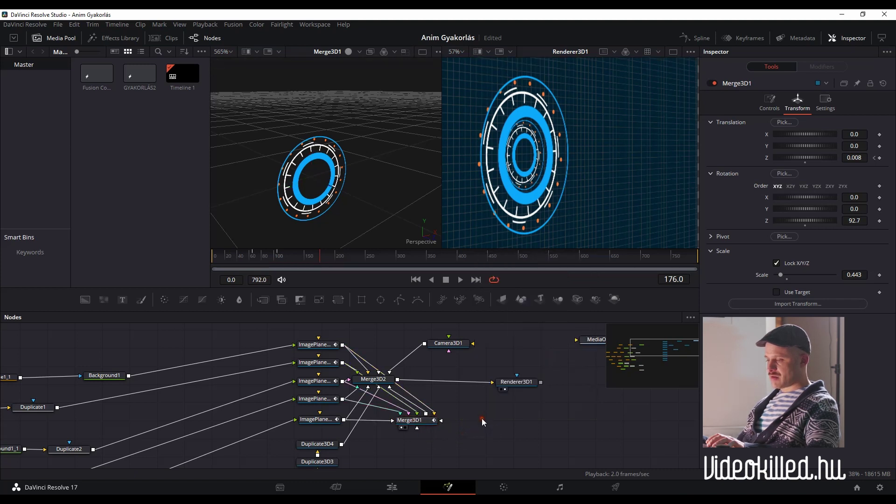
key("shift+space")
type("merge")
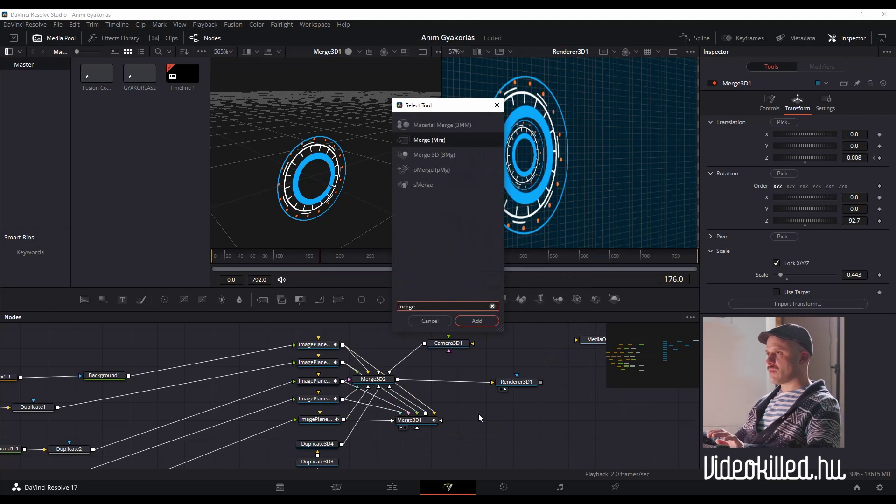
type(" 3d")
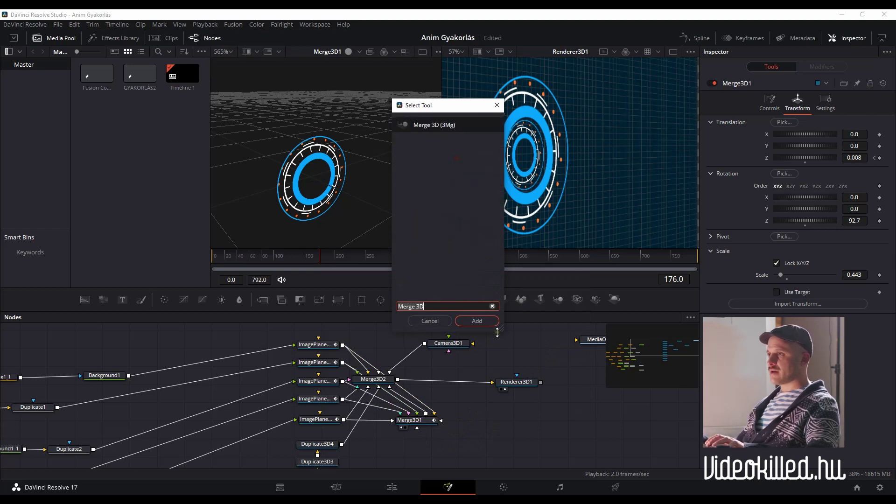
left_click(477, 321)
left_click_drag(478, 420, 482, 423)
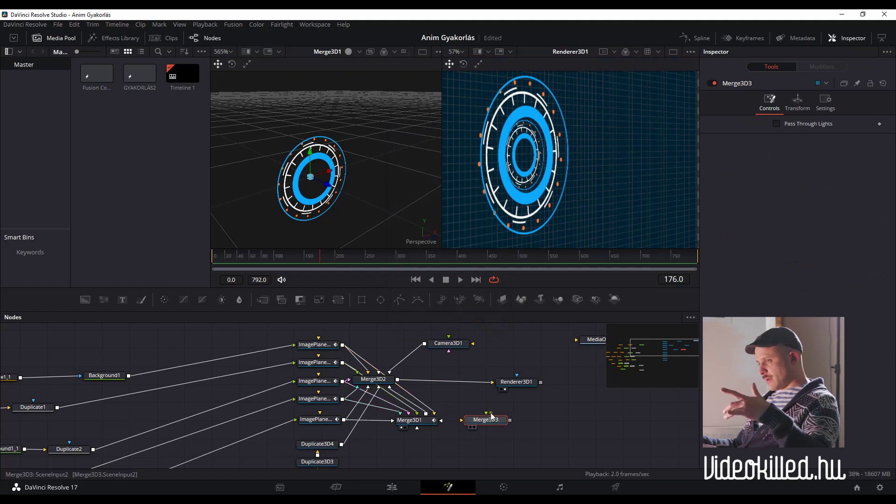
left_click_drag(487, 421, 481, 423)
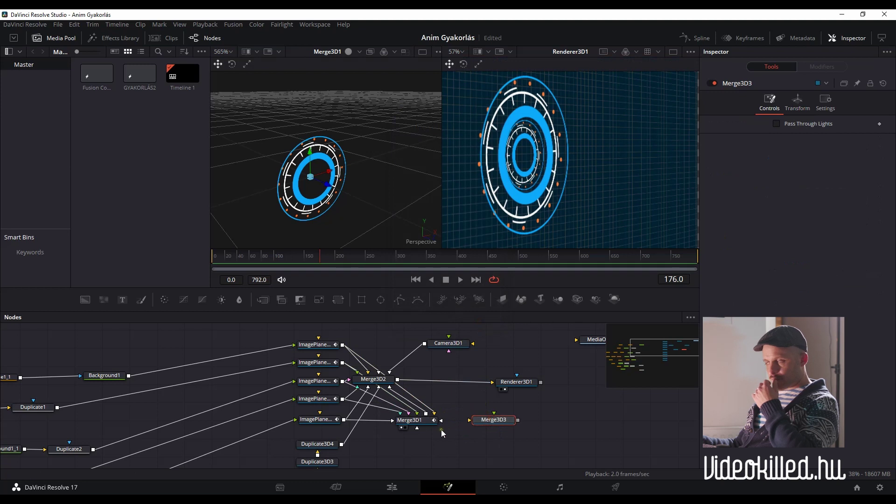
left_click(427, 423)
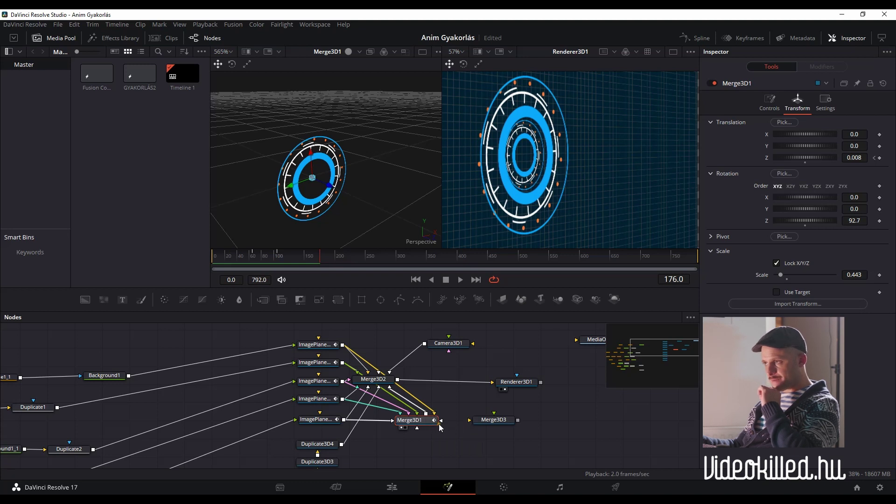
left_click_drag(427, 414, 521, 423)
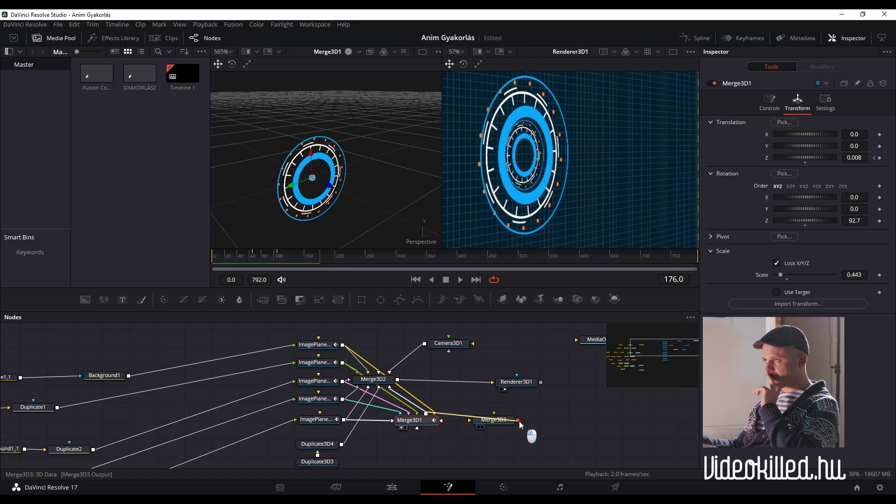
left_click_drag(496, 422, 509, 426)
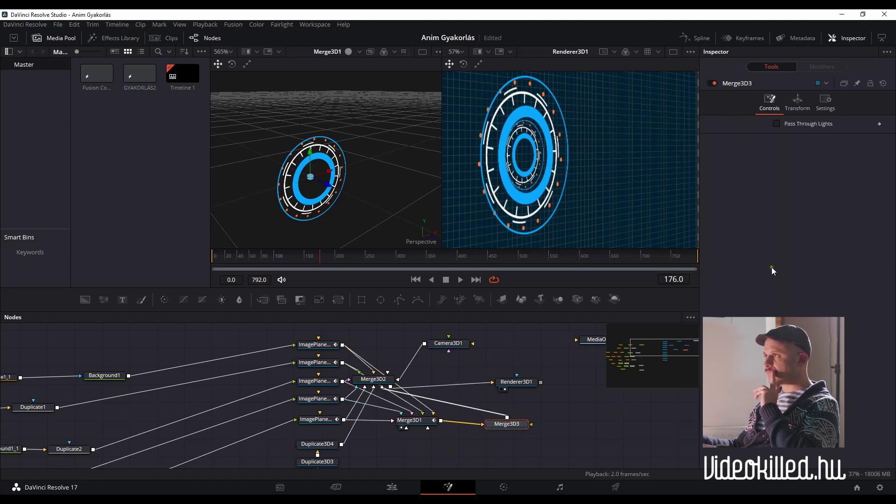
left_click(799, 104)
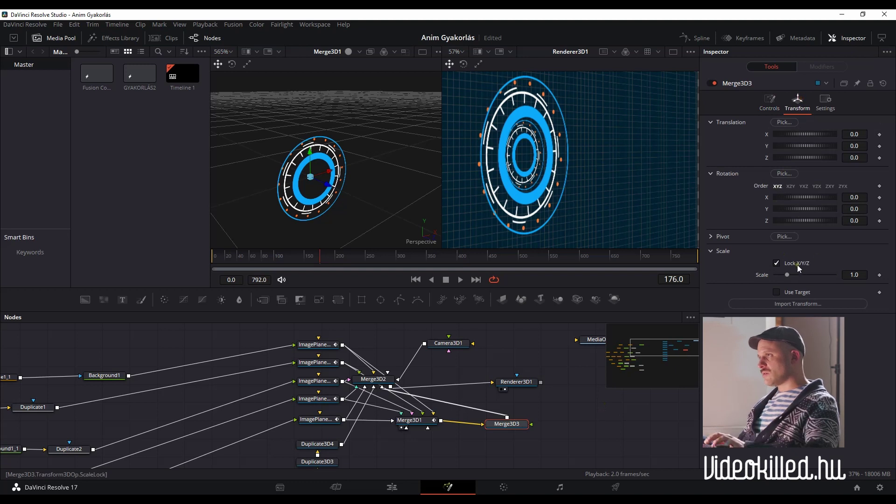
left_click_drag(865, 284, 836, 284)
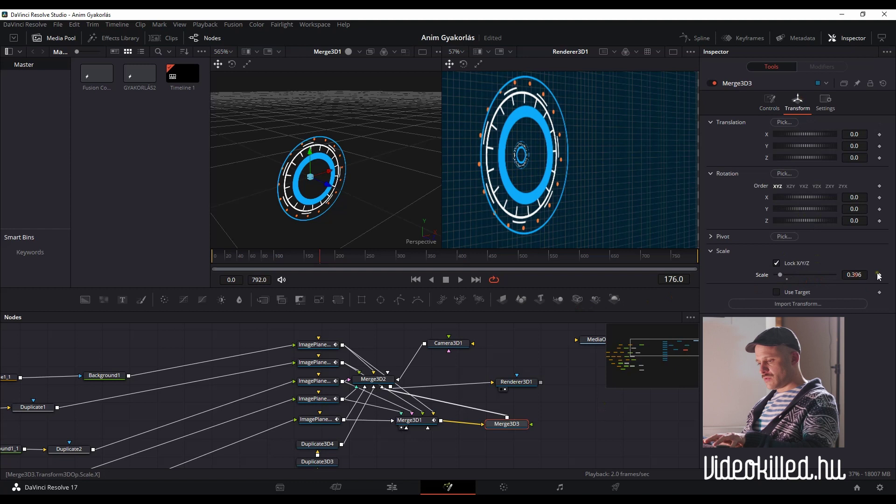
type("1")
key("Return")
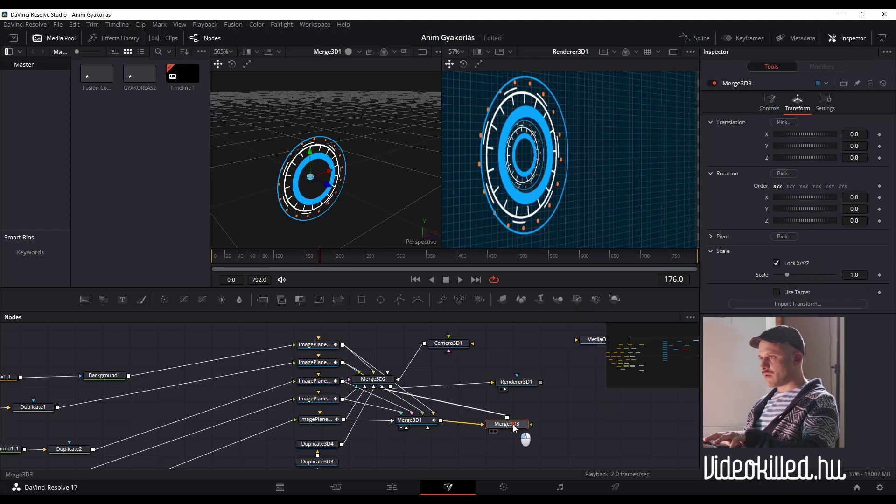
key("Delete")
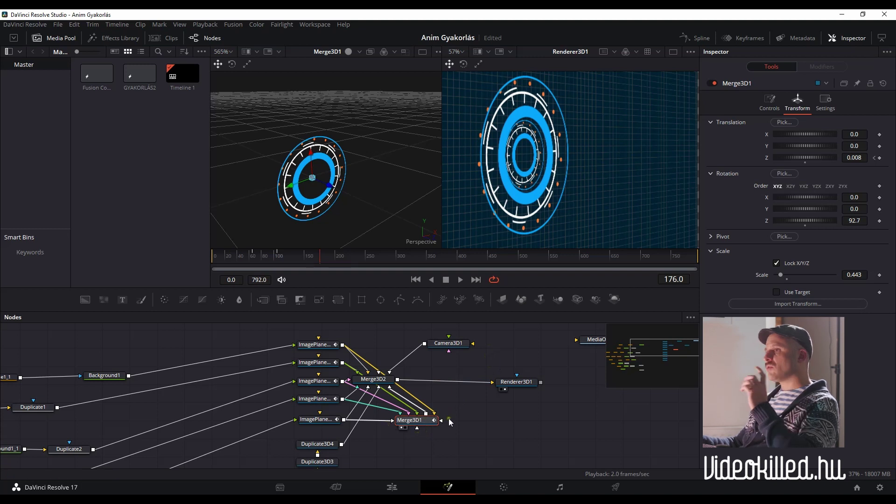
Step: Add a new Merge 3D node (Merge3D3) to the node tree
left_click(490, 424)
key("shift+space")
type("Merge 3D")
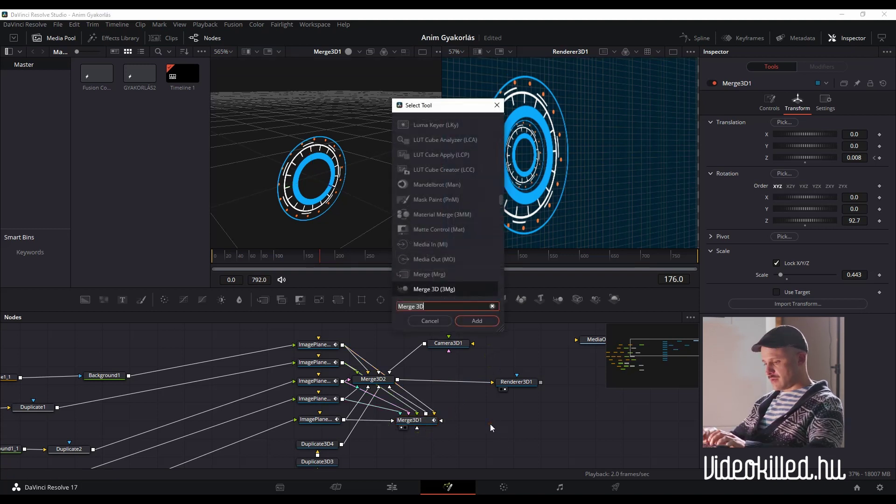
key("Return")
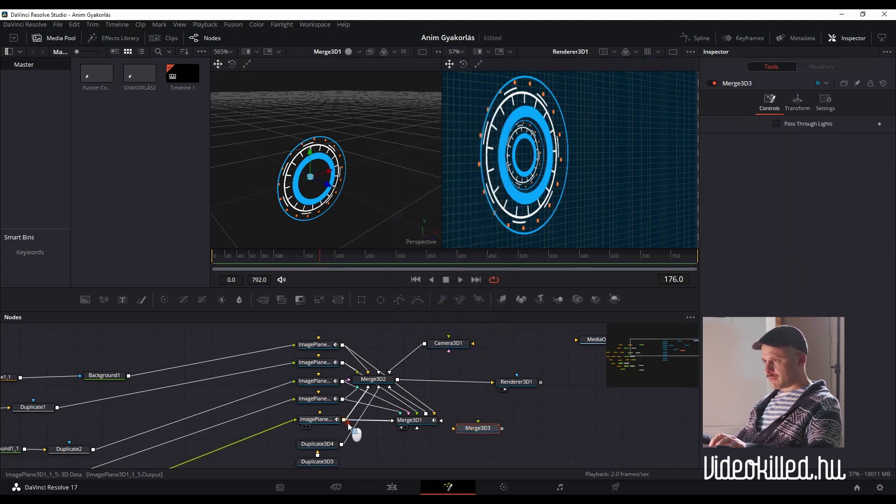
Step: Connect all five ImagePlane outputs into Merge3D3's inputs
left_click_drag(344, 420, 474, 428)
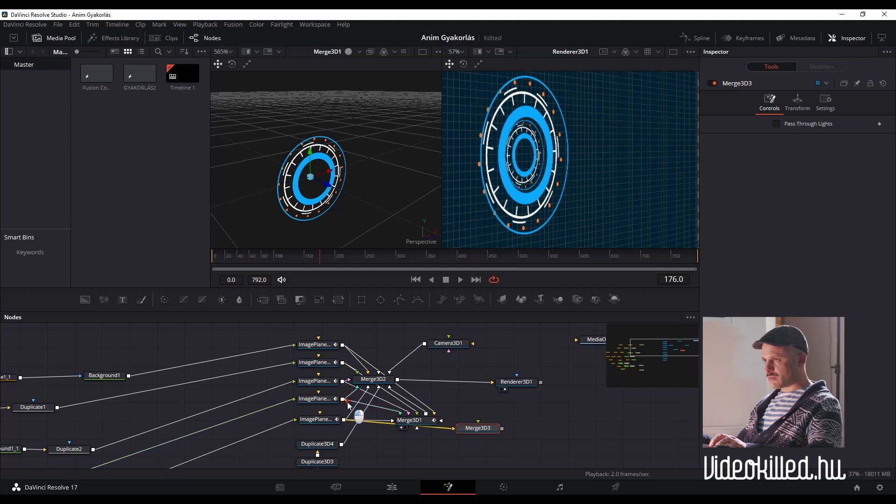
left_click_drag(344, 400, 476, 427)
left_click_drag(348, 385, 486, 427)
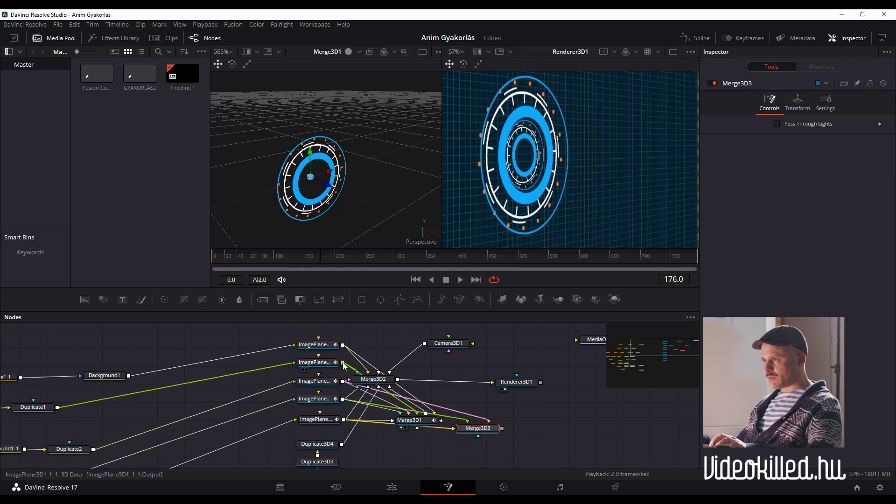
left_click_drag(344, 364, 476, 426)
mouse_move(342, 346)
left_mouse_down()
mouse_move(478, 427)
mouse_move(399, 469)
left_mouse_up()
Step: Restore Merge3D3's position and feed its output into Merge3D2
key("ctrl+z")
key("ctrl+shift+z")
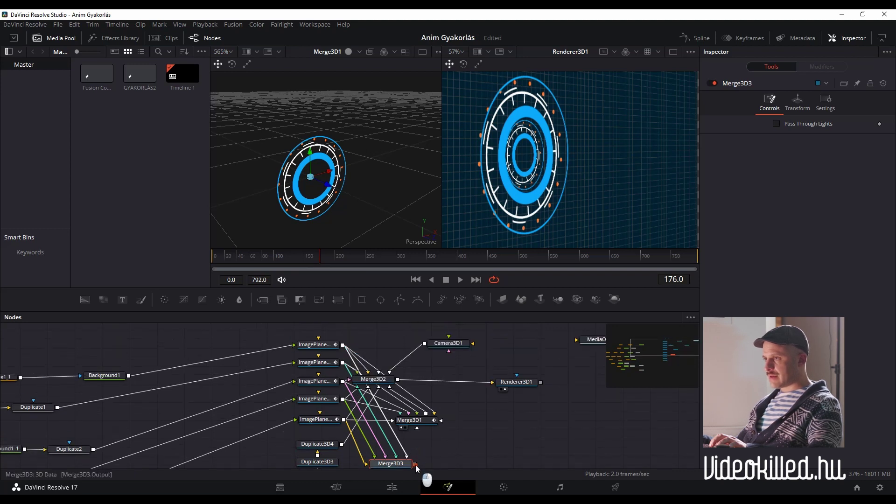
left_click_drag(415, 465, 385, 382)
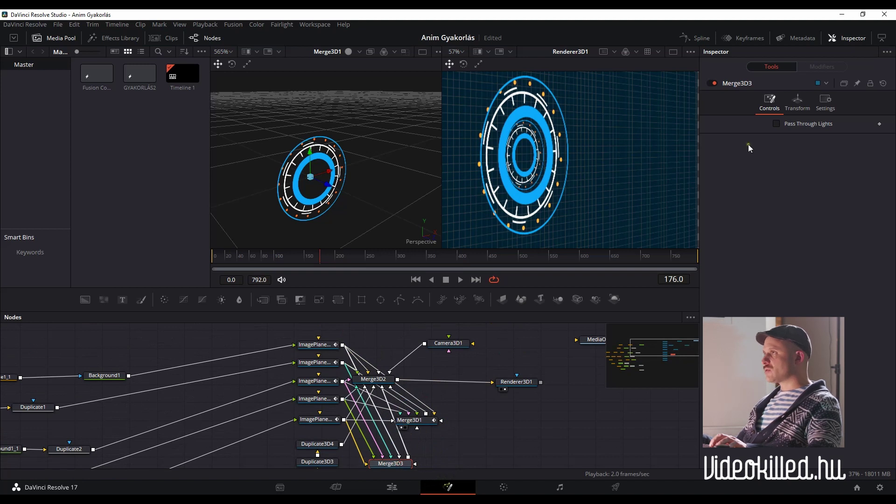
Step: Scale the Merge3D3 rings down to 0.19 and play the animation to check
left_click(798, 103)
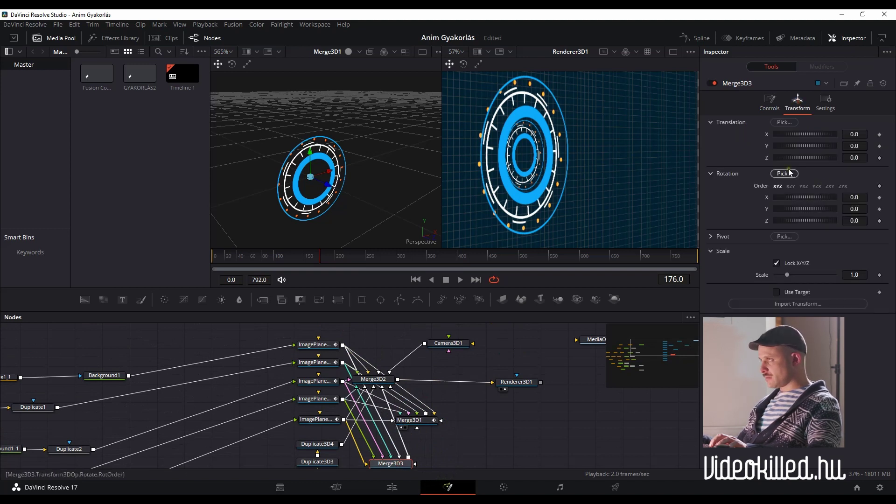
mouse_move(854, 276)
left_mouse_down()
mouse_move(826, 276)
mouse_move(835, 275)
left_mouse_up()
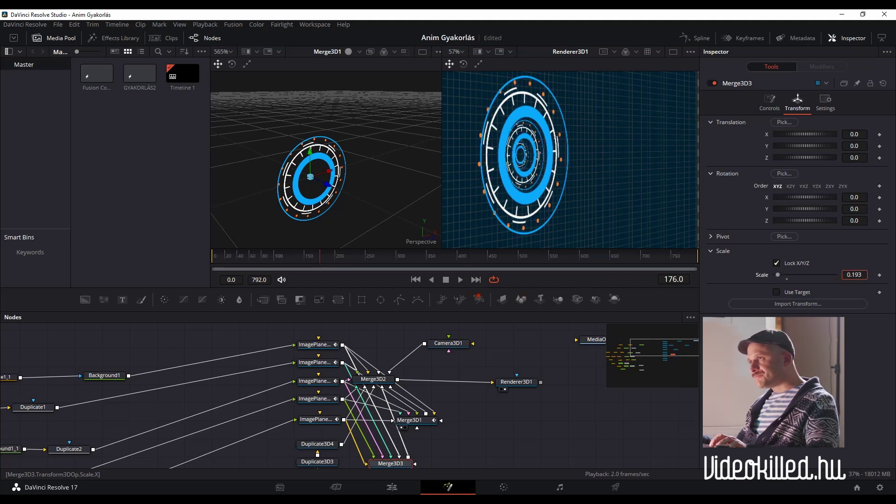
left_click_drag(855, 275, 861, 284)
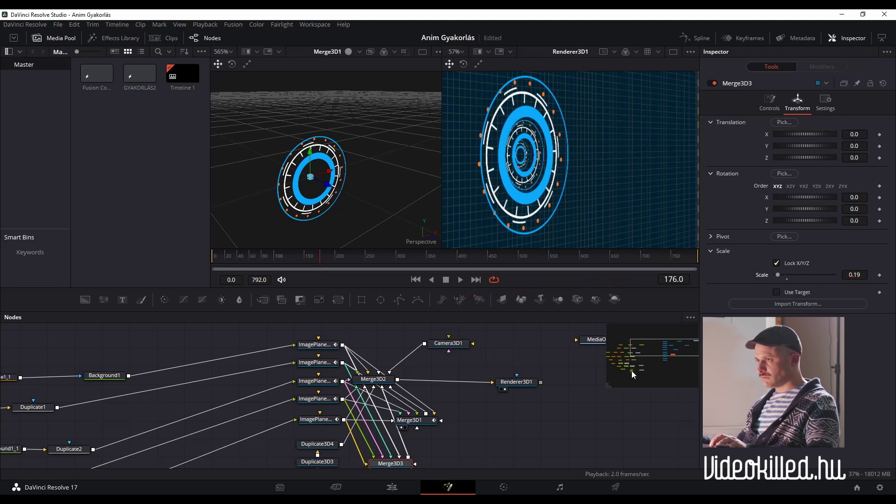
left_click_drag(314, 260, 186, 256)
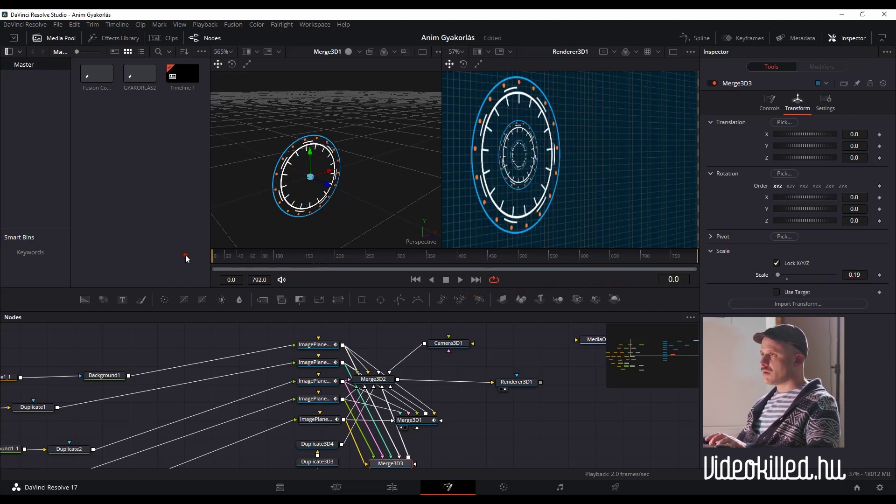
key("space")
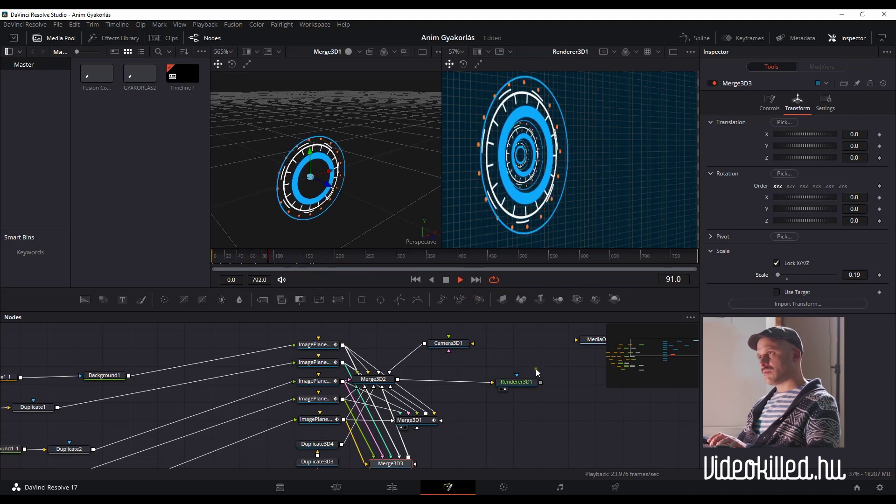
key("space")
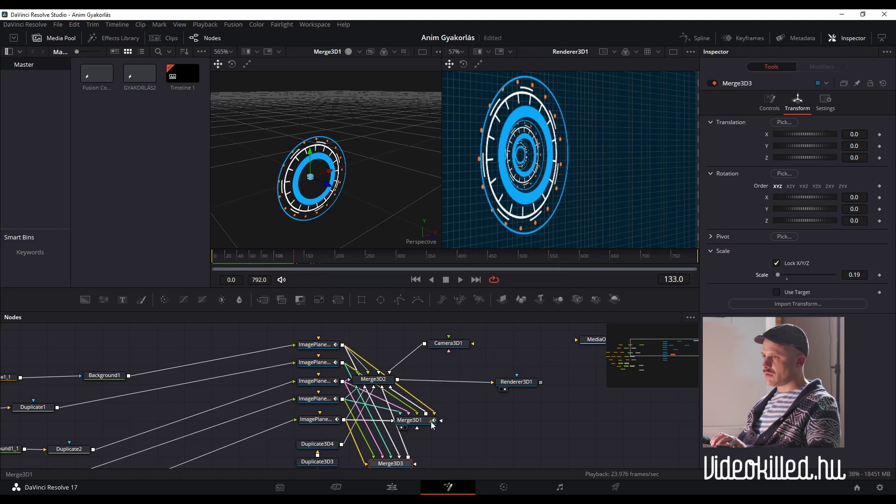
Step: Keyframe Merge3D3 Translation Z at frame 104 and raise it slightly at frame 140
mouse_move(270, 261)
left_mouse_down()
mouse_move(239, 282)
mouse_move(277, 285)
left_mouse_up()
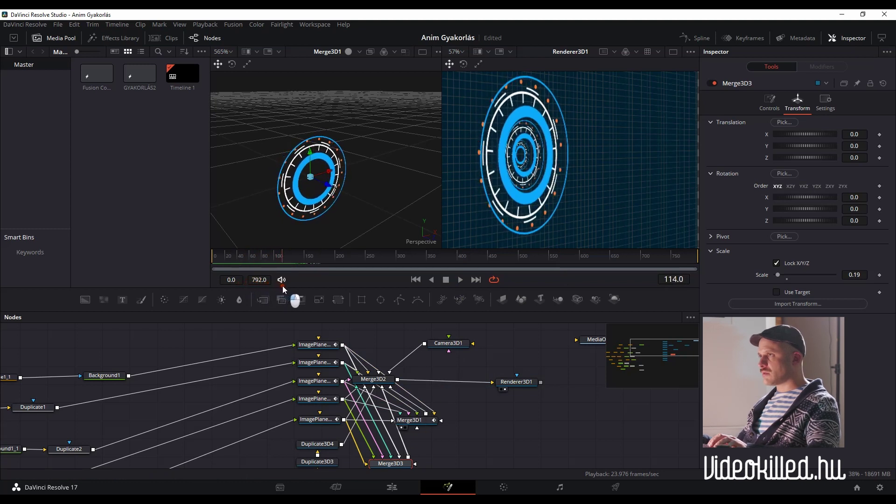
left_click_drag(277, 286, 277, 288)
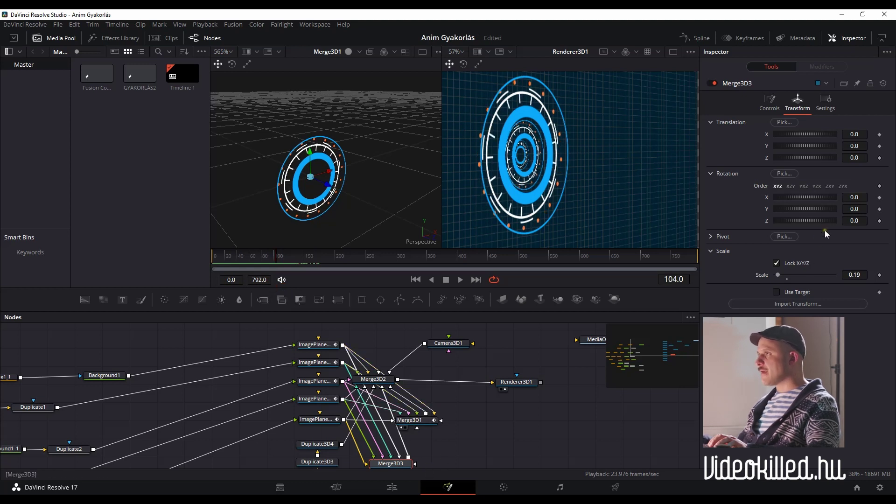
left_click(879, 157)
key("space")
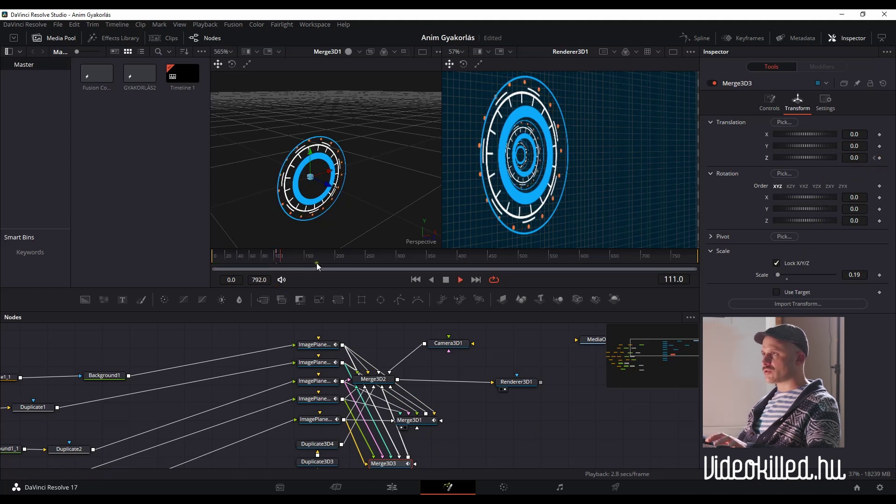
key("space")
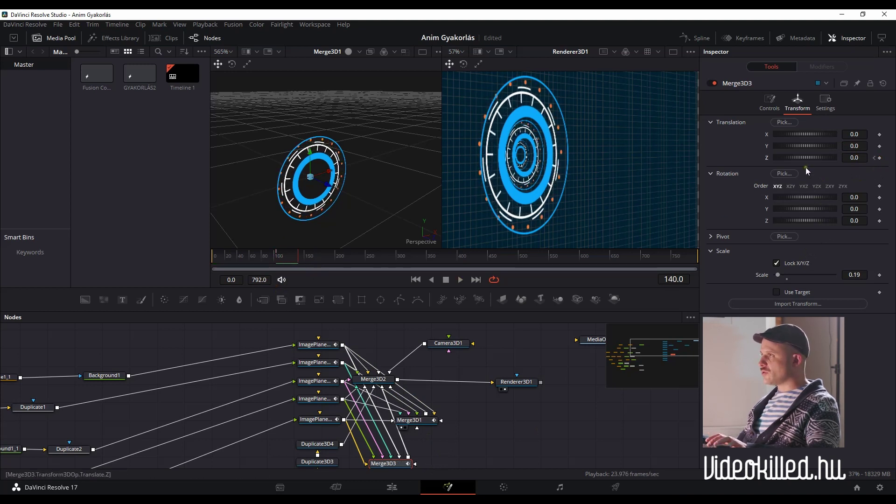
left_click_drag(853, 159, 854, 159)
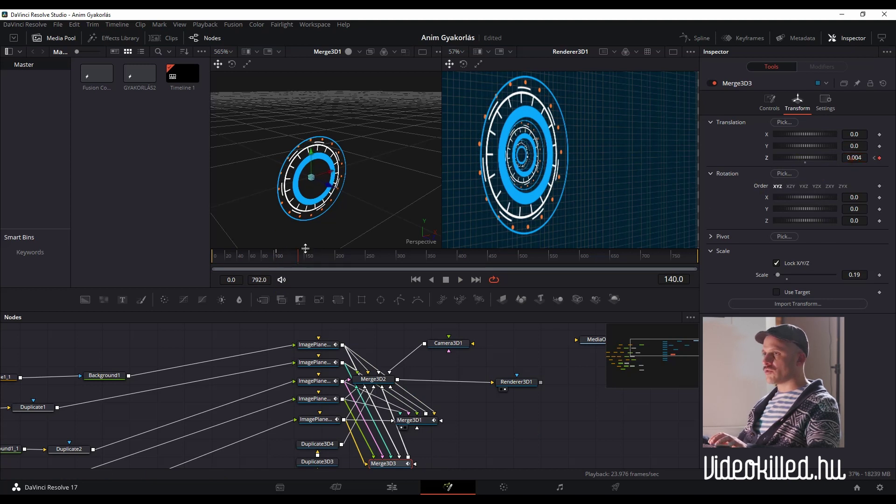
Step: Play back from the start to check the rings' forward drift in Z
left_click_drag(290, 259, 184, 262)
key("space")
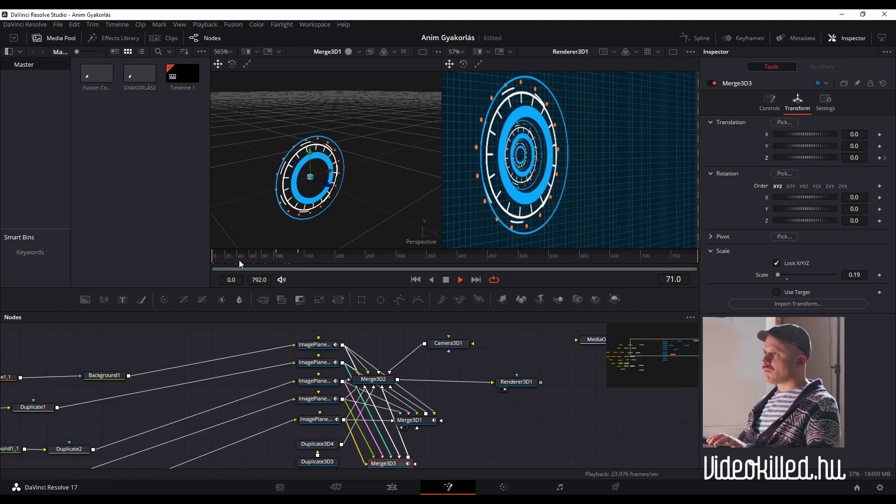
key("space")
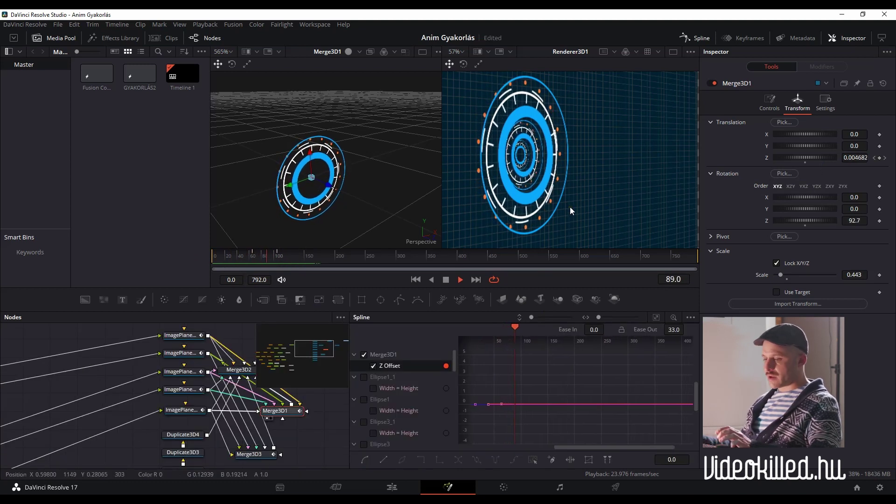
key("space")
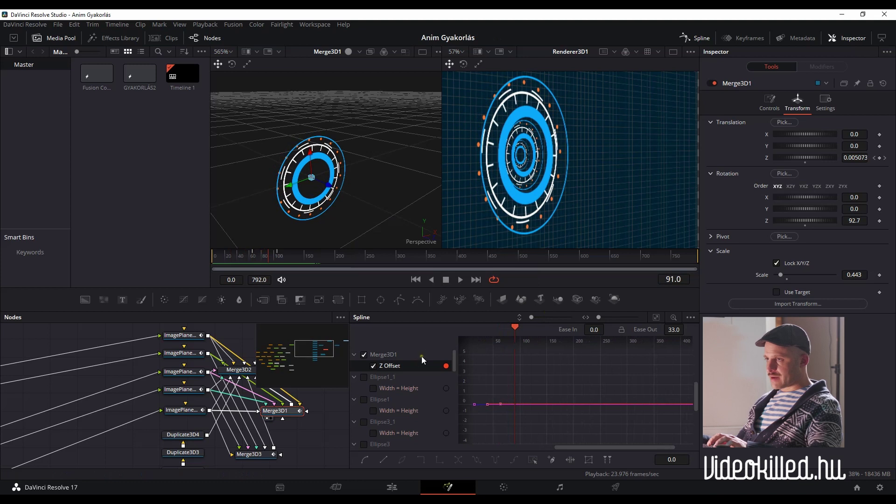
Step: Bring the camera nodes into view and show the full Merge3D2 scene in the left viewer
left_click_drag(321, 433, 265, 425)
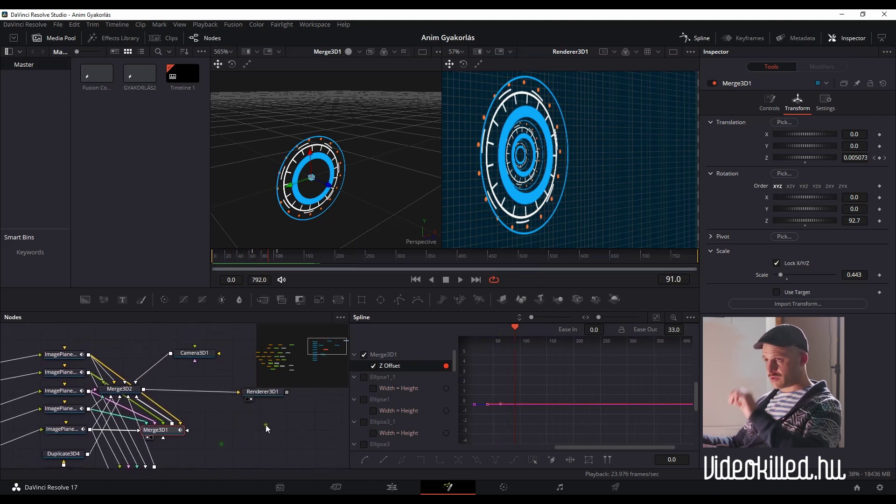
left_click(196, 355)
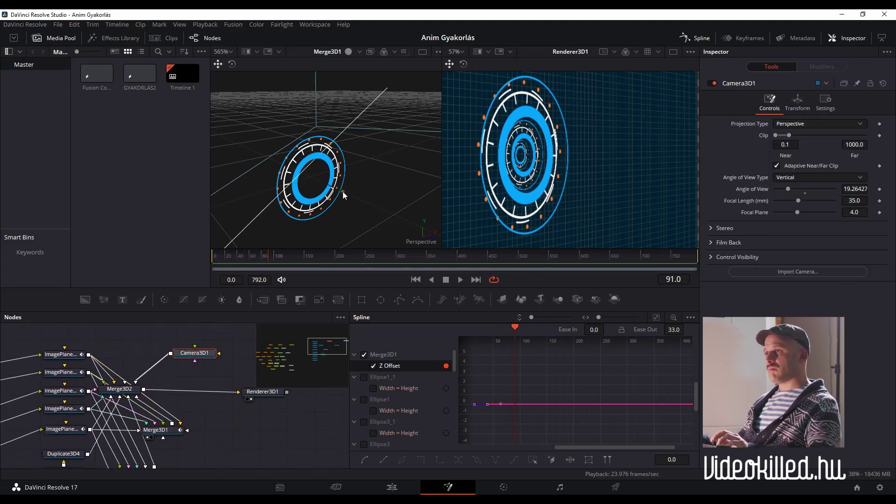
key("ctrl+1")
scroll(341, 193, "up", 2)
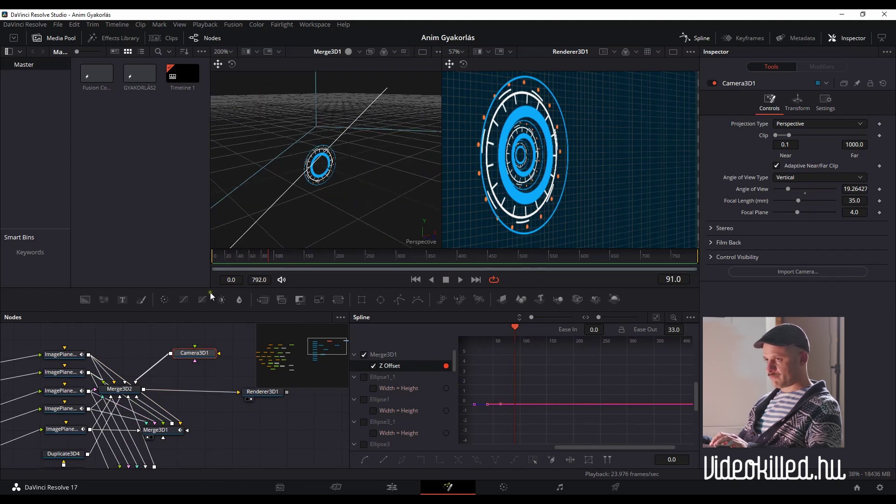
left_click(131, 390)
key("1")
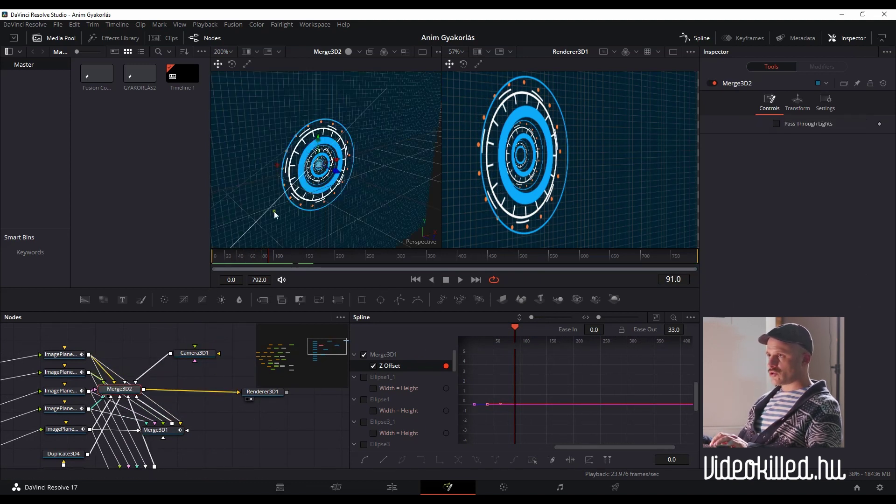
scroll(311, 204, "down", 2)
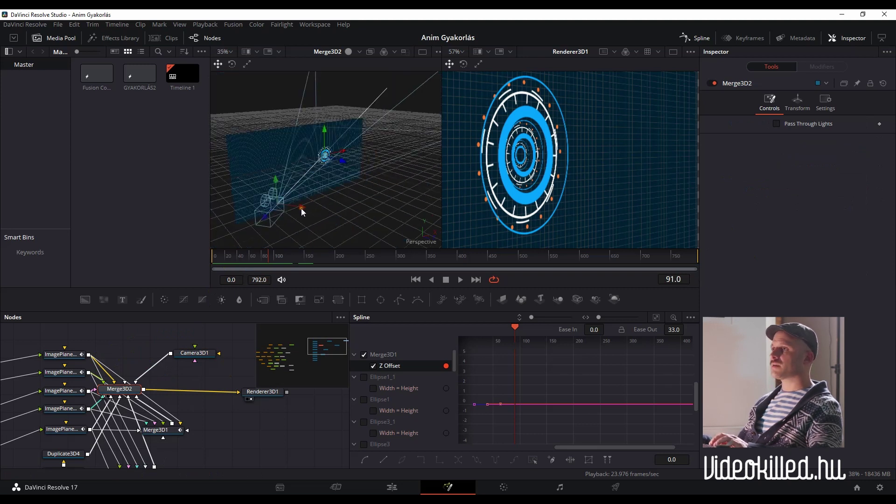
Step: Check ImagePlane3D1_1_7's Transform settings, then select Camera3D1
left_click(269, 214)
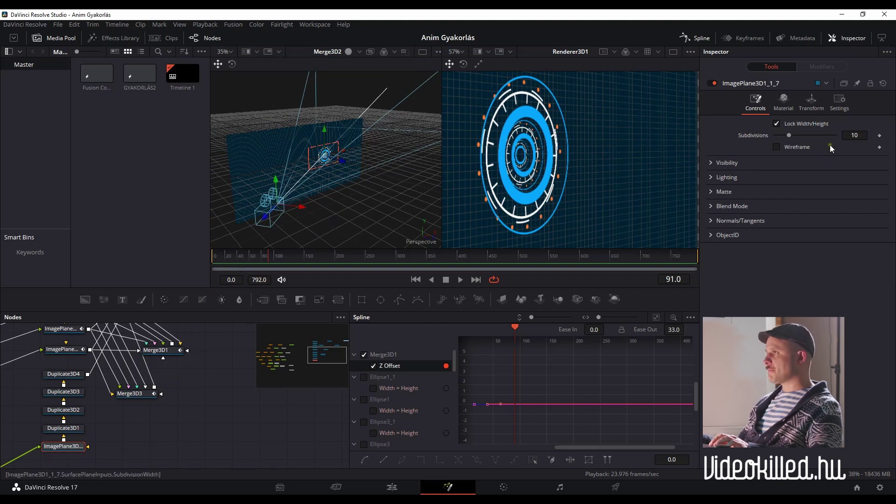
left_click(812, 102)
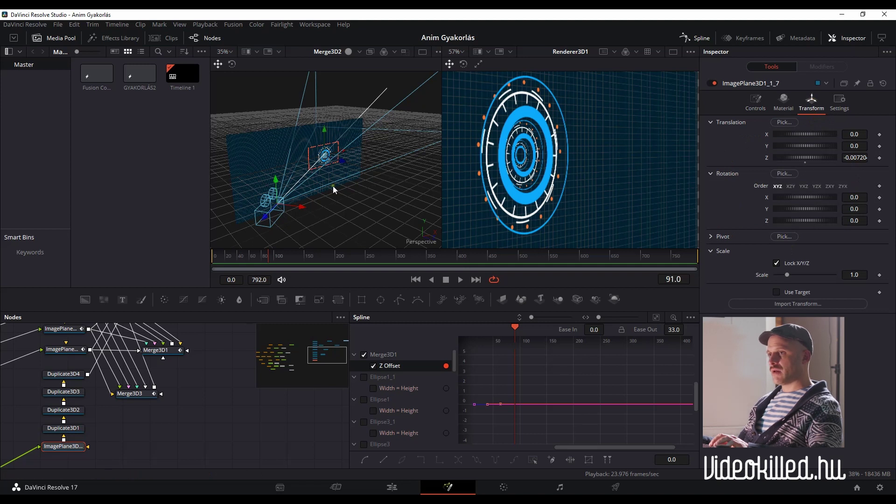
scroll(223, 377, "up", 5)
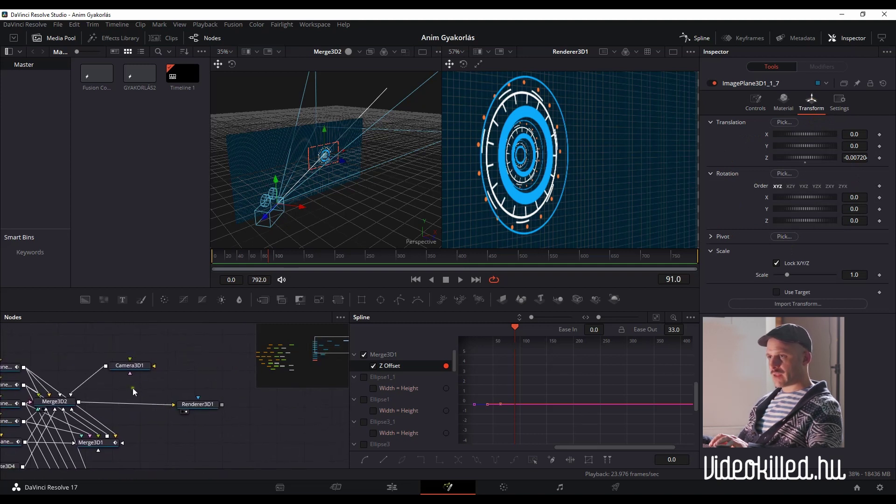
left_click(132, 366)
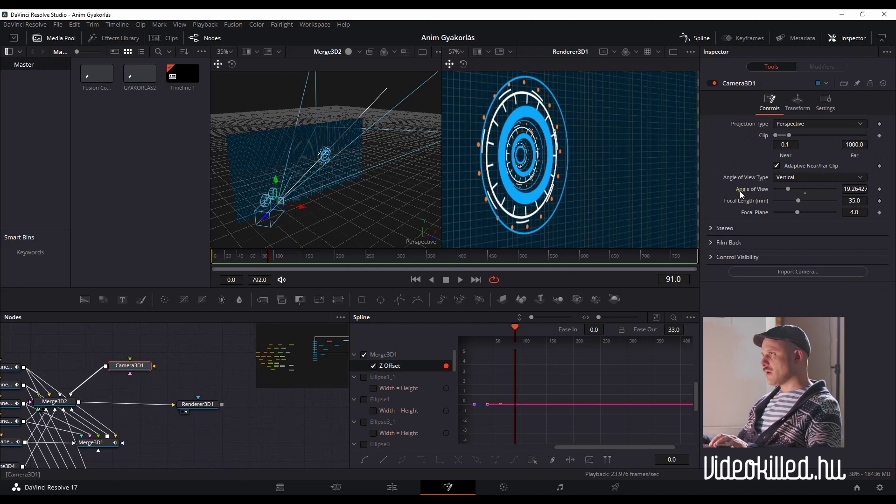
Step: Reset Camera3D1's Translation X, Y, Z and Rotation Y to zero
left_click(799, 102)
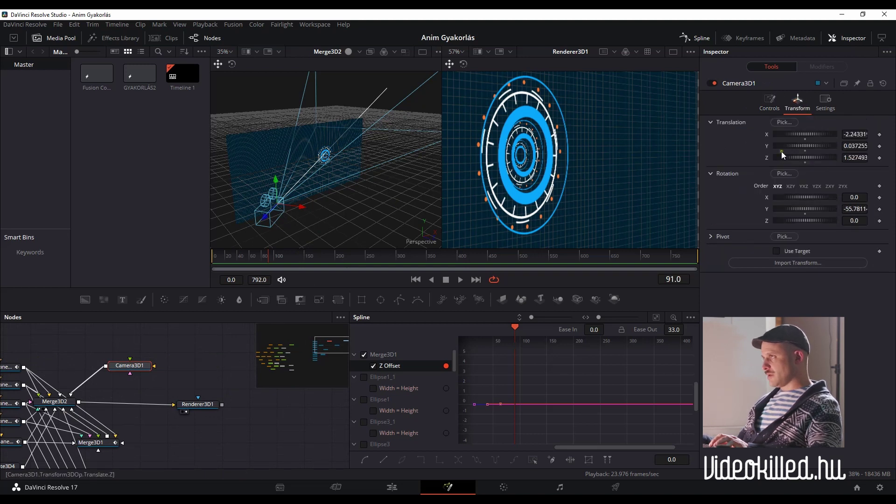
double_click(769, 134)
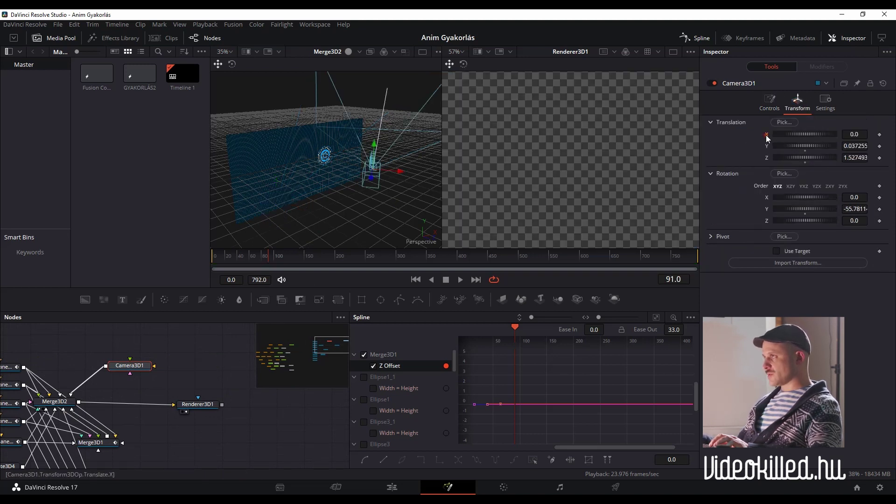
double_click(767, 146)
double_click(766, 158)
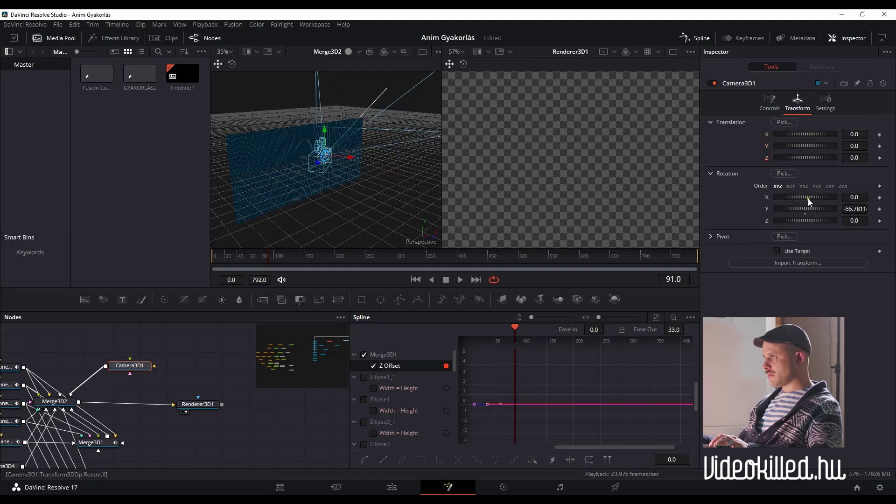
double_click(767, 209)
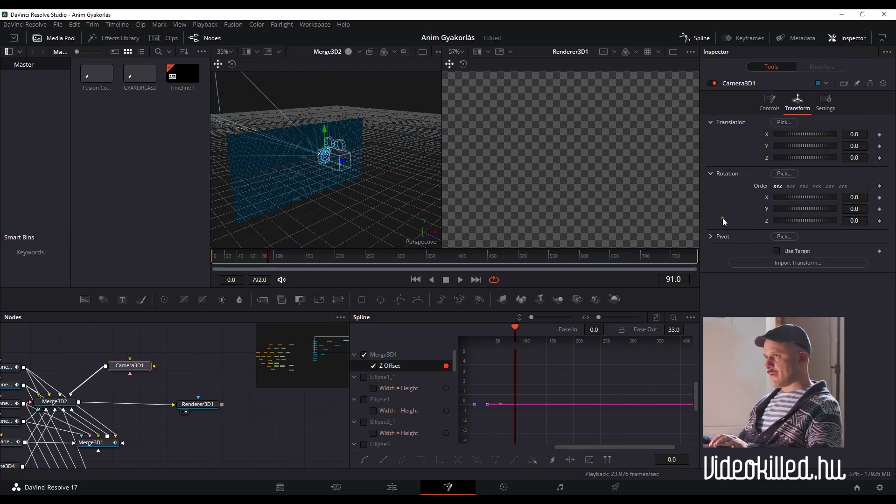
Step: Pull the camera back and adjust it along Z to about 1.76 so the rings fill the frame
left_click_drag(343, 163, 479, 260)
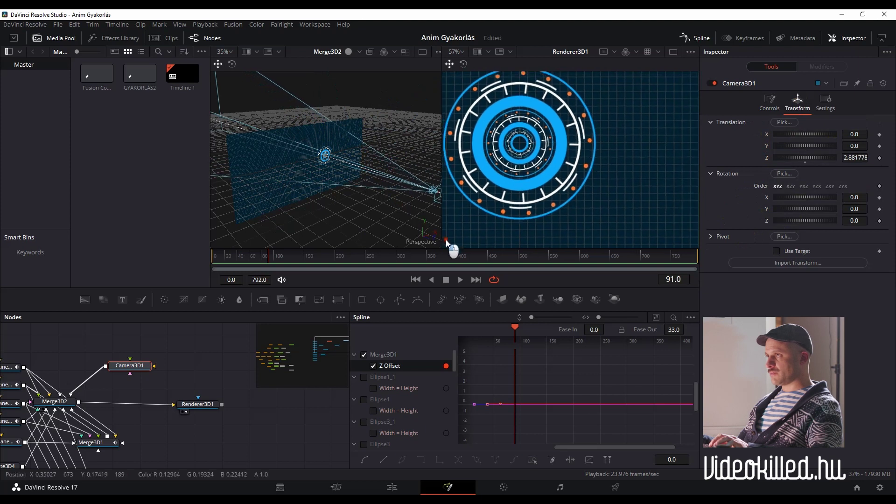
left_click_drag(513, 200, 571, 208)
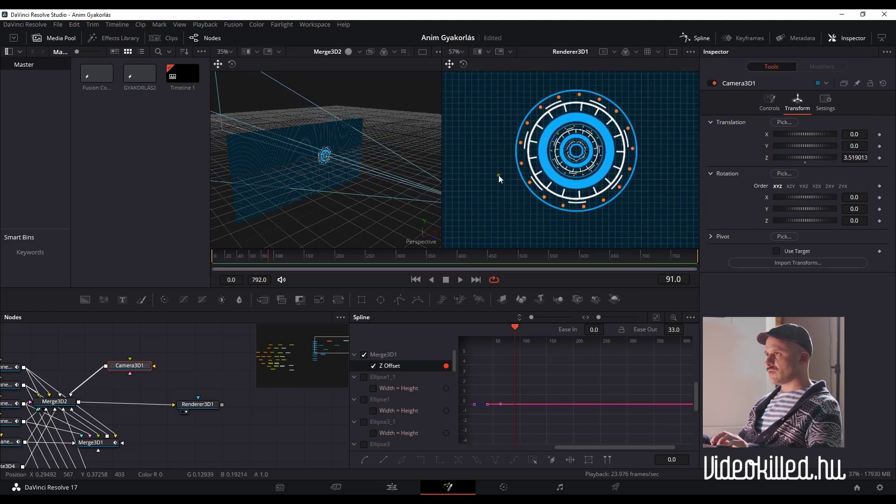
scroll(502, 173, "down", 4)
left_click_drag(507, 182, 529, 192)
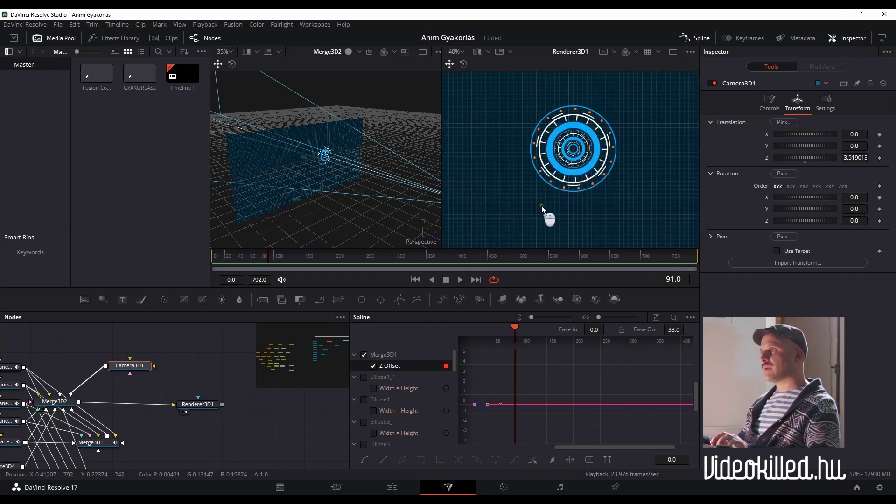
left_click_drag(539, 201, 541, 220)
scroll(546, 222, "up", 2)
left_click_drag(427, 197, 303, 206)
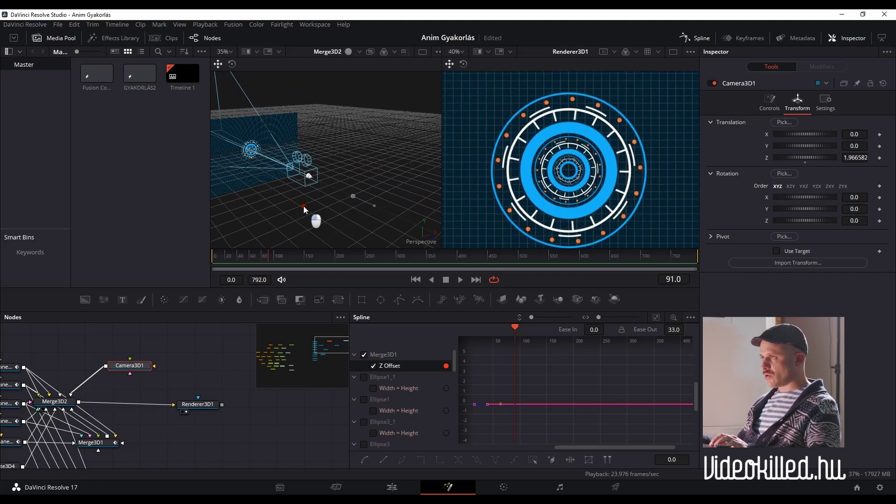
scroll(576, 195, "down", 3)
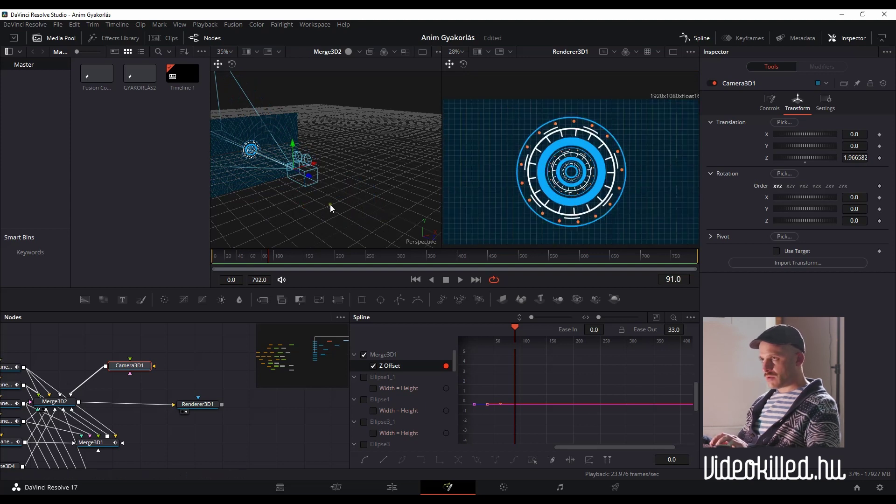
left_click_drag(310, 178, 301, 177)
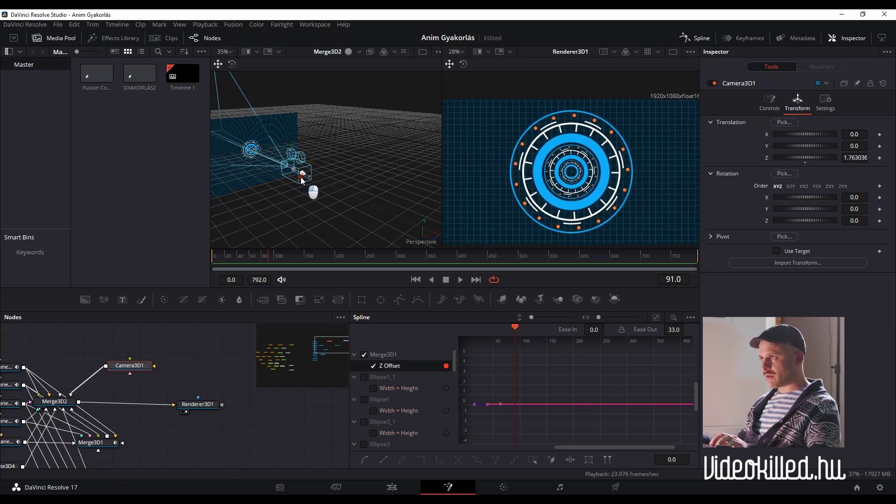
scroll(575, 175, "up", 2)
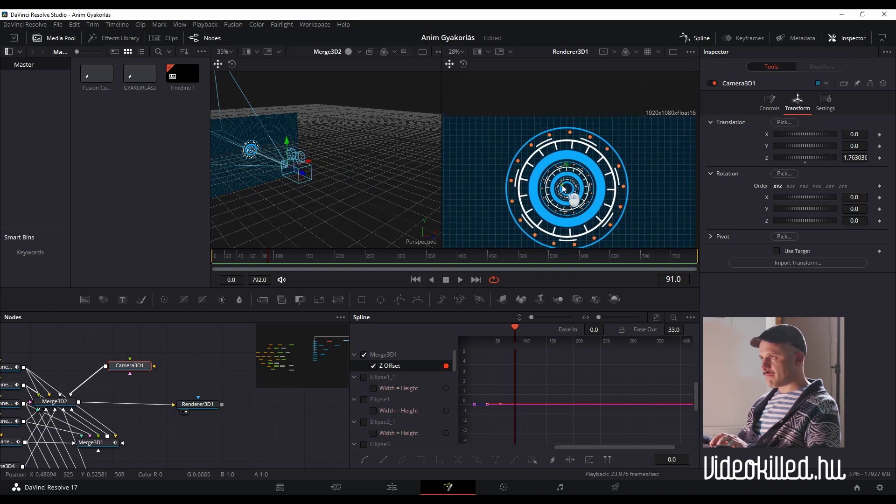
scroll(575, 175, "down", 2)
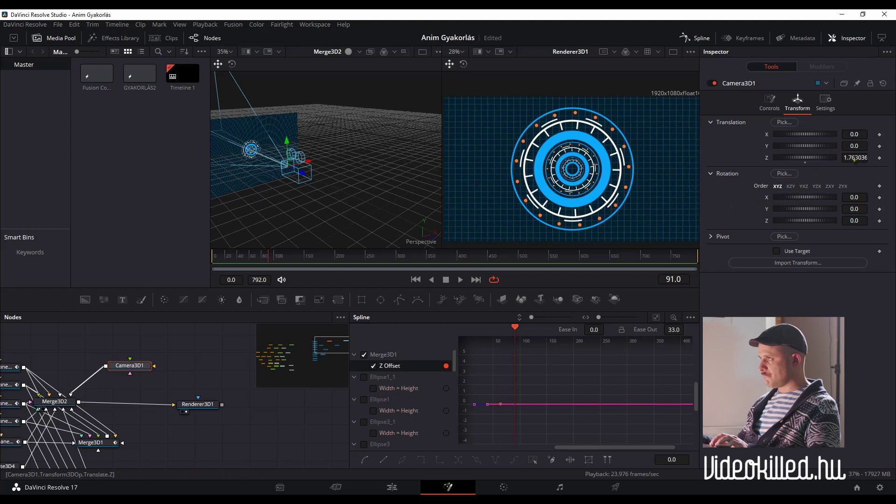
Step: Keyframe Camera3D1's translation and rotation X/Y/Z at frame 91, then pull it back to Z 2.275
left_click(880, 134)
left_click(880, 145)
left_click(880, 158)
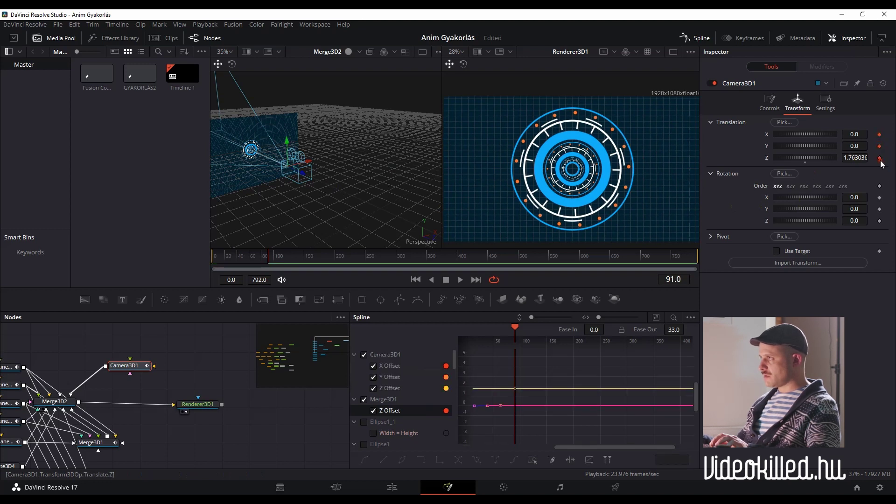
left_click(880, 197)
left_click(880, 209)
left_click(880, 220)
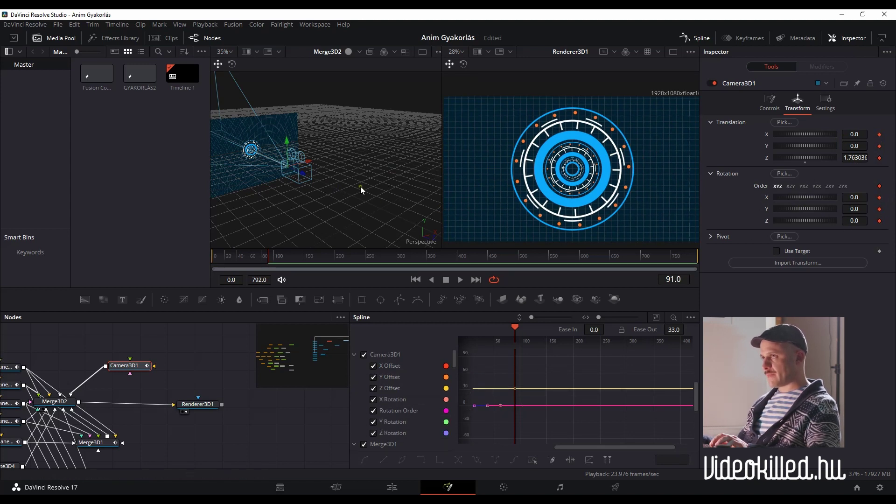
left_click_drag(303, 173, 316, 190)
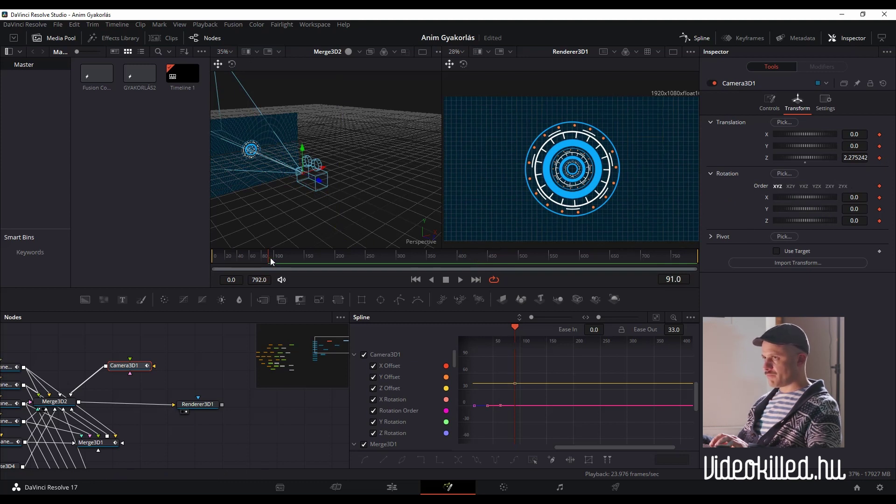
Step: Scrub to preview the camera move, return to about frame 92, and show the Keyframes timeline
left_click_drag(271, 258, 288, 264)
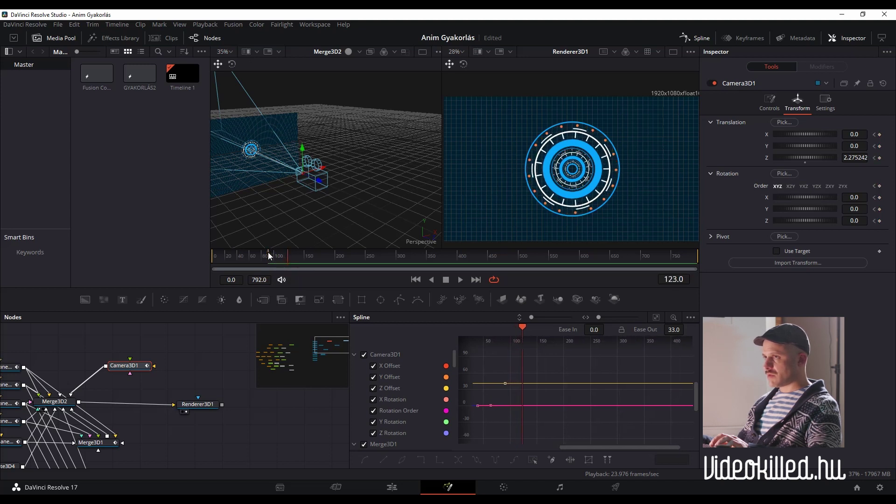
left_click(269, 255)
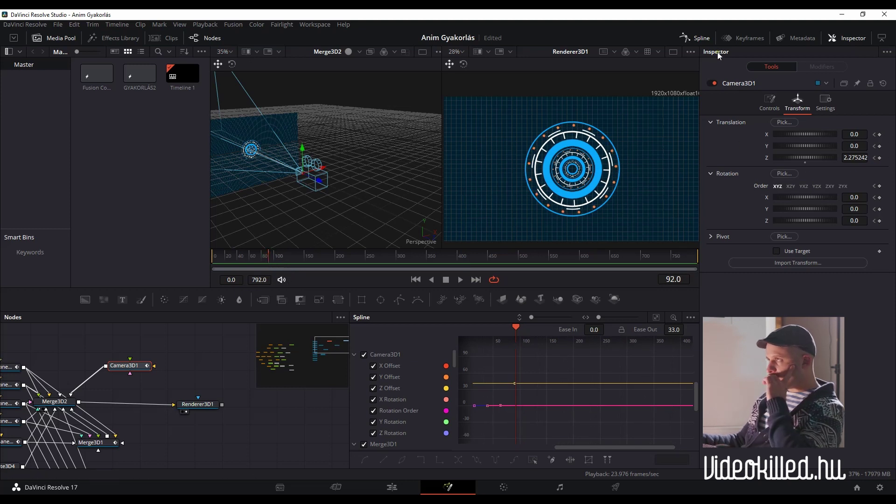
left_click(748, 38)
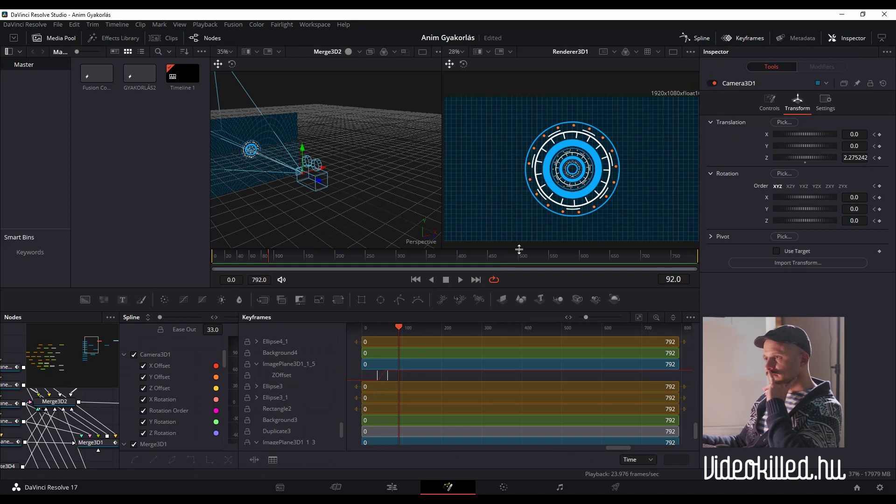
Step: Shift the ZRotation keyframe earlier to frame 80 and scroll the track list to Camera3D1
scroll(389, 408, "down", 2)
left_click_drag(403, 439, 395, 442)
scroll(302, 416, "down", 2)
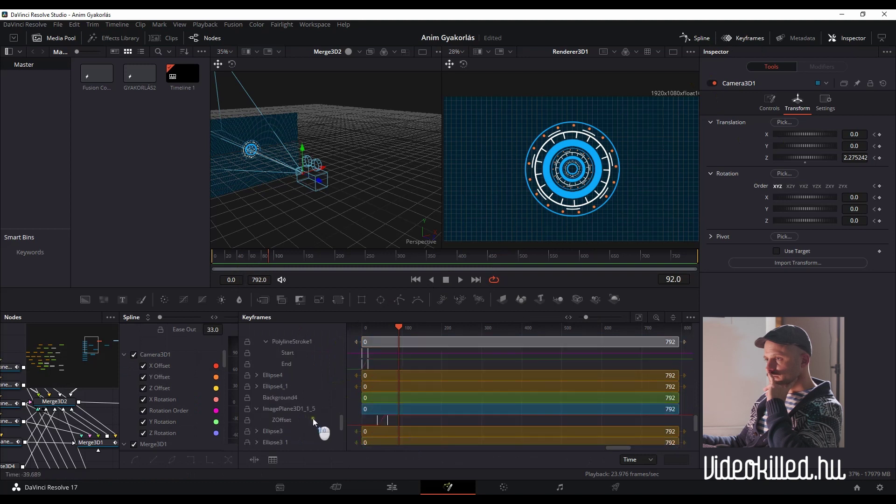
scroll(318, 420, "down", 3)
scroll(321, 422, "down", 2)
scroll(321, 422, "up", 2)
scroll(320, 421, "up", 1)
scroll(320, 422, "up", 1)
scroll(321, 421, "up", 1)
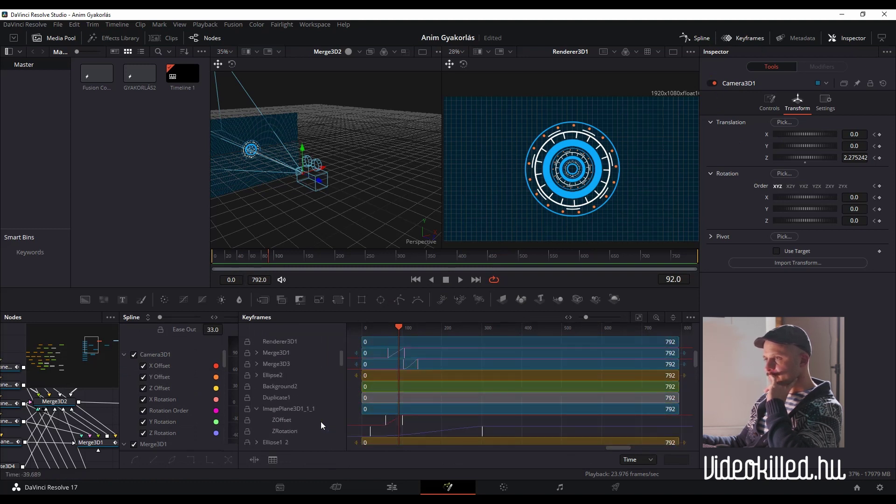
scroll(320, 421, "up", 3)
scroll(321, 421, "up", 4)
scroll(320, 422, "down", 2)
scroll(321, 422, "down", 1)
scroll(321, 422, "down", 1)
scroll(321, 421, "down", 1)
scroll(320, 422, "down", 2)
scroll(320, 421, "down", 1)
scroll(321, 422, "down", 1)
scroll(321, 422, "down", 1)
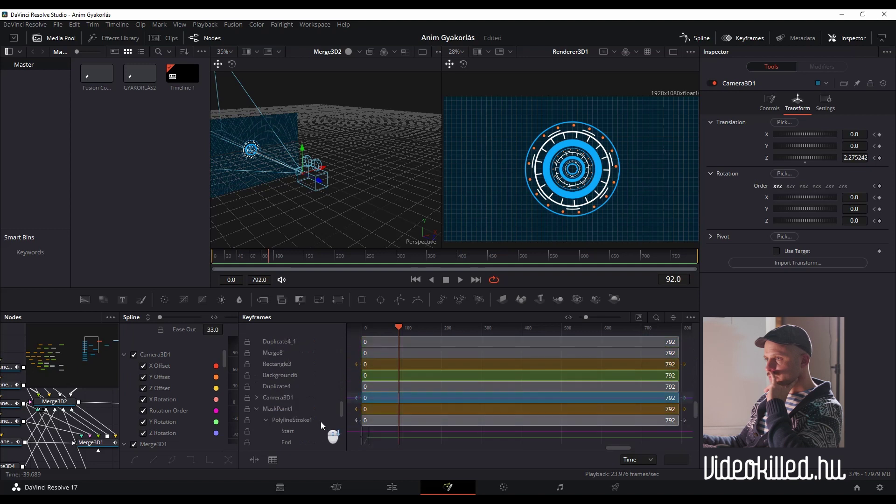
Step: Expand Camera3D1's tracks, select its keyframes, and zoom the ruler to show frames -300 to 500
left_click(256, 398)
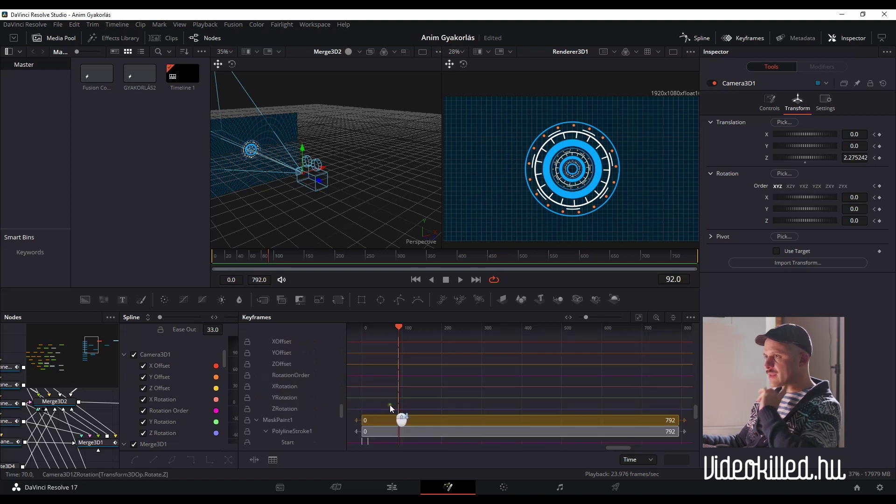
scroll(390, 405, "up", 3)
scroll(413, 407, "down", 5)
left_click_drag(413, 376, 394, 441)
scroll(393, 440, "down", 3)
scroll(401, 439, "up", 3)
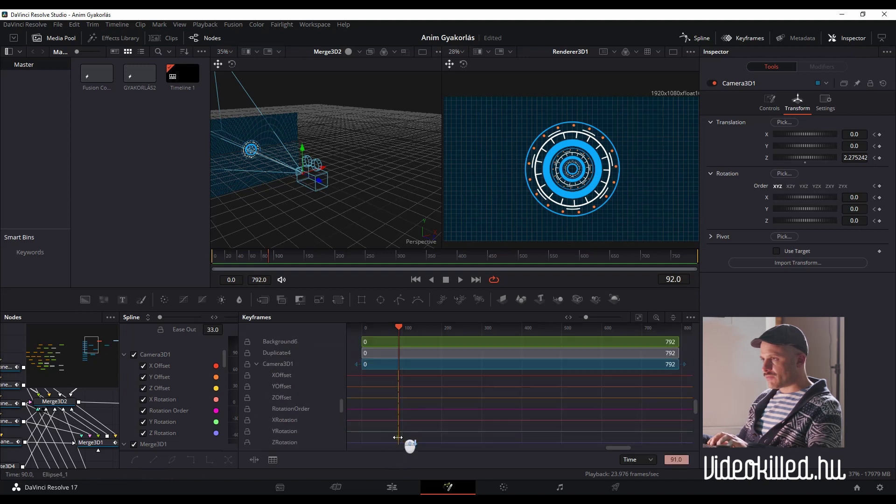
scroll(402, 438, "down", 3)
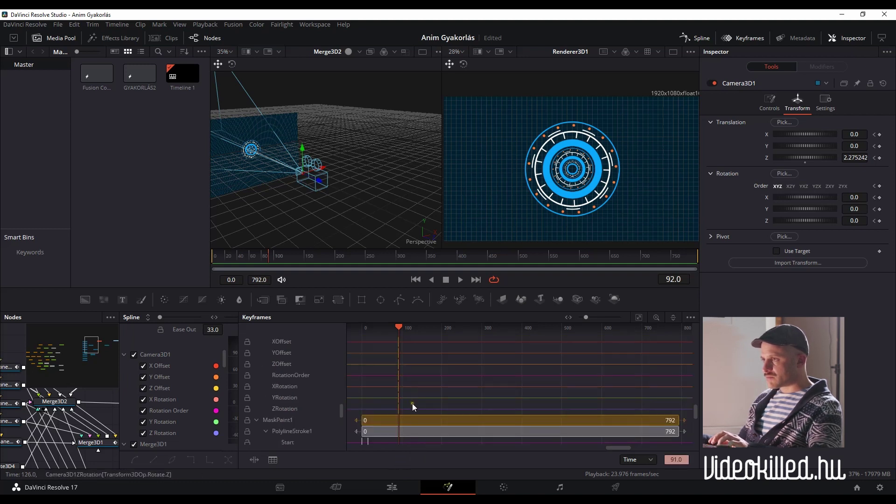
scroll(411, 401, "up", 3)
scroll(409, 401, "right", 2)
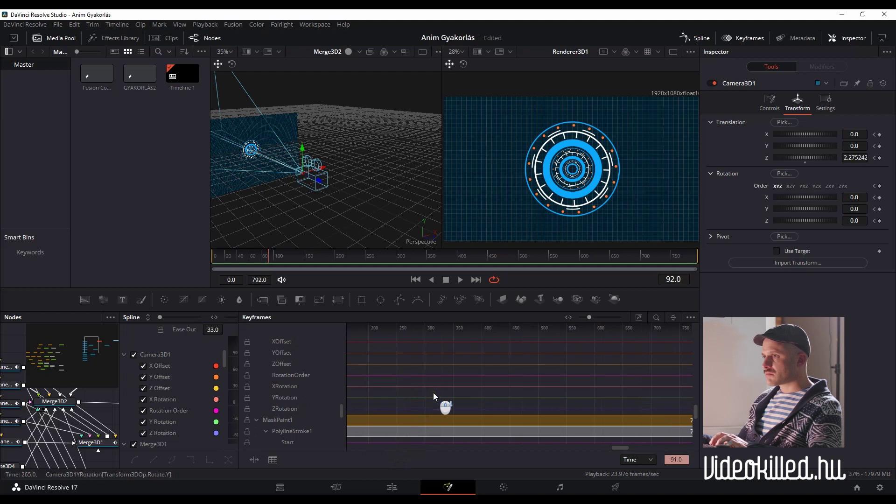
scroll(432, 393, "up", 3)
scroll(403, 391, "down", 5)
scroll(402, 391, "up", 2)
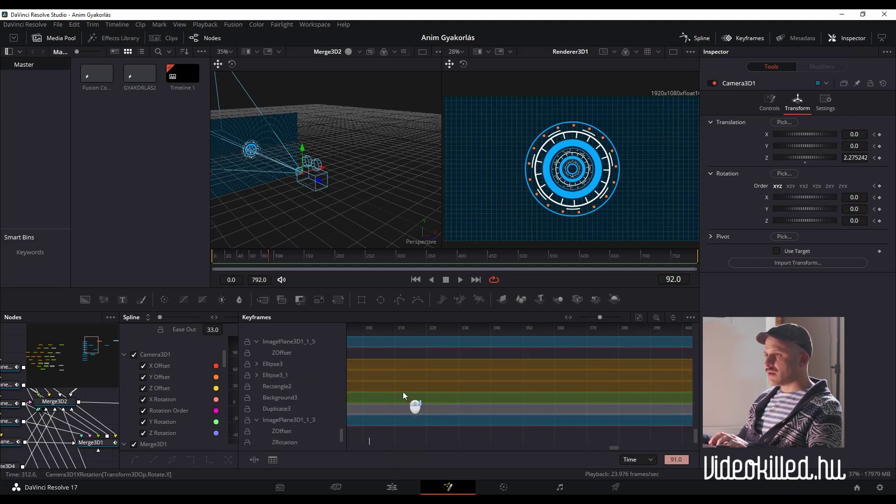
scroll(373, 403, "up", 5)
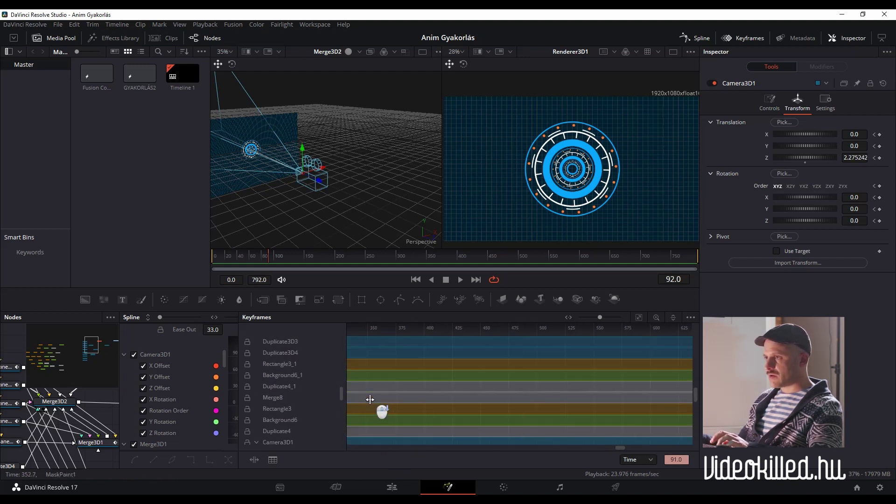
scroll(373, 405, "down", 5)
left_click_drag(629, 447, 609, 457)
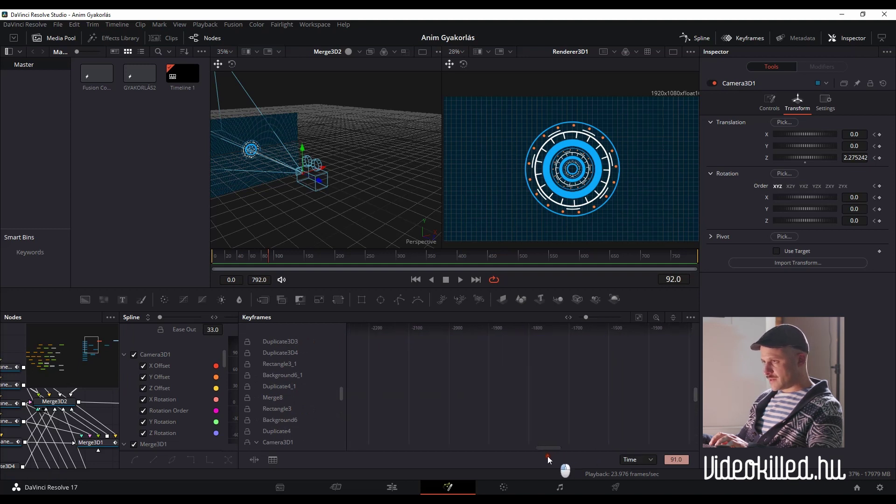
scroll(578, 415, "down", 3)
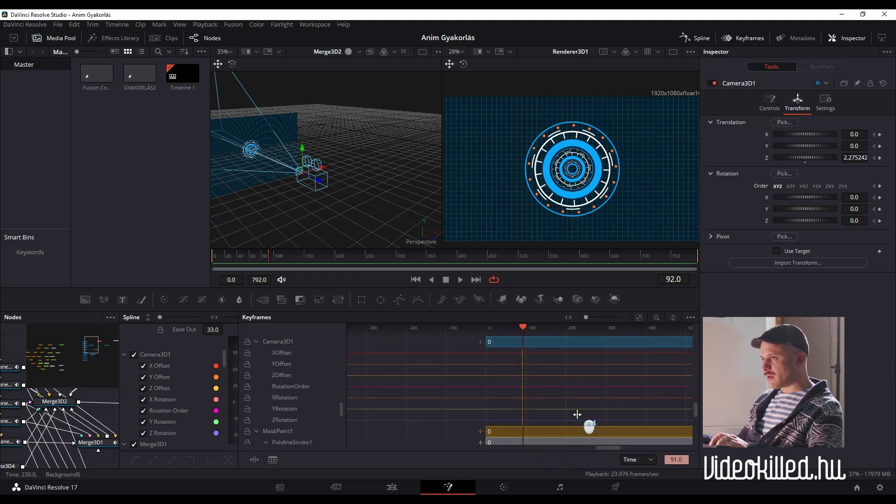
Step: Set the camera's Z to 0 at frame 0, then move it forward until the HUD renders
mouse_move(533, 352)
left_mouse_down()
mouse_move(512, 417)
mouse_move(519, 421)
left_mouse_up()
mouse_move(522, 327)
left_mouse_down()
mouse_move(489, 330)
mouse_move(509, 341)
mouse_move(488, 342)
left_mouse_up()
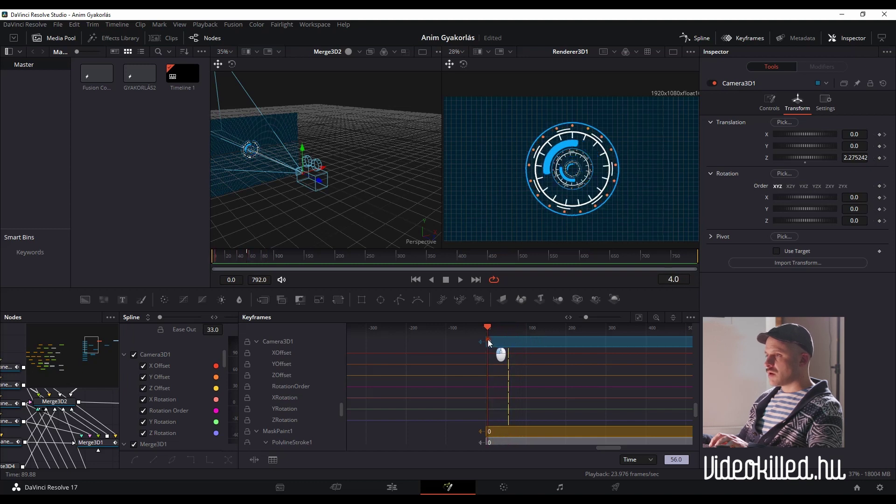
left_click_drag(219, 251, 211, 257)
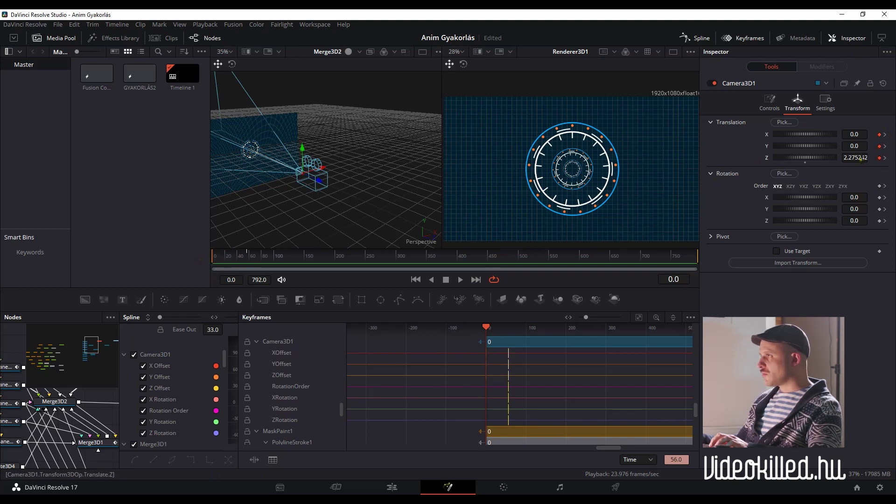
type("0")
key("Return")
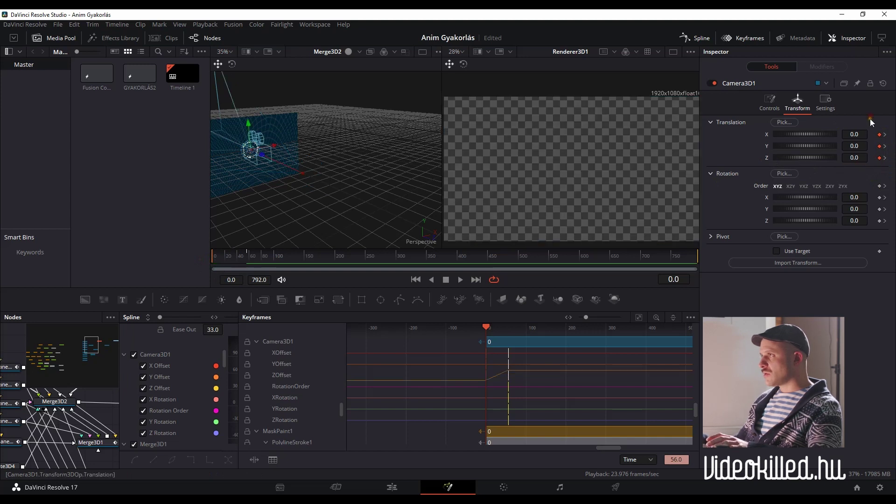
scroll(510, 203, "down", 2)
scroll(510, 201, "down", 3)
scroll(527, 181, "up", 1)
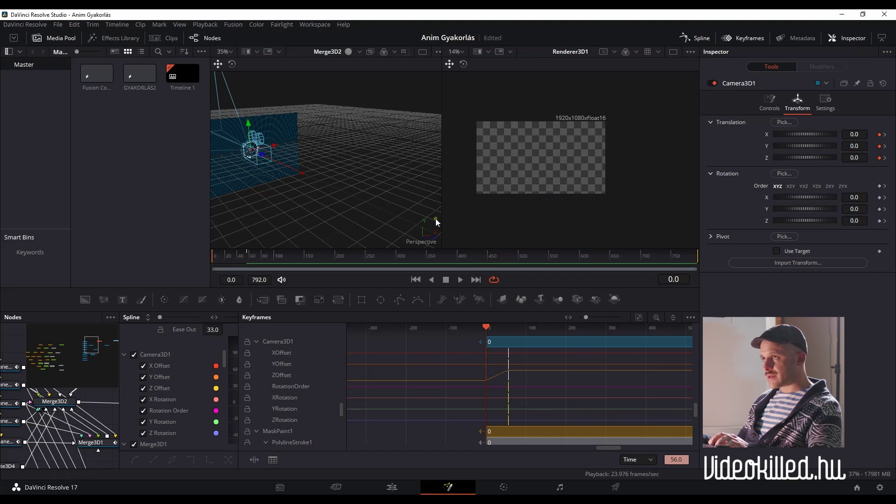
left_click_drag(262, 155, 292, 174)
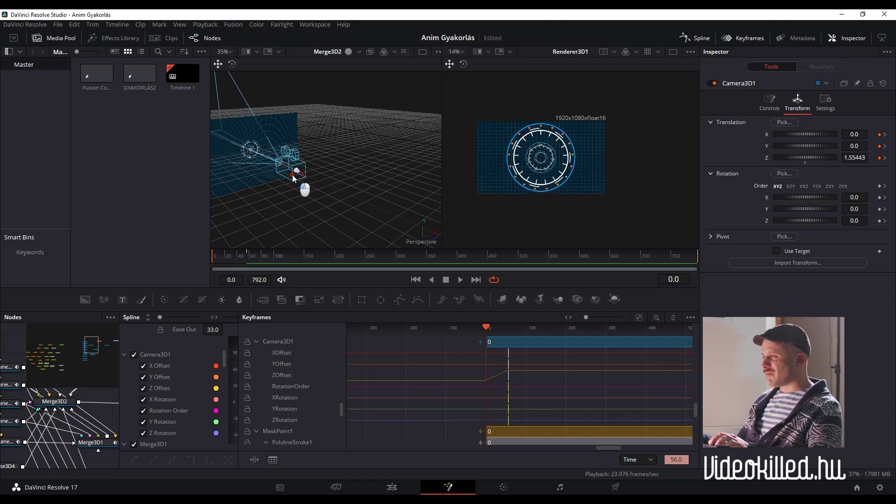
Step: Retime the camera's end keyframes to frame 34, then frame 20, checking playback each time
key("space")
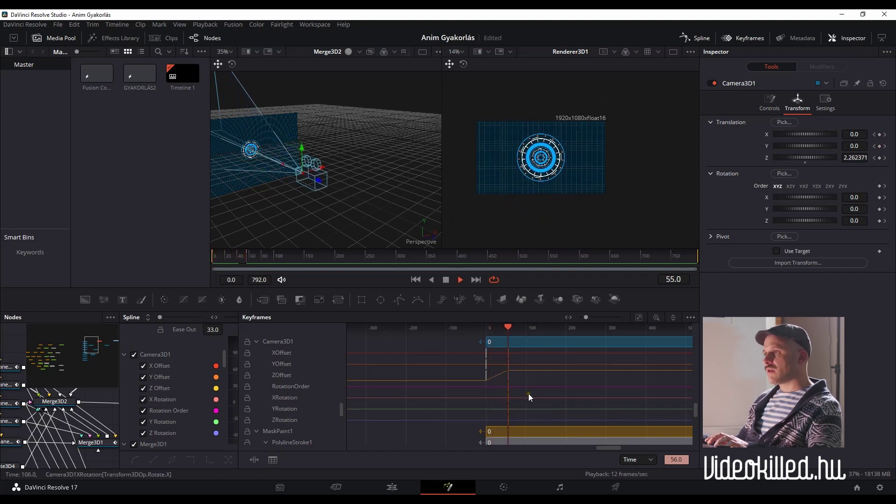
key("space")
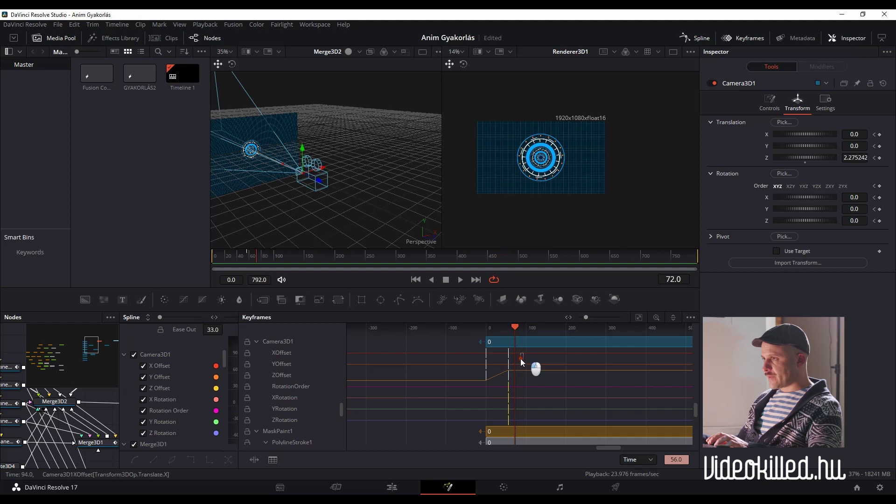
left_click_drag(500, 413, 501, 422)
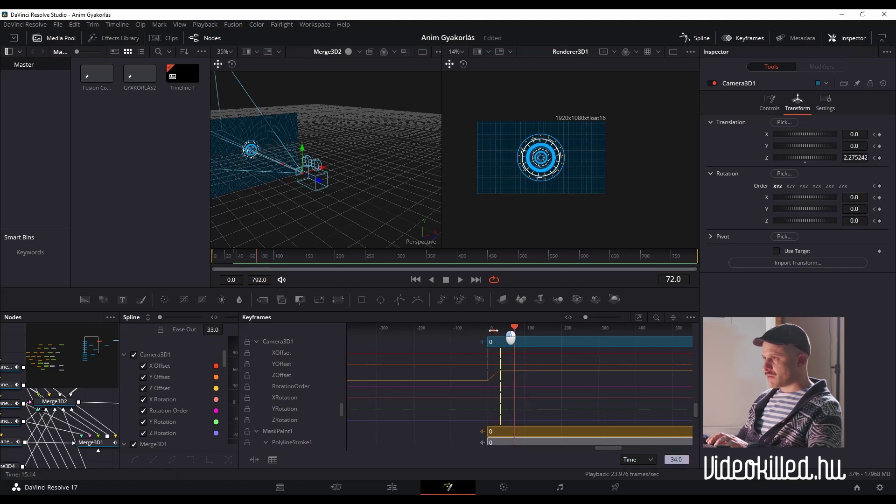
left_click_drag(514, 329, 491, 330)
key("space")
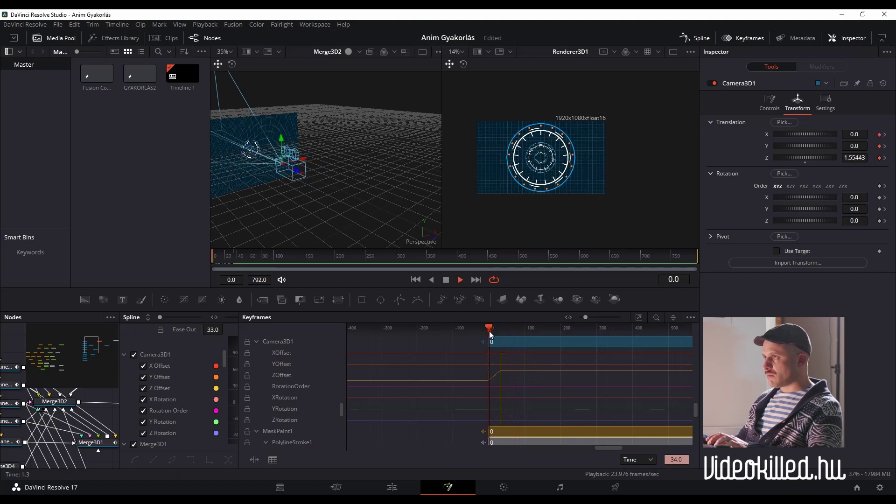
key("space")
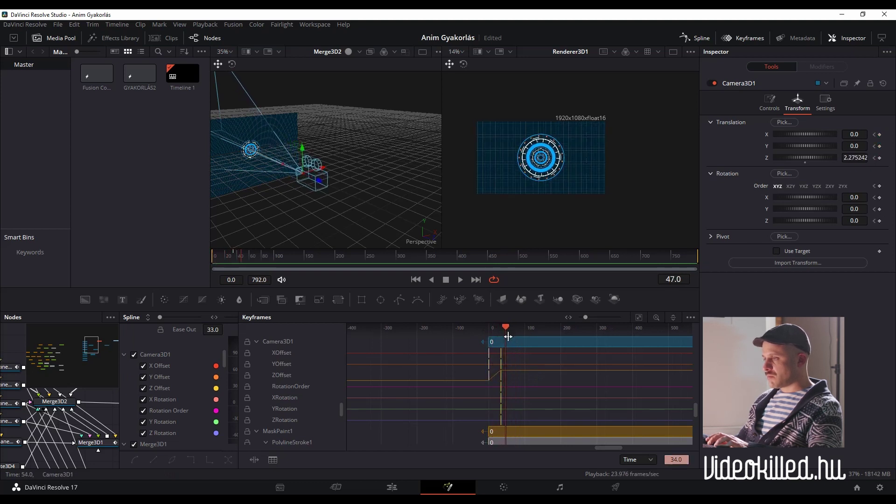
left_click_drag(498, 357, 495, 359)
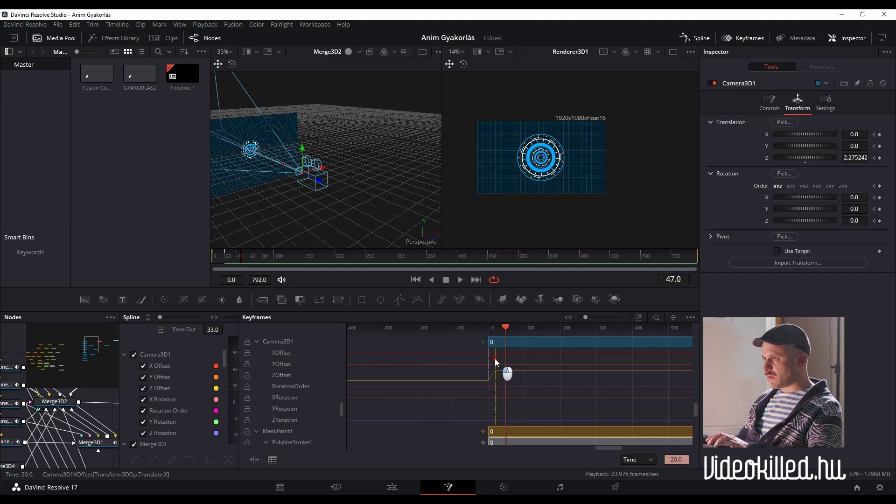
Step: At frame 65, slide the camera left along X to about -1.23
key("Home")
key("space")
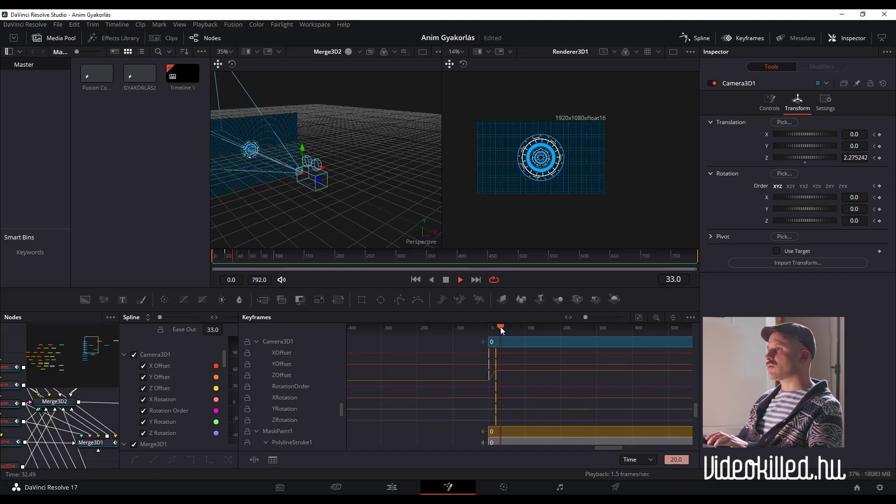
key("space")
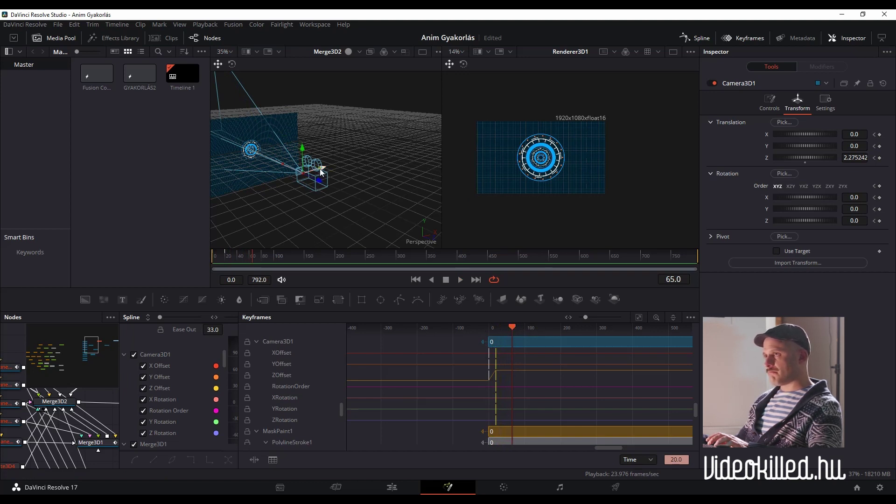
mouse_move(320, 169)
left_mouse_down()
mouse_move(240, 197)
mouse_move(231, 190)
left_mouse_up()
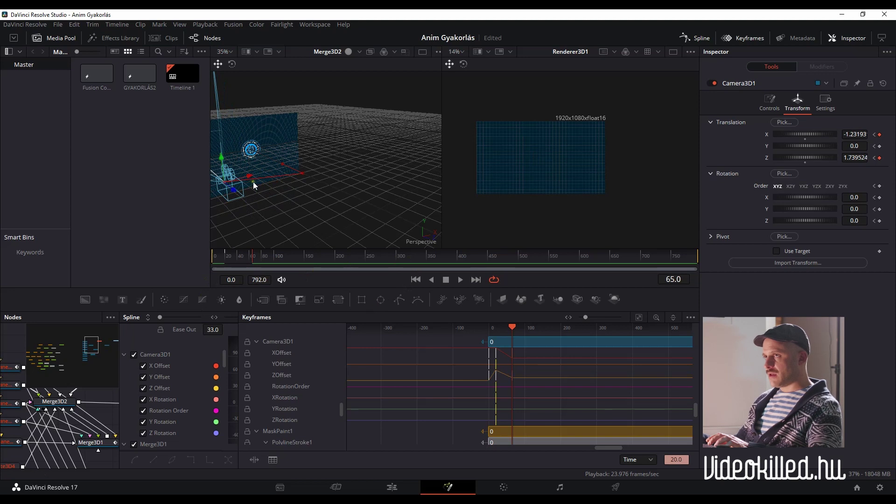
Step: At frame 65, turn Camera3D1 around Y and slide it left and closer toward the HUD ring
scroll(253, 181, "up", 2)
left_click(232, 64)
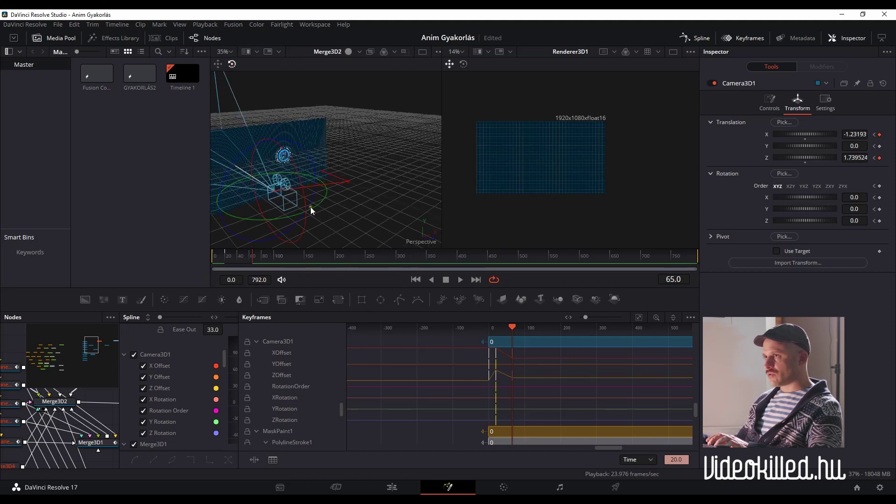
left_click_drag(315, 206, 279, 221)
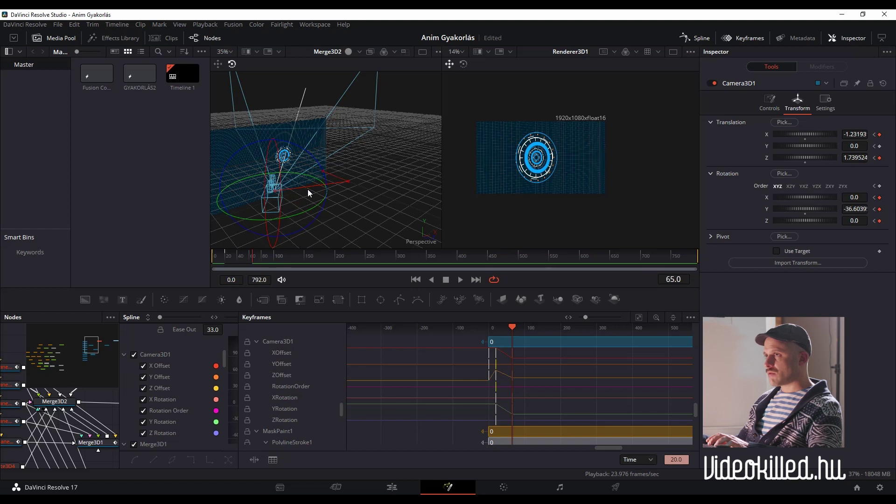
left_click(220, 66)
left_click_drag(301, 189, 273, 193)
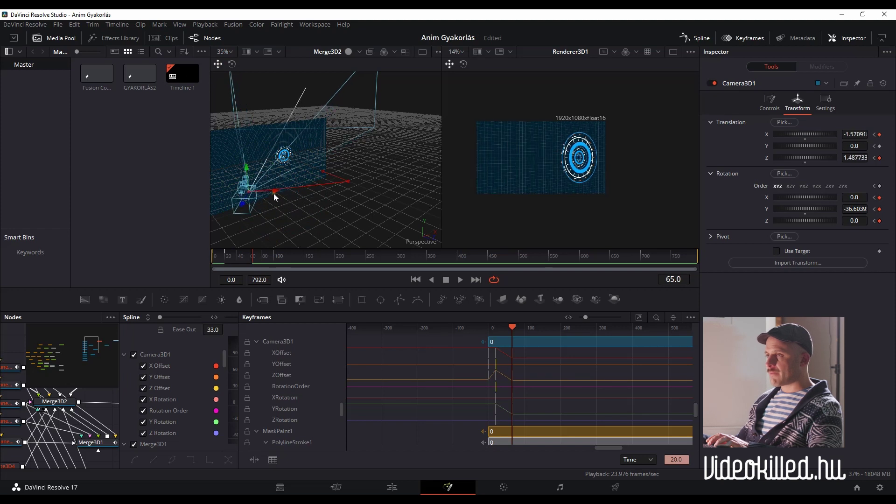
left_click(232, 65)
left_click_drag(279, 211, 269, 217)
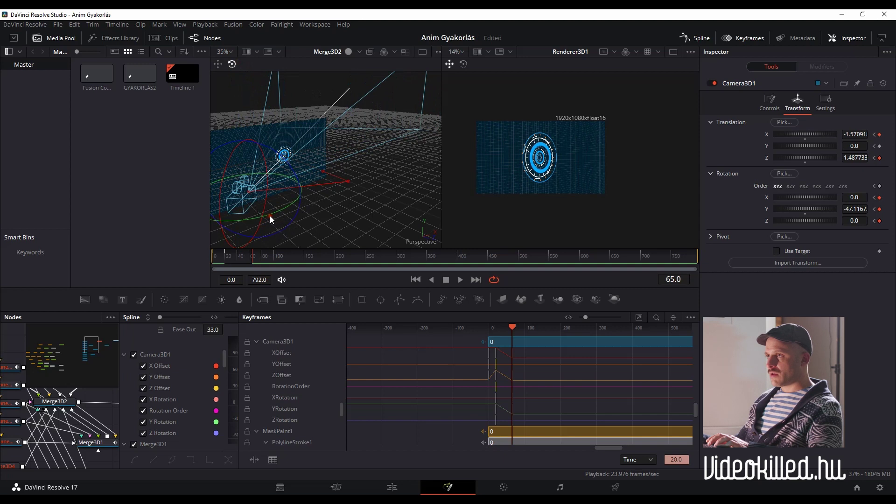
left_click(218, 66)
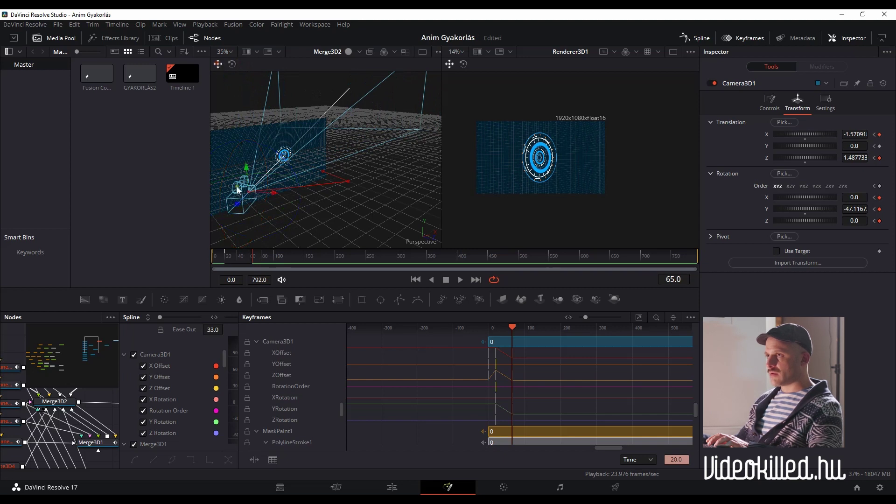
left_click_drag(236, 205, 244, 198)
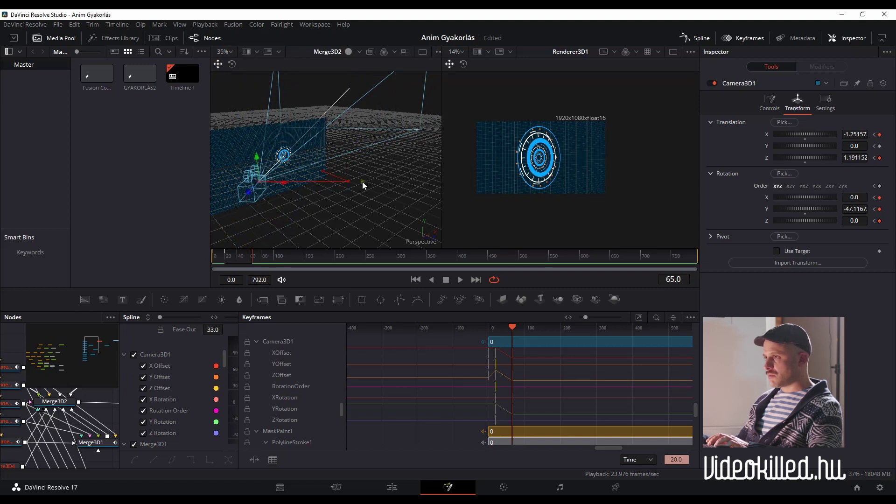
Step: At frame 83, tilt and reposition the camera to Y rotation -42.54248, framing the ring
left_click_drag(511, 326, 491, 331)
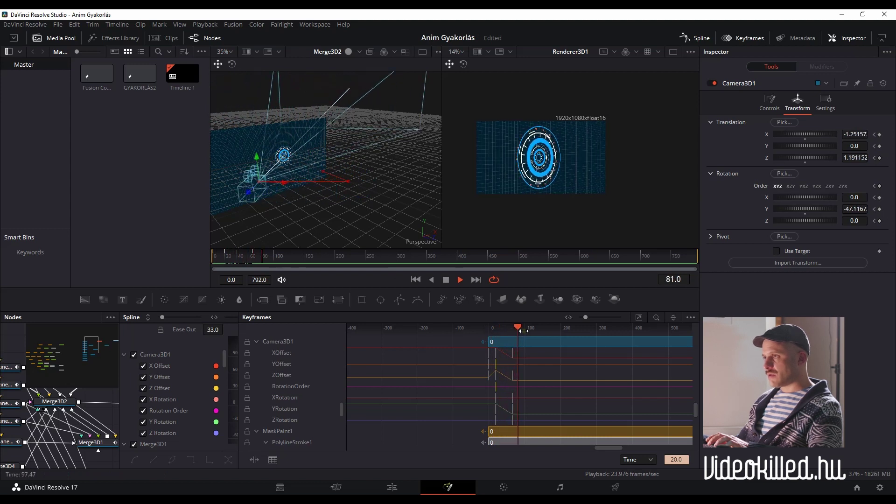
key("space")
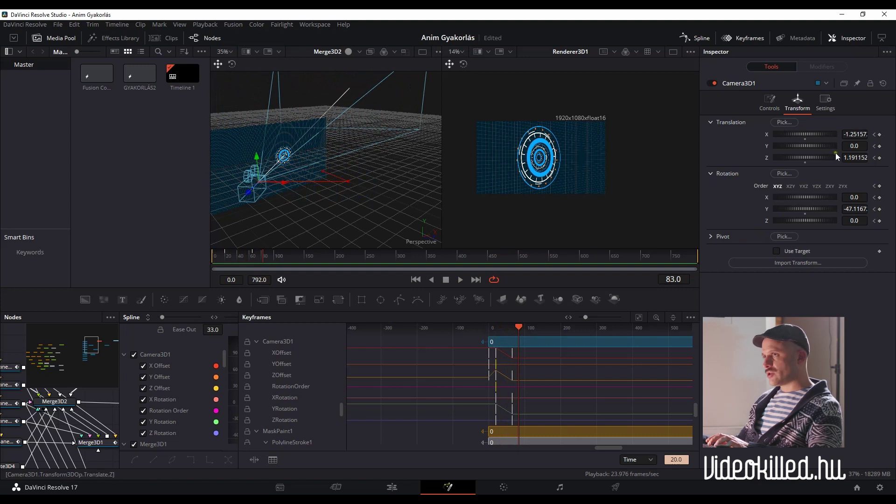
left_click(233, 64)
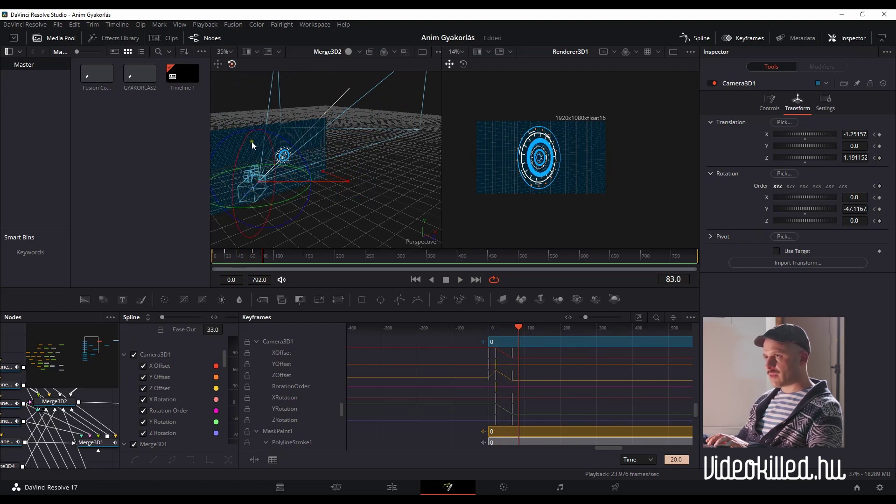
left_click_drag(241, 143, 242, 103)
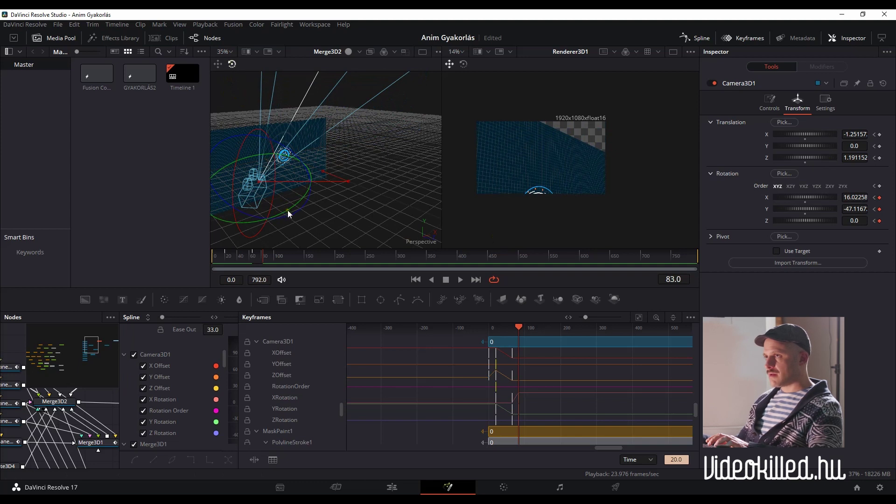
left_click_drag(287, 211, 294, 212)
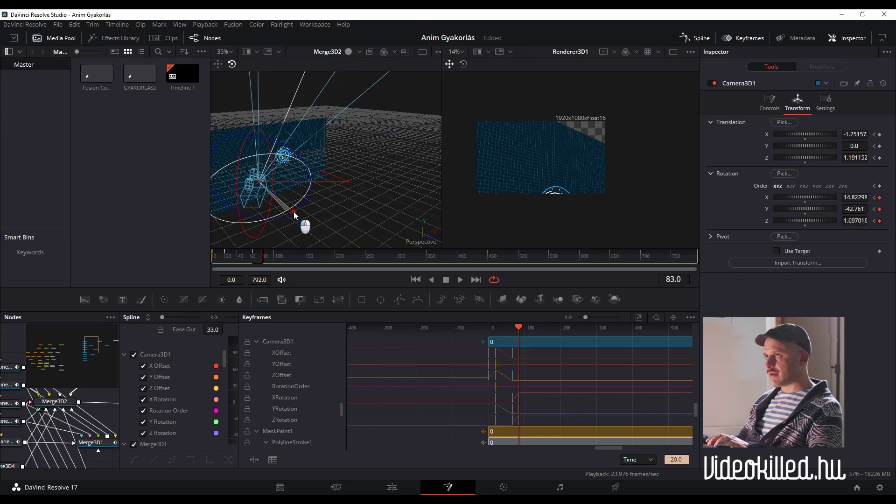
left_click(217, 65)
mouse_move(277, 178)
left_mouse_down()
mouse_move(293, 180)
mouse_move(271, 178)
mouse_move(297, 202)
mouse_move(268, 180)
mouse_move(297, 203)
left_mouse_up()
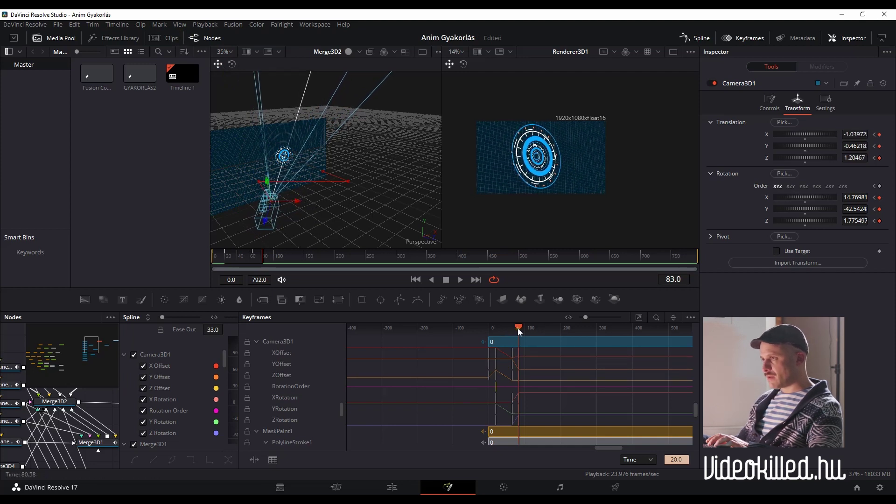
key("space")
key("space")
left_click_drag(525, 326, 490, 332)
key("space")
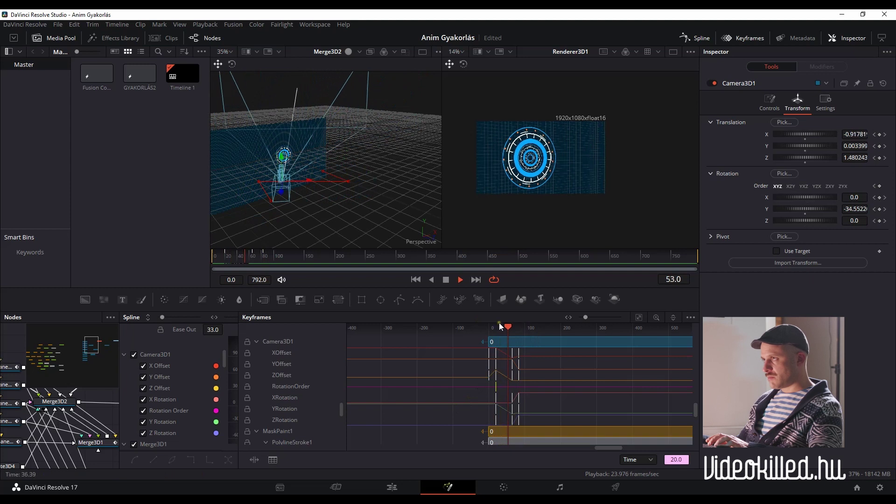
key("space")
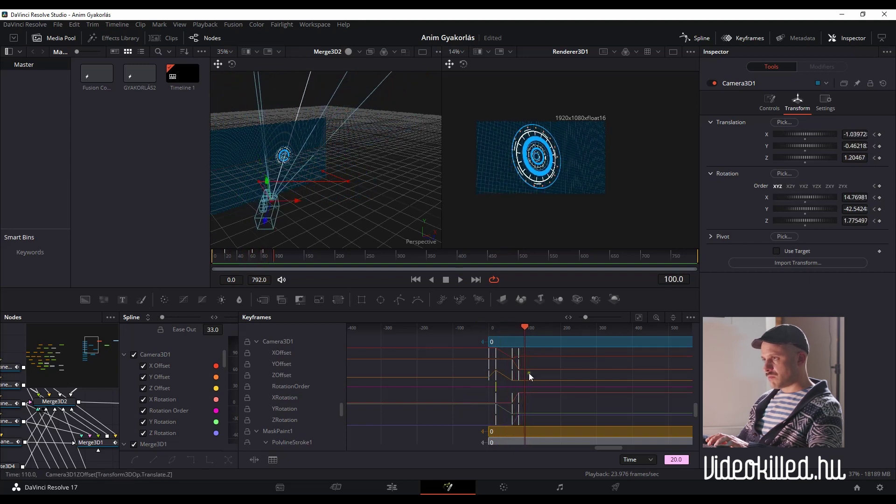
mouse_move(531, 354)
left_mouse_down()
mouse_move(514, 420)
mouse_move(543, 424)
left_mouse_up()
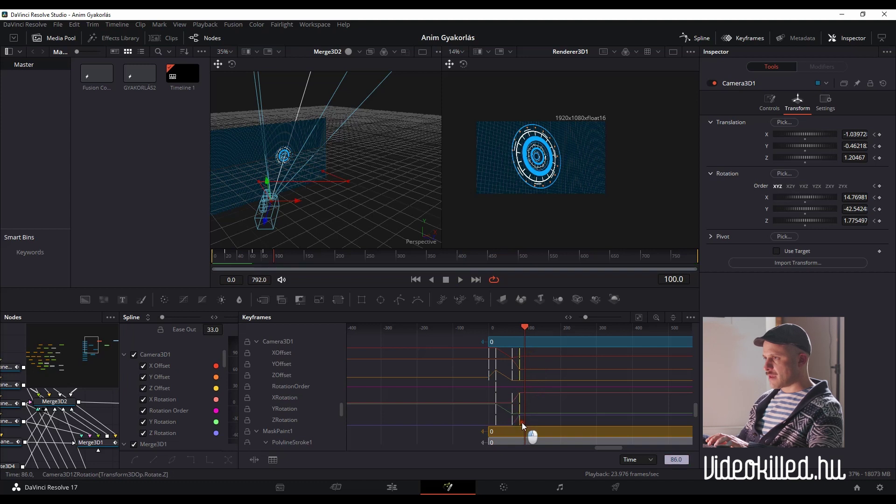
left_click(524, 328)
key("space")
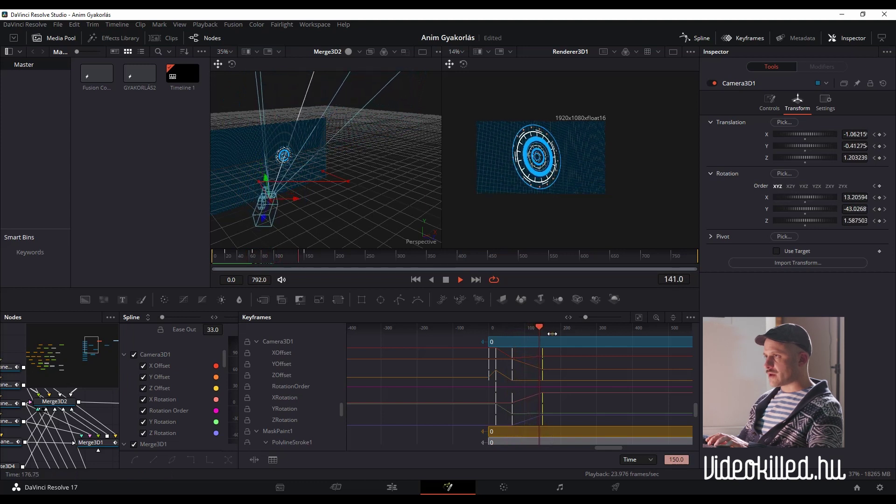
key("space")
left_click_drag(548, 329, 487, 335)
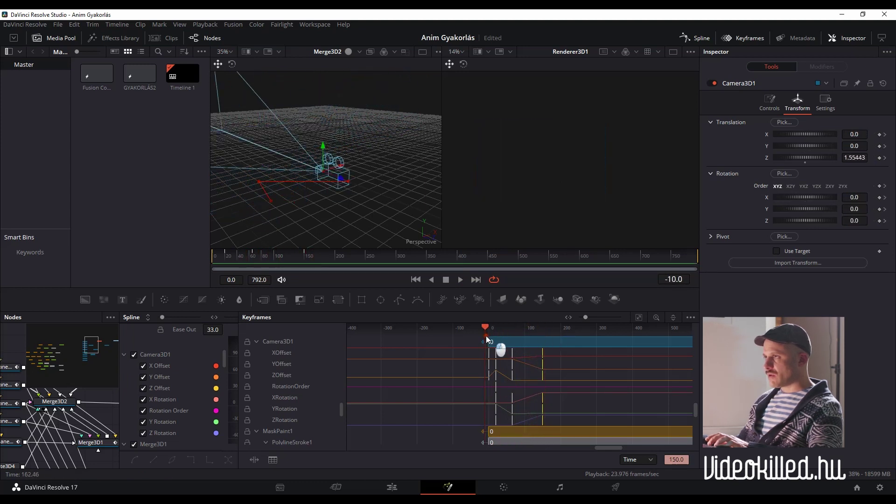
key("space")
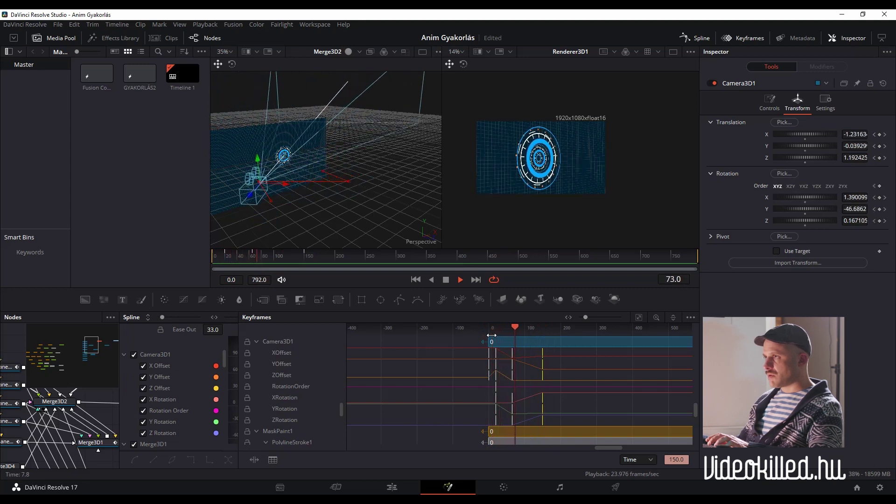
key("space")
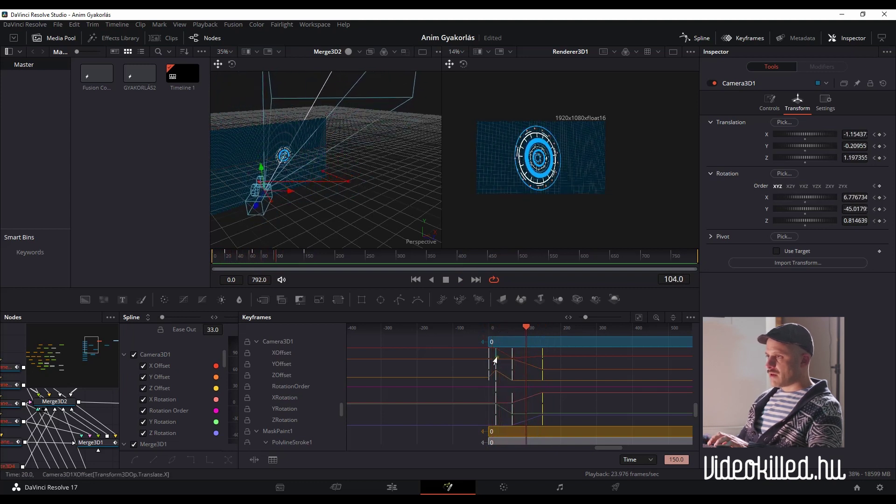
left_click_drag(502, 356, 491, 423)
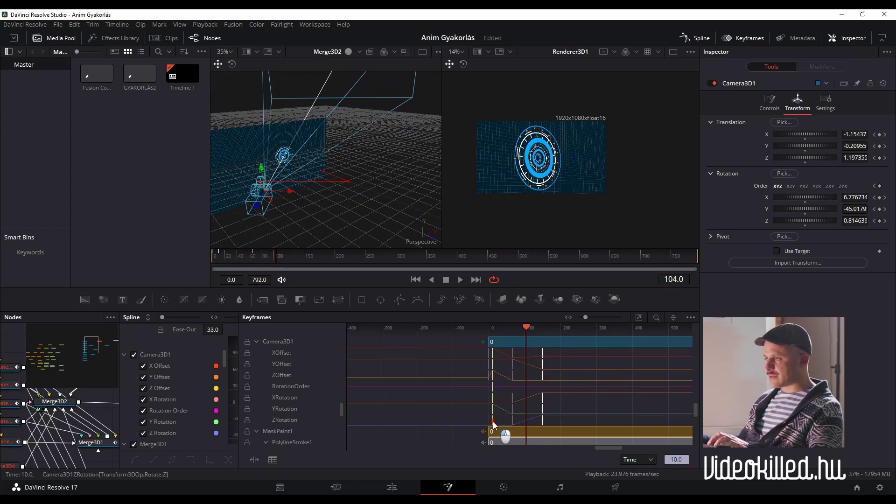
left_click_drag(527, 328, 488, 333)
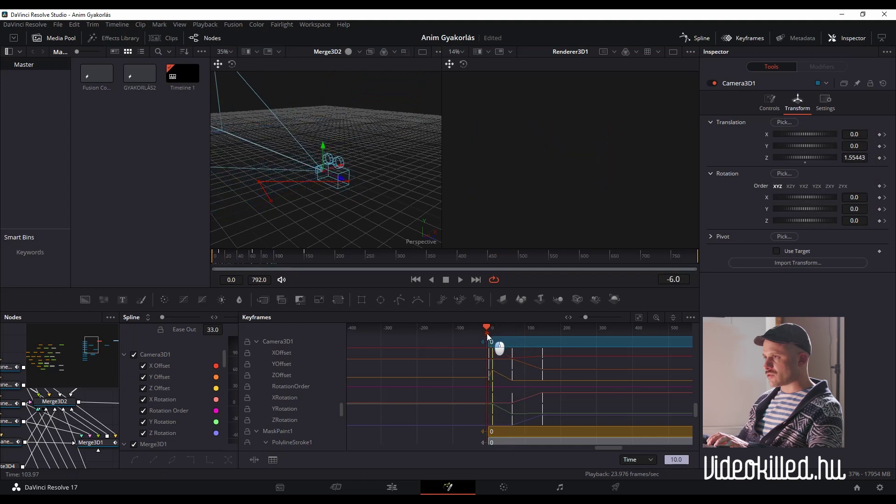
key("space")
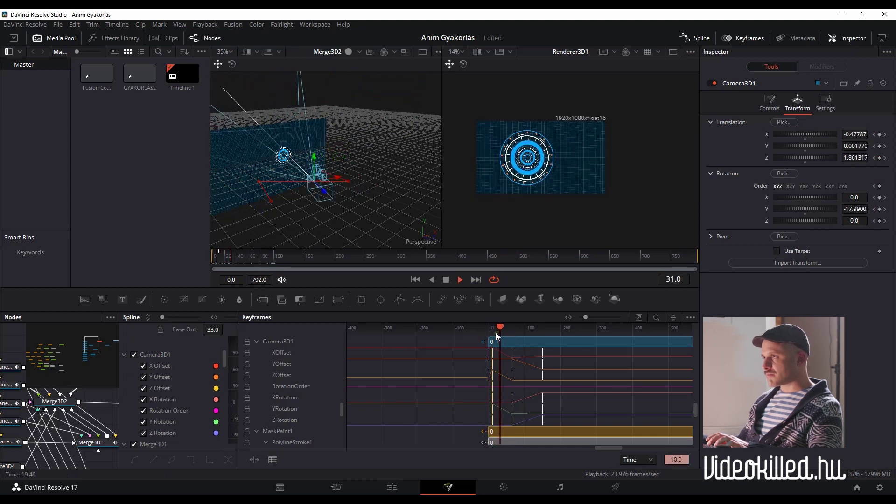
key("space")
scroll(508, 394, "up", 3)
left_click_drag(537, 353, 492, 422)
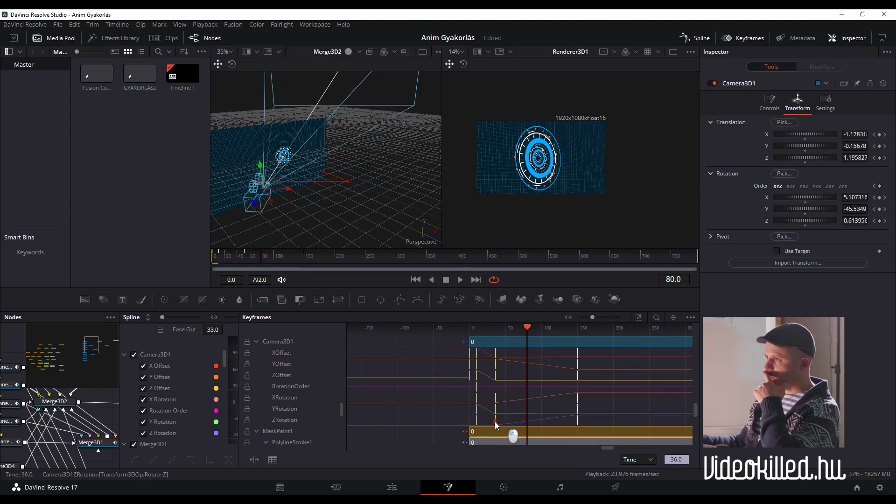
left_click_drag(526, 328, 469, 334)
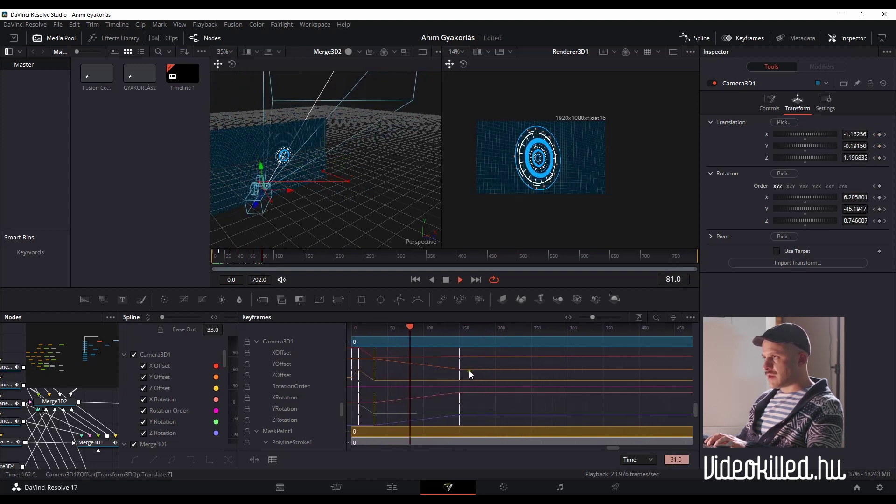
key("space")
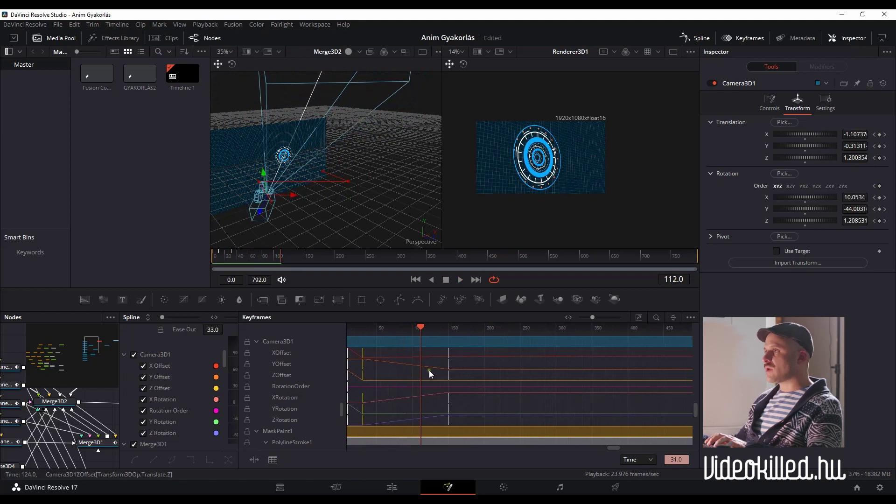
Step: In the Spline editor, box-select all Camera3D1 keys and smooth them with F
left_click(707, 39)
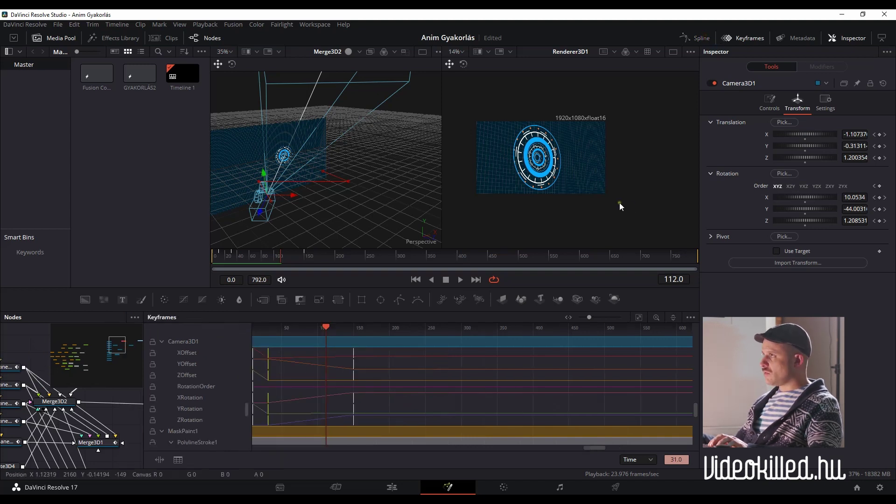
left_click(727, 40)
left_click(707, 40)
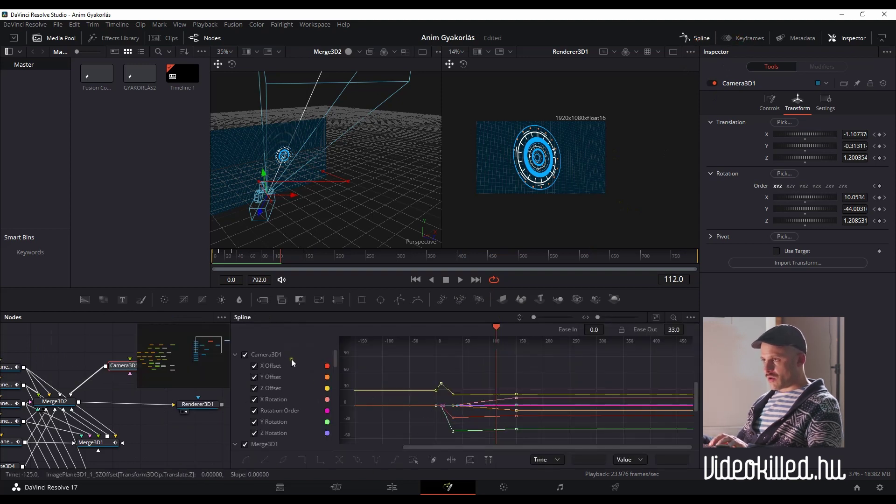
scroll(431, 411, "up", 2)
left_click_drag(425, 362, 571, 446)
key("f")
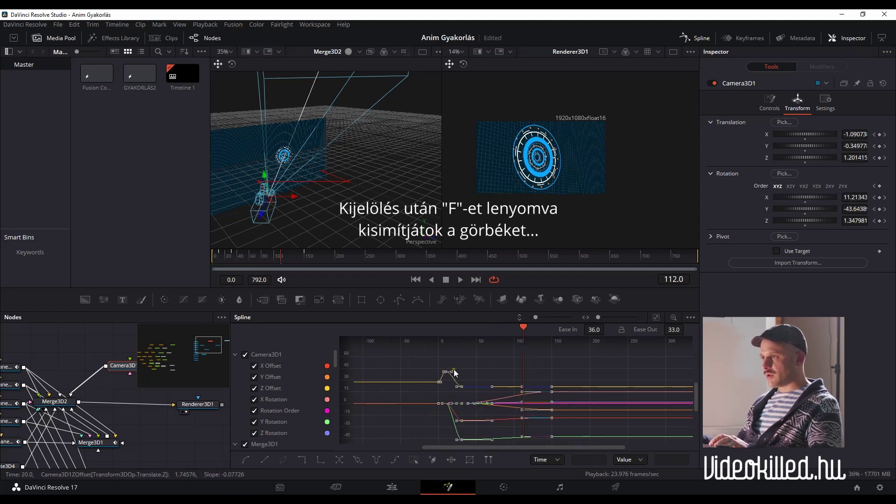
Step: Replay the eased camera move from near the start, stopping at frame 40
left_click_drag(522, 325, 441, 343)
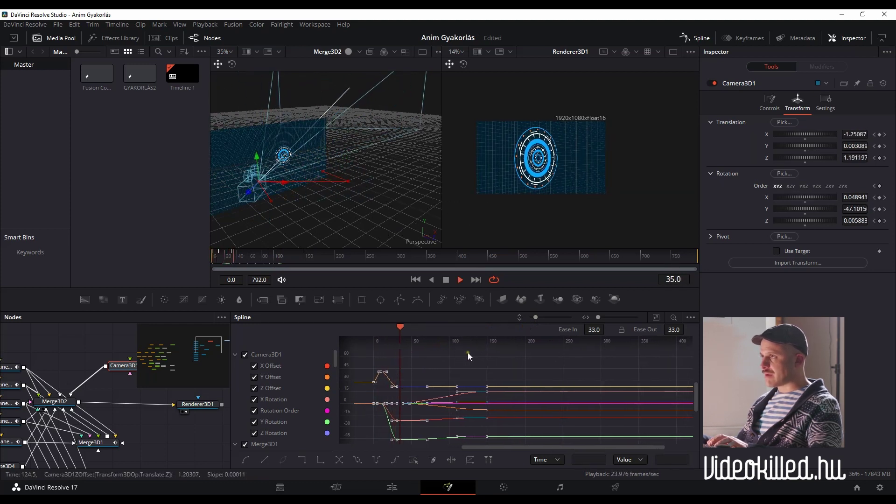
key("space")
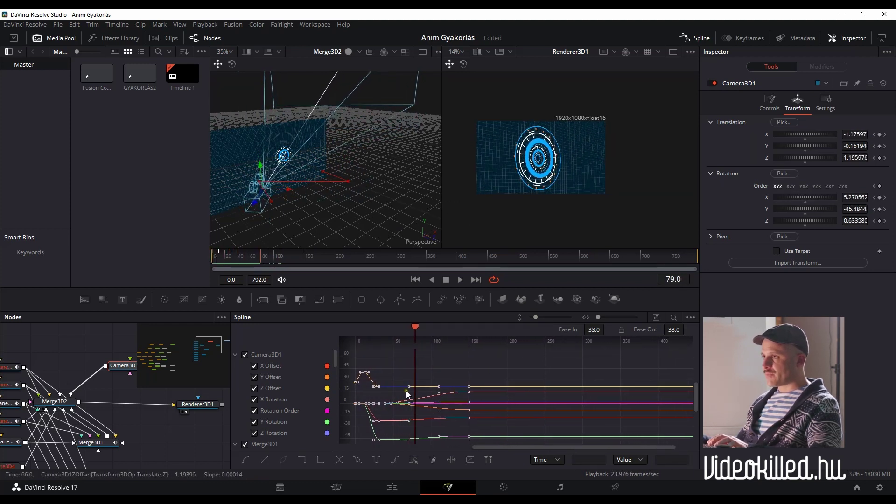
left_click_drag(417, 327, 360, 338)
key("space")
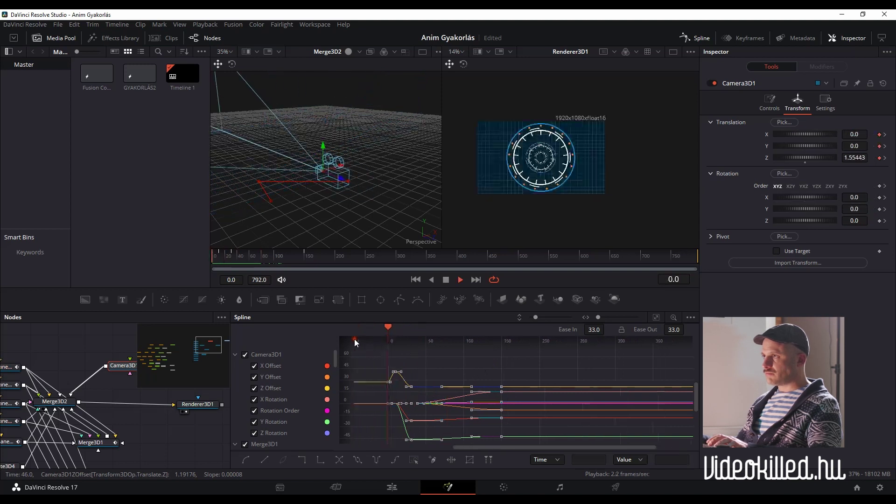
key("space")
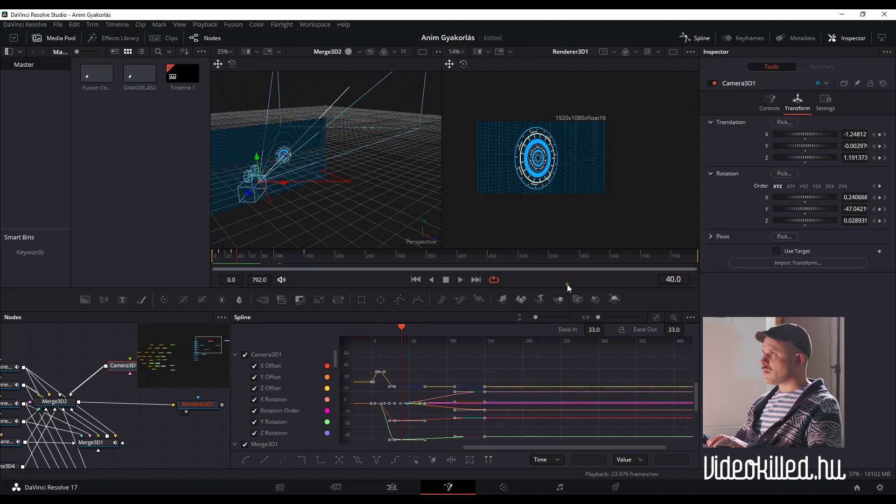
Step: Open Keyframes beside the Spline editor, select the camera keys around frame 32, and preview
left_click(752, 38)
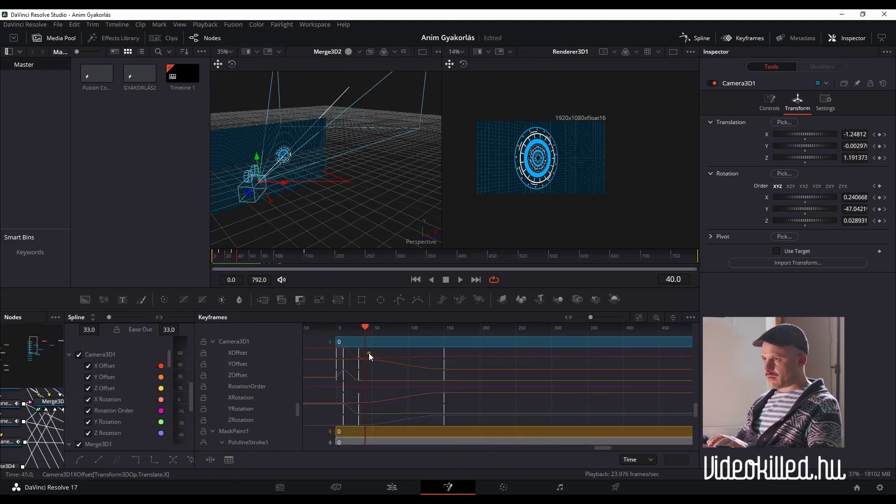
left_click_drag(359, 384, 359, 426)
left_click_drag(365, 328, 338, 331)
key("space")
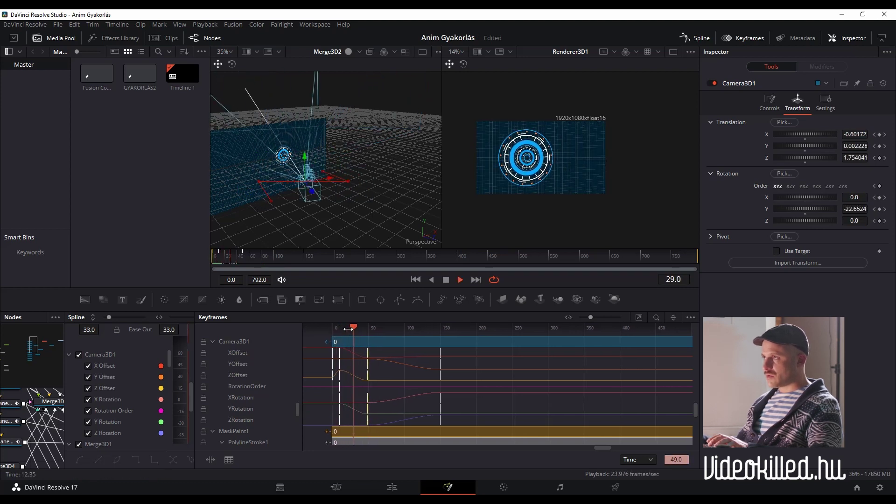
key("space")
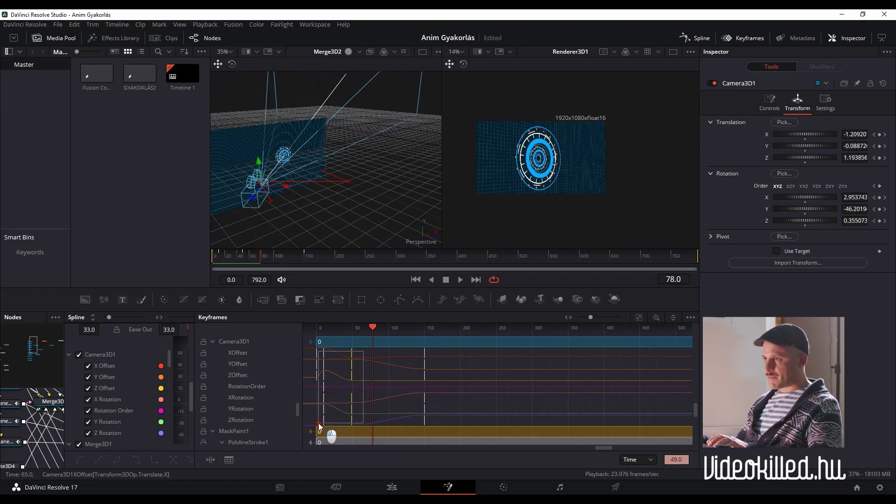
Step: Drag the early Camera3D1 keyframes later in time and replay the retimed move
left_click(319, 426)
left_click_drag(318, 426, 327, 426)
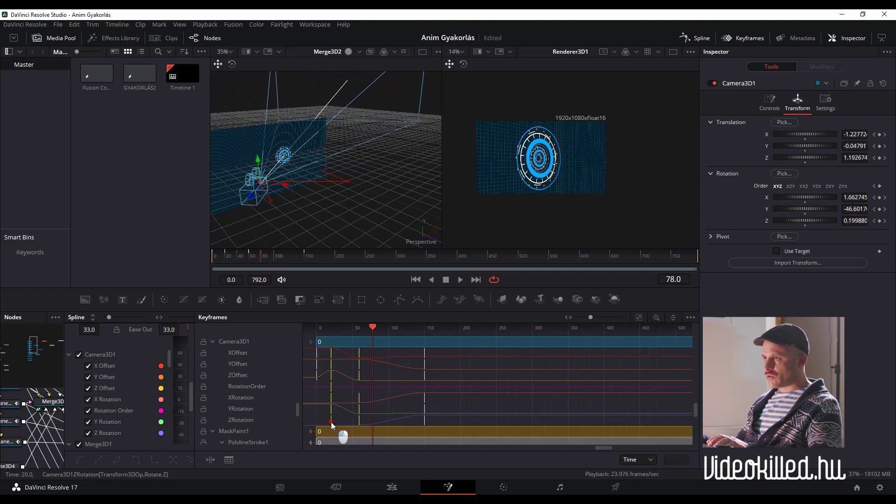
left_click(370, 328)
left_click_drag(370, 329, 318, 335)
key("space")
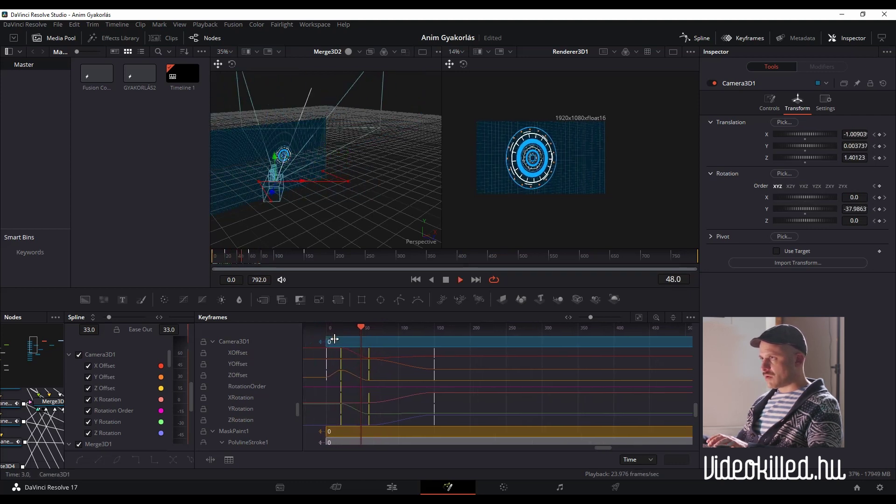
key("space")
Step: Show only Renderer3D1's output in the viewer, play it back, and save the Anim Gyakorlás project
left_click_drag(377, 328, 310, 337)
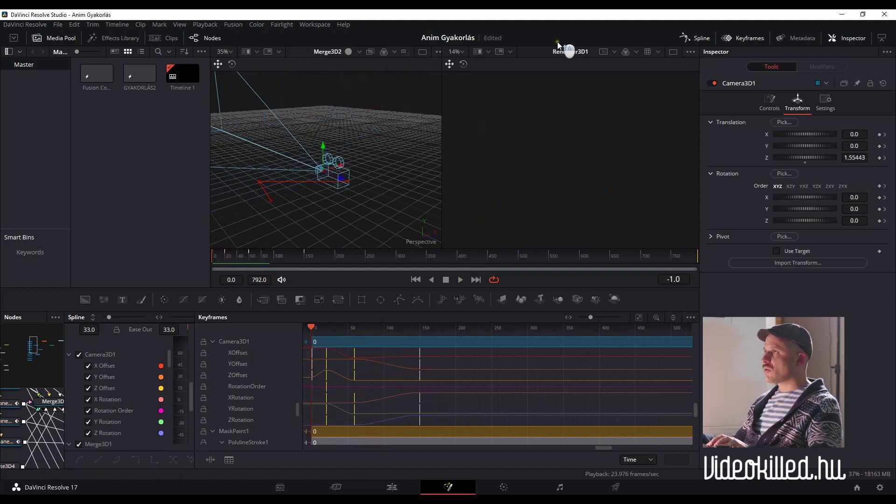
mouse_move(346, 334)
left_mouse_down()
mouse_move(361, 338)
mouse_move(354, 426)
left_mouse_up()
mouse_move(351, 331)
left_mouse_down()
mouse_move(344, 340)
mouse_move(373, 341)
left_mouse_up()
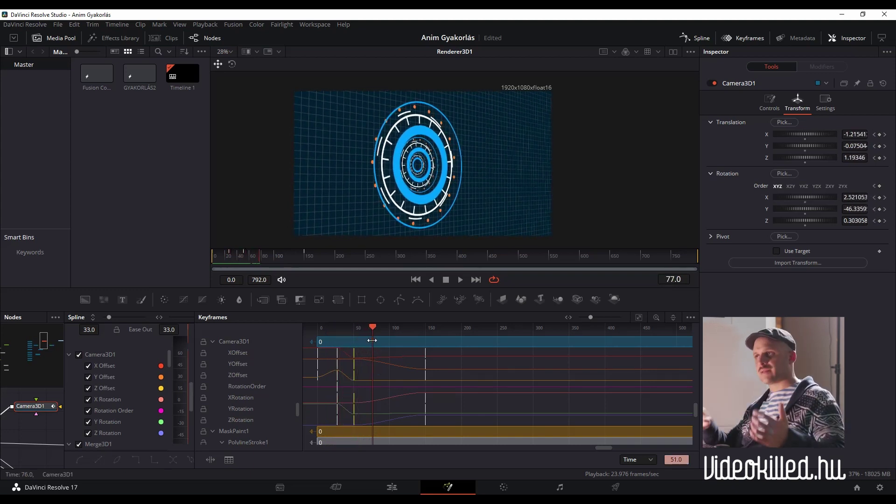
key("space")
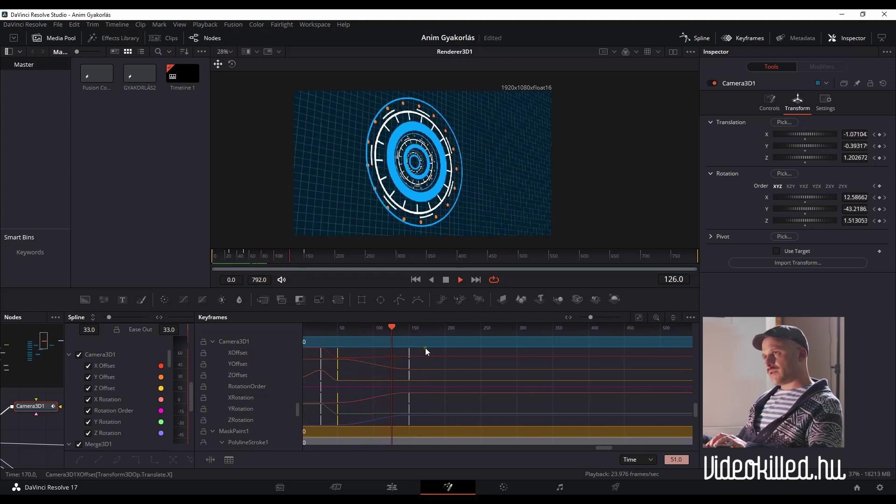
scroll(425, 349, "right", 2)
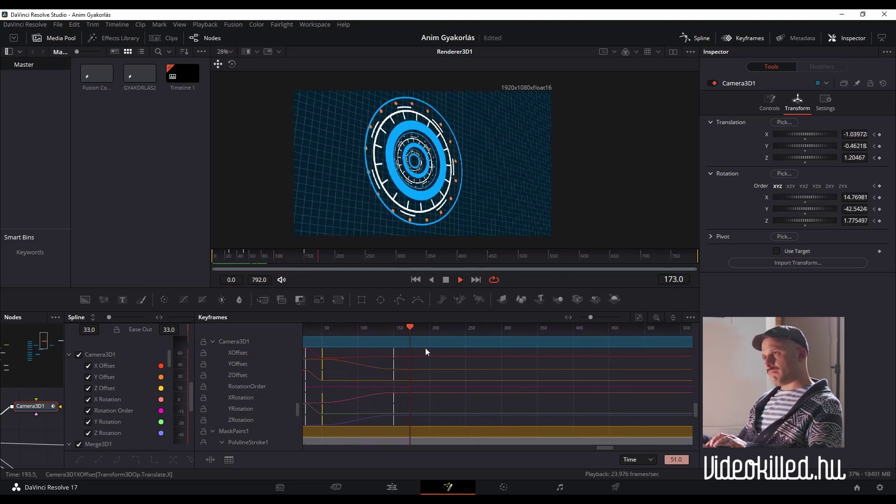
key("space")
key("ctrl+s")
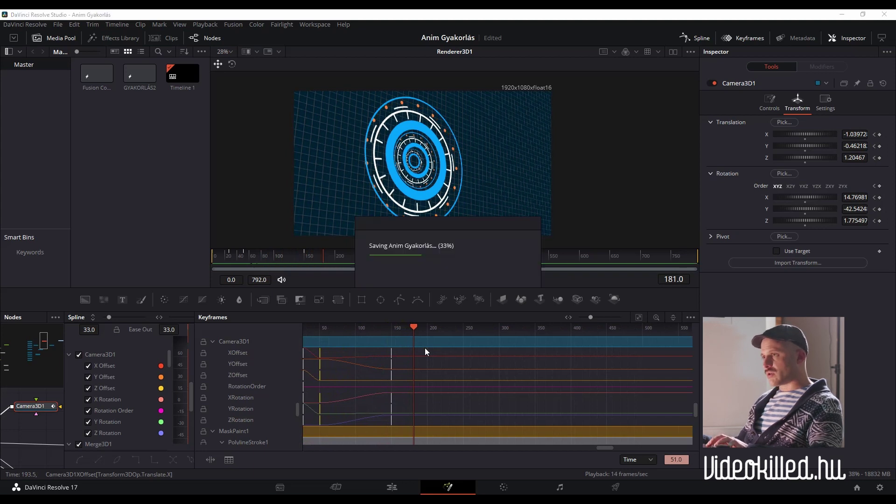
left_click_drag(414, 327, 498, 349)
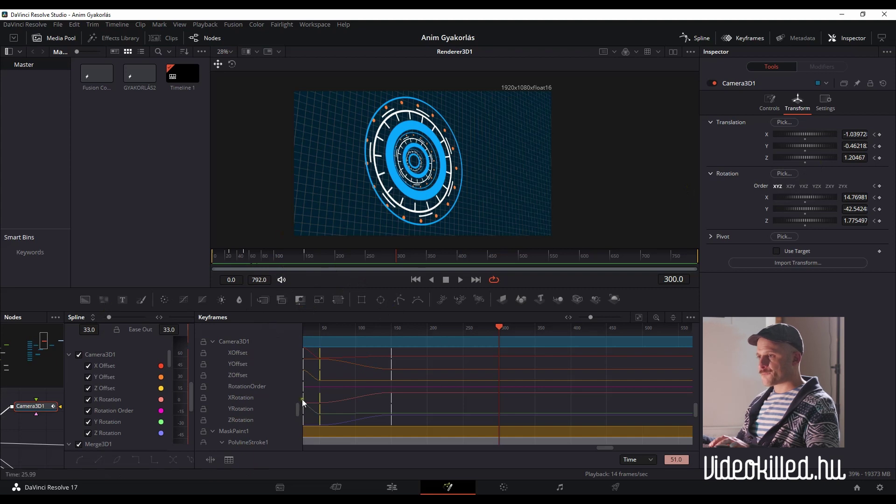
Step: Close the Keyframes and Spline editors and view Camera3D1 in the 3D viewer
left_click(747, 38)
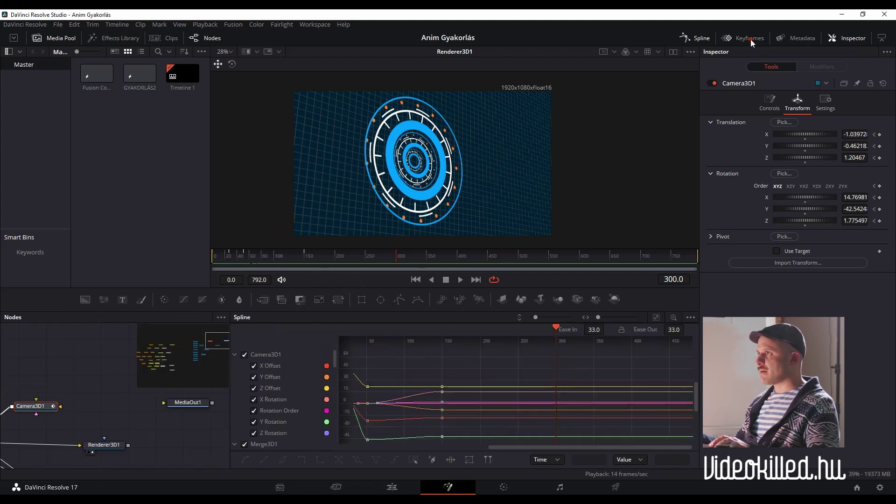
left_click(700, 40)
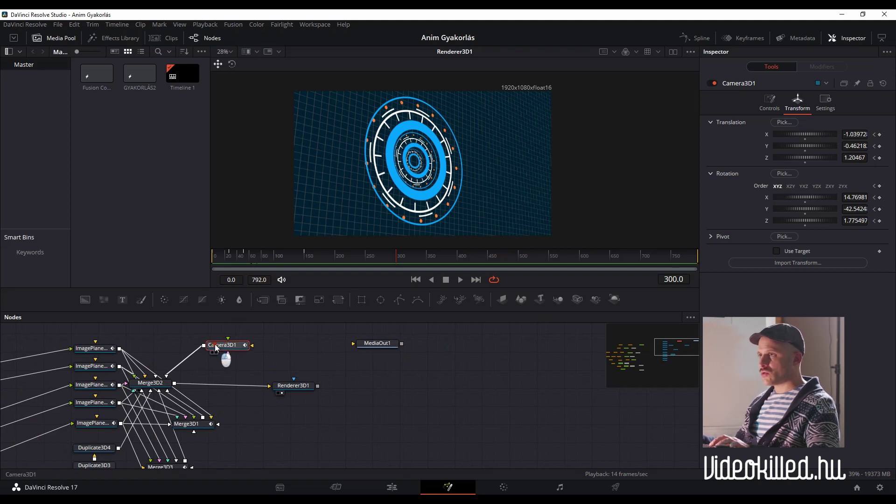
left_click_drag(225, 348, 345, 237)
scroll(444, 209, "down", 3)
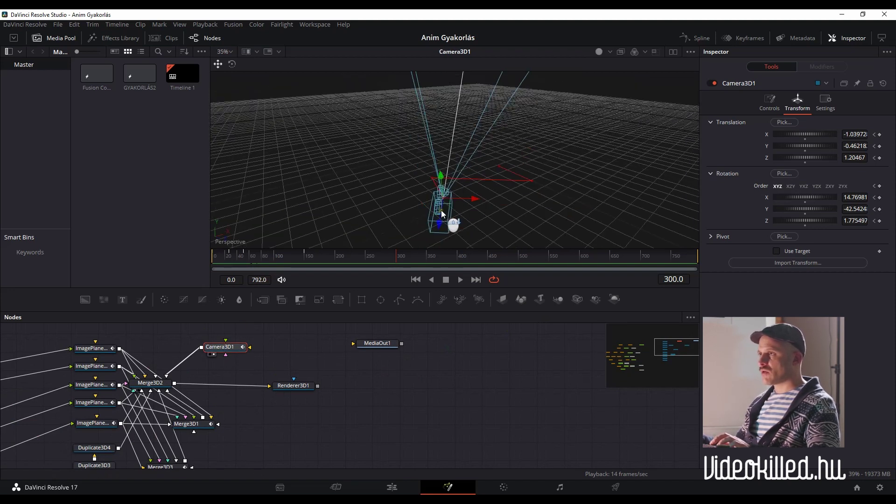
mouse_move(445, 223)
left_mouse_down()
mouse_move(452, 189)
mouse_move(449, 217)
left_mouse_up()
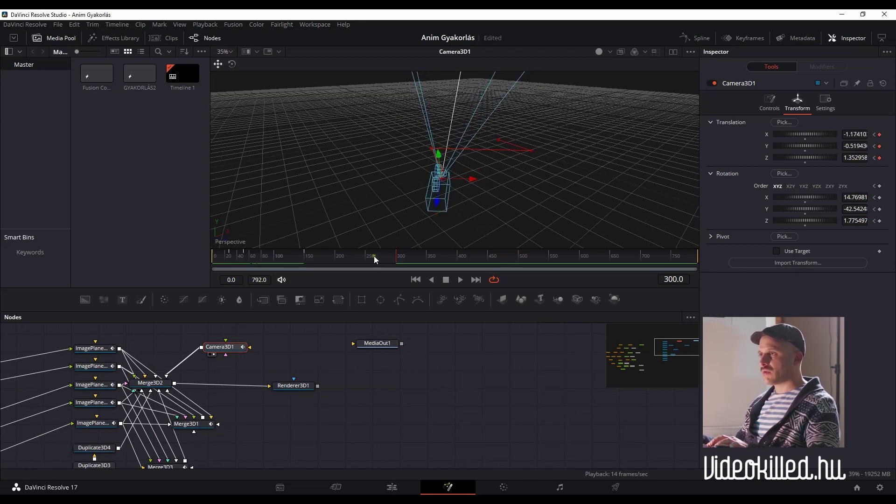
left_click_drag(376, 256, 318, 259)
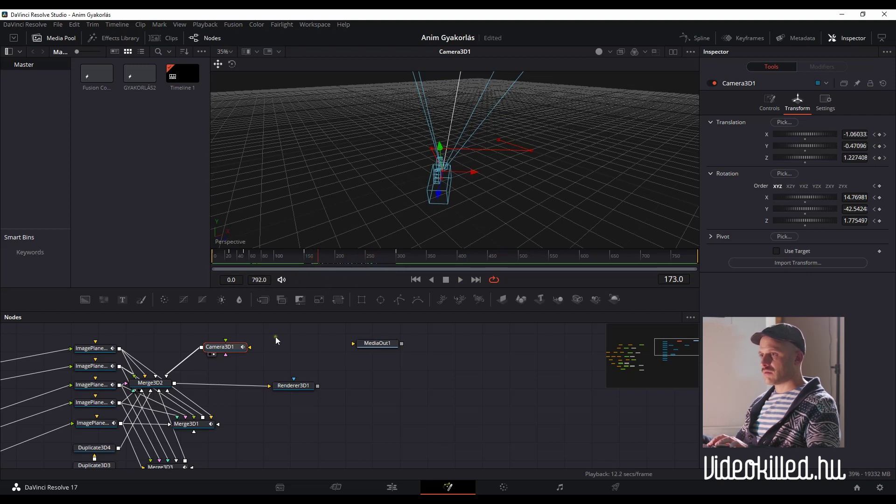
Step: Play the camera move in Renderer3D1's output, then bring up Camera3D1's lens controls
left_click_drag(293, 385, 420, 163)
left_click(460, 280)
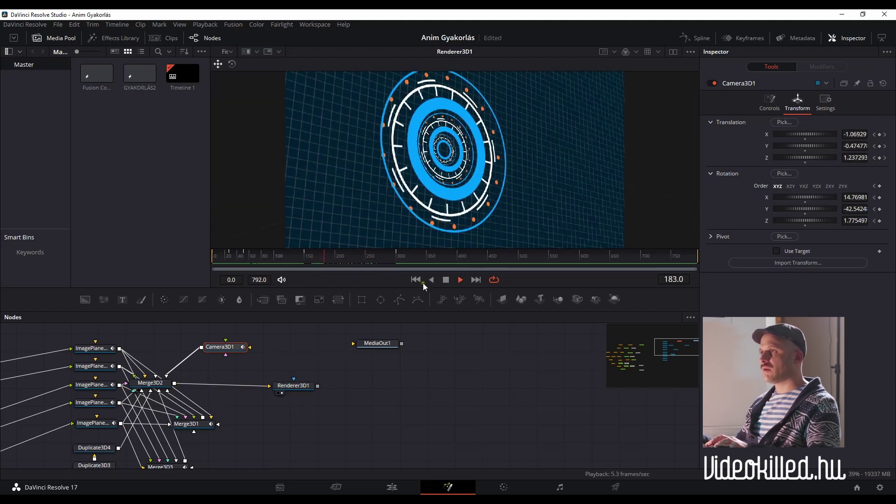
key("space")
scroll(462, 196, "up", 1)
key("space")
scroll(455, 177, "down", 2)
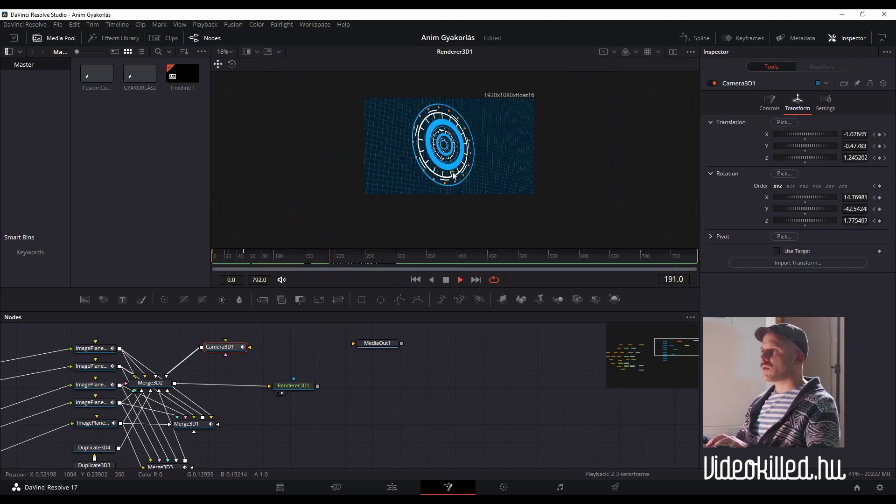
mouse_move(365, 257)
left_mouse_down()
mouse_move(398, 261)
mouse_move(295, 265)
left_mouse_up()
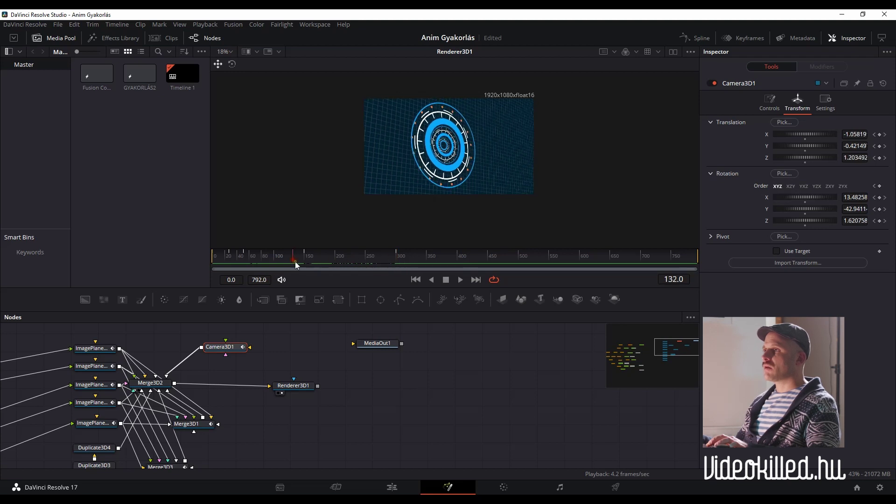
key("space")
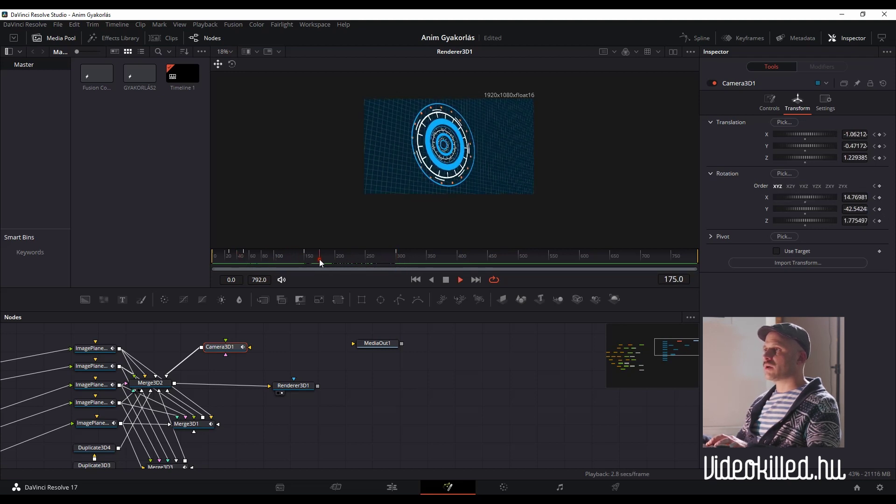
left_click(308, 261)
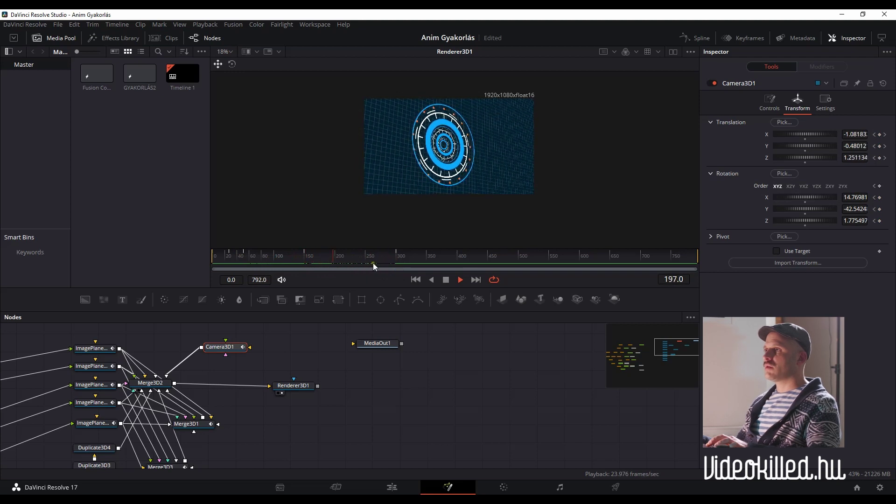
left_click_drag(366, 257, 399, 256)
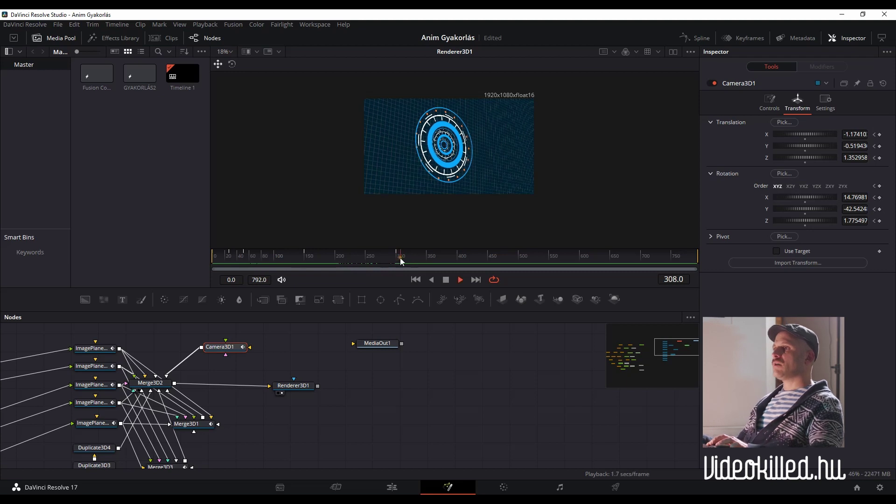
key("space")
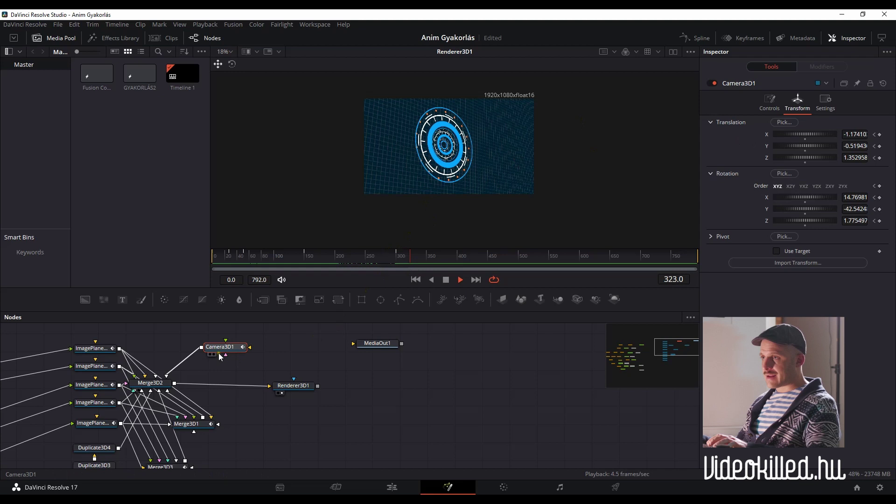
left_click(770, 104)
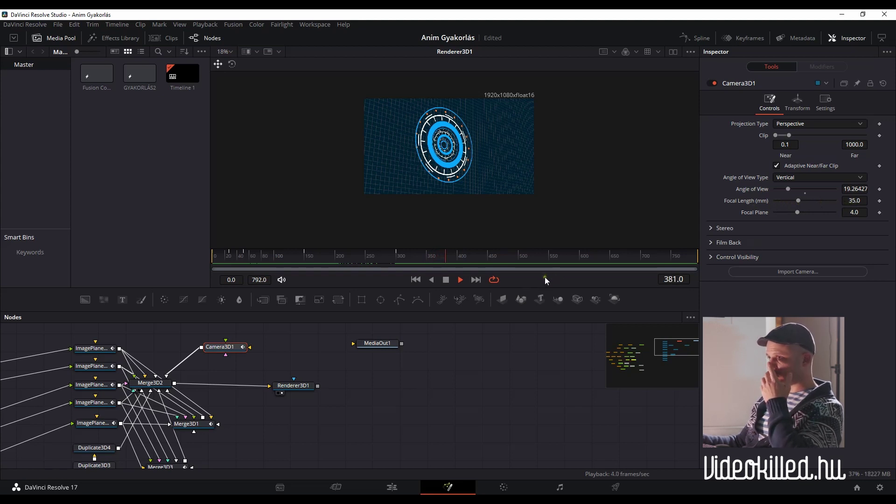
Step: Stop playback, test and undo a closer focal plane, and narrow the angle of view to 17.5
key("space")
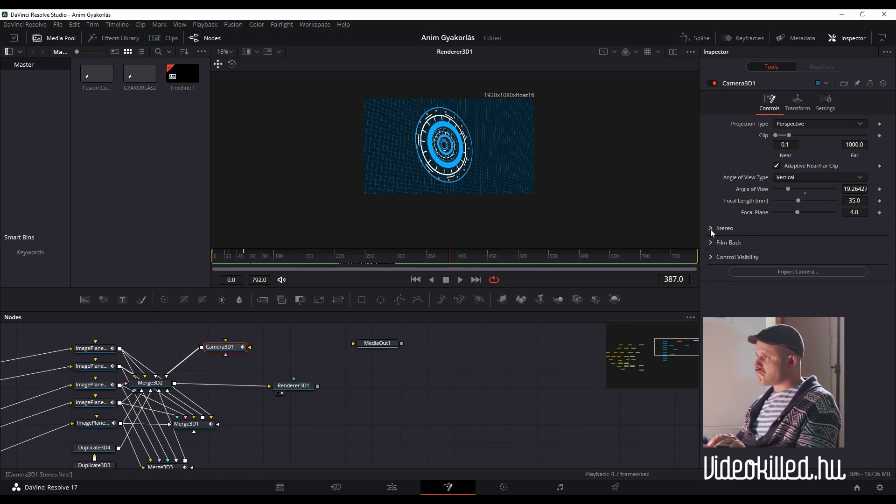
left_click_drag(798, 213, 768, 211)
key("ctrl+z")
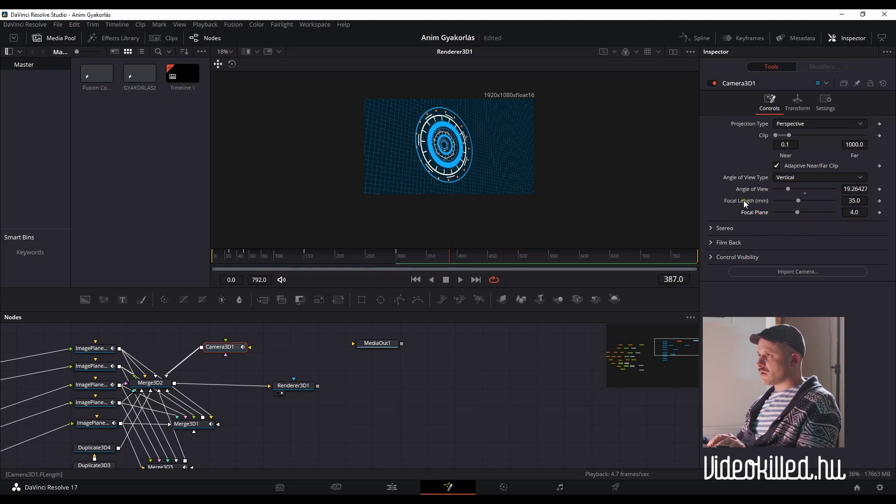
left_click_drag(788, 188, 786, 192)
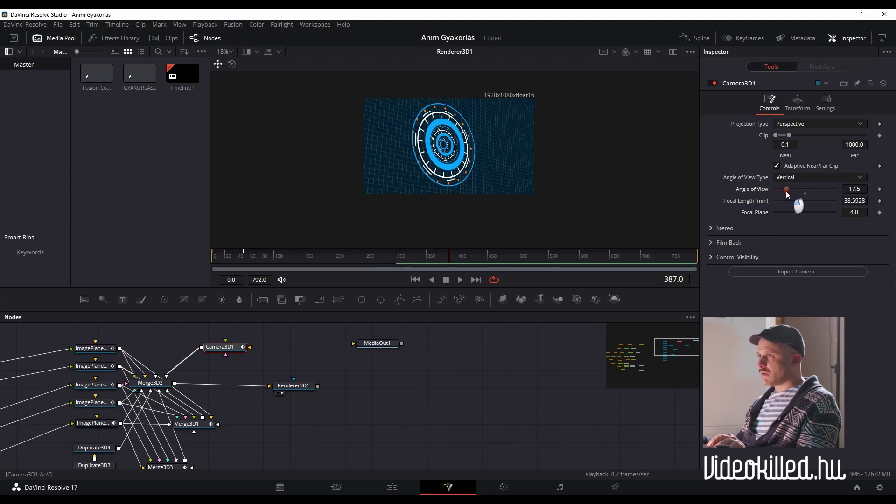
mouse_move(449, 256)
left_mouse_down()
mouse_move(194, 260)
mouse_move(213, 266)
left_mouse_up()
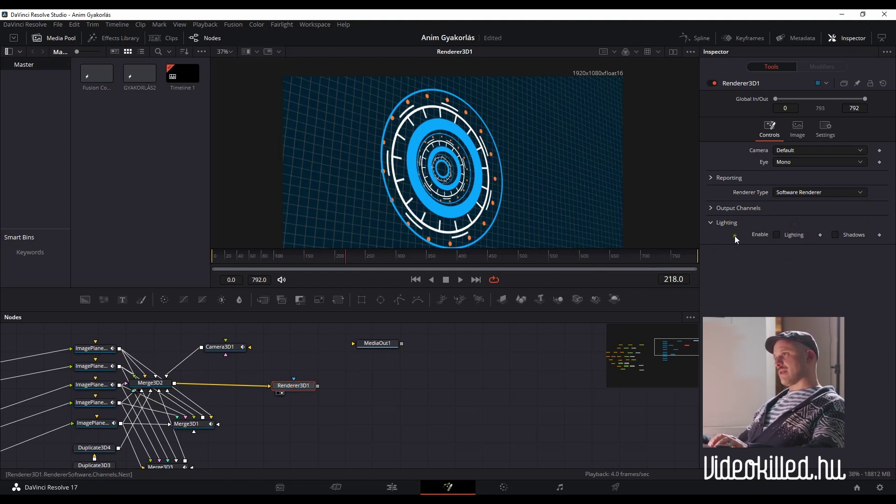
Step: Switch Renderer3D1 to the OpenGL Renderer and enable accumulation effects, trying Quality 30 then 0
left_click(800, 192)
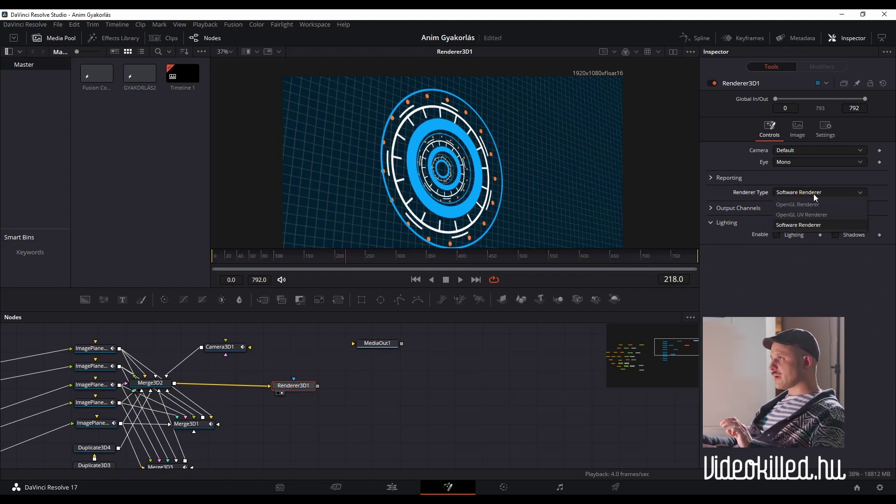
left_click(798, 204)
left_click(711, 238)
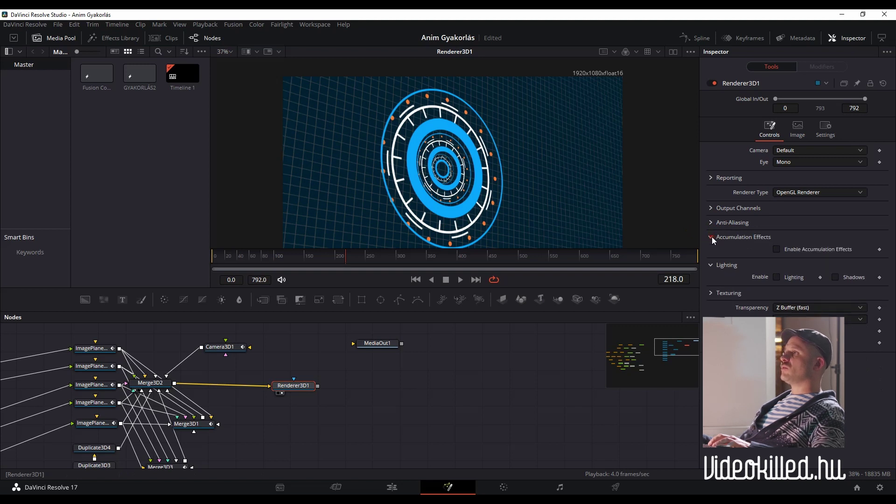
left_click(777, 250)
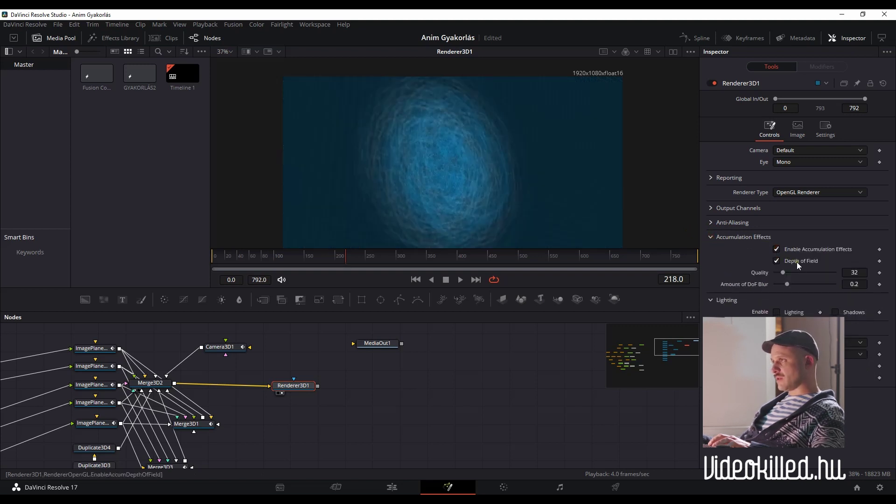
type("30")
key("Return")
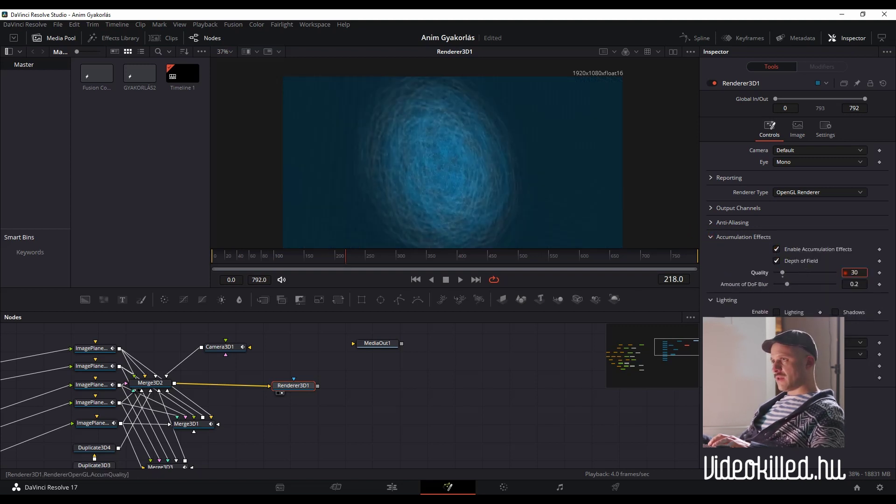
type("0")
key("Return")
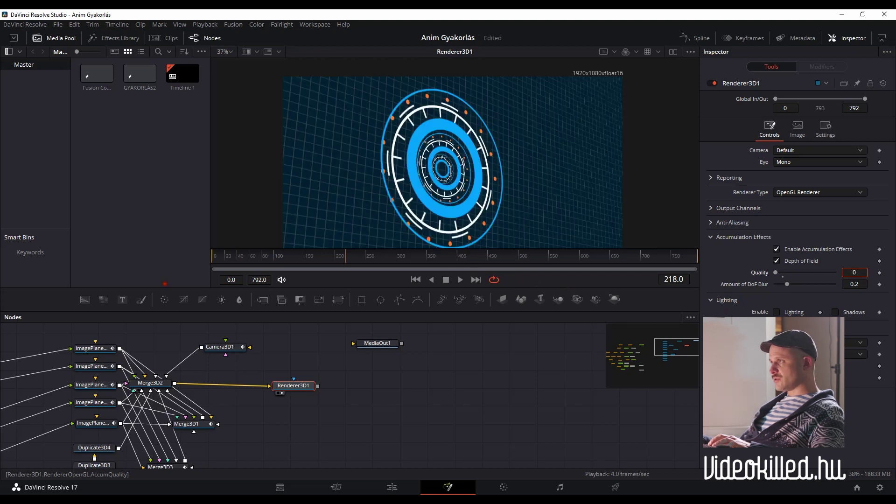
Step: Try DoF blur amounts of 0.034 and 0.001, settling on a very light blur
scroll(863, 278, "up", 2)
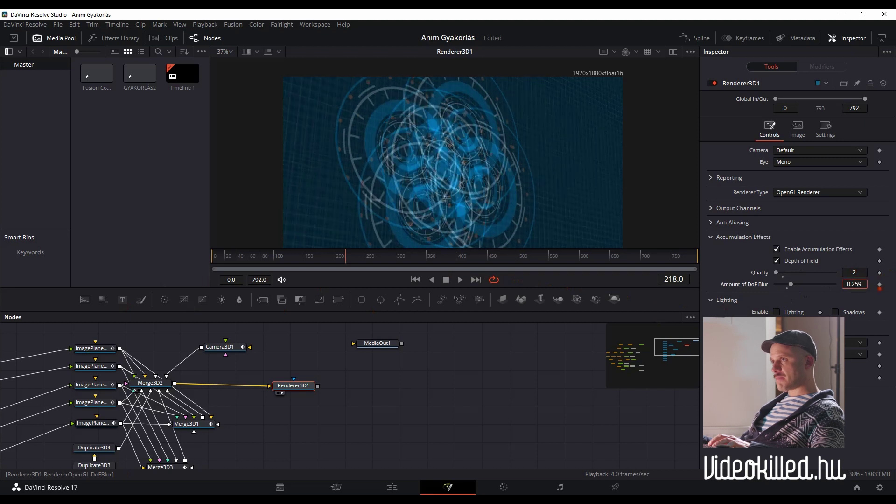
type("0.034")
key("Return")
type("0.001")
key("Return")
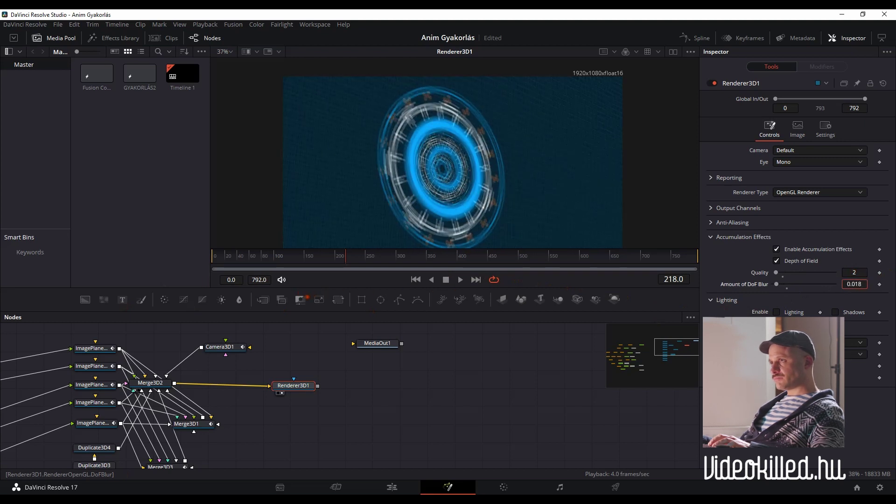
scroll(855, 284, "up", 4)
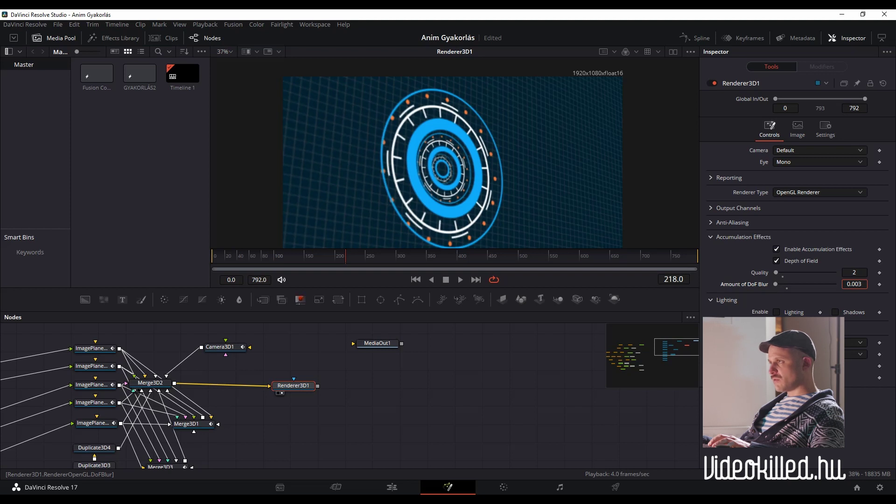
left_click(776, 284)
left_click_drag(774, 285, 777, 286)
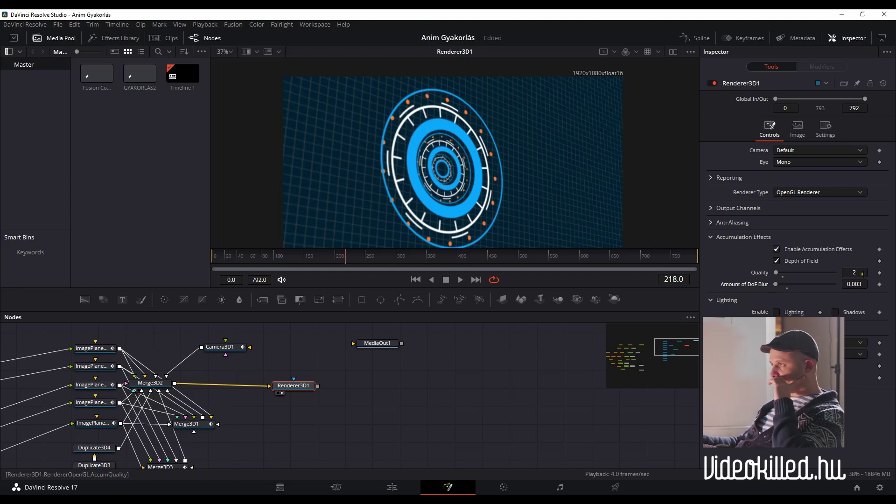
Step: Set the depth-of-field Quality to 74 and select the Camera3D1 node
left_click_drag(859, 272, 842, 278)
left_click_drag(776, 273, 794, 273)
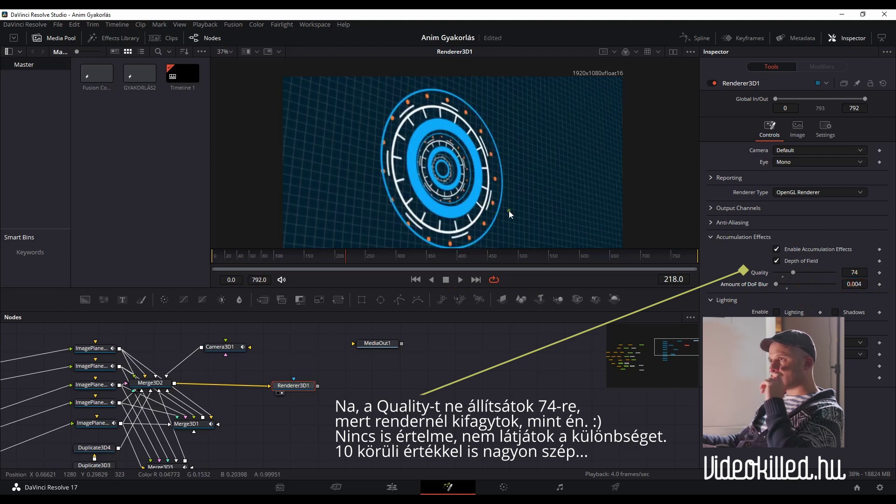
left_click(443, 194)
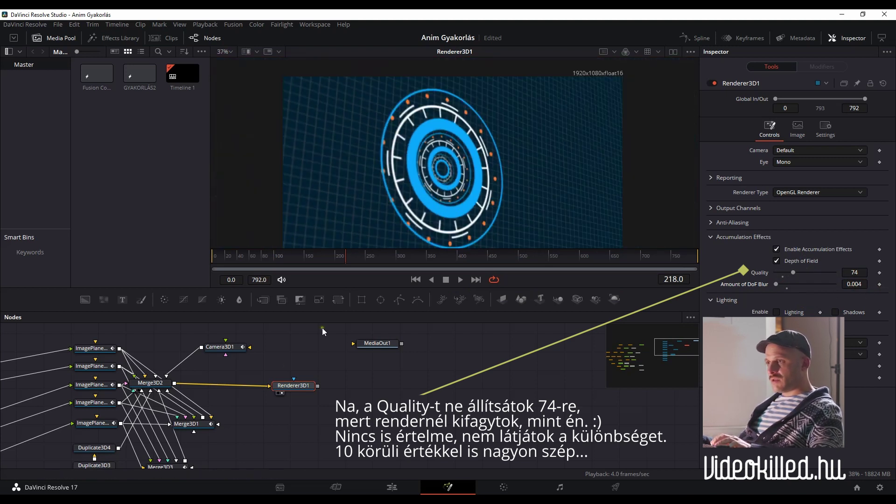
left_click(226, 348)
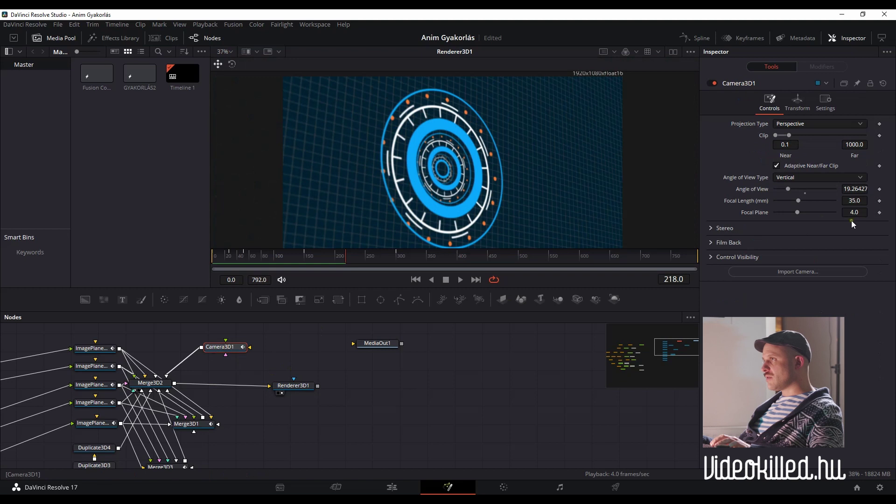
Step: Pull Camera3D1's Focal Plane slider down to 2.37
scroll(487, 220, "up", 2)
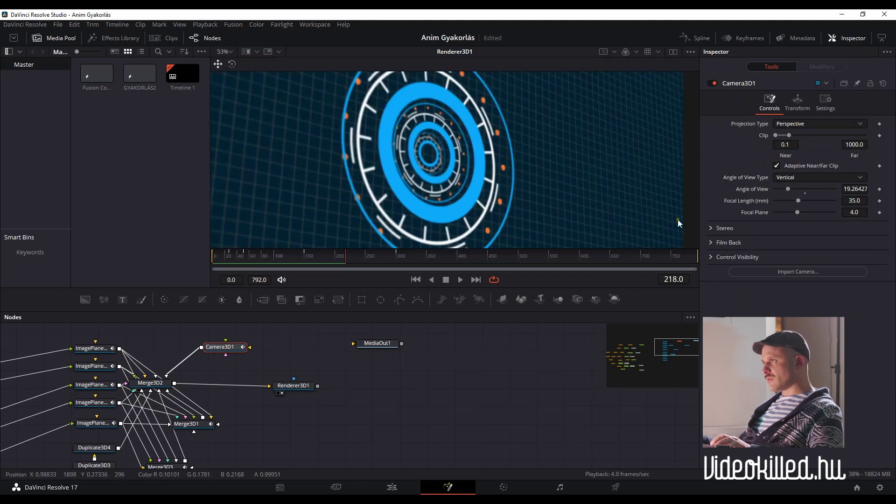
mouse_move(793, 216)
left_mouse_down()
mouse_move(789, 229)
mouse_move(775, 230)
mouse_move(788, 234)
left_mouse_up()
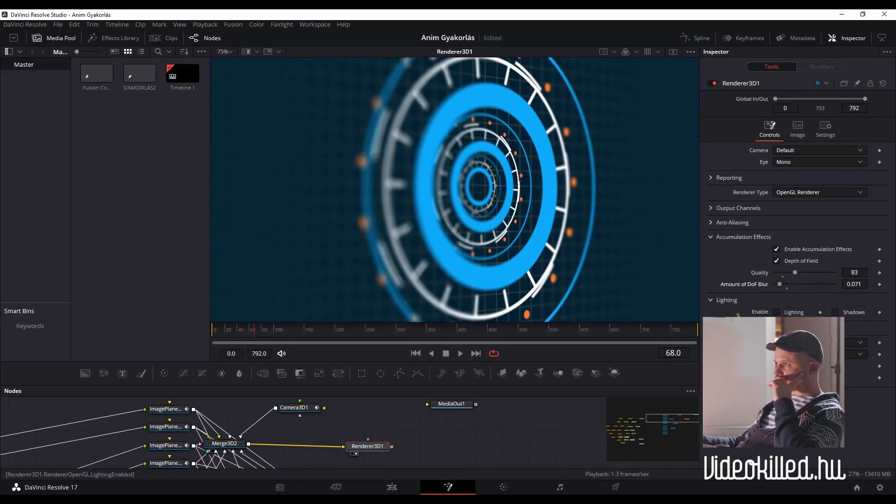
Step: Lower the Amount of DoF Blur to 0.055 and select the Camera3D1 node
left_click_drag(860, 292, 853, 292)
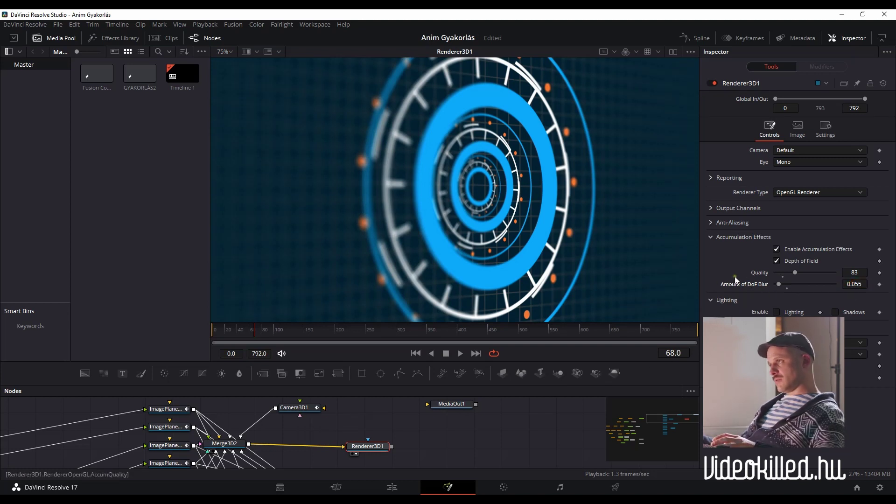
left_click(304, 409)
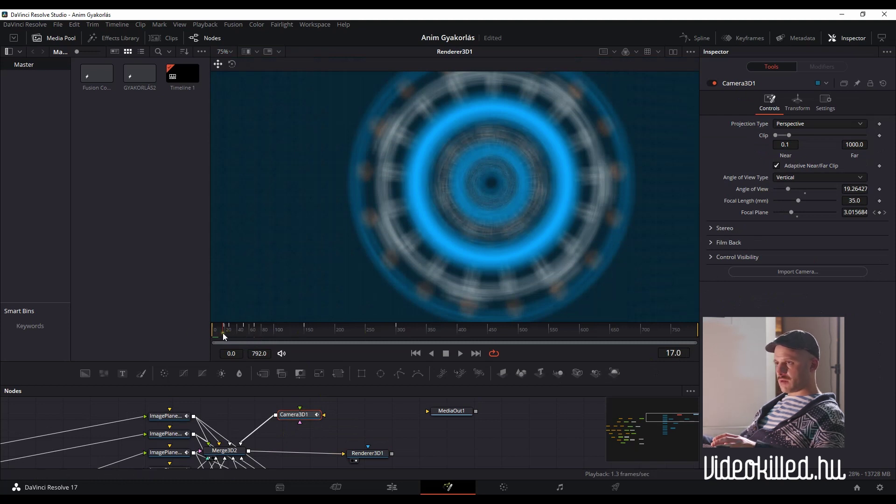
Step: At frame 0, animate Camera3D1's Focal Plane and key it at 1.472
left_click_drag(222, 332, 189, 335)
right_click(761, 212)
left_click(777, 215)
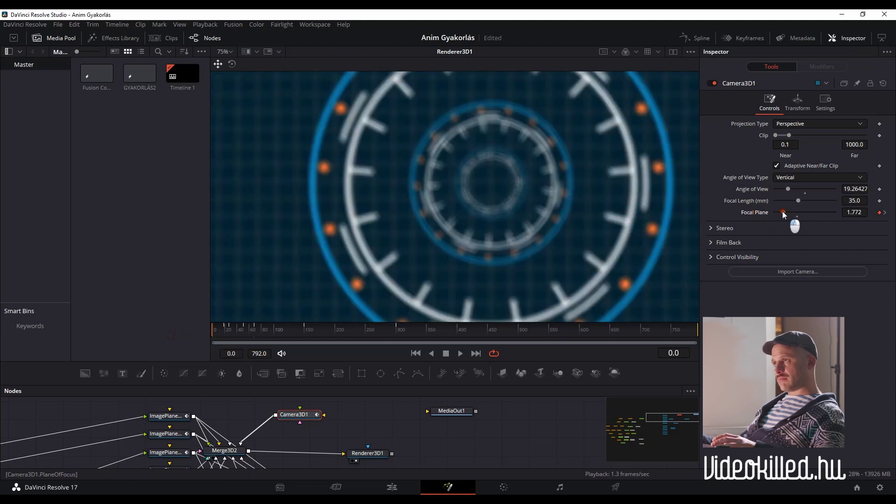
left_click_drag(779, 212, 783, 215)
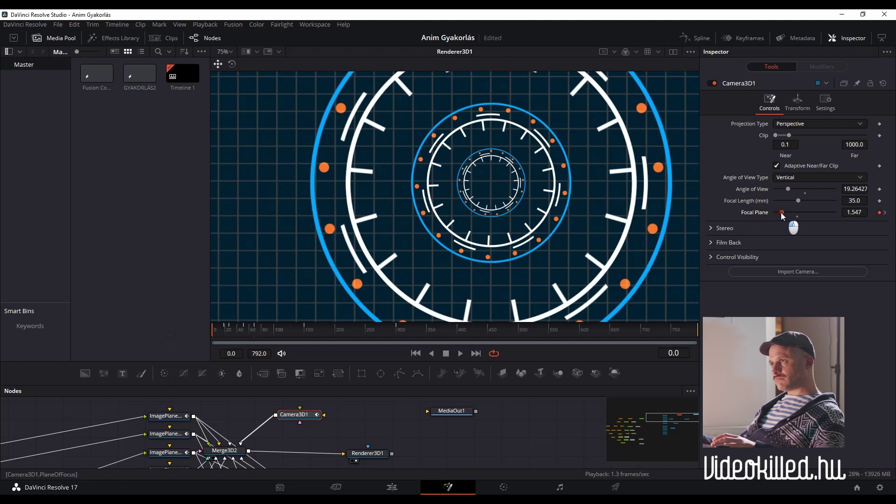
left_click_drag(783, 215, 782, 215)
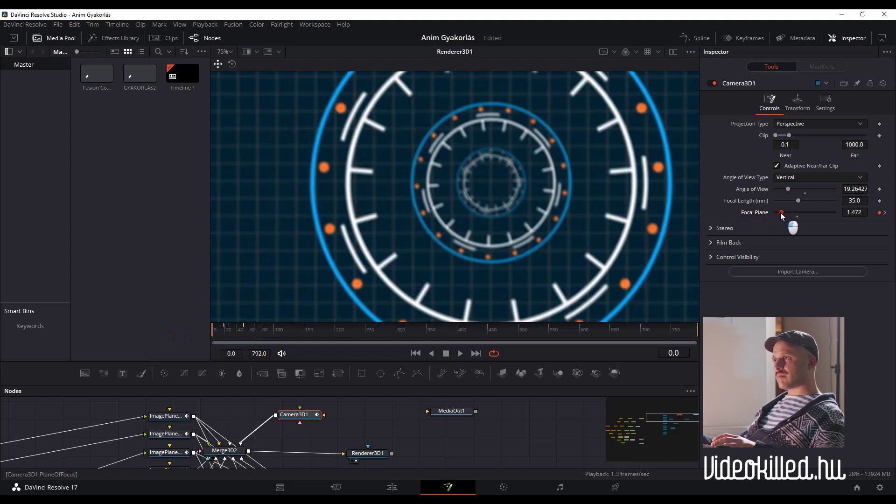